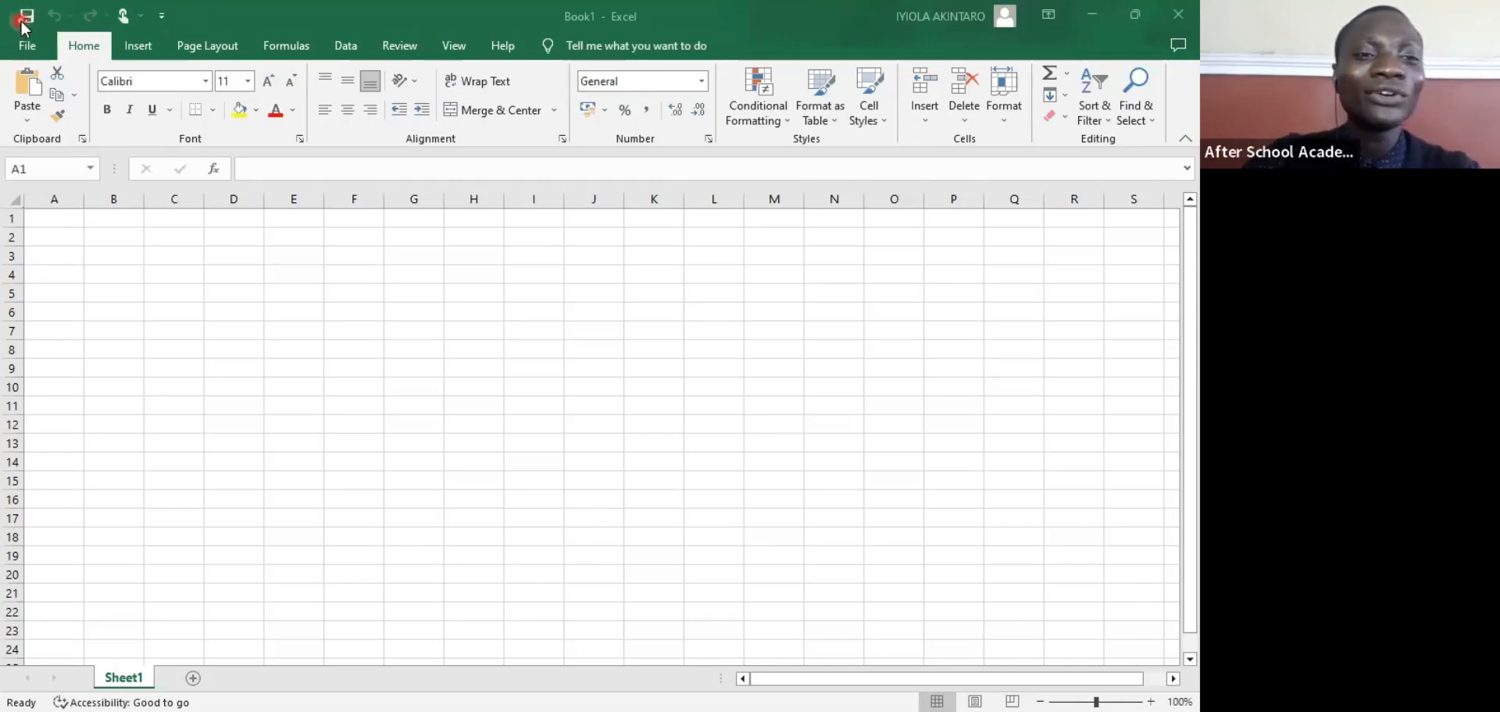
Step: Add the Open command to the Quick Access Toolbar
{"action": "left_click", "coordinate": [171, 15]}
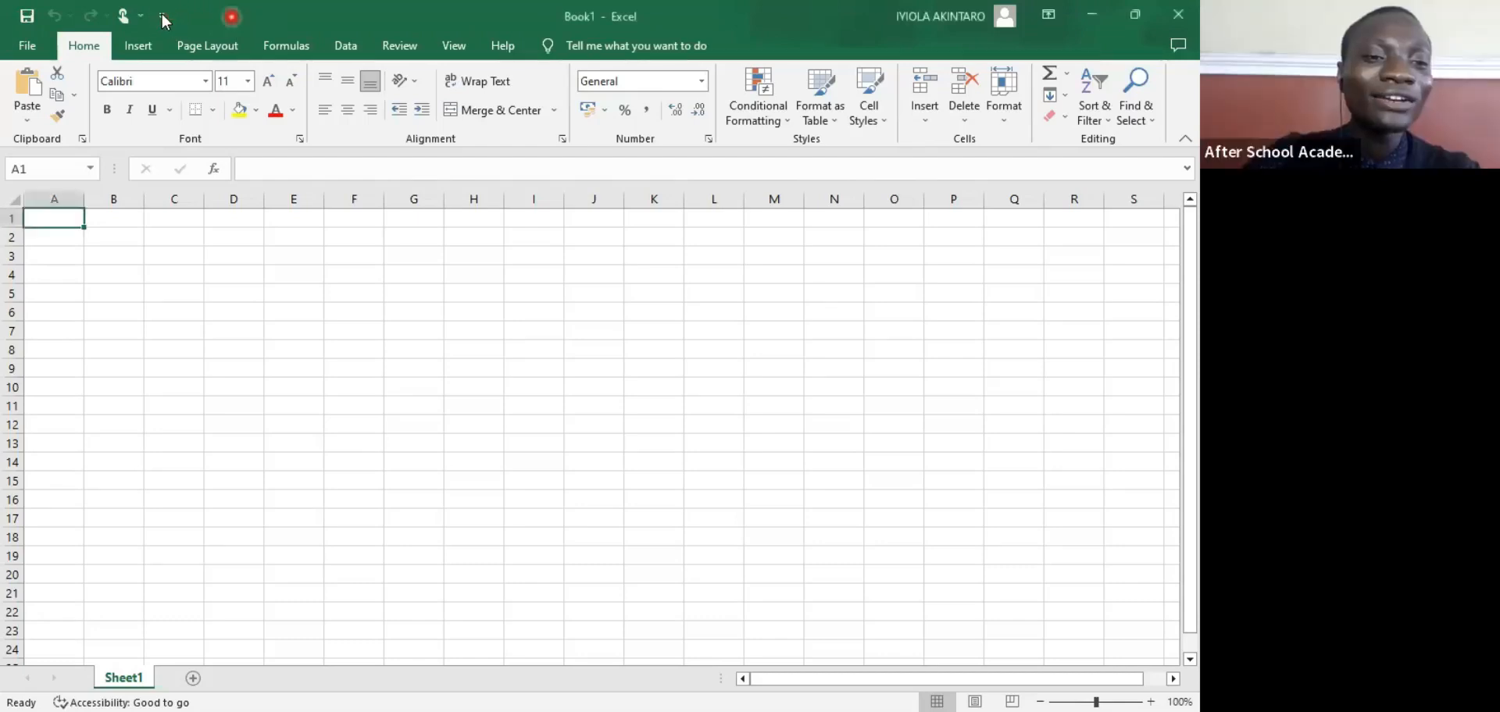
{"action": "left_click", "coordinate": [162, 16]}
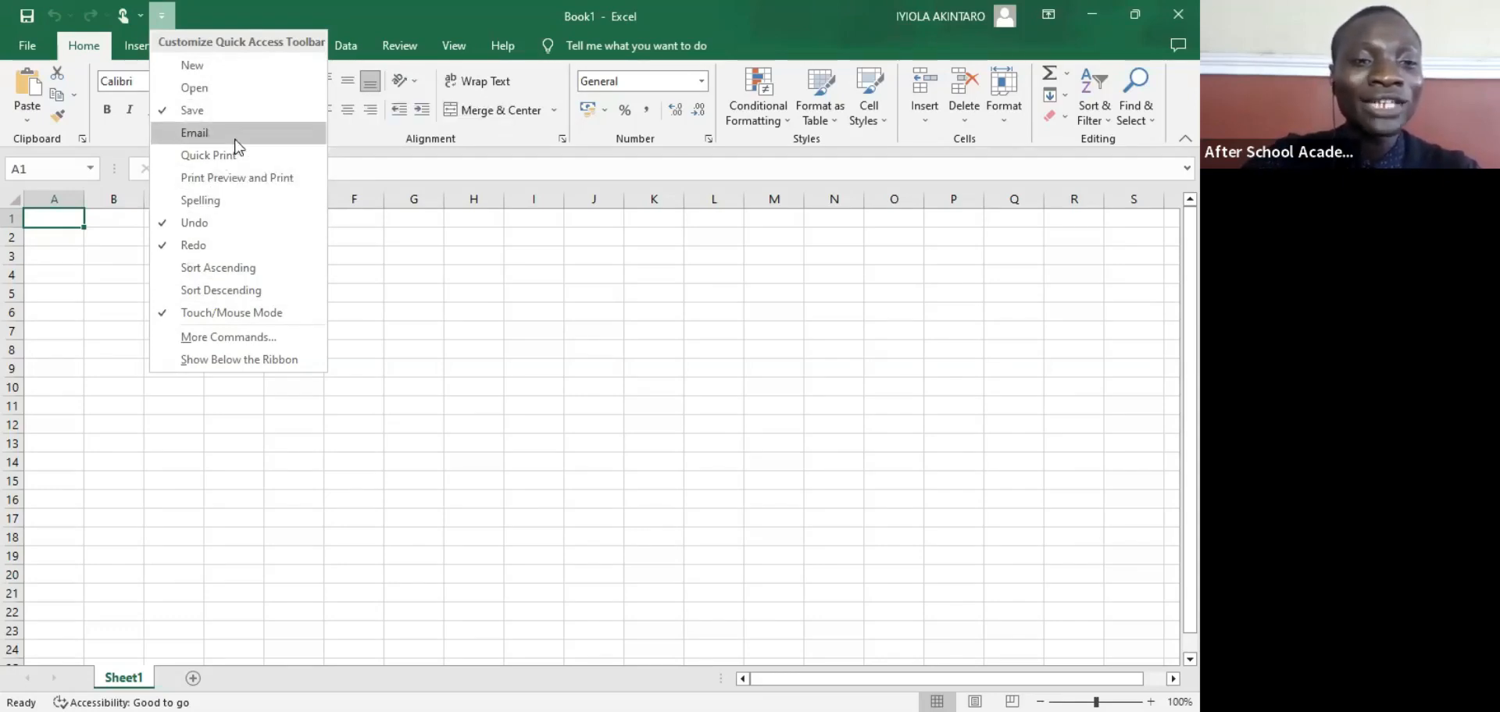
{"action": "left_click", "coordinate": [212, 91]}
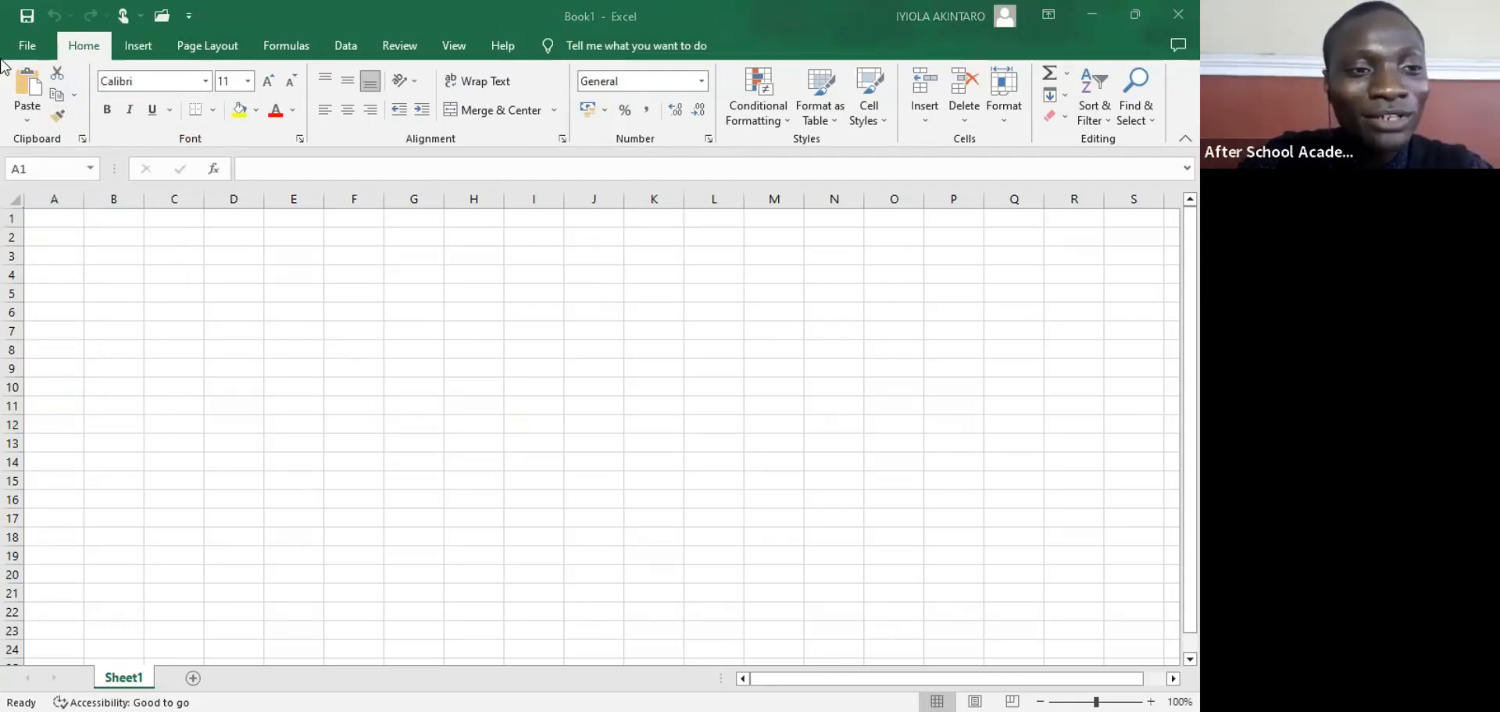
{"action": "mouse_move", "coordinate": [3, 61]}
{"action": "left_mouse_down"}
{"action": "mouse_move", "coordinate": [25, 132]}
{"action": "mouse_move", "coordinate": [91, 151]}
{"action": "left_mouse_up"}
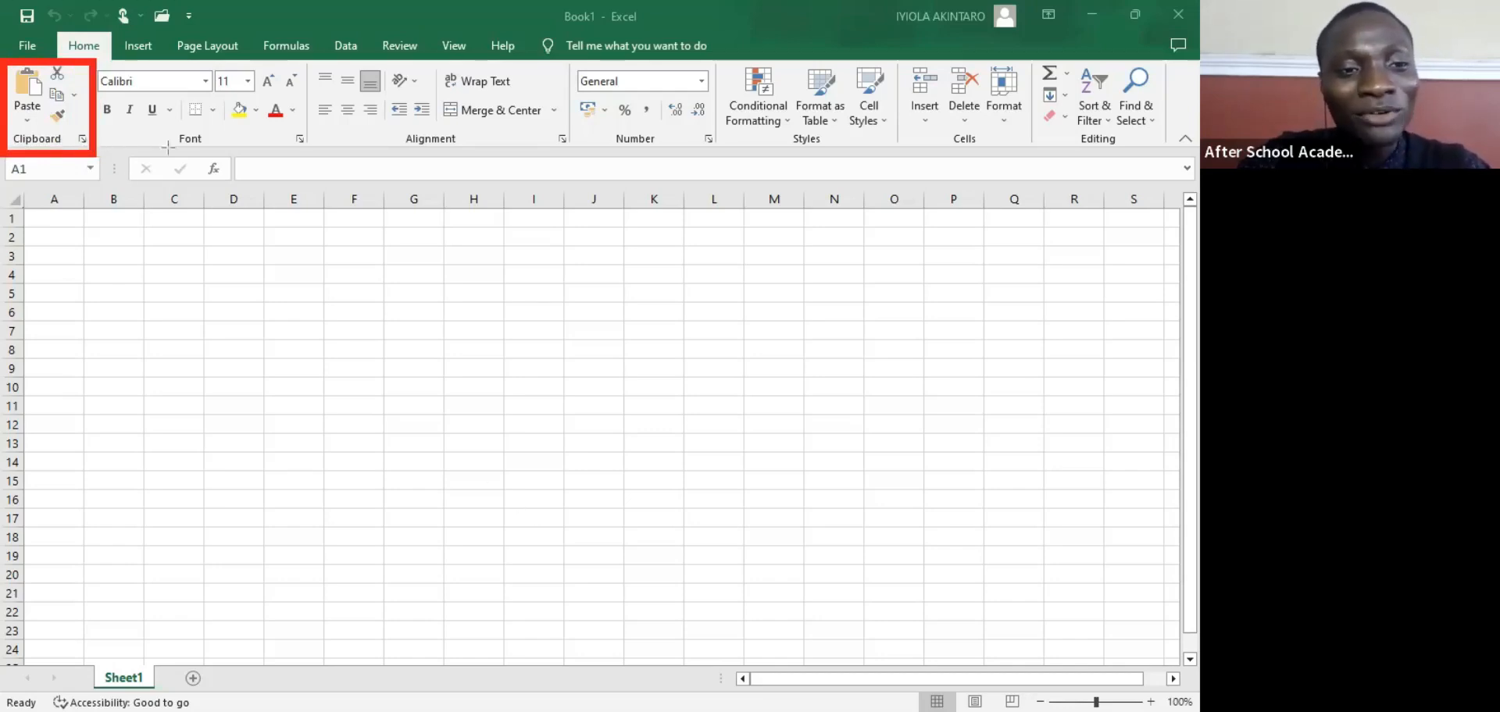
{"action": "mouse_move", "coordinate": [88, 61]}
{"action": "left_mouse_down"}
{"action": "mouse_move", "coordinate": [131, 119]}
{"action": "mouse_move", "coordinate": [309, 154]}
{"action": "left_mouse_up"}
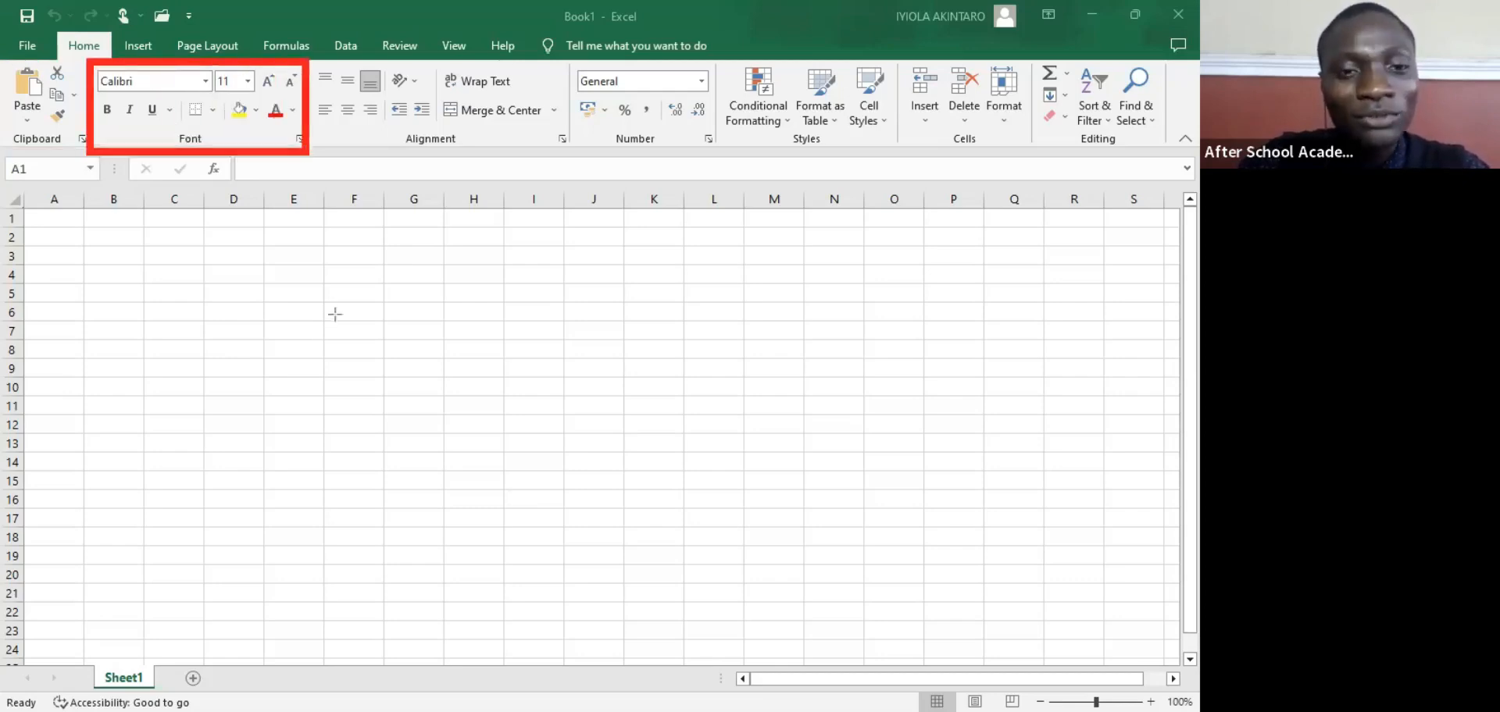
{"action": "mouse_move", "coordinate": [311, 61]}
{"action": "left_mouse_down"}
{"action": "mouse_move", "coordinate": [386, 125]}
{"action": "mouse_move", "coordinate": [572, 153]}
{"action": "left_mouse_up"}
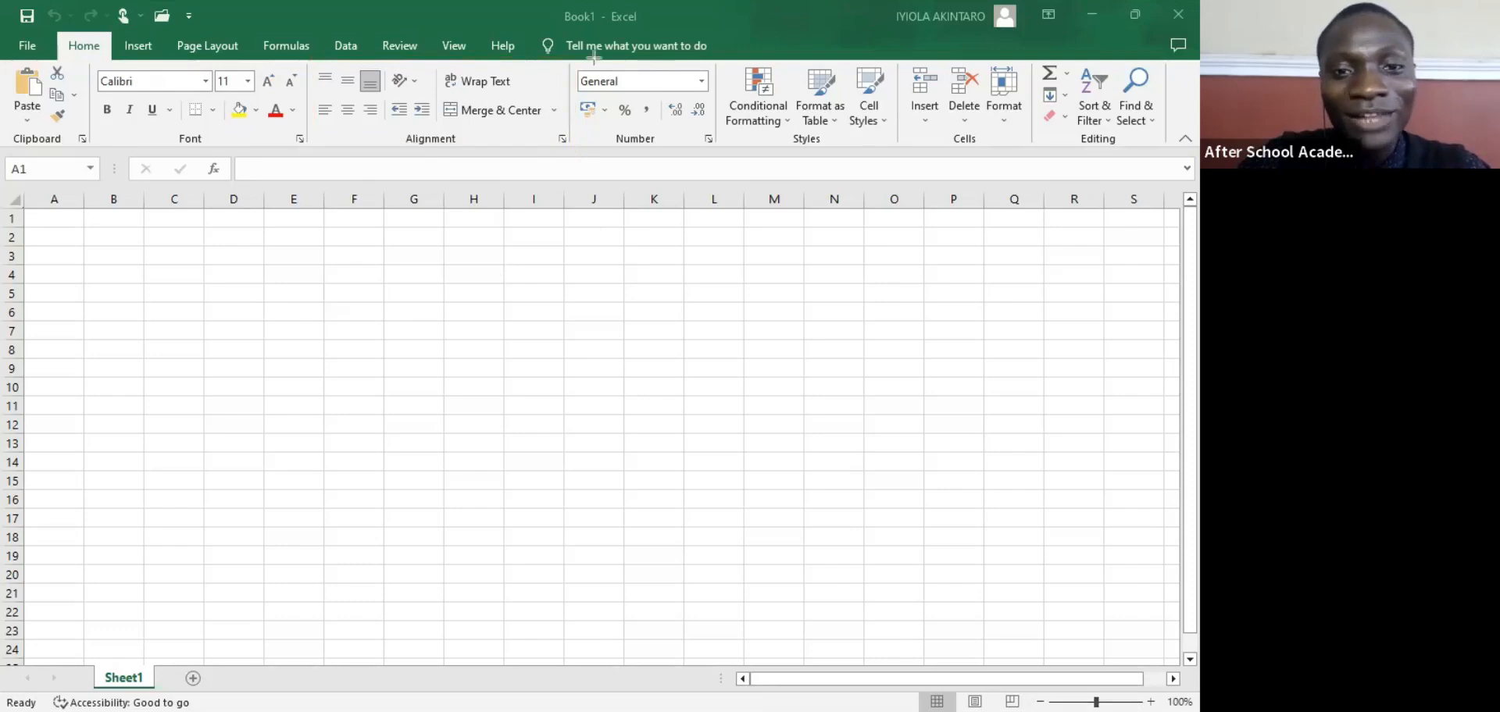
{"action": "mouse_move", "coordinate": [570, 59]}
{"action": "left_mouse_down"}
{"action": "mouse_move", "coordinate": [647, 162]}
{"action": "mouse_move", "coordinate": [719, 150]}
{"action": "left_mouse_up"}
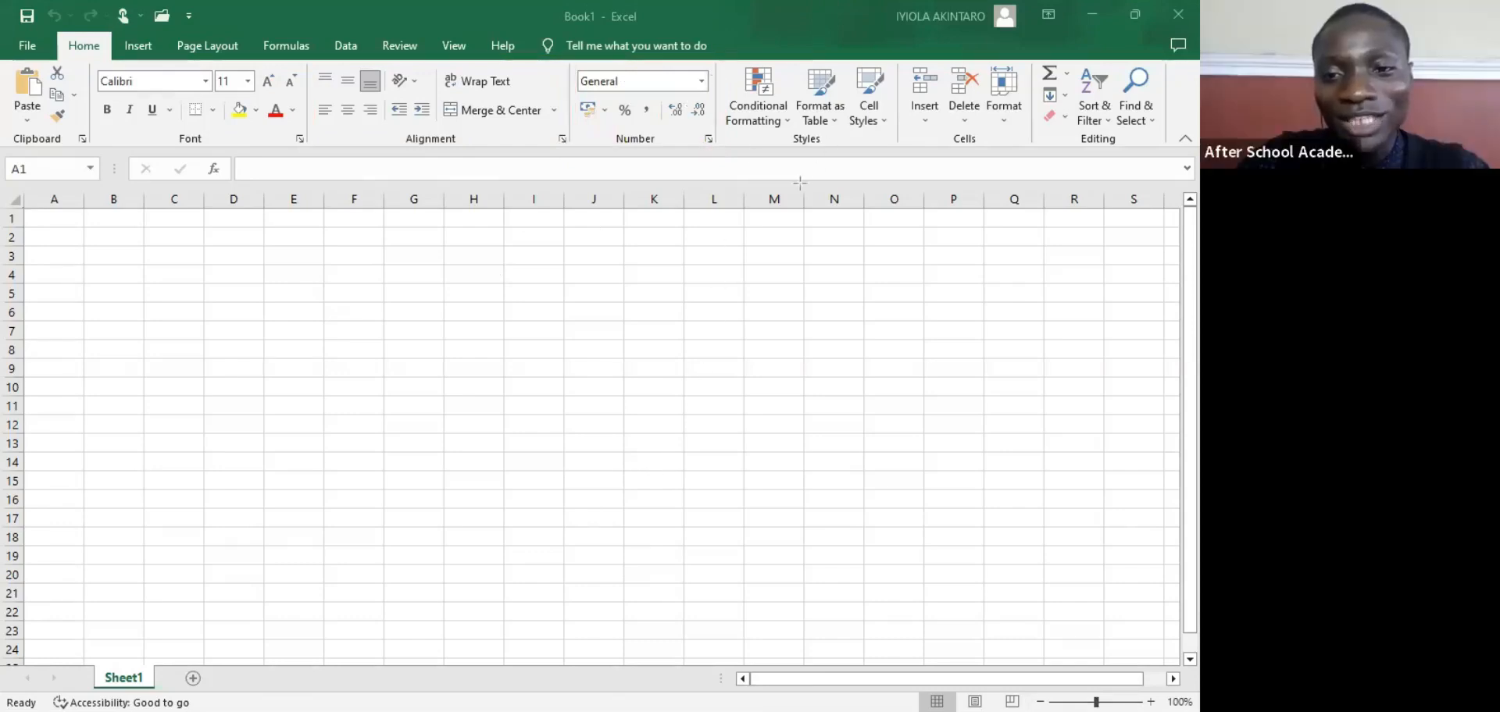
{"action": "left_click_drag", "start_coordinate": [1031, 60], "coordinate": [1169, 151]}
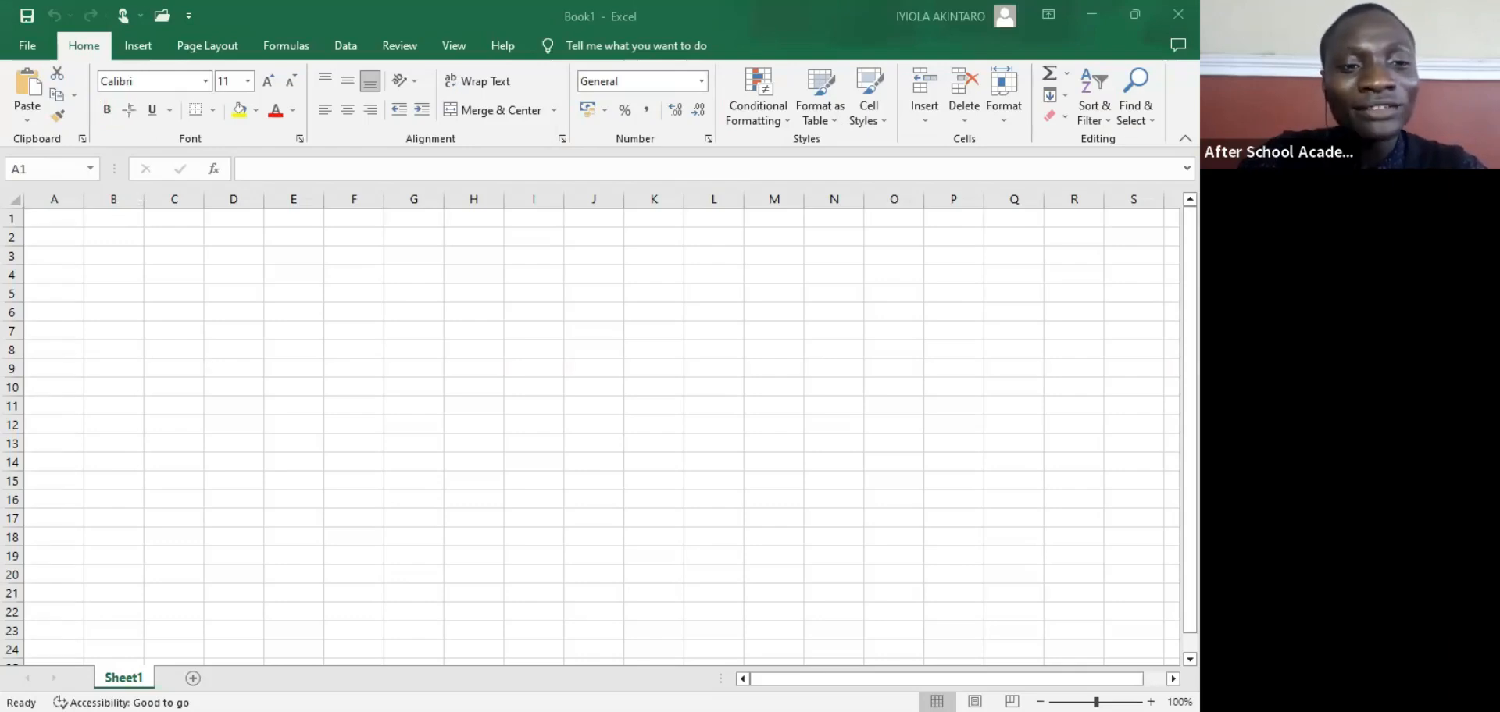
{"action": "left_click", "coordinate": [131, 114]}
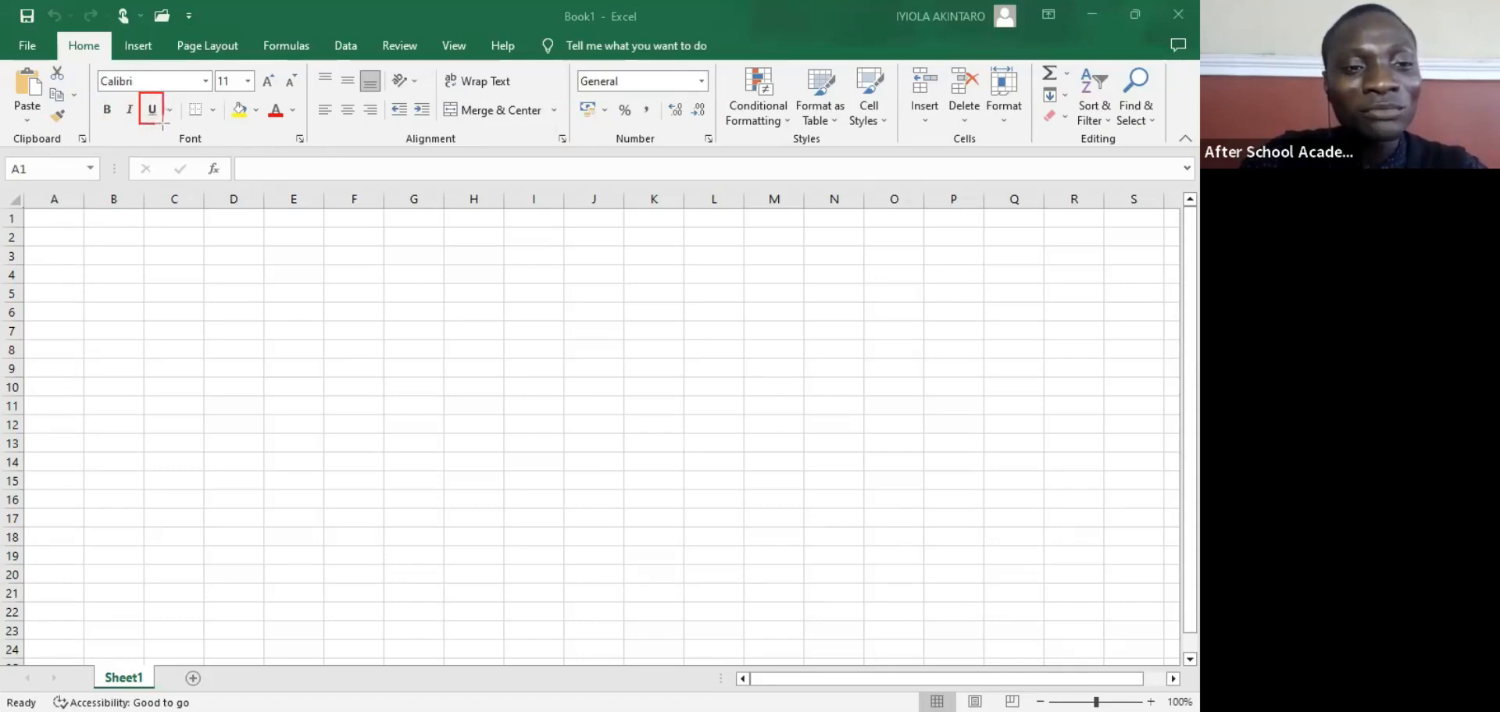
{"action": "left_click", "coordinate": [157, 117]}
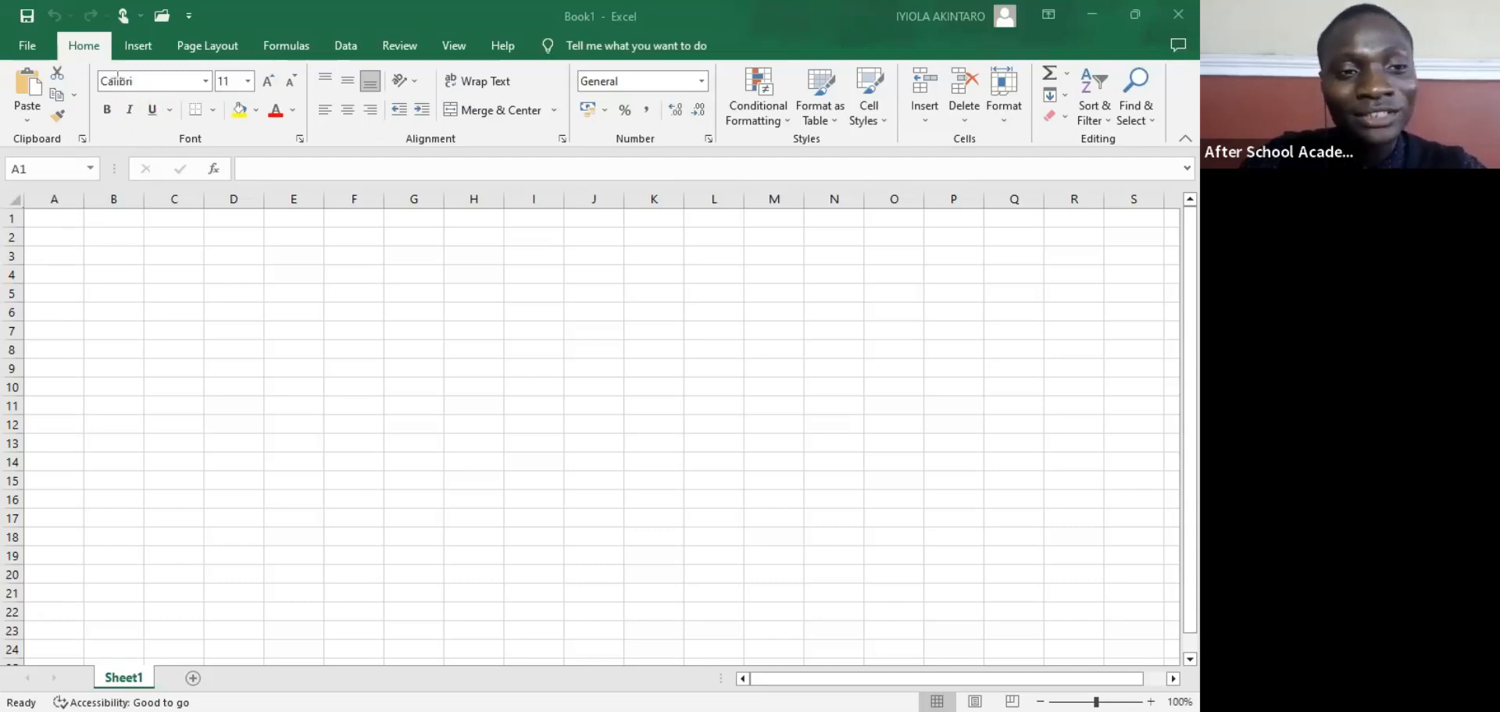
{"action": "mouse_move", "coordinate": [92, 61]}
{"action": "left_mouse_down"}
{"action": "mouse_move", "coordinate": [96, 82]}
{"action": "mouse_move", "coordinate": [139, 97]}
{"action": "mouse_move", "coordinate": [214, 97]}
{"action": "left_mouse_up"}
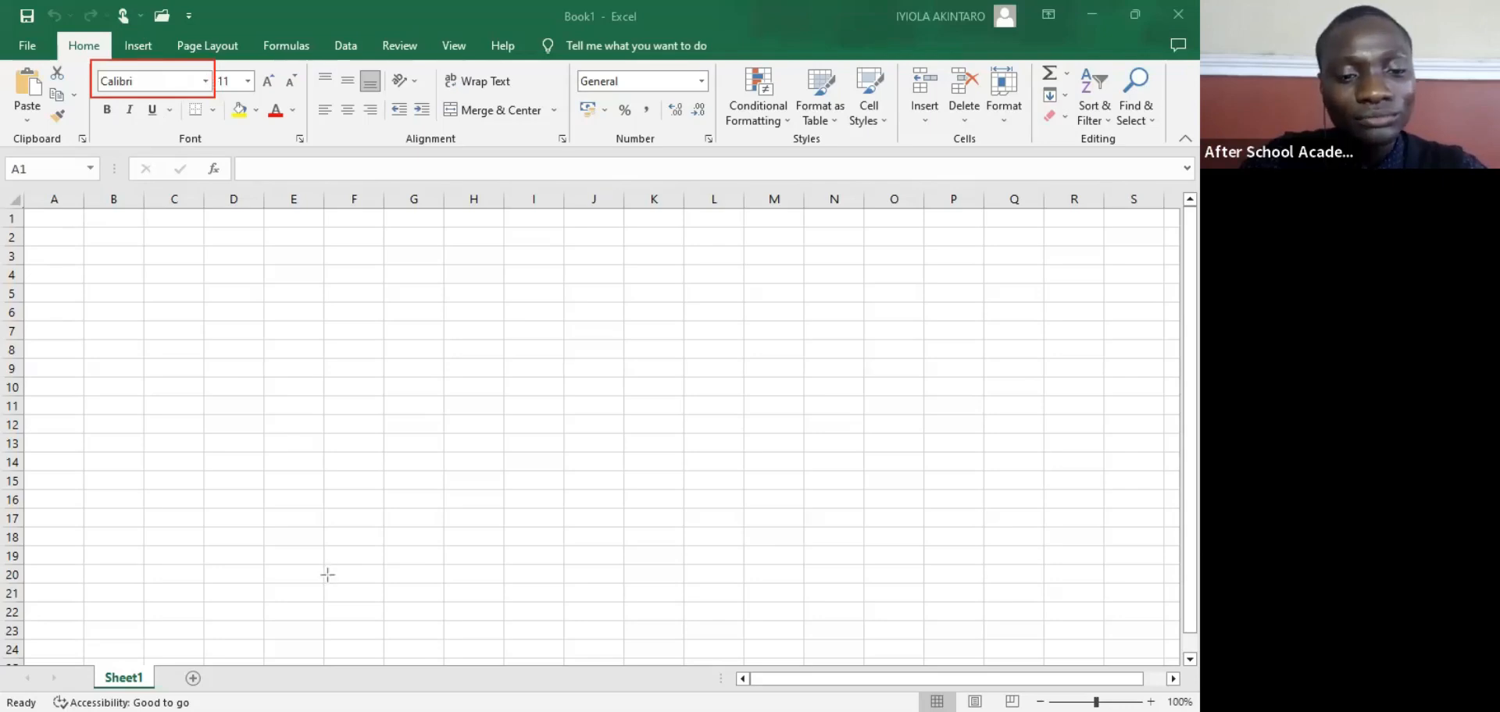
Step: Browse the fonts available for cell text without changing the current font
{"action": "left_click", "coordinate": [206, 80]}
{"action": "scroll", "coordinate": [176, 396], "scroll_direction": "down", "scroll_amount": 10}
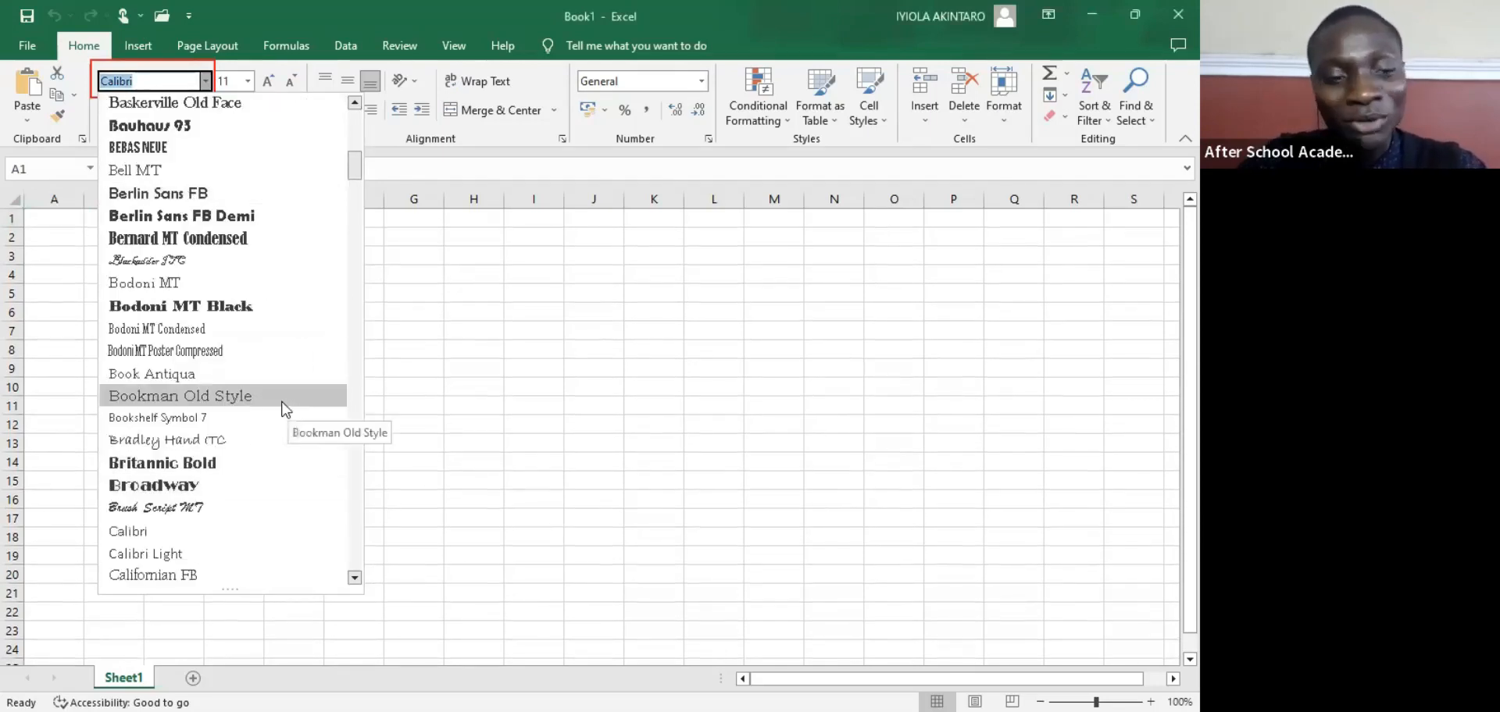
{"action": "key", "text": "Escape"}
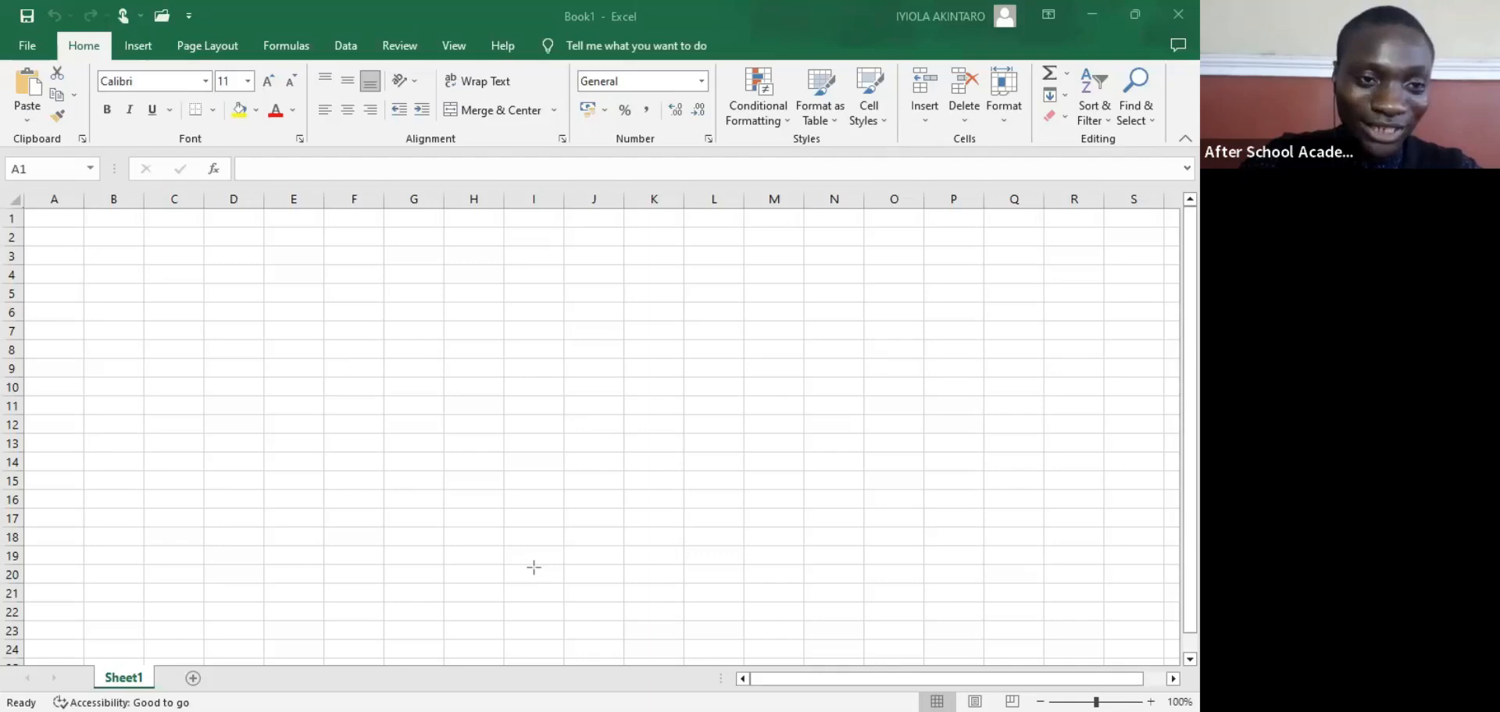
{"action": "left_click", "coordinate": [153, 47]}
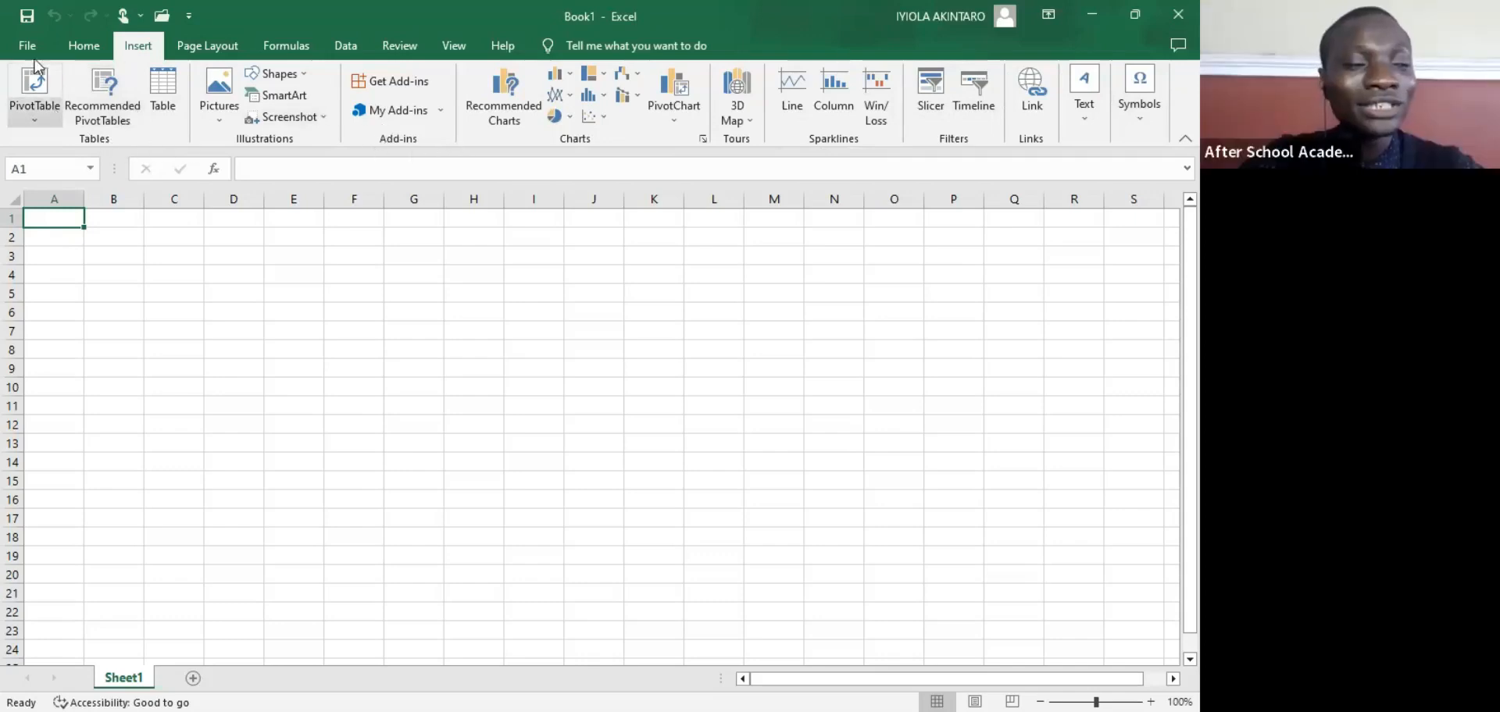
{"action": "left_click", "coordinate": [200, 45]}
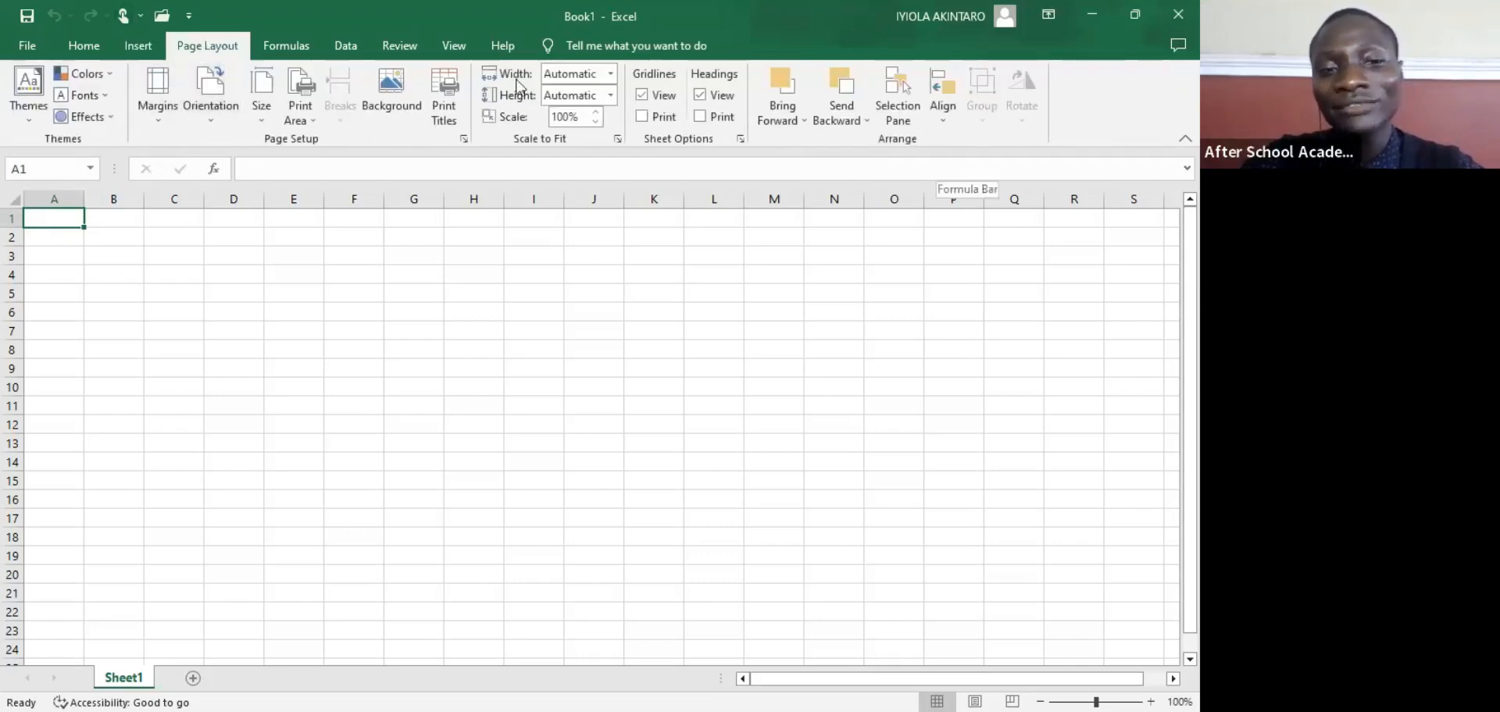
{"action": "left_click", "coordinate": [82, 45]}
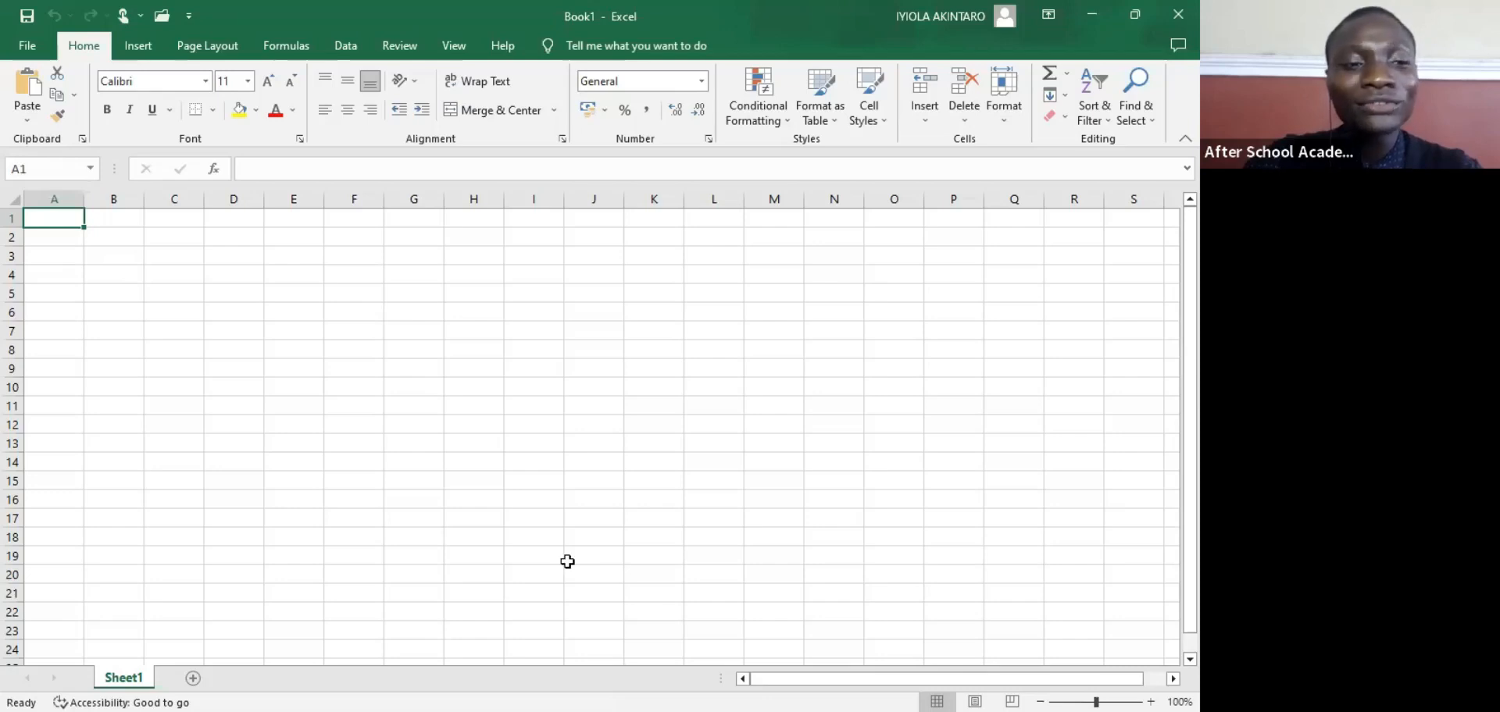
{"action": "mouse_move", "coordinate": [14, 148]}
{"action": "left_mouse_down"}
{"action": "mouse_move", "coordinate": [121, 198]}
{"action": "mouse_move", "coordinate": [113, 186]}
{"action": "left_mouse_up"}
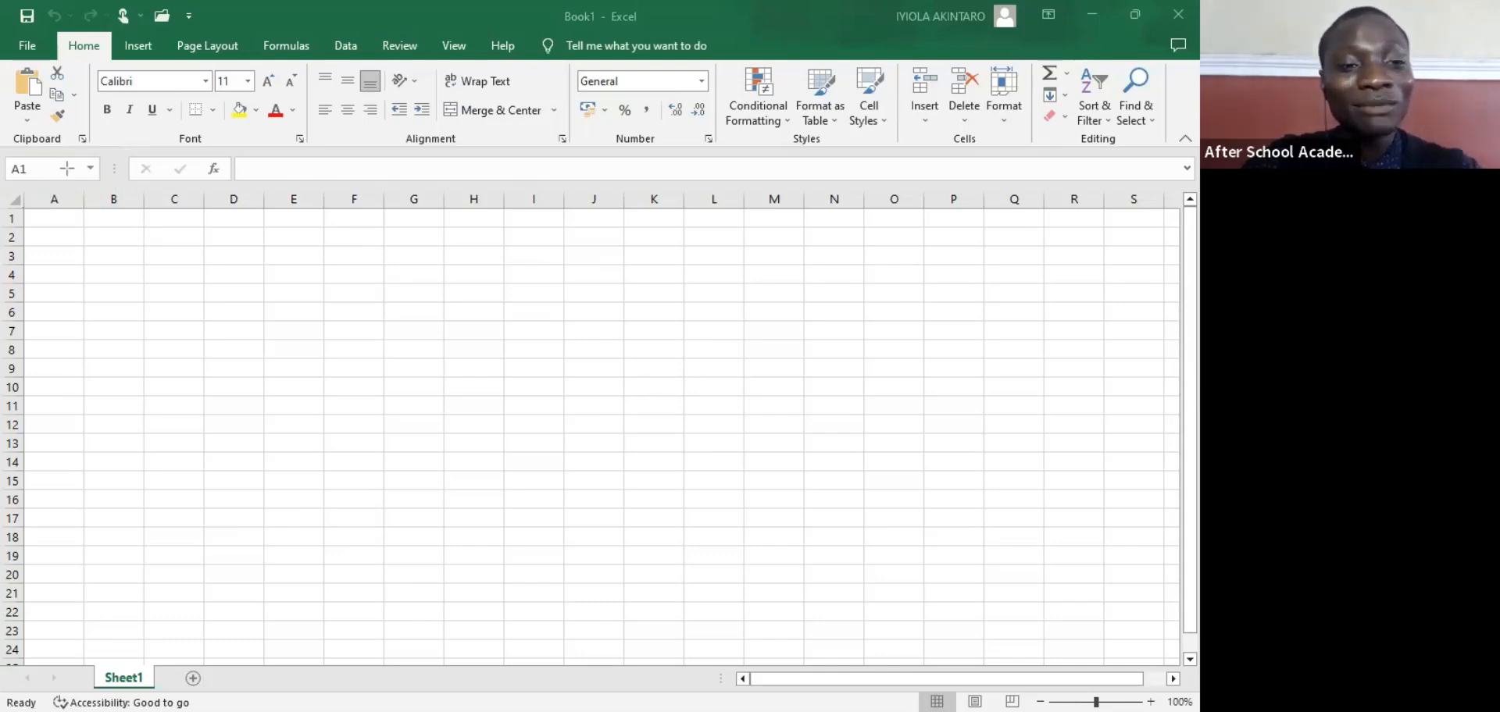
{"action": "left_click_drag", "start_coordinate": [125, 147], "coordinate": [236, 191]}
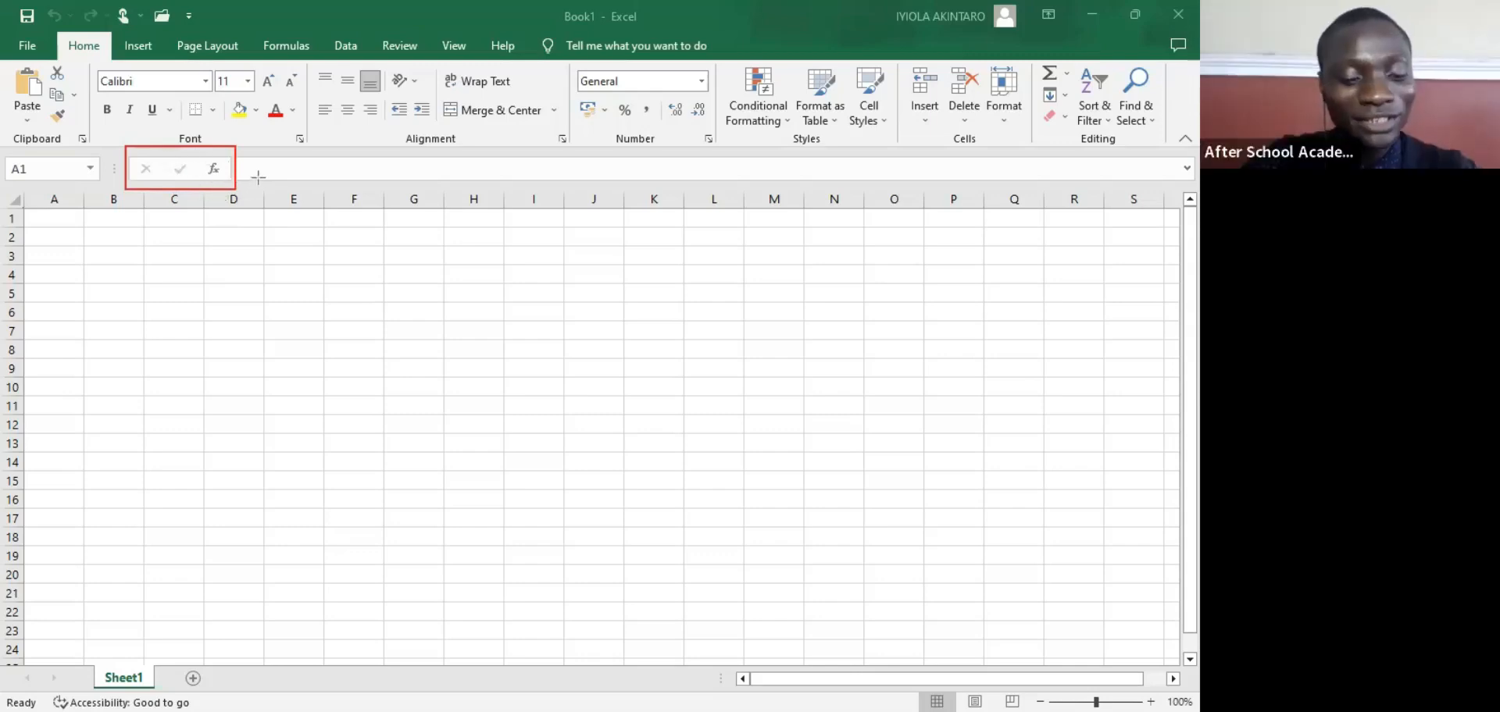
{"action": "mouse_move", "coordinate": [232, 147]}
{"action": "left_mouse_down"}
{"action": "mouse_move", "coordinate": [258, 178]}
{"action": "mouse_move", "coordinate": [1188, 204]}
{"action": "mouse_move", "coordinate": [1185, 180]}
{"action": "left_mouse_up"}
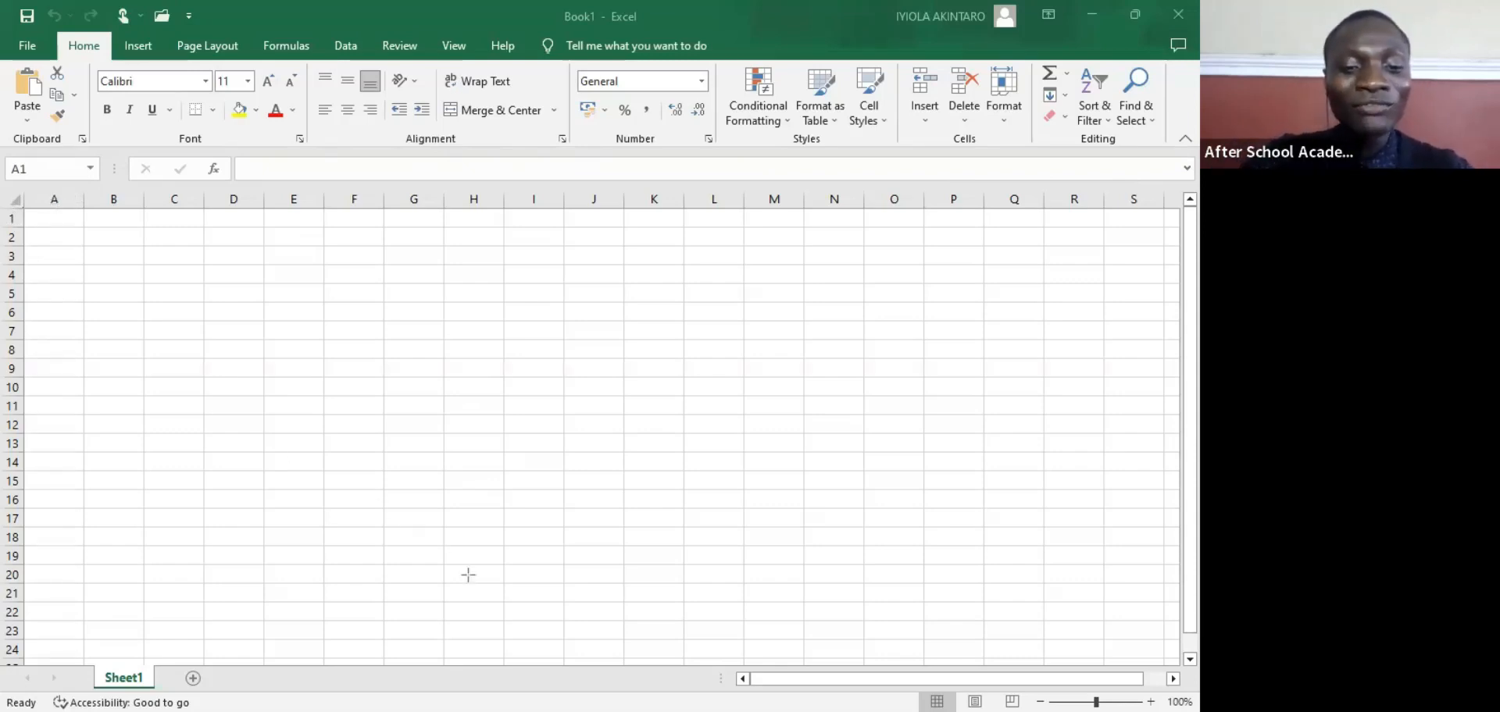
{"action": "mouse_move", "coordinate": [41, 186]}
{"action": "left_mouse_down"}
{"action": "mouse_move", "coordinate": [71, 210]}
{"action": "mouse_move", "coordinate": [370, 212]}
{"action": "left_mouse_up"}
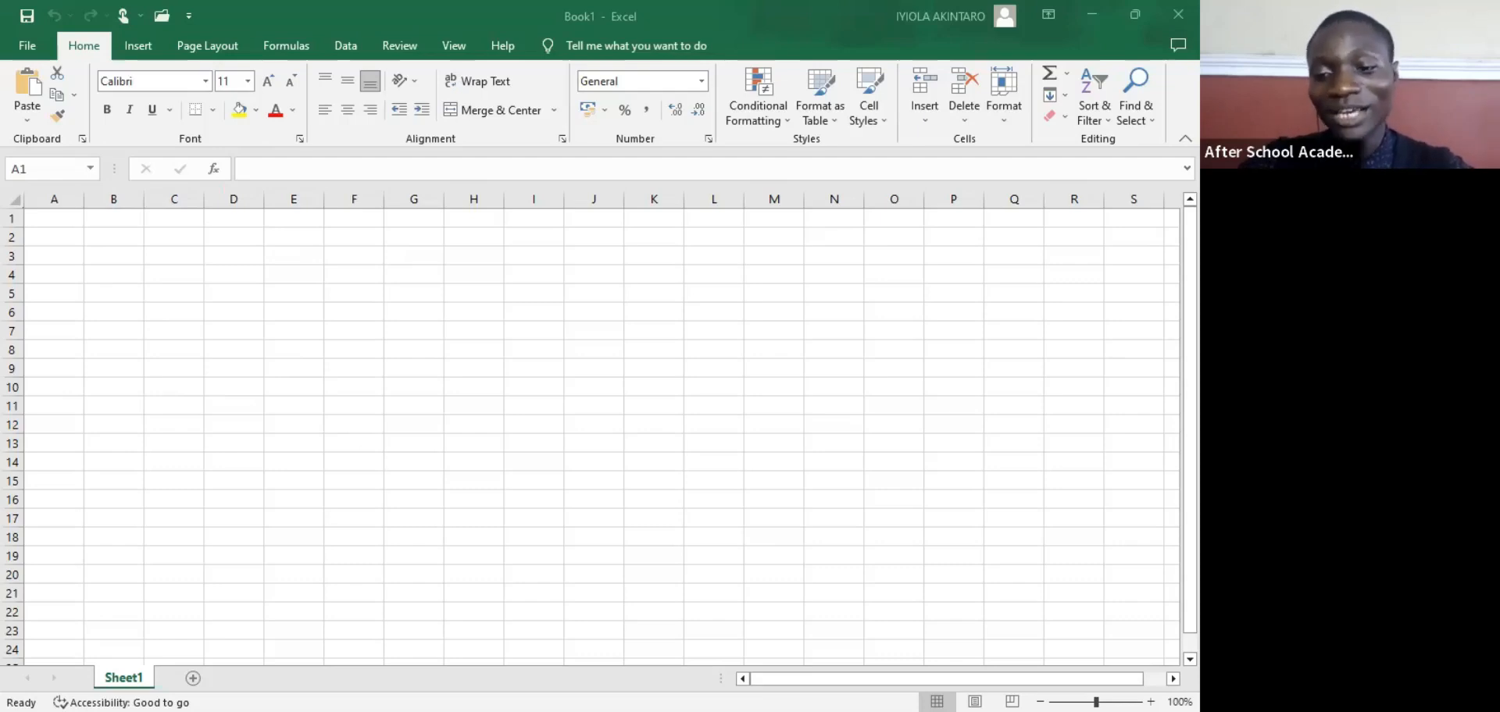
Step: Examine how the column headings continue beyond column Z, and return to column A
{"action": "scroll", "coordinate": [601, 429], "scroll_direction": "right", "scroll_amount": 5}
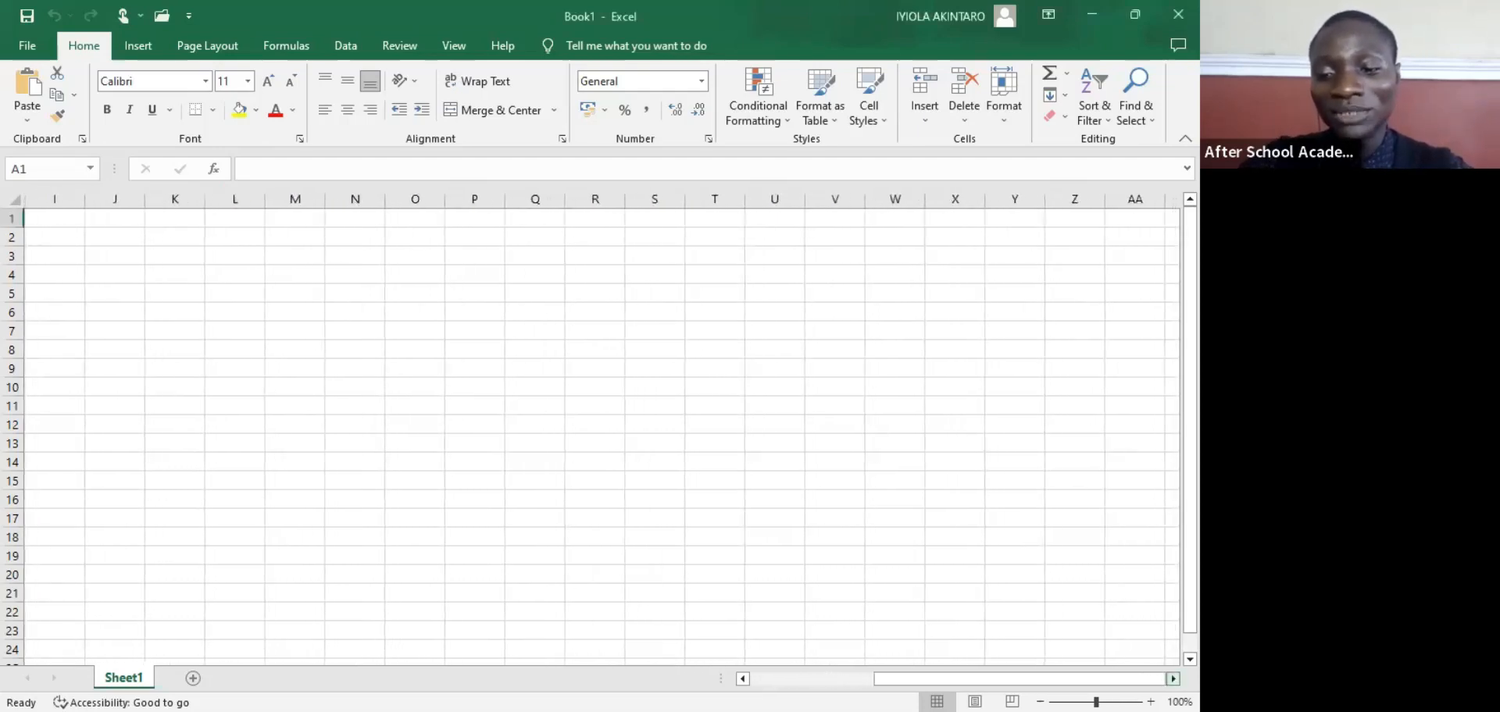
{"action": "scroll", "coordinate": [601, 430], "scroll_direction": "right", "scroll_amount": 2}
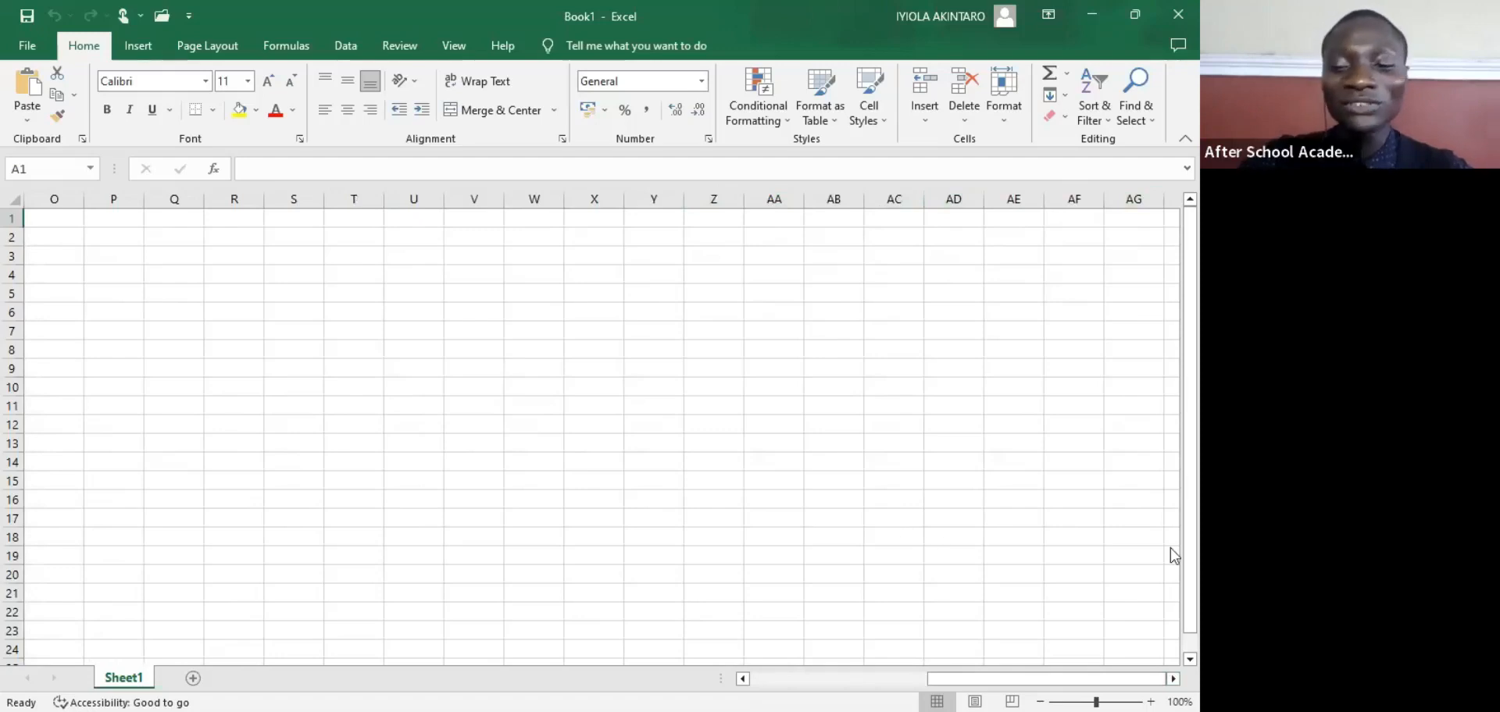
{"action": "left_click_drag", "start_coordinate": [1016, 678], "coordinate": [832, 673]}
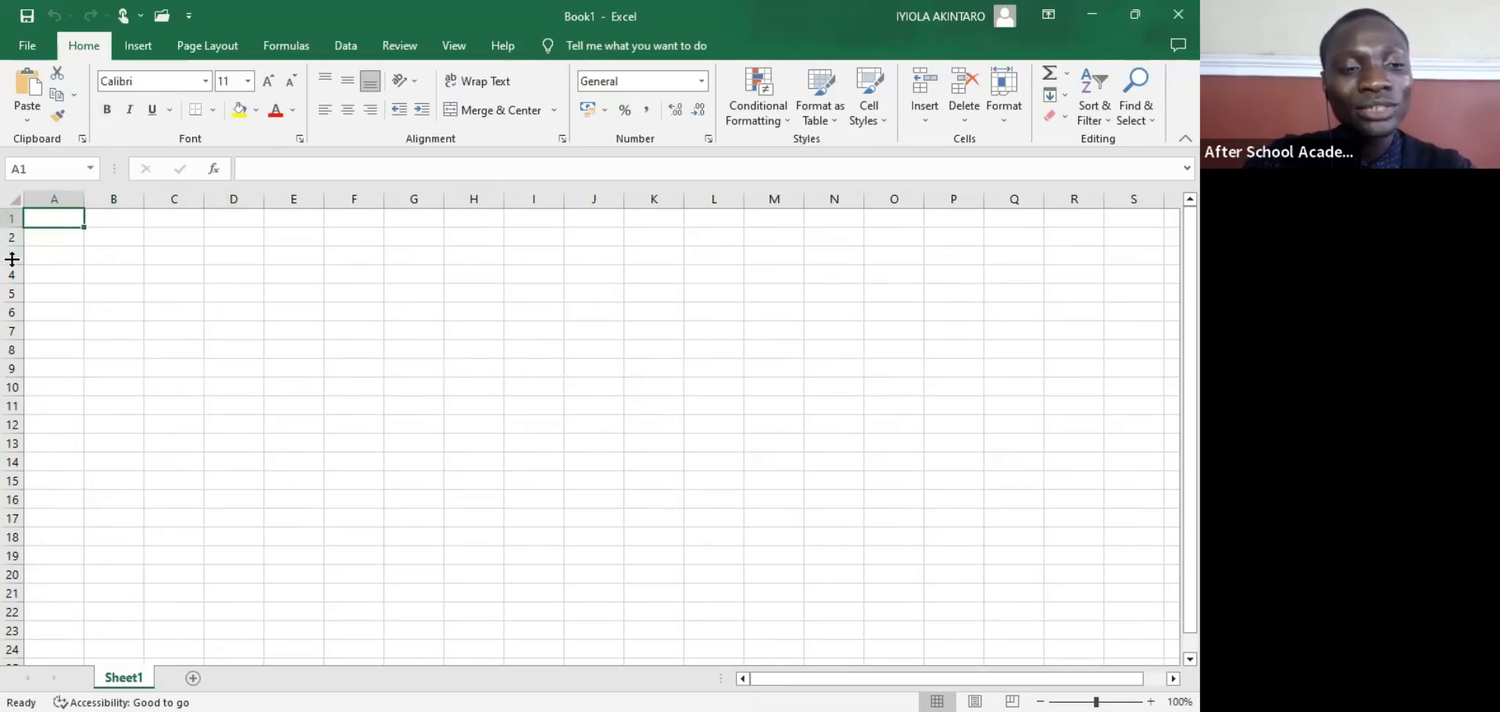
Step: Select the entire rows 5, 6, 7 and 8 one after another
{"action": "left_click", "coordinate": [12, 294]}
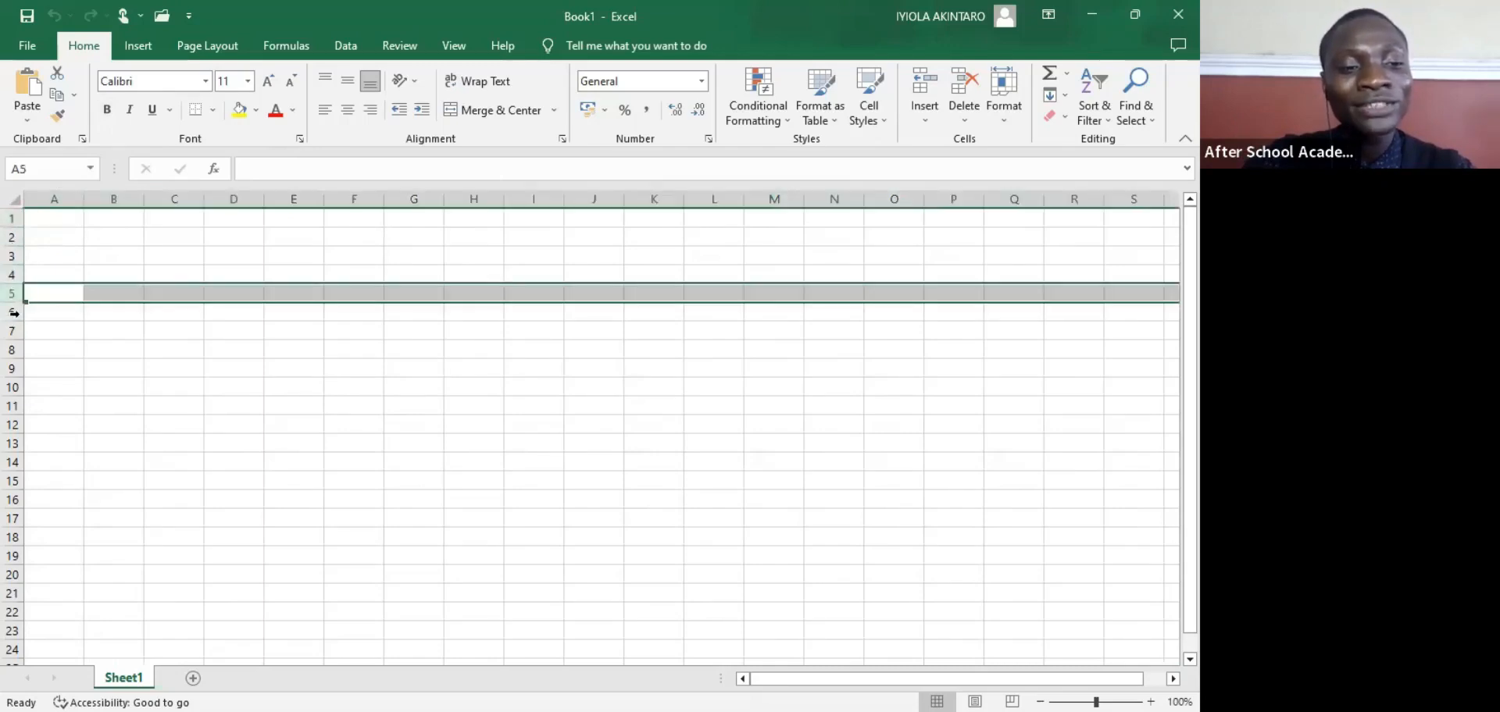
{"action": "left_click", "coordinate": [11, 313]}
{"action": "left_click", "coordinate": [12, 331]}
{"action": "left_click", "coordinate": [12, 350]}
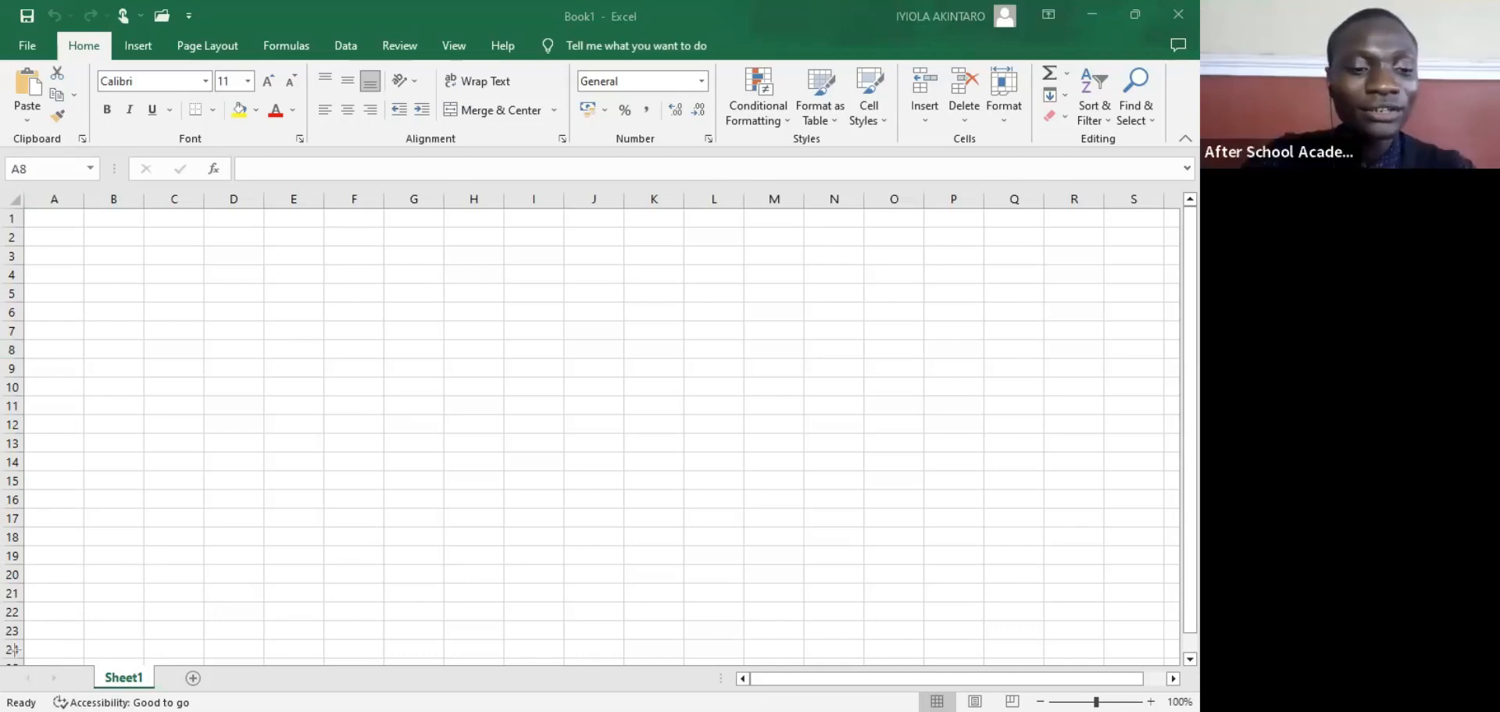
{"action": "mouse_move", "coordinate": [97, 664]}
{"action": "left_mouse_down"}
{"action": "mouse_move", "coordinate": [124, 695]}
{"action": "mouse_move", "coordinate": [156, 693]}
{"action": "left_mouse_up"}
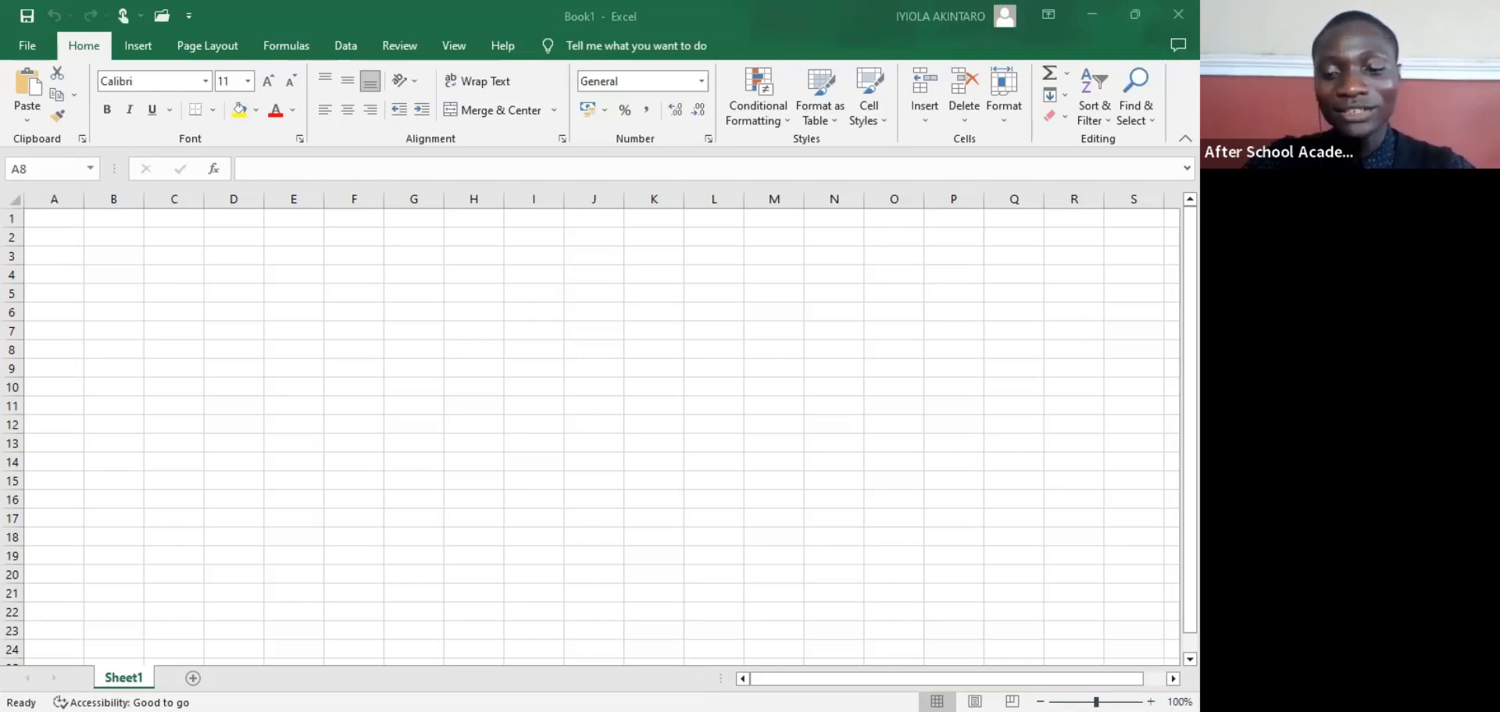
{"action": "key", "text": "shift+space"}
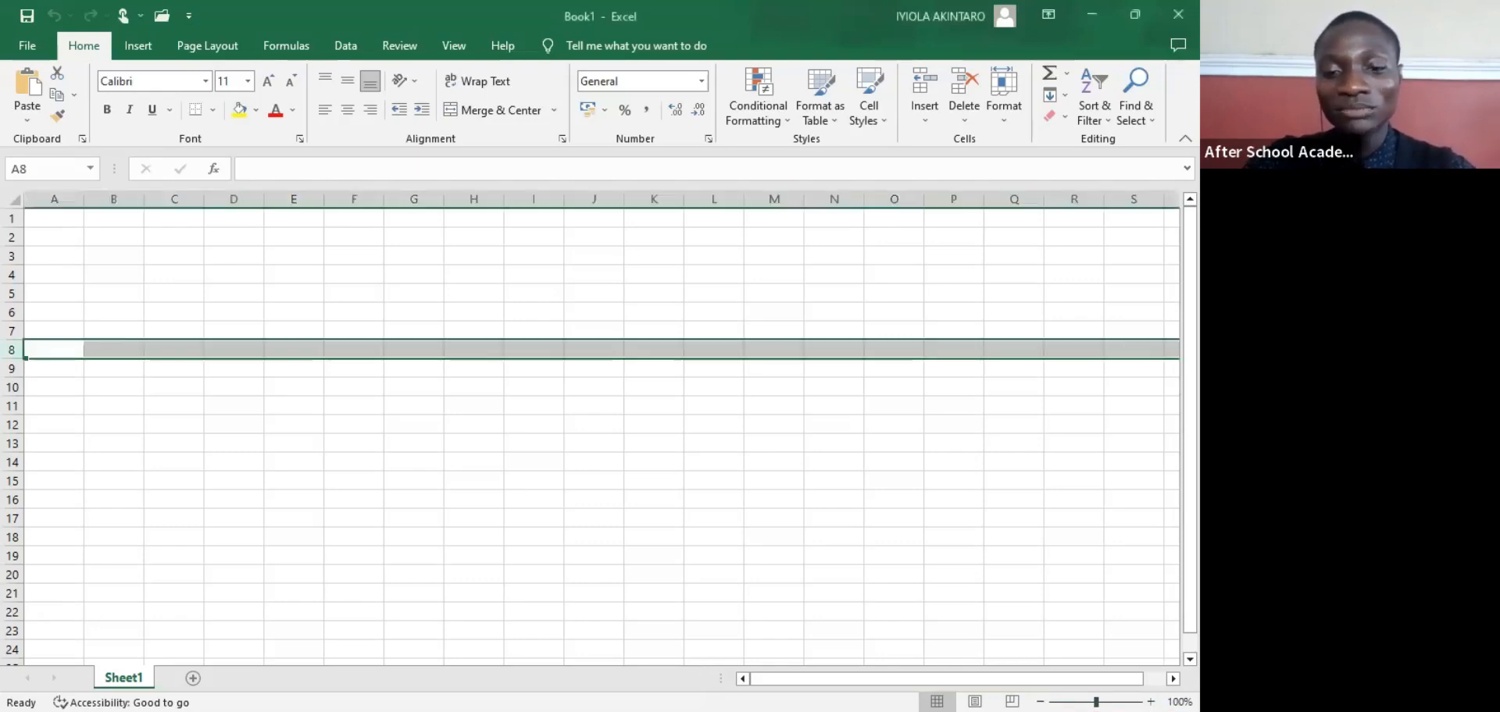
Step: Zoom the worksheet out to 90% and back to 100%
{"action": "mouse_move", "coordinate": [1096, 702]}
{"action": "left_mouse_down"}
{"action": "mouse_move", "coordinate": [1132, 702]}
{"action": "mouse_move", "coordinate": [1061, 703]}
{"action": "mouse_move", "coordinate": [1096, 702]}
{"action": "left_mouse_up"}
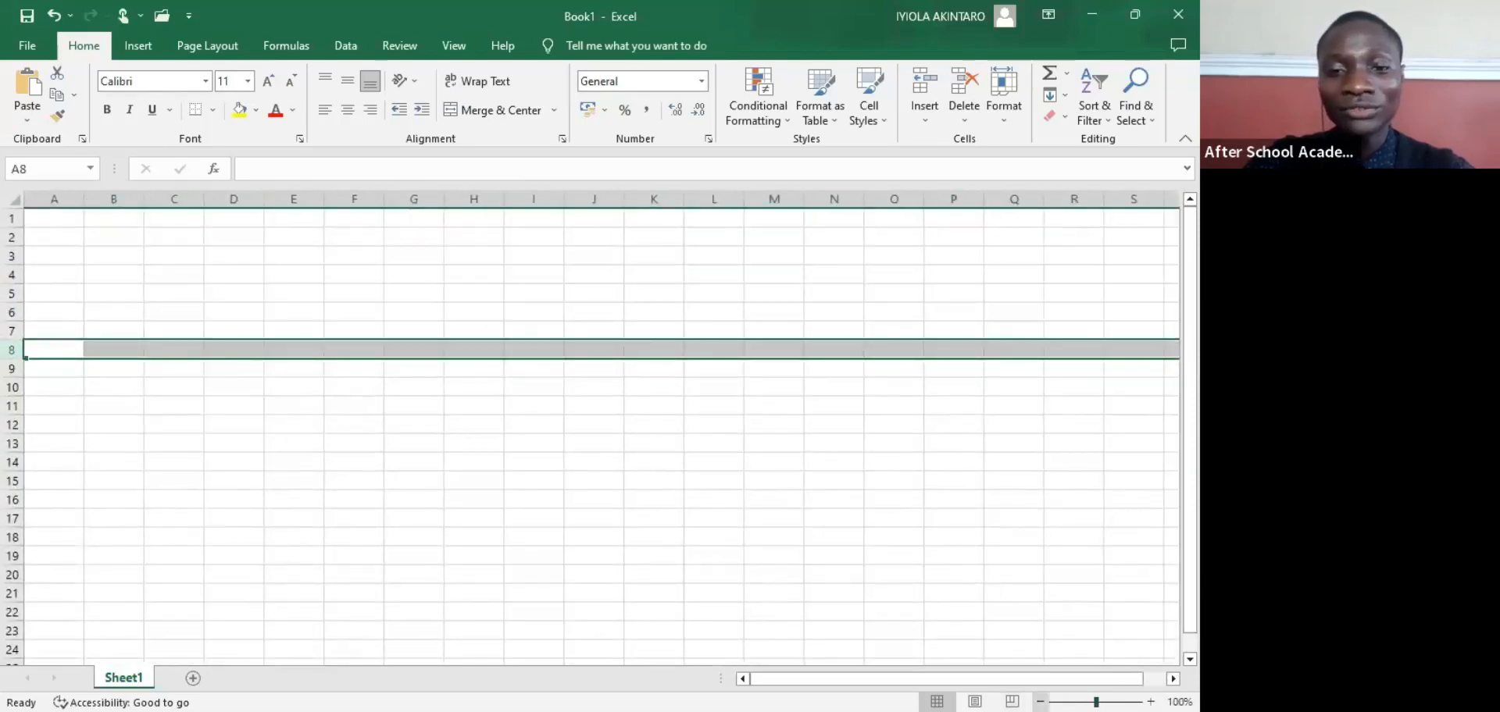
{"action": "left_click", "coordinate": [1040, 703]}
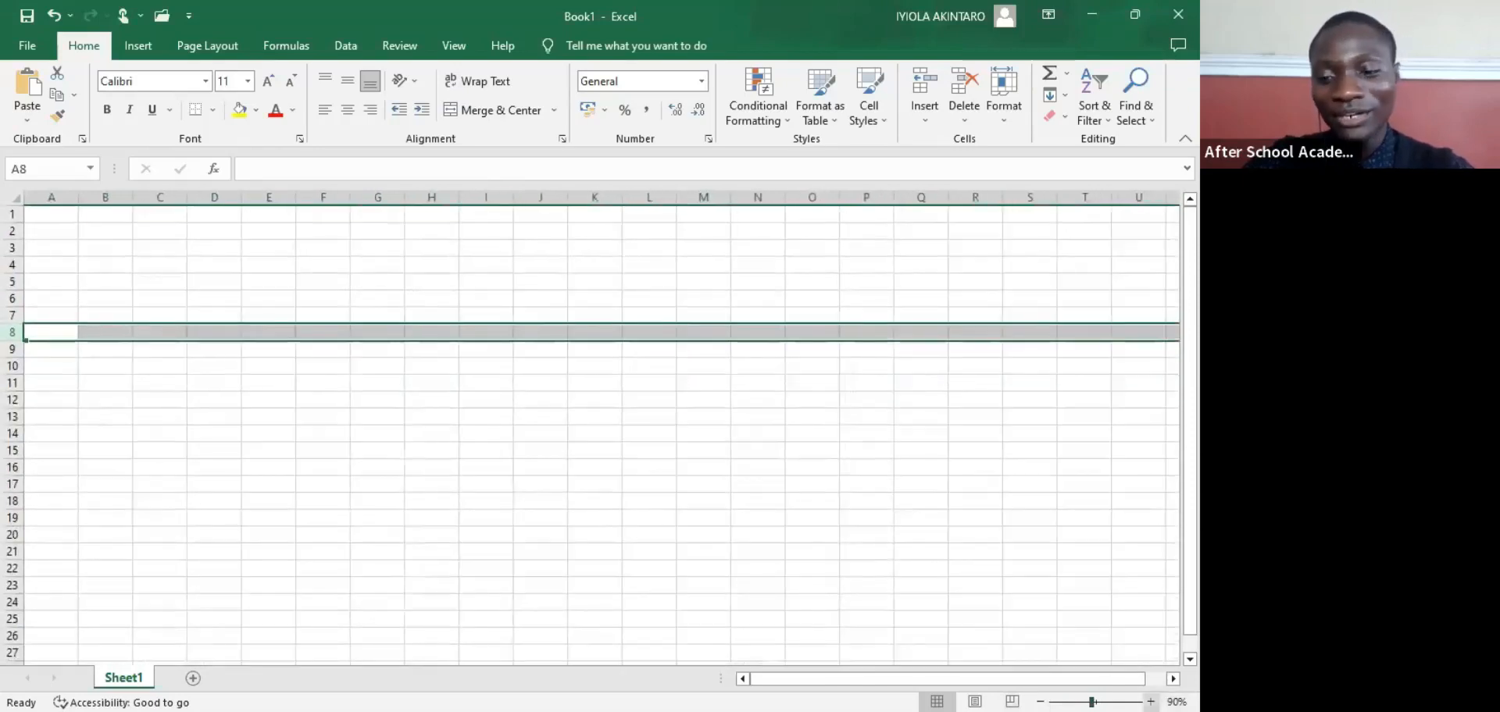
{"action": "left_click", "coordinate": [1150, 702]}
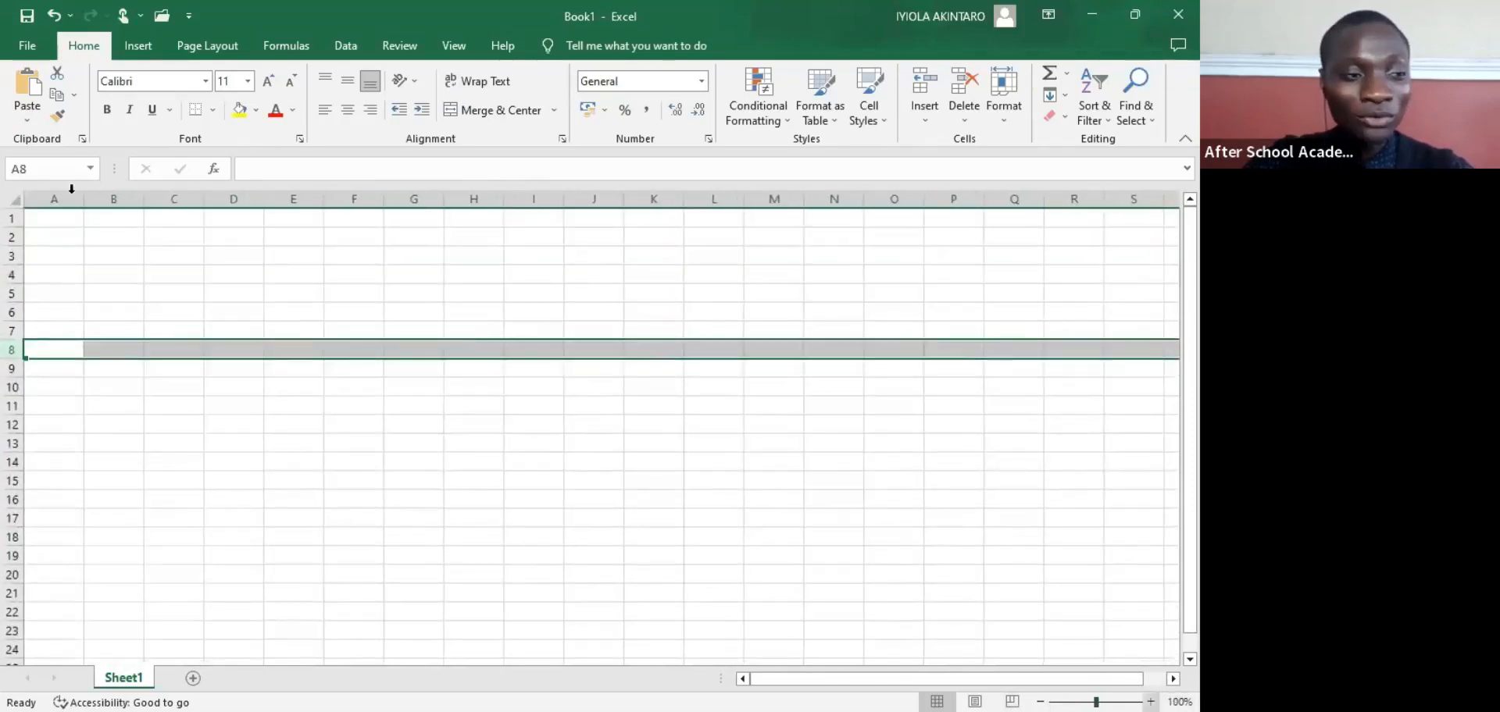
Step: Select cell A1 and zoom the worksheet in to 170%
{"action": "left_click", "coordinate": [54, 220]}
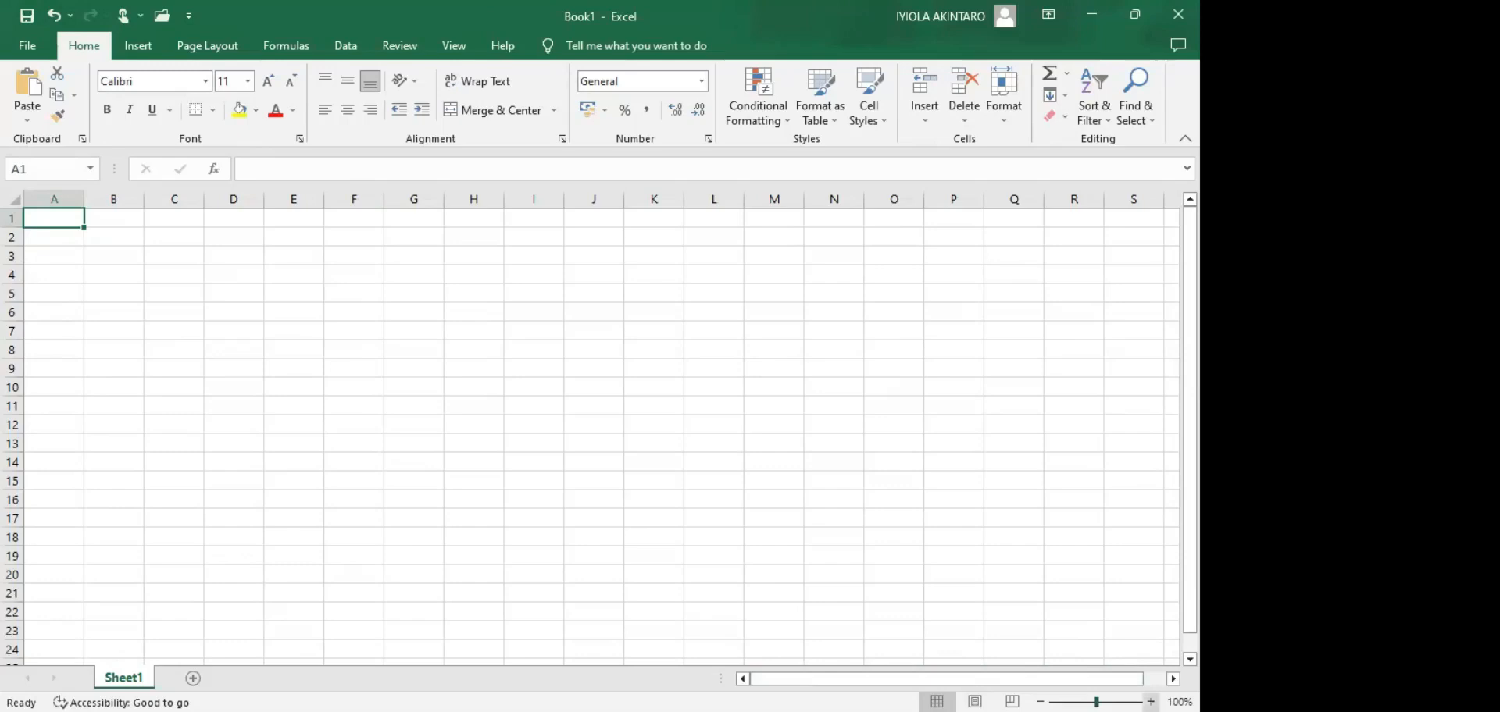
{"action": "left_click", "coordinate": [1150, 701]}
{"action": "left_click", "coordinate": [1151, 701]}
{"action": "left_click", "coordinate": [1151, 702]}
{"action": "left_click", "coordinate": [1150, 702]}
{"action": "left_click", "coordinate": [1150, 702]}
{"action": "left_click", "coordinate": [1150, 701]}
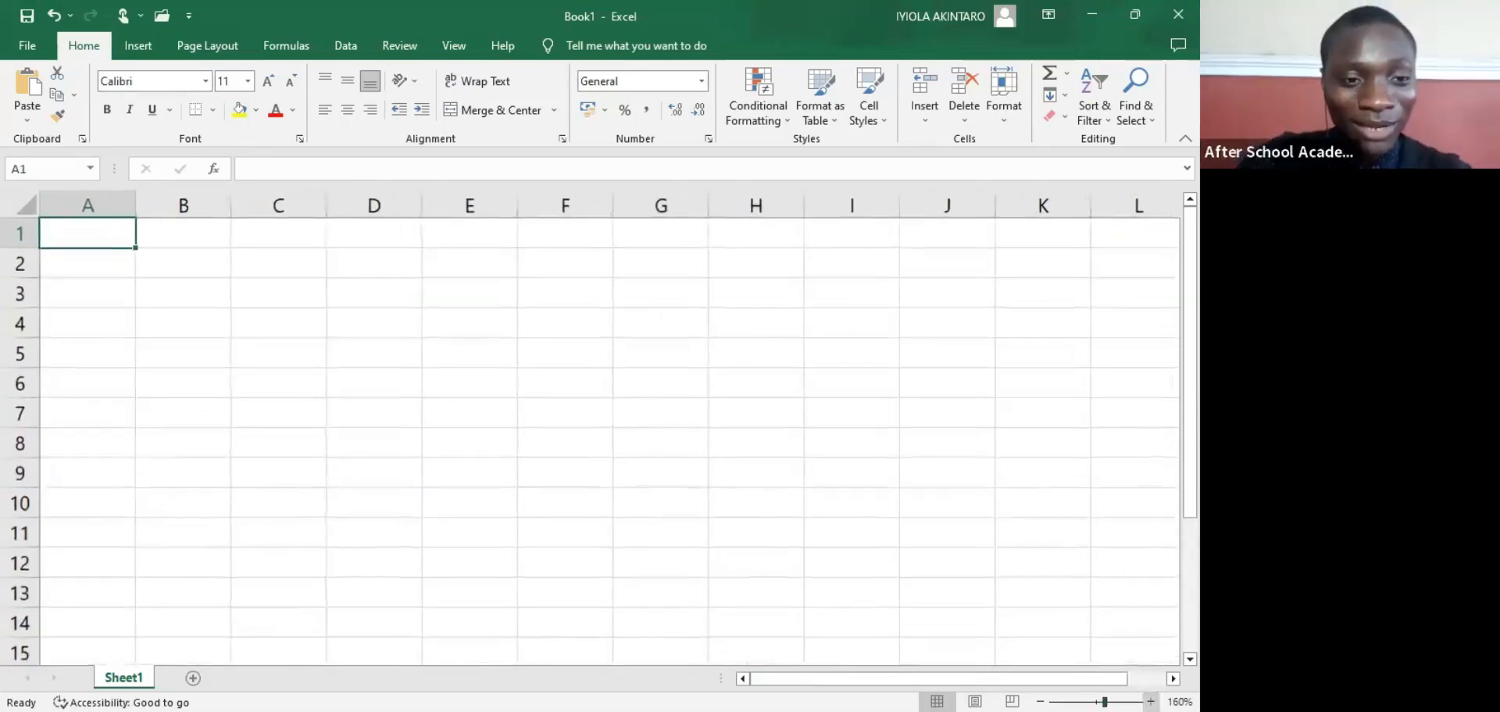
{"action": "left_click", "coordinate": [1151, 702]}
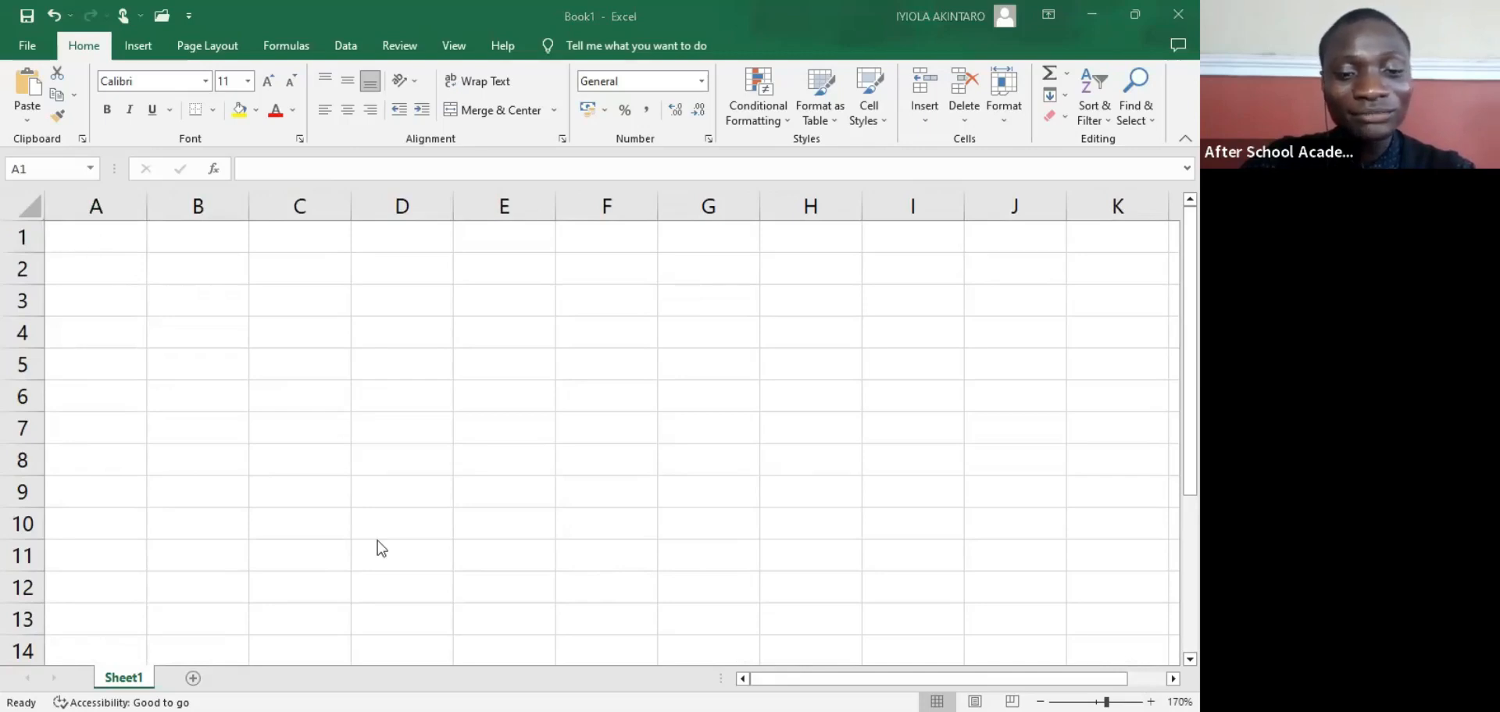
{"action": "mouse_move", "coordinate": [45, 222]}
{"action": "left_mouse_down"}
{"action": "mouse_move", "coordinate": [91, 254]}
{"action": "mouse_move", "coordinate": [146, 255]}
{"action": "left_mouse_up"}
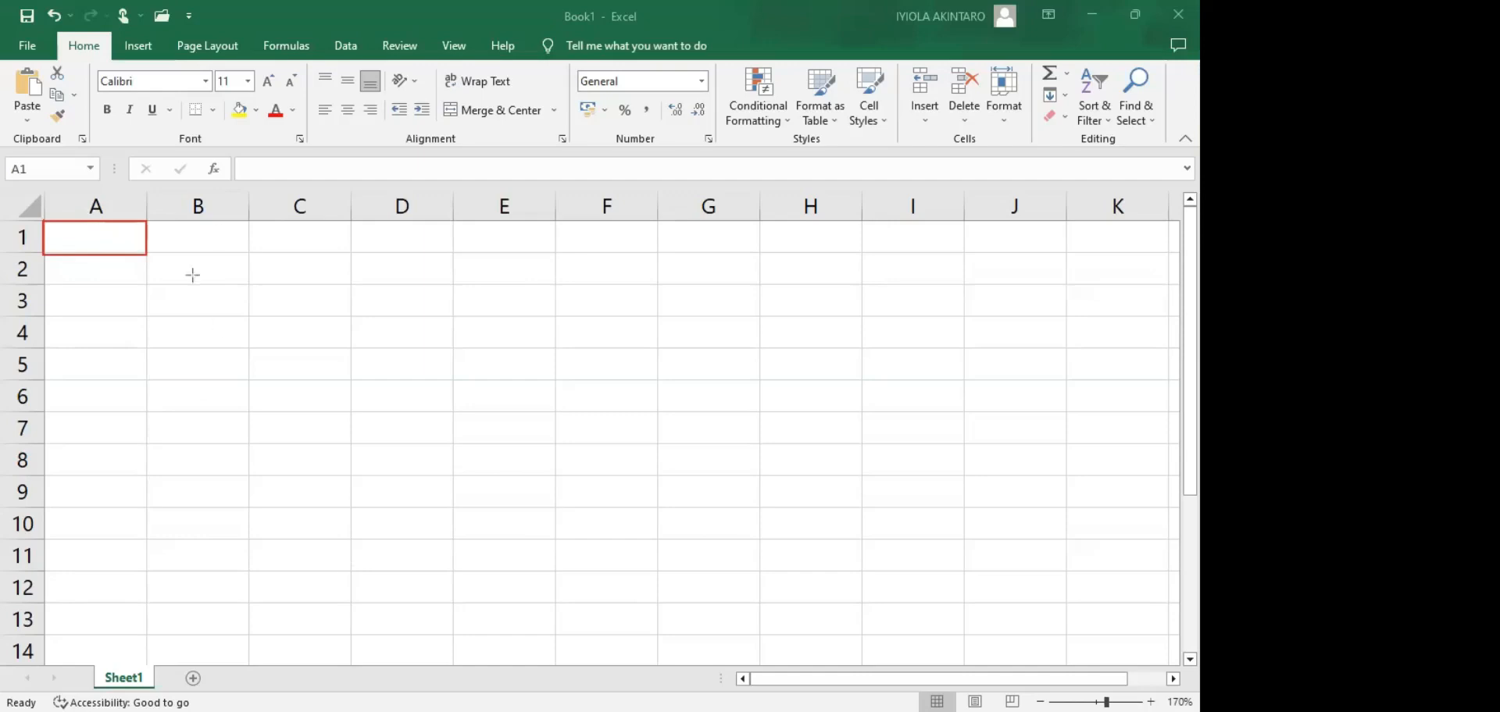
{"action": "mouse_move", "coordinate": [351, 223]}
{"action": "left_mouse_down"}
{"action": "mouse_move", "coordinate": [357, 248]}
{"action": "mouse_move", "coordinate": [454, 251]}
{"action": "left_mouse_up"}
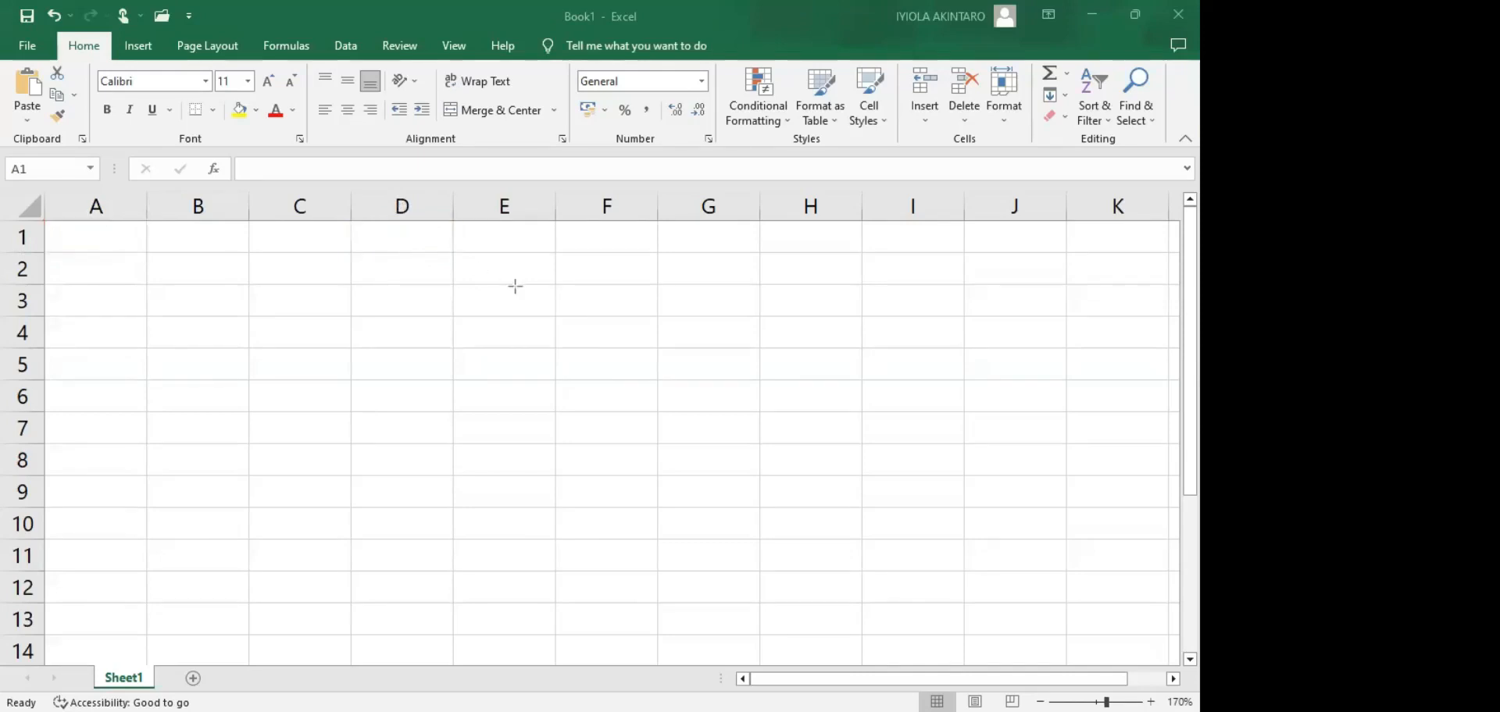
Step: Select cells C3, E5, H7, A8, D9, C5 and J3 one after another to check each address in the Name Box
{"action": "mouse_move", "coordinate": [558, 314]}
{"action": "left_mouse_down"}
{"action": "mouse_move", "coordinate": [559, 336]}
{"action": "mouse_move", "coordinate": [658, 352]}
{"action": "left_mouse_up"}
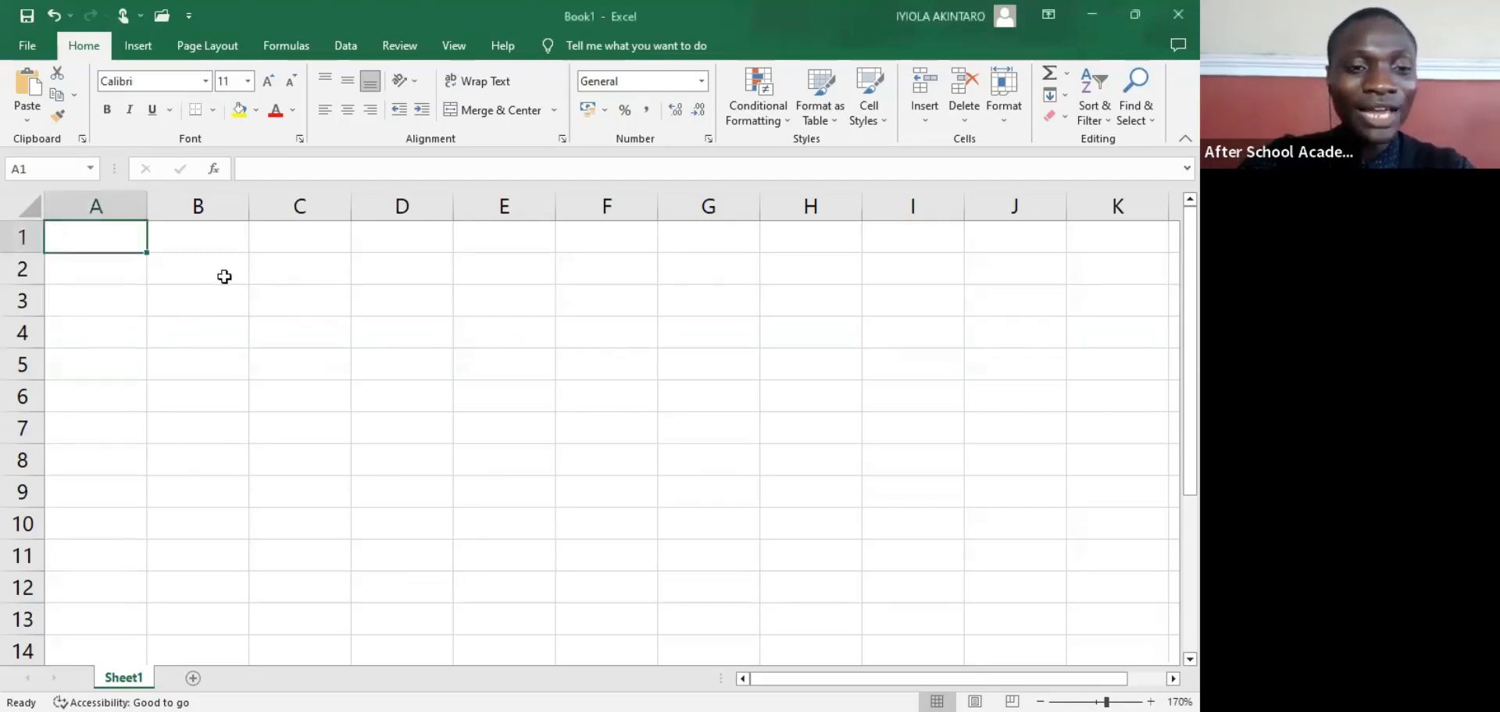
{"action": "left_click", "coordinate": [299, 302]}
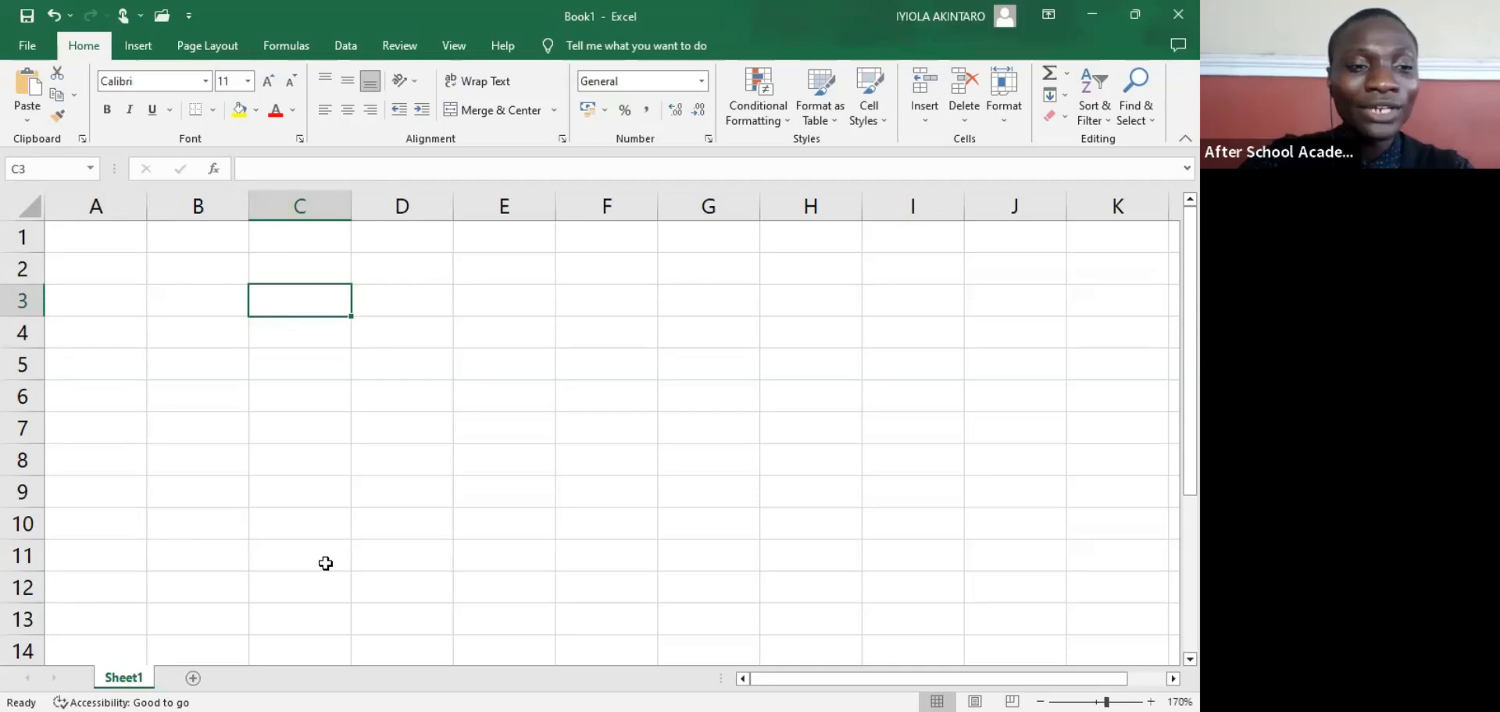
{"action": "left_click_drag", "start_coordinate": [6, 148], "coordinate": [100, 188]}
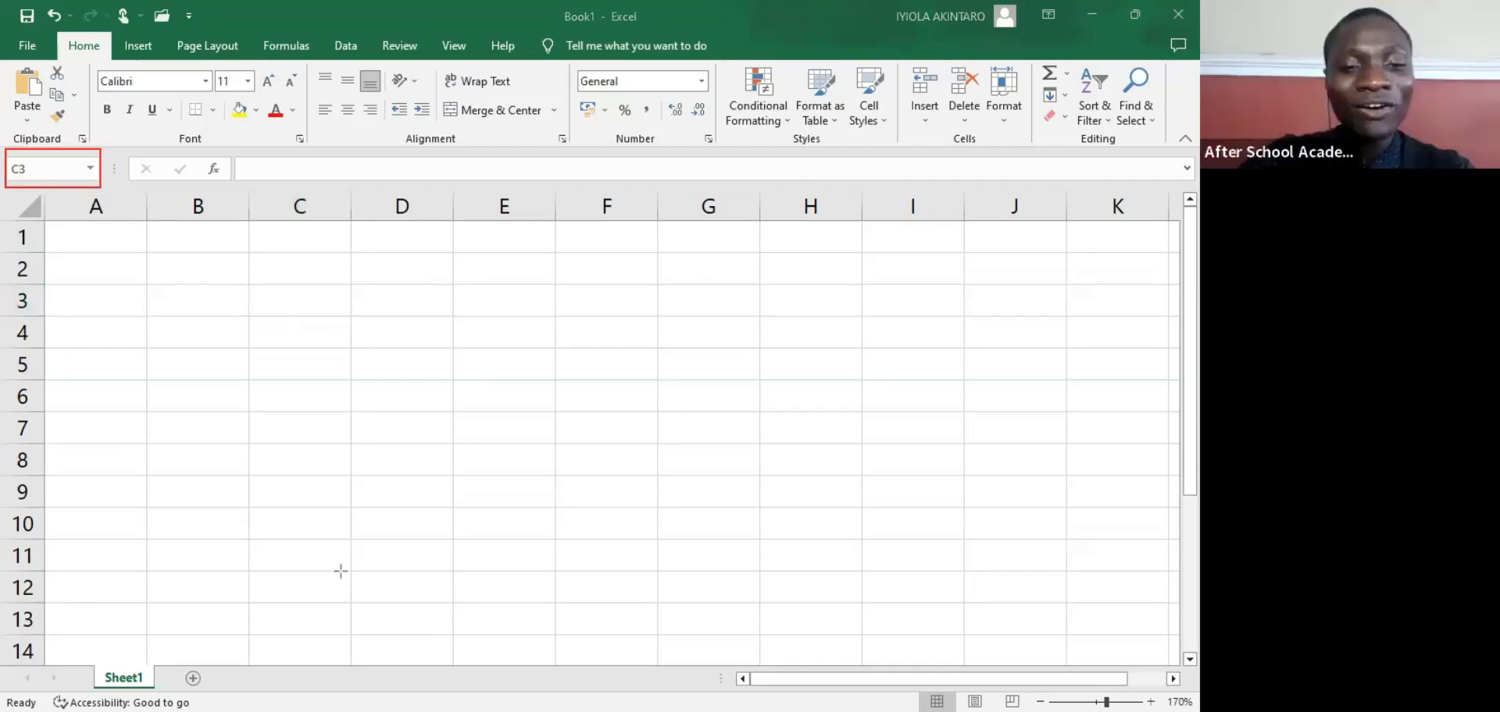
{"action": "left_click", "coordinate": [507, 365]}
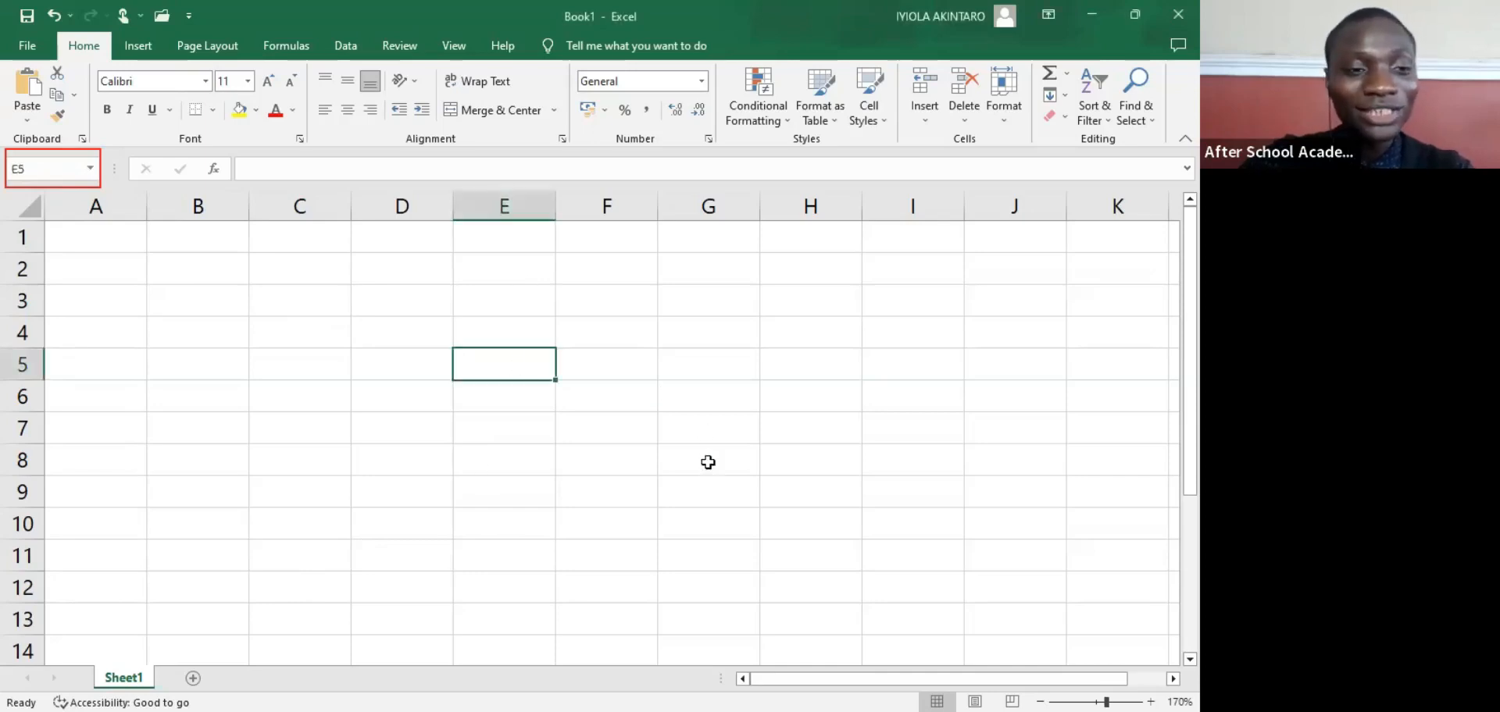
{"action": "left_click", "coordinate": [842, 432]}
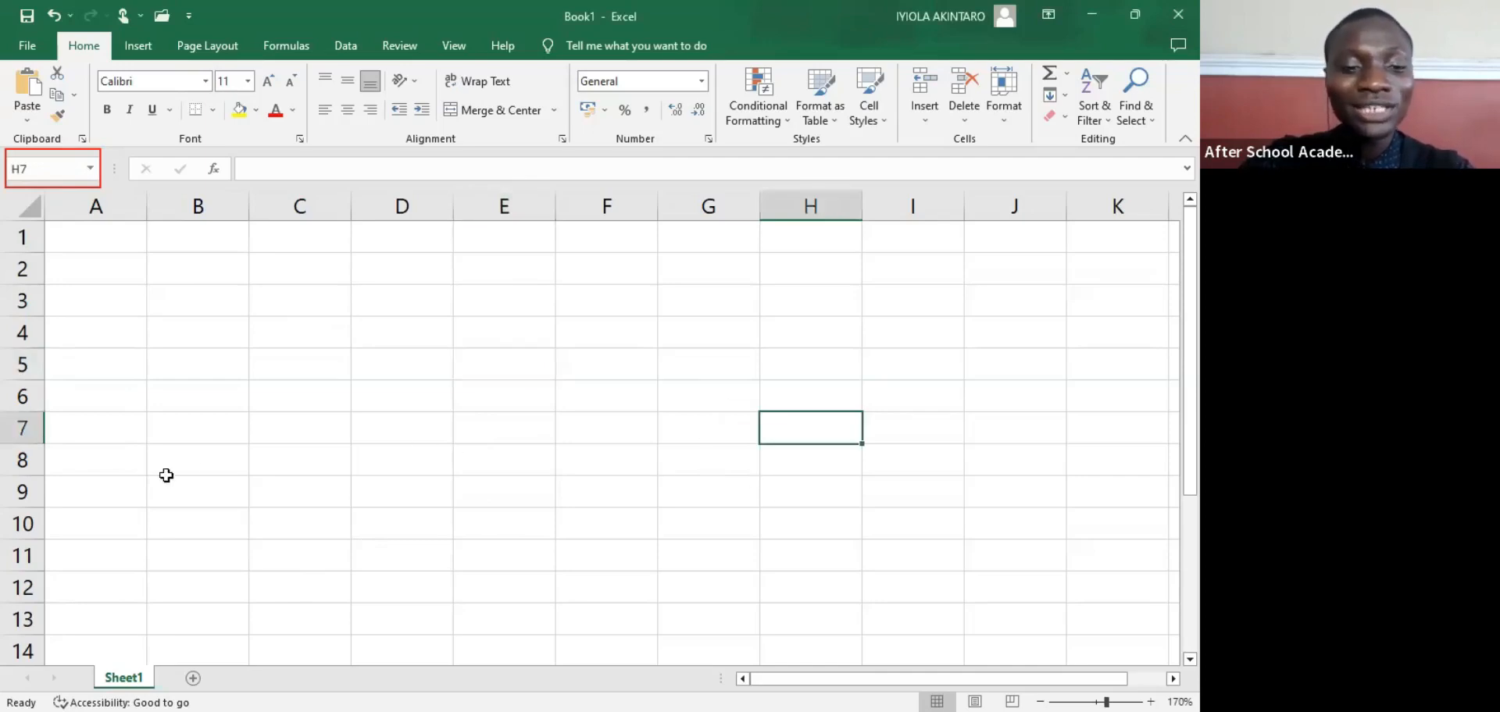
{"action": "left_click", "coordinate": [121, 462]}
{"action": "left_click", "coordinate": [402, 498]}
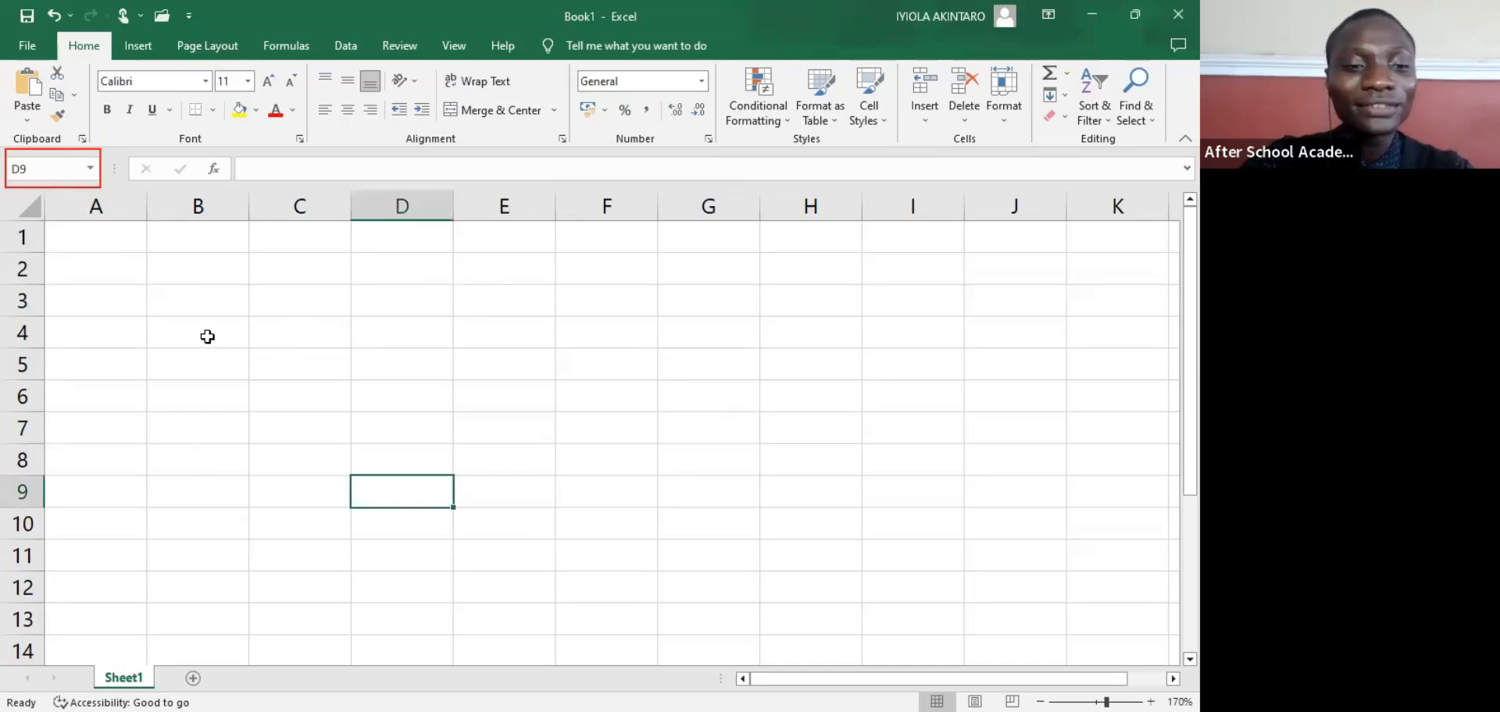
{"action": "left_click", "coordinate": [280, 360]}
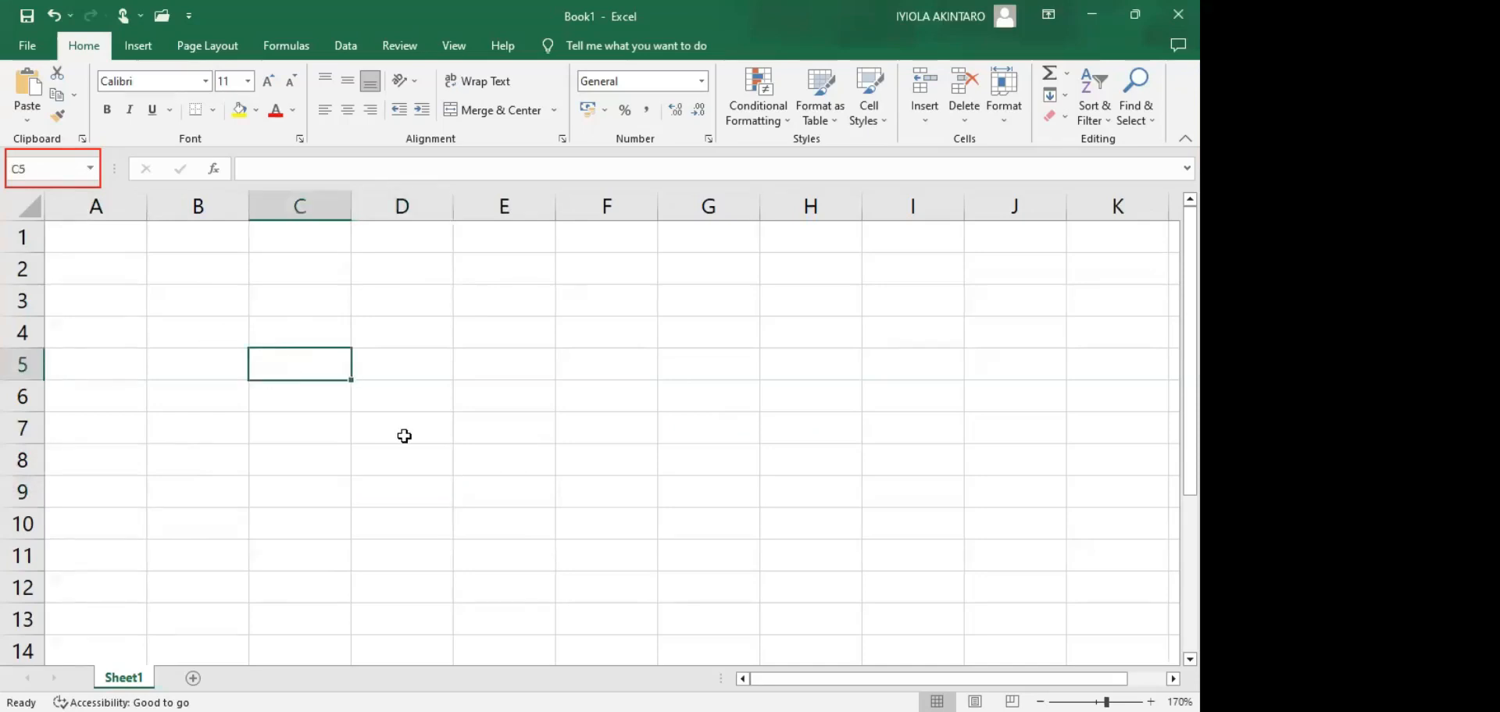
{"action": "left_click", "coordinate": [969, 292]}
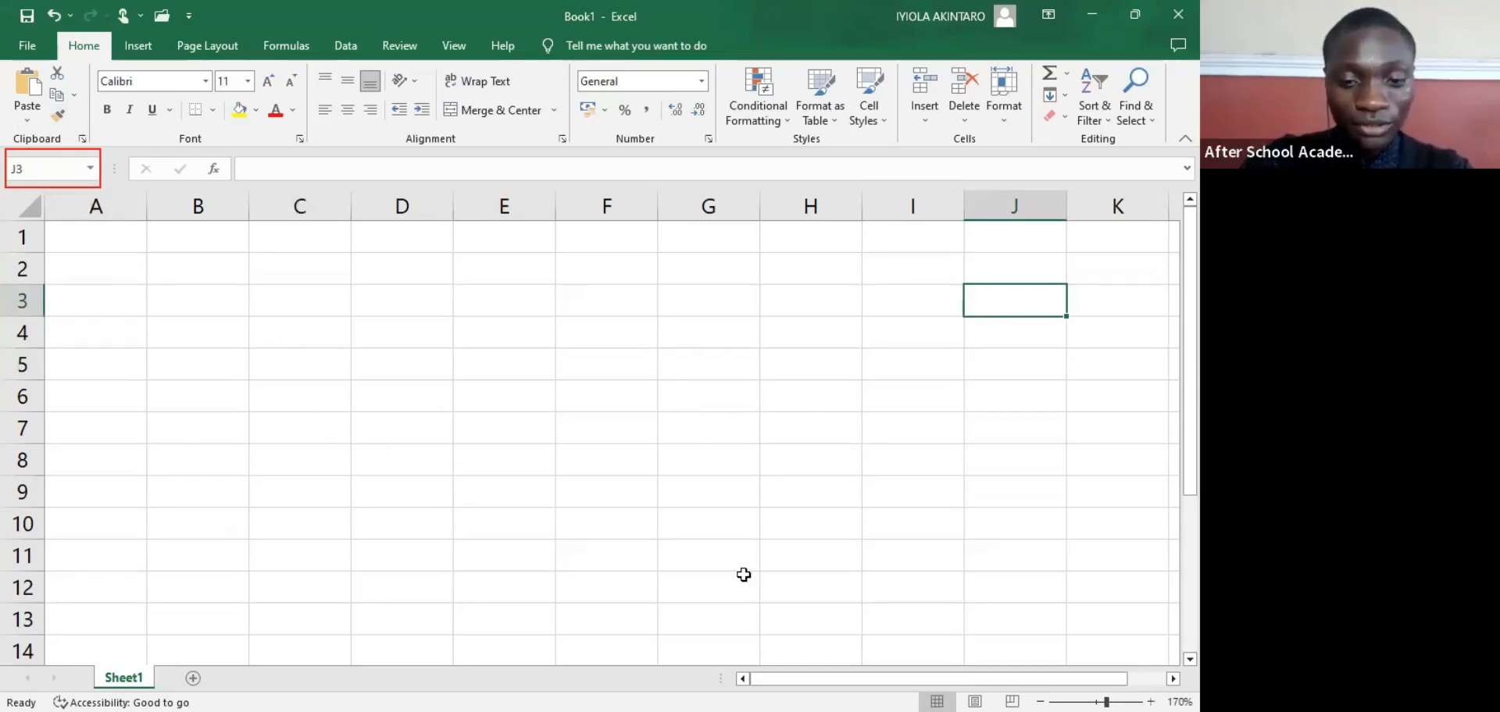
Step: Return to cell A1 and zoom the worksheet in to 228%
{"action": "key", "text": "ctrl+Home"}
{"action": "scroll", "coordinate": [258, 358], "scroll_direction": "down", "scroll_amount": 1, "text": "ctrl"}
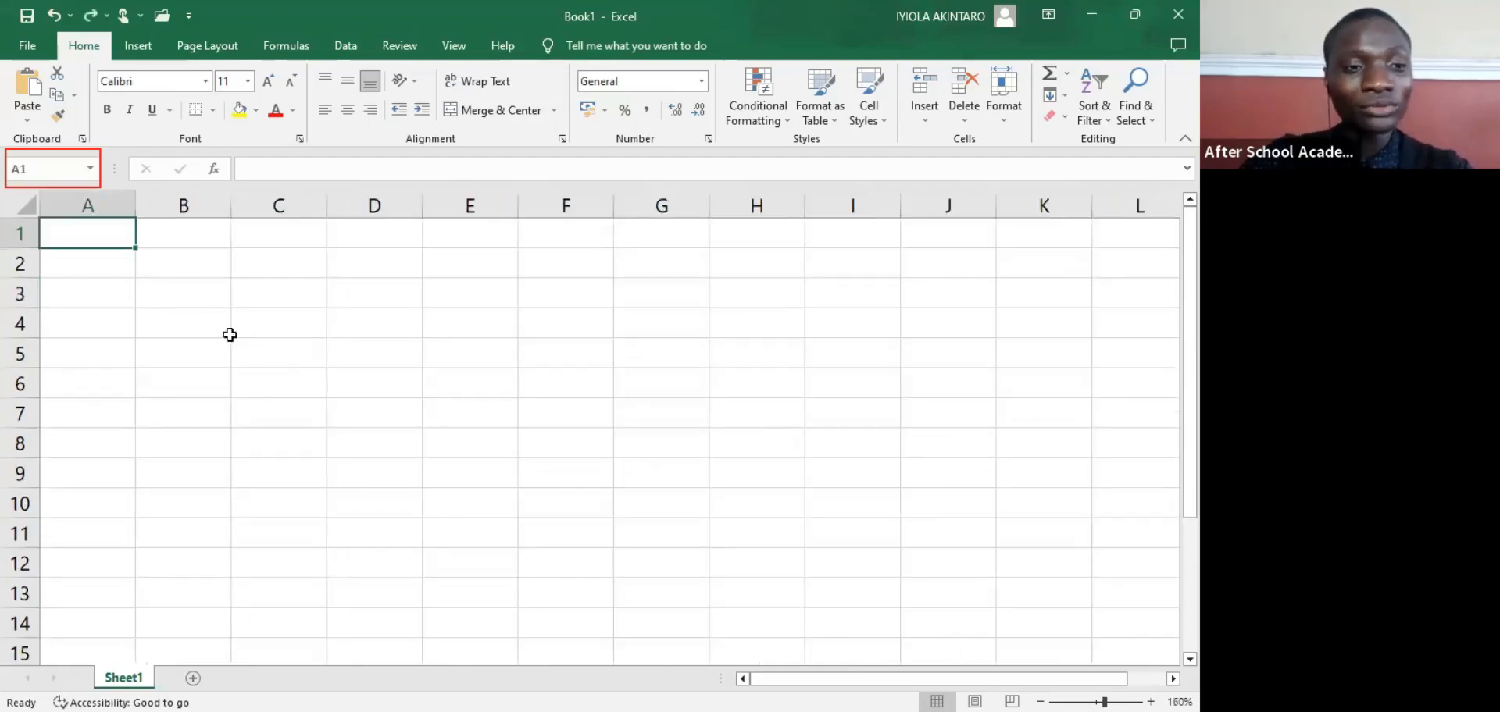
{"action": "scroll", "coordinate": [732, 575], "scroll_direction": "down", "scroll_amount": 1, "text": "ctrl"}
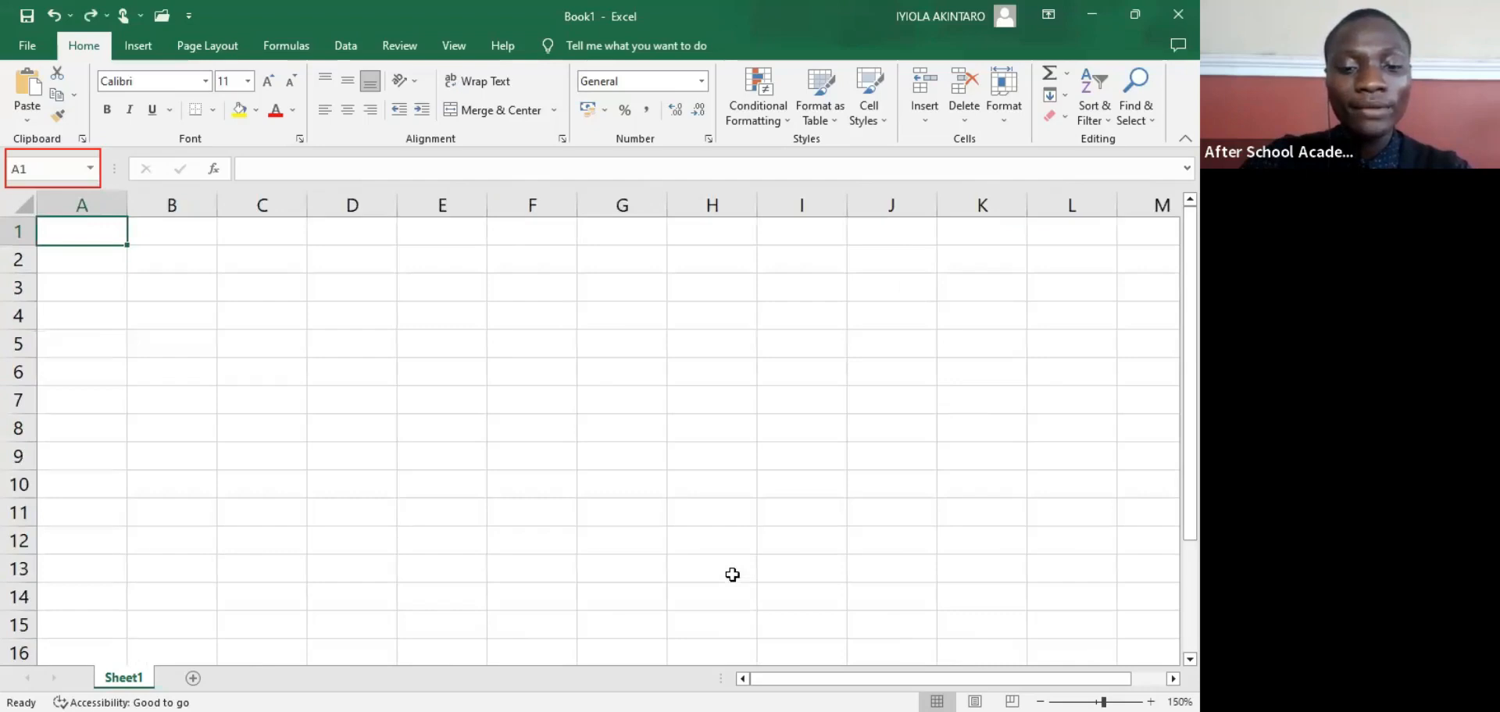
{"action": "left_click", "coordinate": [78, 187]}
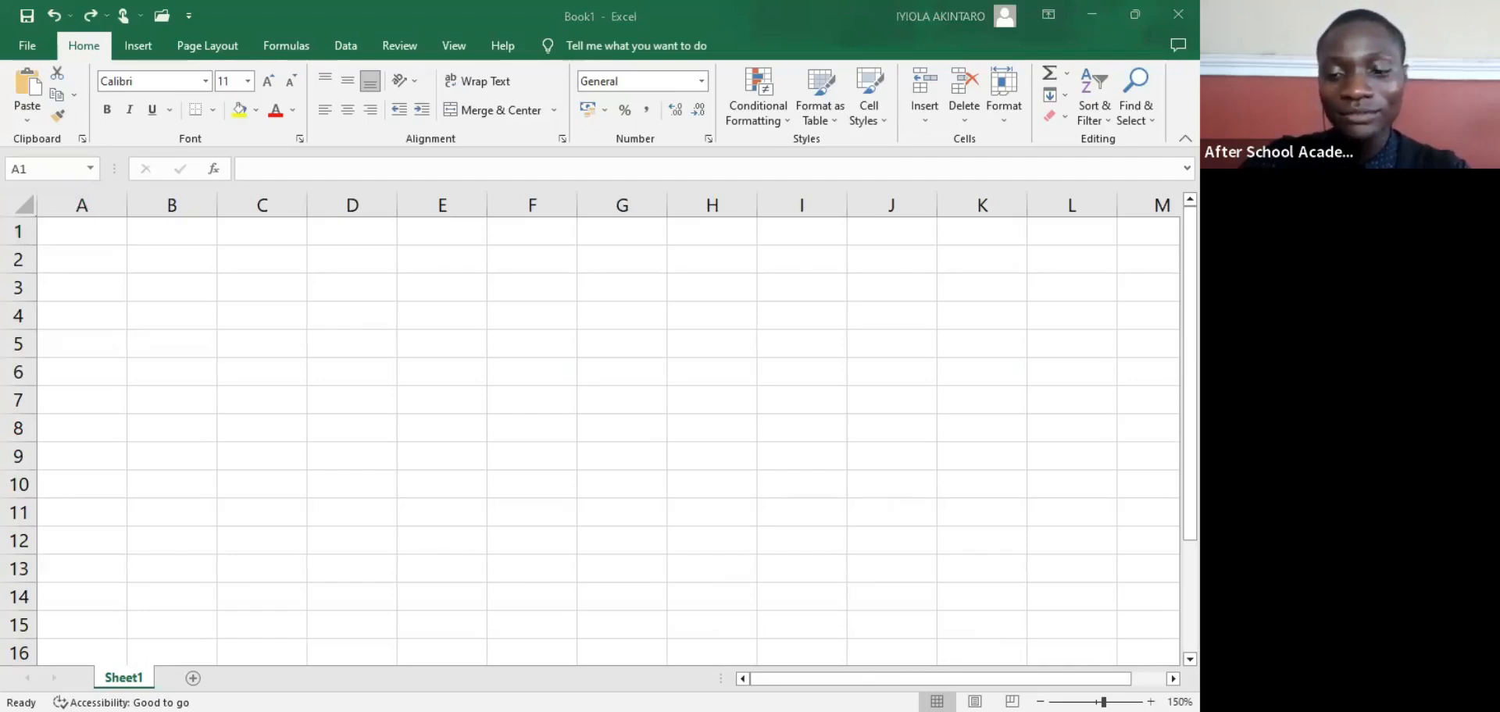
{"action": "left_click", "coordinate": [1151, 702]}
{"action": "left_click", "coordinate": [1151, 703]}
{"action": "left_click", "coordinate": [1151, 702]}
{"action": "left_click", "coordinate": [1151, 702]}
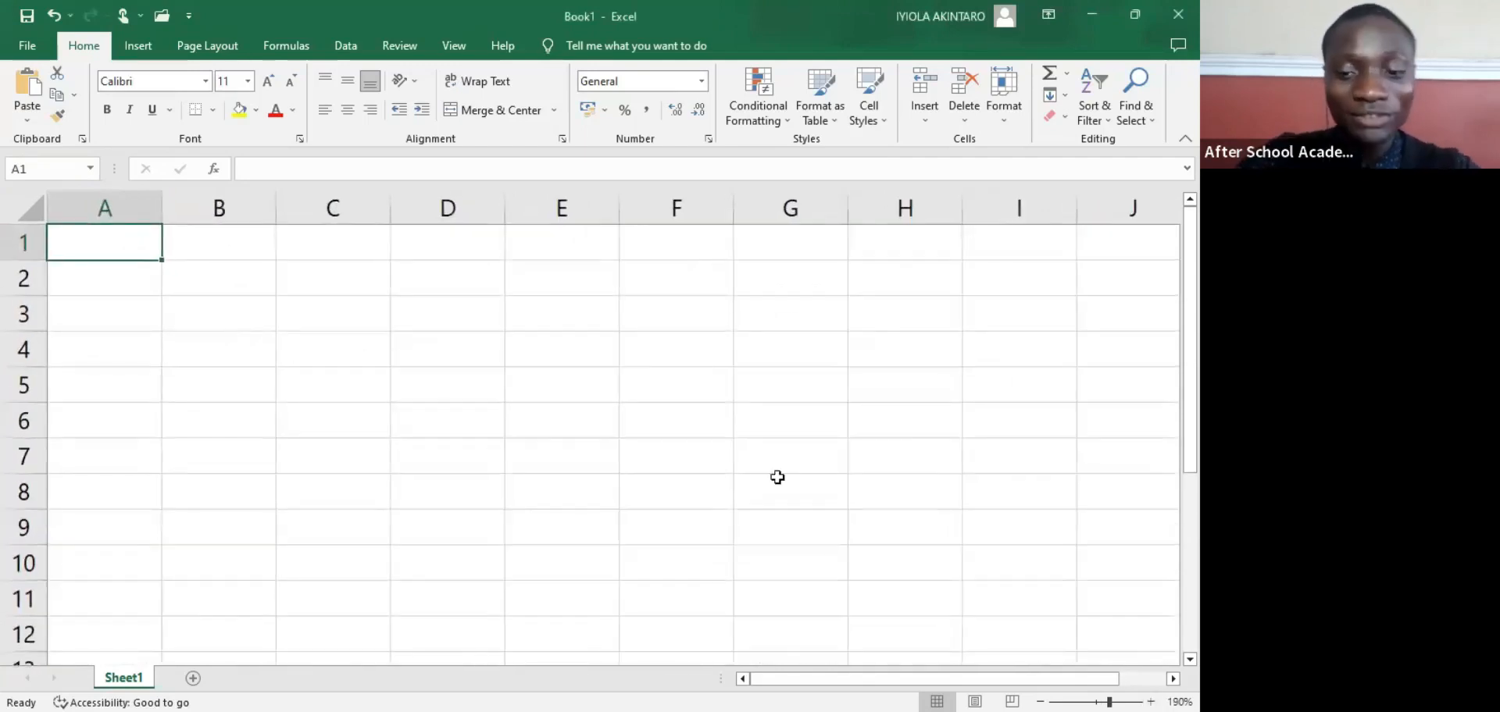
{"action": "left_click", "coordinate": [1151, 703]}
{"action": "left_click", "coordinate": [1150, 703]}
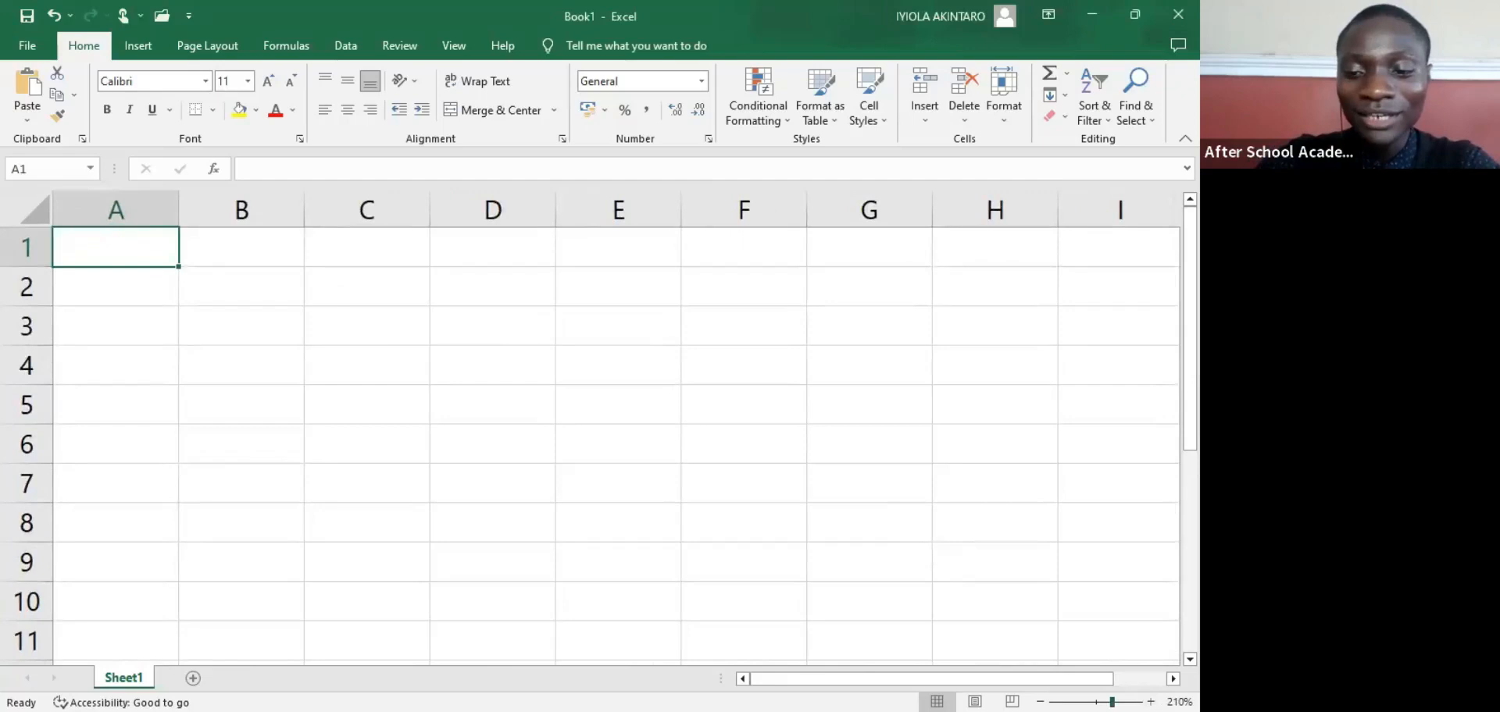
{"action": "scroll", "coordinate": [991, 673], "scroll_direction": "up", "scroll_amount": 1}
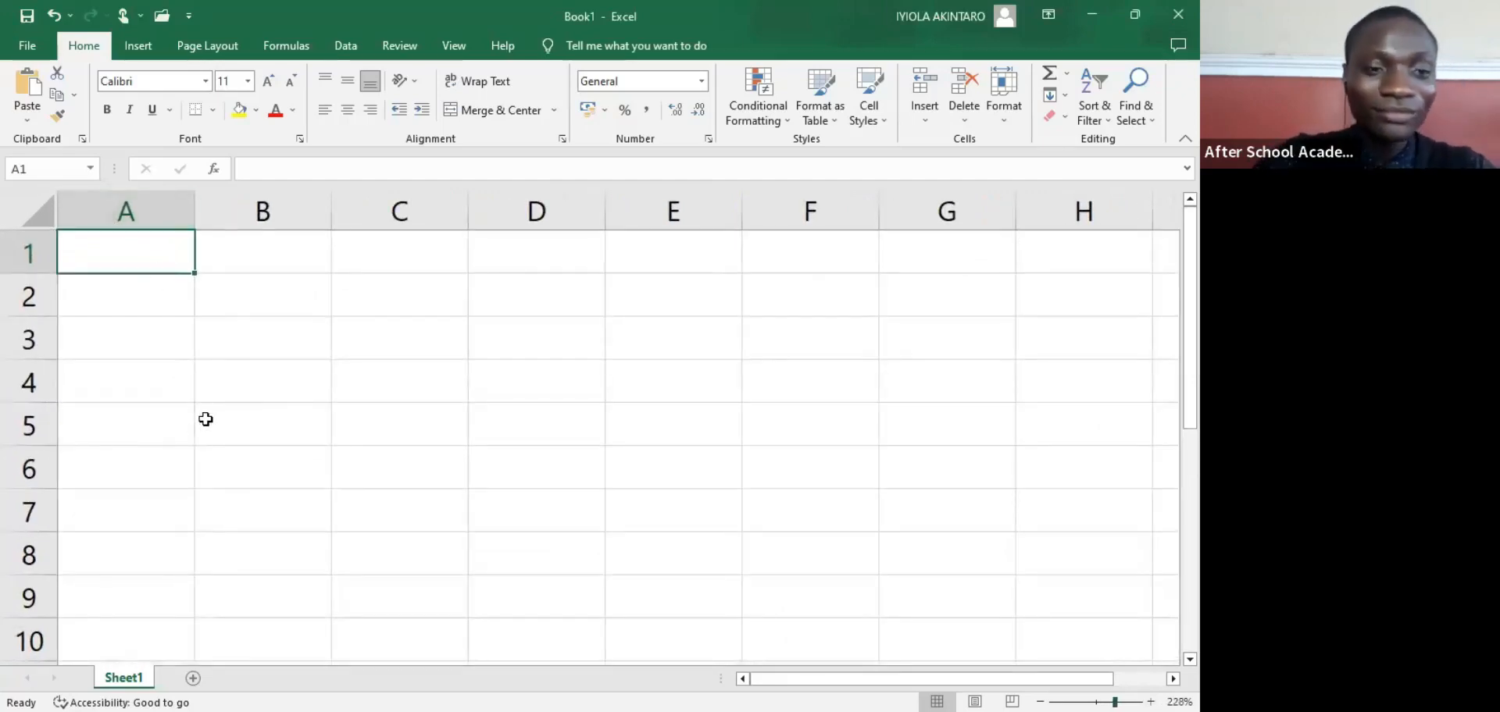
Step: Select cells B1 and C1 in turn and return to cell A1
{"action": "left_click", "coordinate": [257, 244]}
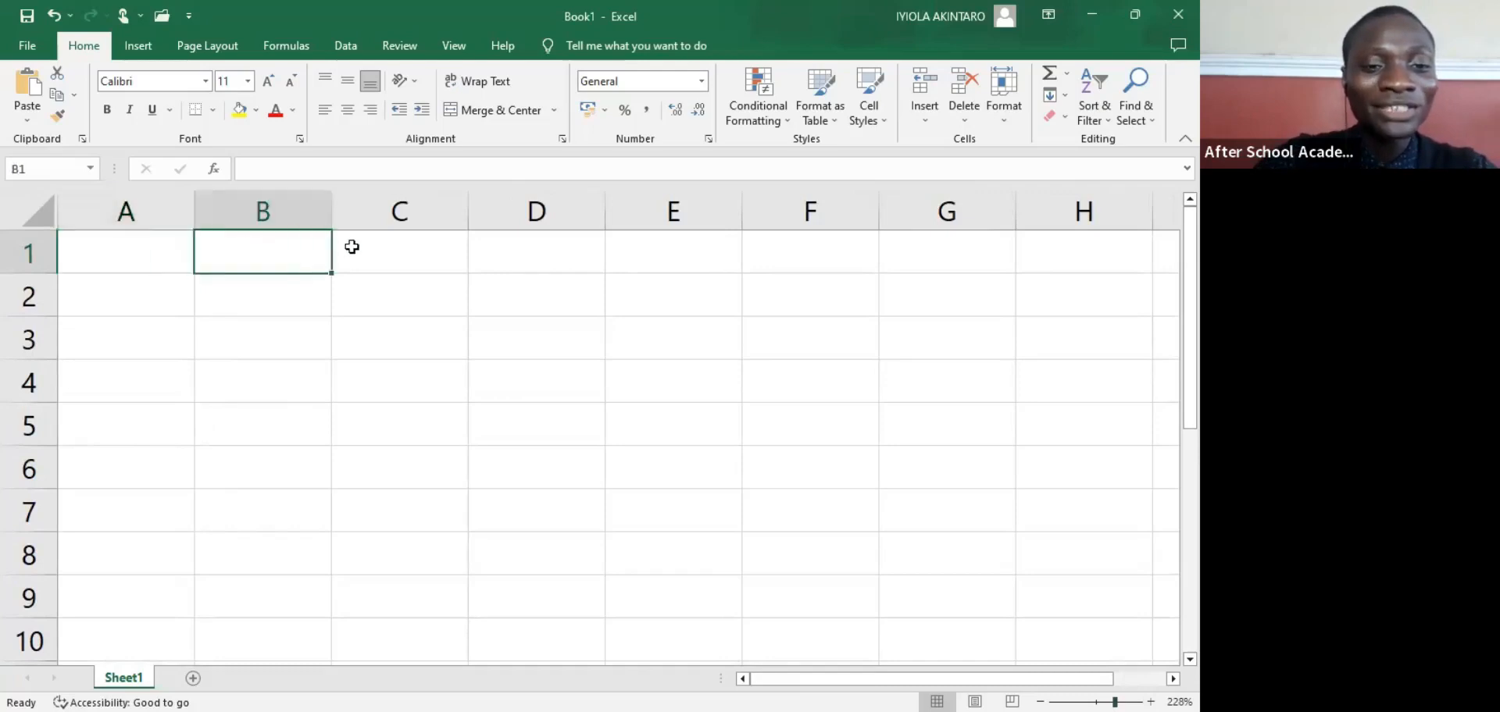
{"action": "left_click", "coordinate": [351, 247]}
{"action": "left_click", "coordinate": [111, 248]}
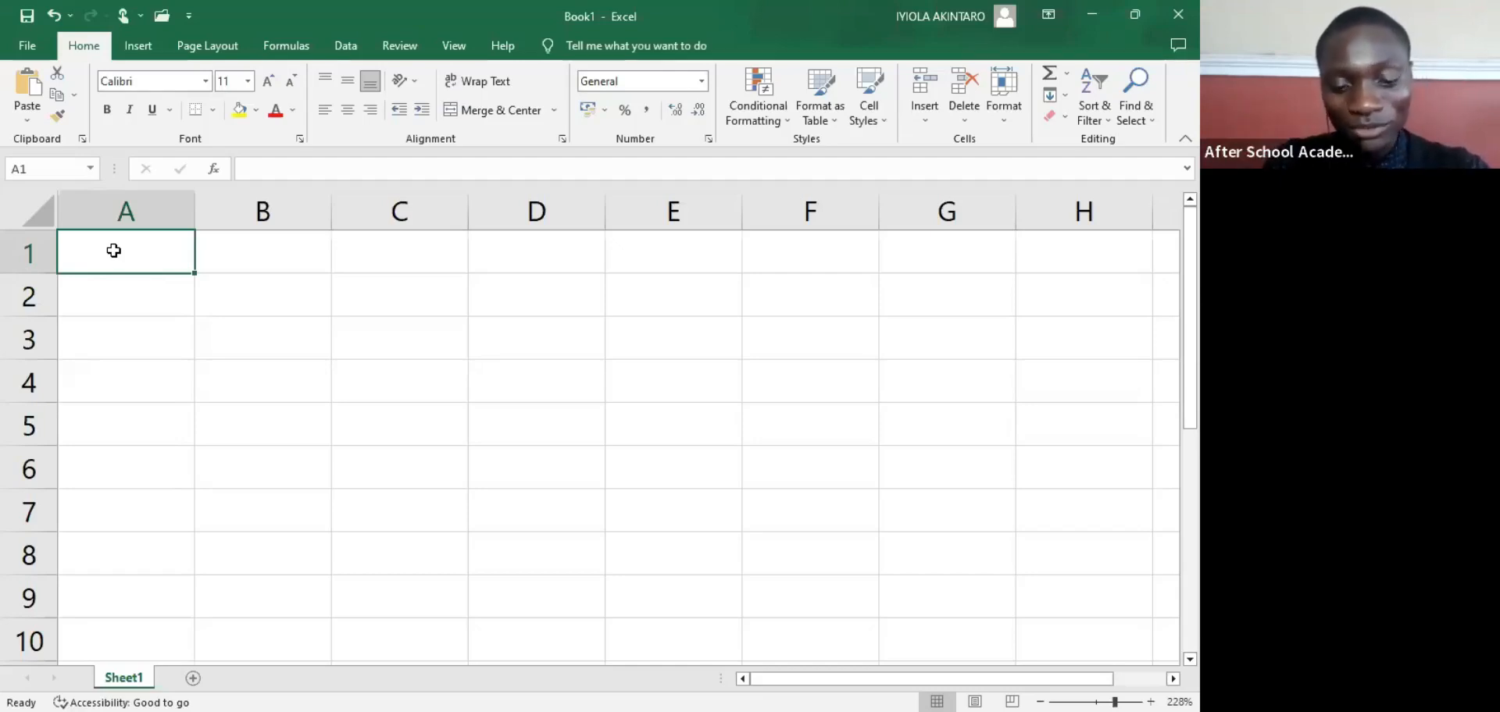
{"action": "type", "text": "Nma"}
{"action": "key", "text": "BackSpace"}
{"action": "key", "text": "BackSpace"}
{"action": "type", "text": "a"}
{"action": "key", "text": "BackSpace"}
{"action": "key", "text": "BackSpace"}
{"action": "type", "text": "mat"}
{"action": "key", "text": "BackSpace"}
{"action": "key", "text": "BackSpace"}
{"action": "key", "text": "BackSpace"}
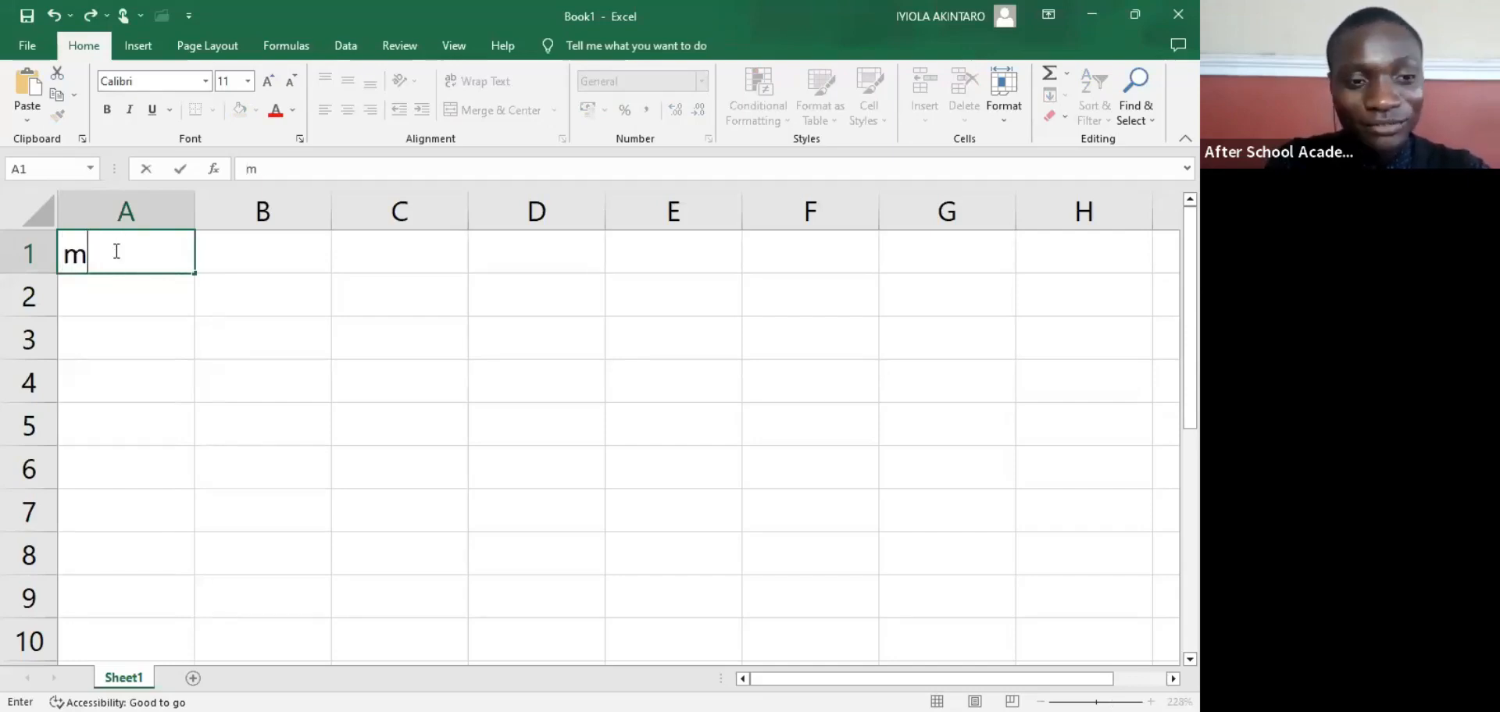
Step: Enter the column header "Matric No." in cell A1
{"action": "type", "text": "Matric"}
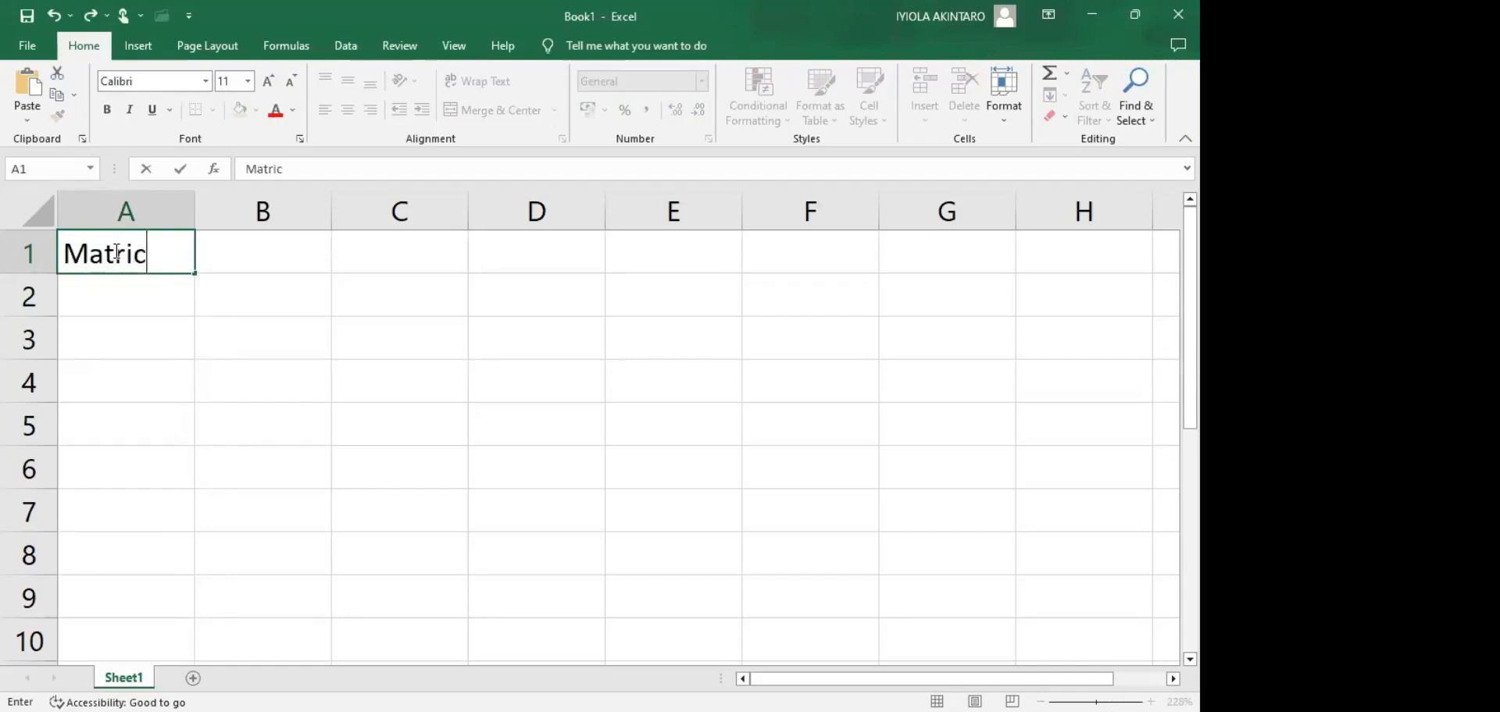
{"action": "type", "text": " No"}
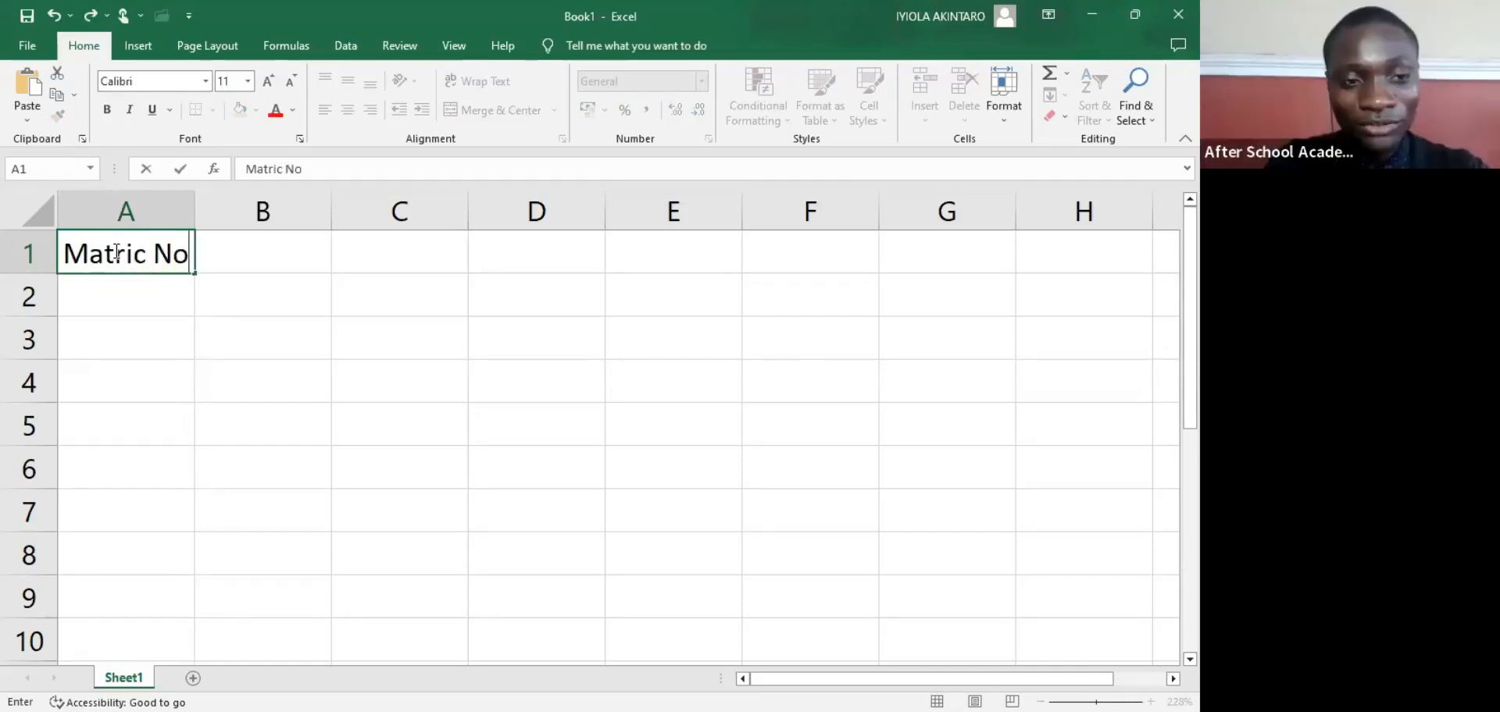
{"action": "type", "text": "."}
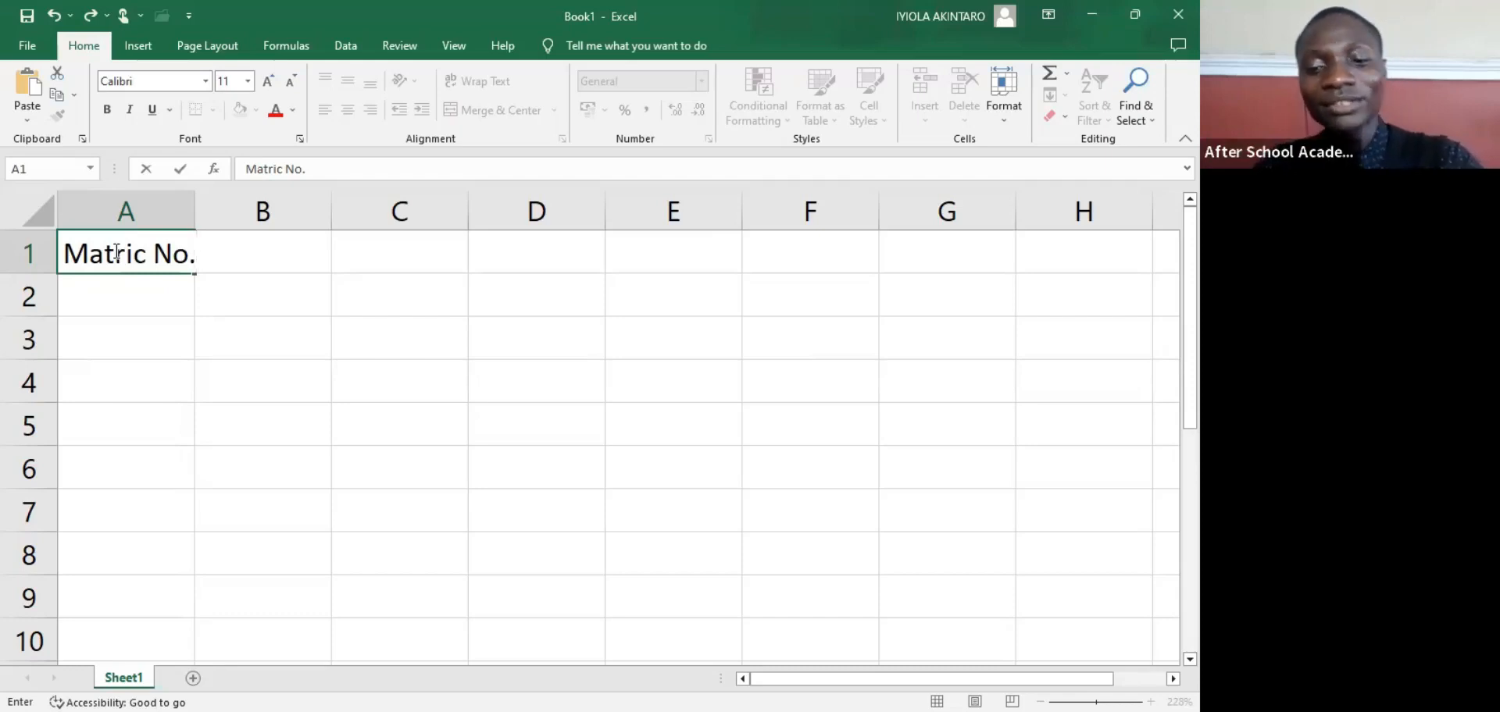
{"action": "key", "text": "Tab"}
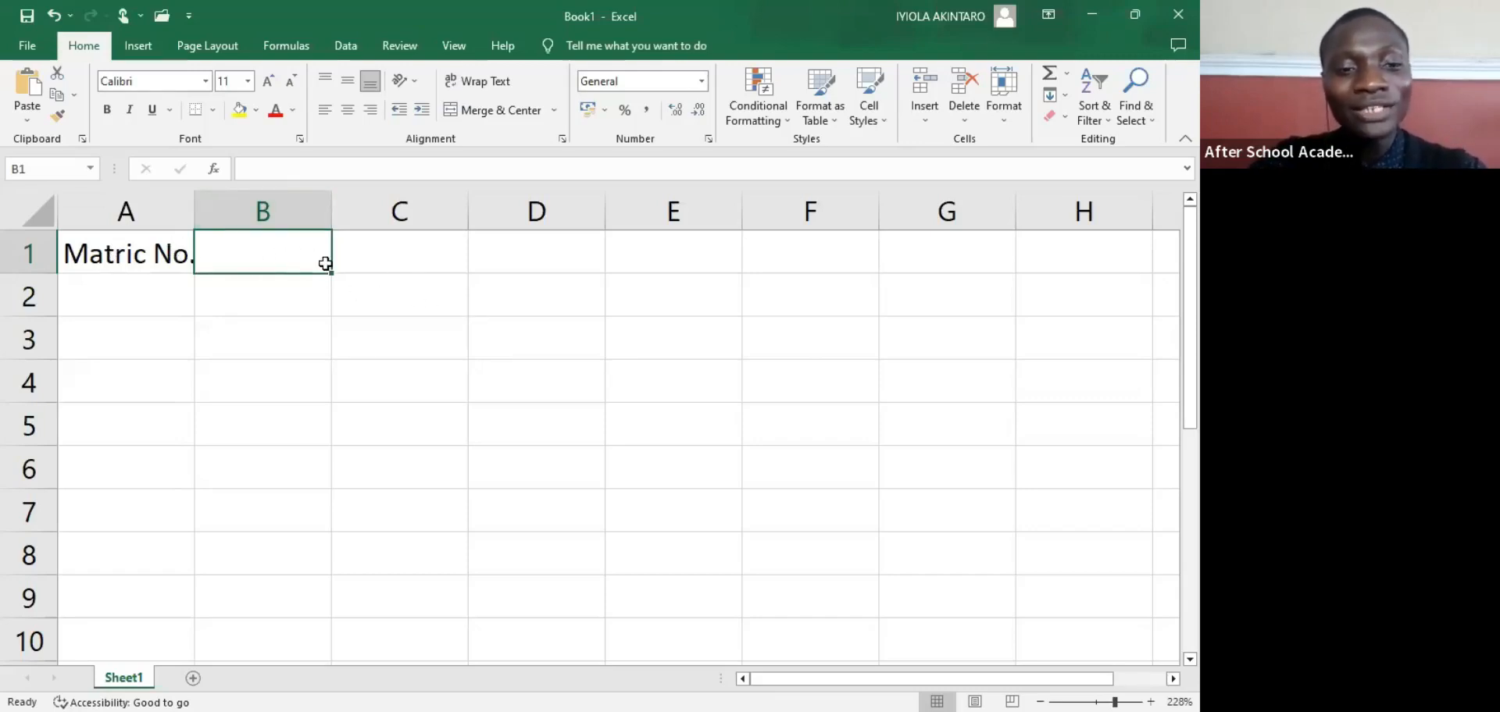
Step: Demonstrate moving between neighbouring cells in row 1, from A1 as far as E1, and finish on B1
{"action": "left_click", "coordinate": [384, 257]}
{"action": "left_click", "coordinate": [506, 255]}
{"action": "left_click", "coordinate": [678, 256]}
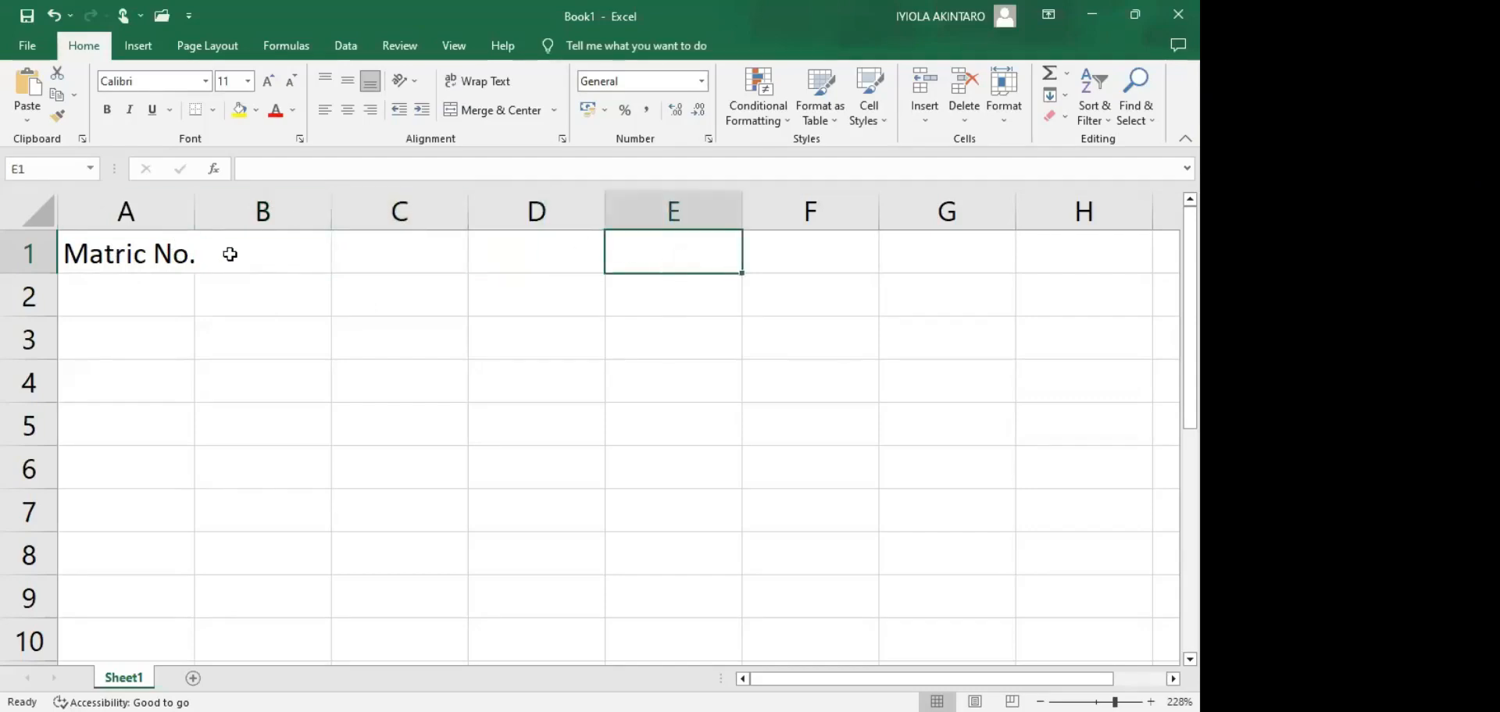
{"action": "left_click", "coordinate": [156, 252]}
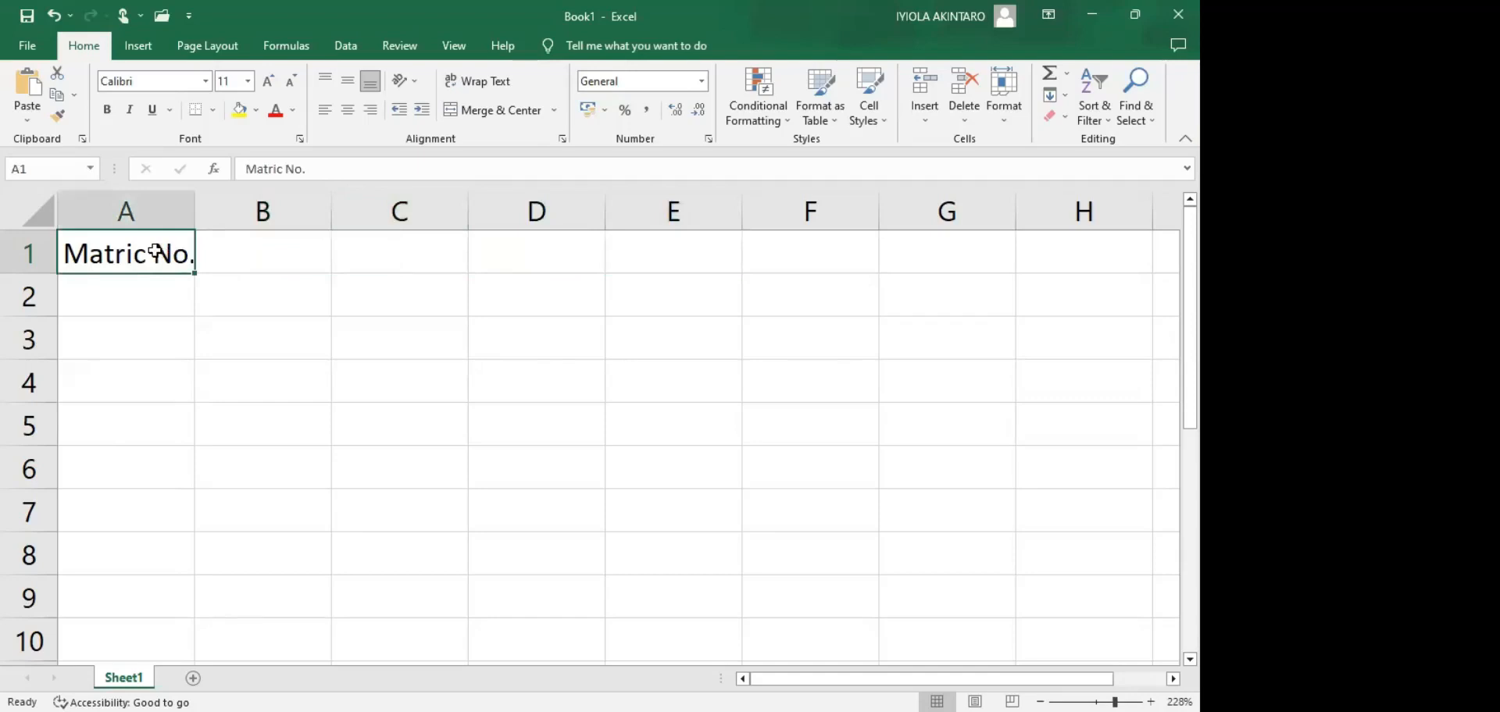
{"action": "key", "text": "Tab"}
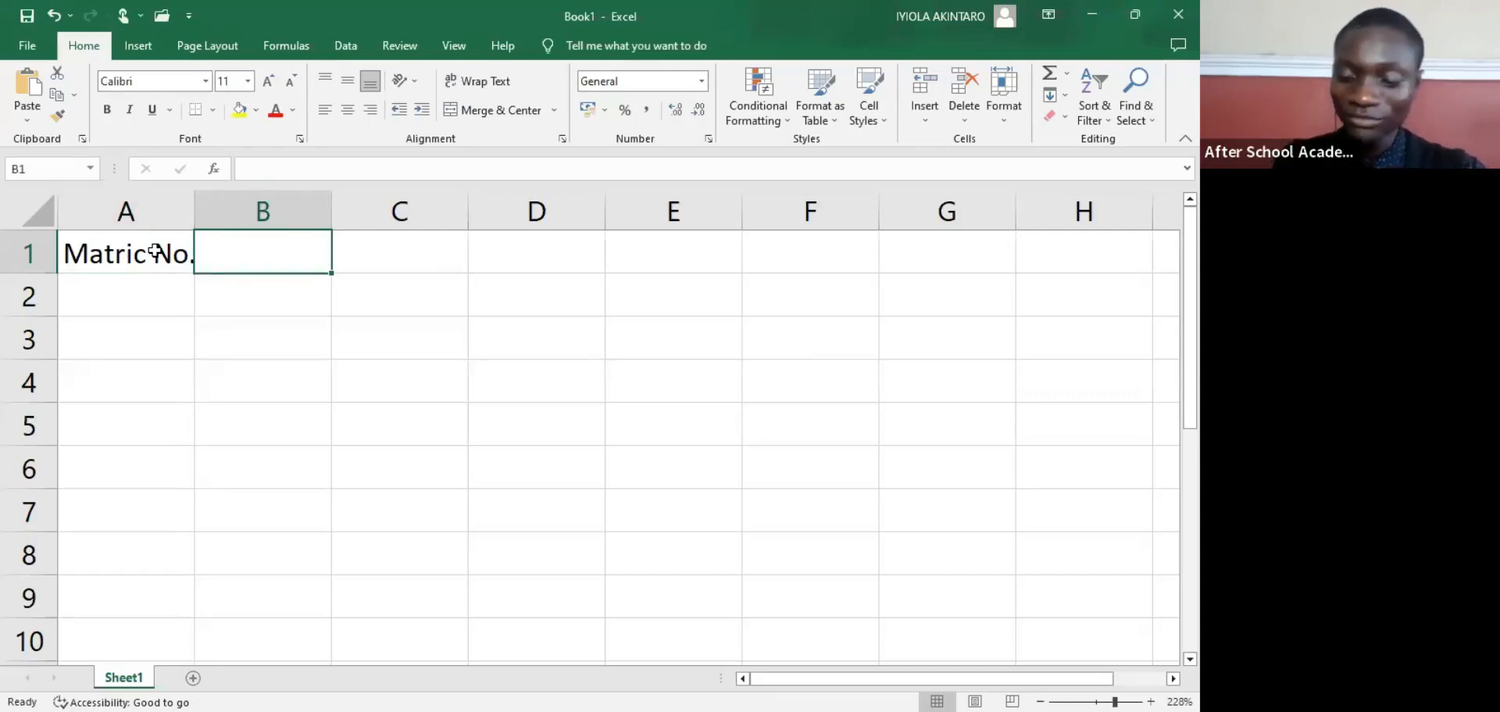
{"action": "left_click", "coordinate": [368, 261]}
{"action": "left_click", "coordinate": [225, 246]}
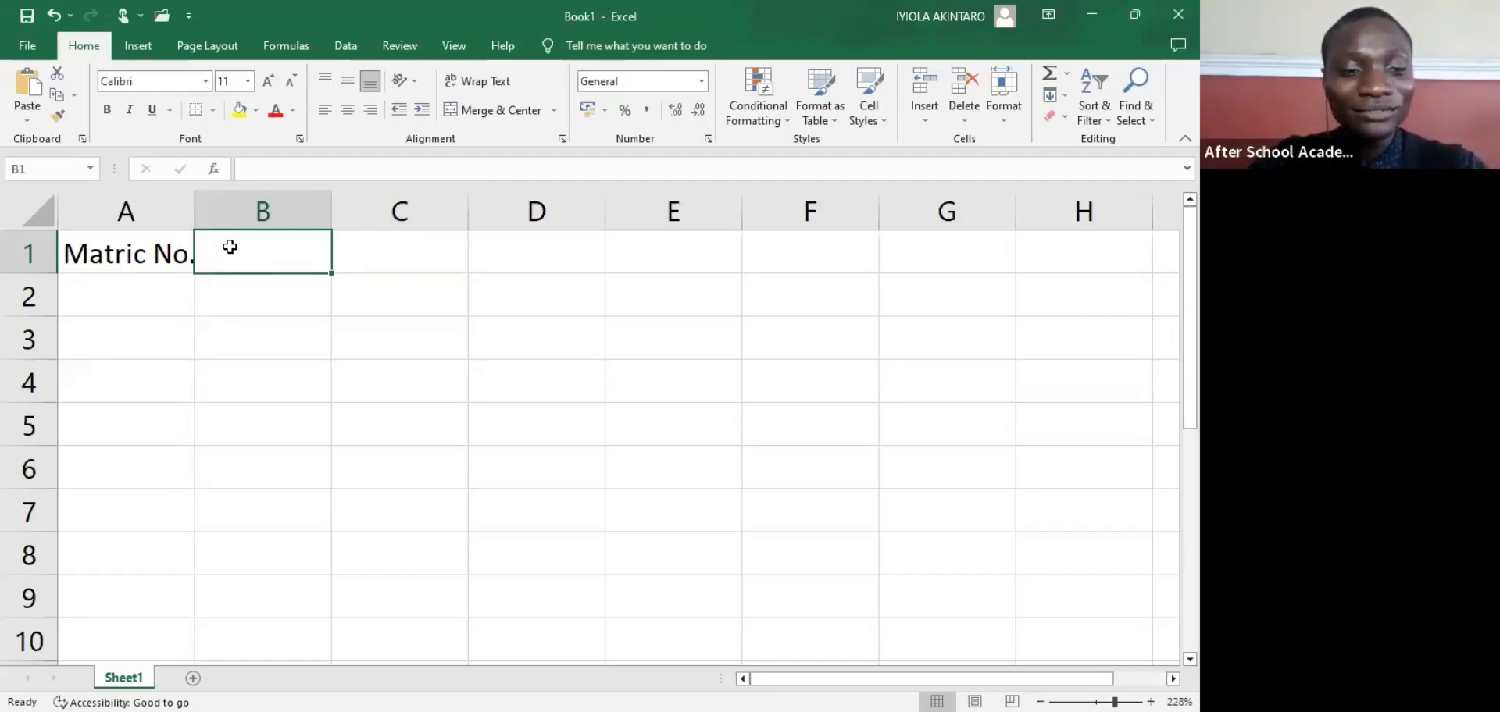
{"action": "left_click", "coordinate": [125, 251]}
{"action": "left_click", "coordinate": [262, 246]}
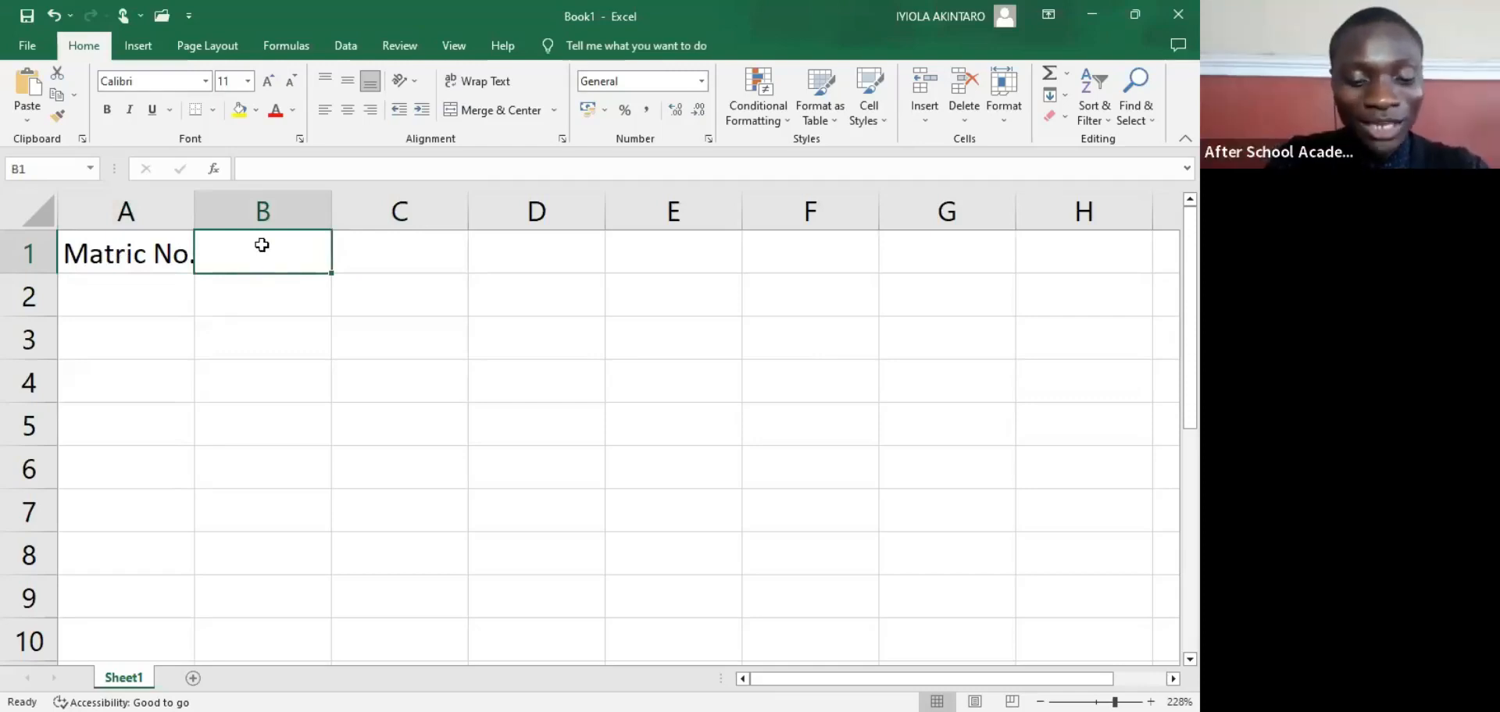
{"action": "type", "text": "Name"}
{"action": "key", "text": "BackSpace"}
{"action": "key", "text": "BackSpace"}
{"action": "key", "text": "BackSpace"}
{"action": "key", "text": "BackSpace"}
Step: Enter the column headers "Student Names", "Mathematics" and "English" in cells B1, C1 and D1
{"action": "type", "text": "Student Names"}
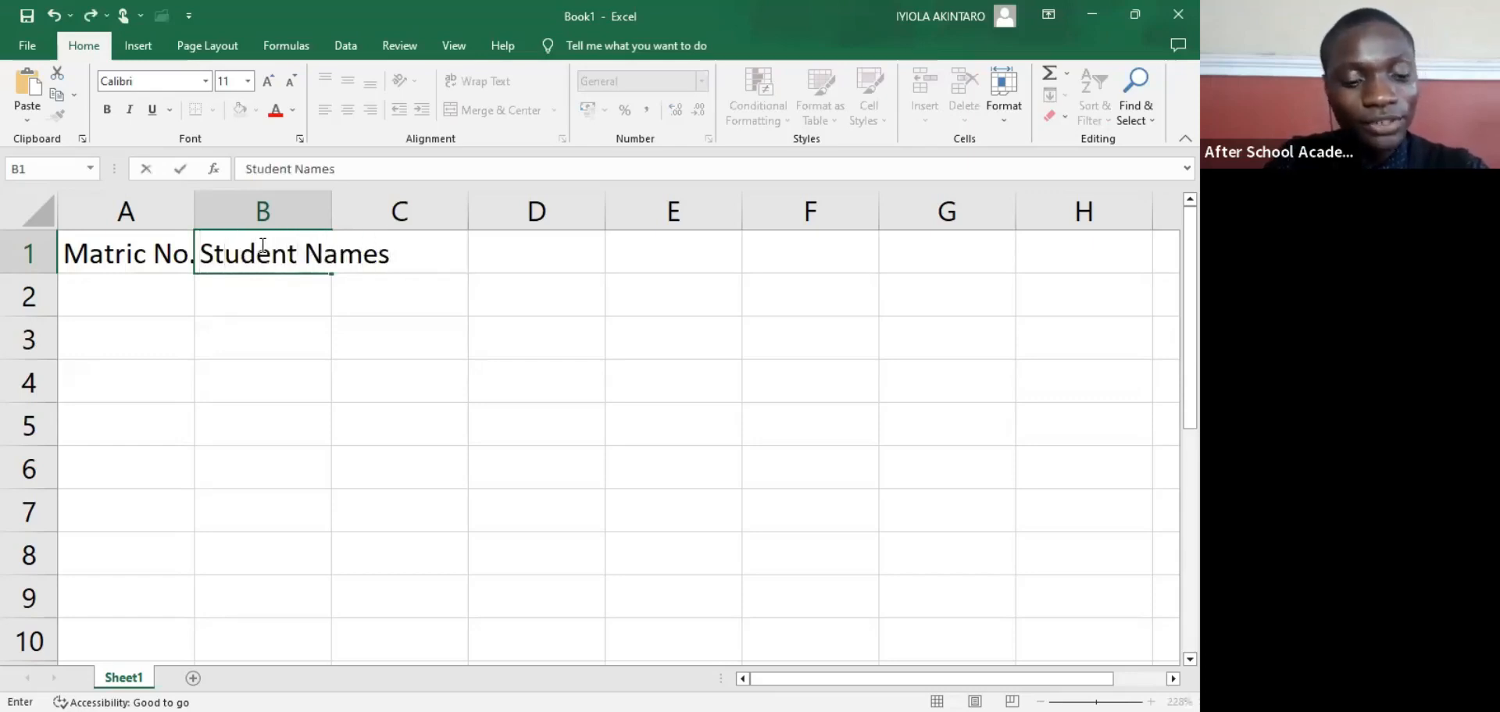
{"action": "key", "text": "Tab"}
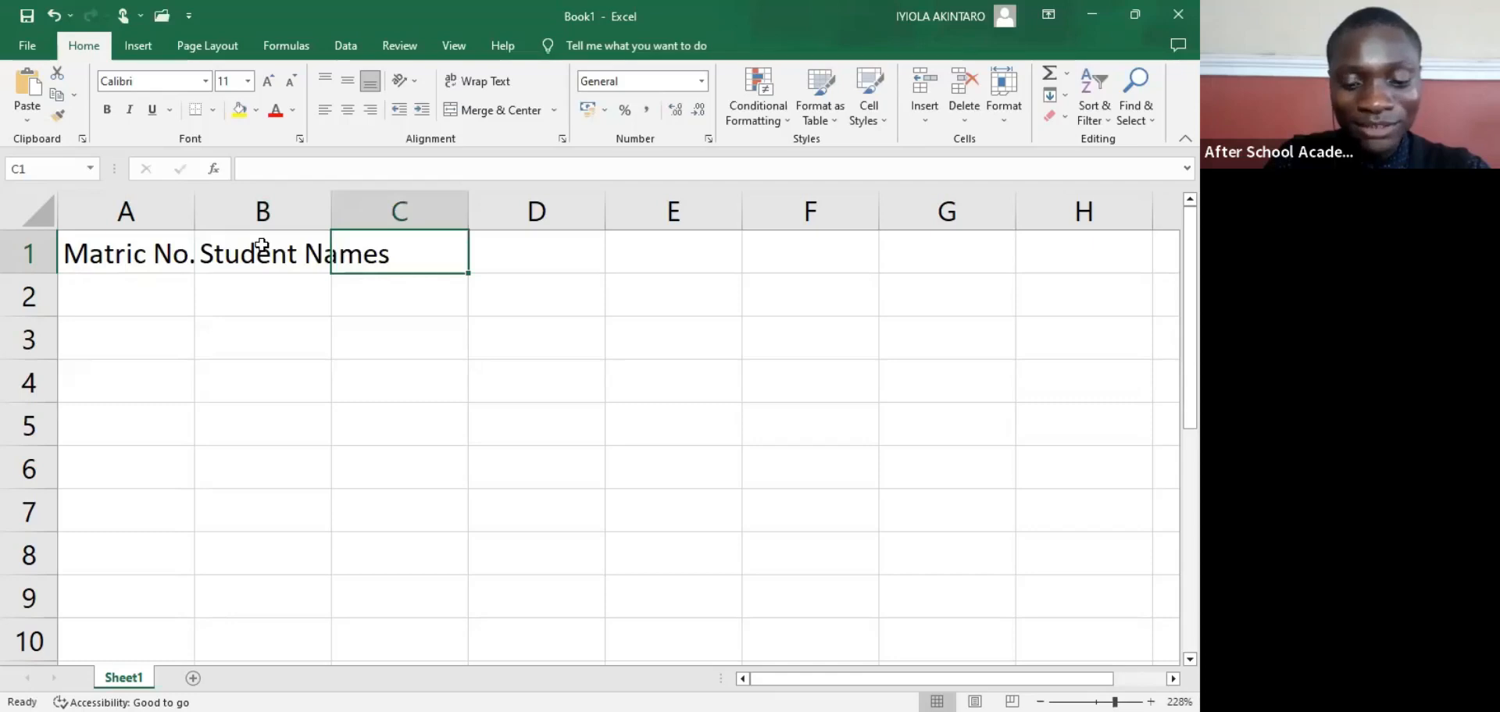
{"action": "type", "text": "Mathematics"}
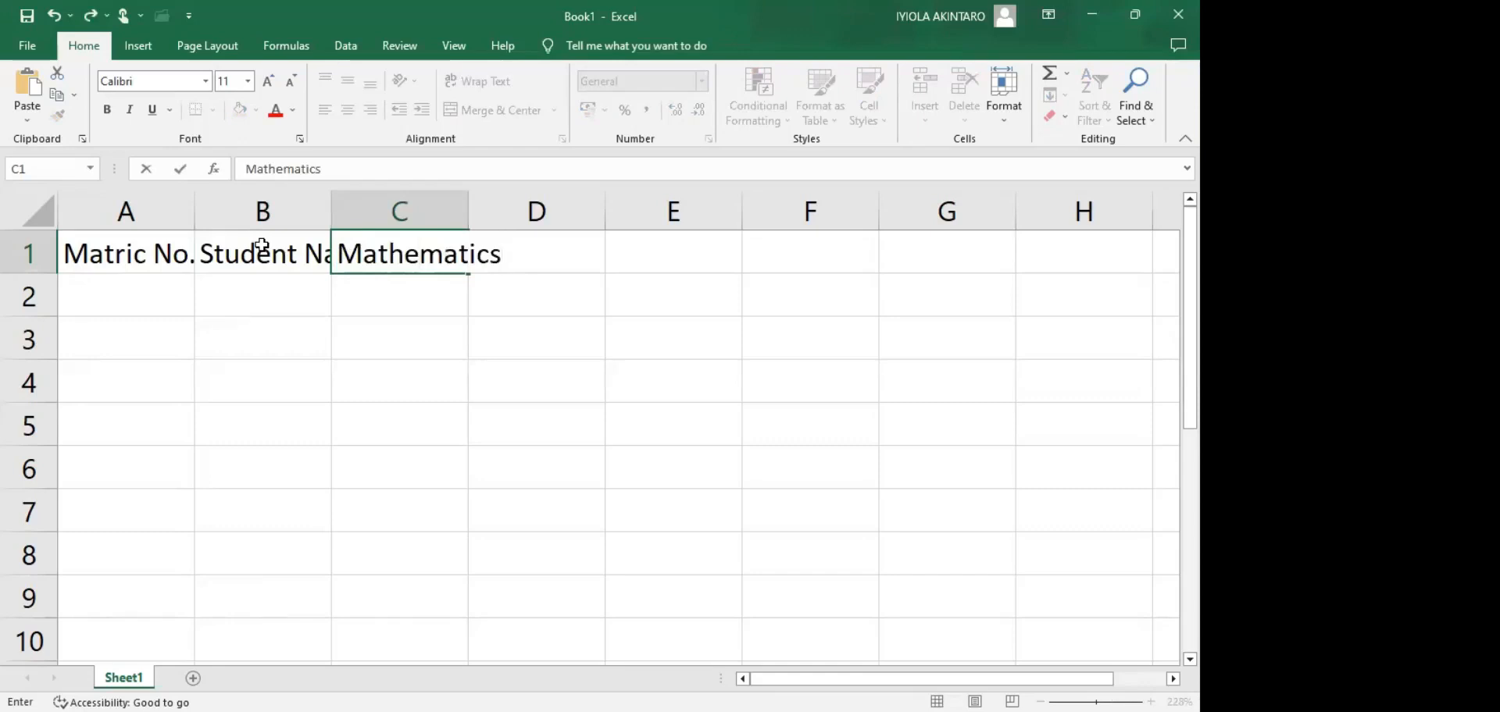
{"action": "key", "text": "Tab"}
{"action": "type", "text": "English"}
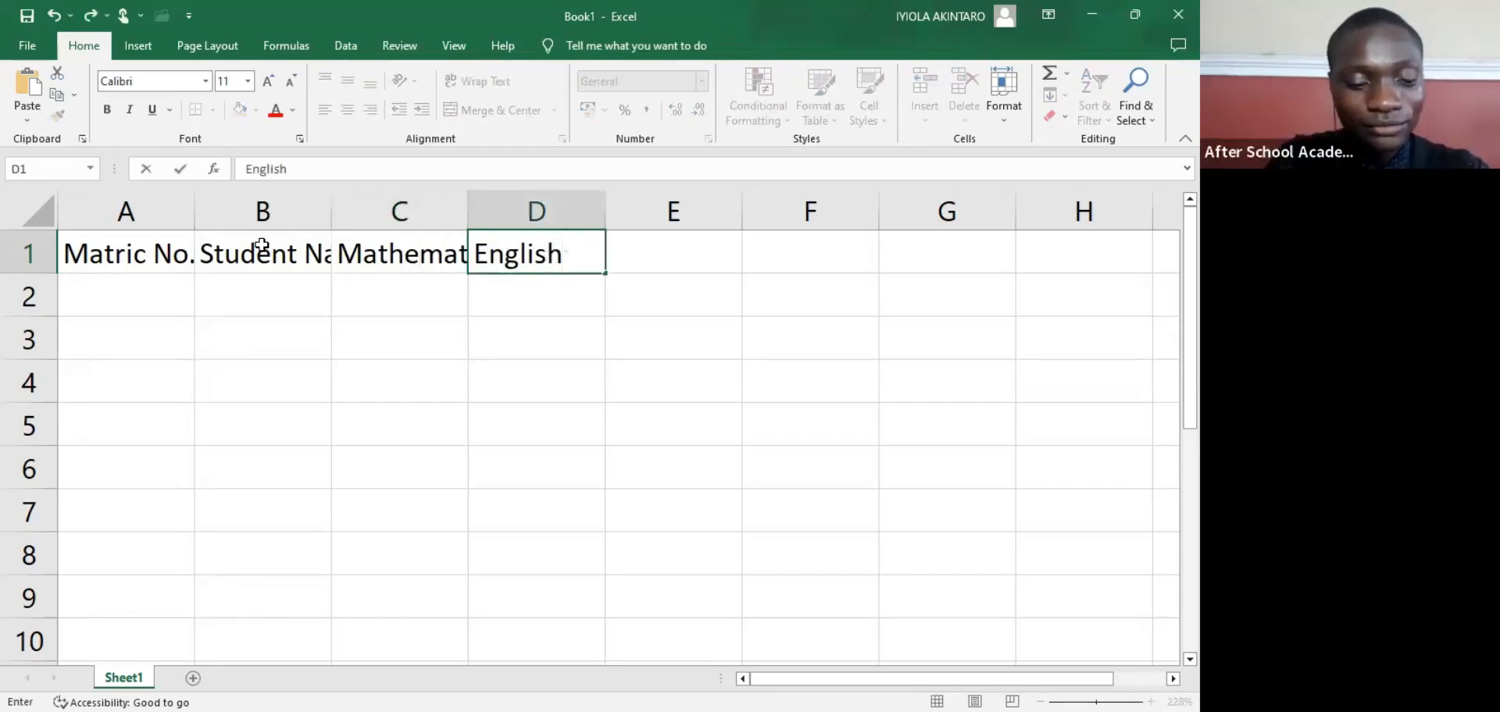
{"action": "key", "text": "Tab"}
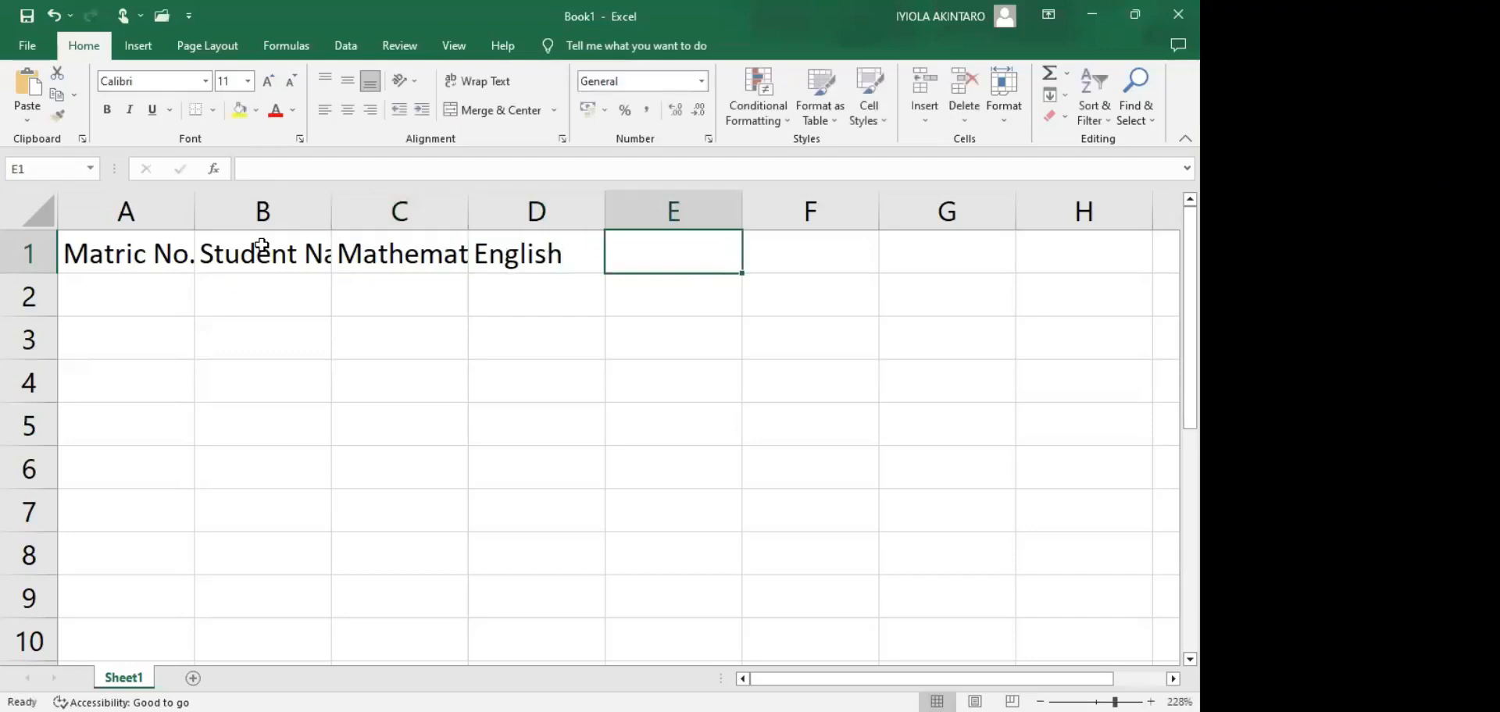
Step: Enter the column headers "Biology", "Chemistry" and "Physics" in cells E1, F1 and G1, finishing on cell A2
{"action": "type", "text": "Biolo"}
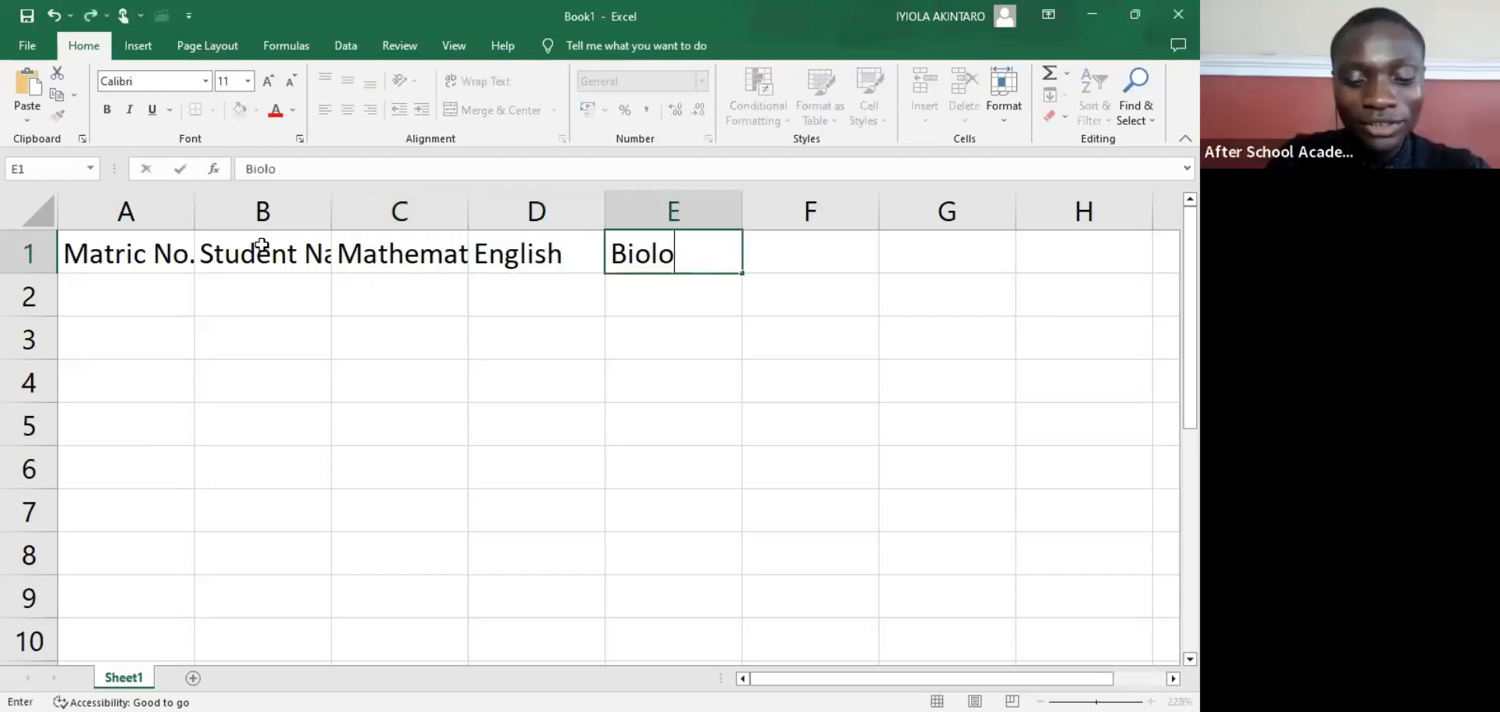
{"action": "type", "text": "gy"}
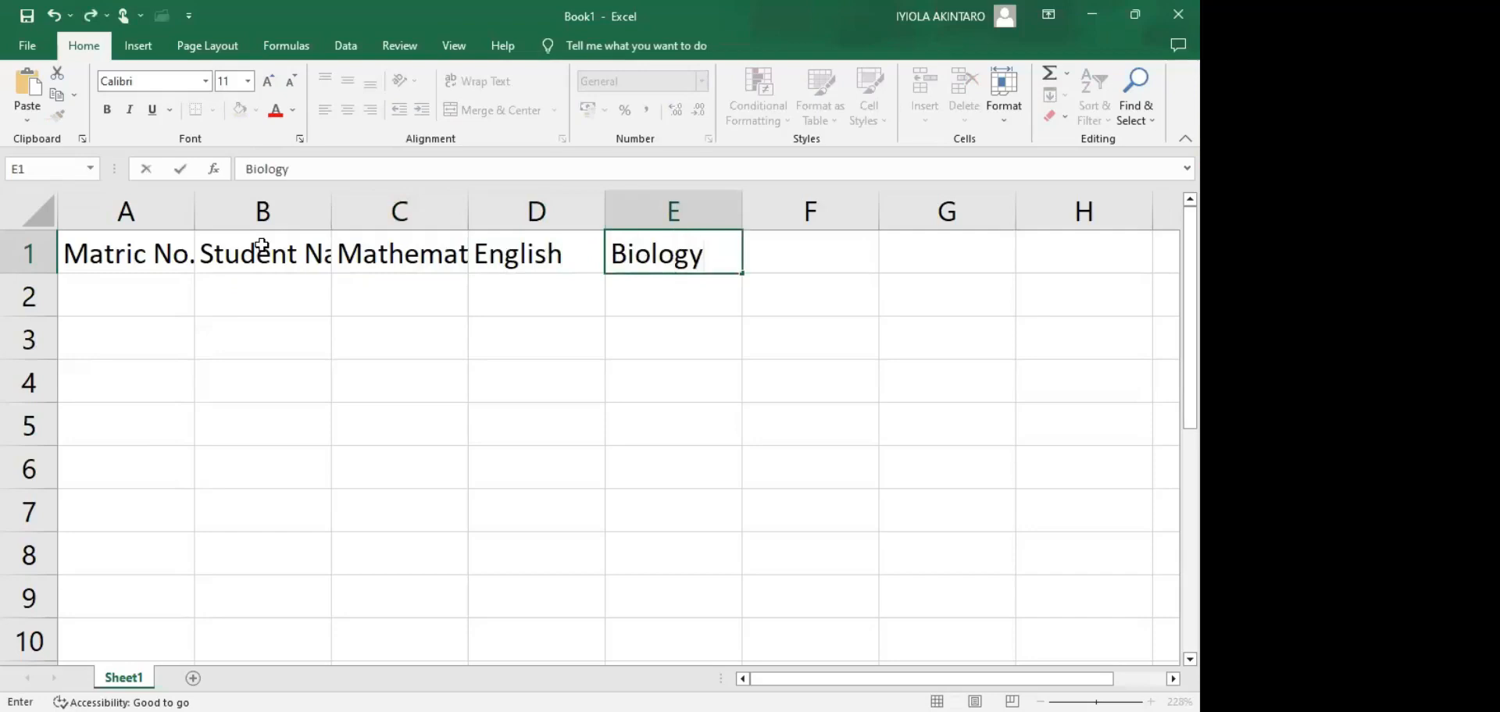
{"action": "key", "text": "Tab"}
{"action": "type", "text": "C"}
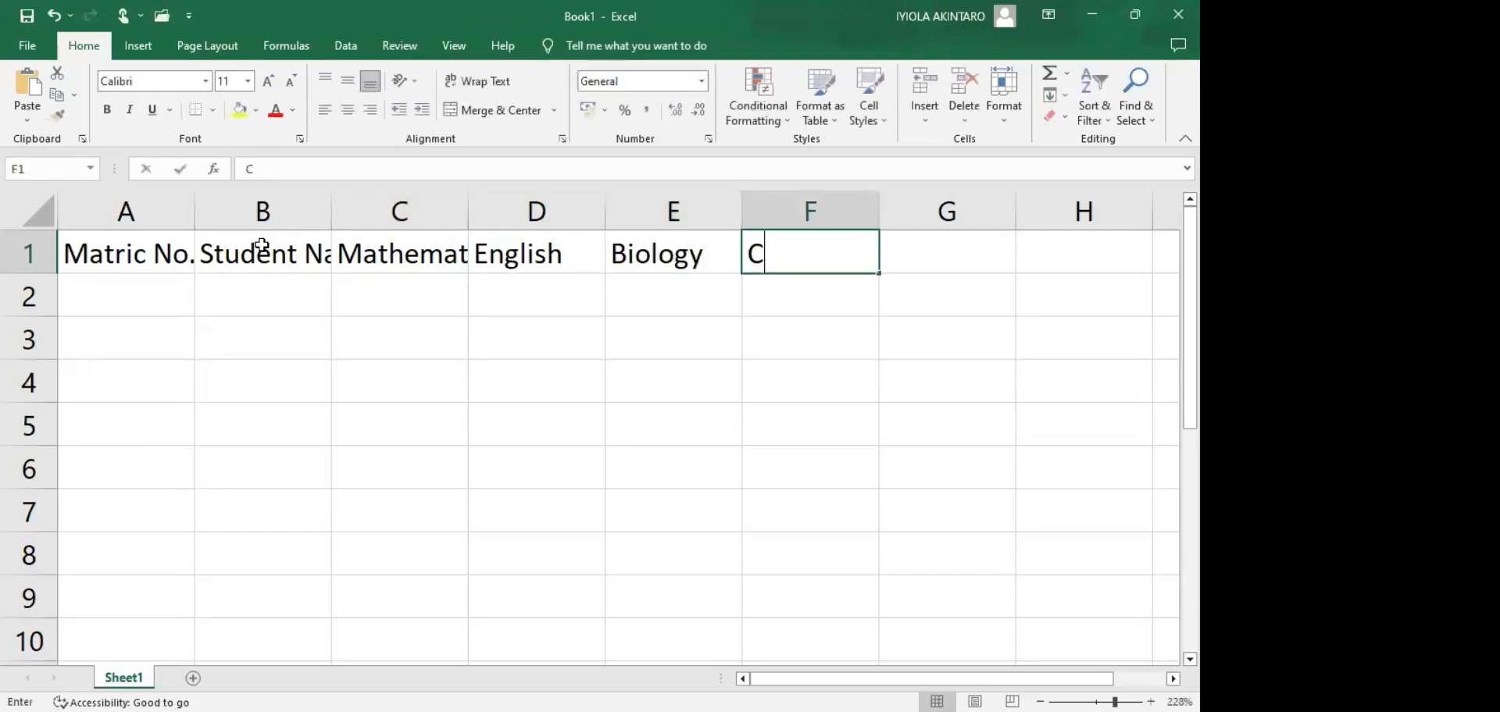
{"action": "type", "text": "hemistry"}
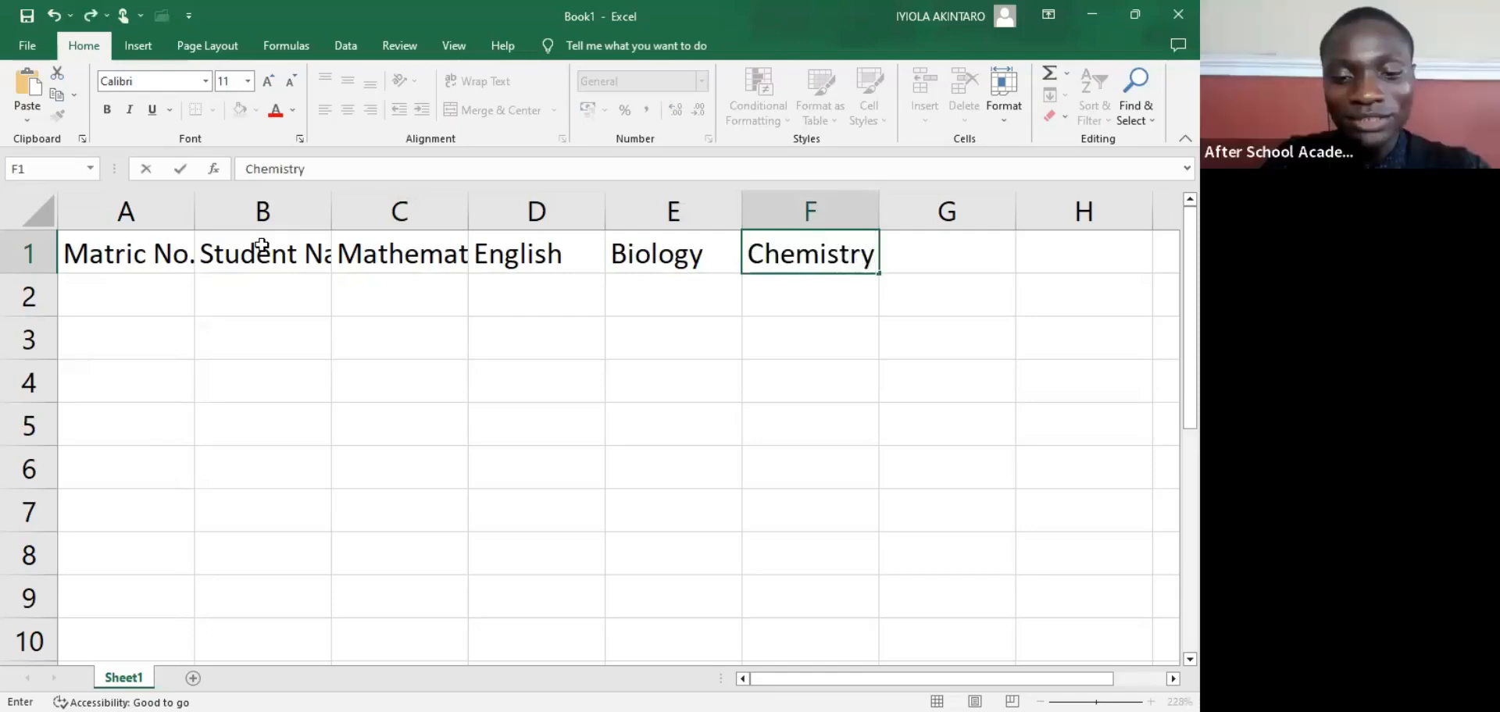
{"action": "key", "text": "Tab"}
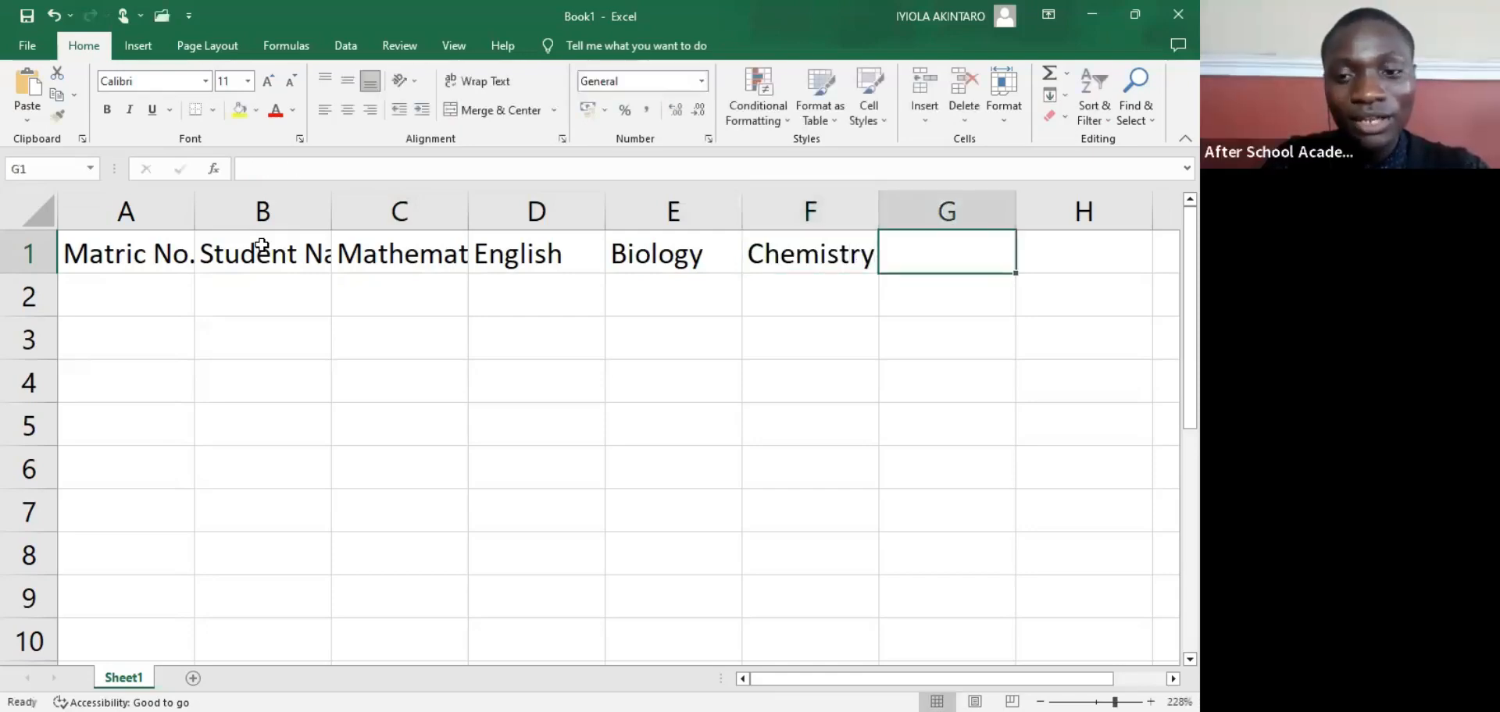
{"action": "type", "text": "Physics"}
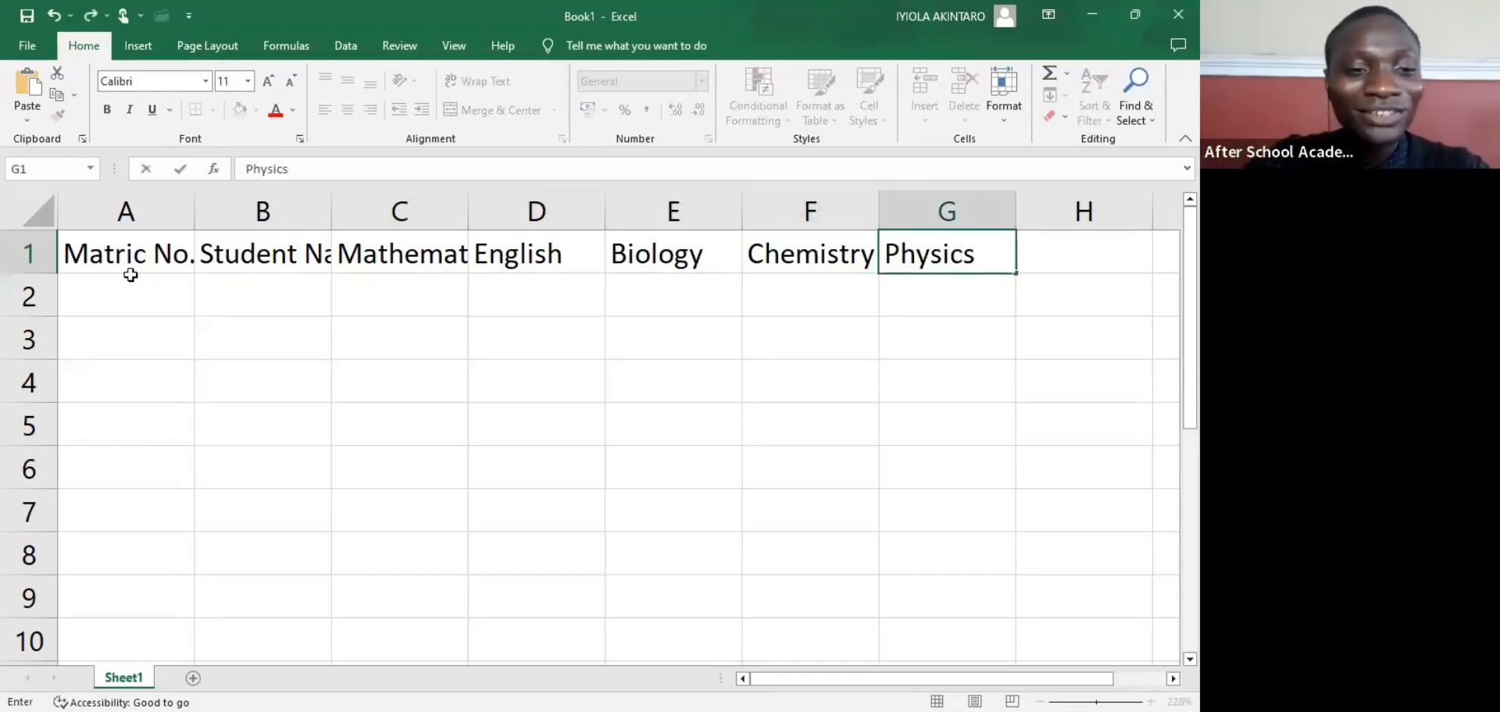
{"action": "left_click", "coordinate": [148, 301]}
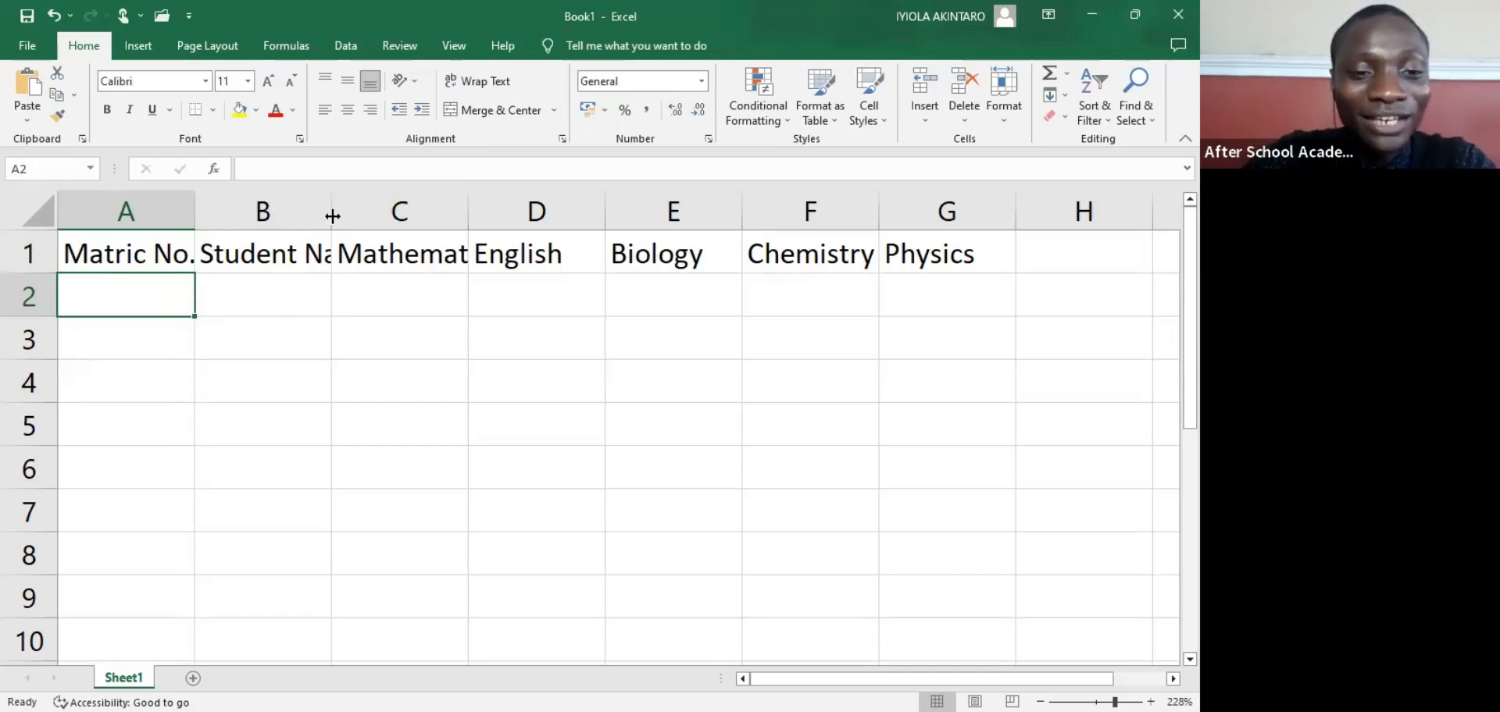
Step: Examine the header cells B1, C1 and D1 for text that does not fit the column width, finishing on B1
{"action": "left_click", "coordinate": [270, 252]}
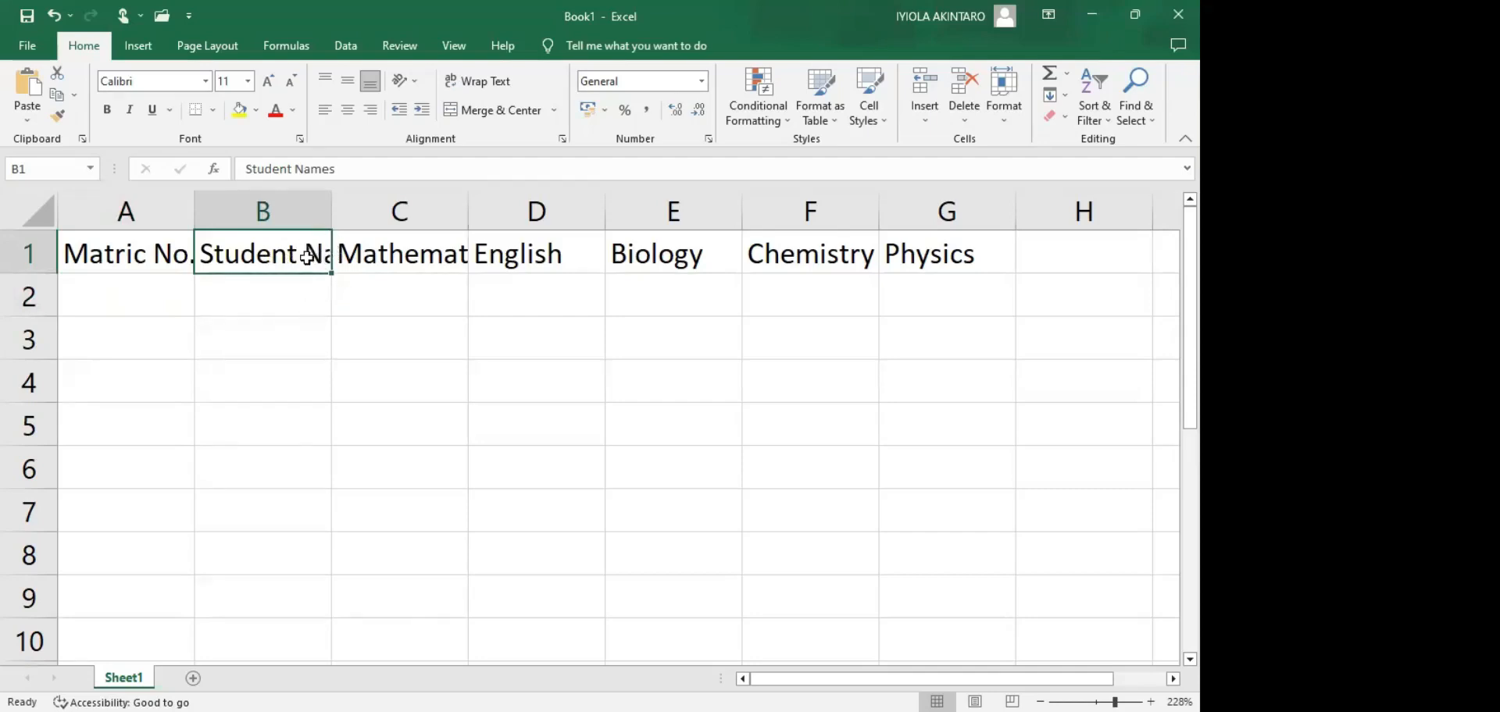
{"action": "left_click", "coordinate": [373, 254]}
{"action": "left_click", "coordinate": [308, 253]}
{"action": "left_click", "coordinate": [277, 288]}
{"action": "left_click", "coordinate": [272, 257]}
{"action": "left_click", "coordinate": [382, 257]}
{"action": "left_click", "coordinate": [528, 251]}
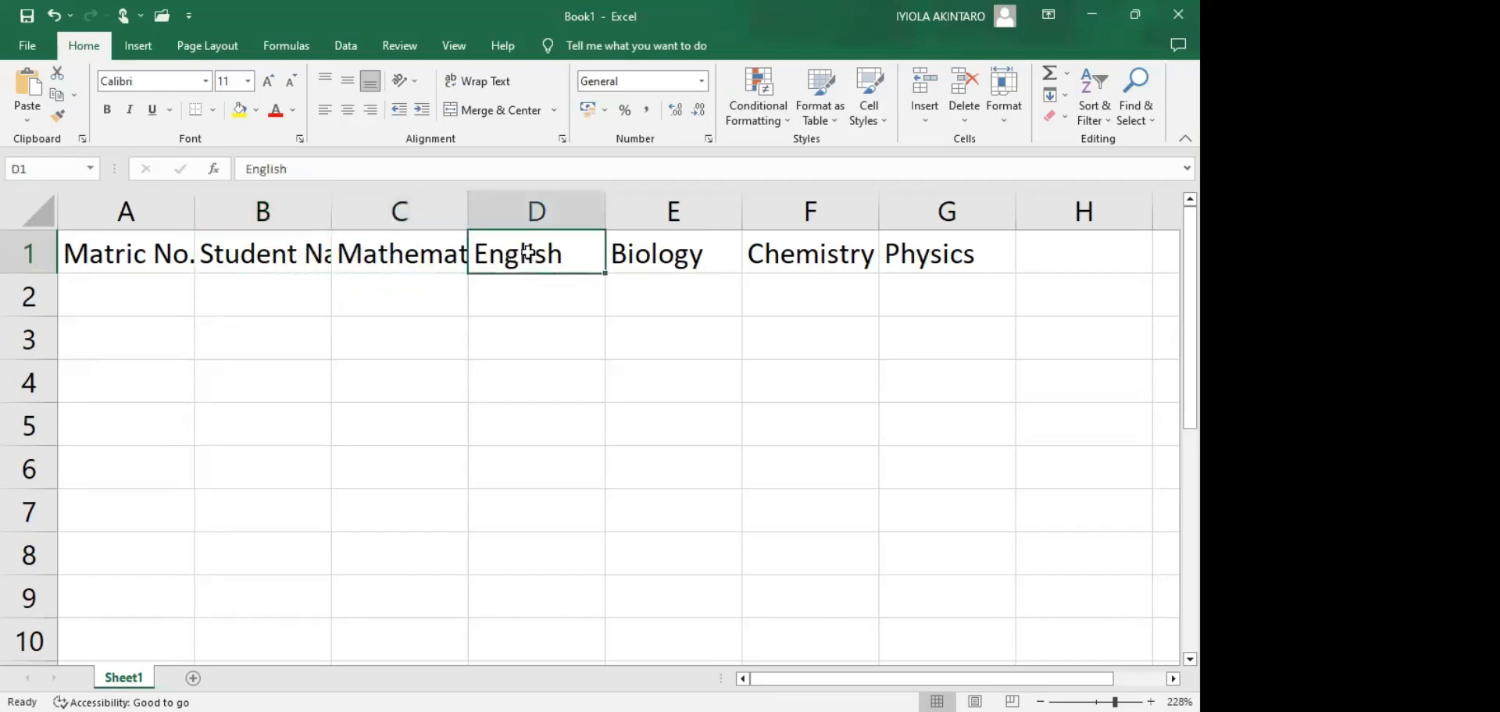
{"action": "left_click", "coordinate": [297, 261]}
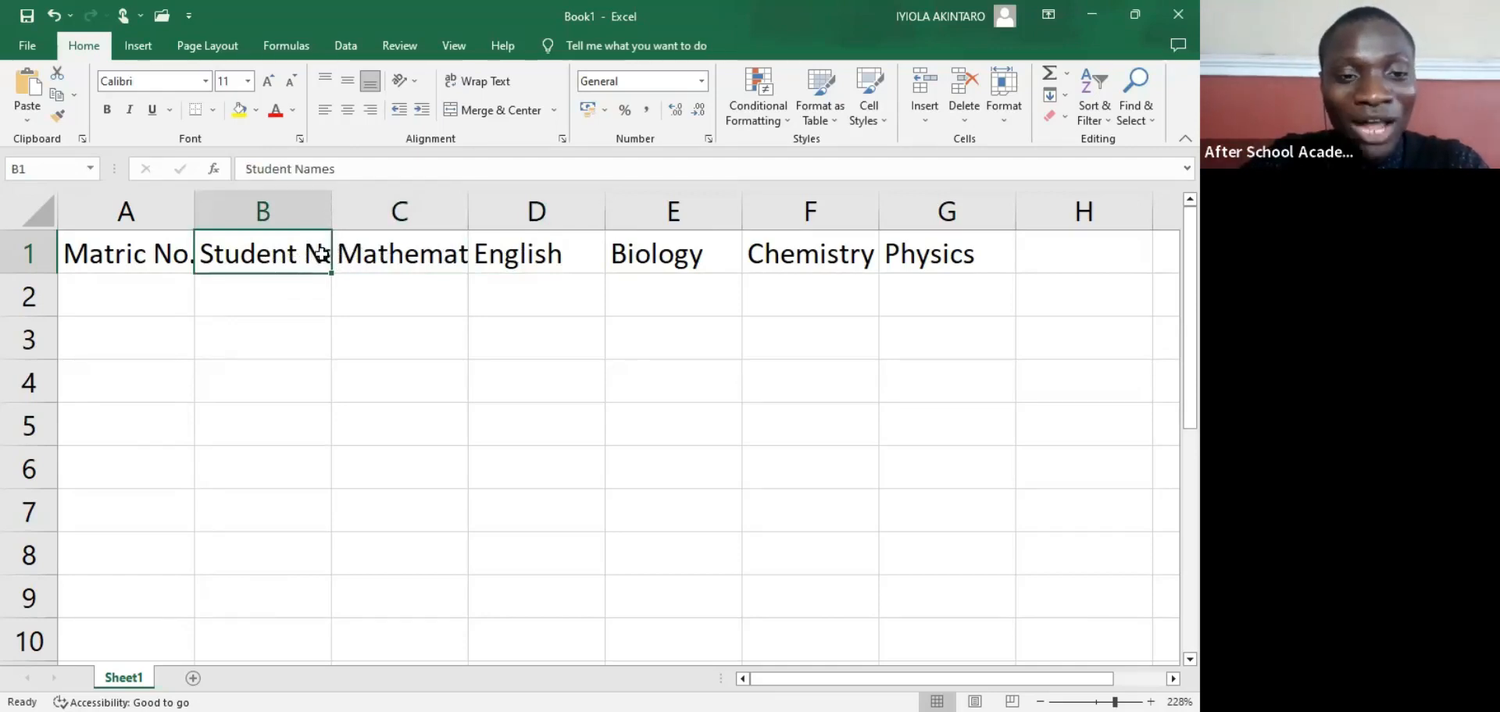
Step: Auto-fit the widths of columns B, C, D and E to their header text
{"action": "double_click", "coordinate": [331, 205]}
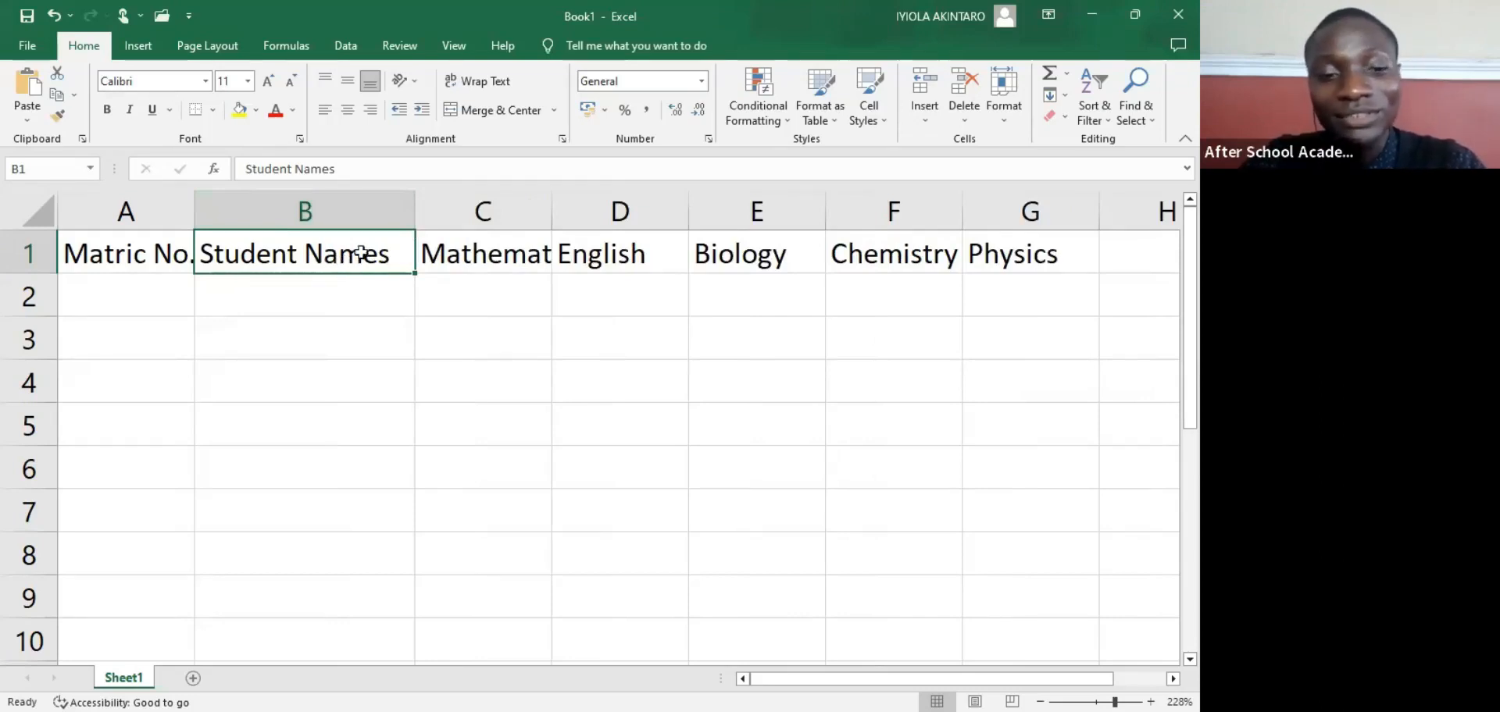
{"action": "double_click", "coordinate": [550, 205]}
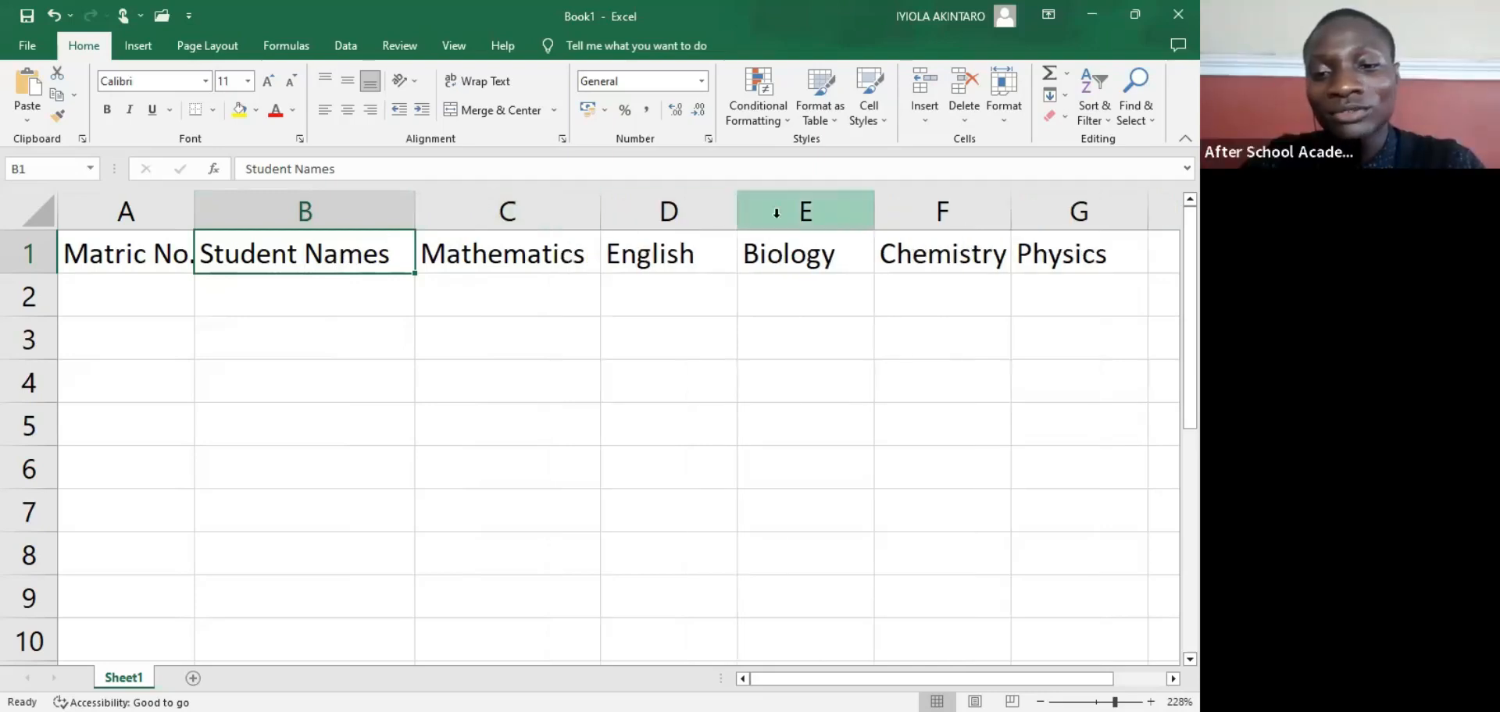
{"action": "double_click", "coordinate": [736, 207]}
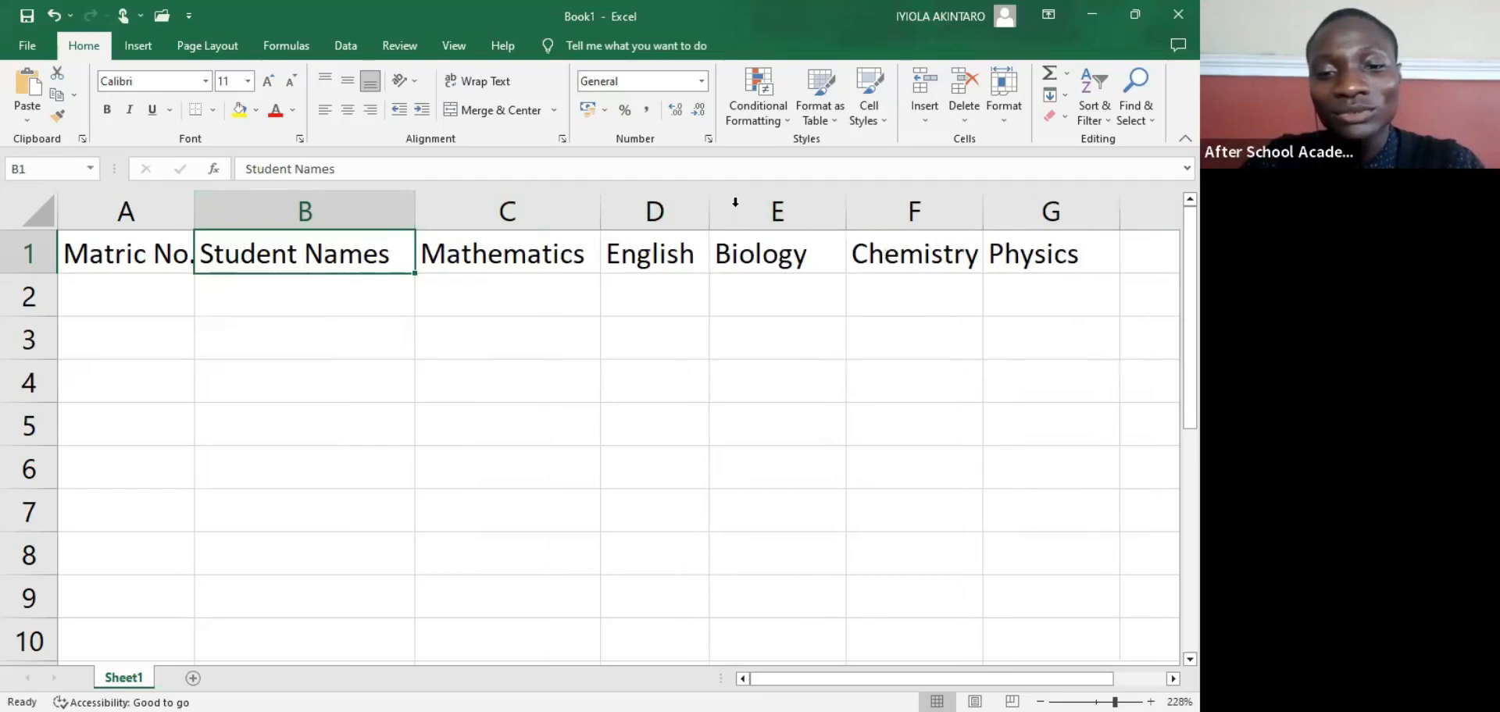
{"action": "double_click", "coordinate": [846, 207]}
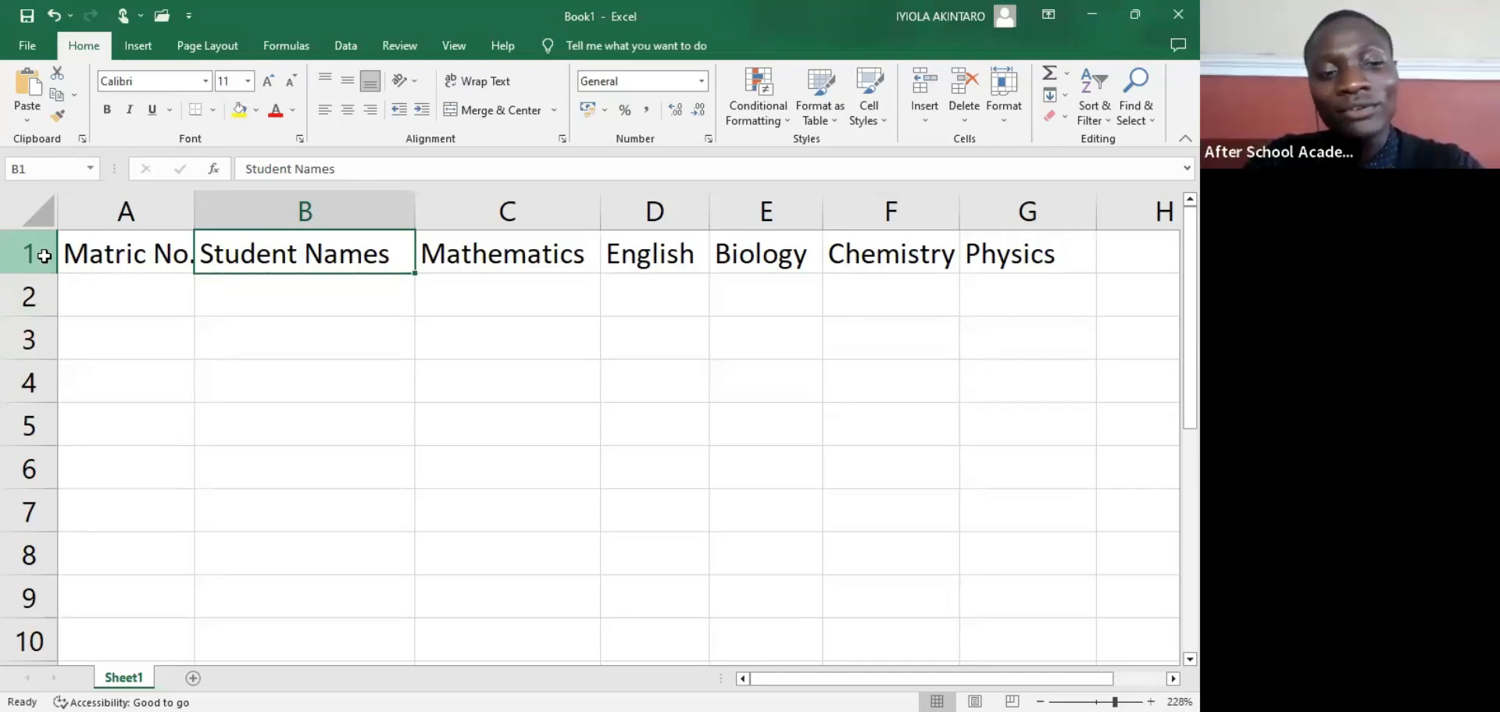
Step: Make the whole header row 1 bold and centre its text horizontally
{"action": "left_click", "coordinate": [35, 254]}
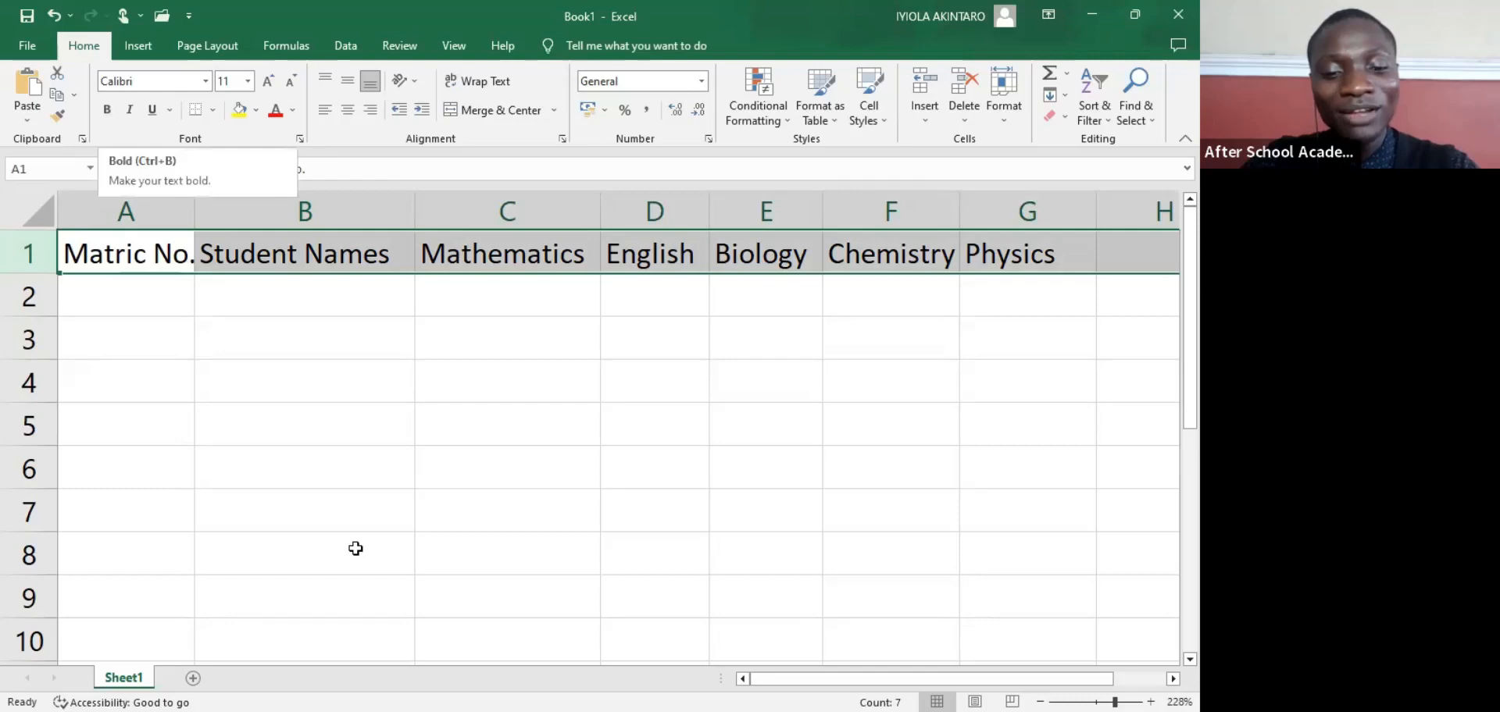
{"action": "left_click", "coordinate": [107, 109]}
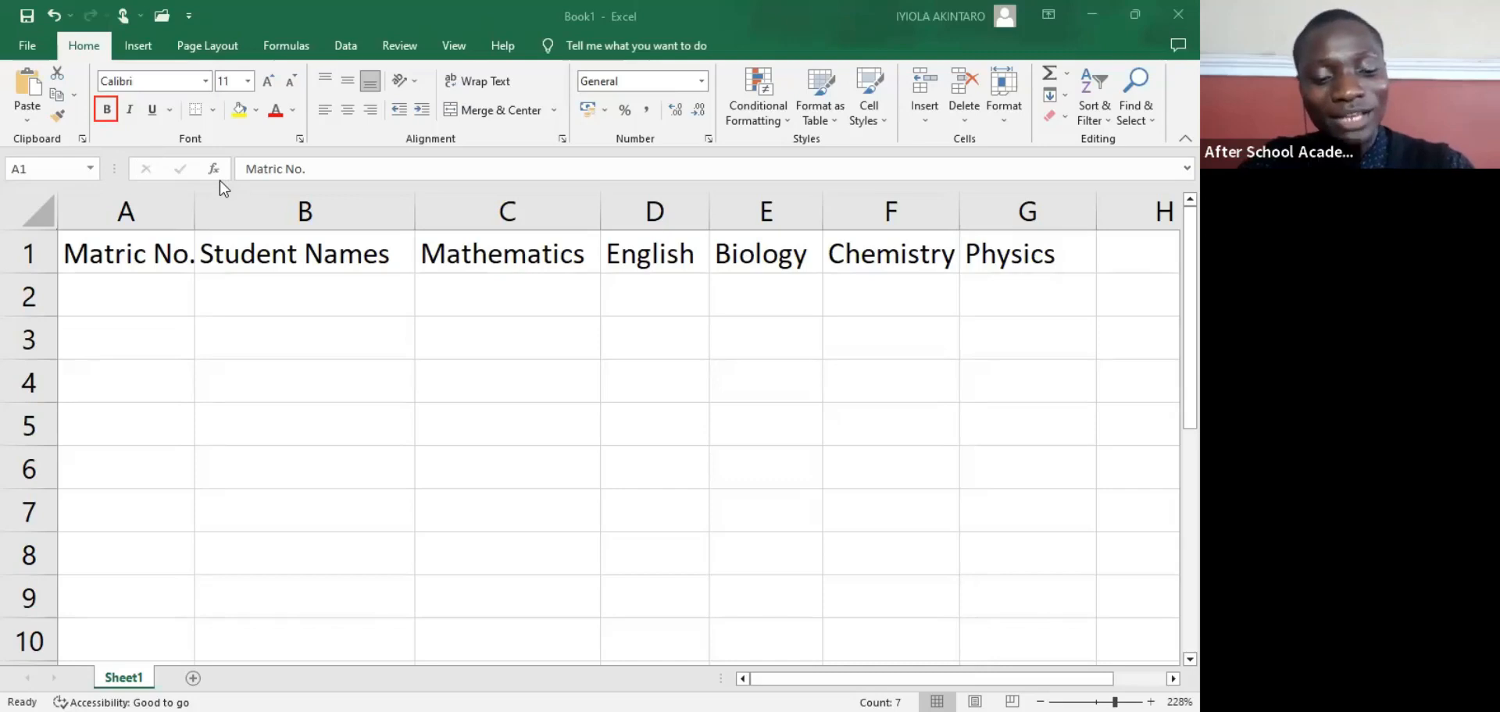
{"action": "left_click", "coordinate": [108, 110]}
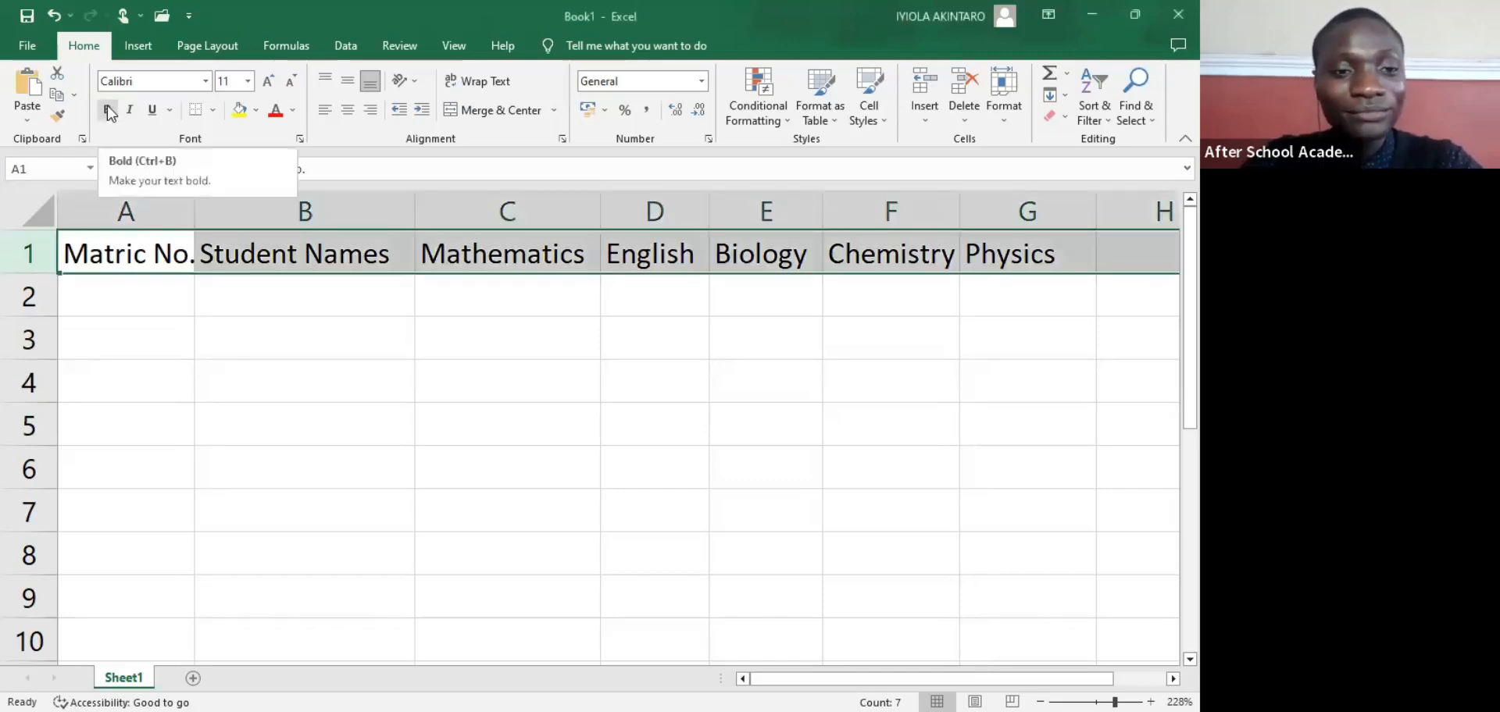
{"action": "left_click", "coordinate": [107, 109]}
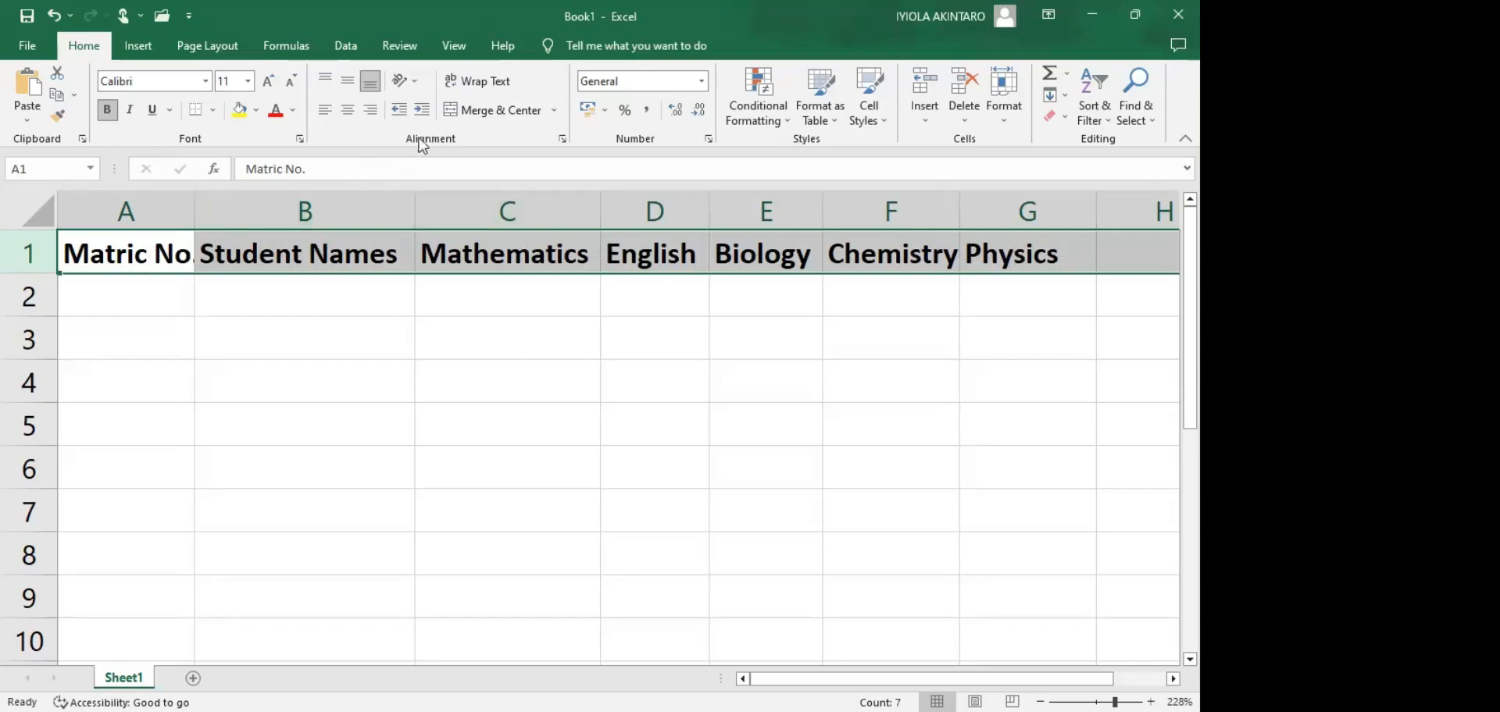
{"action": "left_click", "coordinate": [348, 110]}
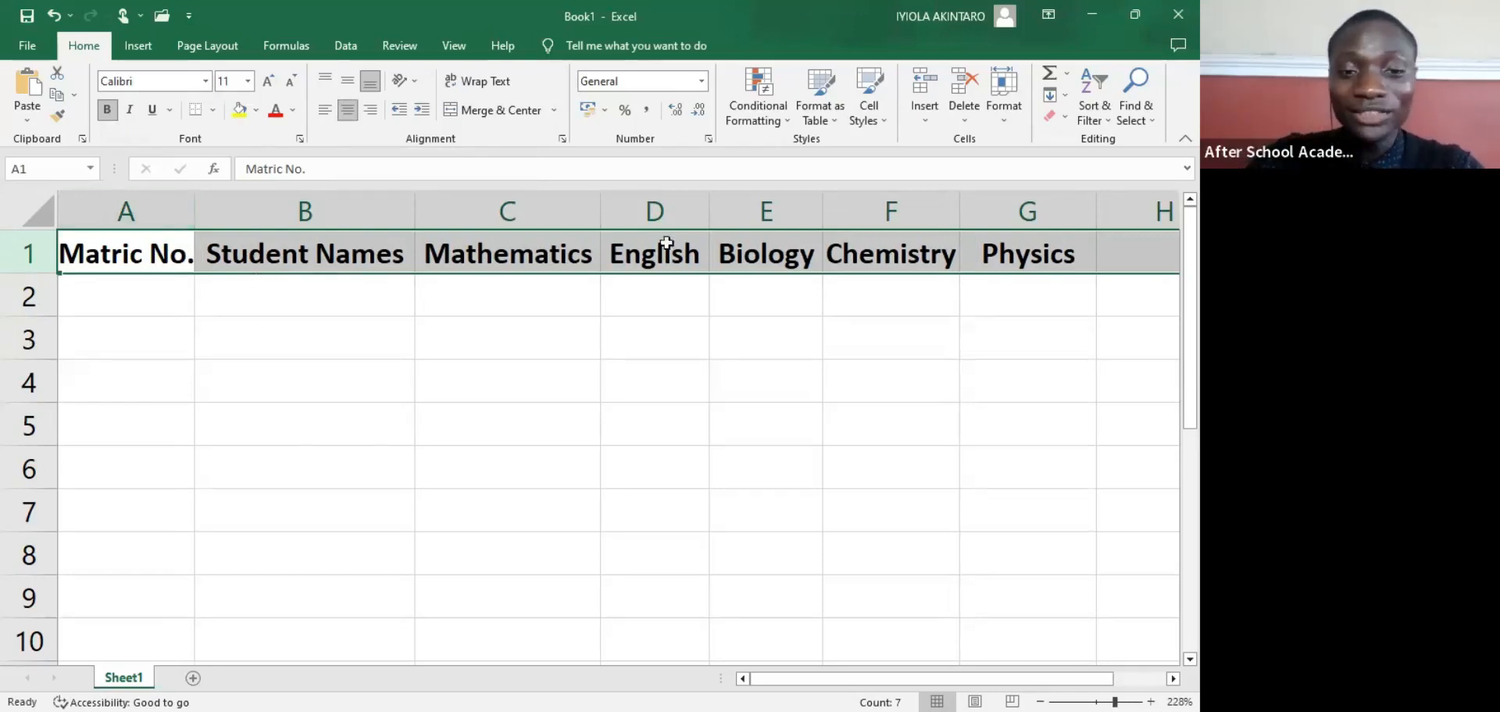
Step: Review the formatted headers in row 1 one cell at a time, from A1 through G1
{"action": "left_click", "coordinate": [250, 262]}
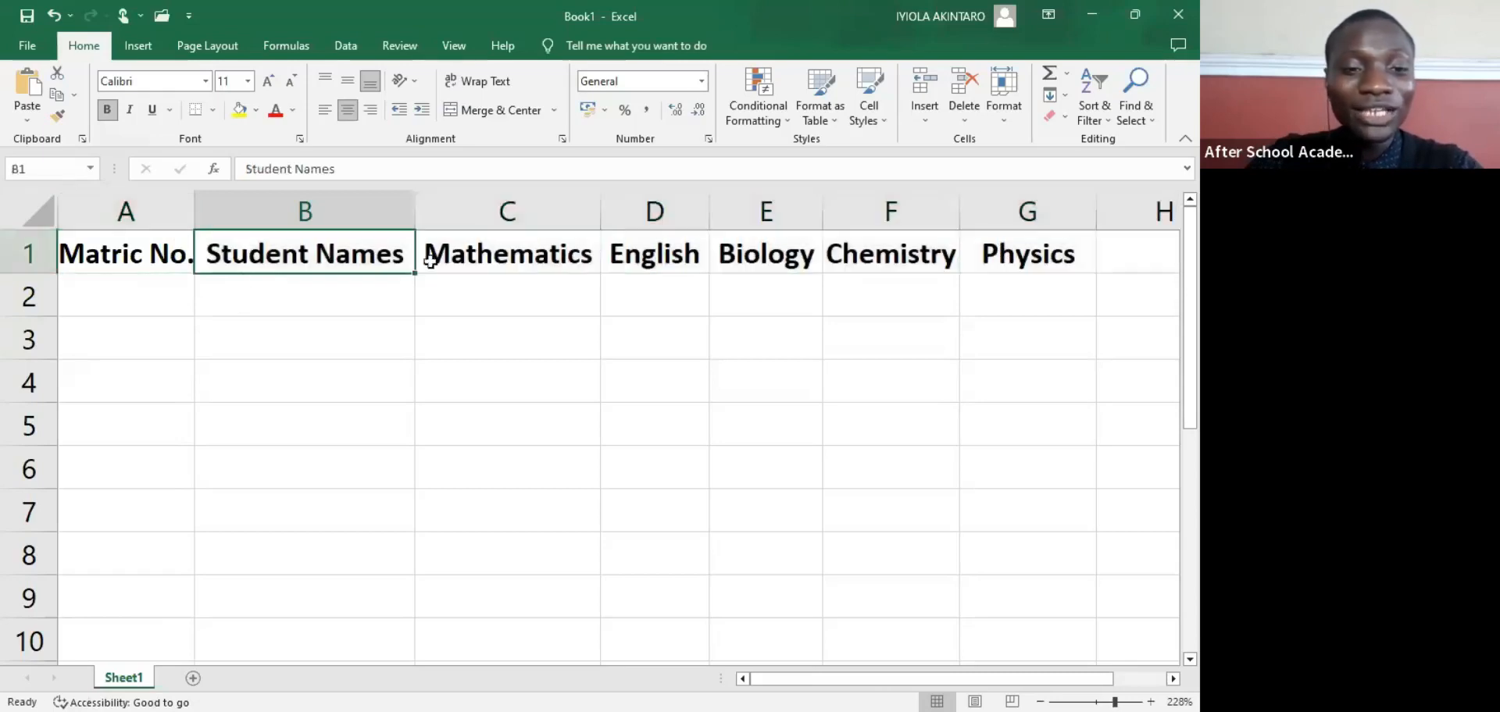
{"action": "left_click", "coordinate": [539, 252]}
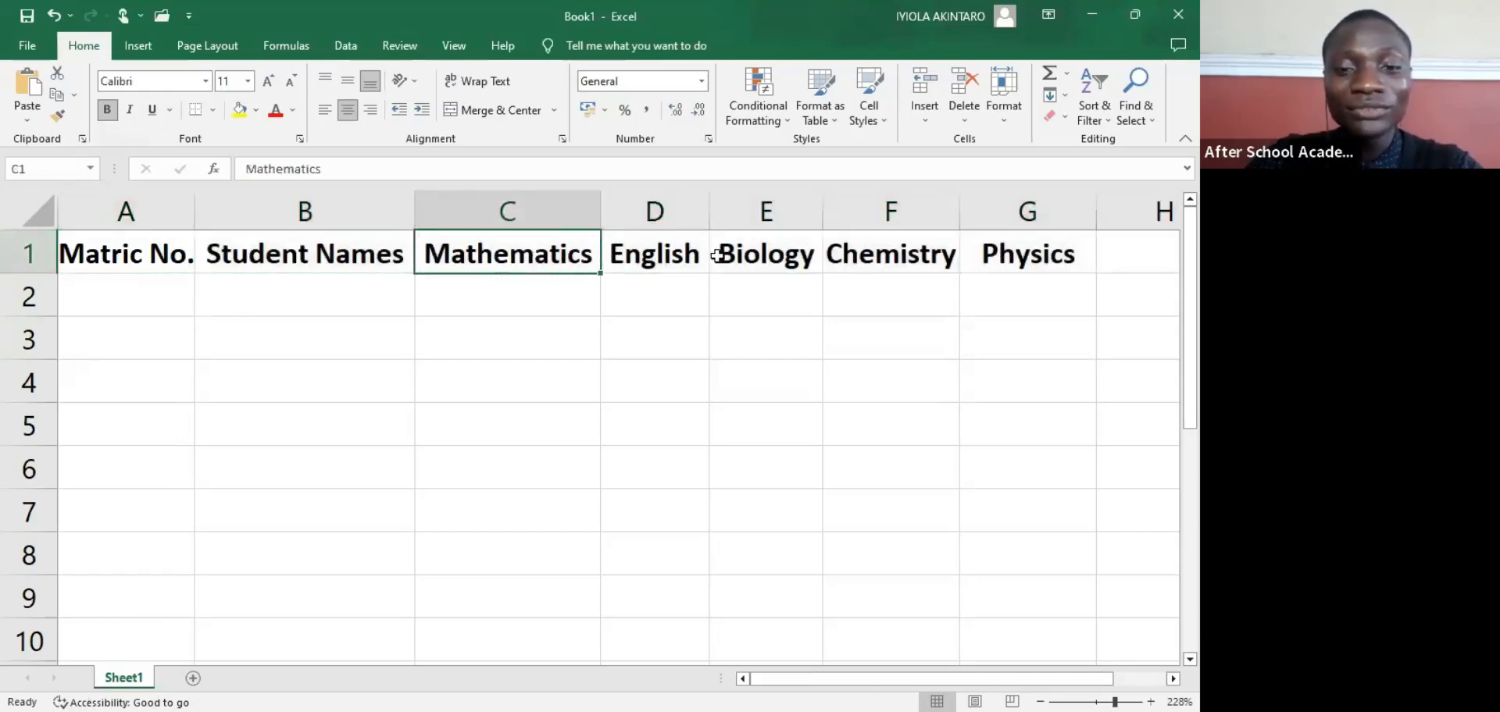
{"action": "left_click", "coordinate": [129, 256]}
{"action": "left_click", "coordinate": [308, 258]}
{"action": "left_click", "coordinate": [524, 255]}
{"action": "left_click", "coordinate": [639, 253]}
{"action": "left_click", "coordinate": [765, 252]}
{"action": "left_click", "coordinate": [871, 260]}
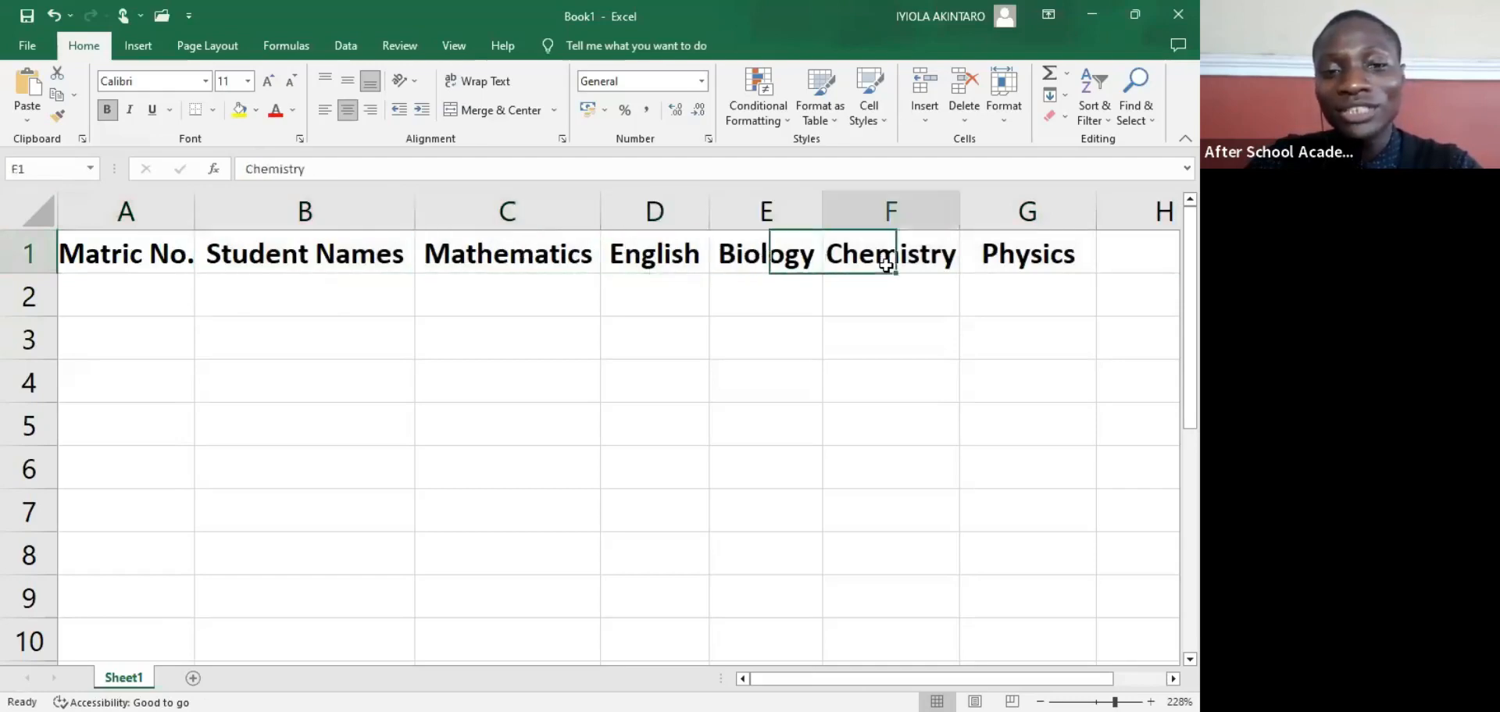
{"action": "left_click", "coordinate": [1038, 252]}
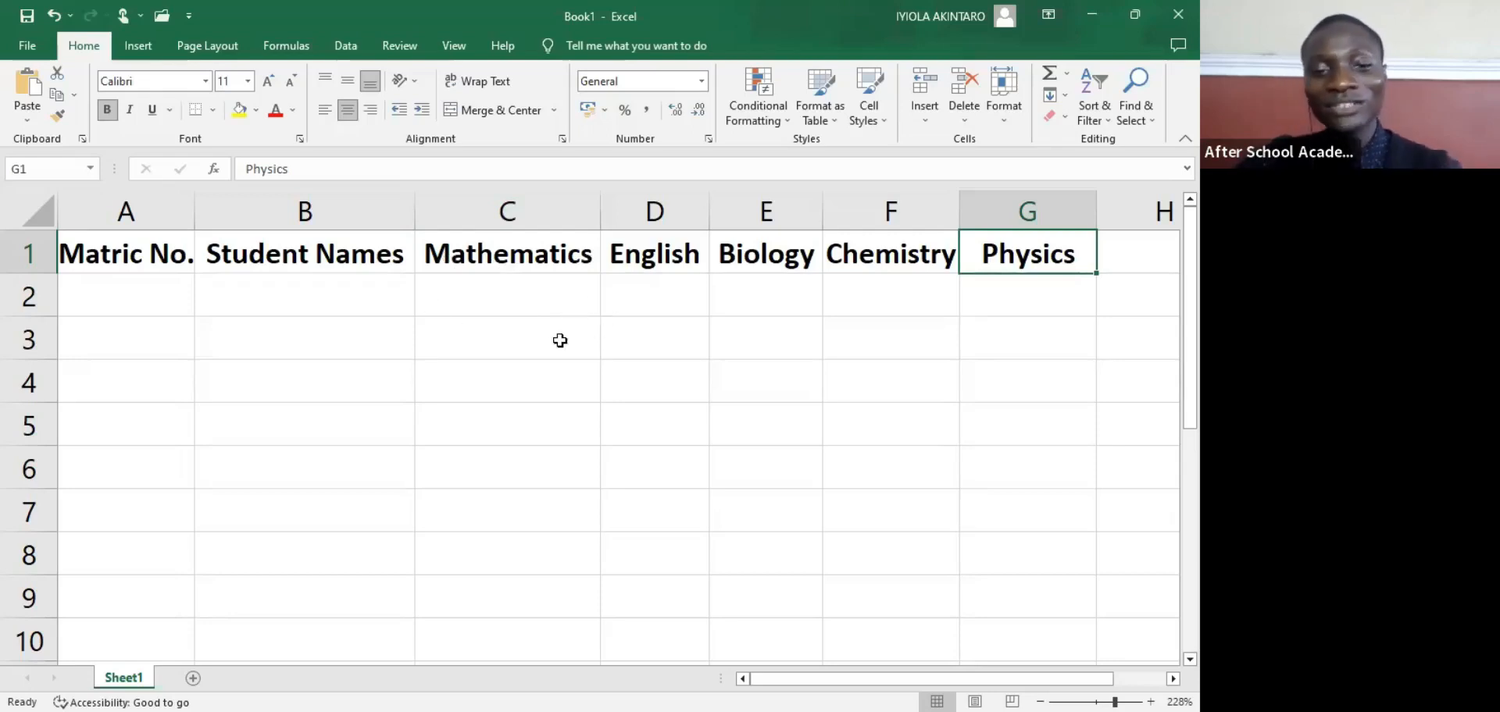
Step: Demonstrate selecting the subject headers C1:G1 as one range, and release the selection by moving to cell A6
{"action": "left_click", "coordinate": [461, 252]}
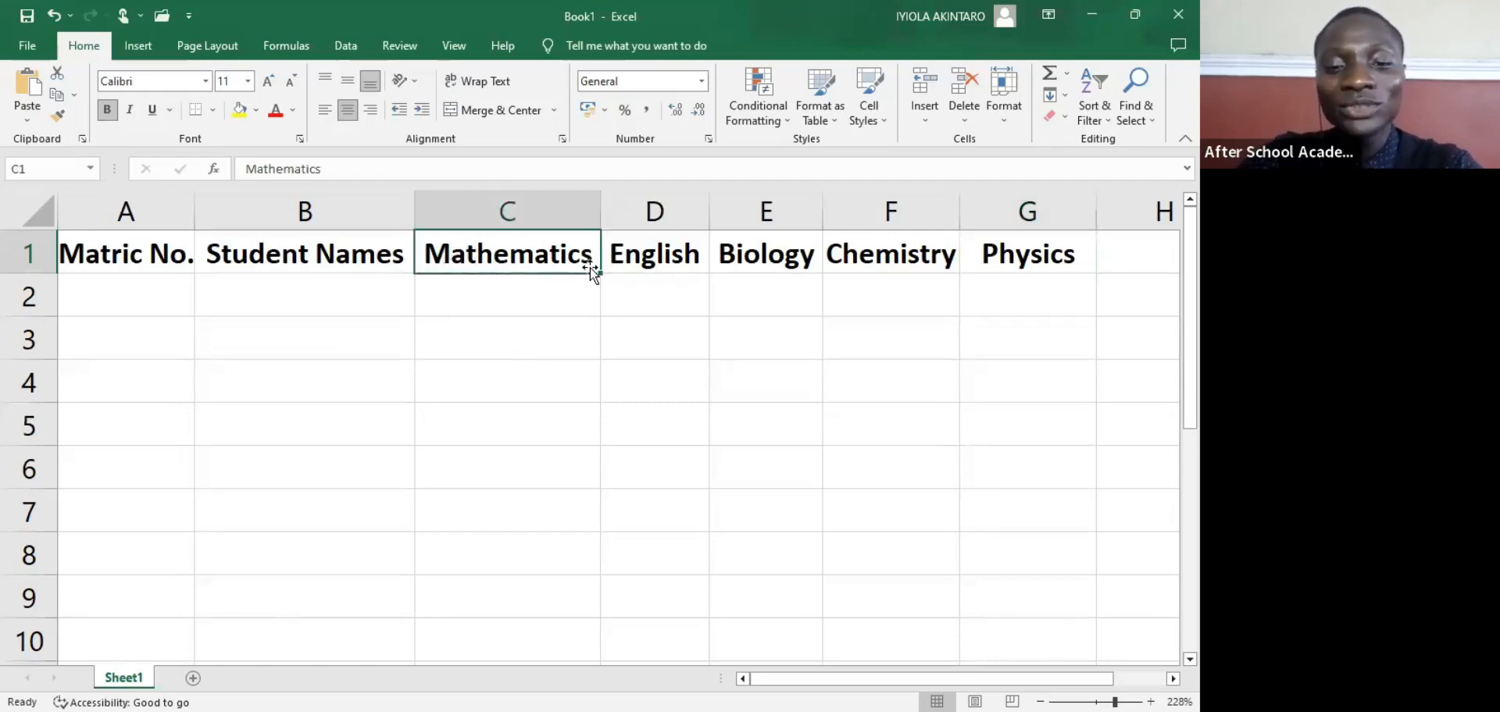
{"action": "left_click_drag", "start_coordinate": [479, 254], "coordinate": [1013, 252]}
{"action": "left_click", "coordinate": [485, 254]}
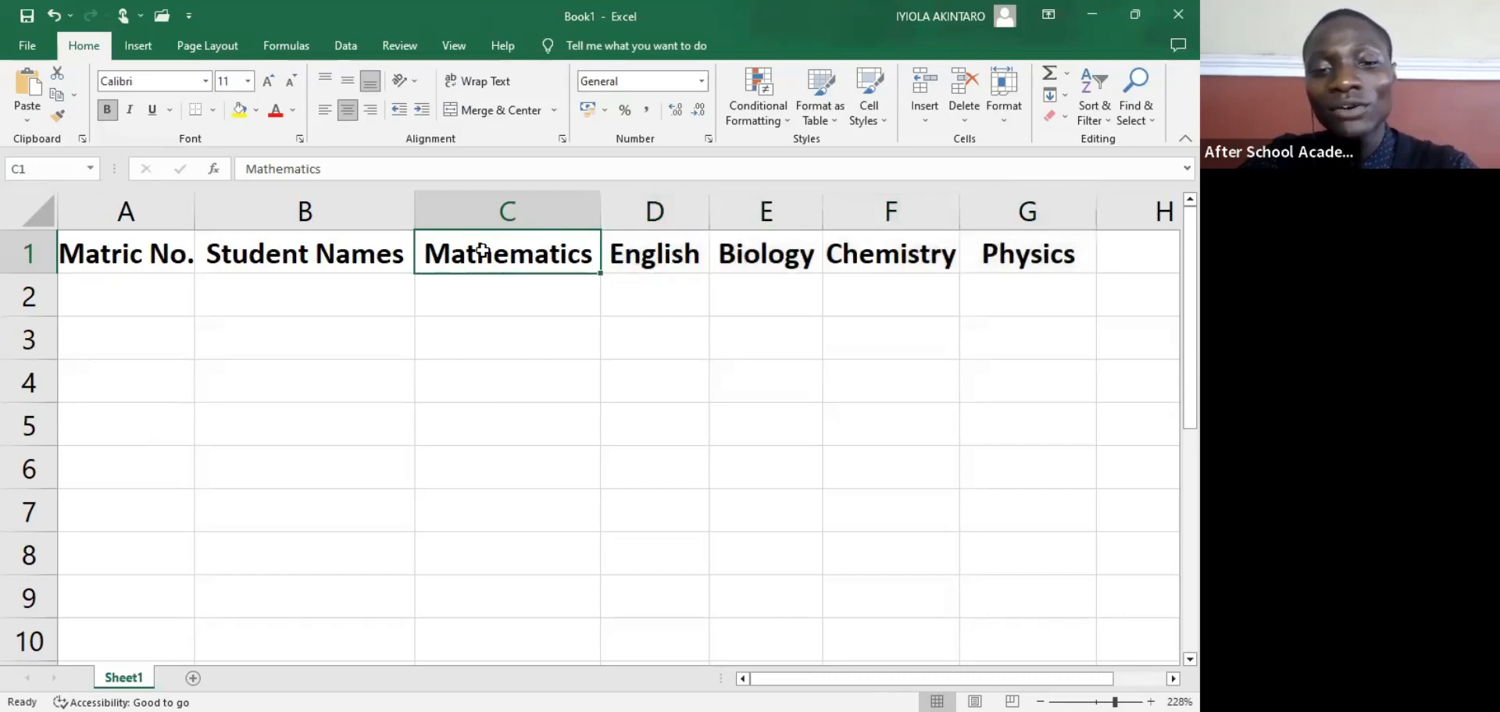
{"action": "left_click_drag", "start_coordinate": [482, 250], "coordinate": [1014, 253]}
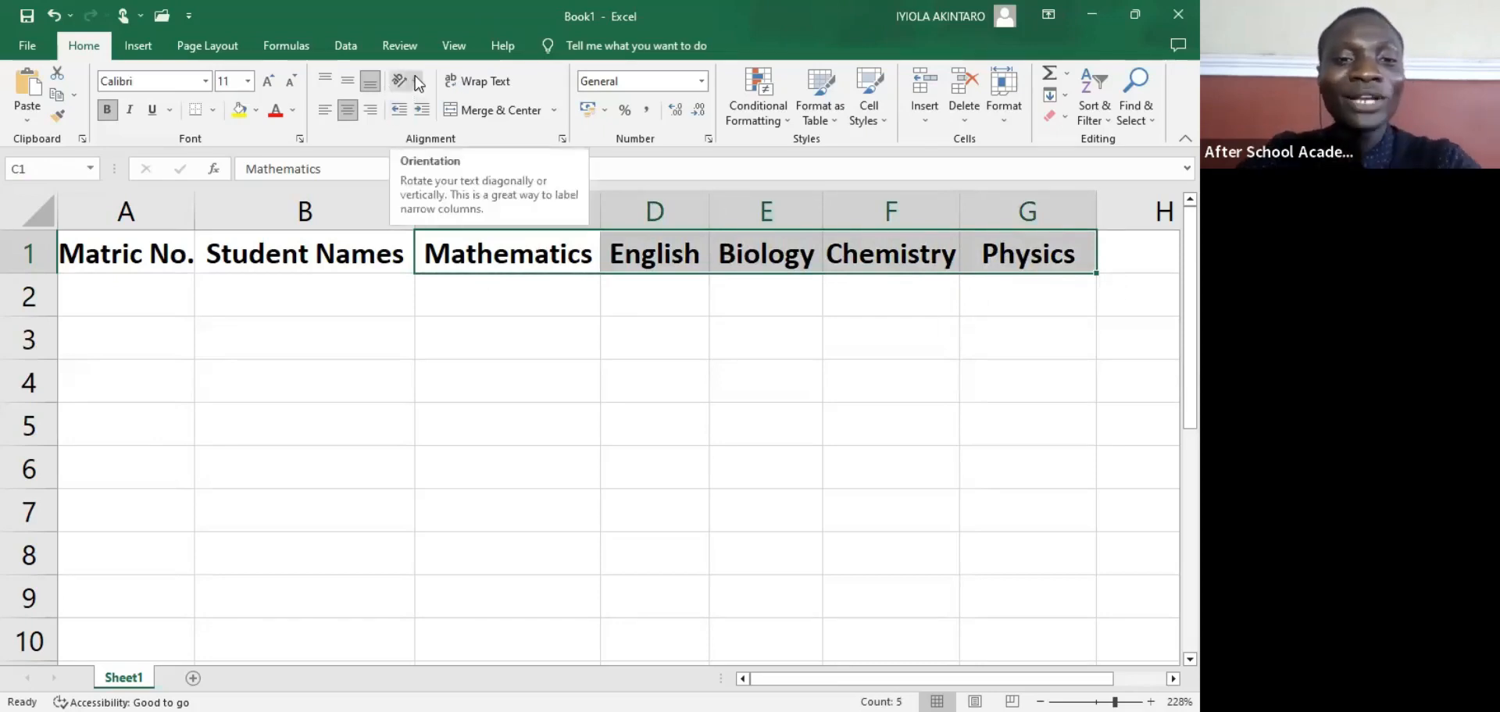
{"action": "left_click", "coordinate": [149, 473]}
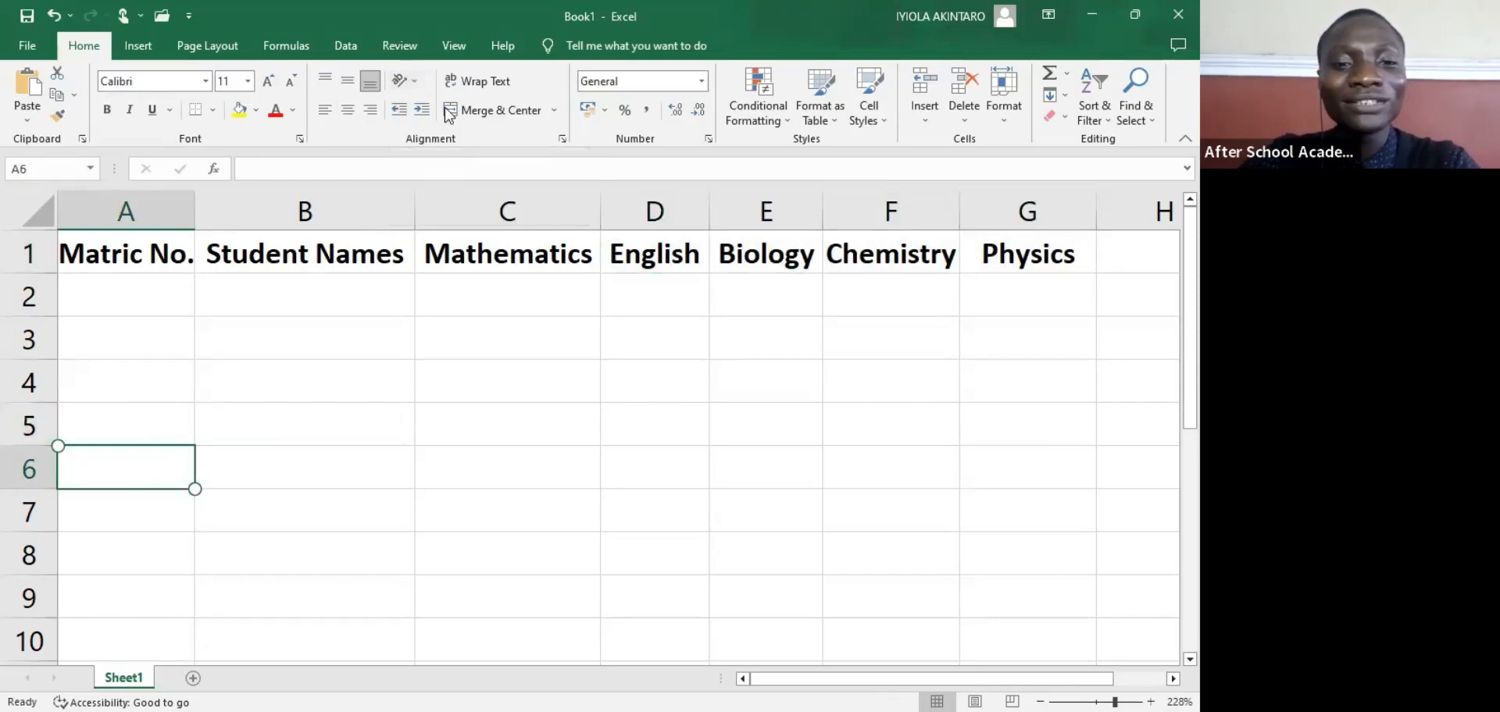
Step: Apply the Rotate Text Up orientation to the subject headers in C1:G1
{"action": "left_click", "coordinate": [417, 234]}
{"action": "left_click_drag", "start_coordinate": [422, 233], "coordinate": [1043, 251]}
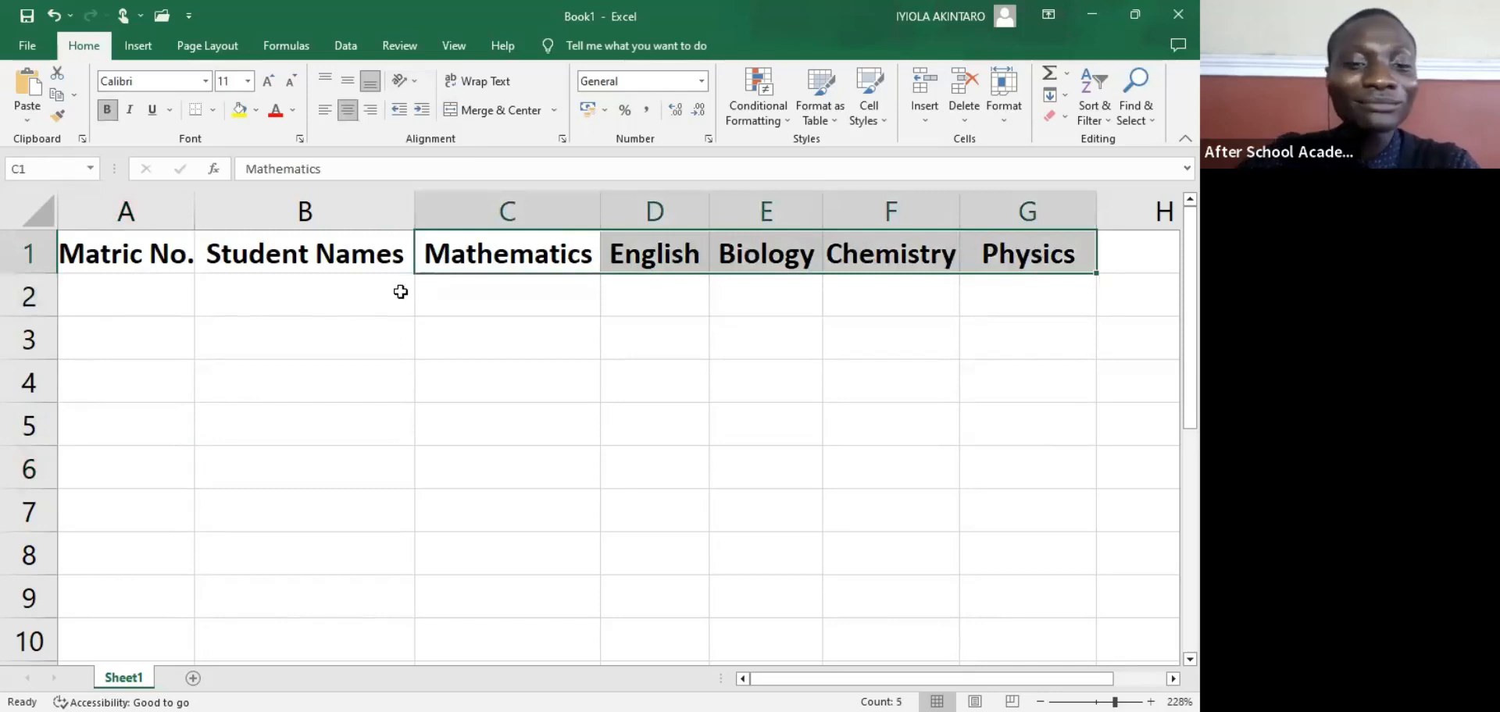
{"action": "left_click", "coordinate": [400, 81]}
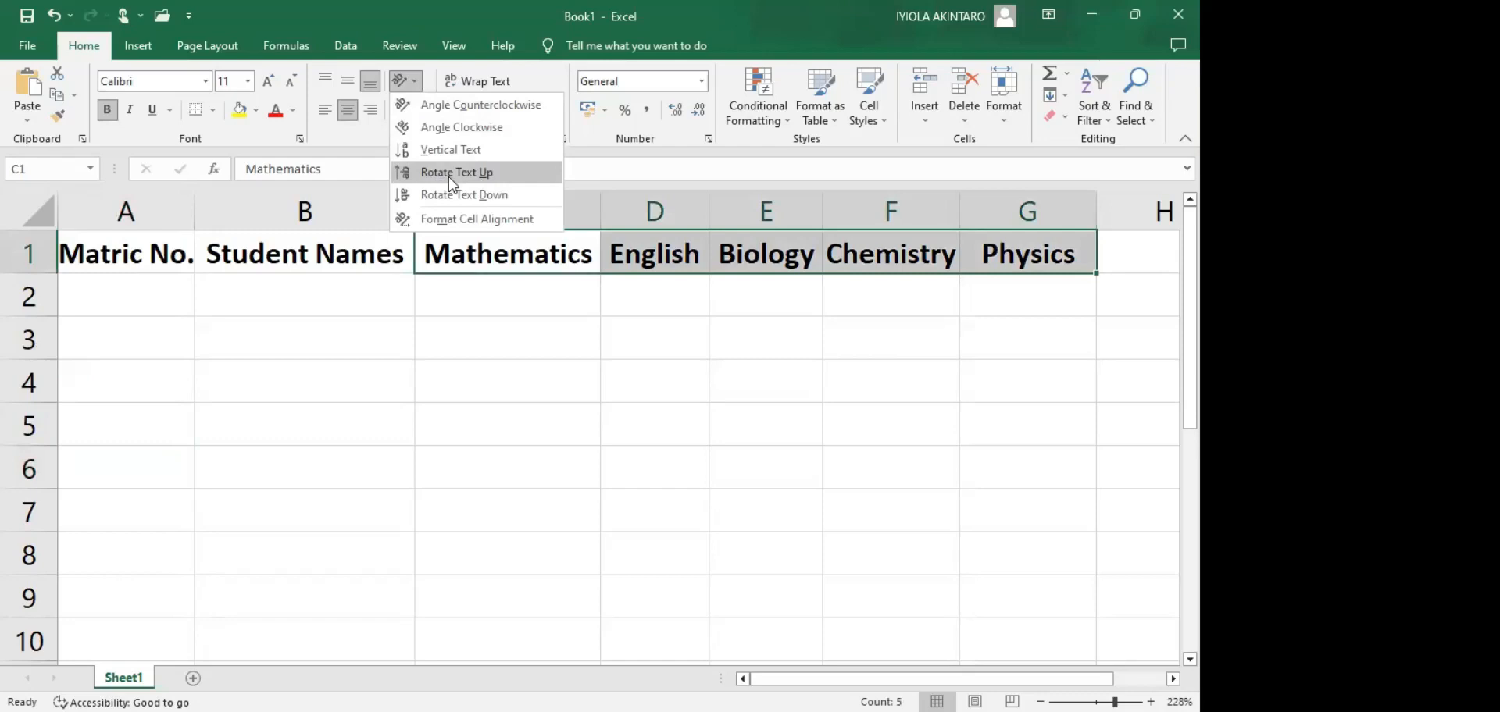
{"action": "left_click", "coordinate": [449, 176]}
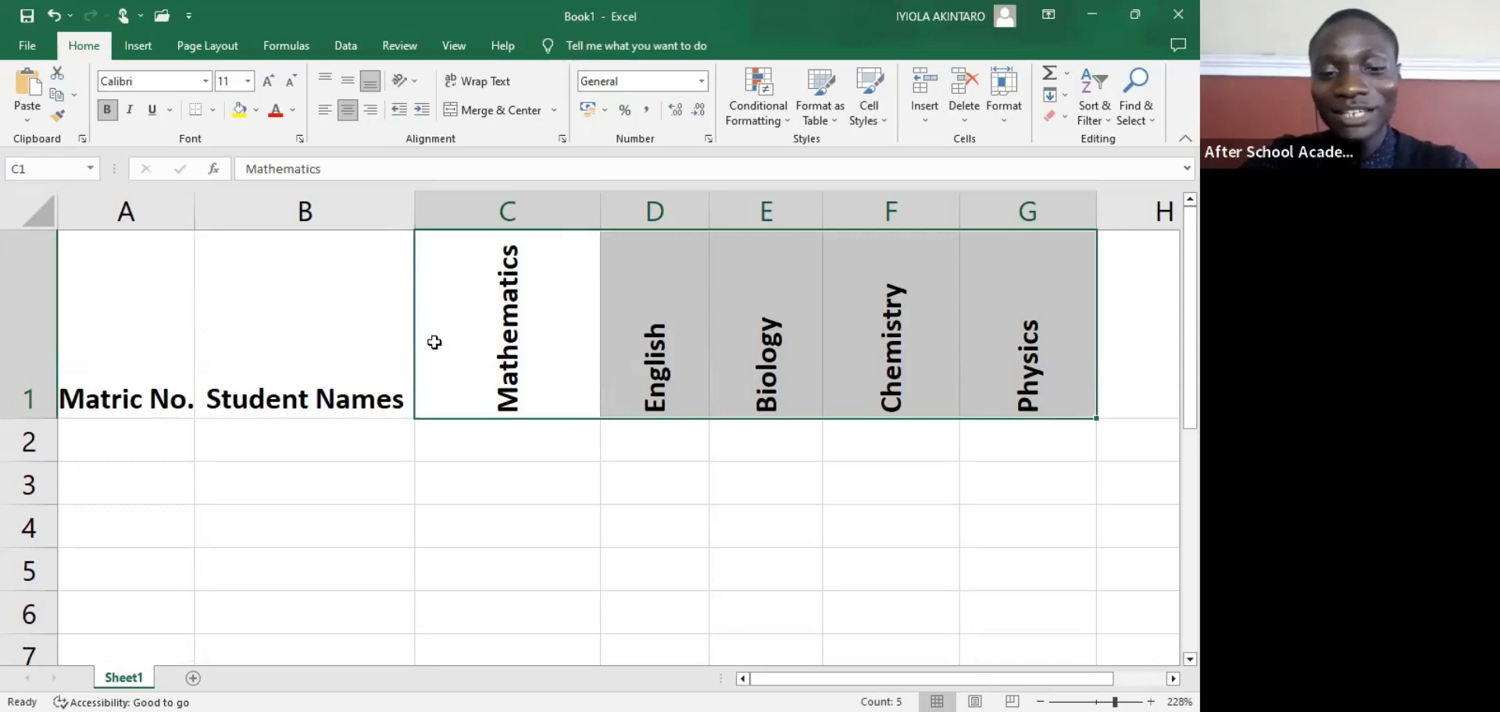
Step: Reselect the subject headers C1:G1 and undo their text rotation
{"action": "left_click", "coordinate": [398, 324]}
{"action": "left_click", "coordinate": [464, 357]}
{"action": "left_click_drag", "start_coordinate": [464, 357], "coordinate": [997, 356]}
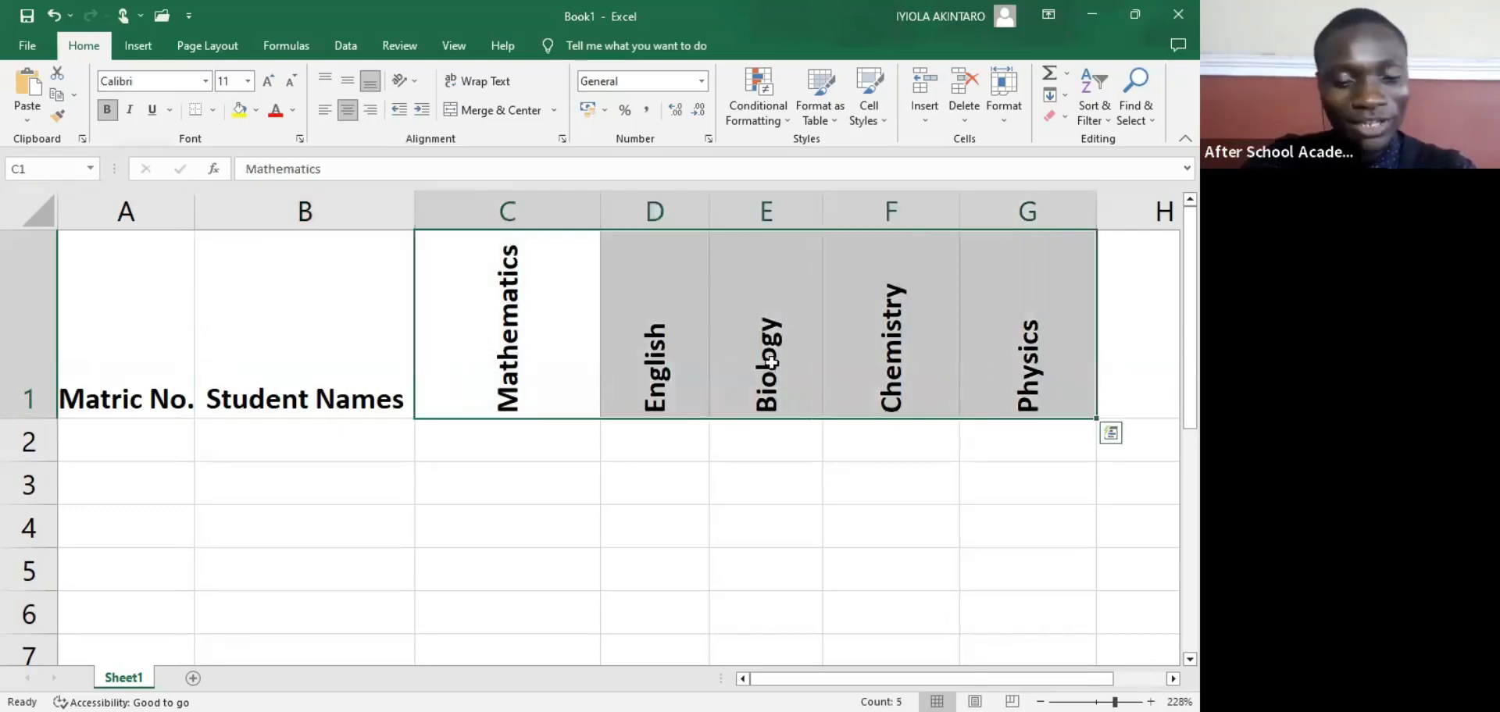
{"action": "key", "text": "ctrl+z"}
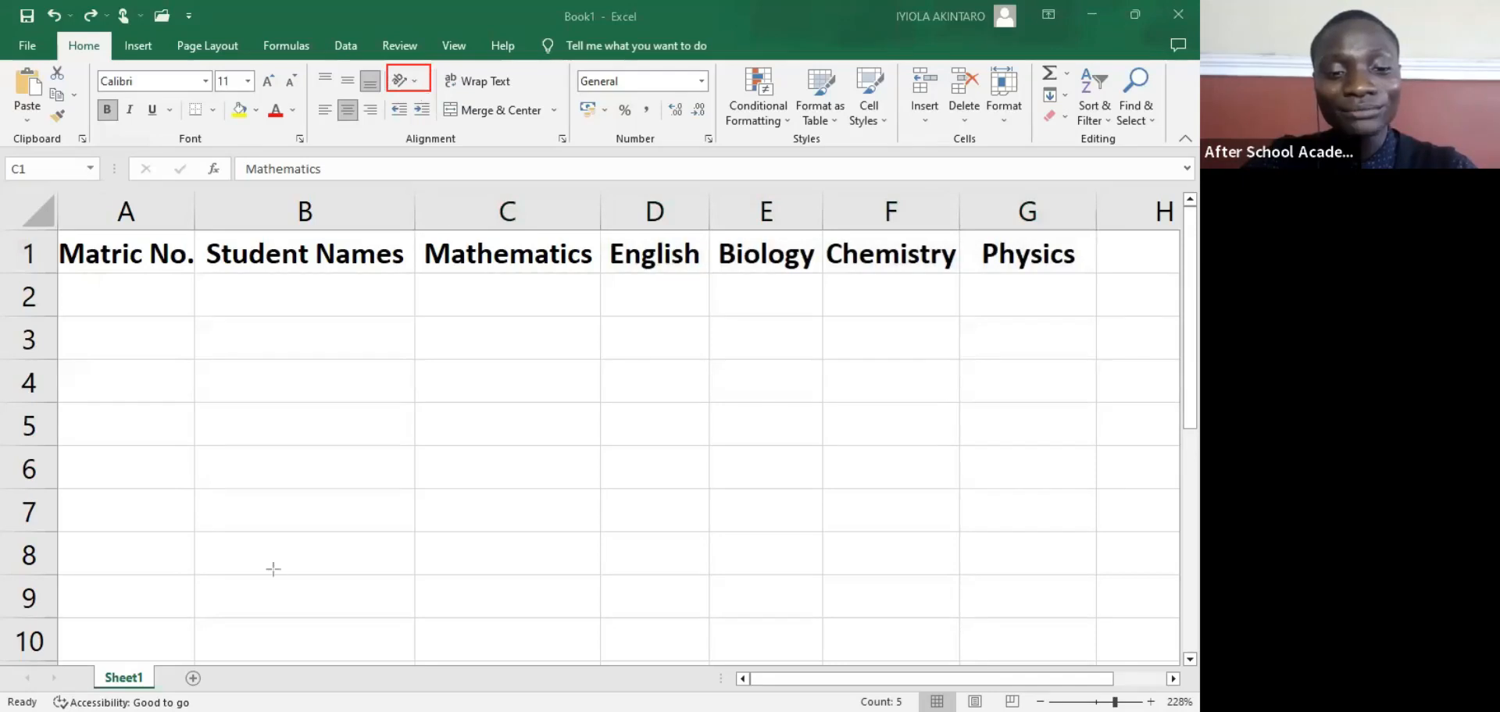
Step: Reapply Rotate Text Up to the selected subject headers in C1:G1 and move to cell C2
{"action": "left_click", "coordinate": [412, 80]}
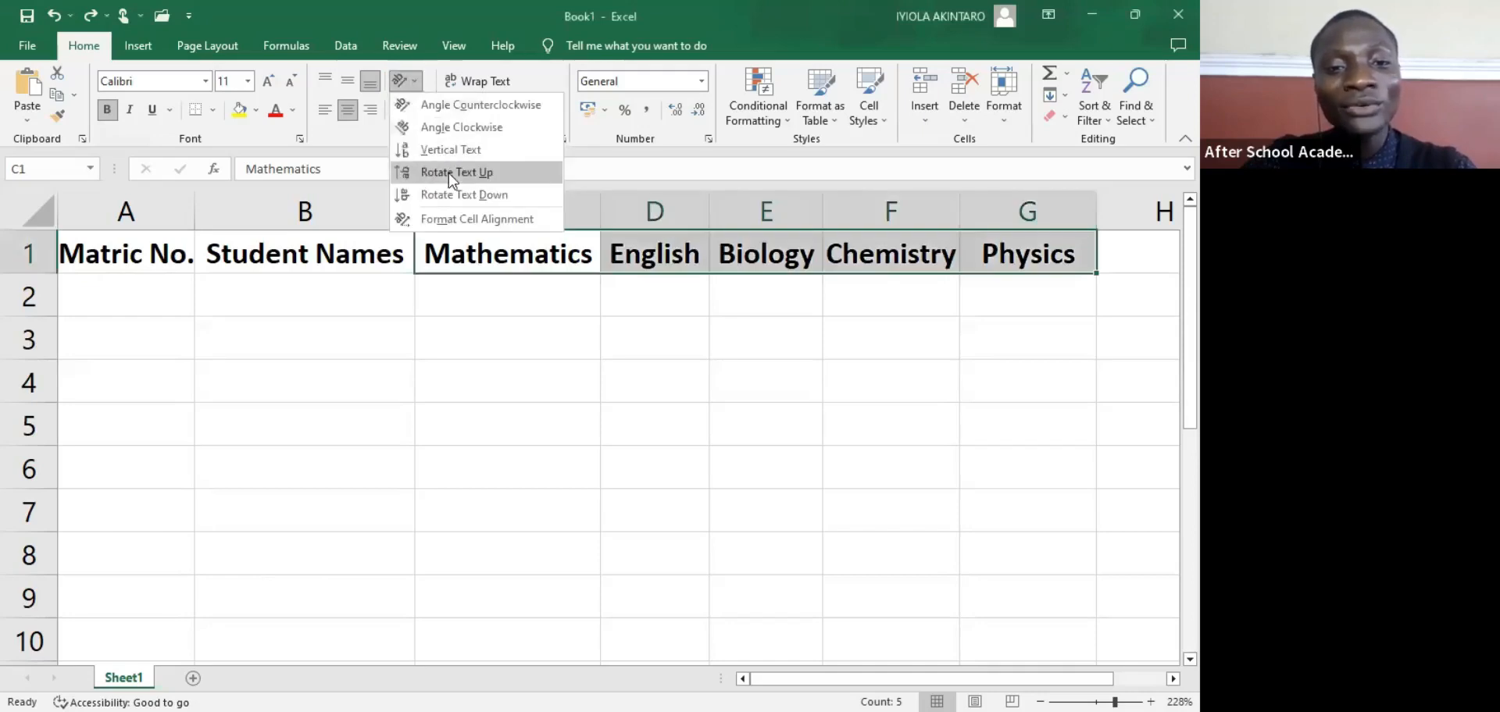
{"action": "left_click", "coordinate": [515, 172]}
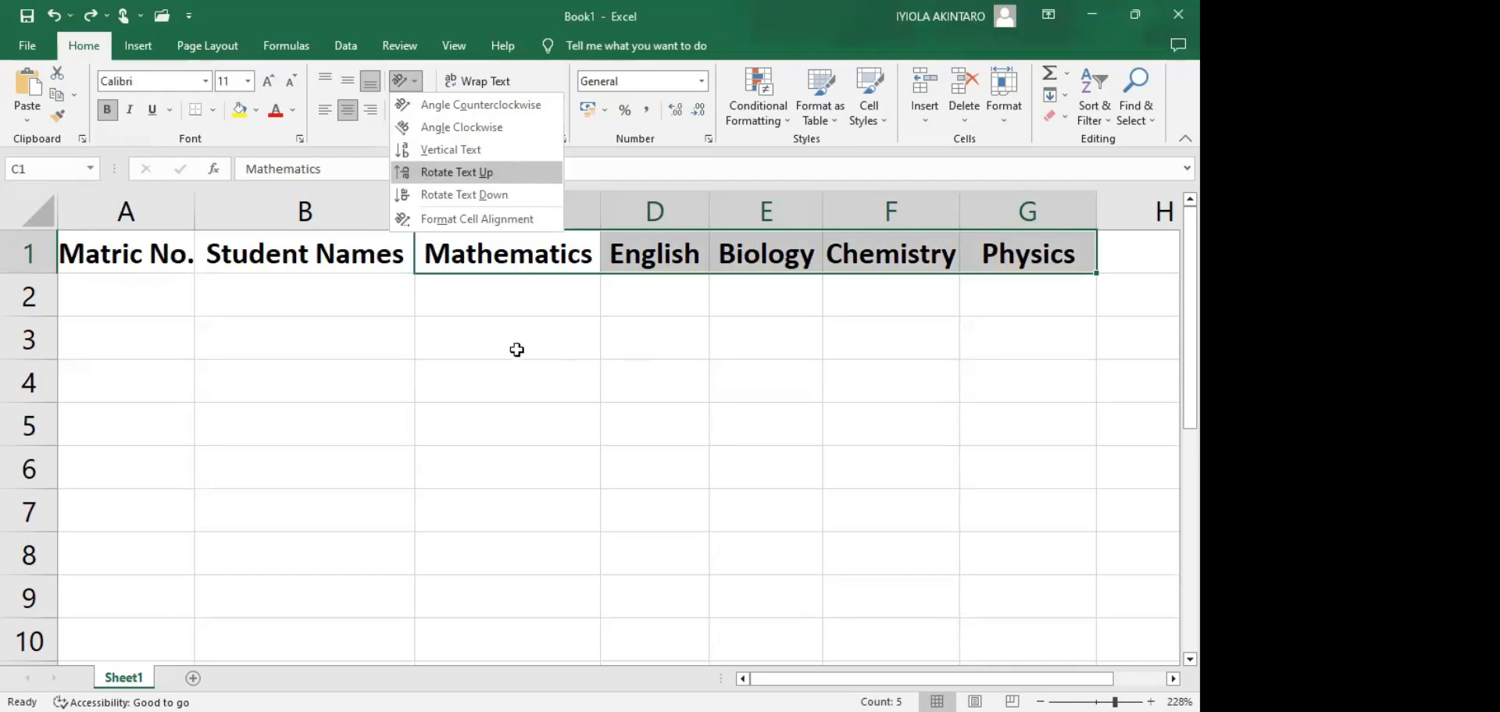
{"action": "left_click", "coordinate": [524, 434]}
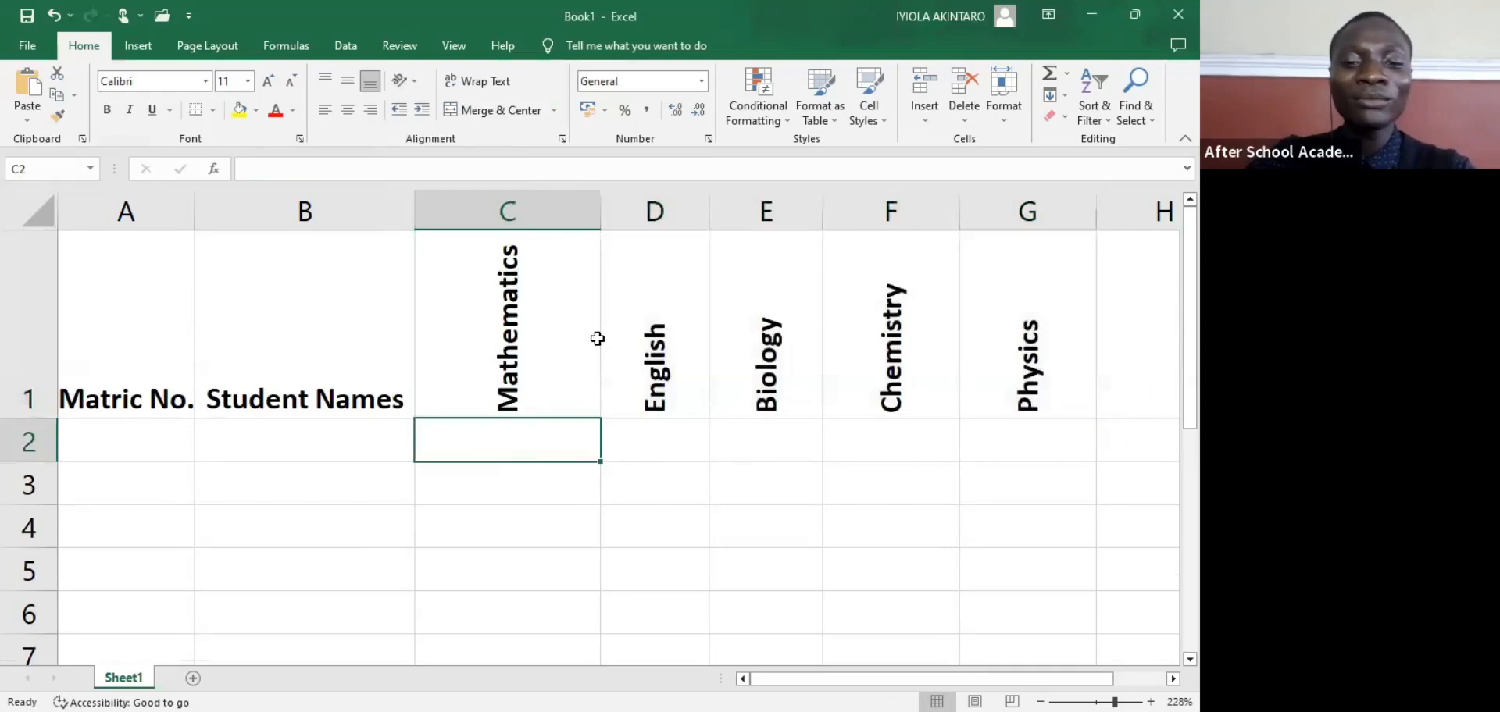
{"action": "left_click", "coordinate": [563, 381]}
{"action": "left_click", "coordinate": [570, 473]}
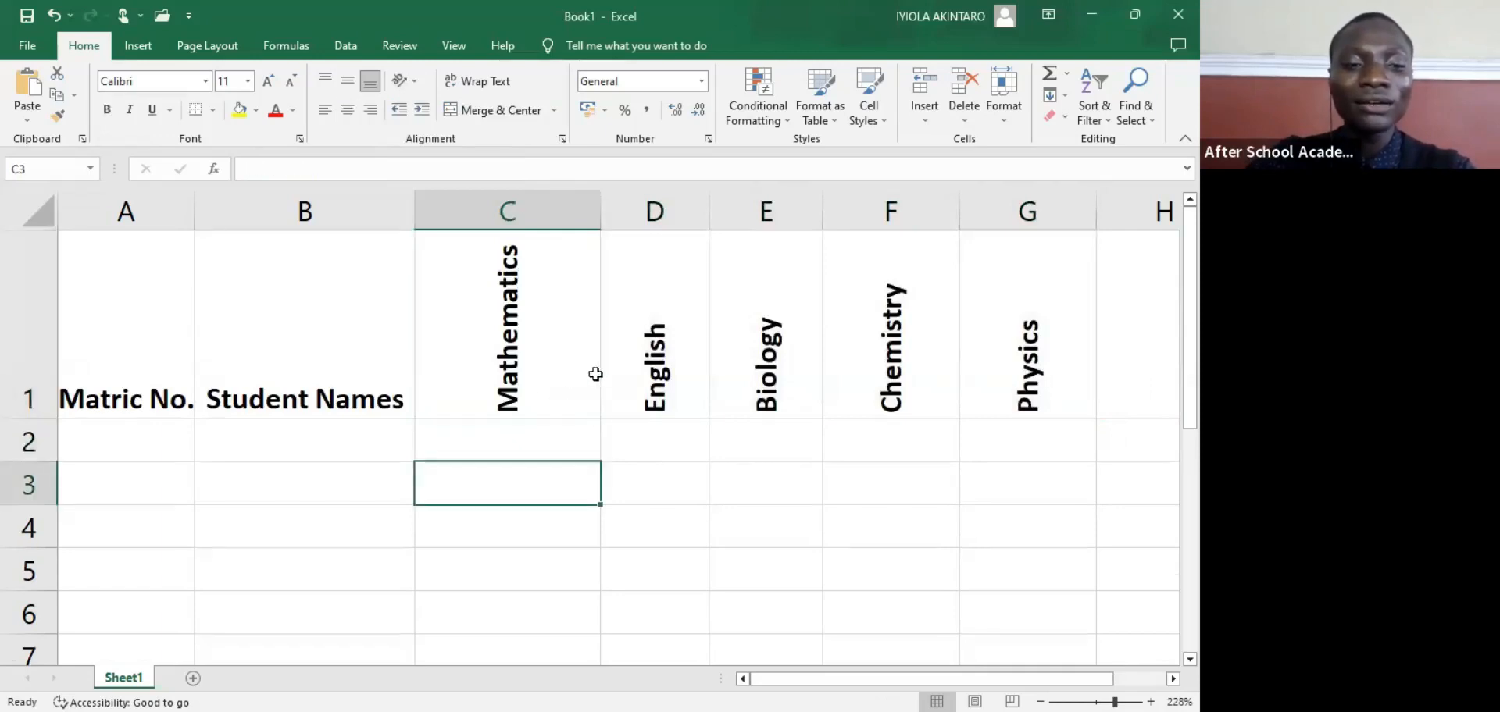
{"action": "left_click", "coordinate": [595, 375]}
{"action": "left_click", "coordinate": [591, 436]}
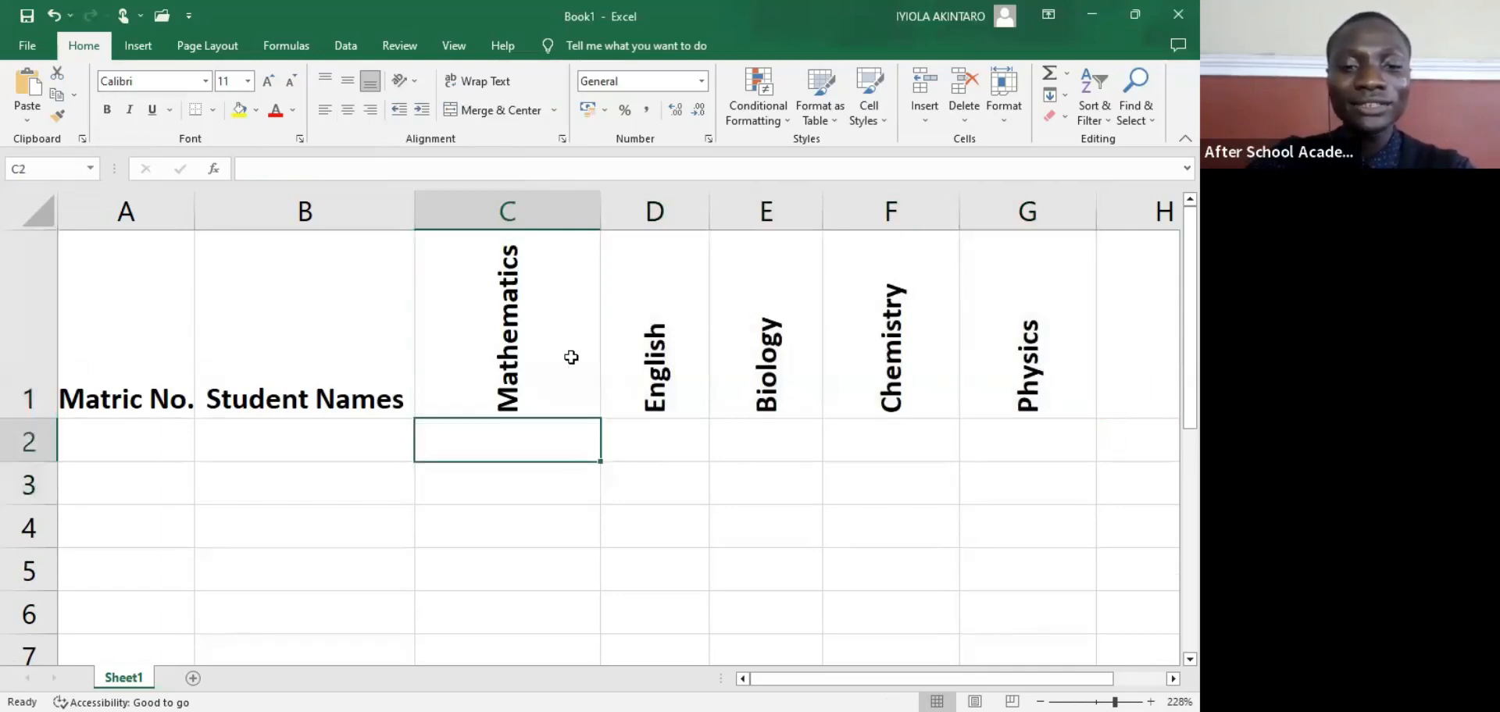
Step: AutoFit the widths of subject columns C through G to their rotated headers
{"action": "left_click", "coordinate": [492, 367]}
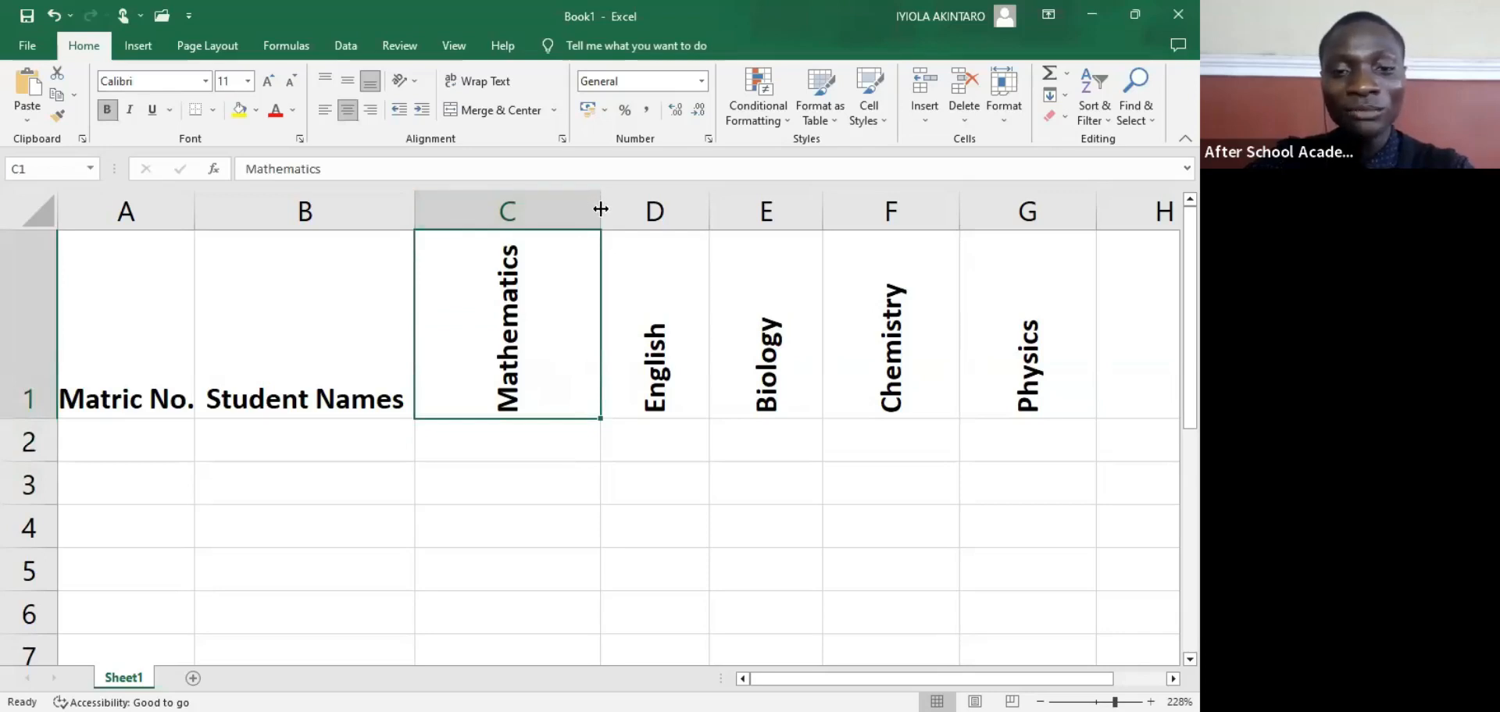
{"action": "double_click", "coordinate": [601, 209]}
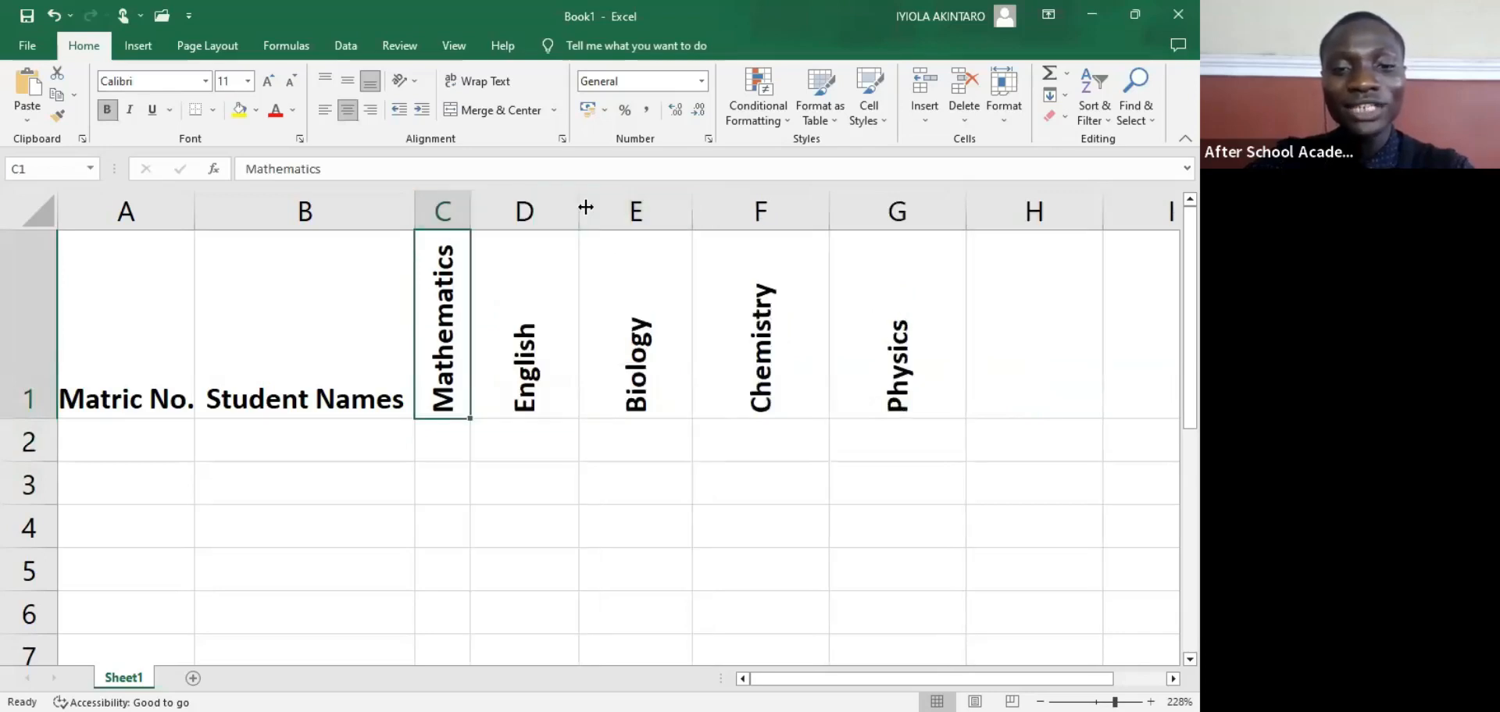
{"action": "double_click", "coordinate": [578, 205]}
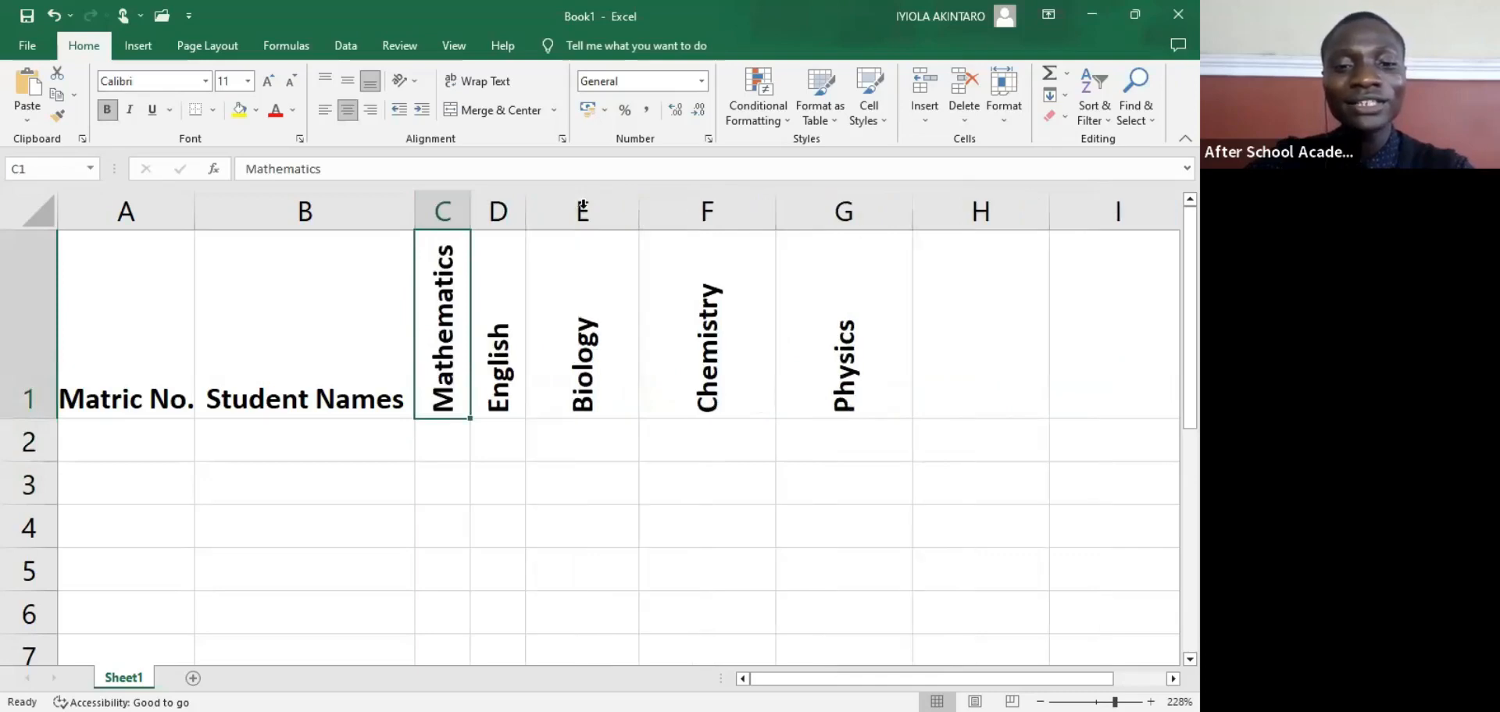
{"action": "double_click", "coordinate": [637, 210]}
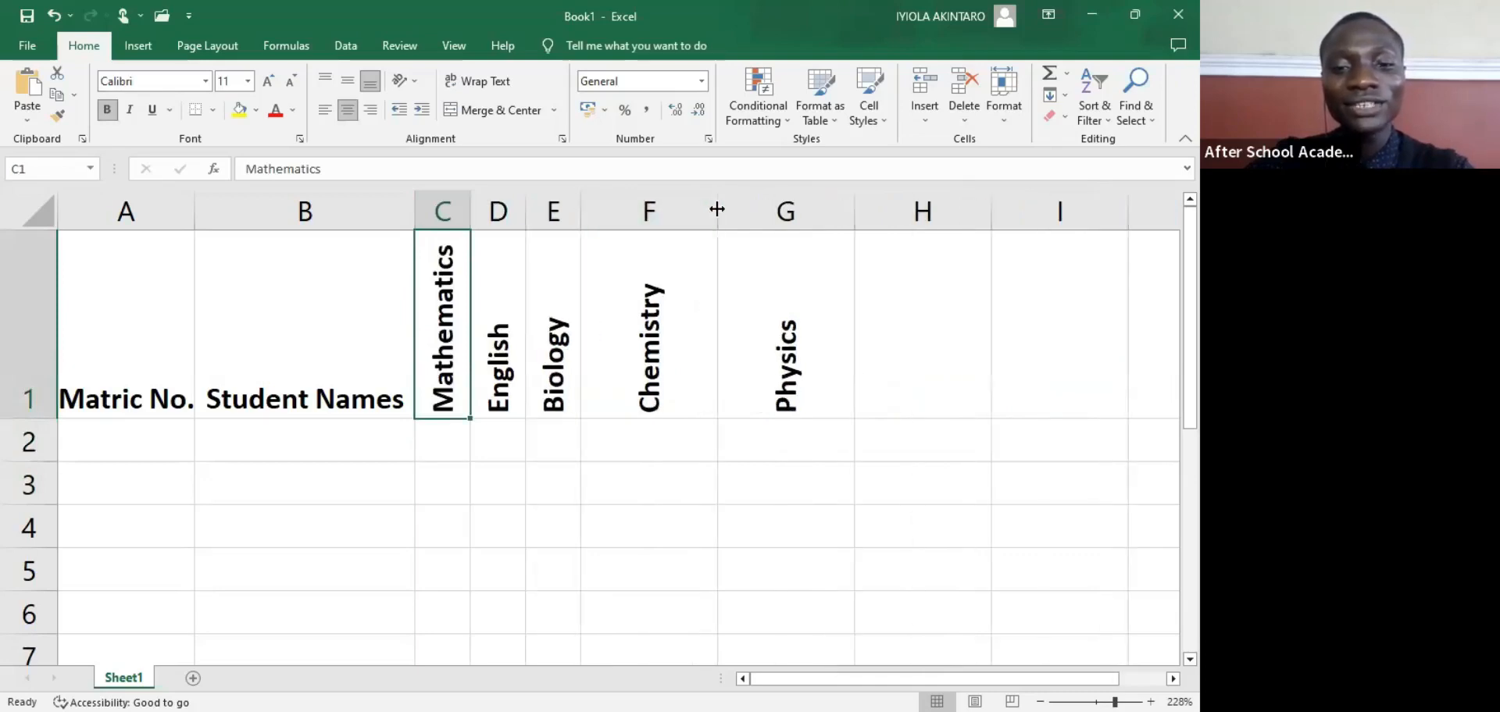
{"action": "double_click", "coordinate": [716, 209]}
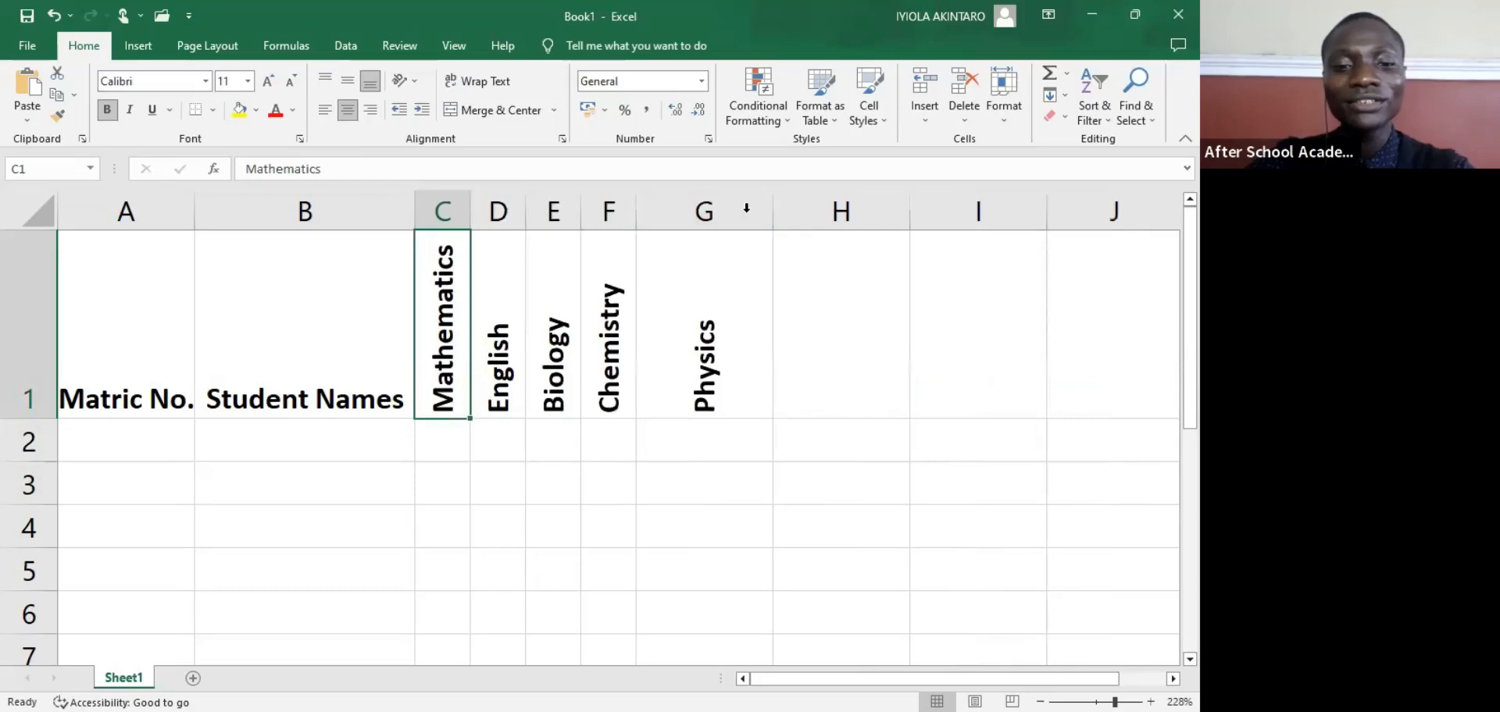
{"action": "double_click", "coordinate": [773, 208]}
{"action": "scroll", "coordinate": [555, 418], "scroll_direction": "down", "scroll_amount": 2}
{"action": "scroll", "coordinate": [559, 405], "scroll_direction": "up", "scroll_amount": 2}
{"action": "scroll", "coordinate": [526, 447], "scroll_direction": "down", "scroll_amount": 1}
{"action": "scroll", "coordinate": [522, 442], "scroll_direction": "up", "scroll_amount": 1}
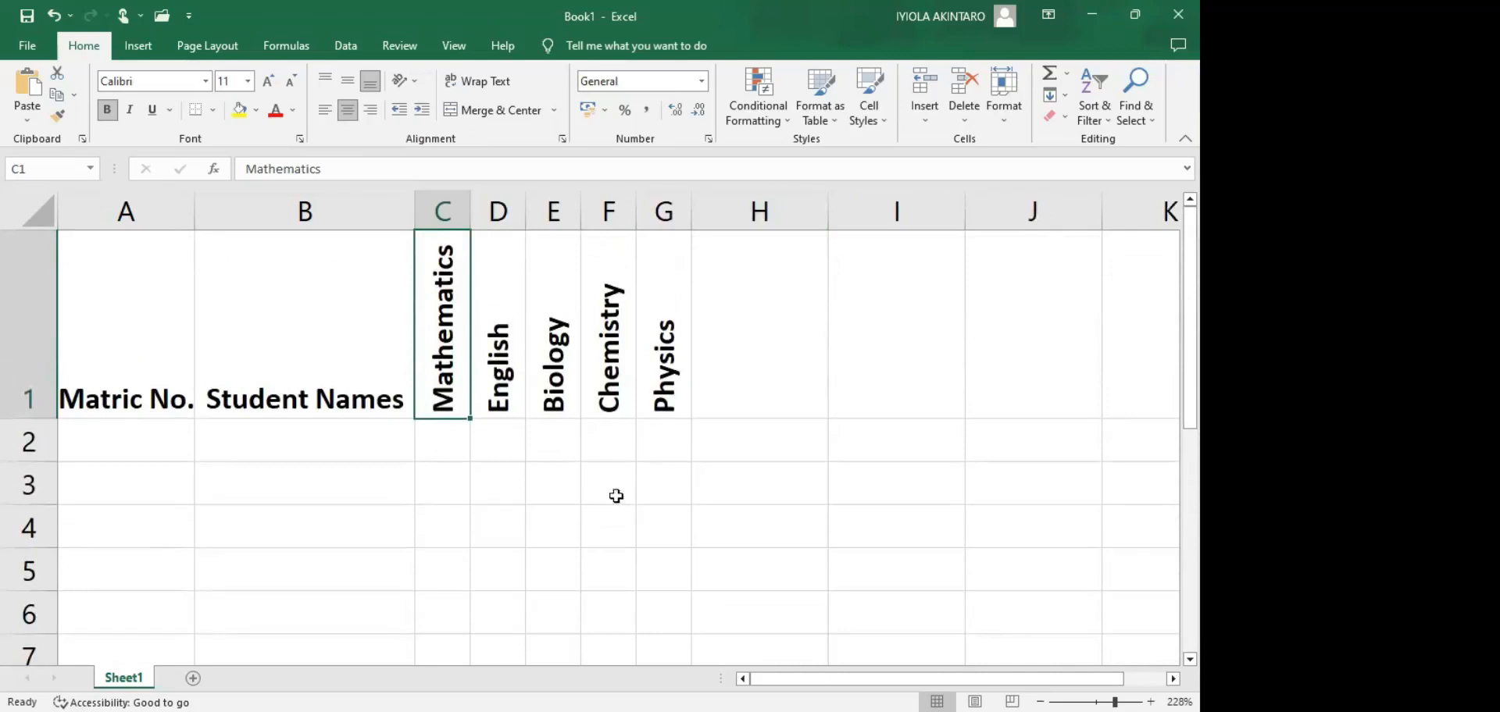
{"action": "scroll", "coordinate": [455, 458], "scroll_direction": "down", "scroll_amount": 1}
{"action": "scroll", "coordinate": [432, 441], "scroll_direction": "up", "scroll_amount": 1}
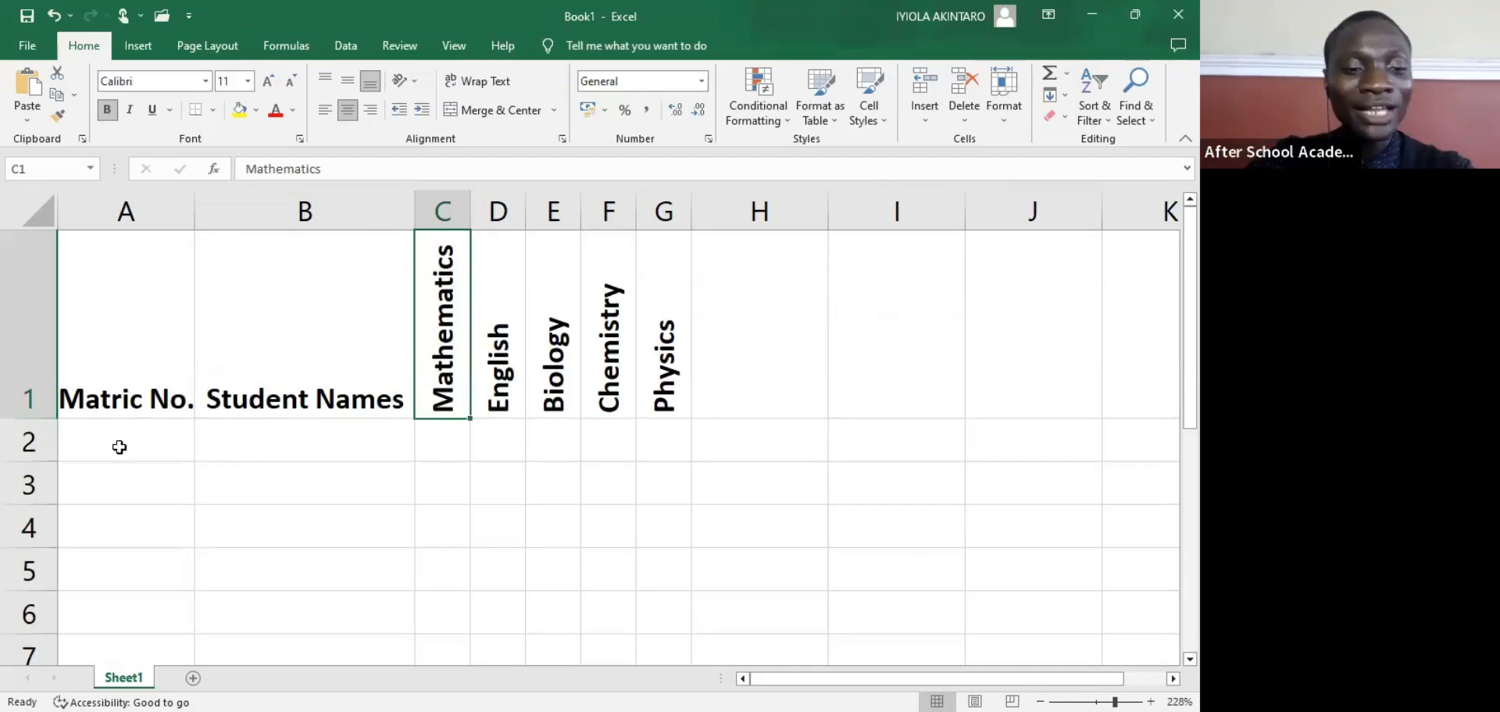
Step: Try to enter a purely numeric matric number with leading zeros in A2, and clear the cell
{"action": "left_click", "coordinate": [106, 445]}
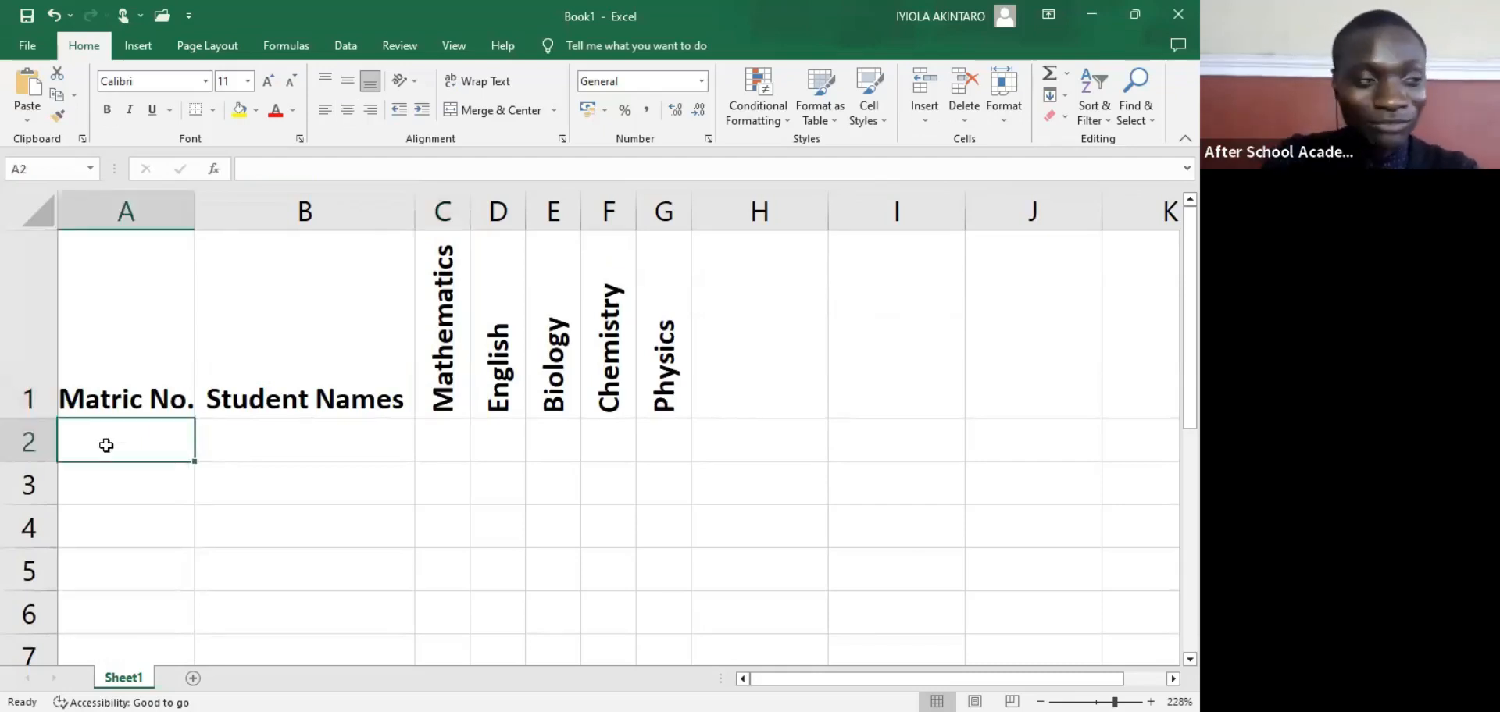
{"action": "type", "text": "00"}
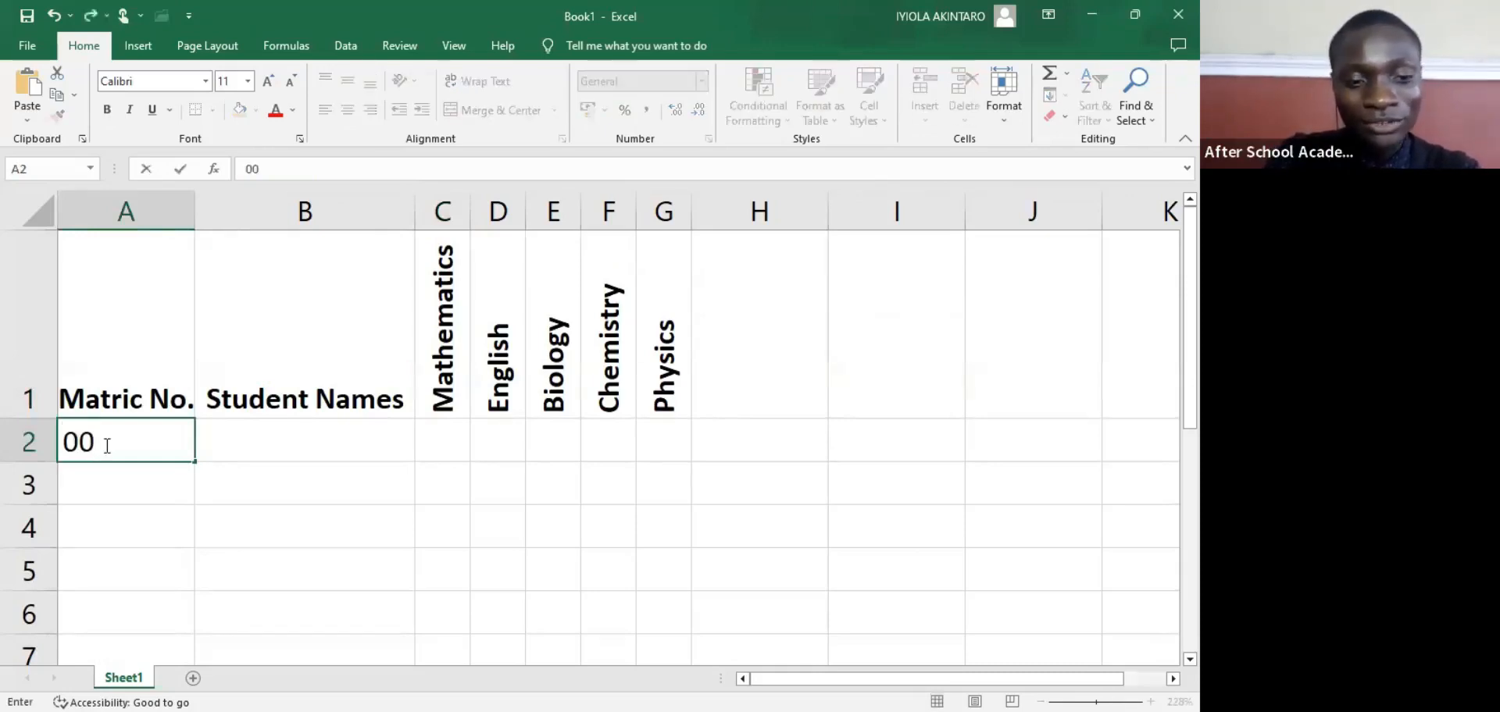
{"action": "type", "text": "2"}
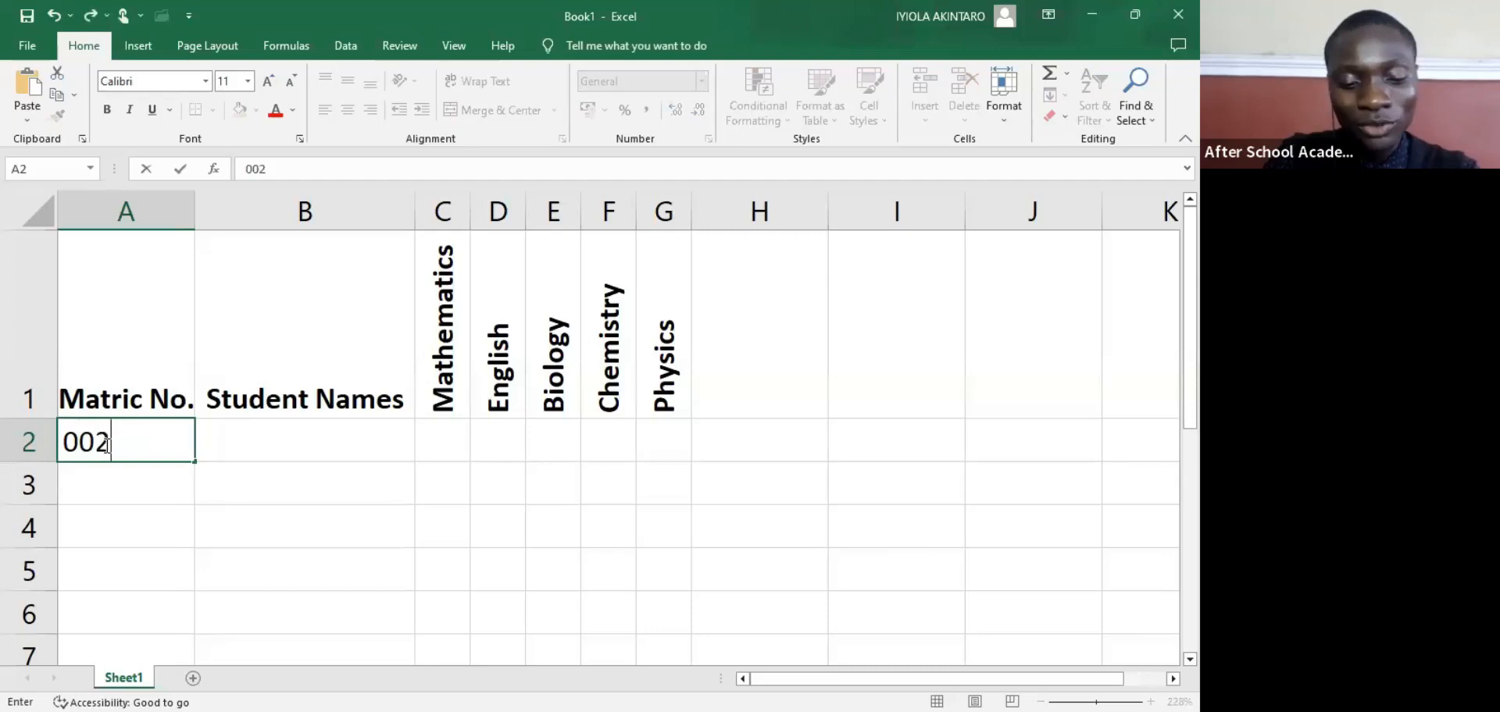
{"action": "type", "text": "013"}
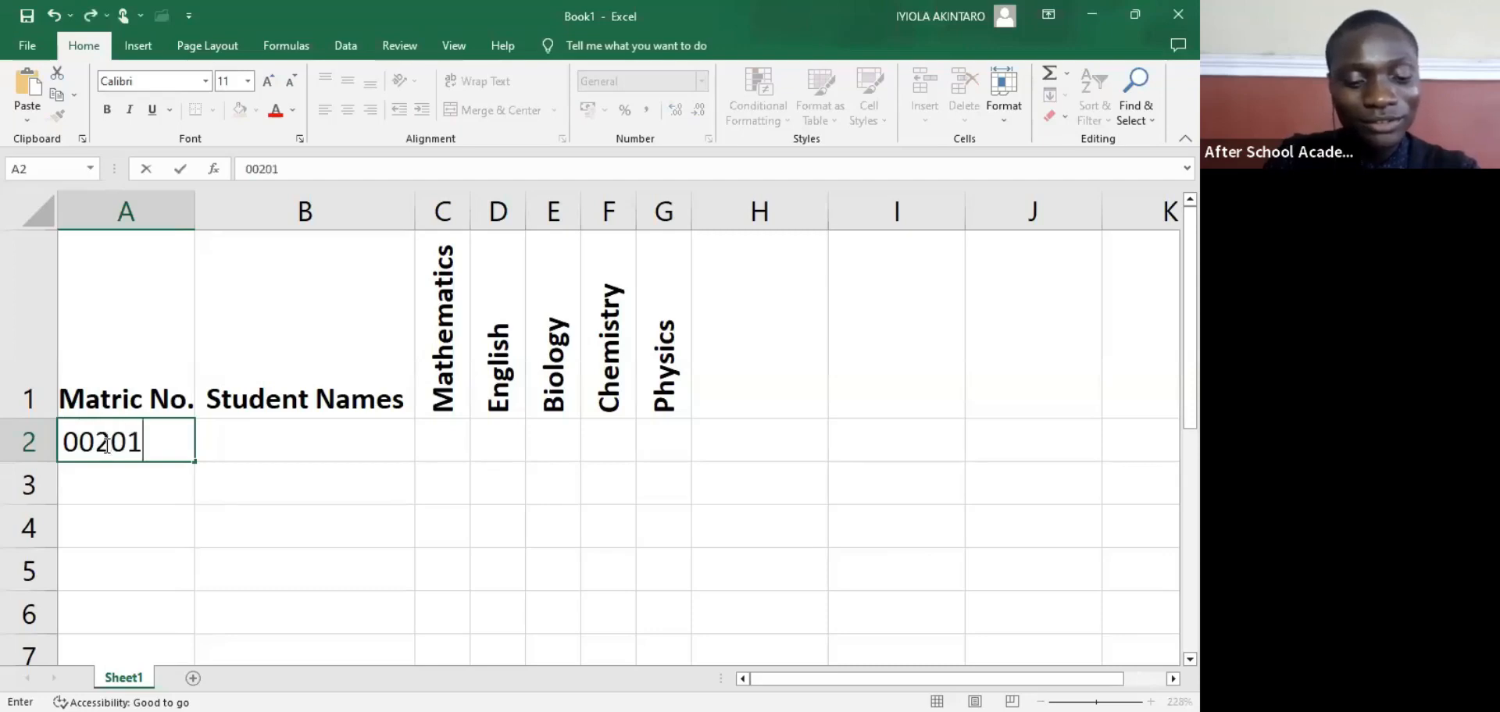
{"action": "key", "text": "BackSpace"}
{"action": "key", "text": "BackSpace"}
{"action": "type", "text": "23"}
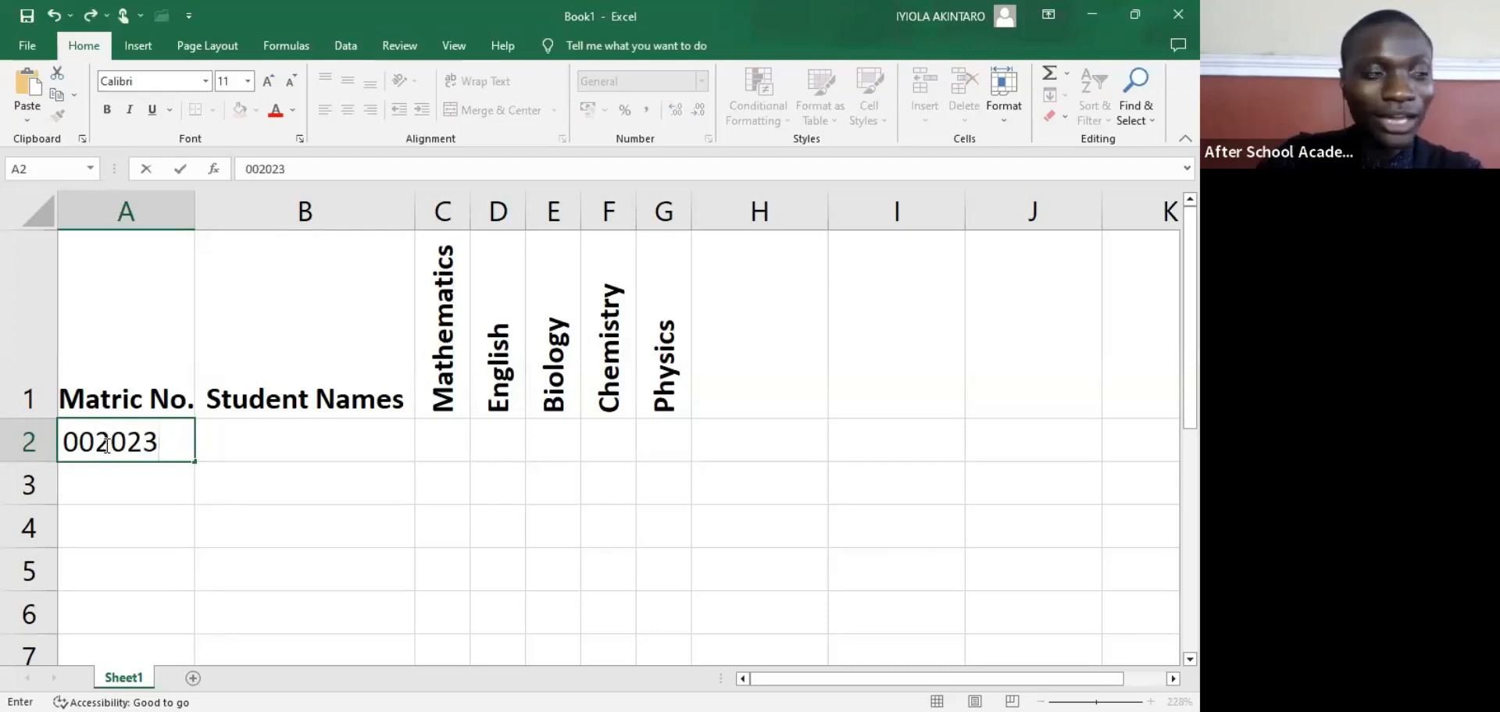
{"action": "left_click", "coordinate": [106, 485]}
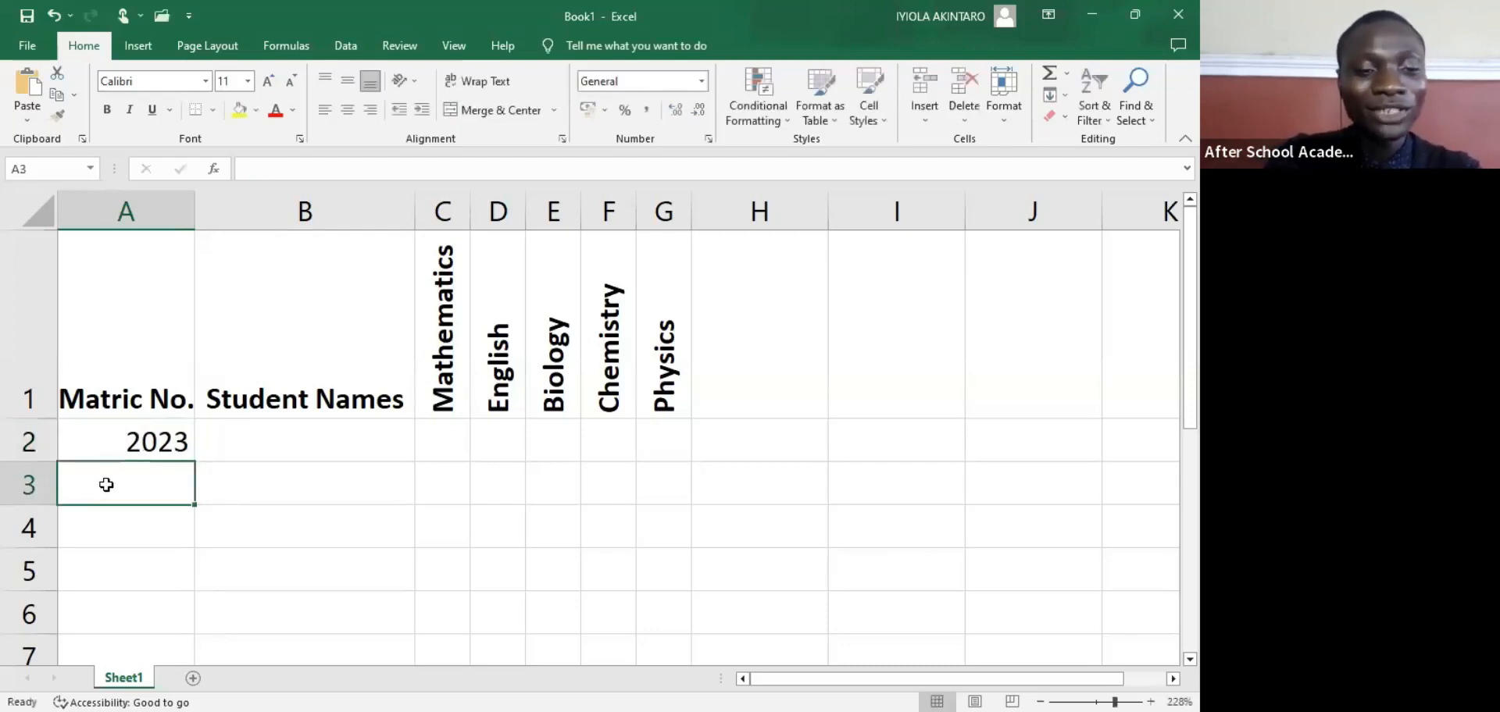
{"action": "left_click", "coordinate": [129, 445]}
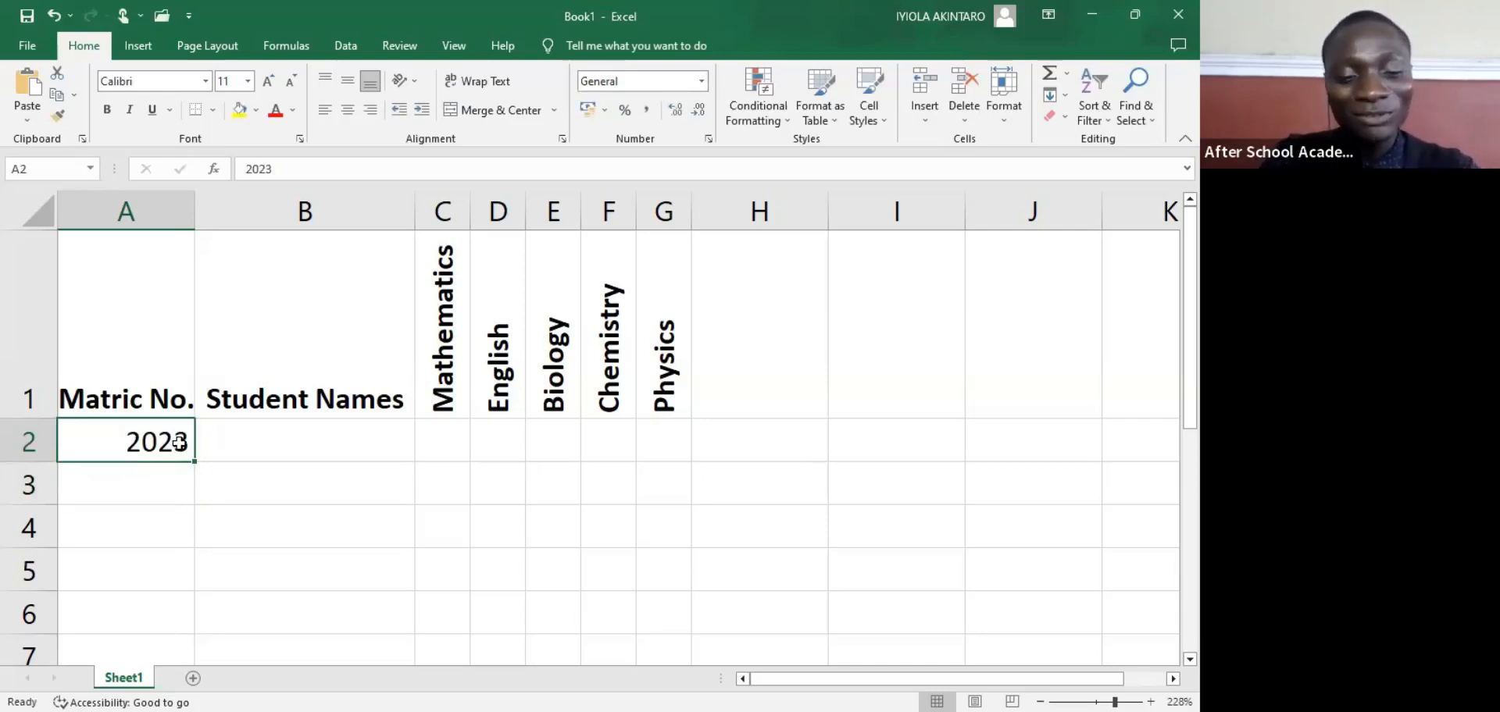
{"action": "key", "text": "BackSpace"}
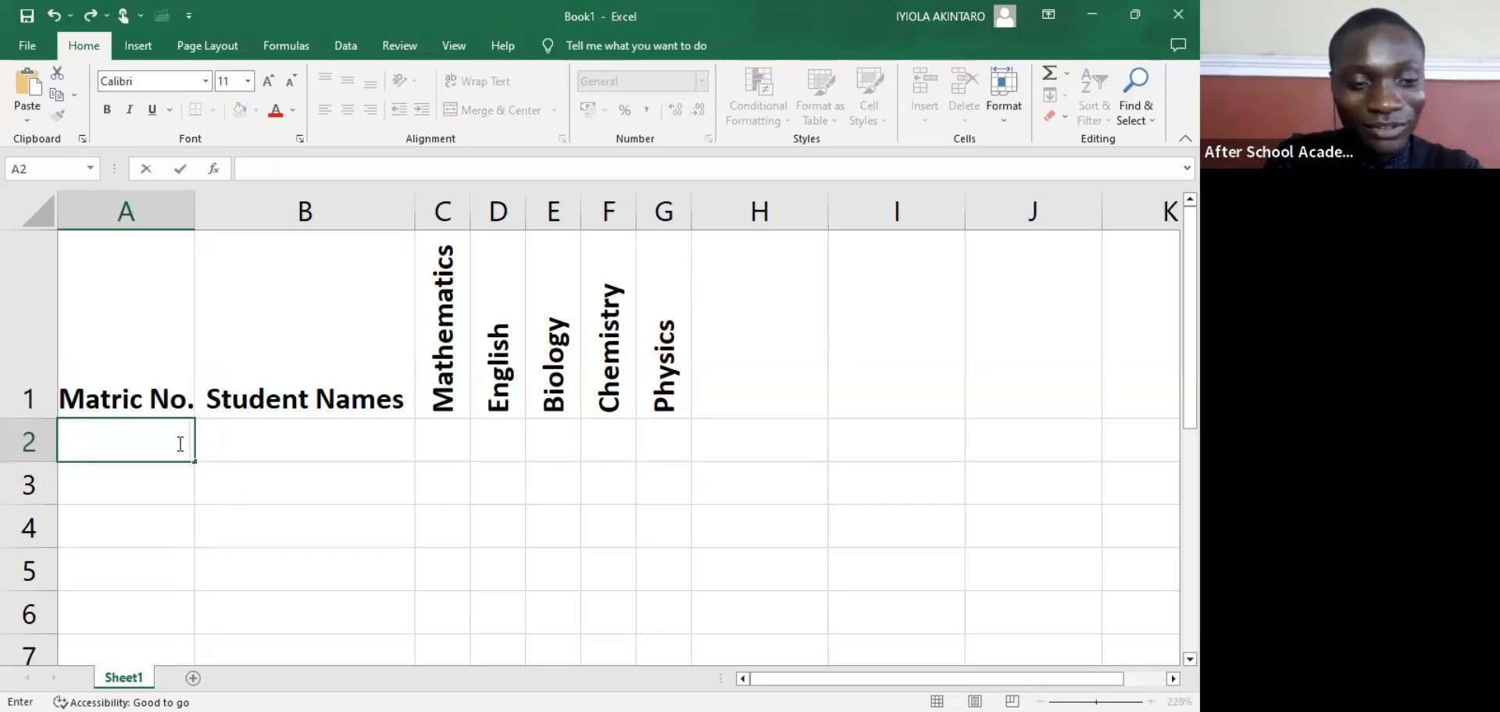
Step: Enter the first student's slash-separated matric number in A2 and AutoFit column A to it
{"action": "type", "text": "0"}
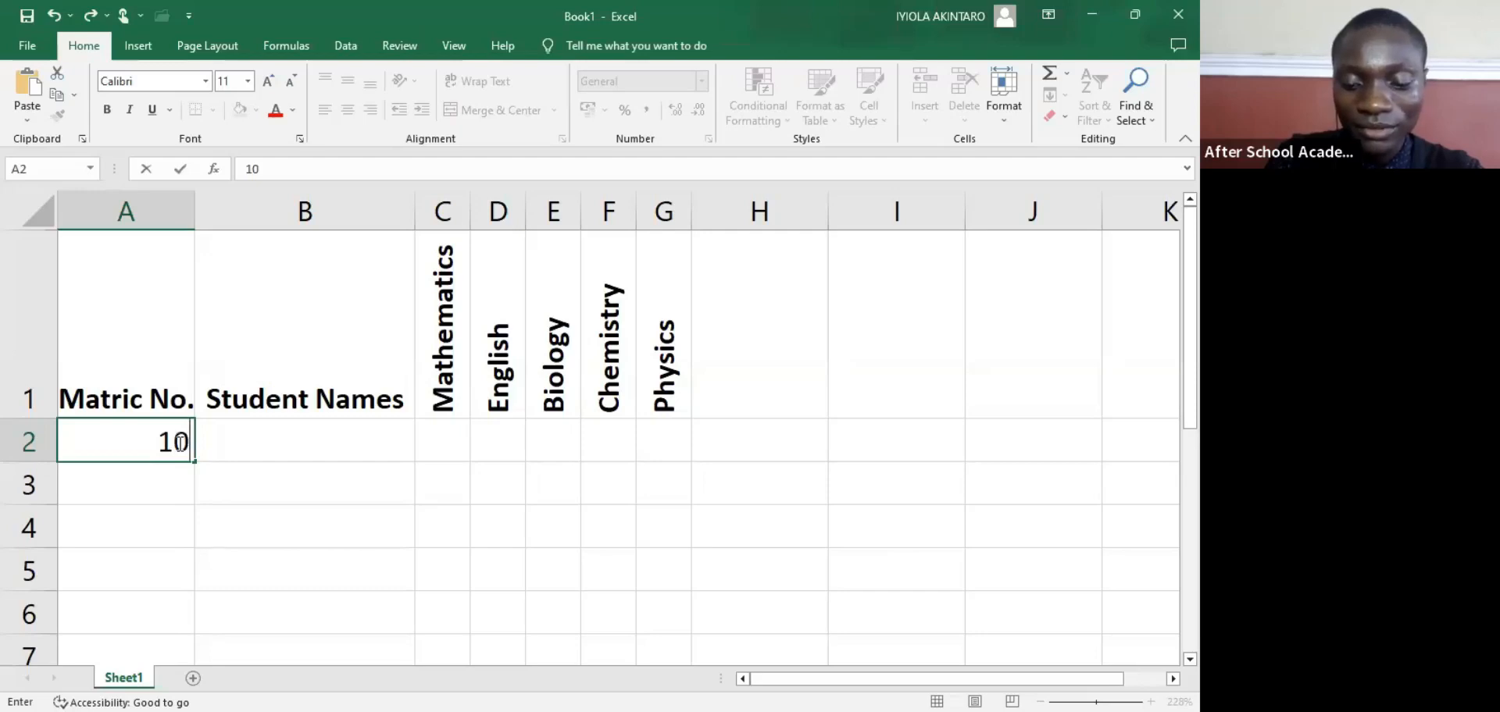
{"action": "type", "text": "/"}
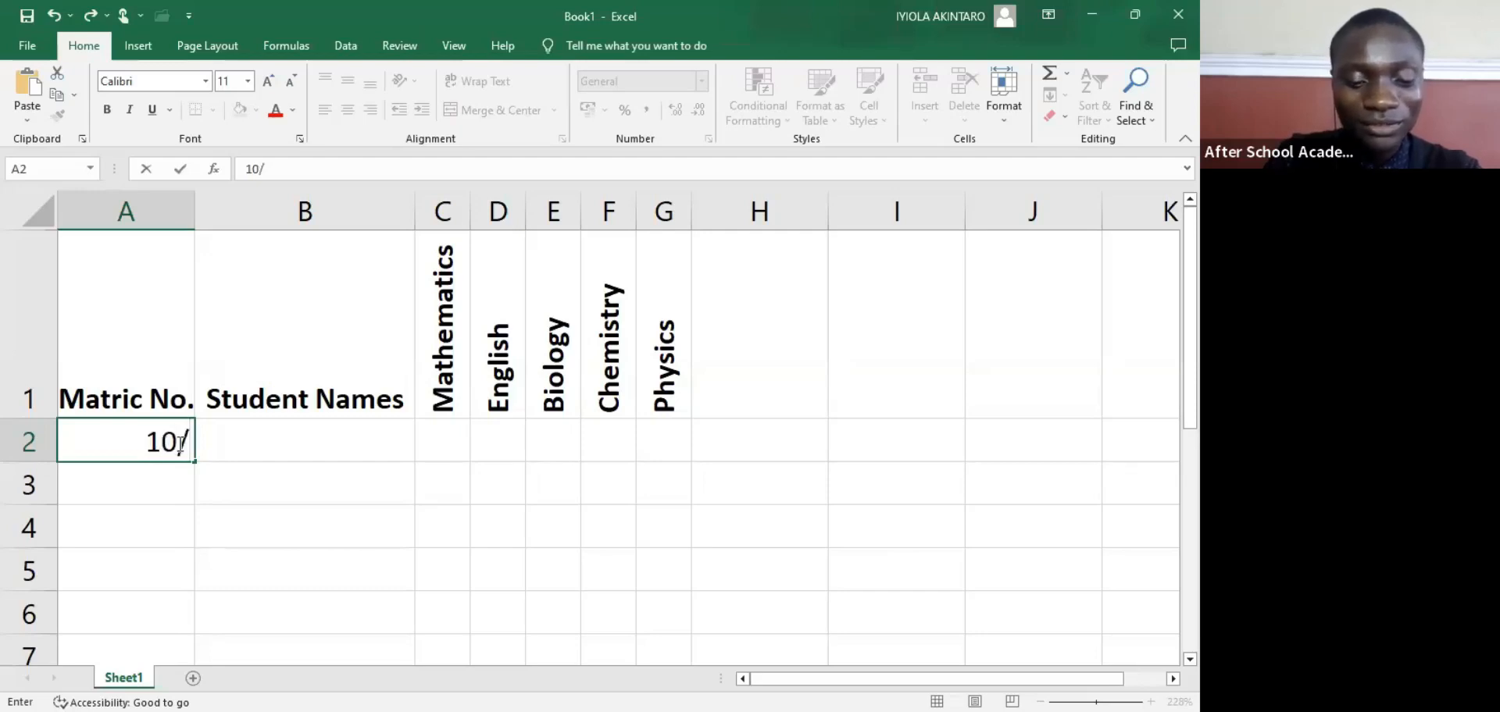
{"action": "type", "text": "EM/"}
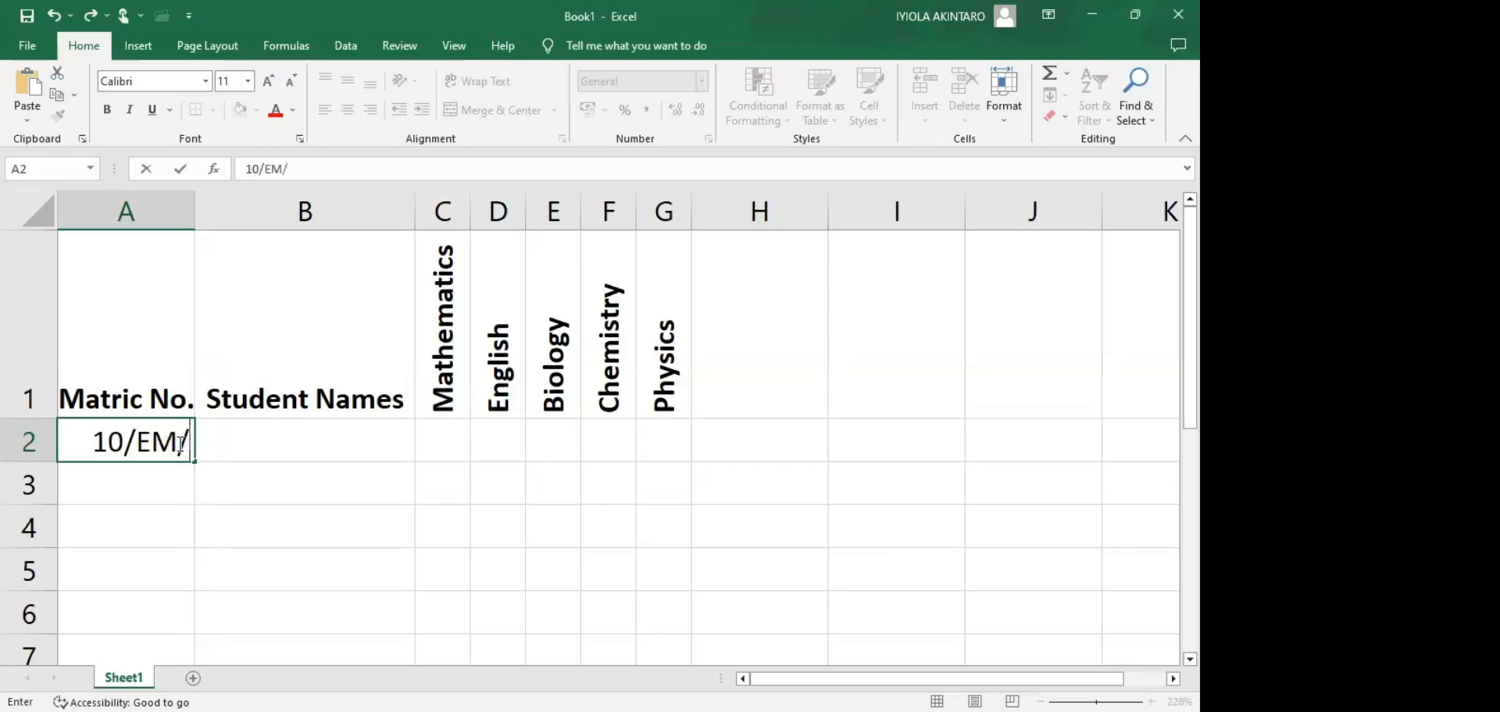
{"action": "type", "text": "2023"}
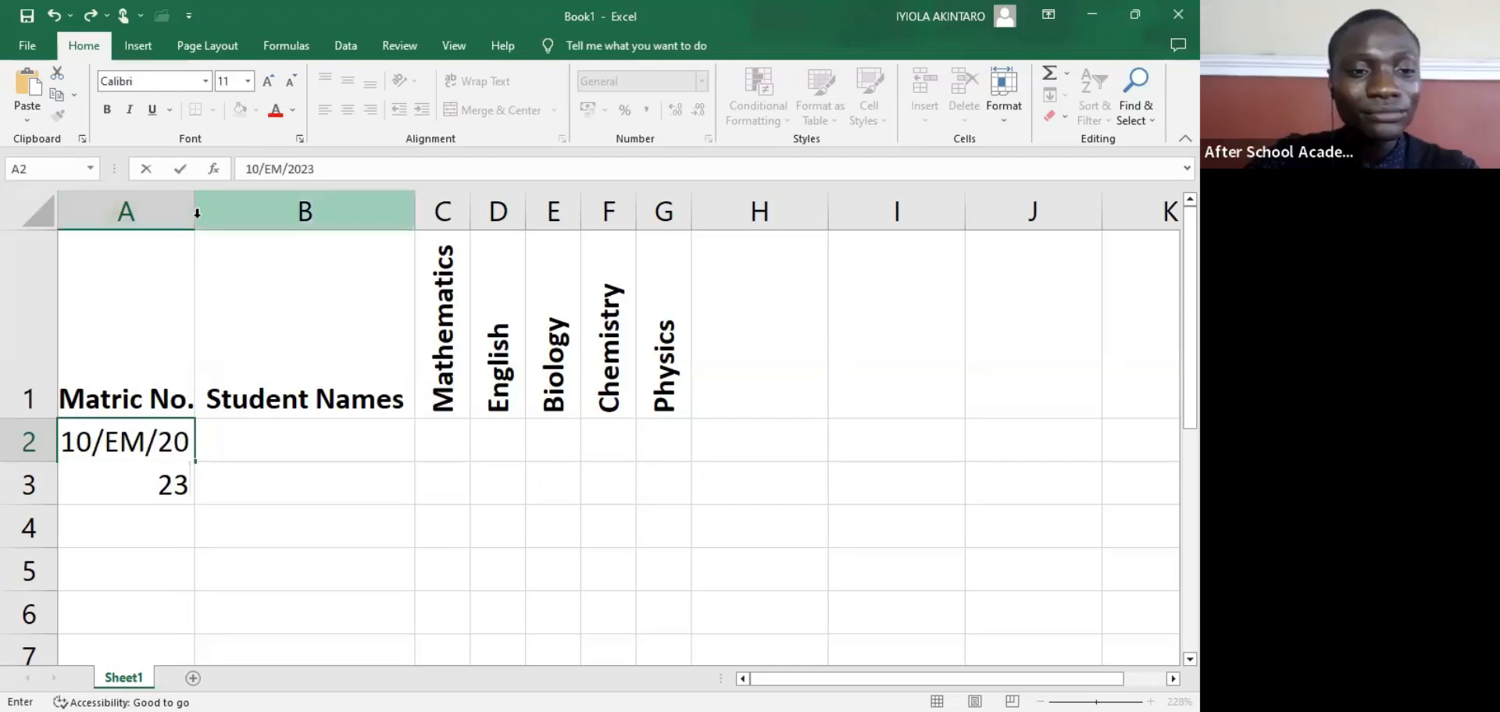
{"action": "key", "text": "ctrl+Return"}
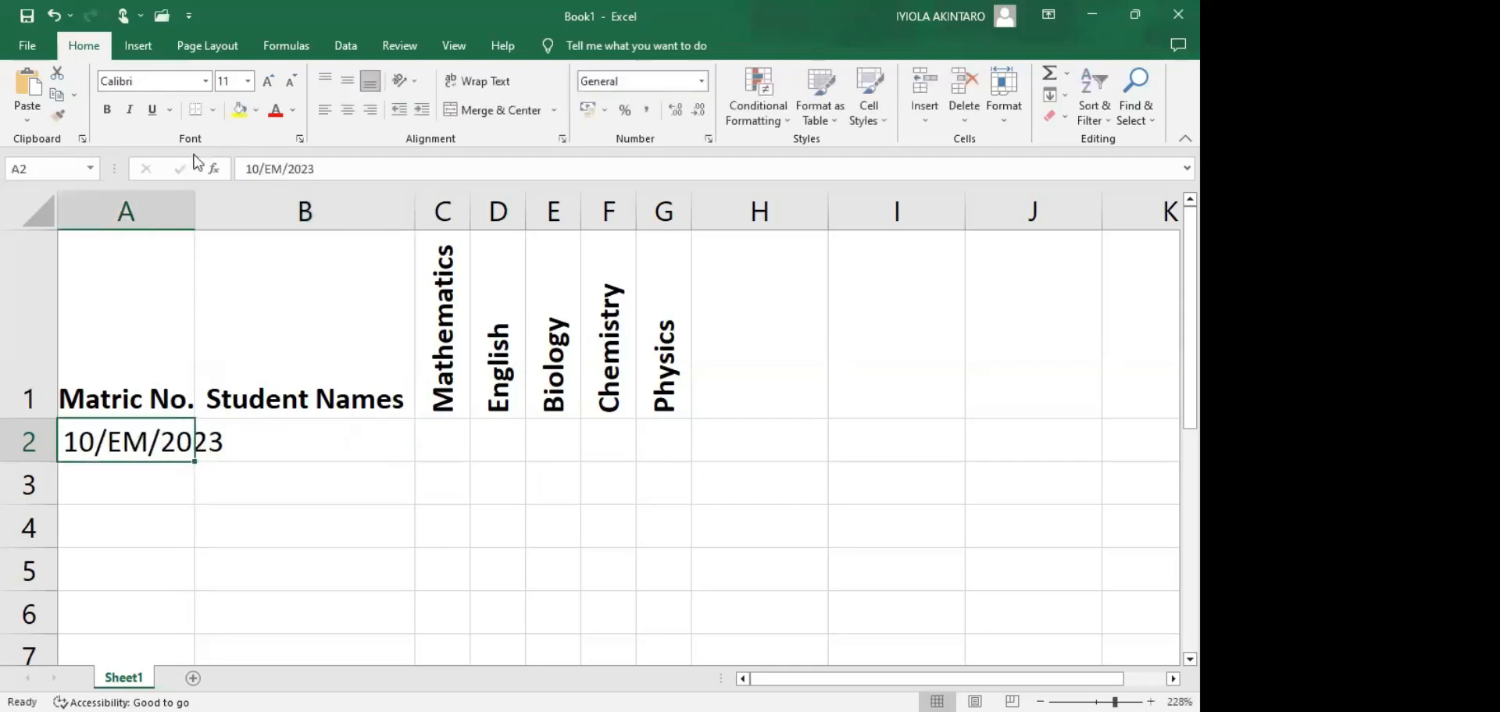
{"action": "double_click", "coordinate": [192, 199]}
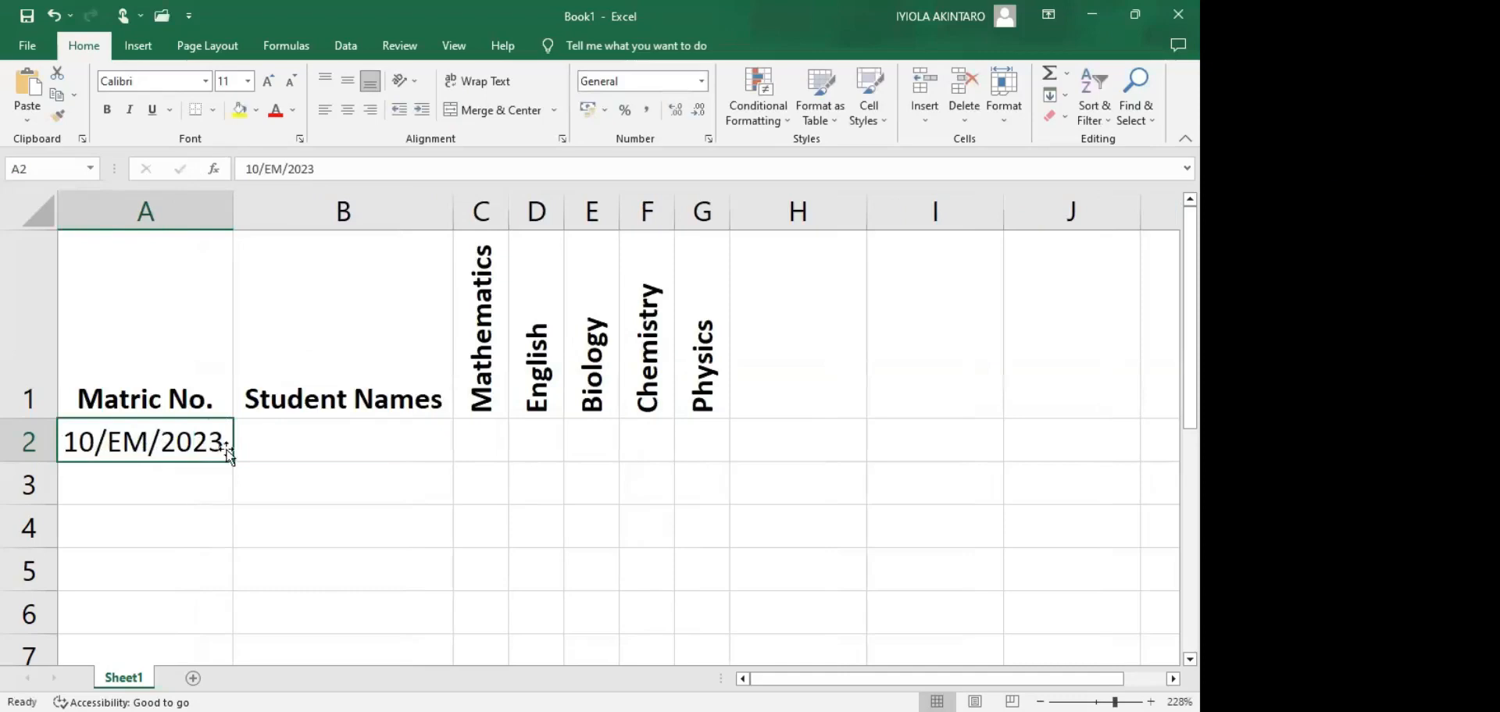
Step: Enter the second and third students' matric numbers in A3 and A4, raising the leading number by one each row
{"action": "left_click", "coordinate": [94, 496]}
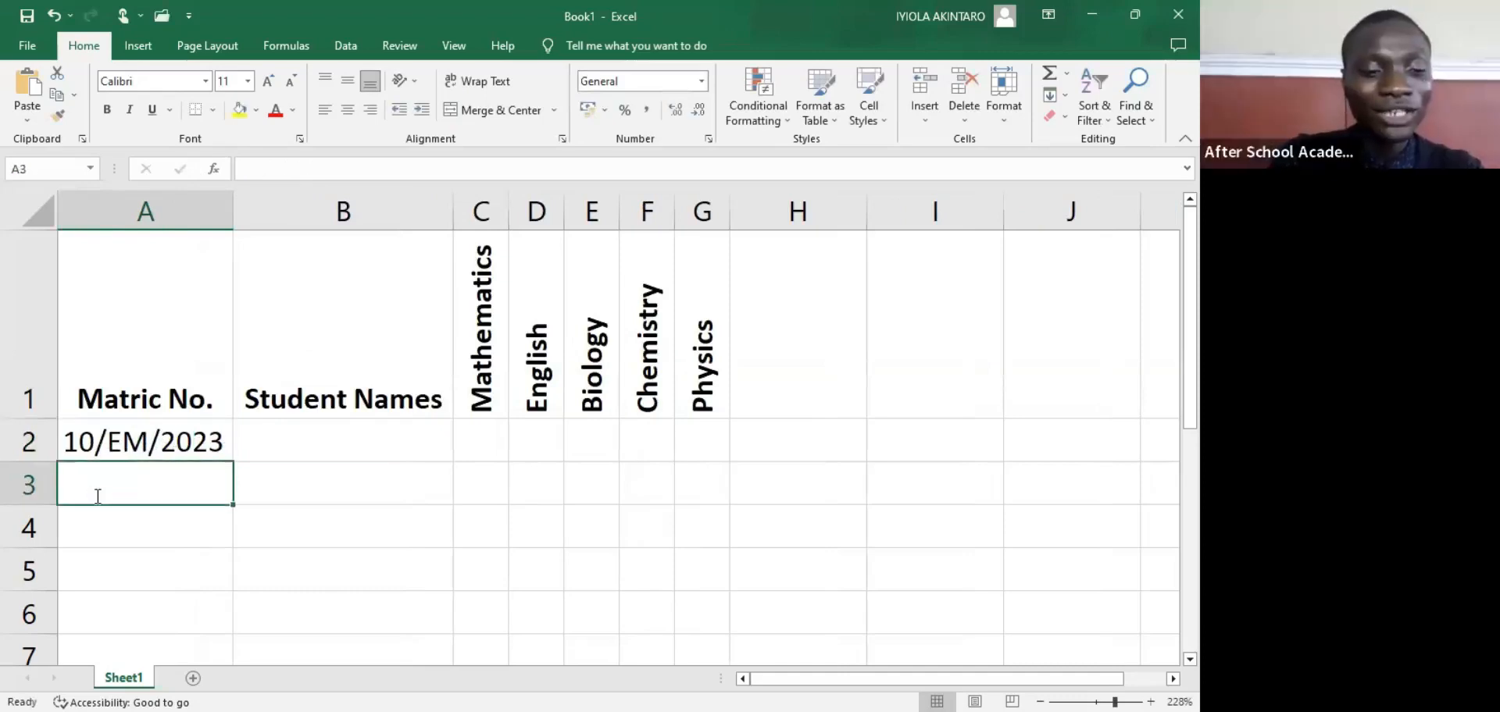
{"action": "type", "text": "11/"}
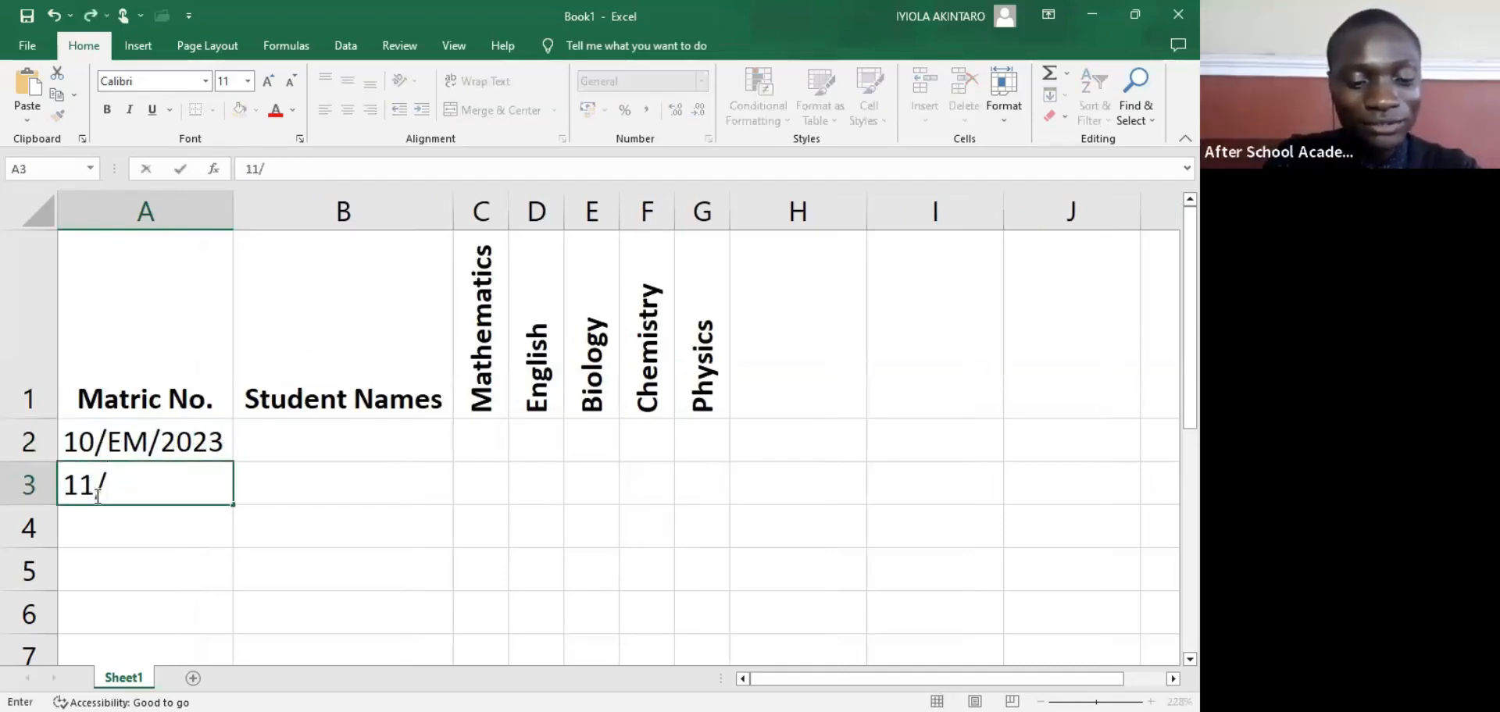
{"action": "type", "text": "EM/2023"}
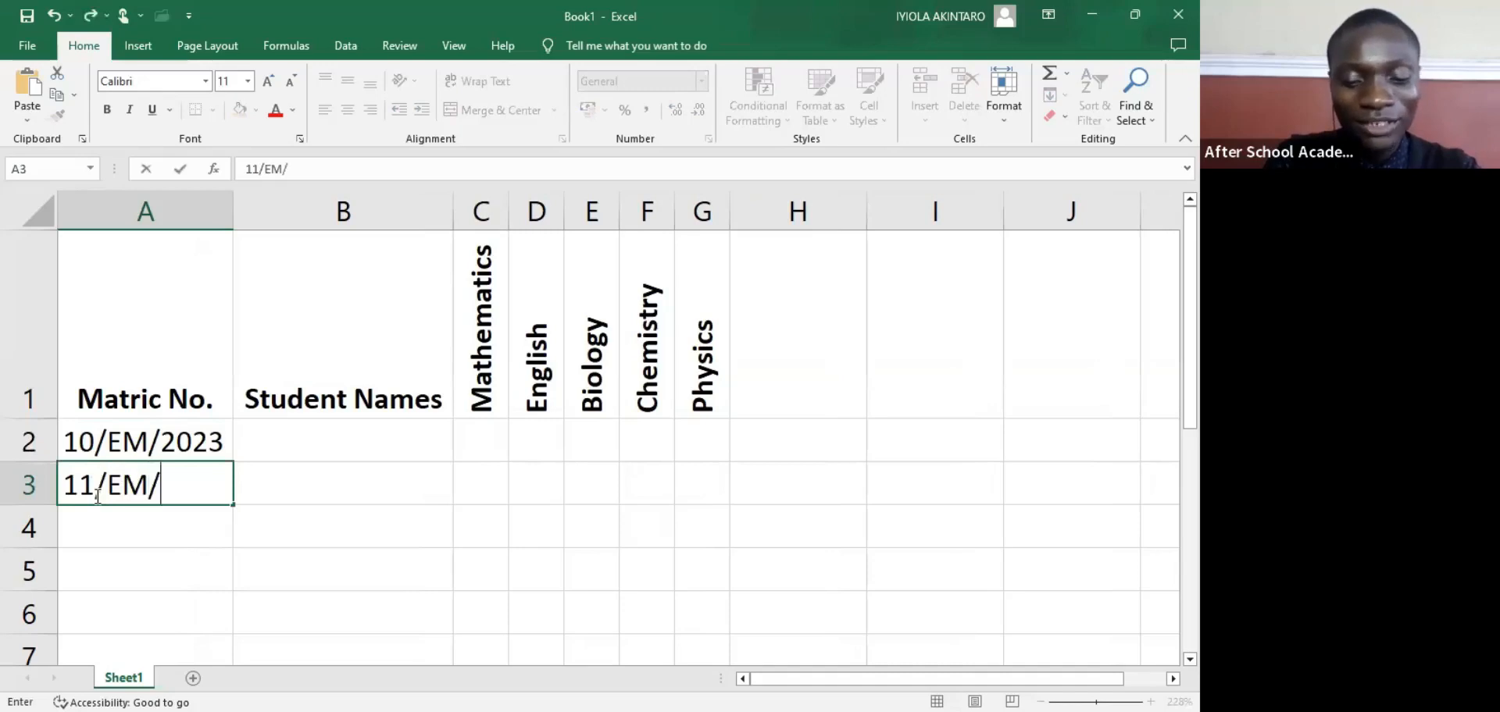
{"action": "key", "text": "Return"}
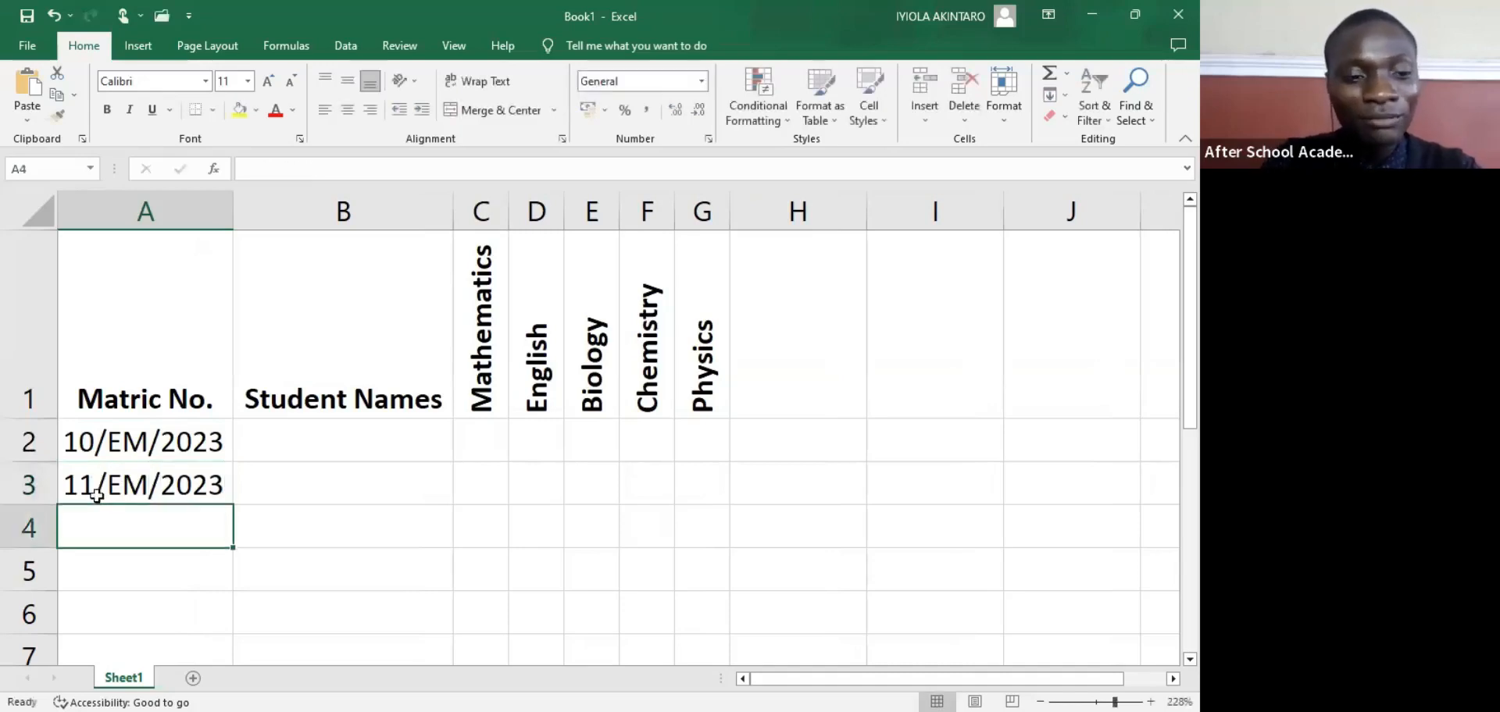
{"action": "type", "text": "12/EM"}
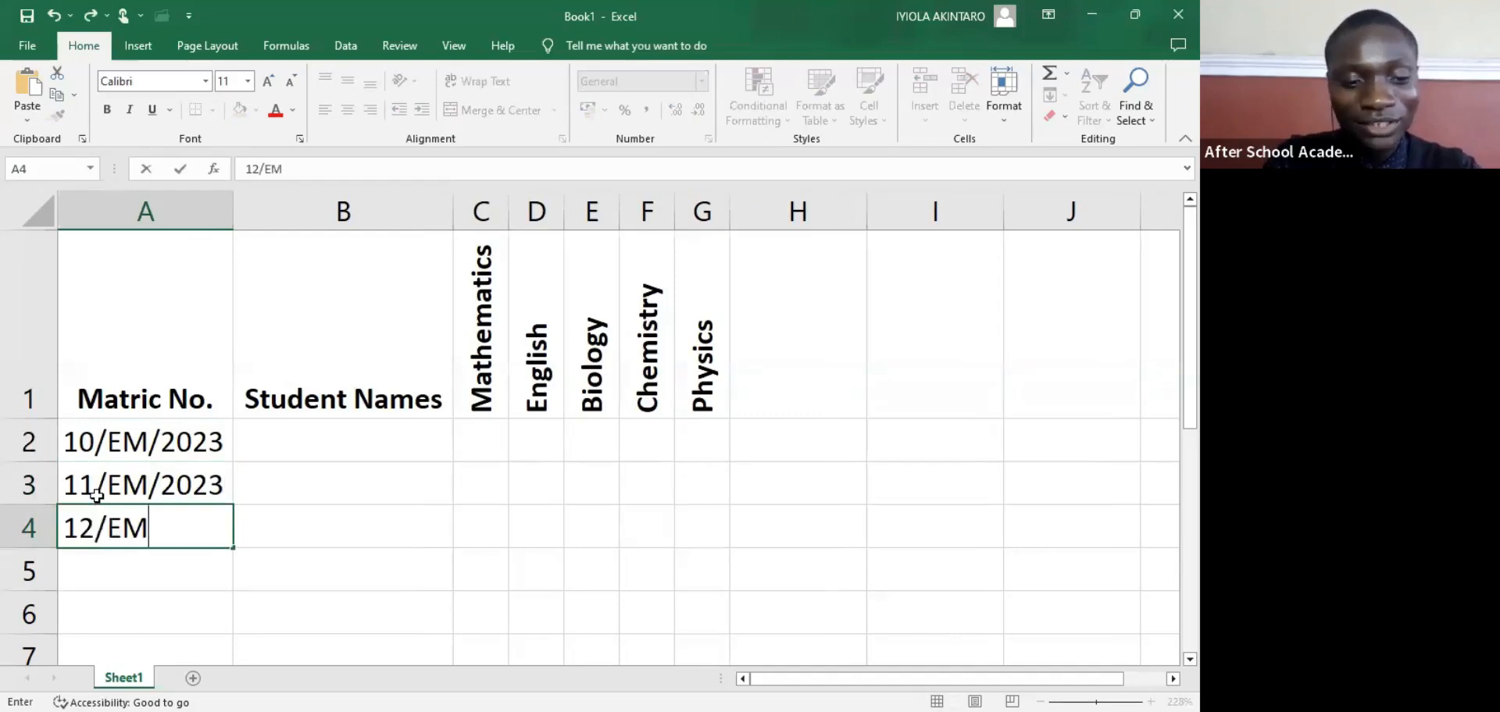
{"action": "type", "text": "/2023"}
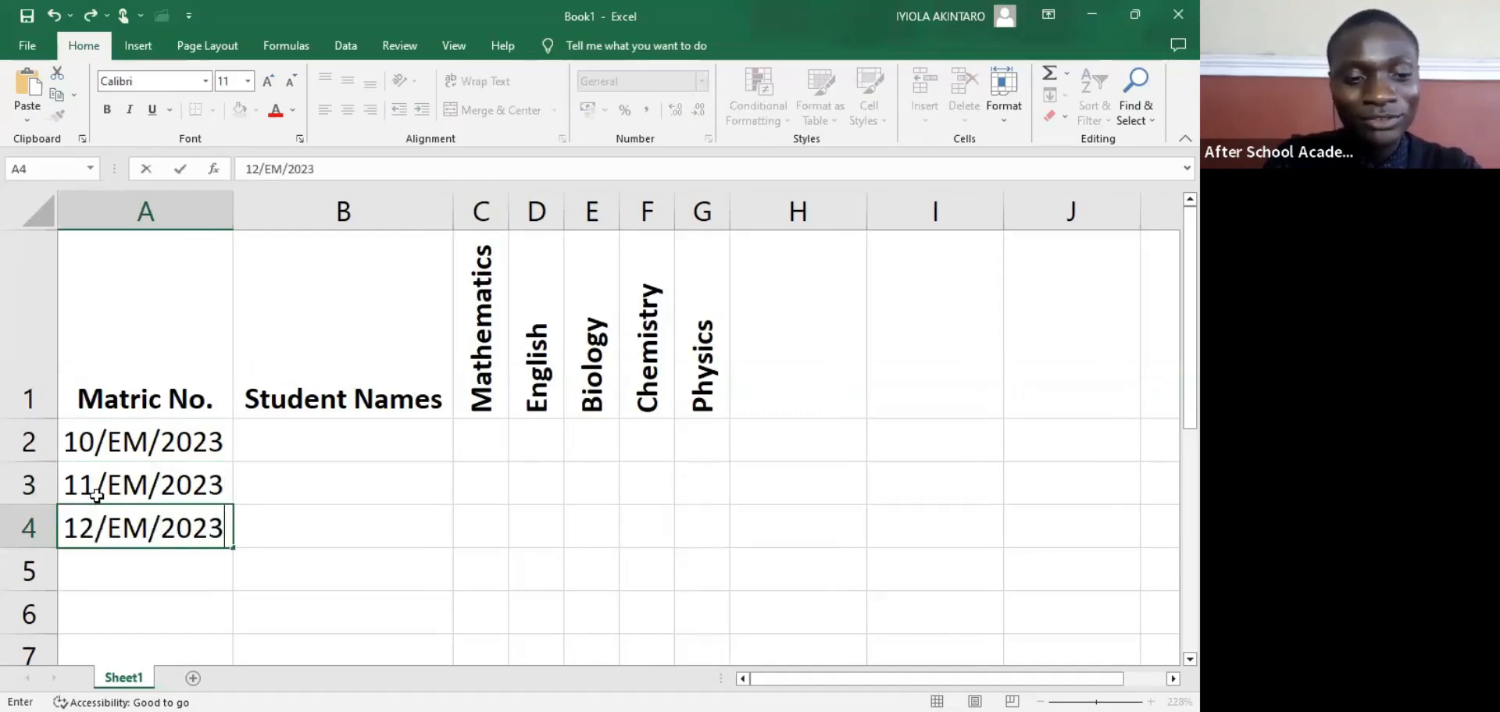
{"action": "key", "text": "Return"}
Step: Continue the matric number sequence in A5:A7 for the fourth to sixth students, using the same slash-separated format
{"action": "type", "text": "13/"}
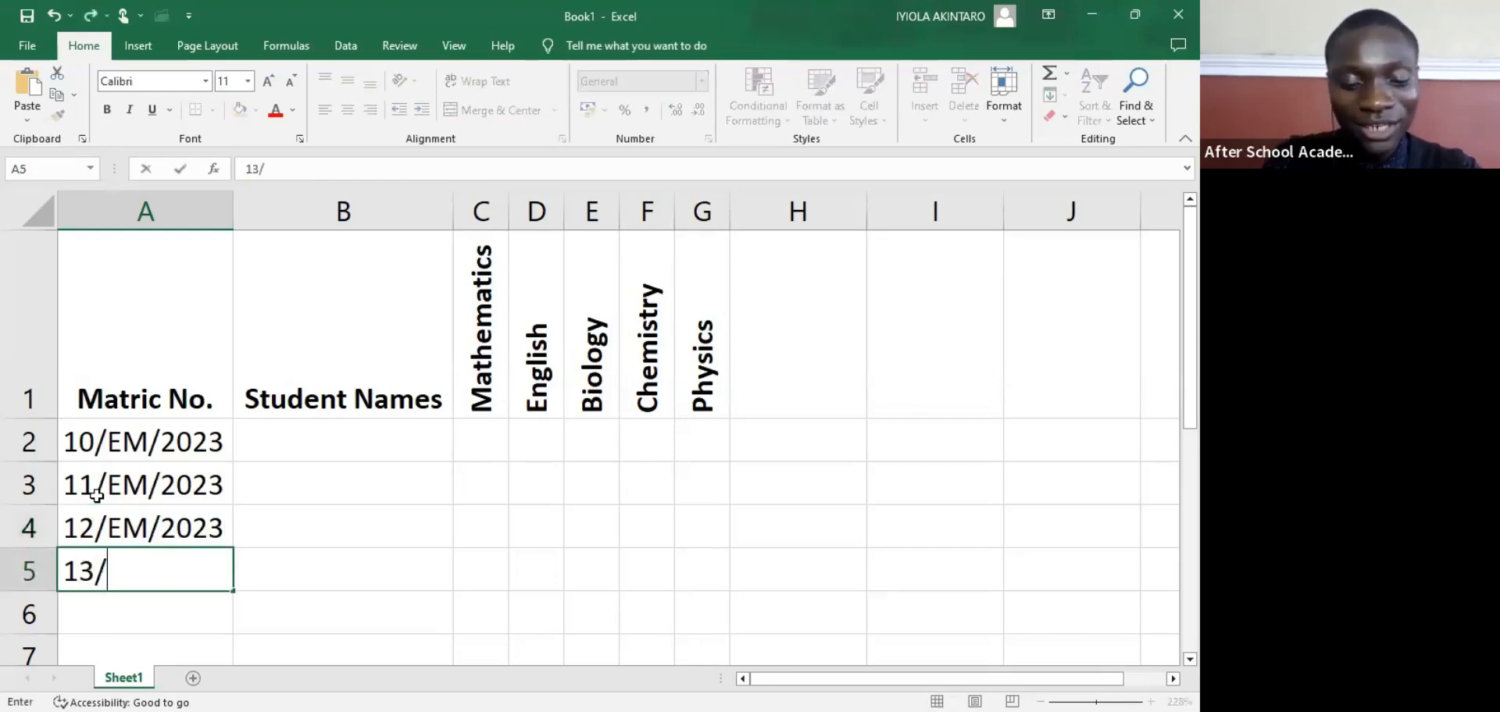
{"action": "type", "text": "EM/2023"}
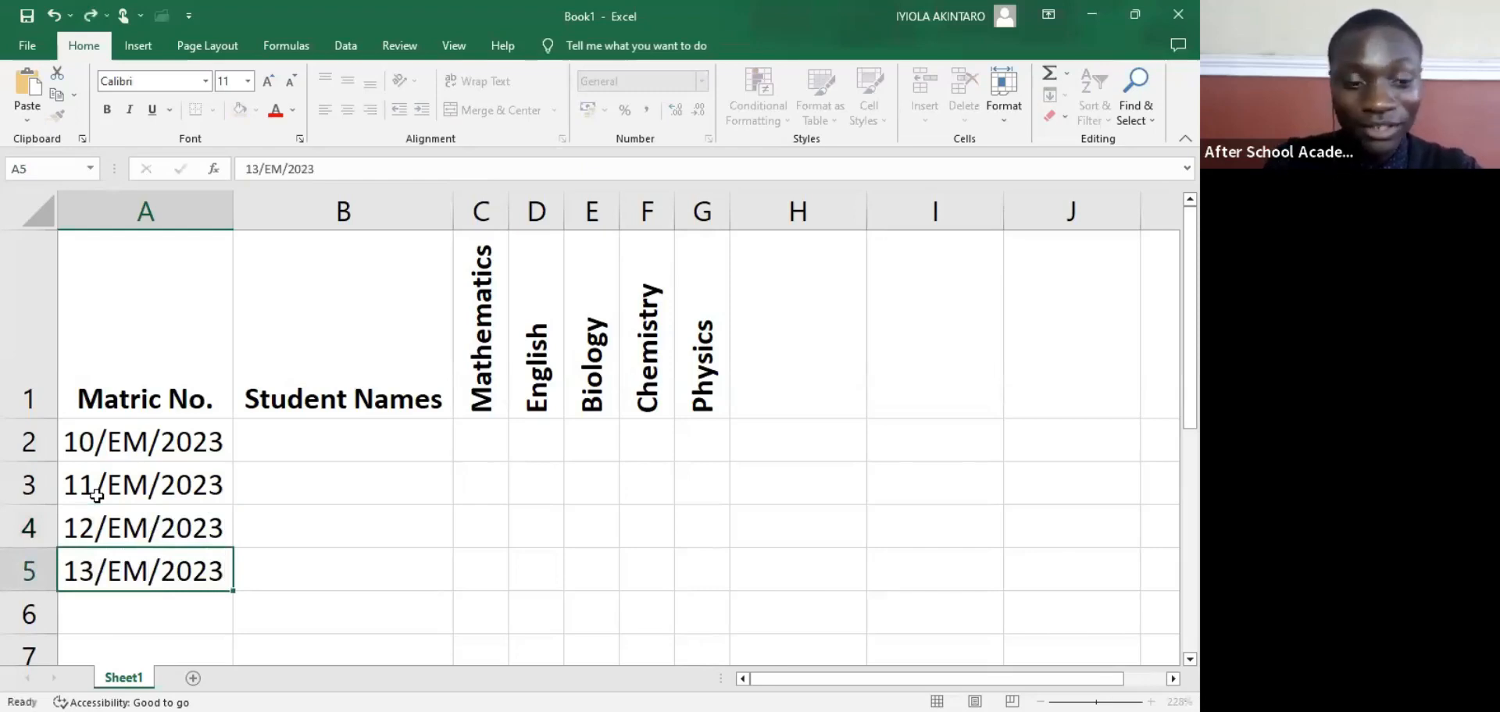
{"action": "key", "text": "Return"}
{"action": "type", "text": "14/EM/2023"}
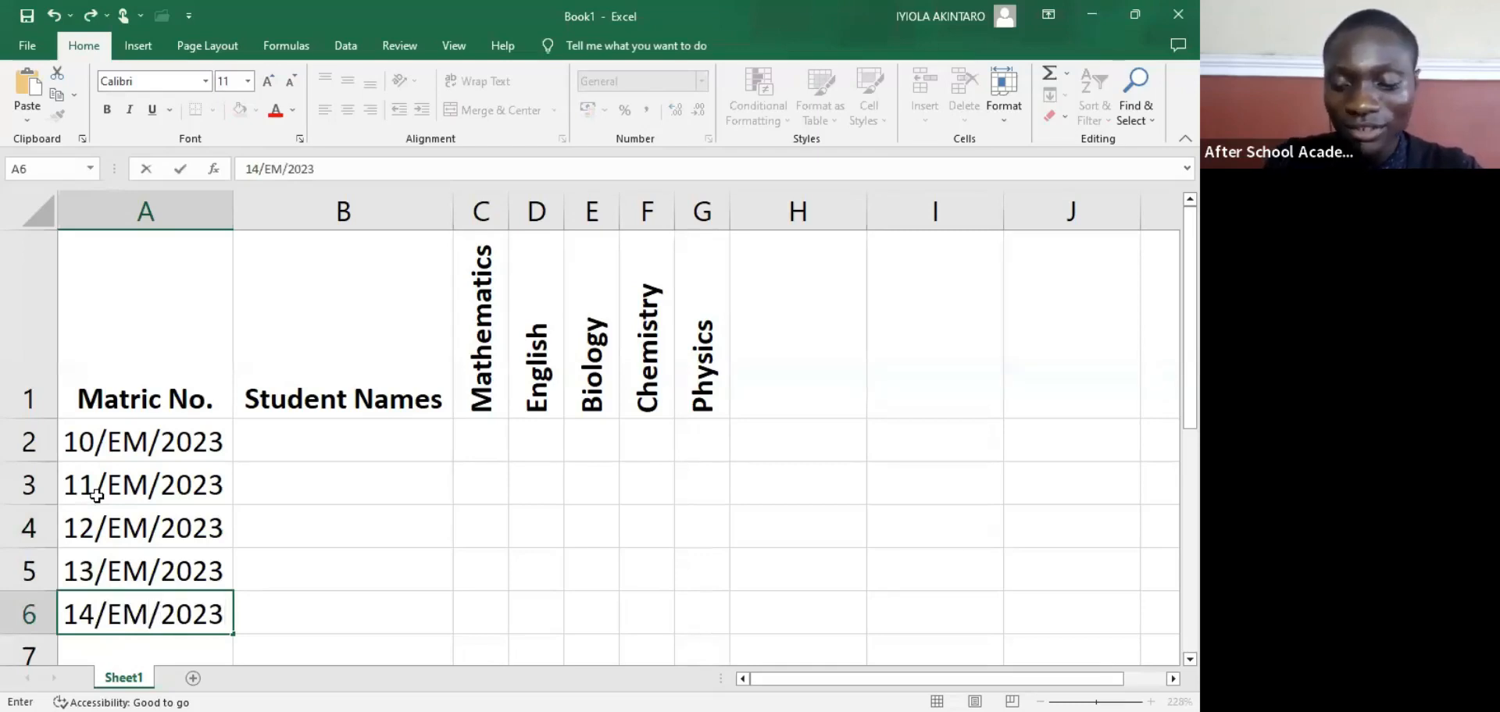
{"action": "key", "text": "Return"}
{"action": "type", "text": "15/EM"}
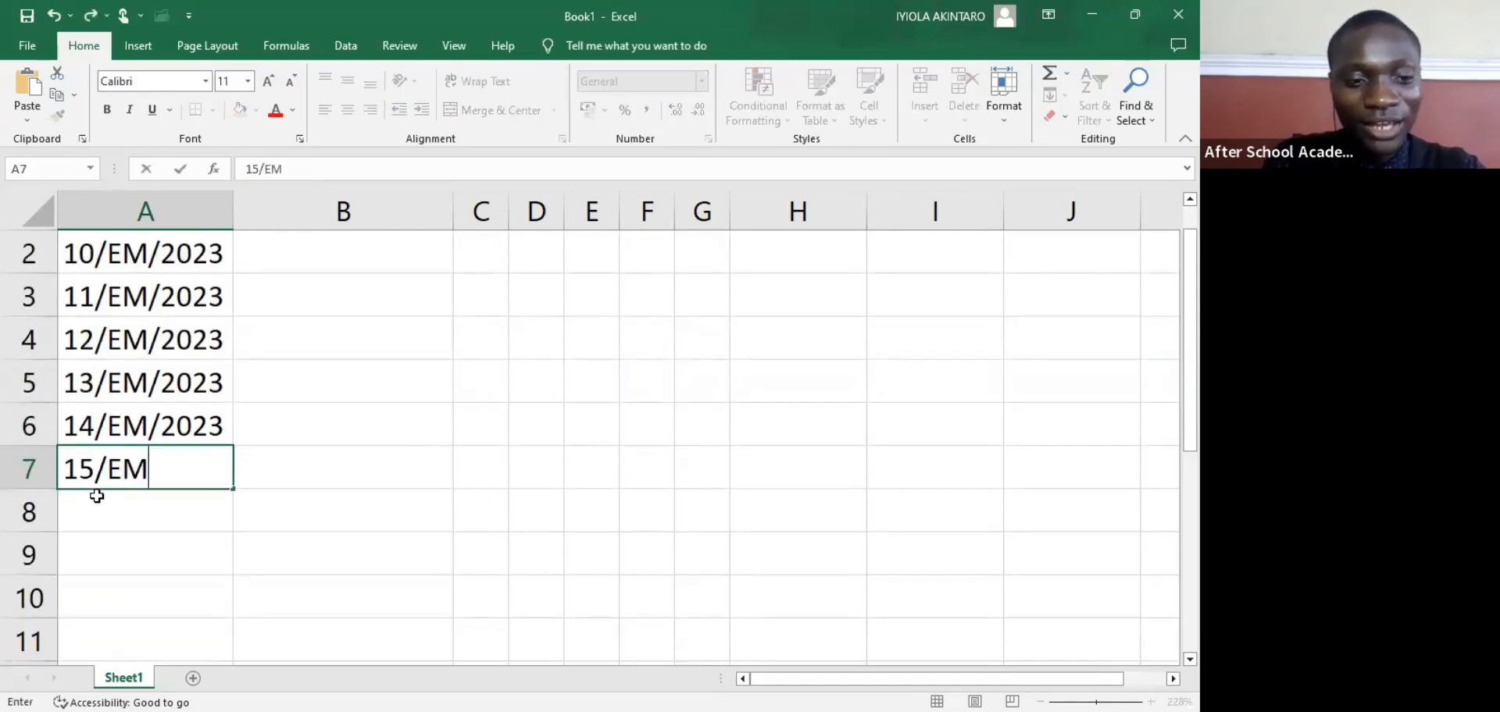
{"action": "type", "text": "/2023"}
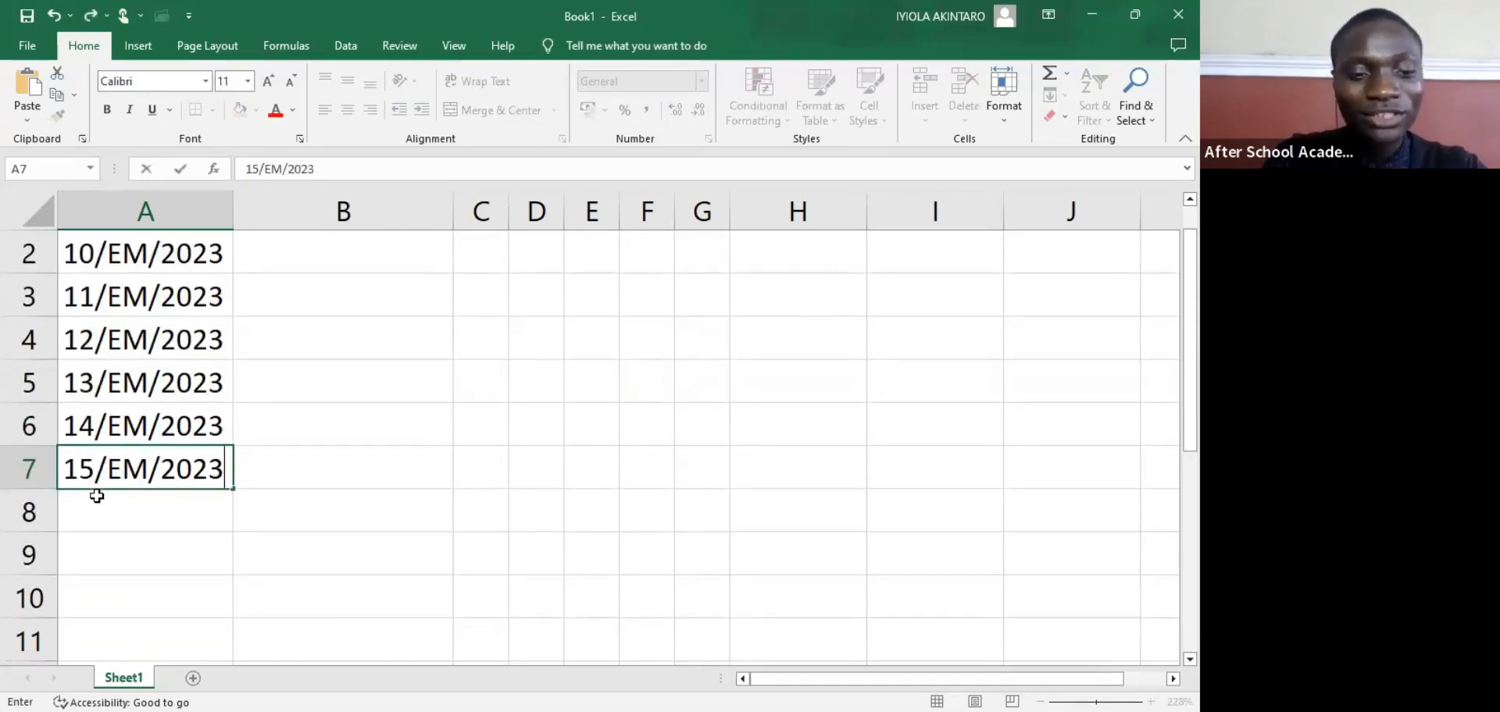
{"action": "scroll", "coordinate": [111, 378], "scroll_direction": "up", "scroll_amount": 1}
{"action": "scroll", "coordinate": [298, 368], "scroll_direction": "down", "scroll_amount": 1}
{"action": "scroll", "coordinate": [297, 369], "scroll_direction": "up", "scroll_amount": 1}
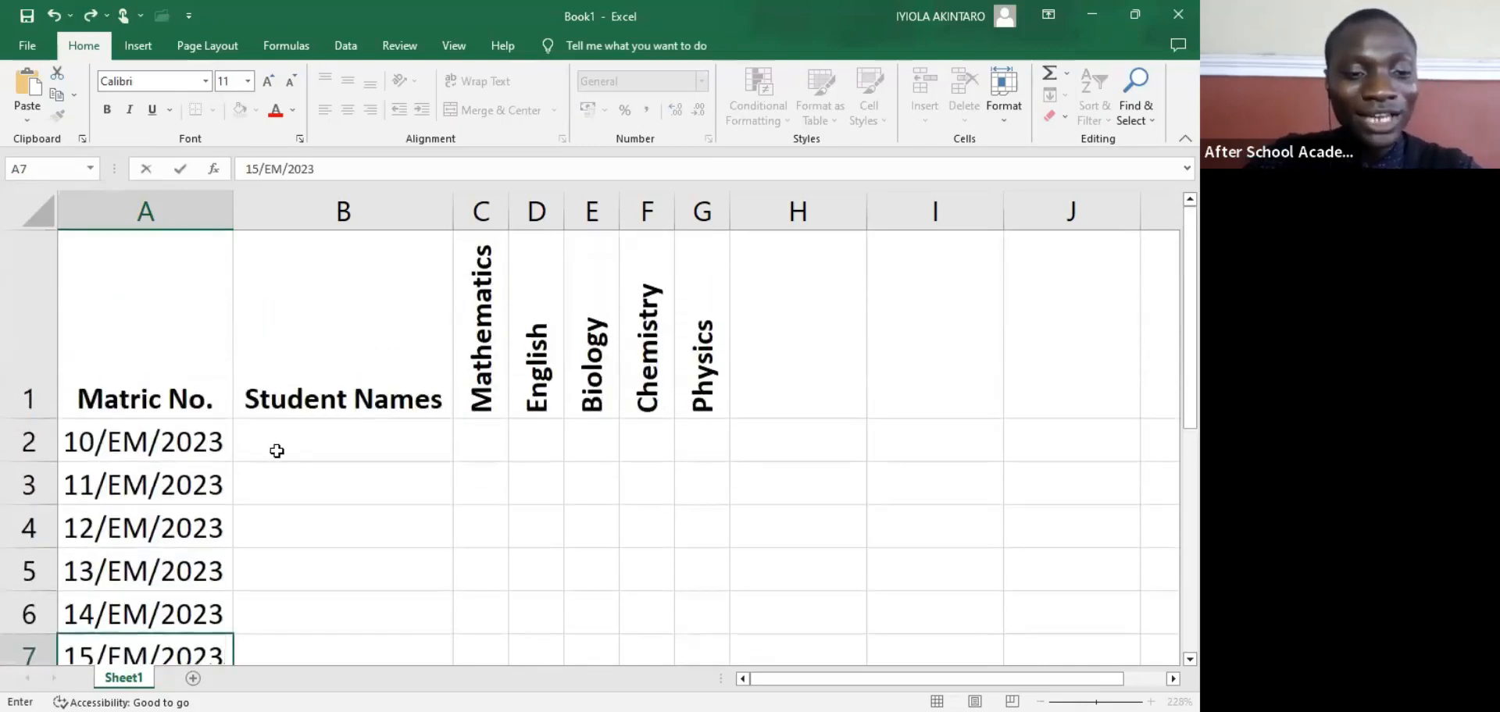
Step: Enter "Student 001" in B2 as the first entry under Student Names
{"action": "left_click", "coordinate": [274, 449]}
{"action": "scroll", "coordinate": [172, 451], "scroll_direction": "down", "scroll_amount": 1}
{"action": "scroll", "coordinate": [174, 452], "scroll_direction": "up", "scroll_amount": 1}
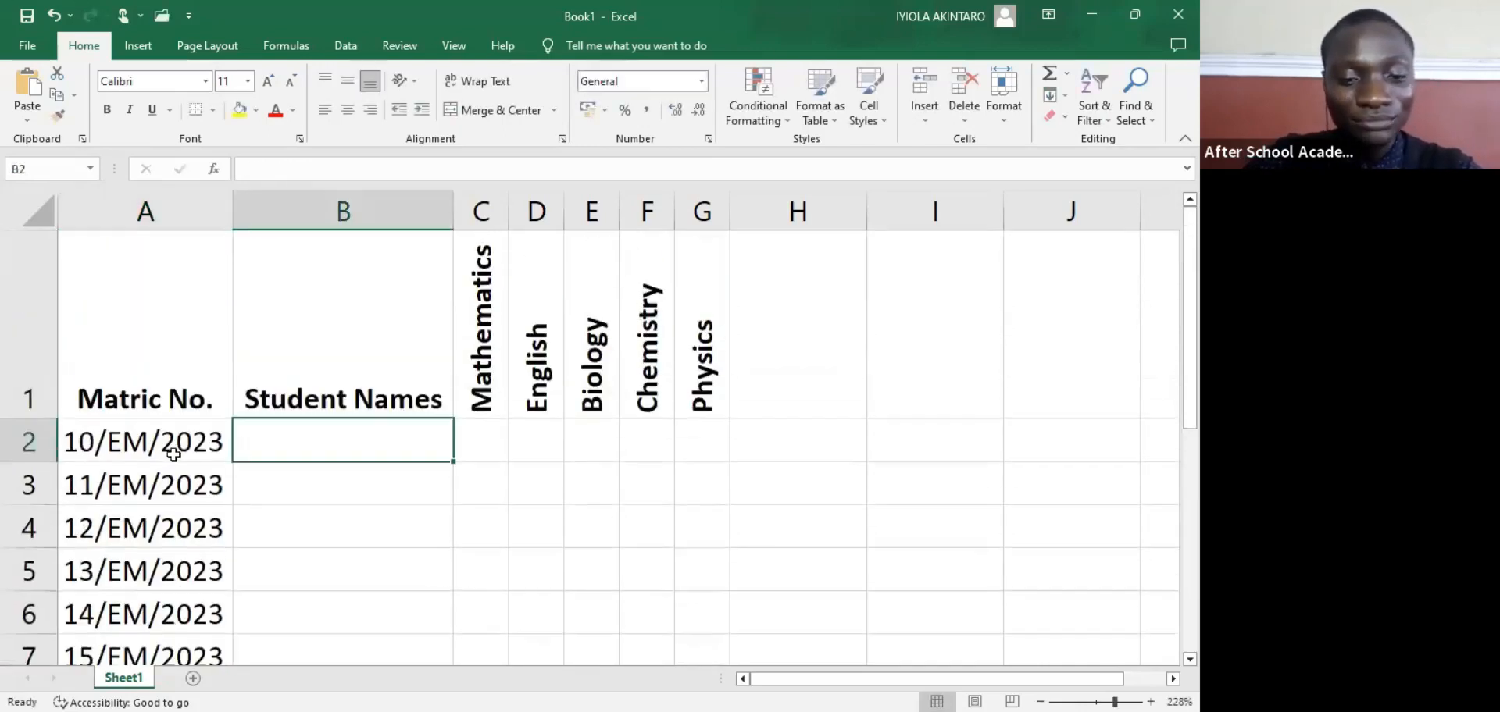
{"action": "left_click_drag", "start_coordinate": [1171, 364], "coordinate": [1170, 379]}
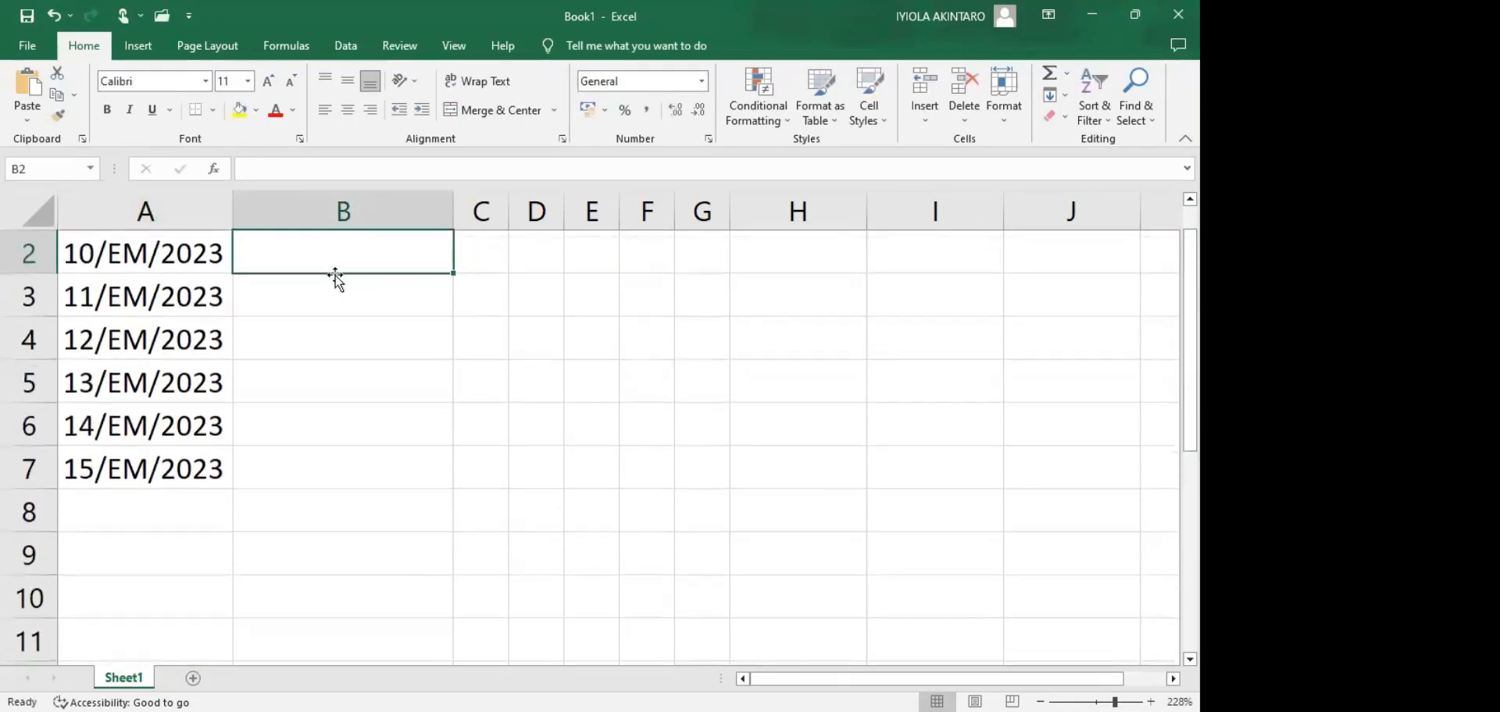
{"action": "scroll", "coordinate": [335, 280], "scroll_direction": "up", "scroll_amount": 1}
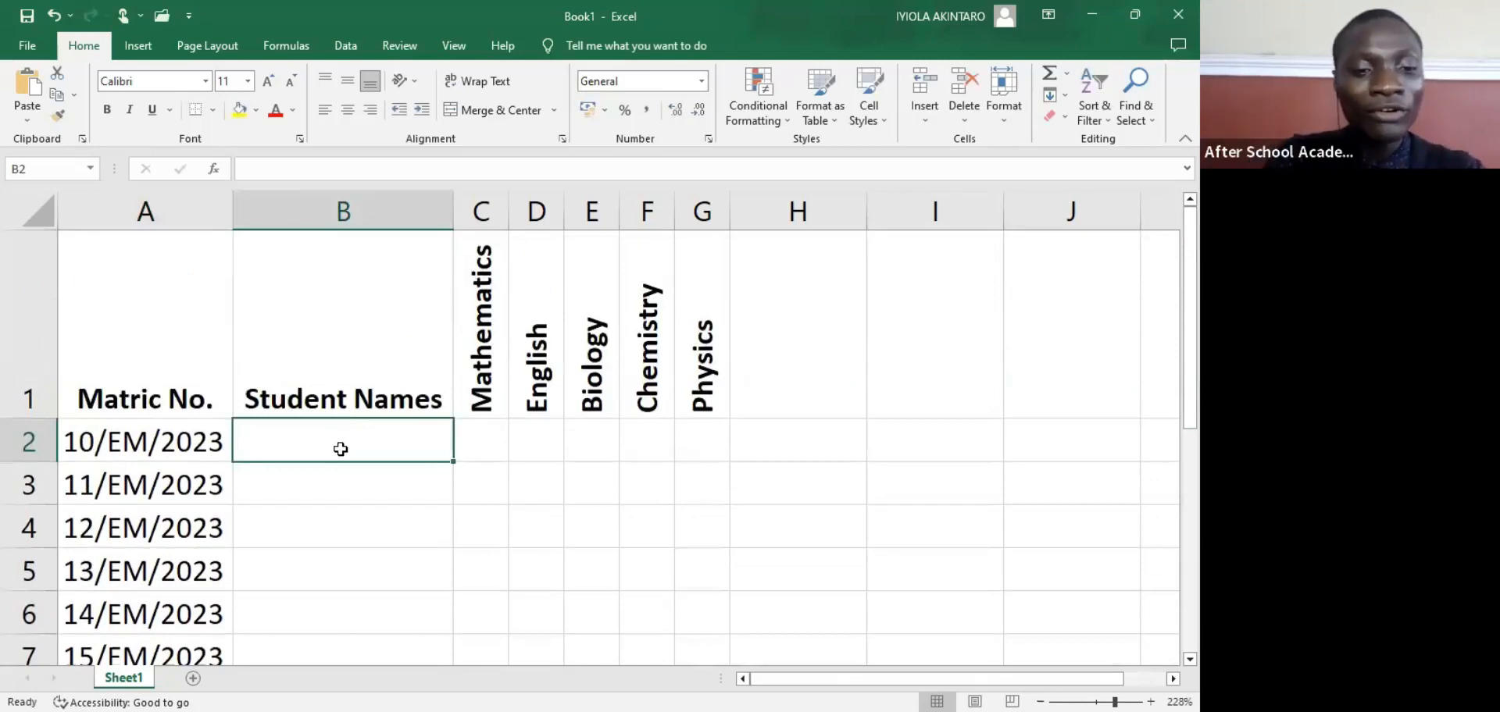
{"action": "type", "text": "s"}
{"action": "key", "text": "BackSpace"}
{"action": "type", "text": "sTUD"}
{"action": "key", "text": "BackSpace"}
{"action": "key", "text": "BackSpace"}
{"action": "key", "text": "BackSpace"}
{"action": "key", "text": "BackSpace"}
{"action": "type", "text": "Student "}
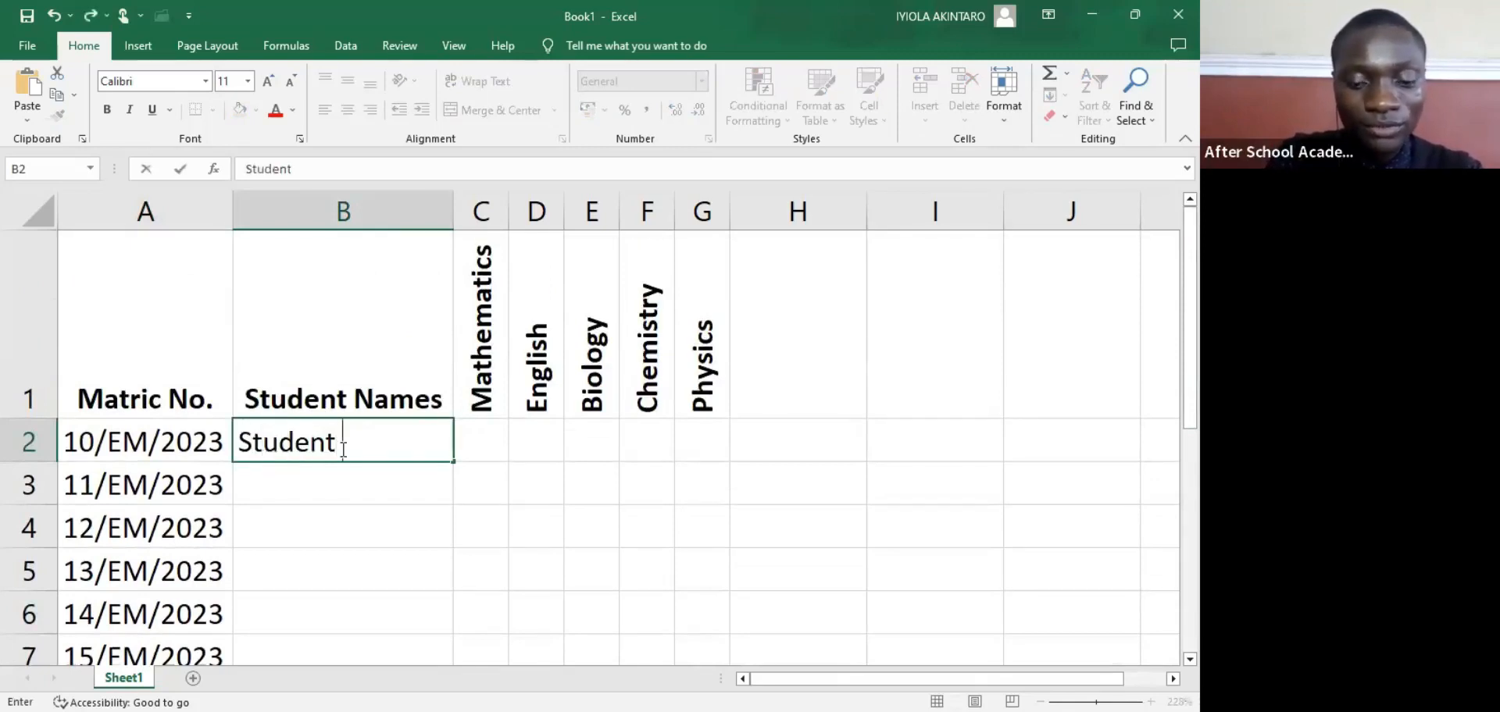
{"action": "type", "text": "001"}
{"action": "key", "text": "Return"}
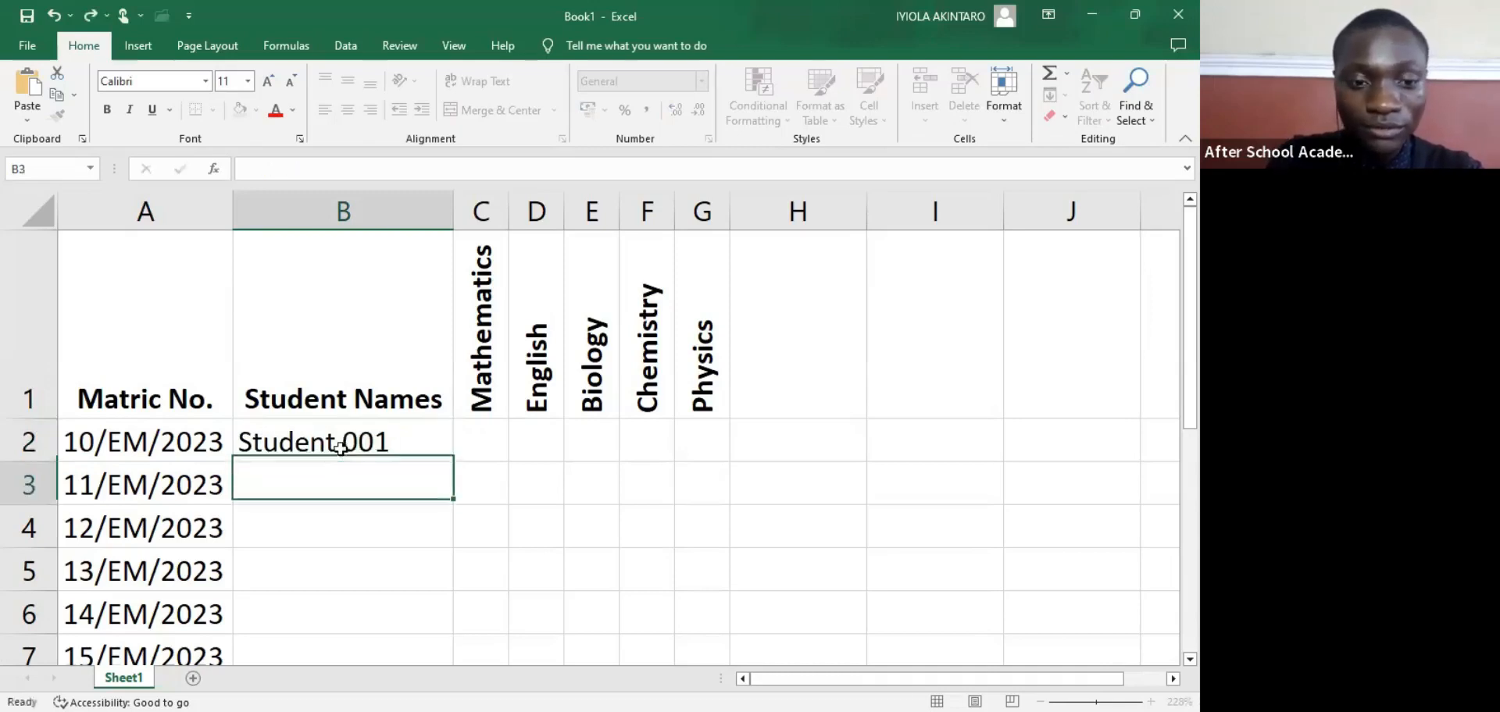
Step: Enter "Student 002" in B3 as the second student's name
{"action": "type", "text": "Syud"}
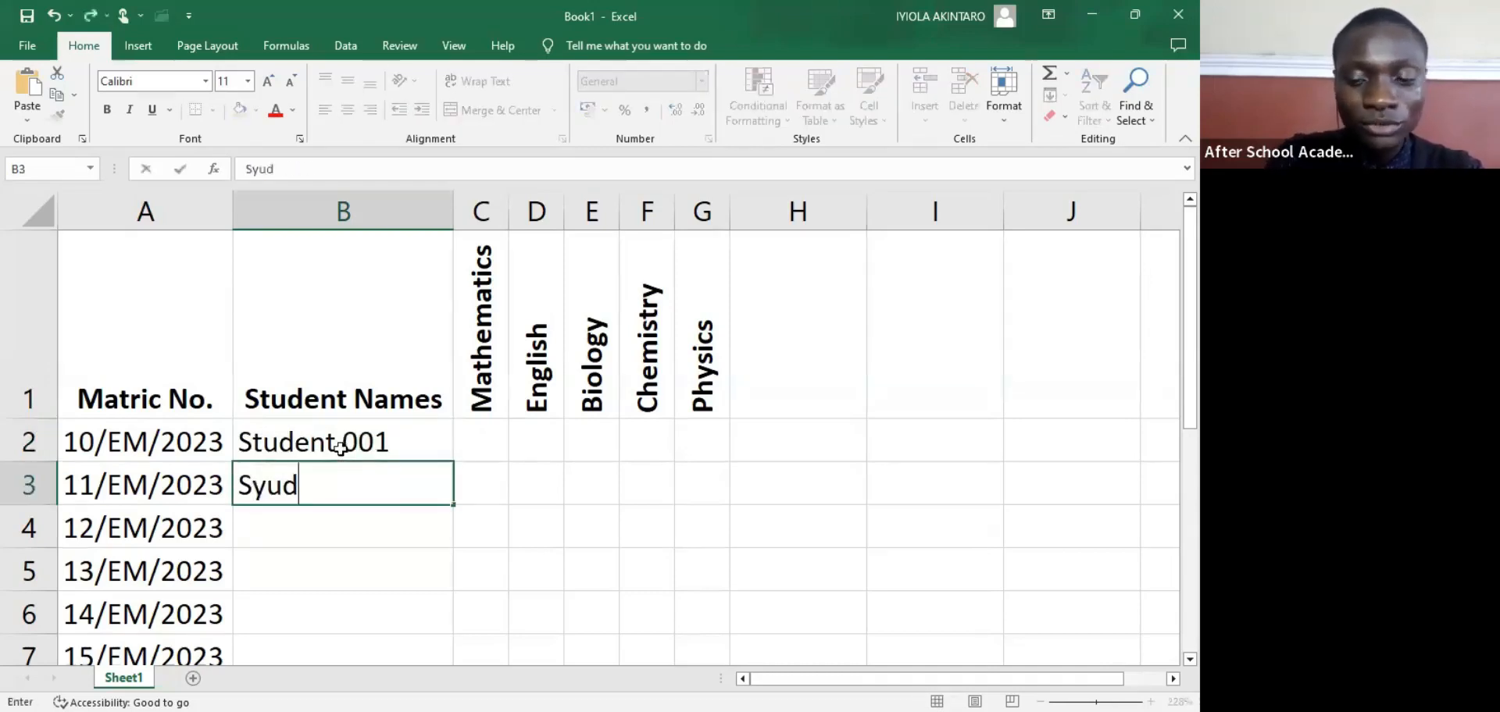
{"action": "key", "text": "BackSpace"}
{"action": "key", "text": "BackSpace"}
{"action": "key", "text": "BackSpace"}
{"action": "type", "text": "tudent "}
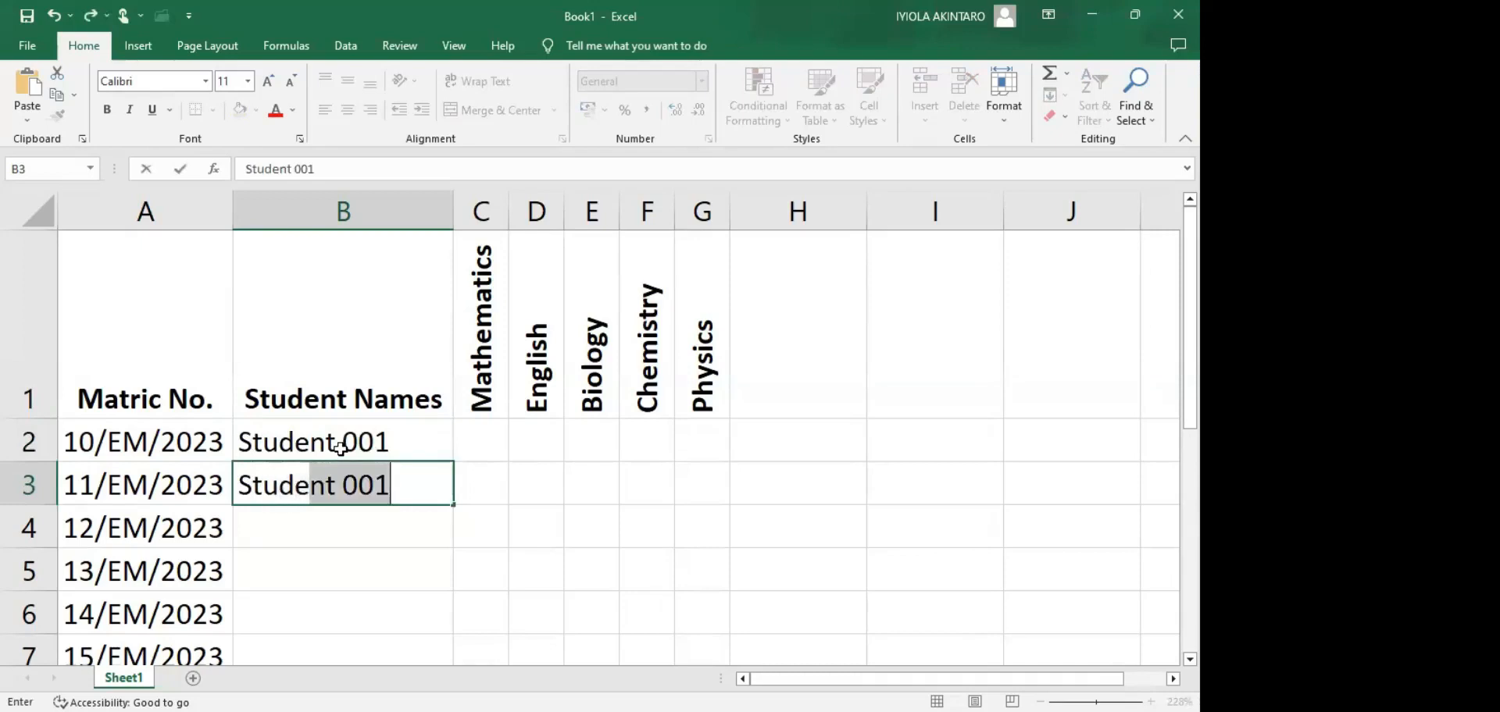
{"action": "type", "text": "002"}
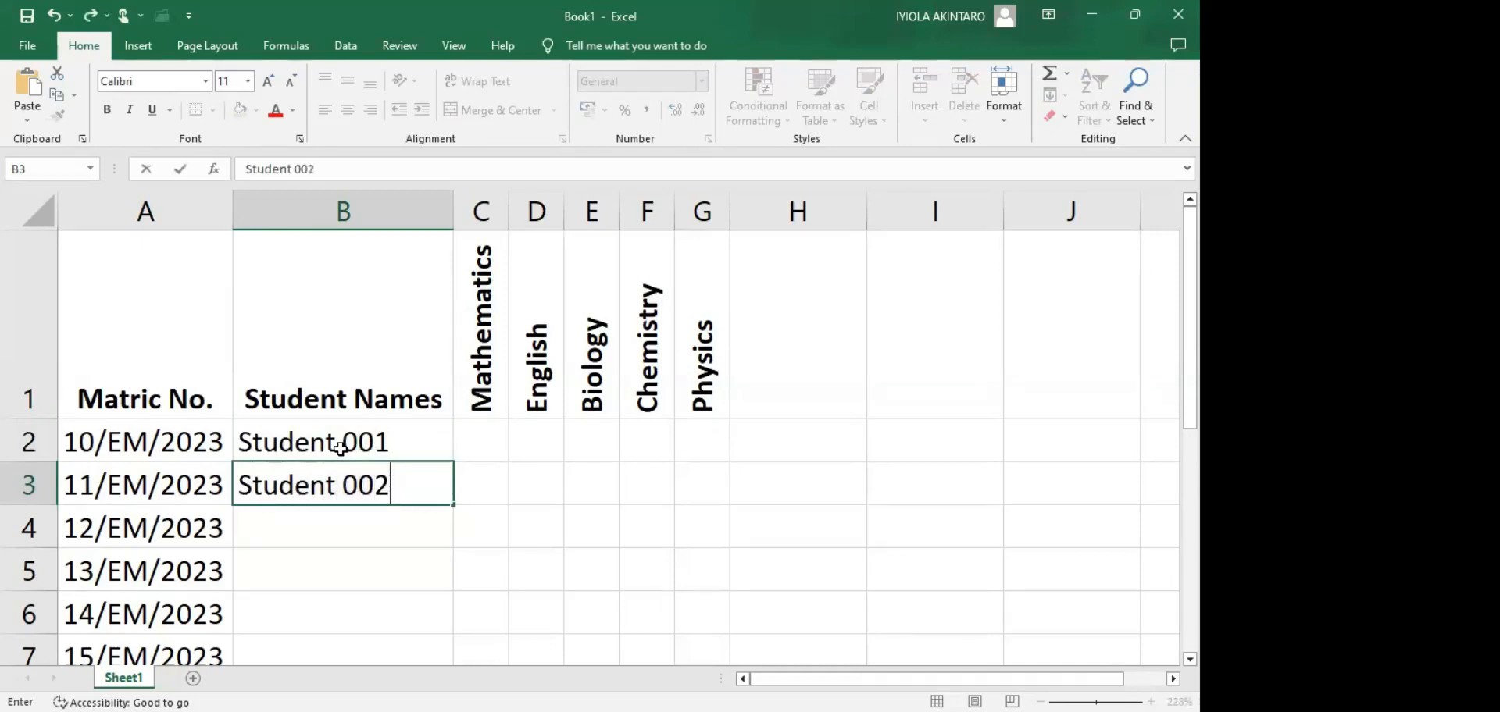
{"action": "key", "text": "Return"}
Step: Continue the student names with "Student 003" in B4 and "Student 004" in B5
{"action": "type", "text": "St"}
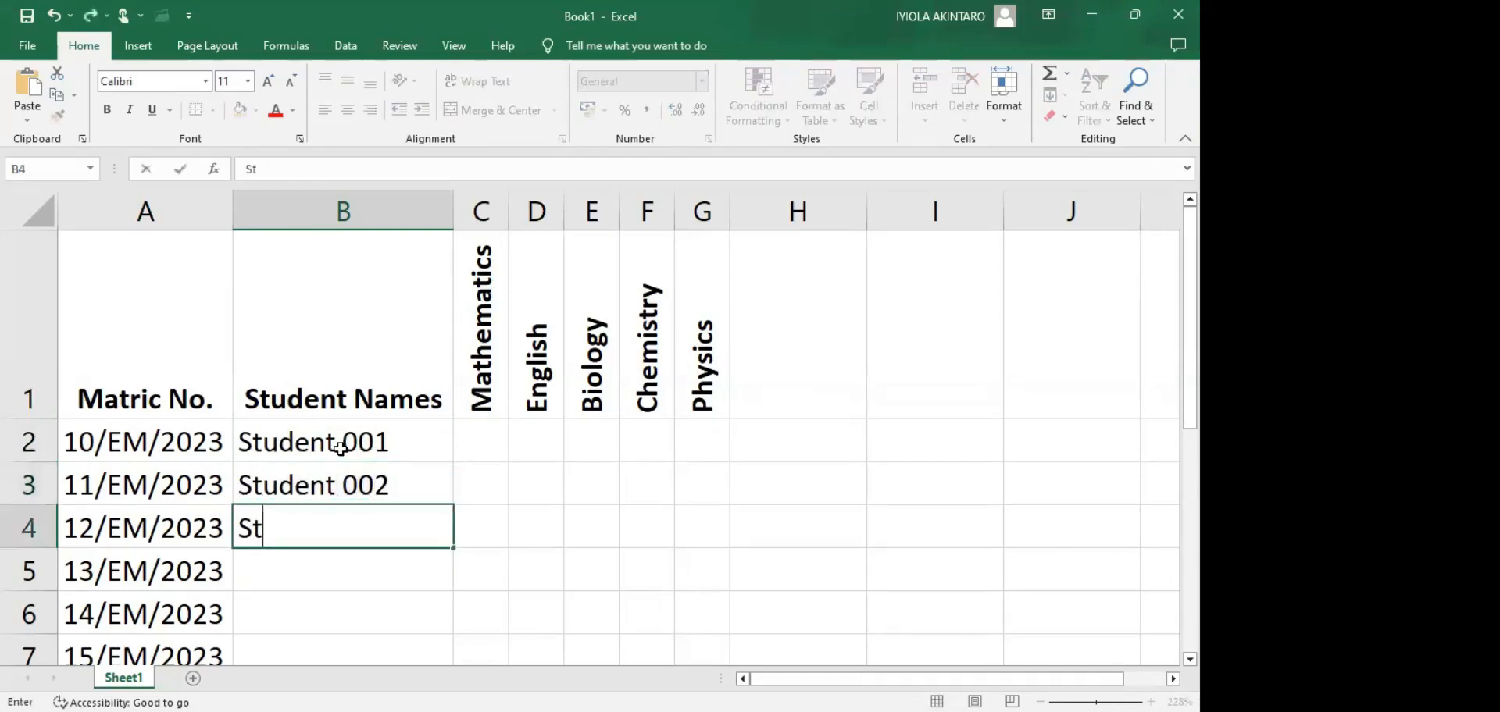
{"action": "type", "text": "udent 003"}
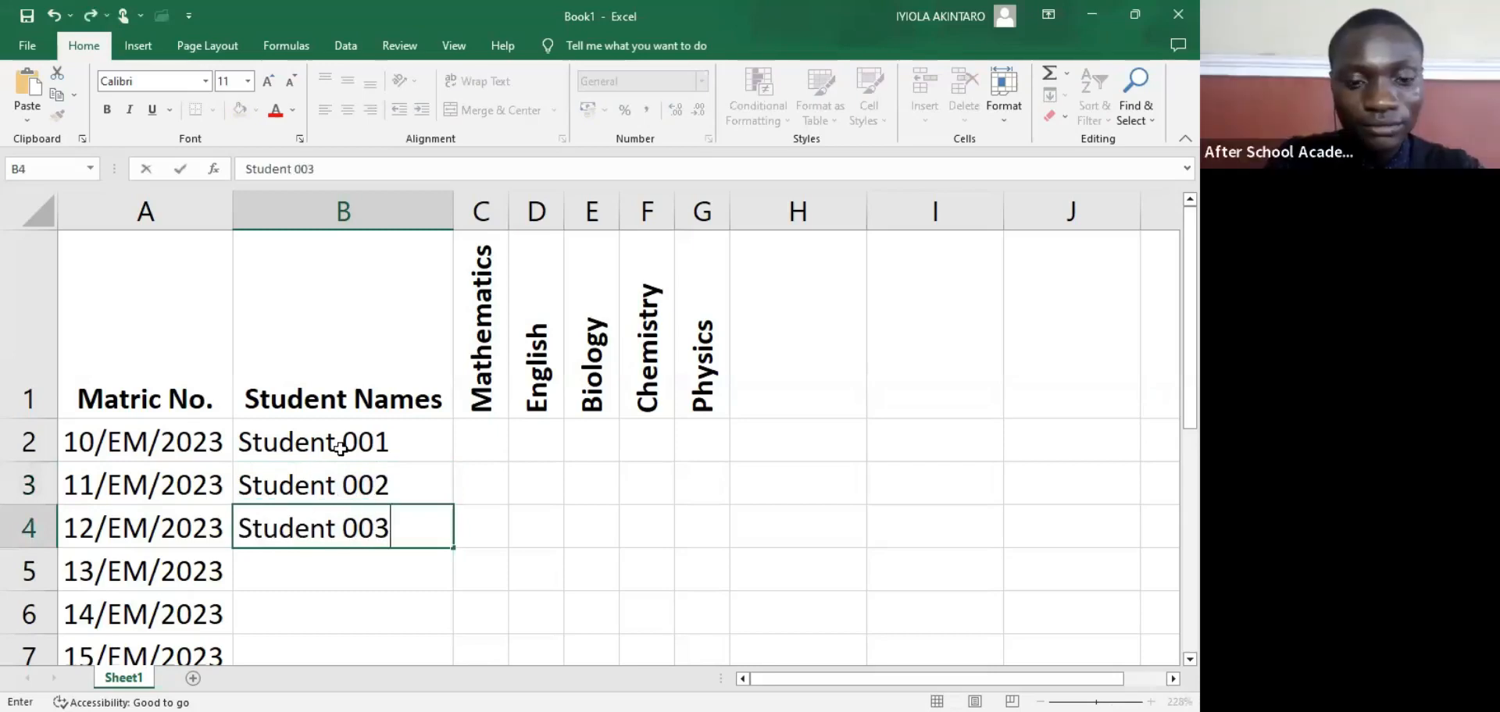
{"action": "key", "text": "Return"}
{"action": "type", "text": "Stude"}
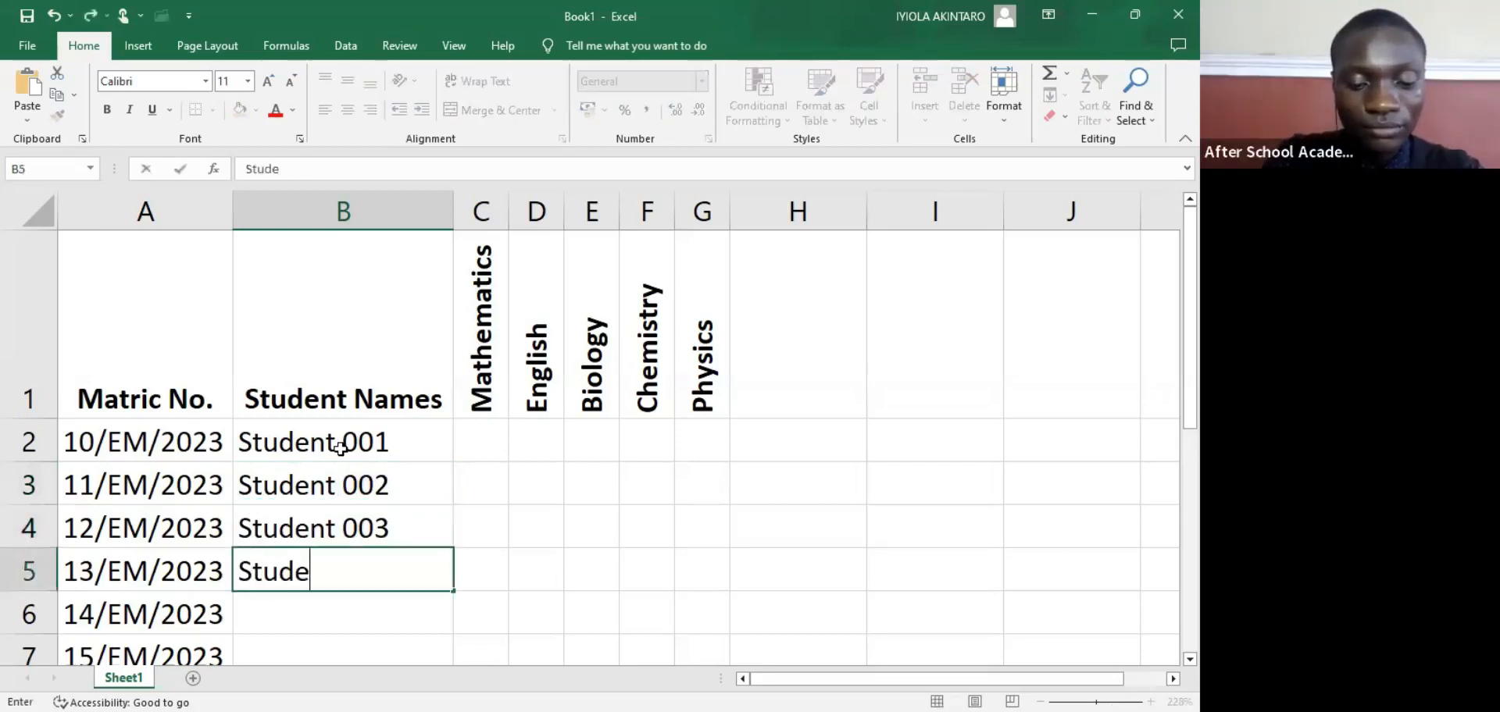
{"action": "type", "text": "nt 004"}
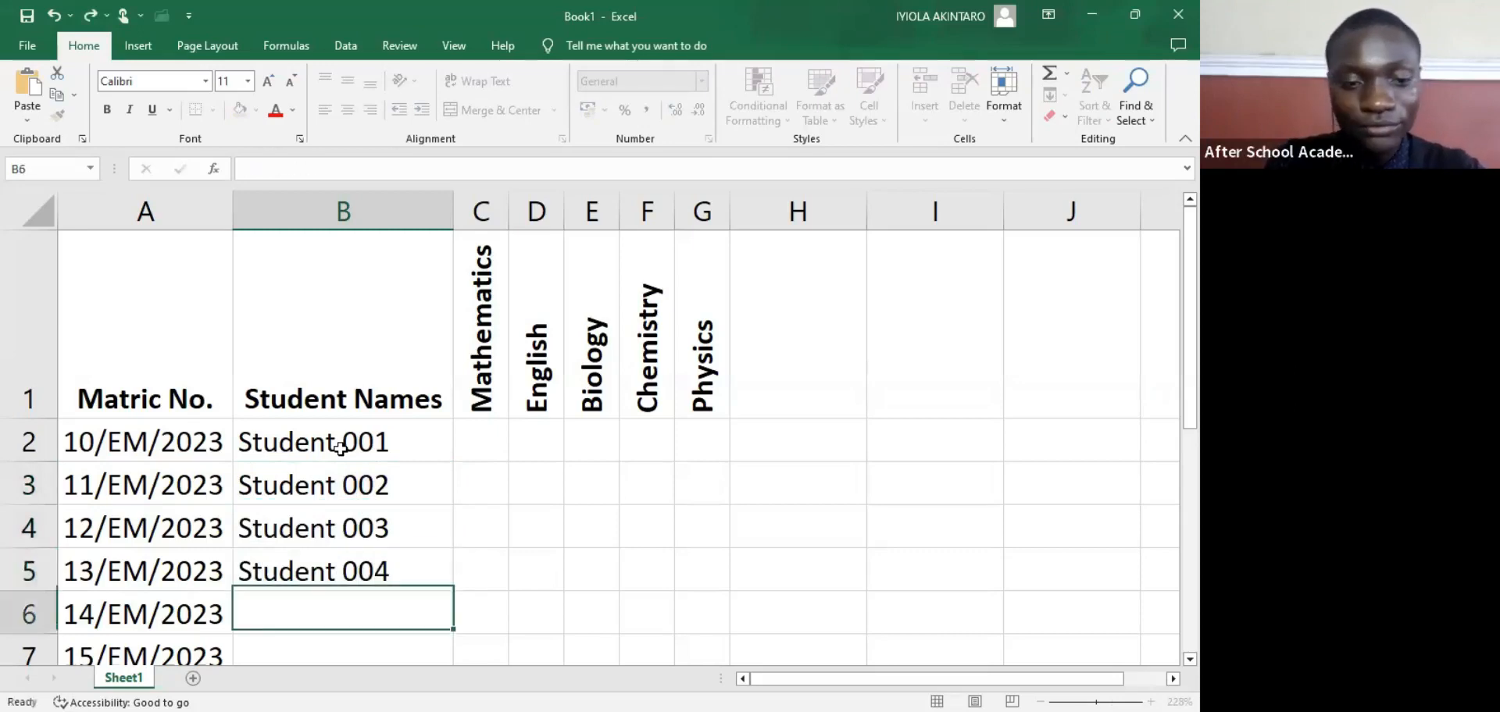
{"action": "key", "text": "Return"}
Step: Complete the student names with "Student 005" in B6 and "Student 006" in B7
{"action": "type", "text": "St"}
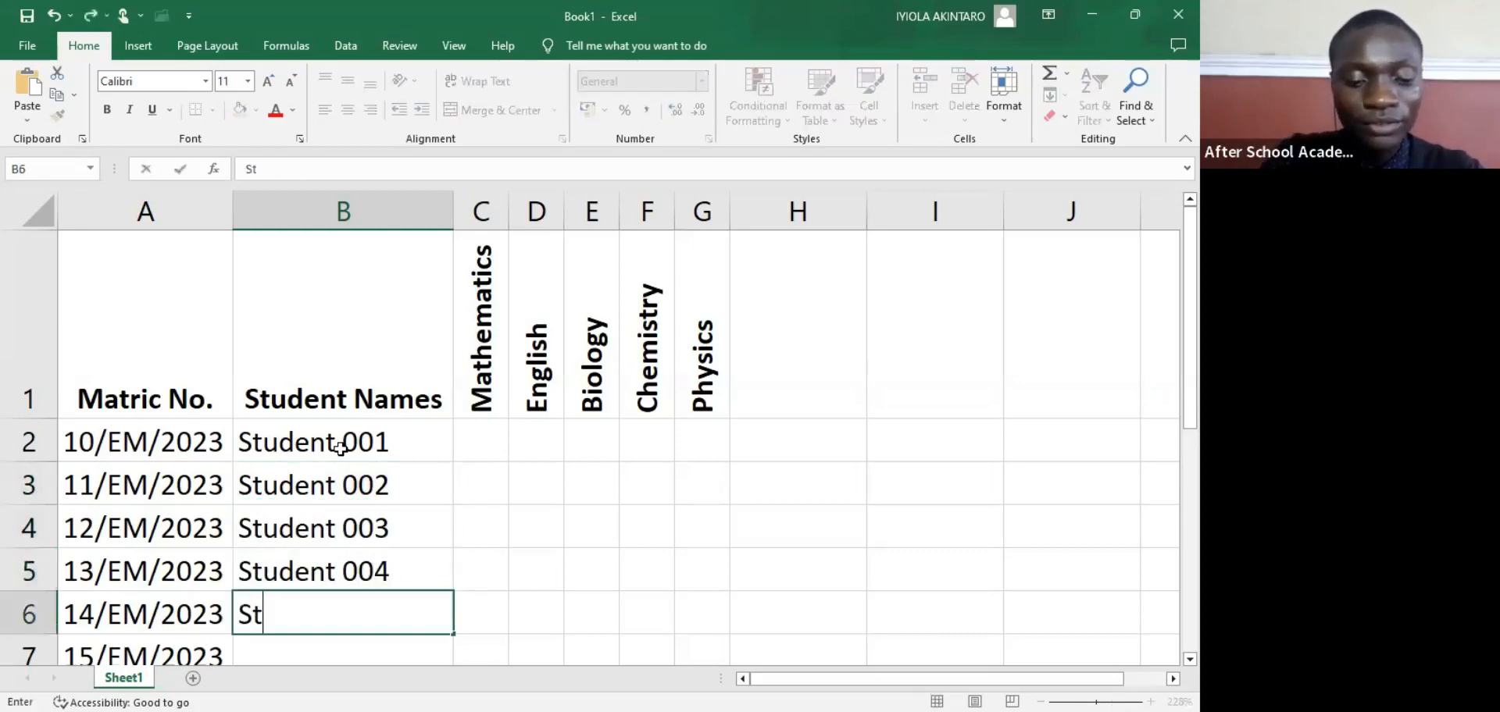
{"action": "type", "text": "udent 005"}
{"action": "key", "text": "ctrl+Return"}
{"action": "key", "text": "Return"}
{"action": "type", "text": "Sy"}
{"action": "key", "text": "BackSpace"}
{"action": "type", "text": "tudent 006"}
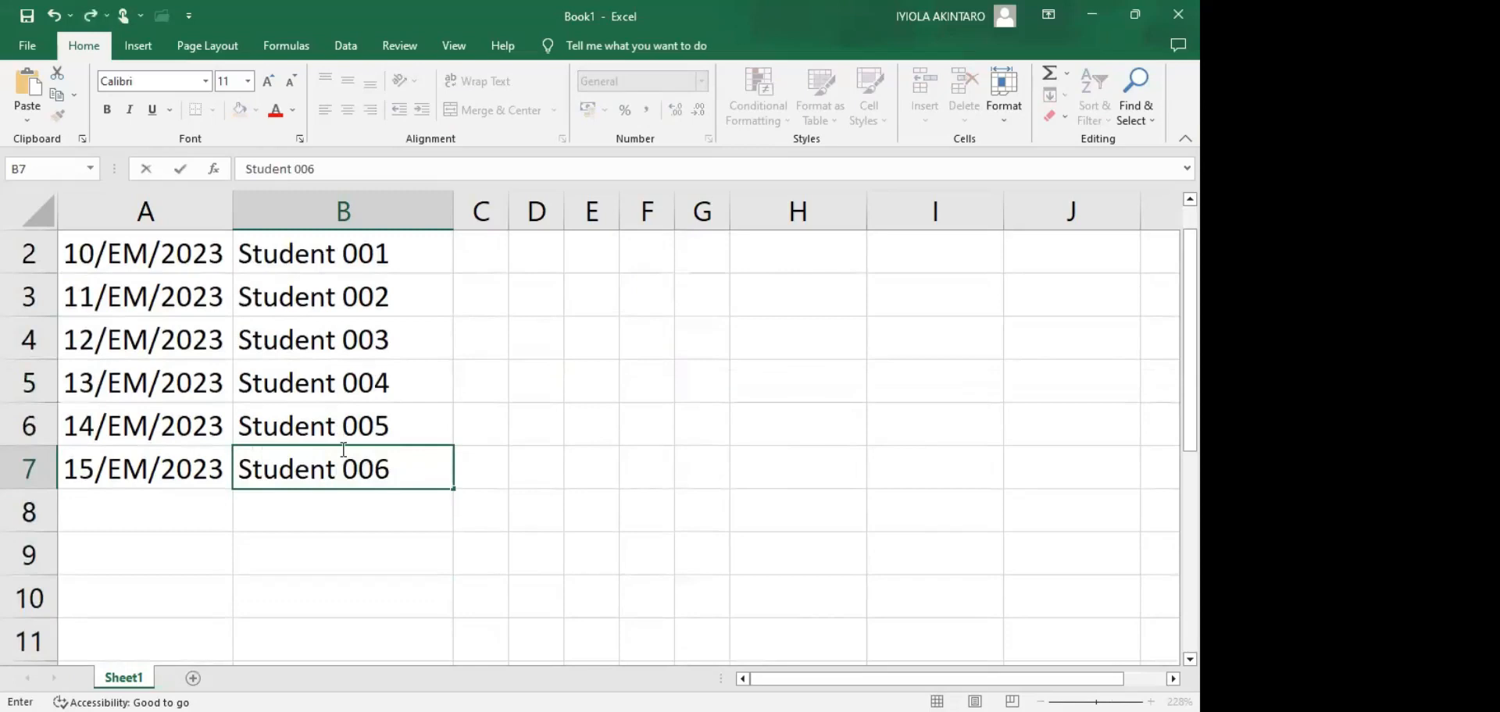
{"action": "left_click", "coordinate": [402, 383]}
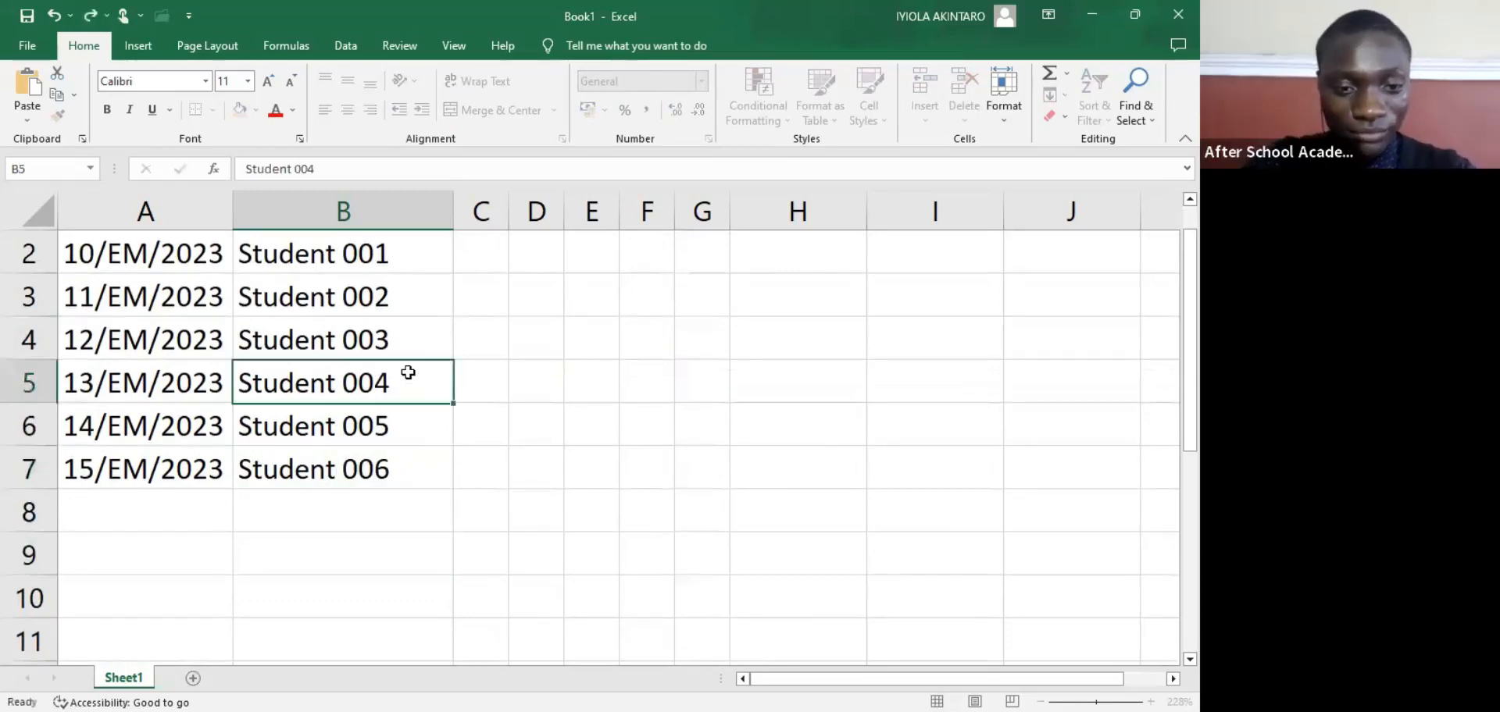
Step: Enter the Mathematics scores 68, 78 and 45 in C2:C4 for the first three students
{"action": "scroll", "coordinate": [379, 390], "scroll_direction": "up", "scroll_amount": 1}
{"action": "scroll", "coordinate": [374, 428], "scroll_direction": "down", "scroll_amount": 1}
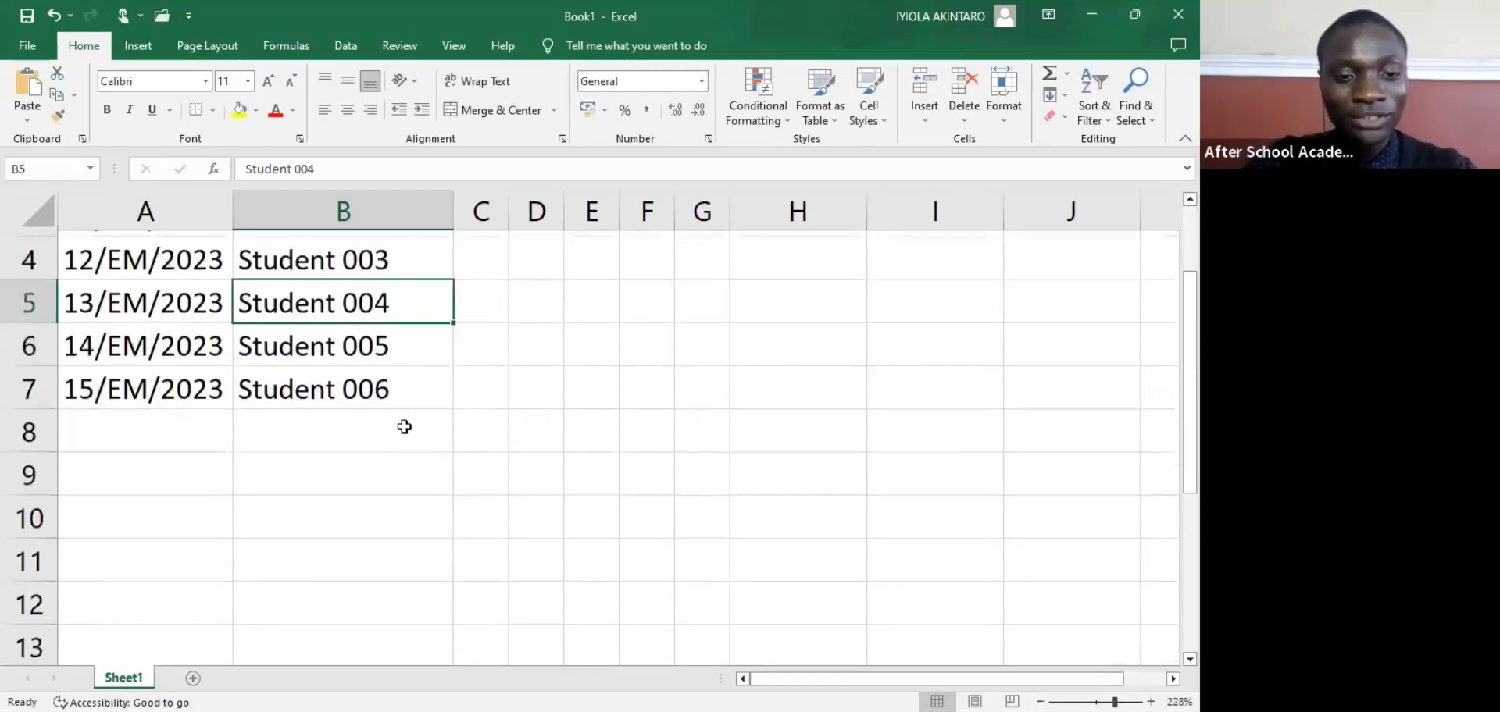
{"action": "scroll", "coordinate": [404, 425], "scroll_direction": "up", "scroll_amount": 1}
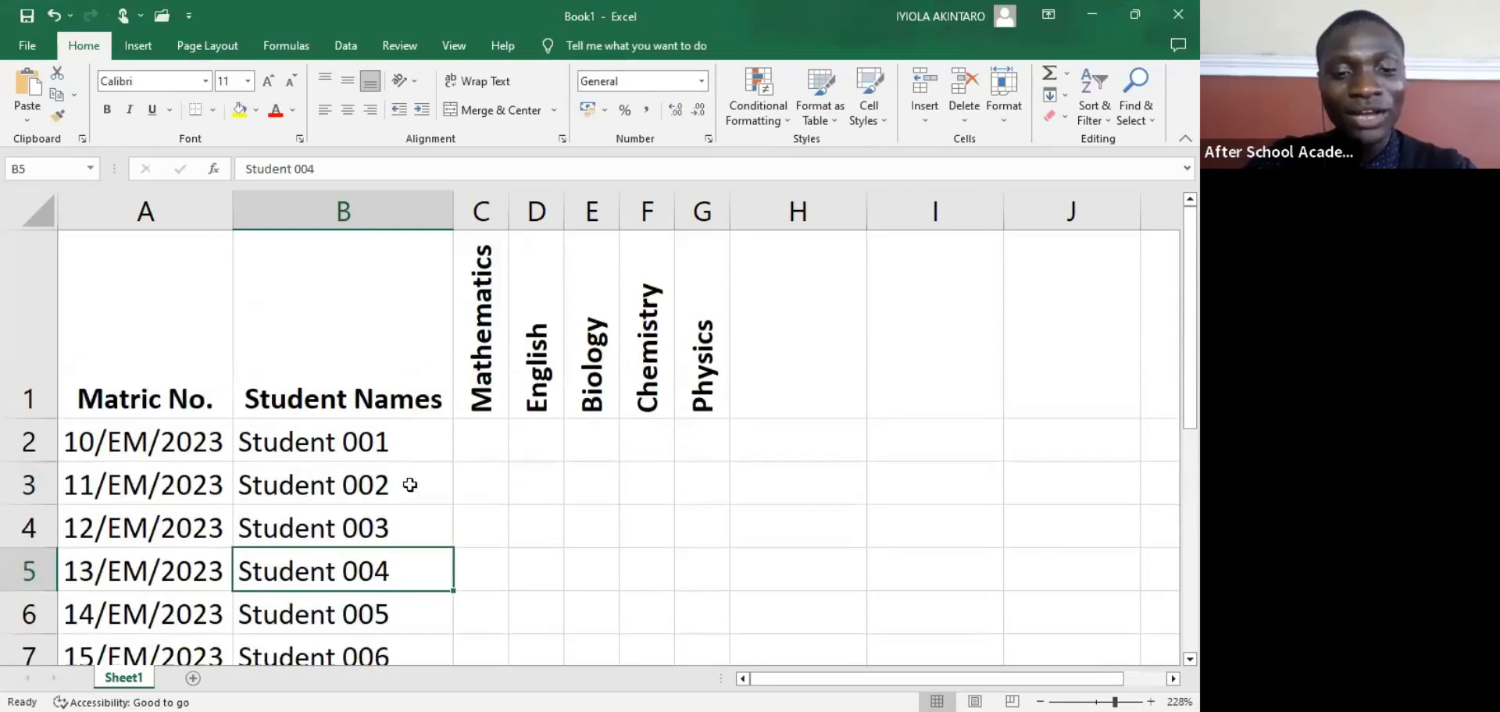
{"action": "left_click", "coordinate": [474, 439]}
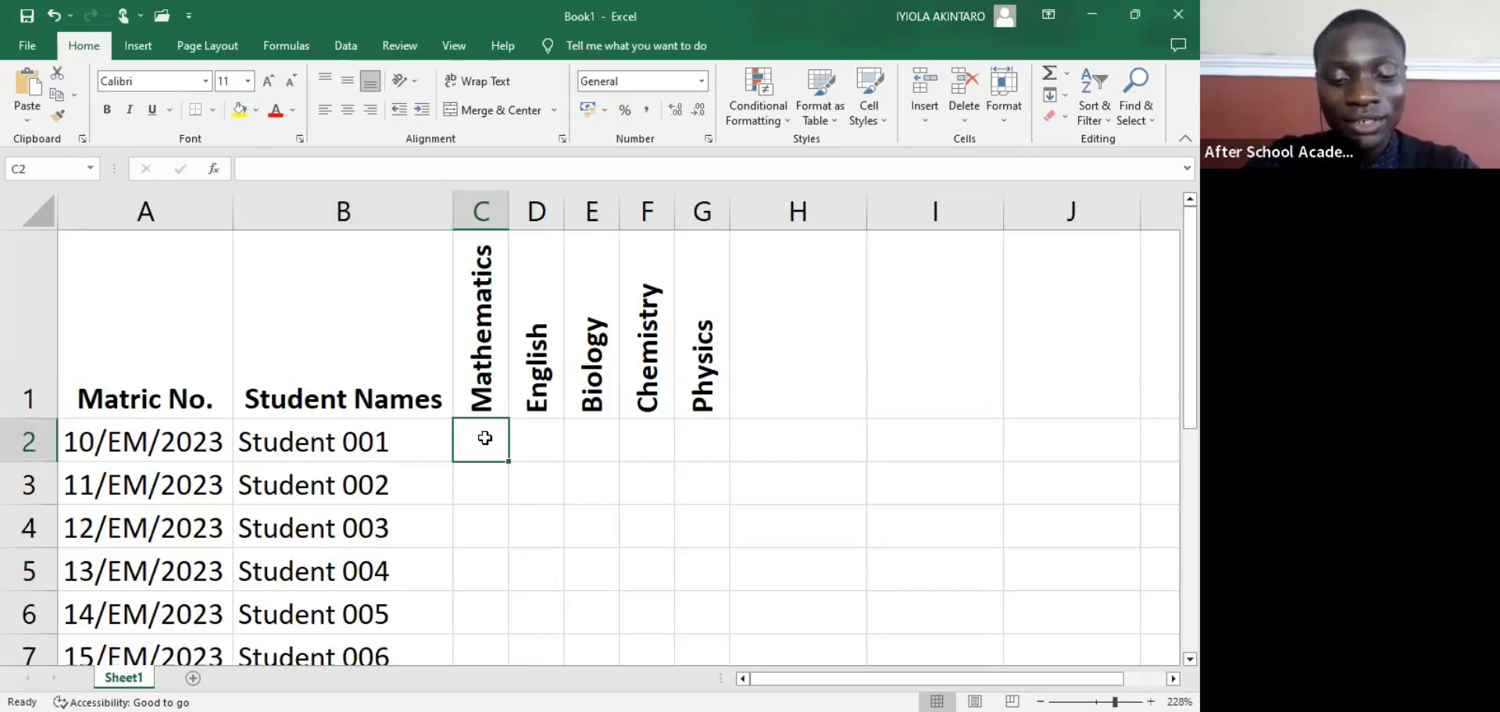
{"action": "type", "text": "68"}
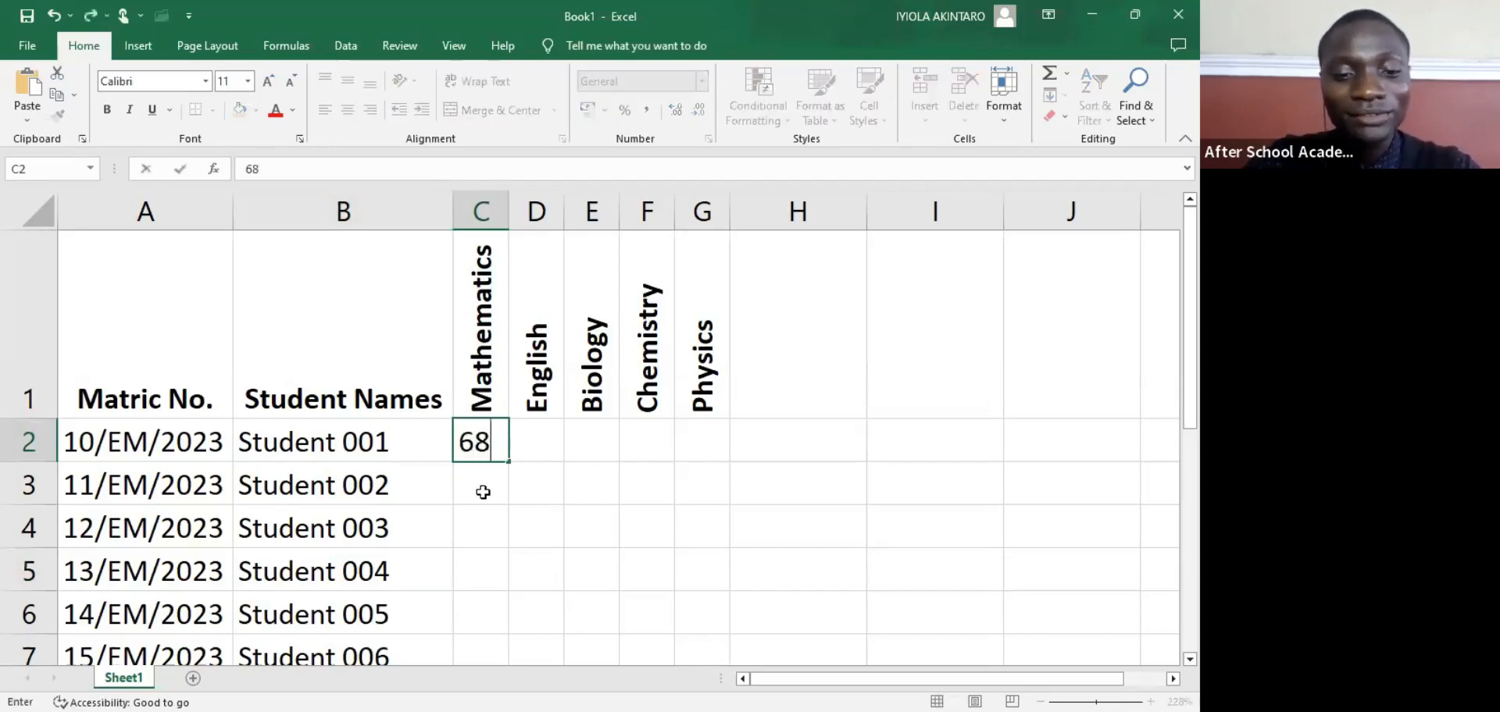
{"action": "left_click", "coordinate": [483, 493]}
{"action": "type", "text": "78"}
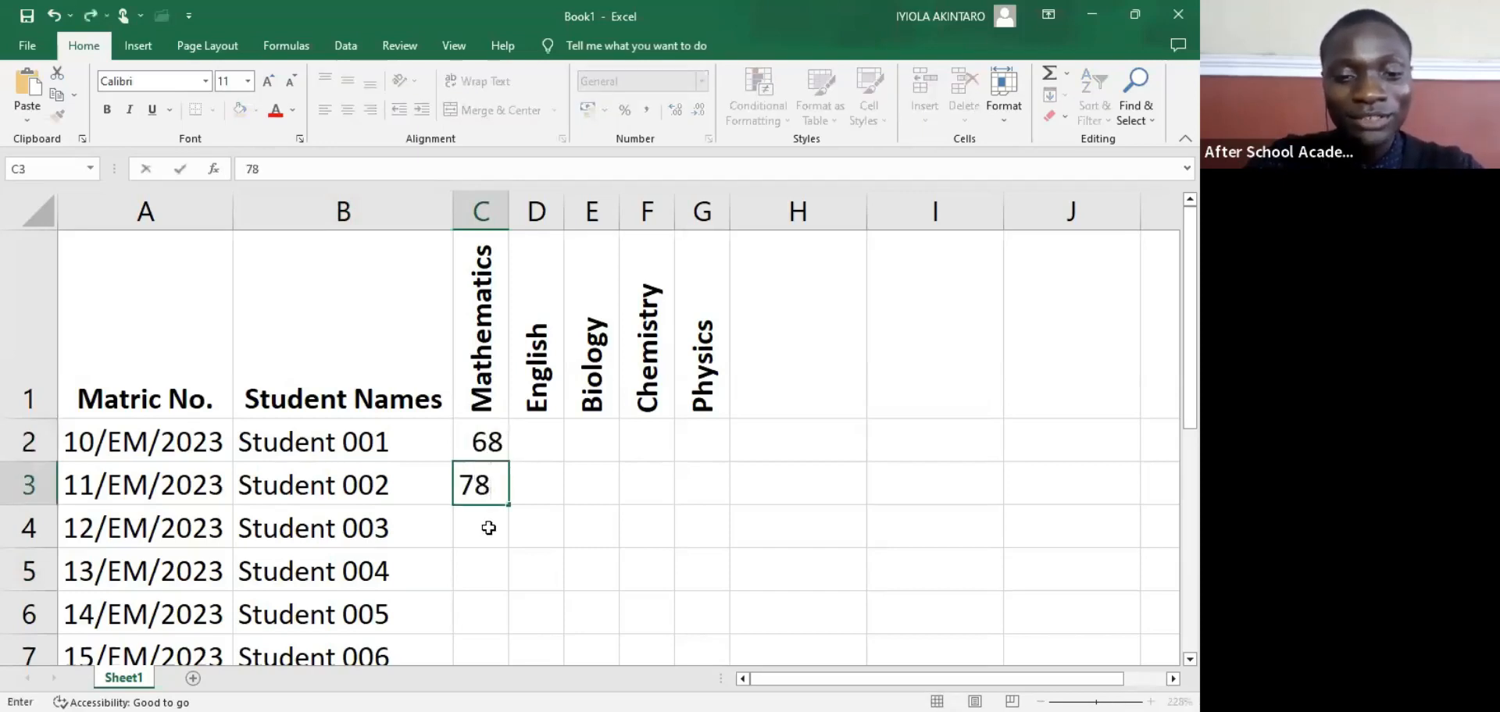
{"action": "left_click", "coordinate": [489, 528]}
{"action": "type", "text": "45"}
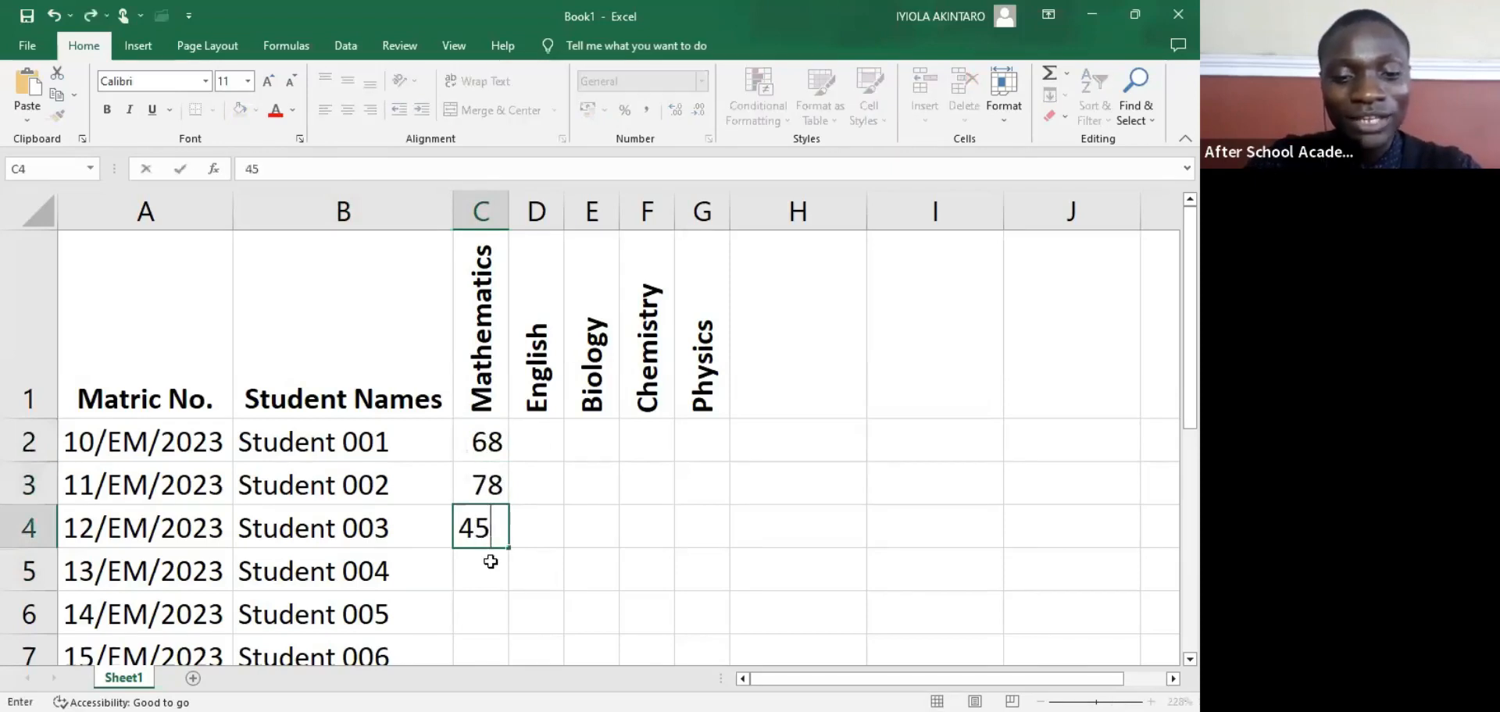
Step: Enter the remaining Mathematics scores 49, 75 and 29 in C5:C7
{"action": "left_click", "coordinate": [490, 562]}
{"action": "scroll", "coordinate": [485, 391], "scroll_direction": "down", "scroll_amount": 2}
{"action": "scroll", "coordinate": [478, 319], "scroll_direction": "up", "scroll_amount": 1}
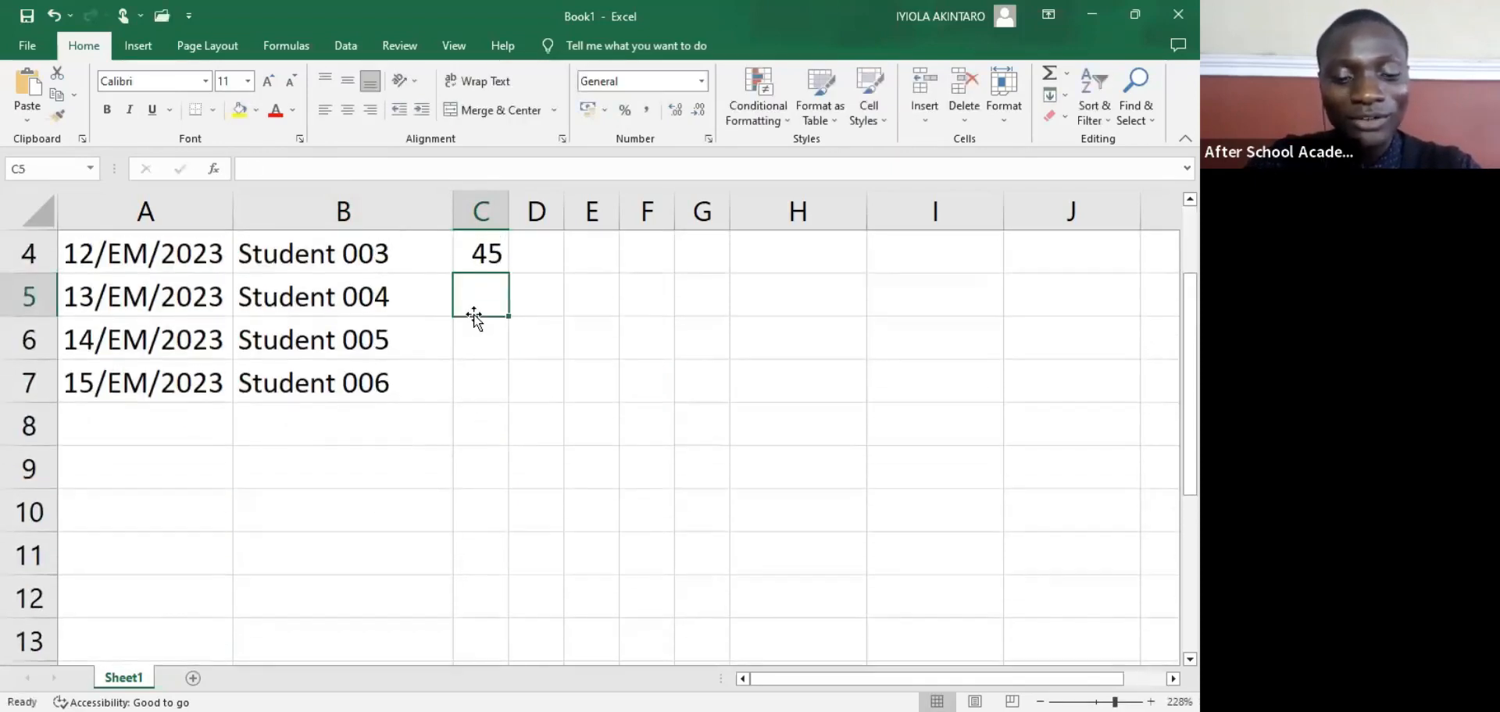
{"action": "type", "text": "49"}
{"action": "left_click", "coordinate": [488, 340]}
{"action": "type", "text": "75"}
{"action": "left_click", "coordinate": [482, 388]}
{"action": "type", "text": "2"}
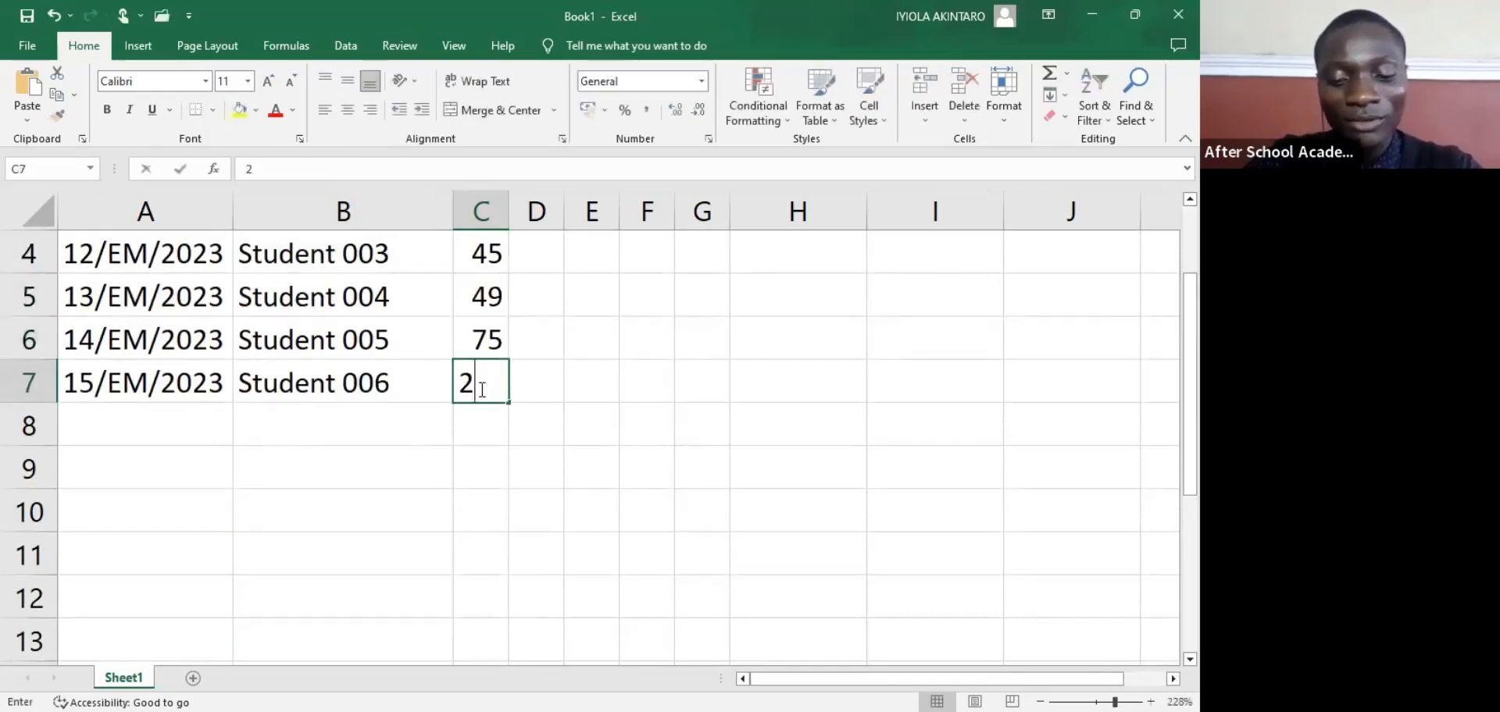
{"action": "type", "text": "9"}
{"action": "left_click", "coordinate": [542, 378]}
Step: Enter the English scores 59, 48, 42 and 78 in D2:D5 for the first four students
{"action": "scroll", "coordinate": [549, 389], "scroll_direction": "up", "scroll_amount": 1}
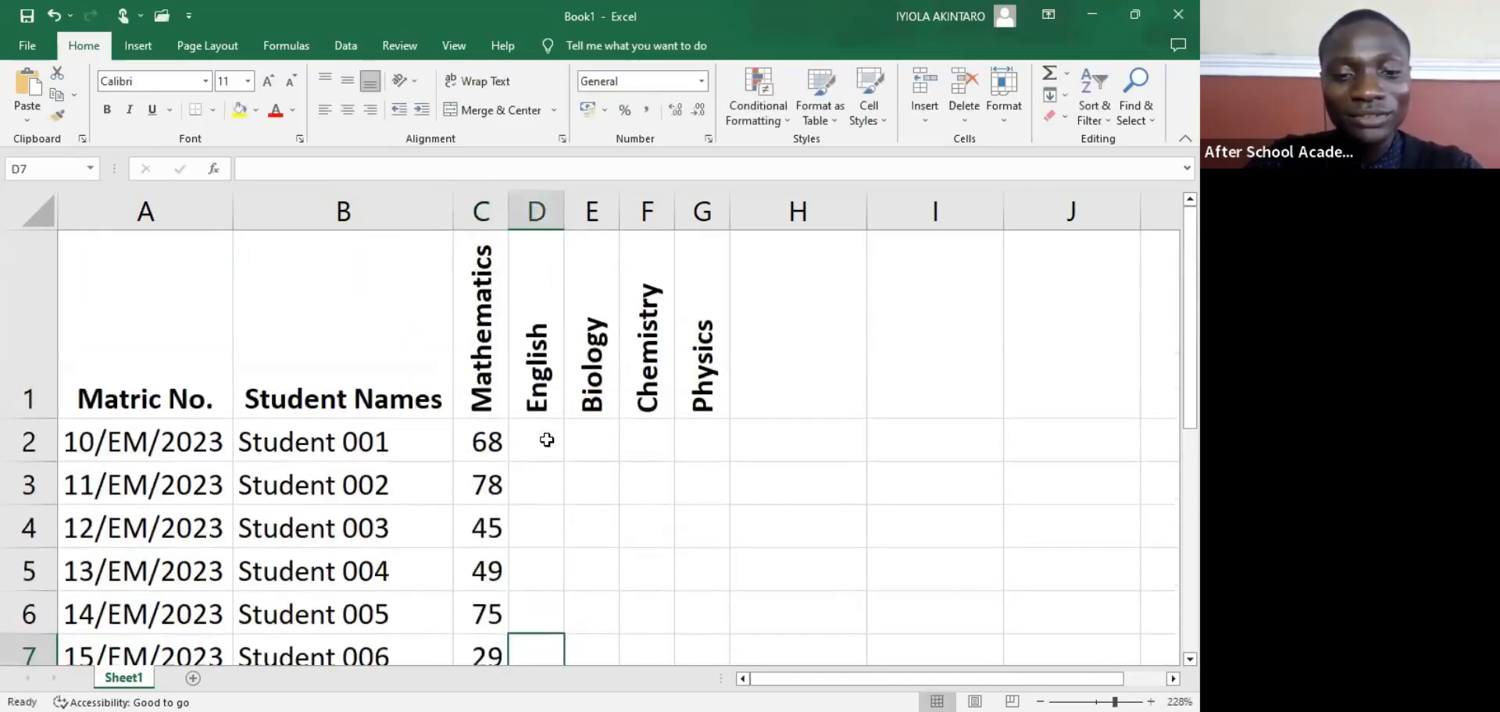
{"action": "left_click", "coordinate": [547, 439]}
{"action": "type", "text": "59"}
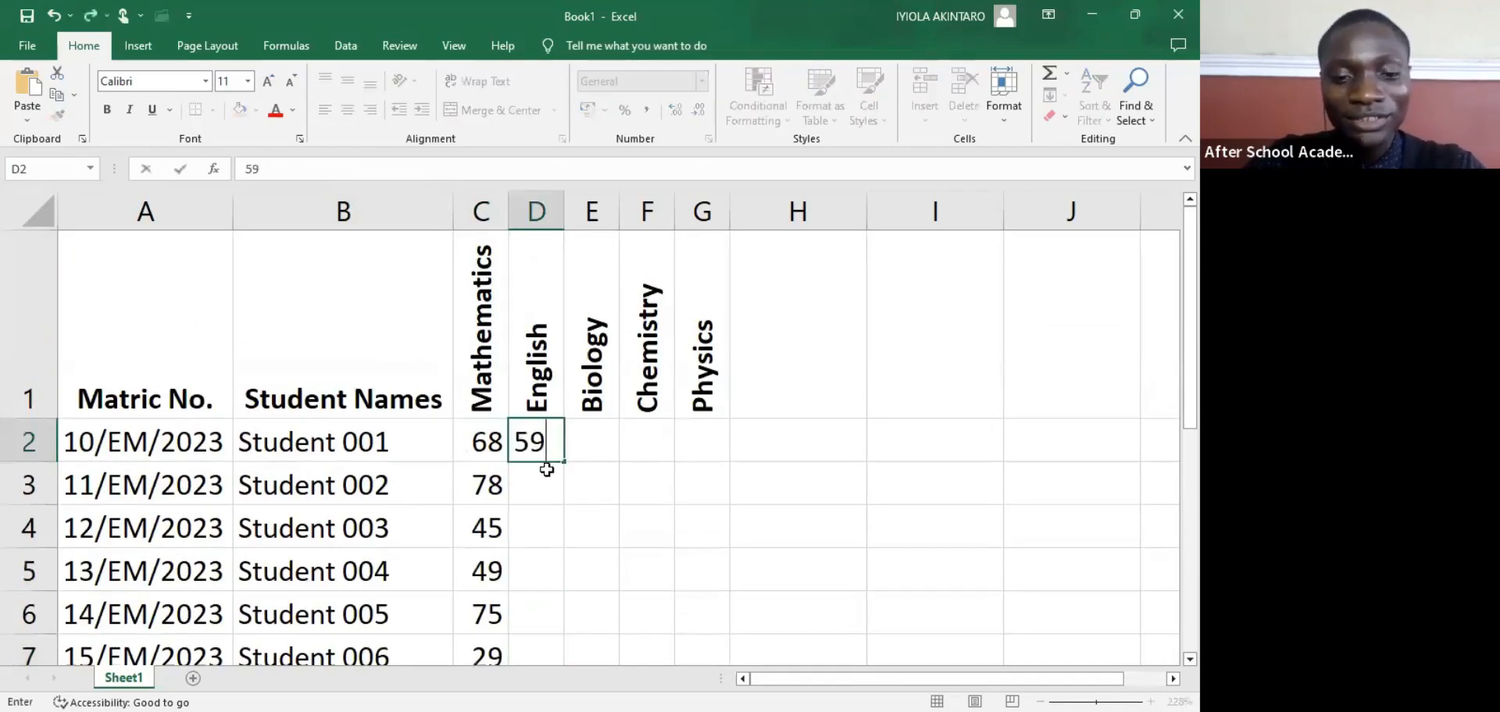
{"action": "left_click", "coordinate": [547, 472]}
{"action": "type", "text": "48"}
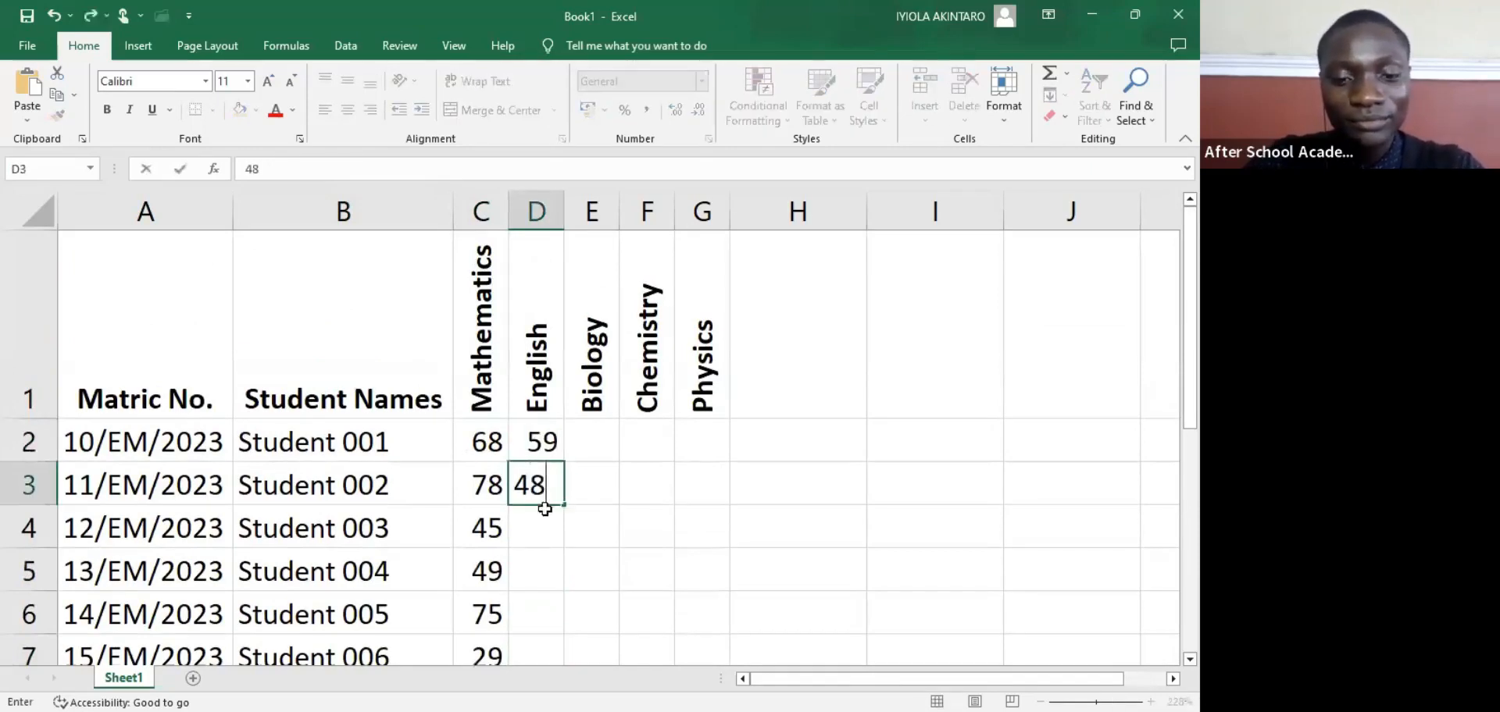
{"action": "left_click", "coordinate": [539, 525]}
{"action": "type", "text": "42"}
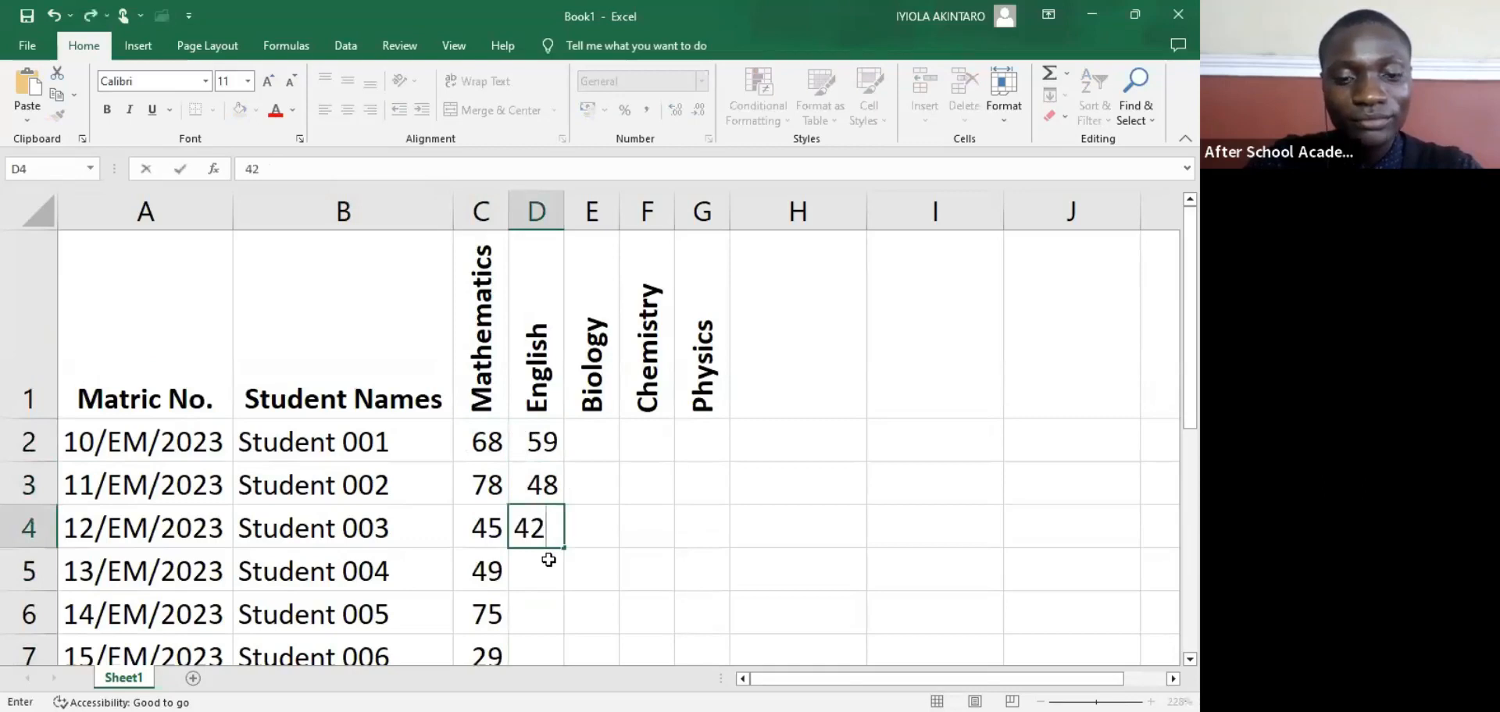
{"action": "left_click", "coordinate": [548, 560]}
{"action": "type", "text": "78"}
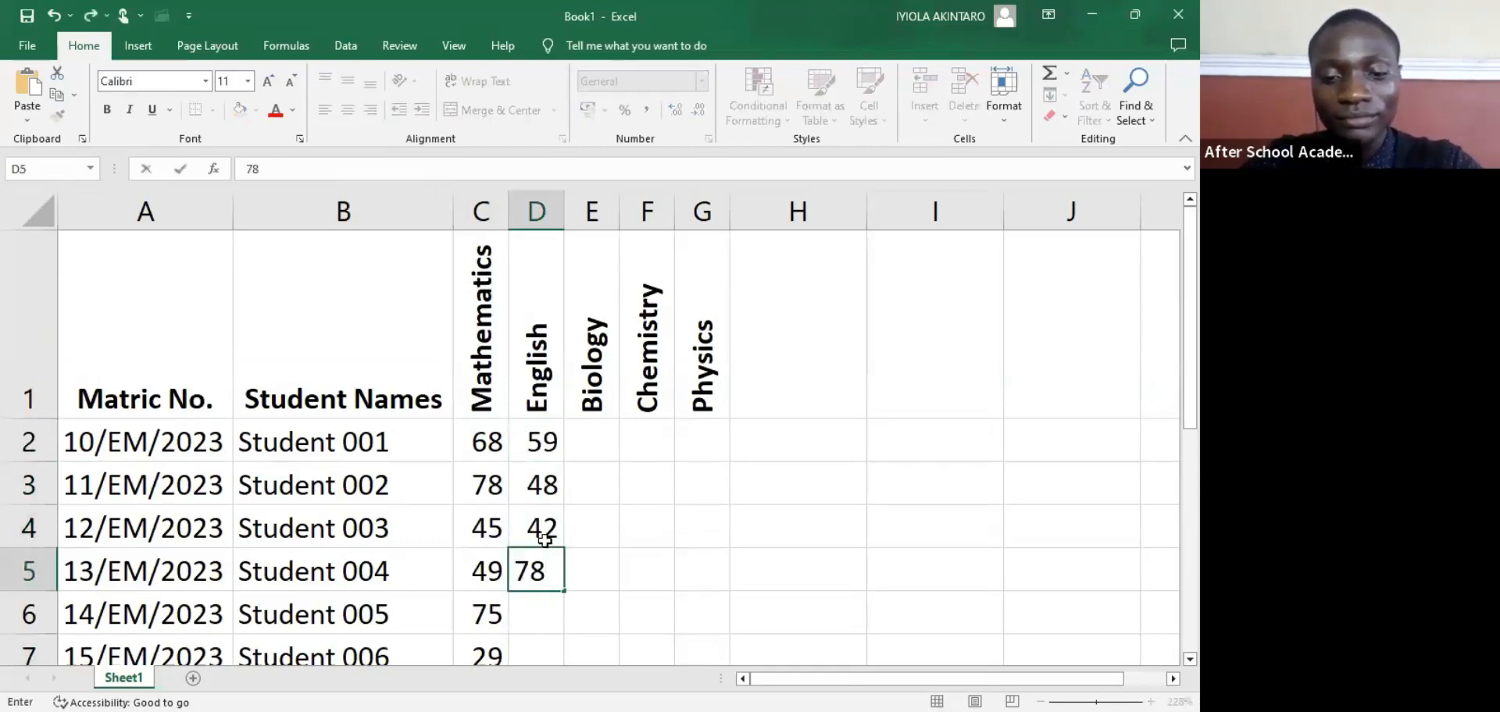
Step: Enter the last two English scores, 70 in D6 and 65 in D7
{"action": "scroll", "coordinate": [544, 535], "scroll_direction": "down", "scroll_amount": 2}
{"action": "scroll", "coordinate": [539, 385], "scroll_direction": "up", "scroll_amount": 1}
{"action": "left_click", "coordinate": [534, 344]}
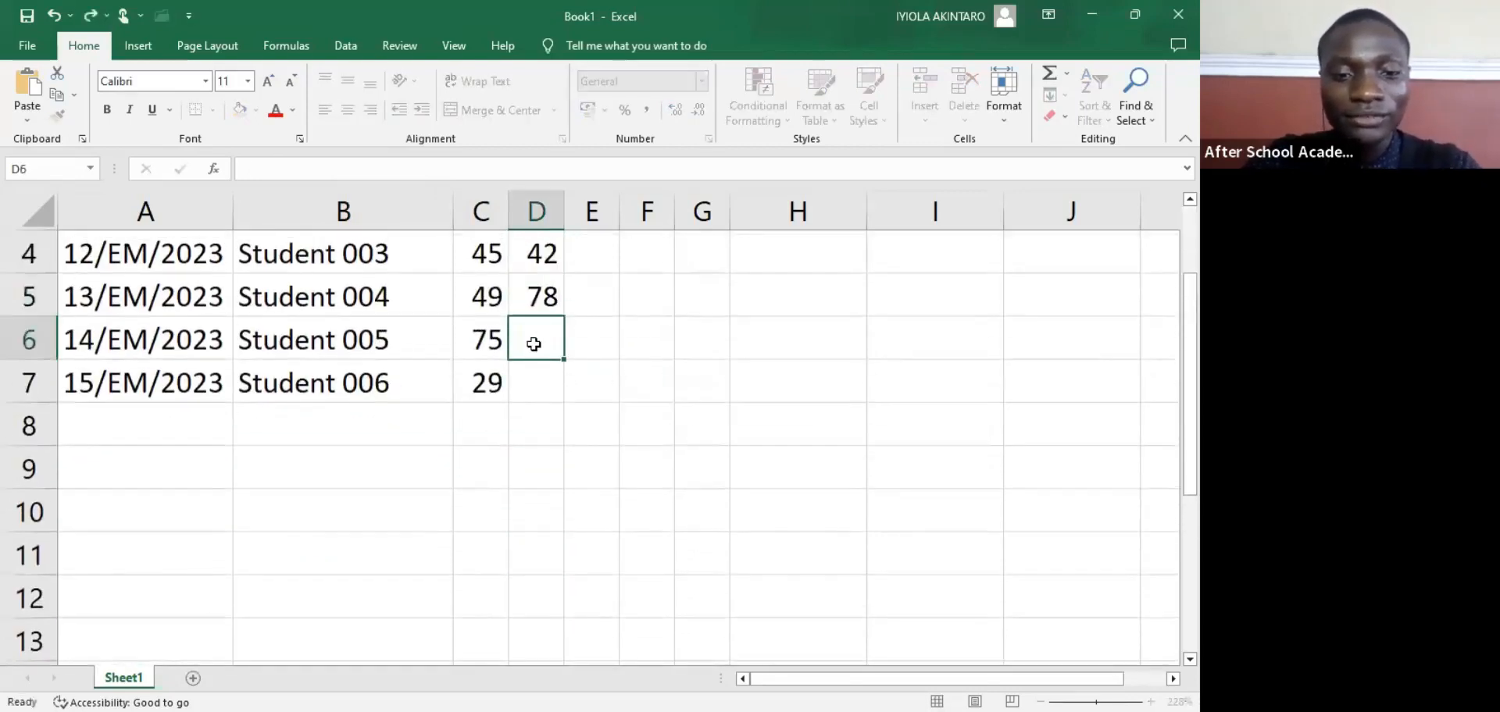
{"action": "type", "text": "70"}
{"action": "left_click", "coordinate": [541, 382]}
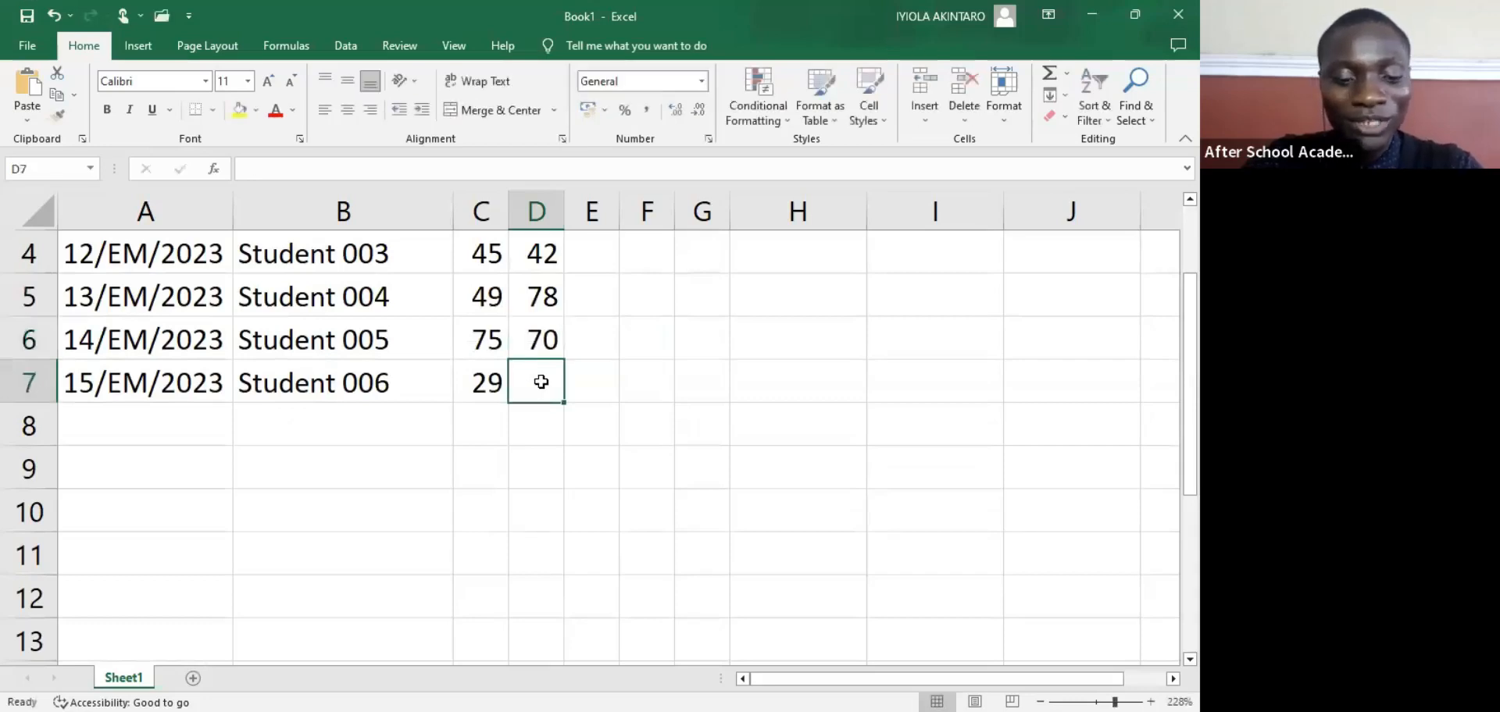
{"action": "type", "text": "65"}
Step: Enter the Biology scores 64, 39, 29 and 58 in E4:E7 for the third to sixth students
{"action": "left_click", "coordinate": [597, 332]}
{"action": "type", "text": "29"}
{"action": "left_click", "coordinate": [590, 383]}
{"action": "type", "text": "58"}
{"action": "left_click", "coordinate": [588, 295]}
{"action": "type", "text": "39"}
{"action": "left_click", "coordinate": [595, 253]}
{"action": "type", "text": "64"}
Step: Enter the Biology scores for the first two students, 49 in E2 and 29 in E3
{"action": "scroll", "coordinate": [600, 312], "scroll_direction": "up", "scroll_amount": 1}
{"action": "left_click", "coordinate": [599, 473]}
{"action": "type", "text": "29"}
{"action": "left_click", "coordinate": [604, 427]}
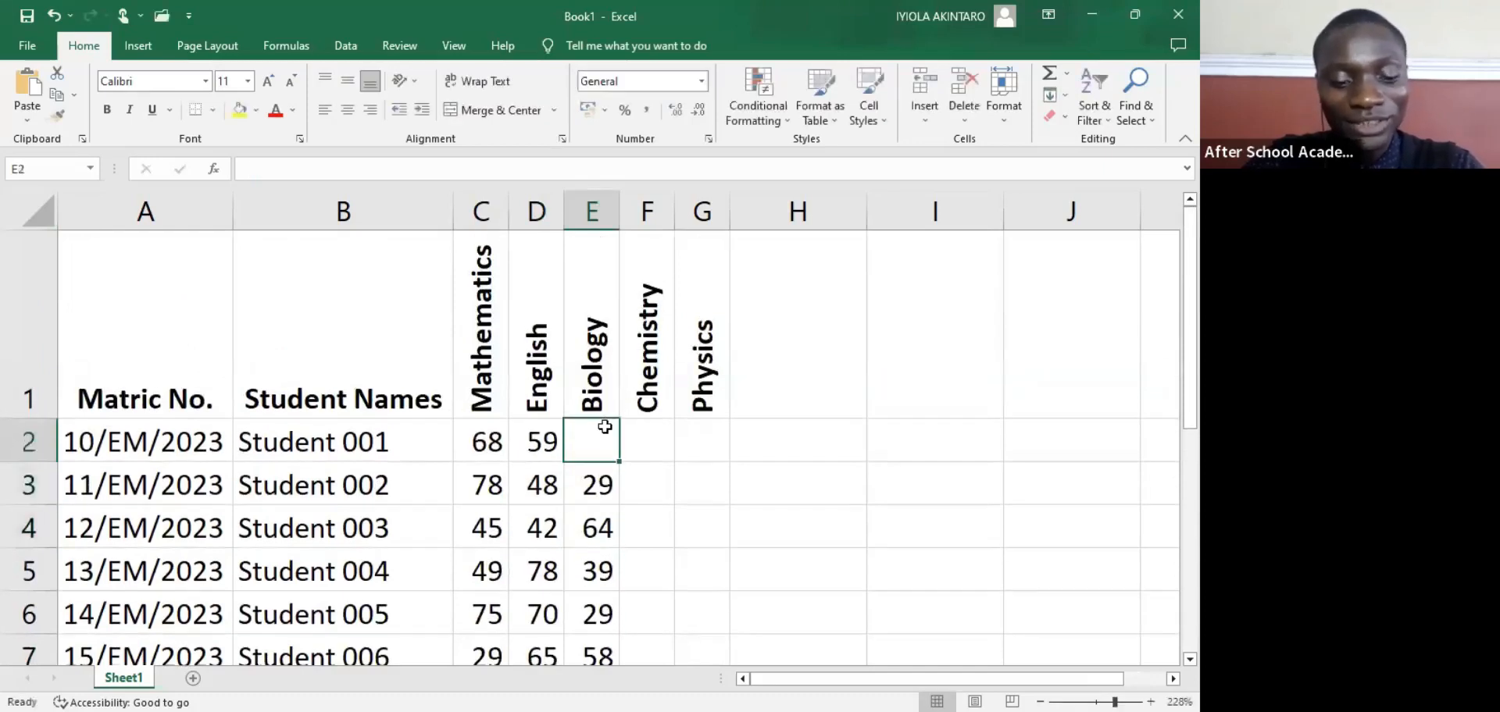
{"action": "type", "text": "49"}
Step: Enter the Chemistry scores 27, 86, 45 and 60 in F2:F5 for the first four students
{"action": "left_click", "coordinate": [658, 442]}
{"action": "double_click", "coordinate": [659, 442]}
{"action": "type", "text": "27"}
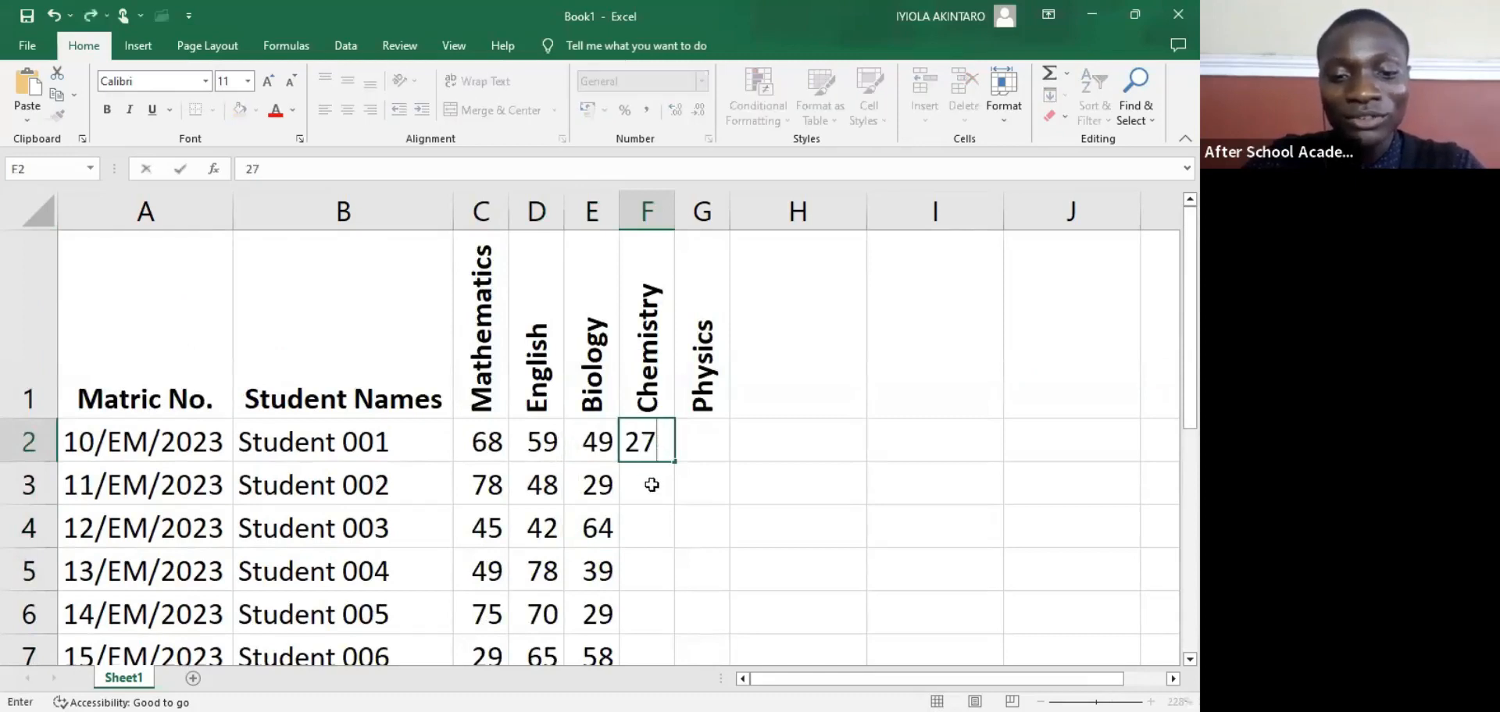
{"action": "left_click", "coordinate": [650, 482]}
{"action": "type", "text": "867"}
{"action": "key", "text": "BackSpace"}
{"action": "left_click", "coordinate": [653, 526]}
{"action": "type", "text": "45"}
{"action": "left_click", "coordinate": [650, 568]}
{"action": "type", "text": "60"}
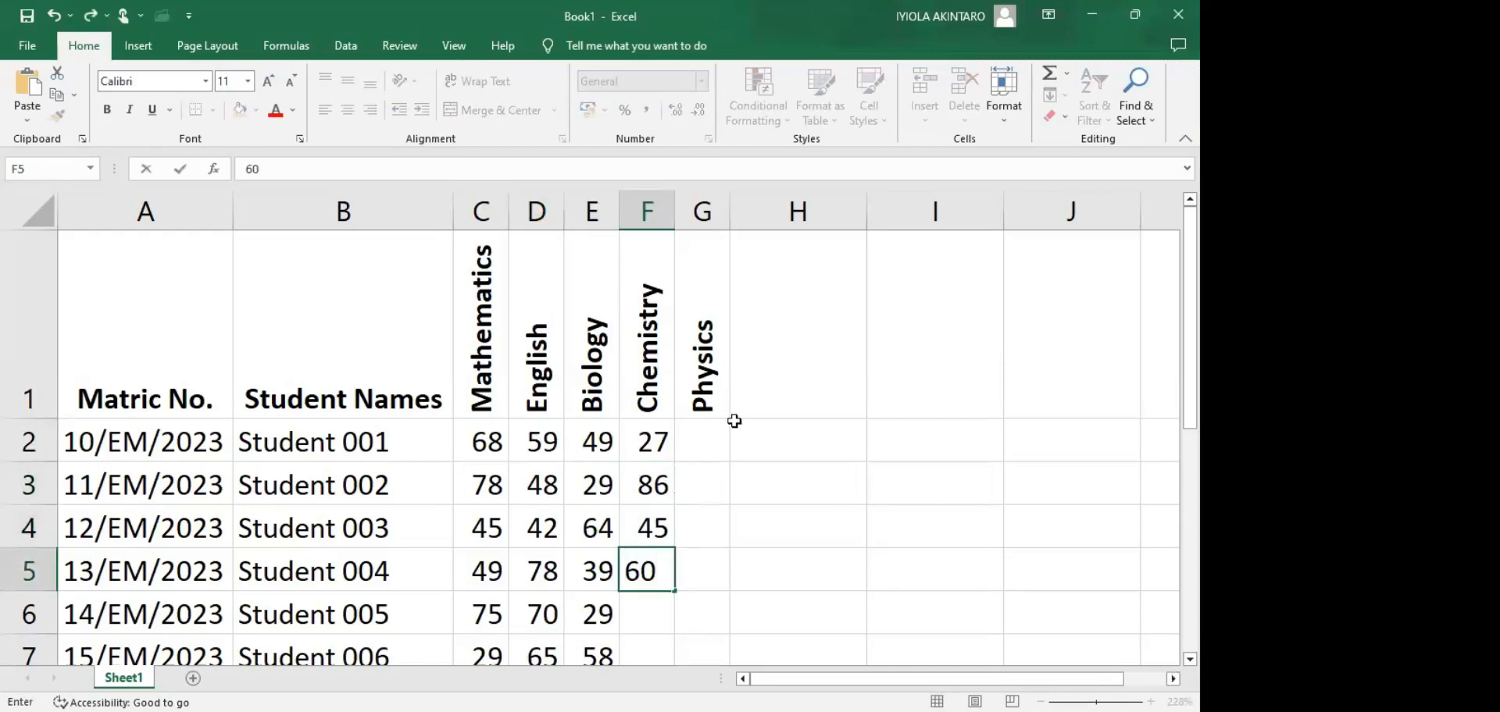
{"action": "key", "text": "Return"}
Step: Enter the last two Chemistry scores, 59 in F6 and 45 in F7
{"action": "scroll", "coordinate": [687, 406], "scroll_direction": "down", "scroll_amount": 1}
{"action": "type", "text": "59"}
{"action": "key", "text": "Return"}
{"action": "type", "text": "456"}
{"action": "key", "text": "BackSpace"}
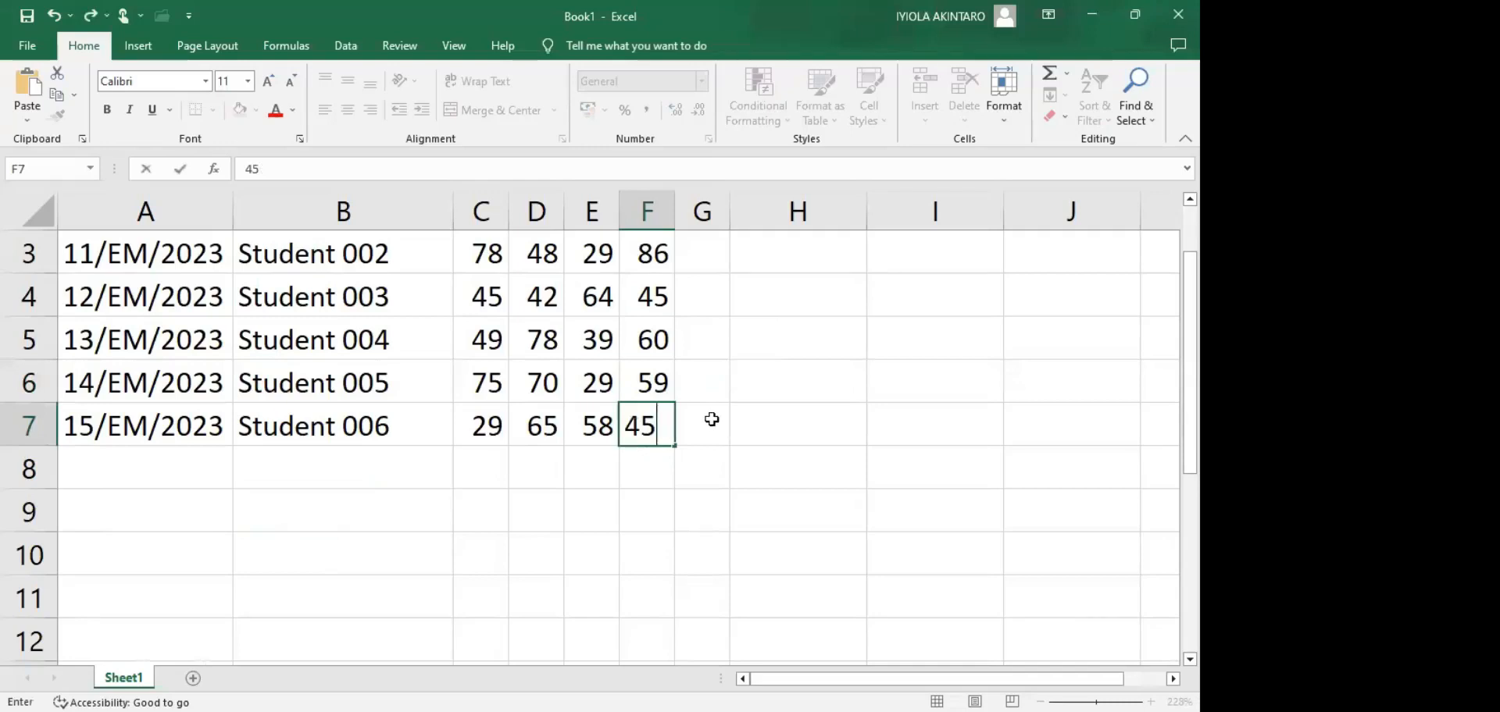
Step: Enter the Physics scores 60, 39, 53 and 49 in G4:G7 for the third to sixth students
{"action": "left_click", "coordinate": [711, 419]}
{"action": "type", "text": "49"}
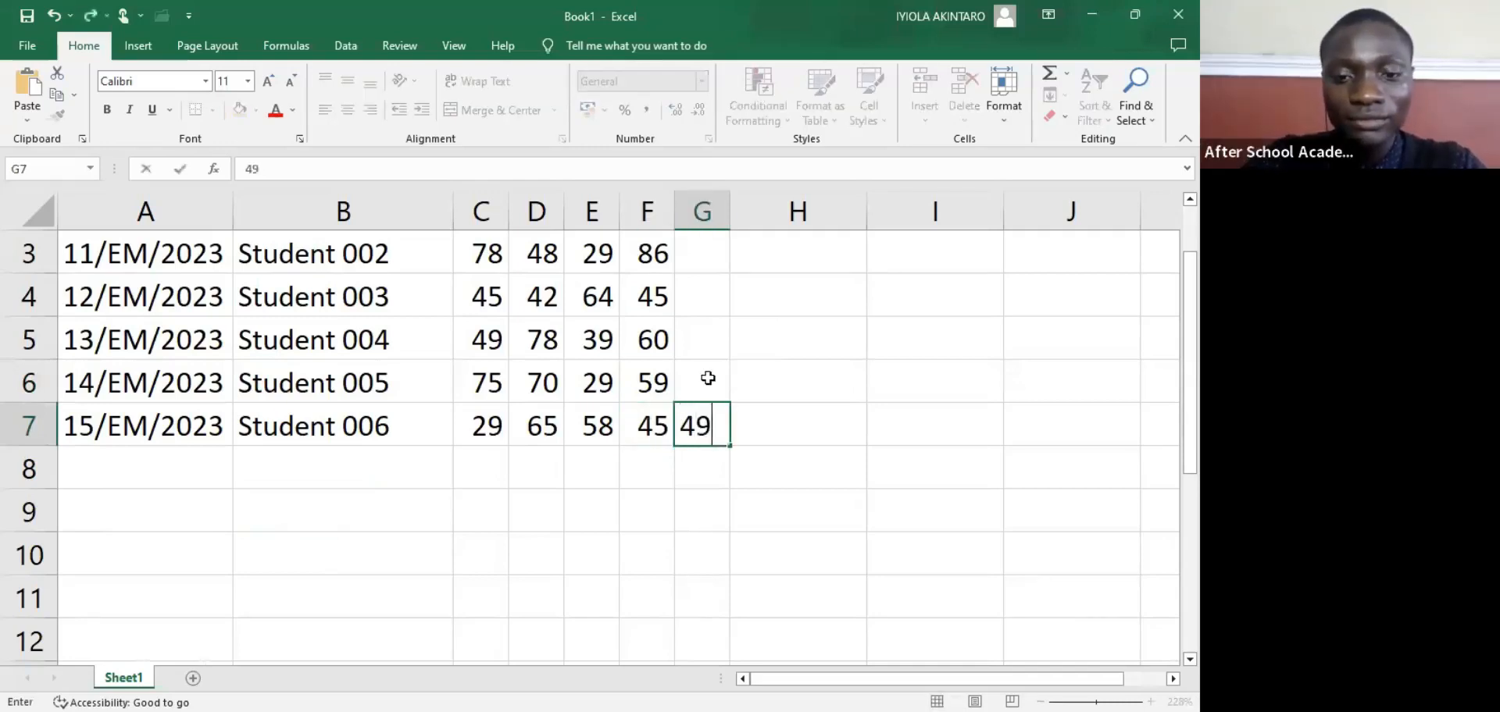
{"action": "left_click", "coordinate": [708, 378]}
{"action": "type", "text": "53"}
{"action": "left_click", "coordinate": [712, 336]}
{"action": "type", "text": "39"}
{"action": "left_click", "coordinate": [718, 274]}
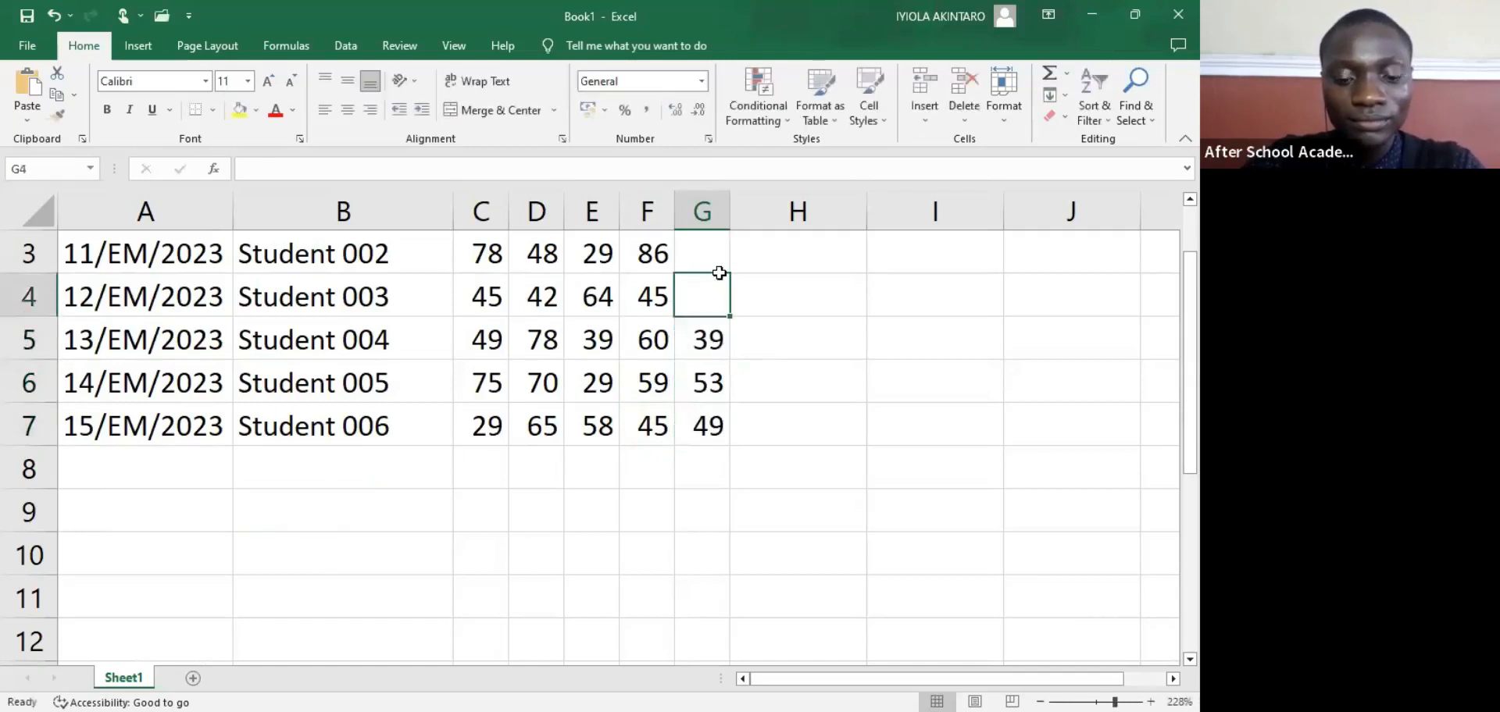
{"action": "type", "text": "60"}
Step: Enter the Physics scores for the first two students, 49 in G2 and 40 in G3
{"action": "left_click", "coordinate": [709, 246]}
{"action": "type", "text": "40"}
{"action": "scroll", "coordinate": [713, 258], "scroll_direction": "up", "scroll_amount": 1}
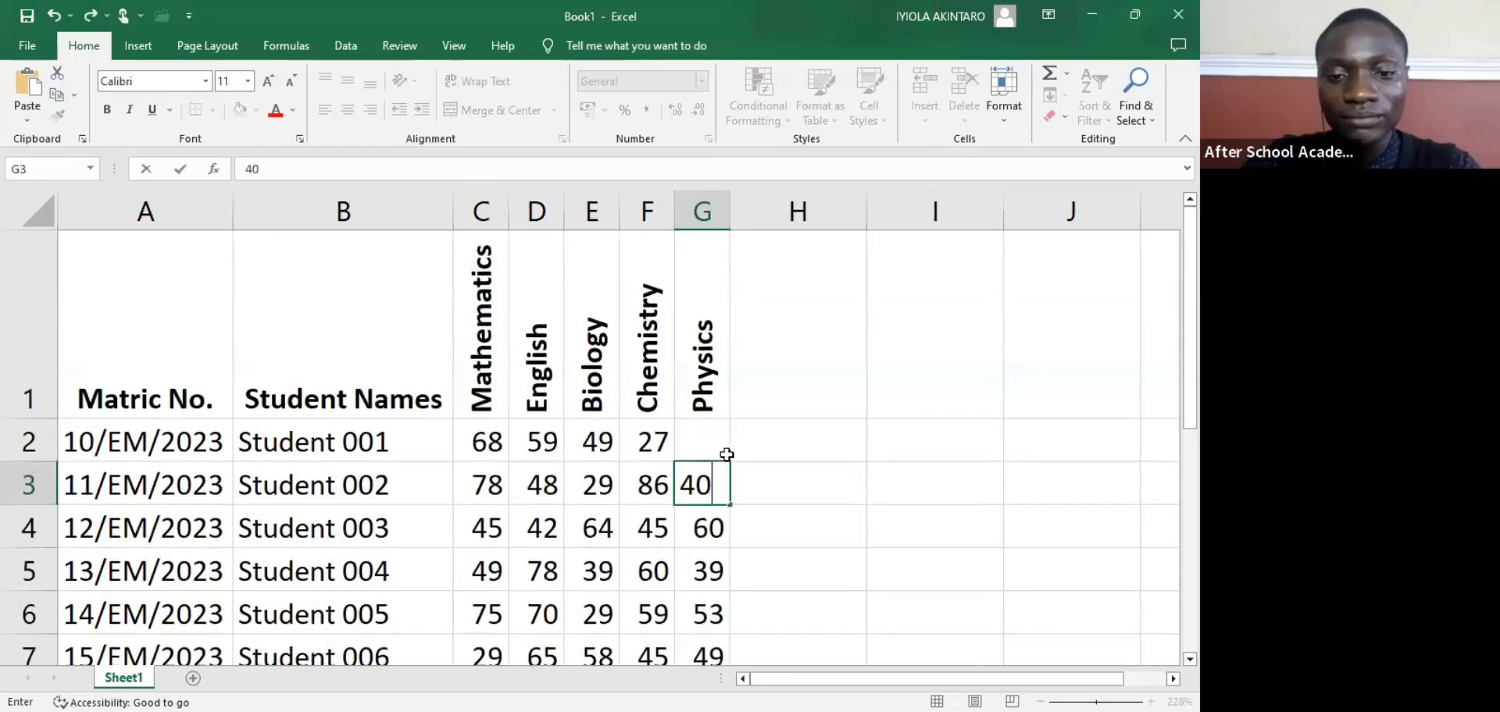
{"action": "left_click", "coordinate": [725, 449]}
{"action": "type", "text": "49"}
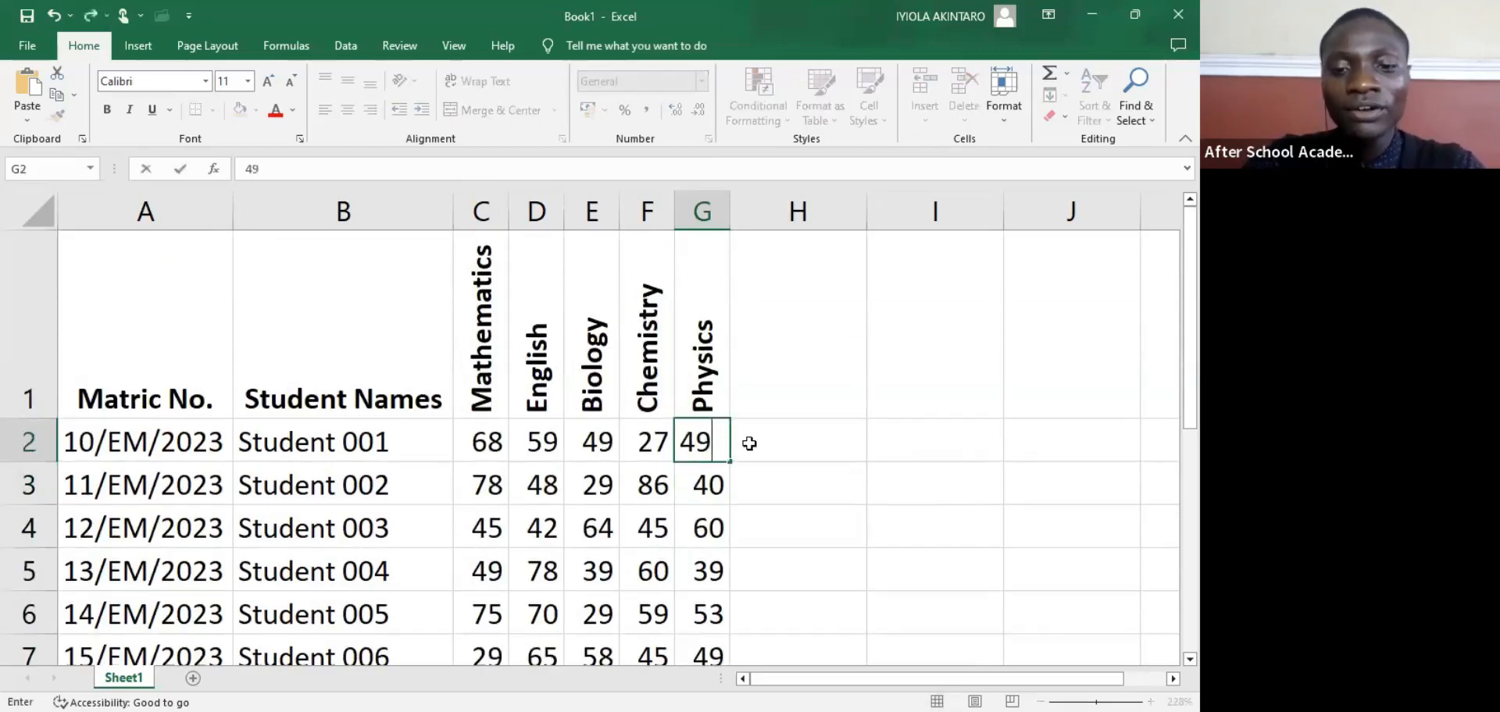
{"action": "left_click", "coordinate": [749, 444]}
{"action": "scroll", "coordinate": [686, 425], "scroll_direction": "down", "scroll_amount": 1}
{"action": "scroll", "coordinate": [679, 344], "scroll_direction": "up", "scroll_amount": 1}
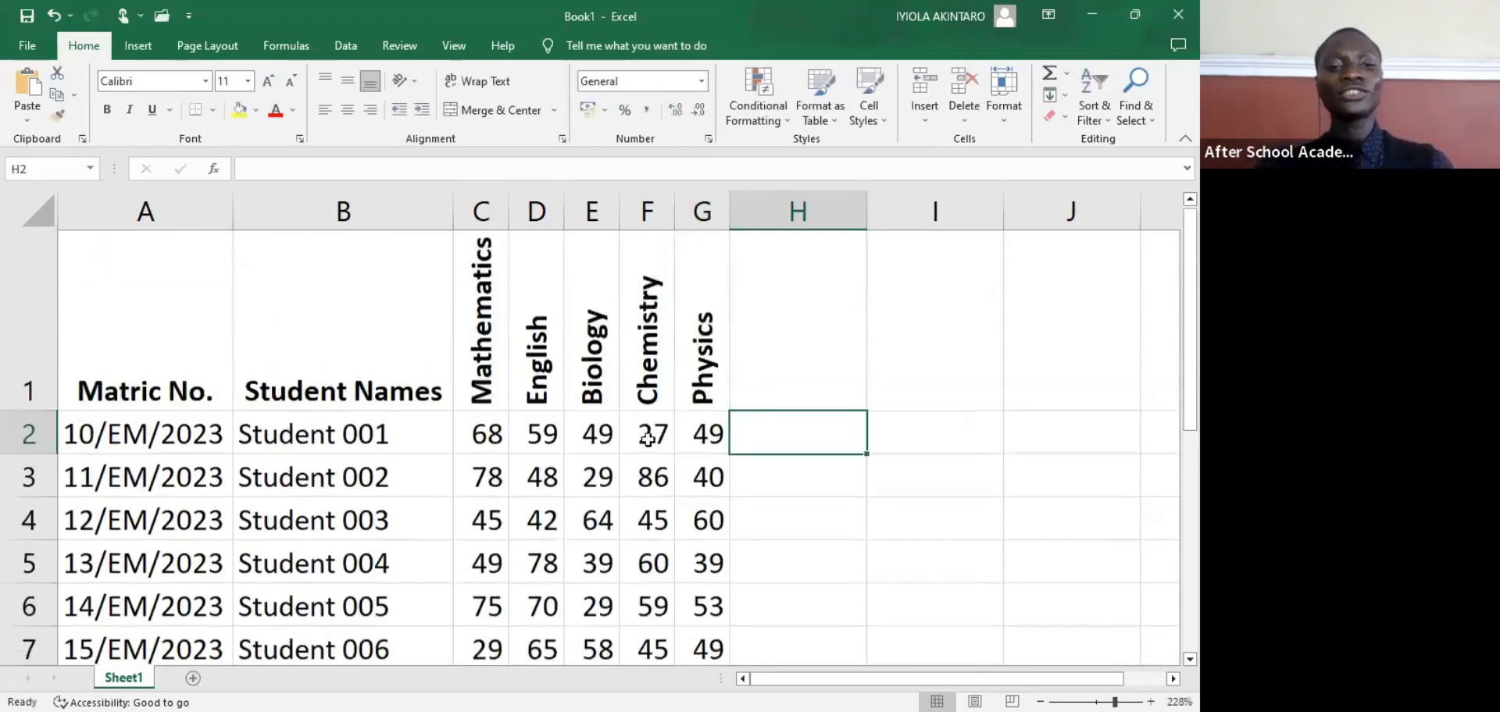
{"action": "scroll", "coordinate": [648, 440], "scroll_direction": "down", "scroll_amount": 2}
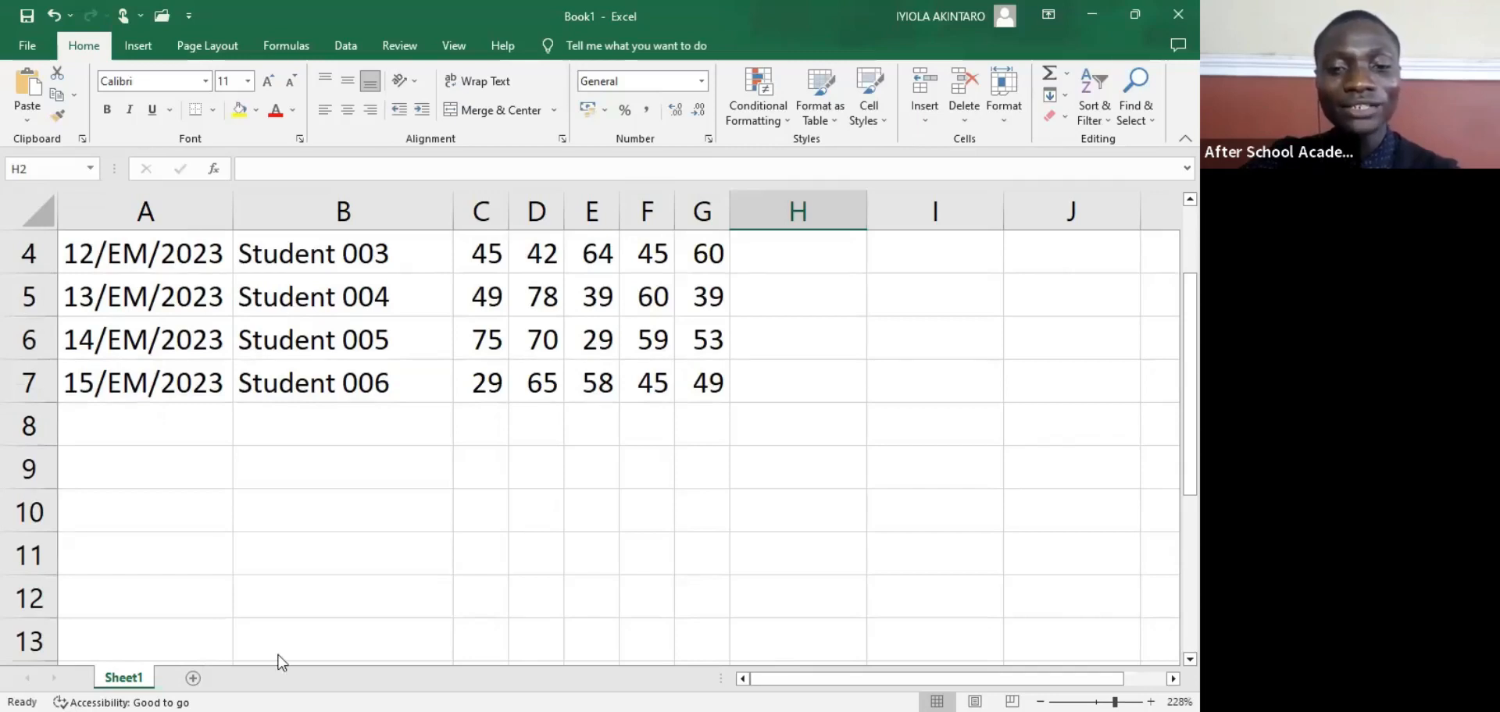
{"action": "scroll", "coordinate": [720, 459], "scroll_direction": "up", "scroll_amount": 1}
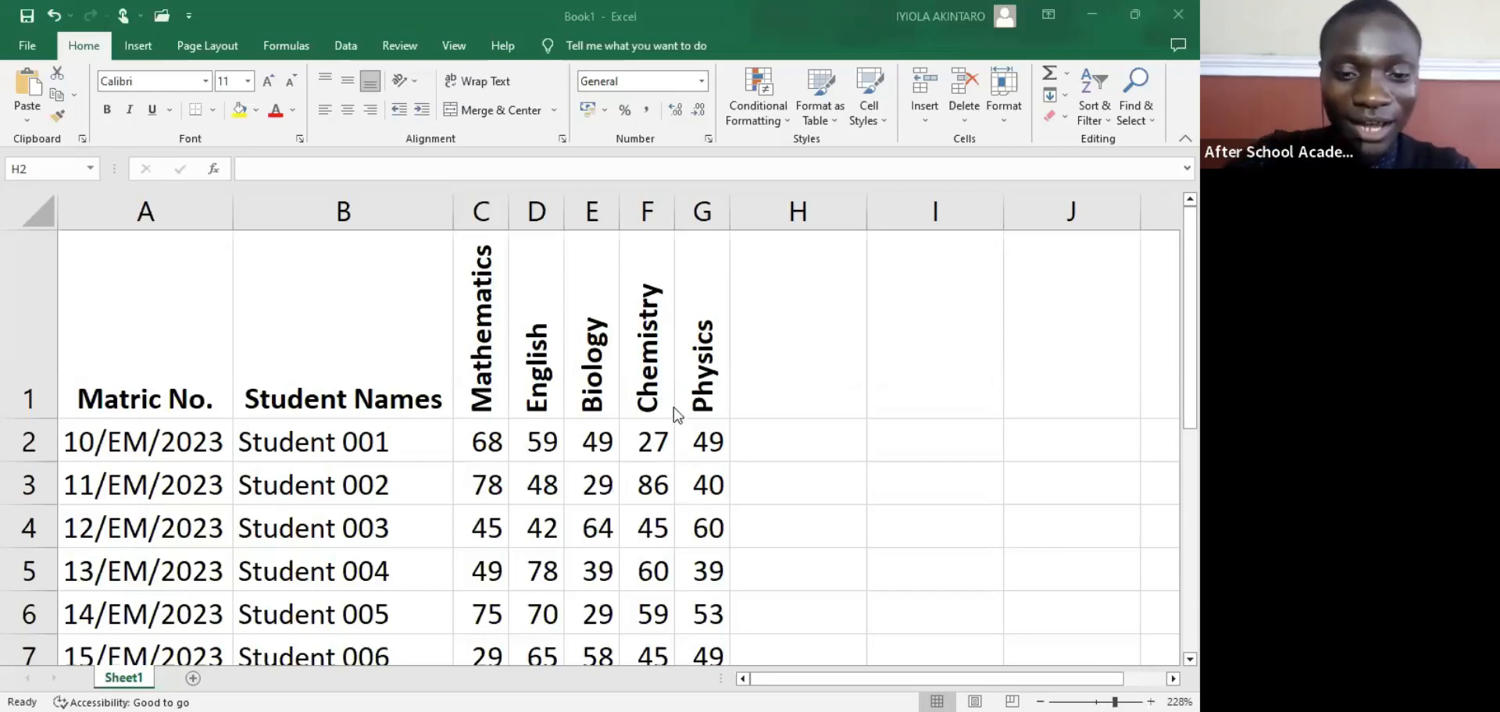
Step: Add the column headers Total in H1 and Average in I1 after the Physics column
{"action": "left_click", "coordinate": [783, 390]}
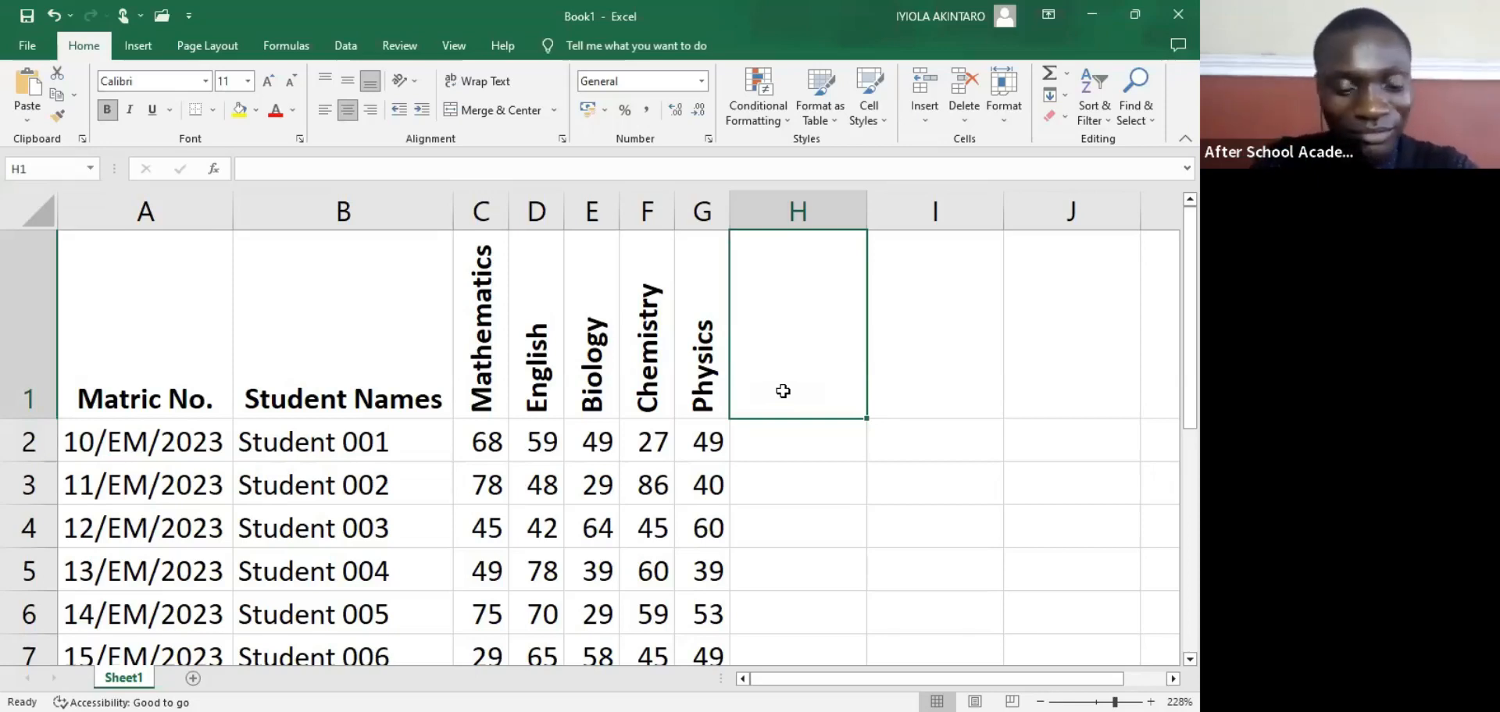
{"action": "type", "text": "Ti"}
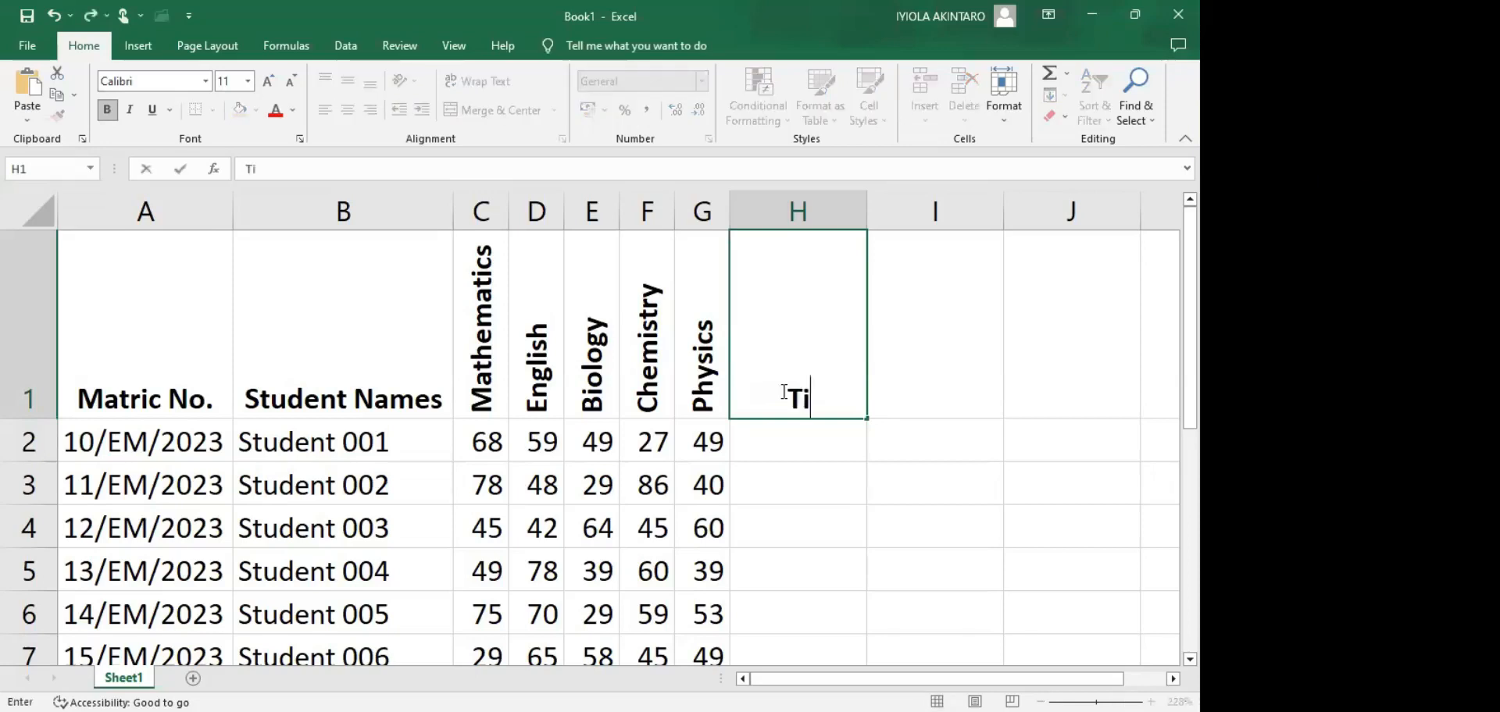
{"action": "type", "text": "tle"}
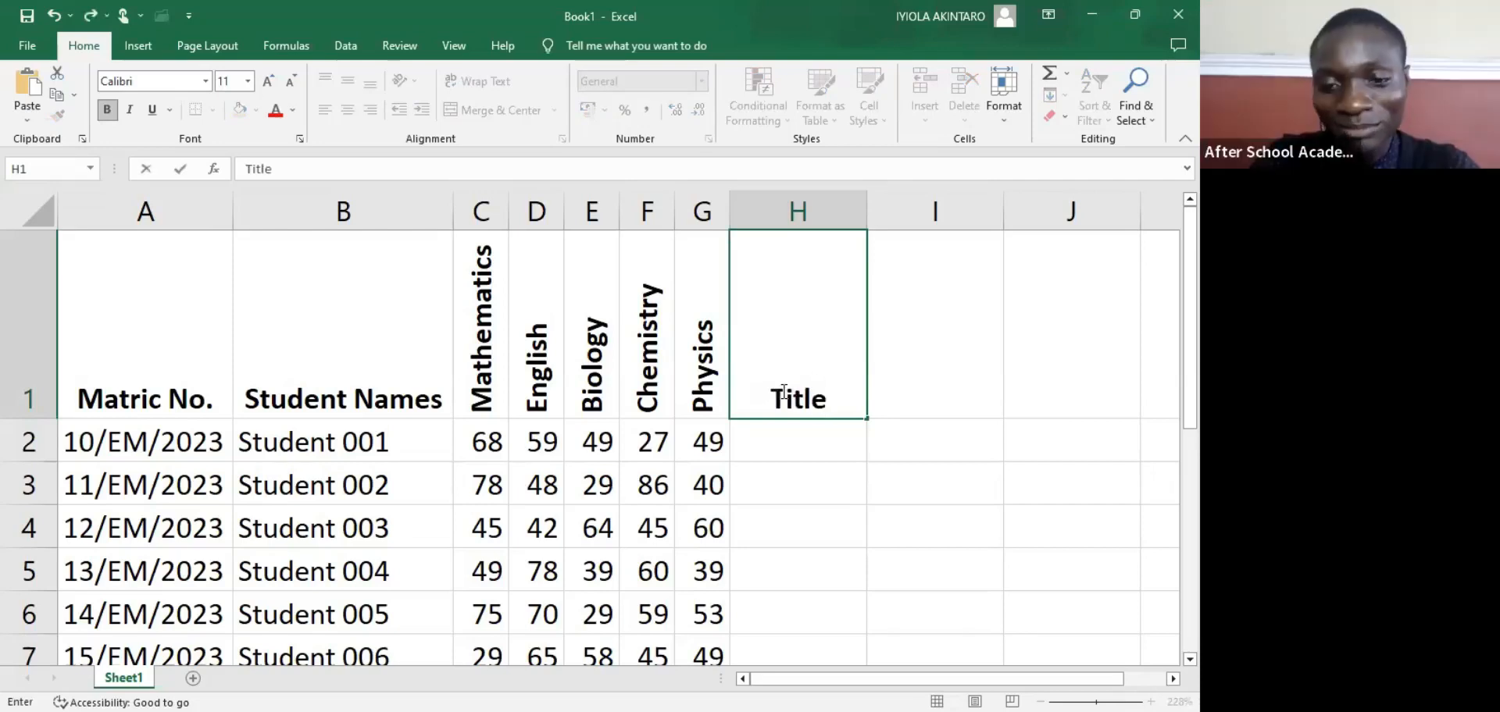
{"action": "key", "text": "BackSpace"}
{"action": "key", "text": "BackSpace"}
{"action": "key", "text": "BackSpace"}
{"action": "key", "text": "BackSpace"}
{"action": "type", "text": "otal"}
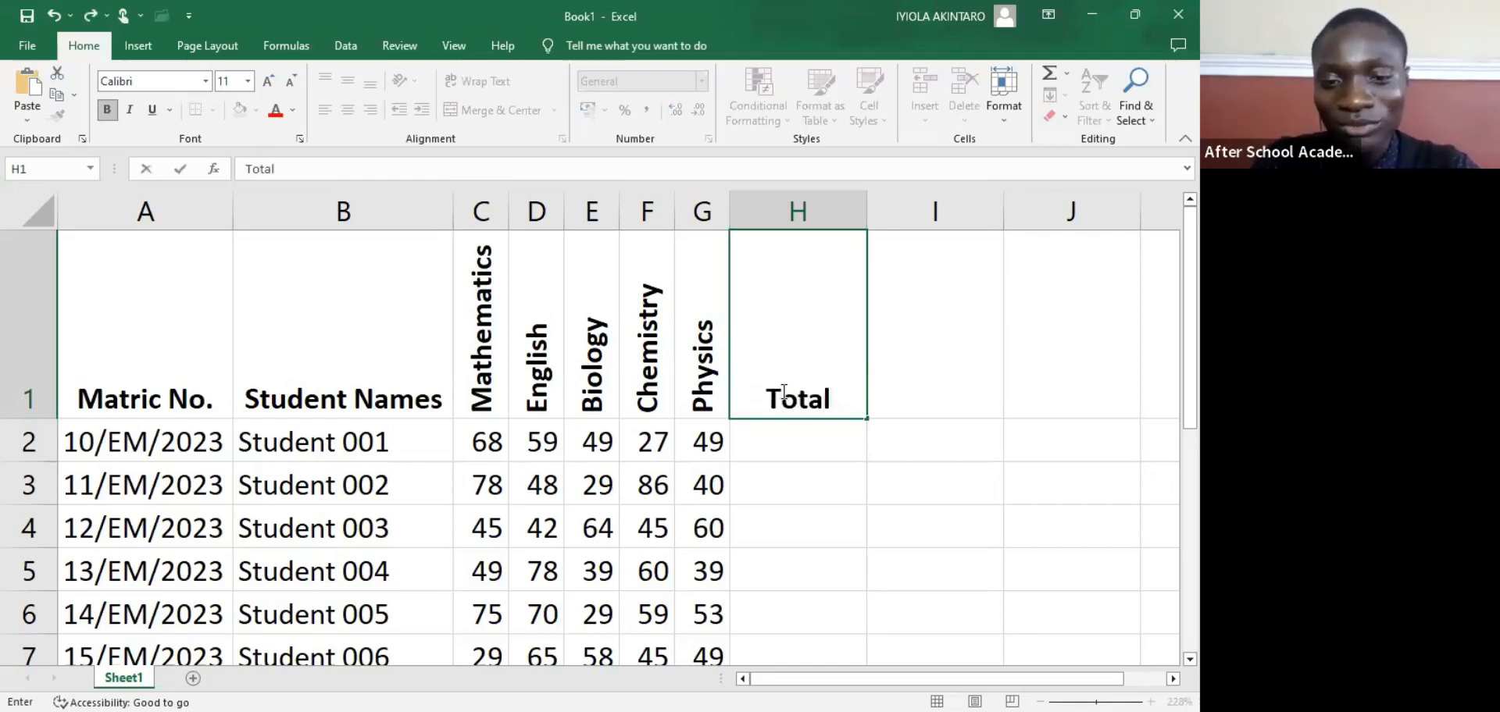
{"action": "key", "text": "Tab"}
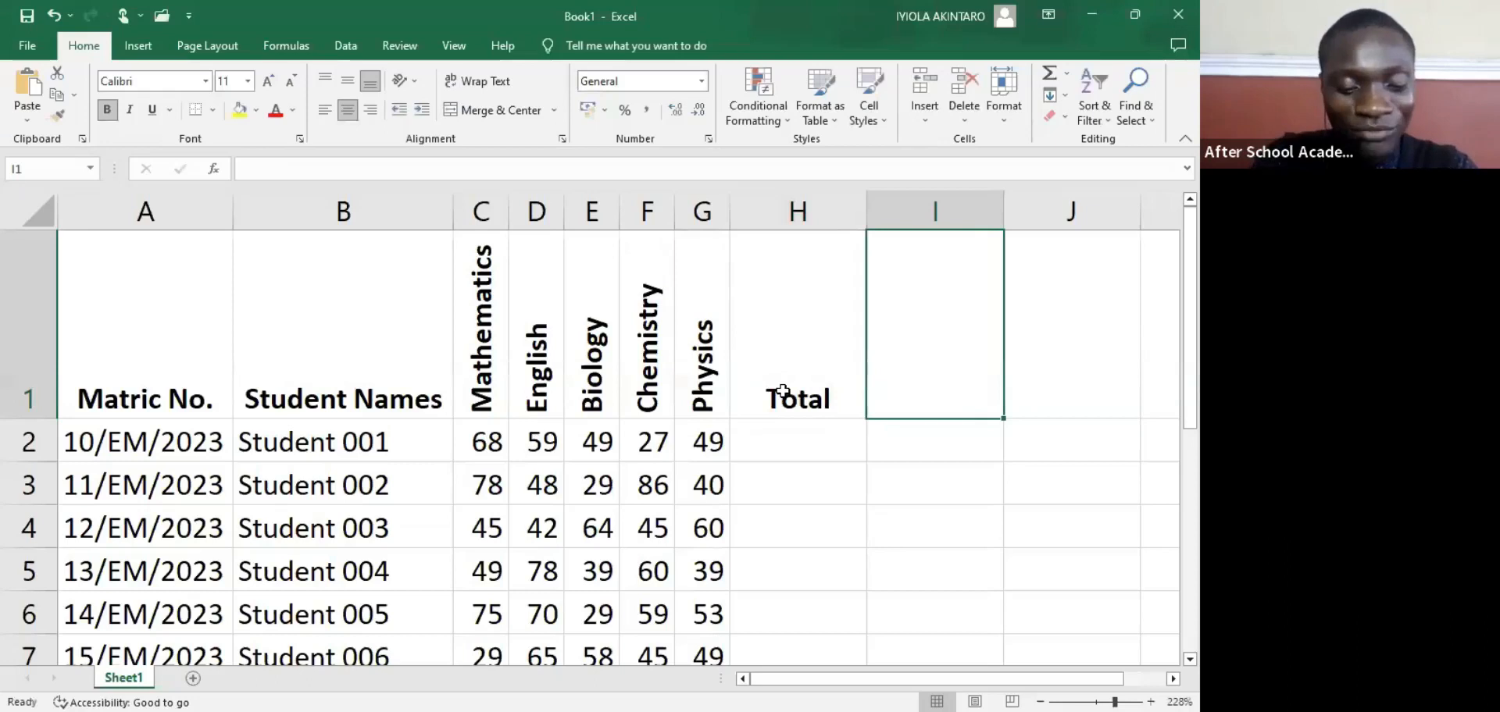
{"action": "type", "text": "Average"}
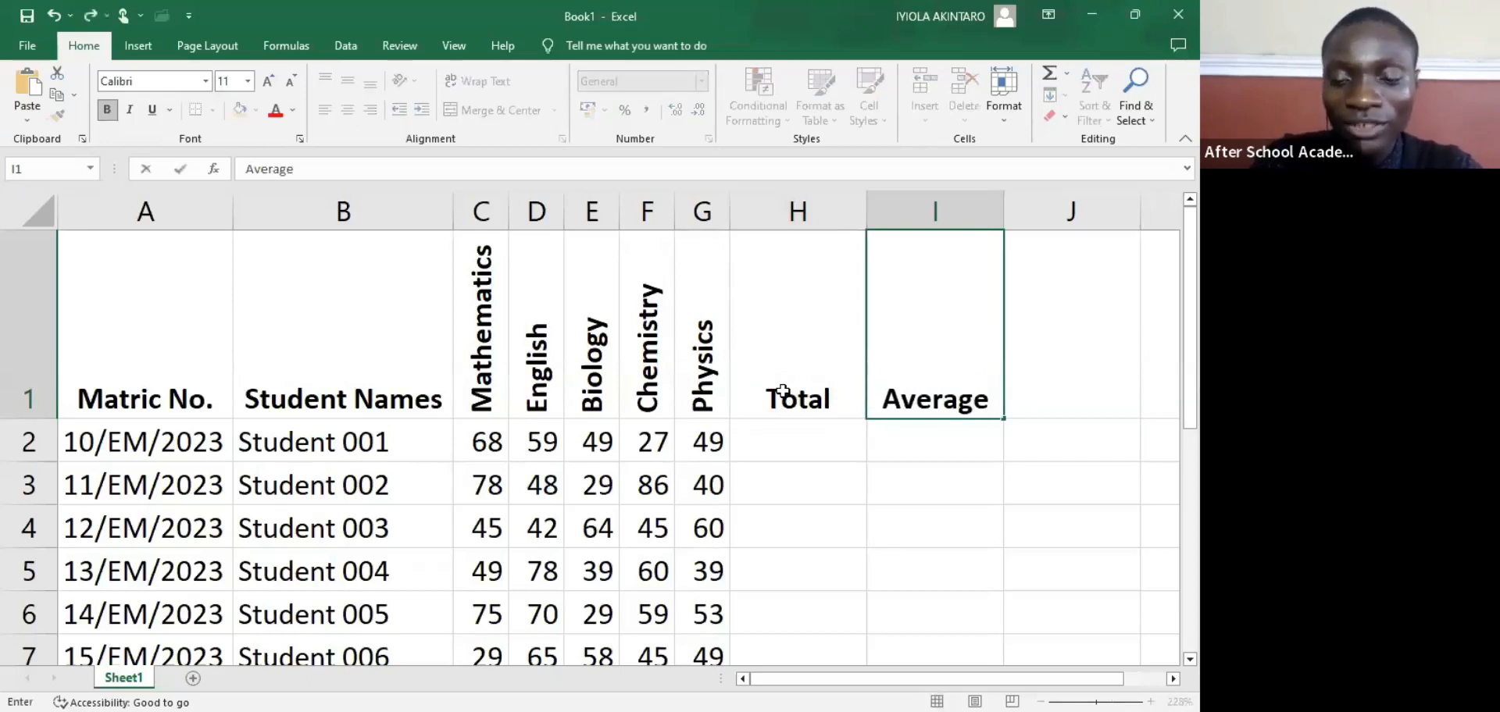
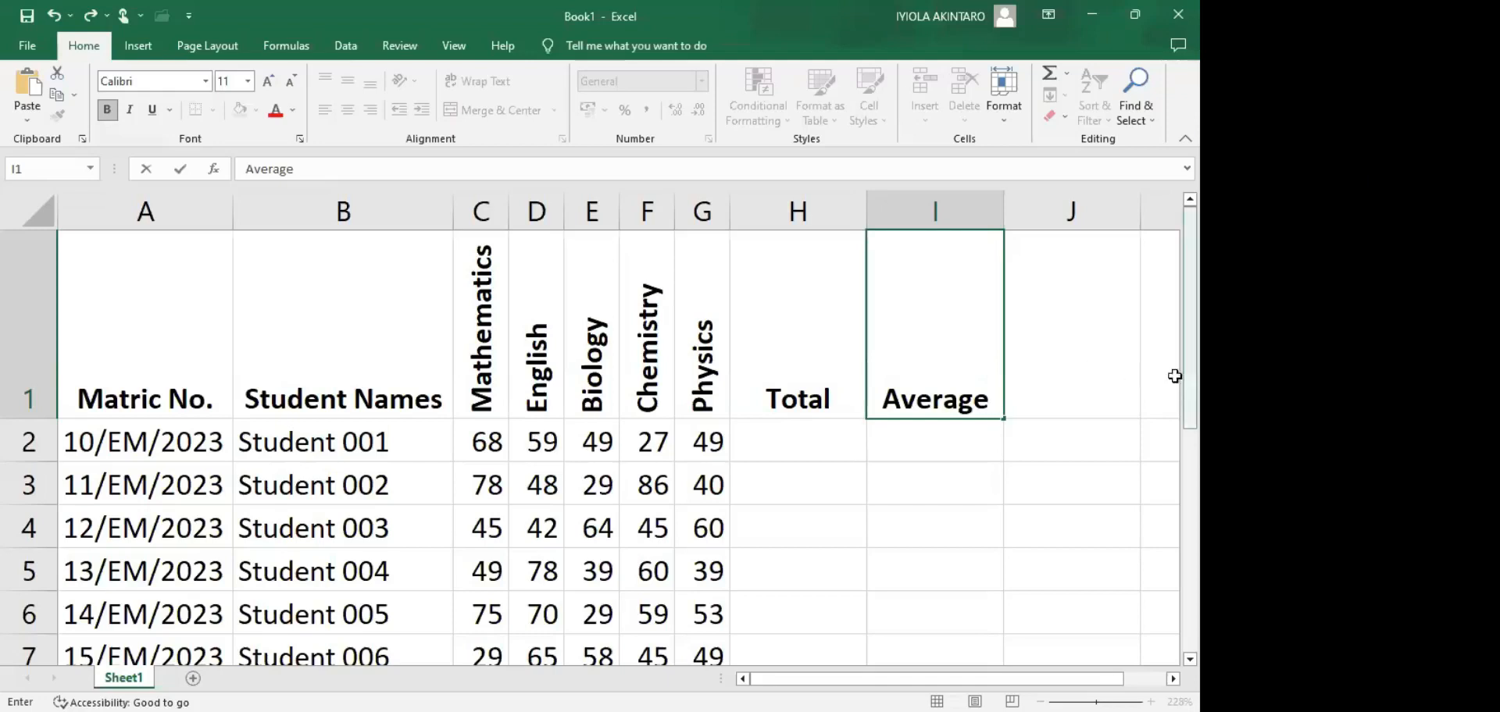
{"action": "left_click", "coordinate": [1028, 392]}
Step: Enter the row labels Minimum Score in A9 and Maximum Score in A10 below the student table
{"action": "scroll", "coordinate": [867, 425], "scroll_direction": "down", "scroll_amount": 3}
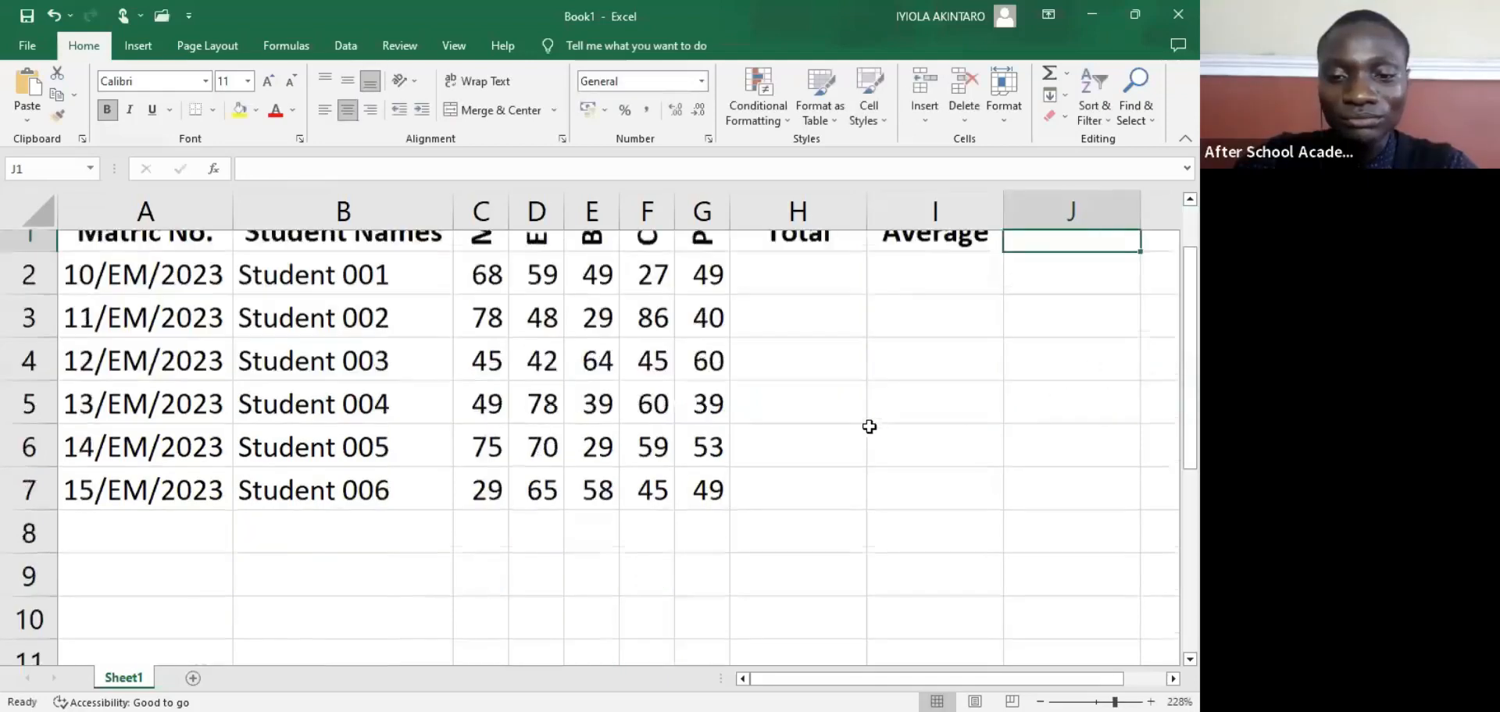
{"action": "scroll", "coordinate": [516, 425], "scroll_direction": "up", "scroll_amount": 3}
{"action": "scroll", "coordinate": [312, 391], "scroll_direction": "down", "scroll_amount": 2}
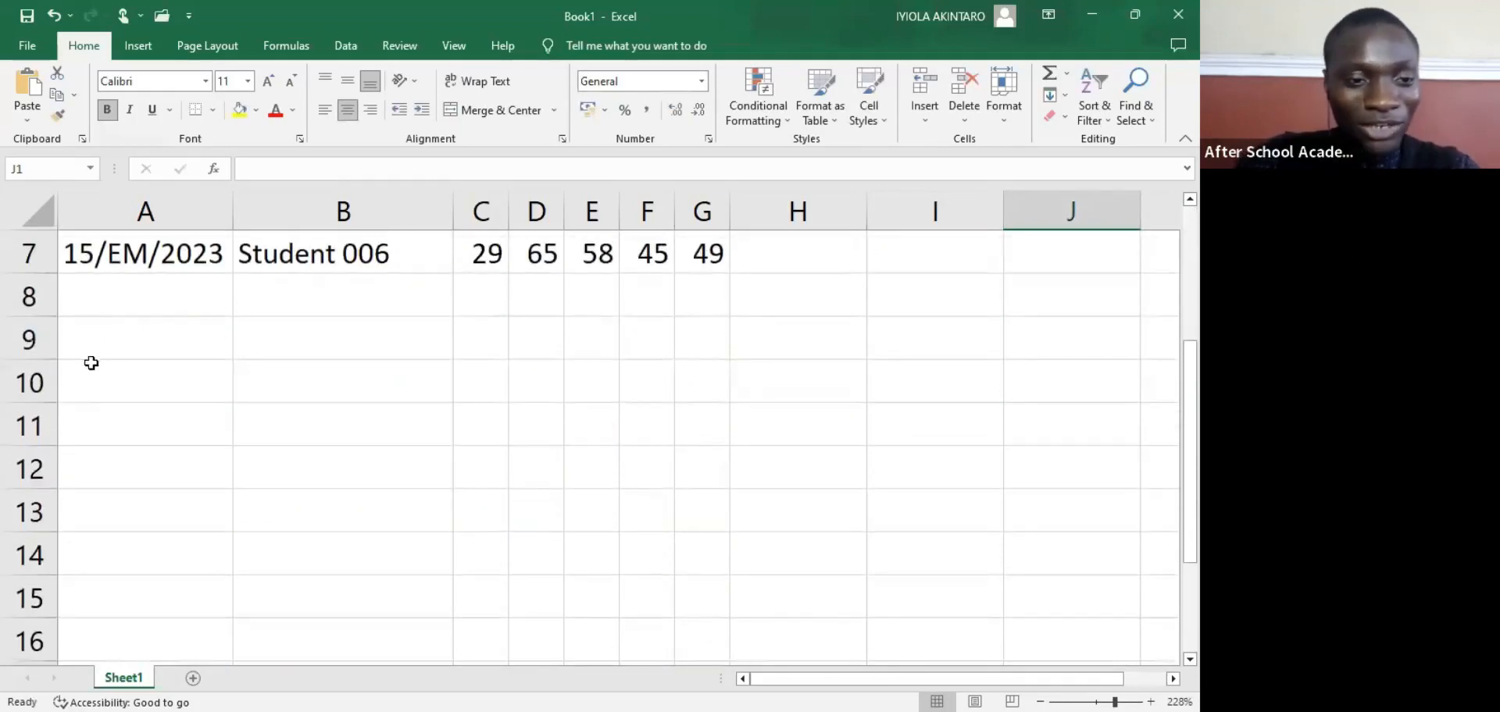
{"action": "left_click", "coordinate": [89, 344]}
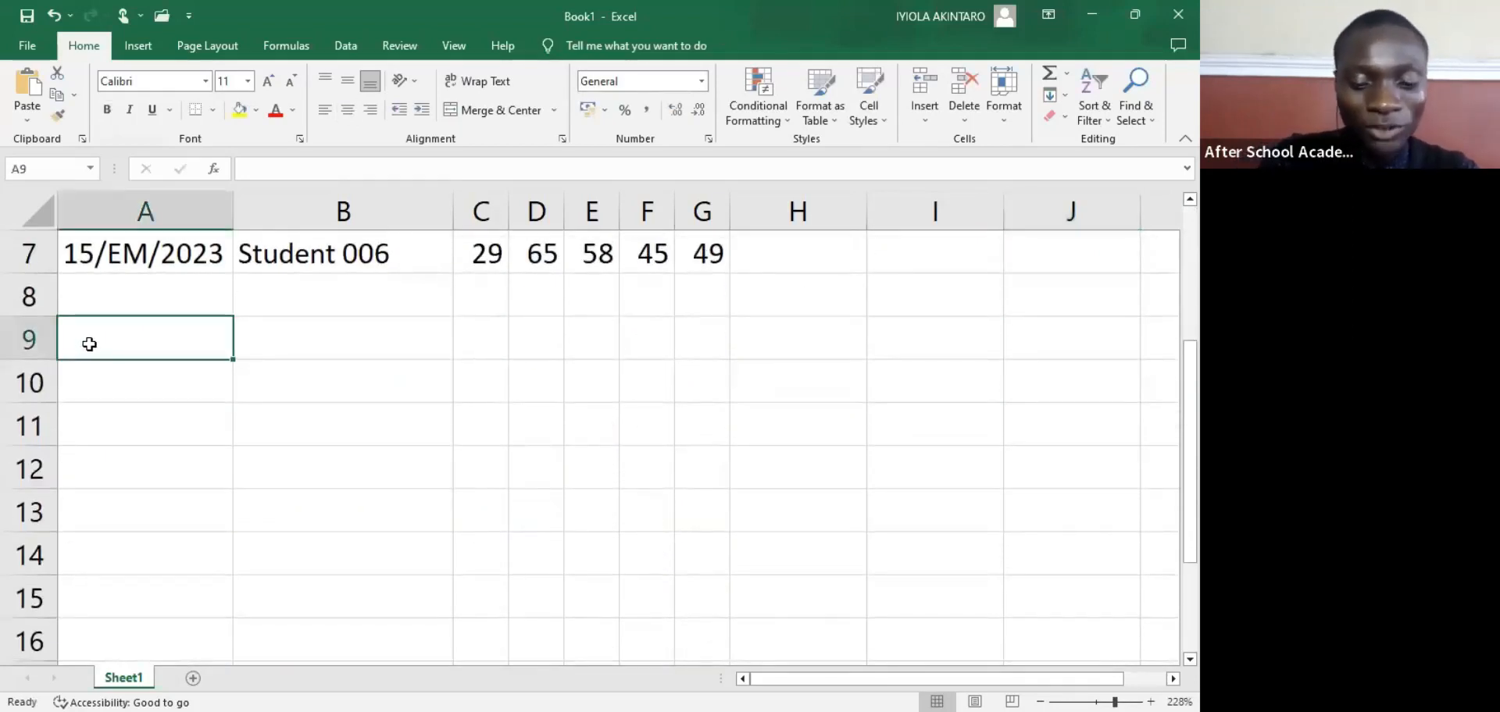
{"action": "type", "text": "Min"}
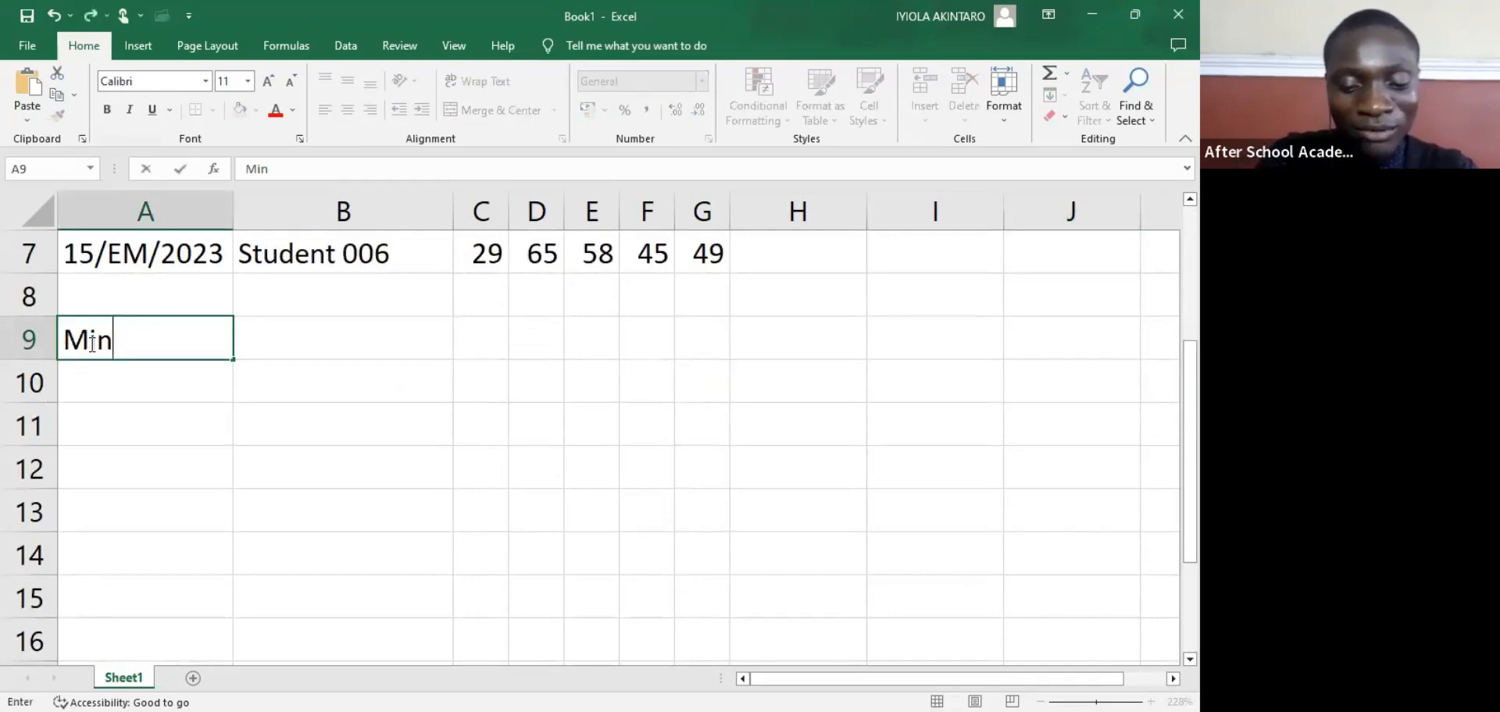
{"action": "type", "text": "imum Score"}
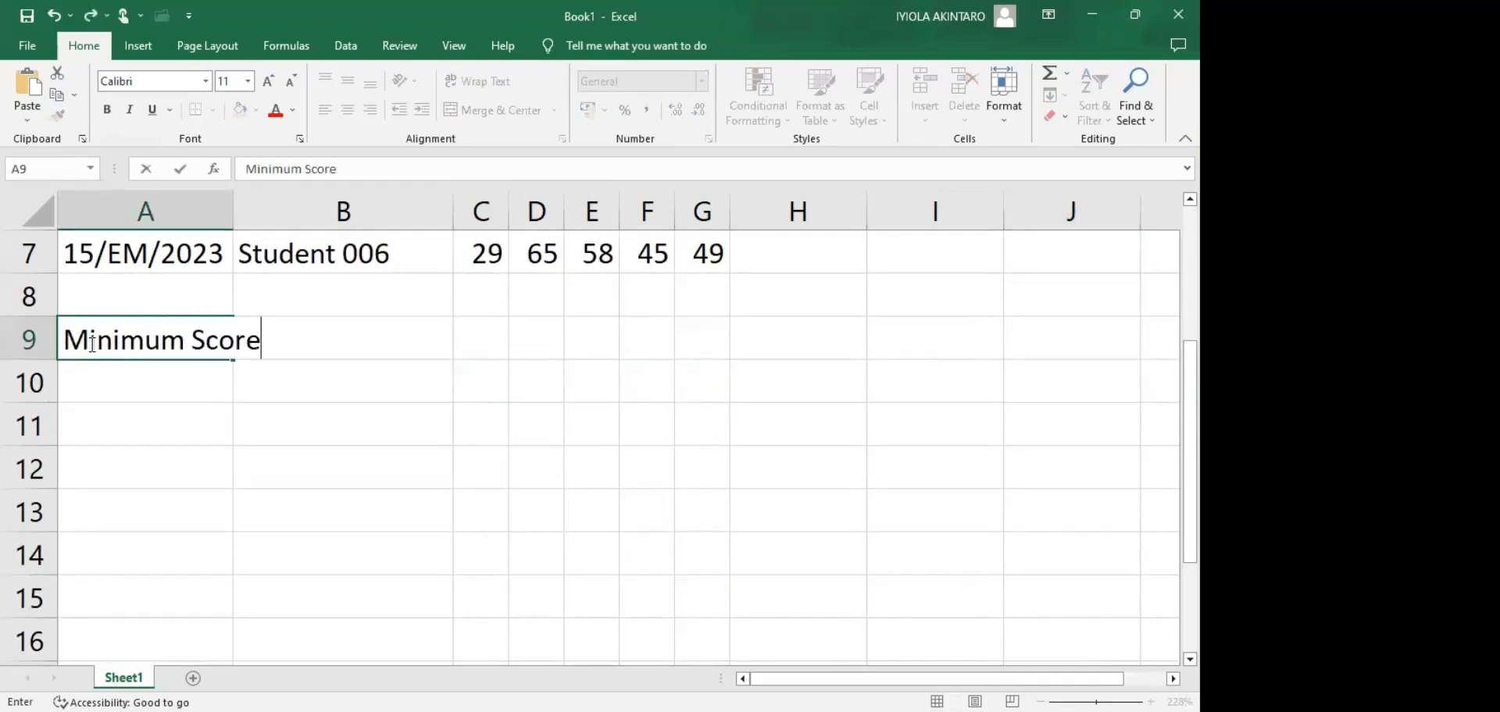
{"action": "key", "text": "Return"}
{"action": "type", "text": "Max"}
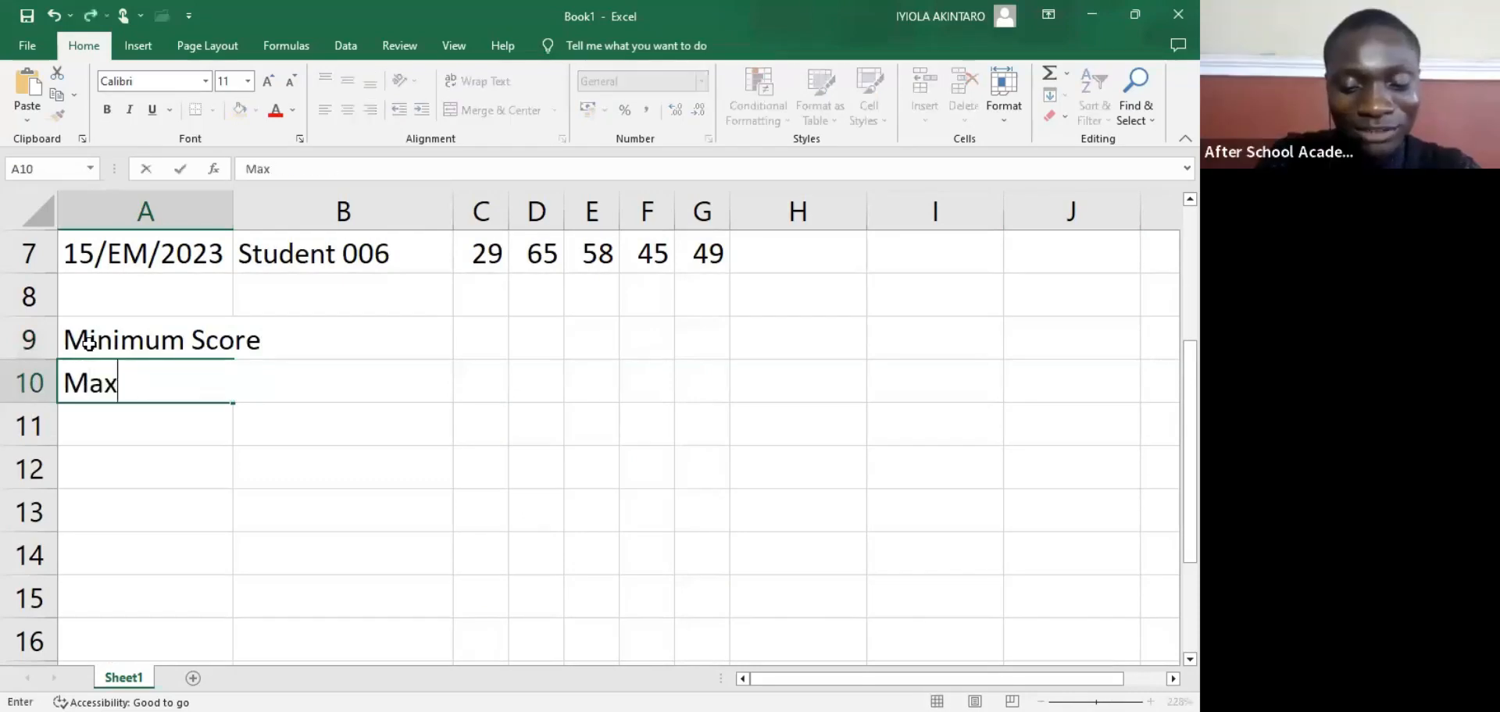
{"action": "type", "text": "imum Score"}
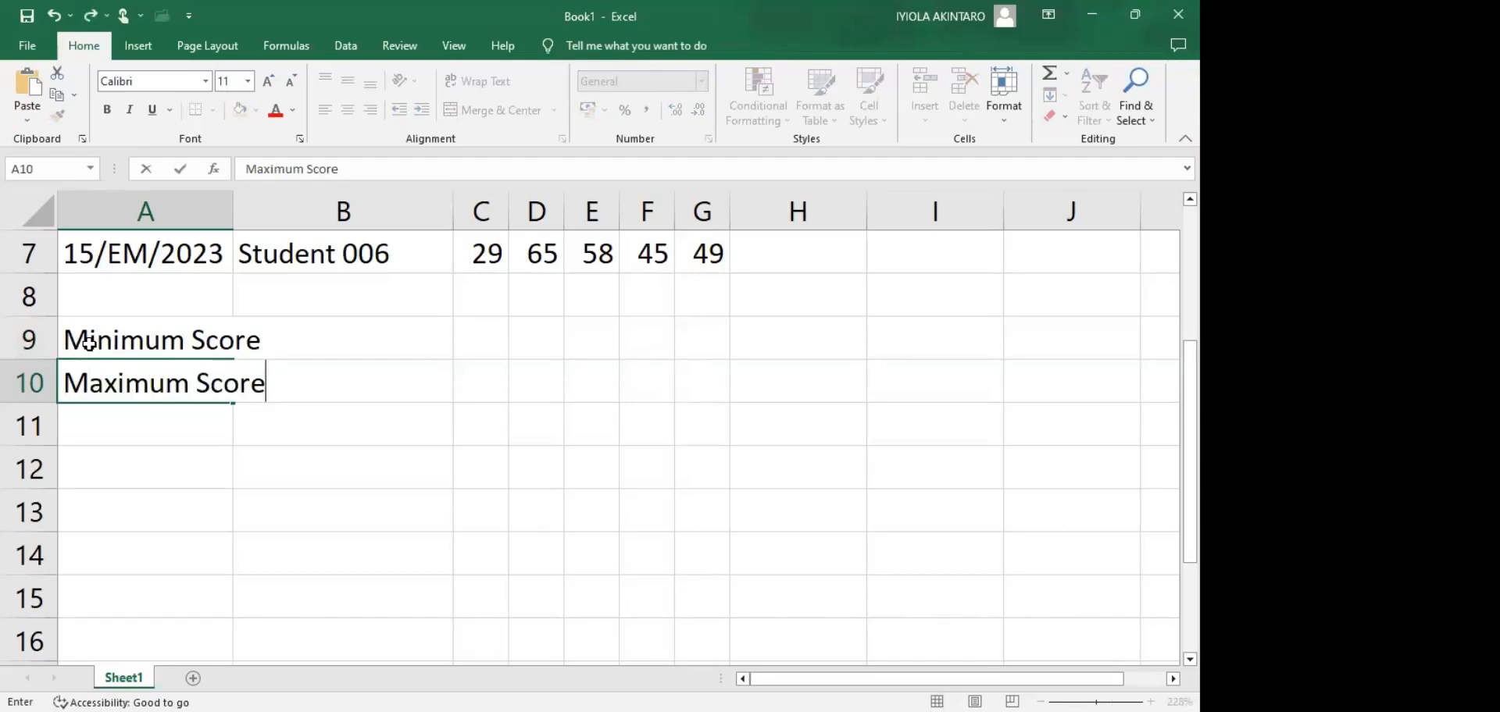
{"action": "key", "text": "Return"}
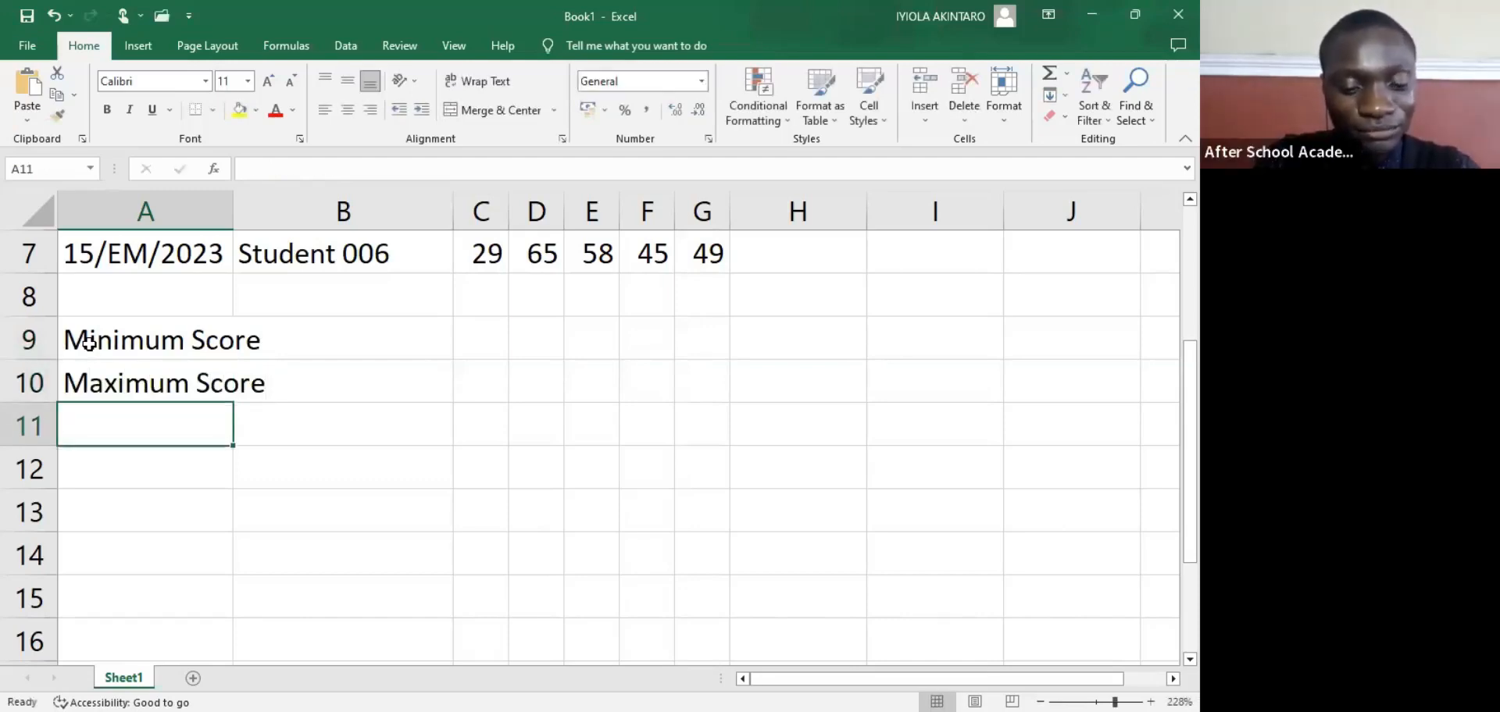
Step: Enter the row label Average Score in A11 beneath the Maximum Score label
{"action": "type", "text": "Averahe"}
{"action": "key", "text": "BackSpace"}
{"action": "key", "text": "BackSpace"}
{"action": "type", "text": "ge sc"}
{"action": "key", "text": "BackSpace"}
{"action": "key", "text": "BackSpace"}
{"action": "type", "text": "Score"}
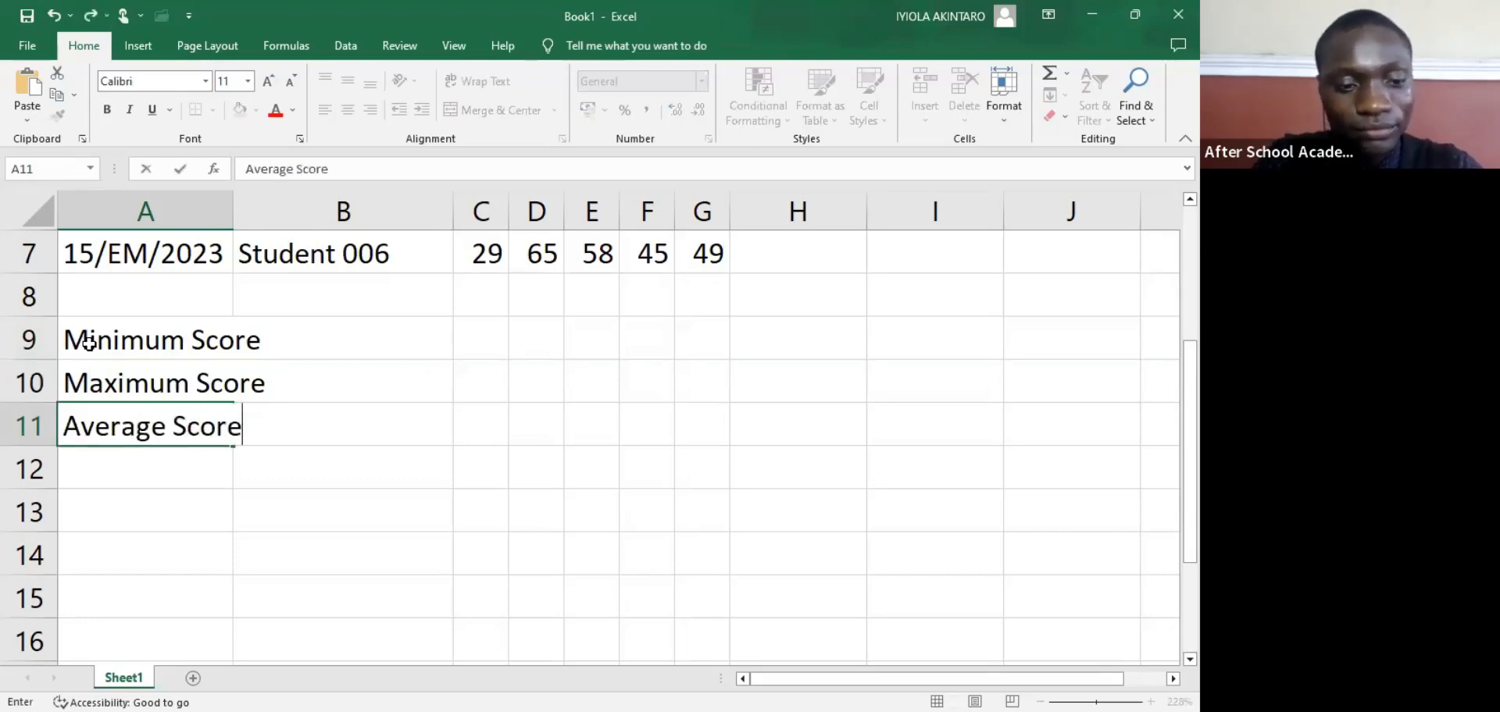
{"action": "key", "text": "Tab"}
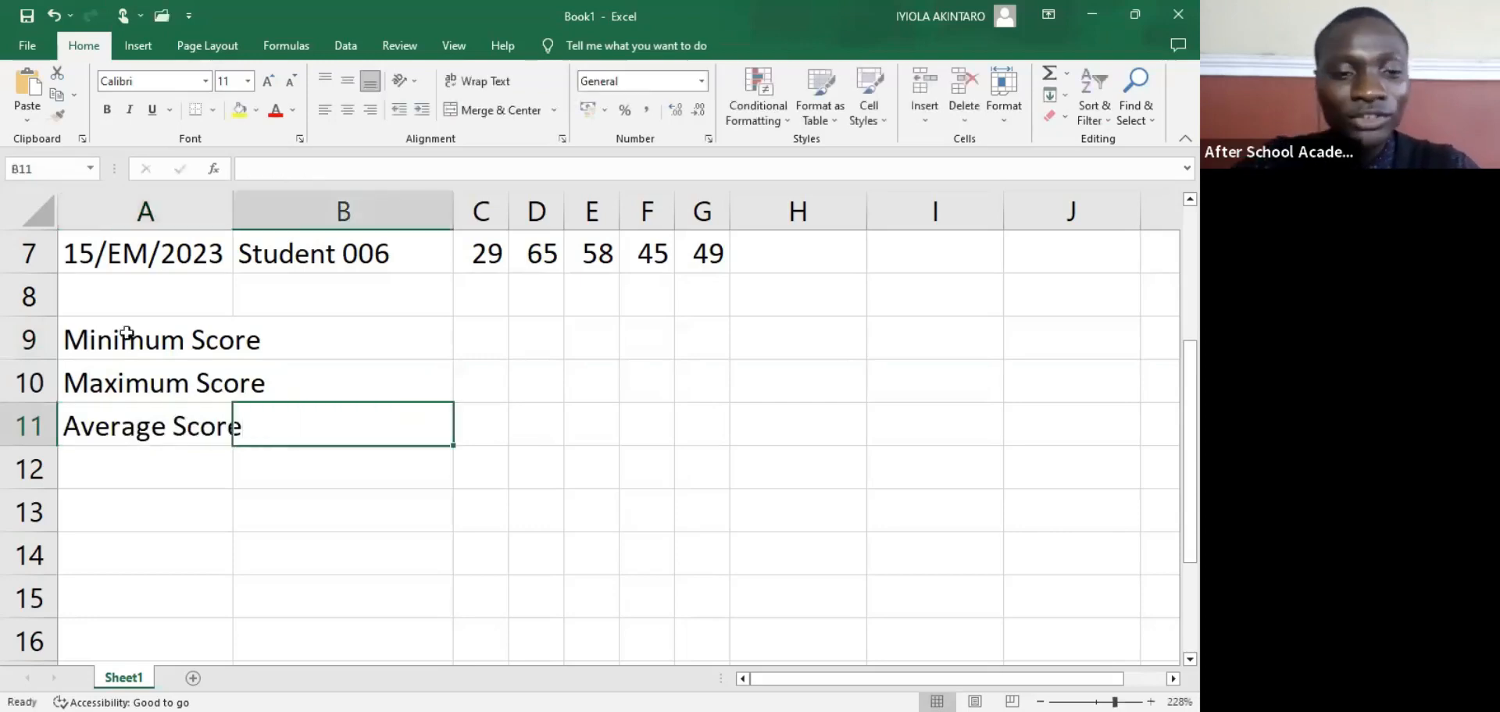
Step: Widen column A so the three score labels in A9:A11 fit inside their cells
{"action": "scroll", "coordinate": [328, 414], "scroll_direction": "up", "scroll_amount": 1}
{"action": "scroll", "coordinate": [234, 324], "scroll_direction": "up", "scroll_amount": 1}
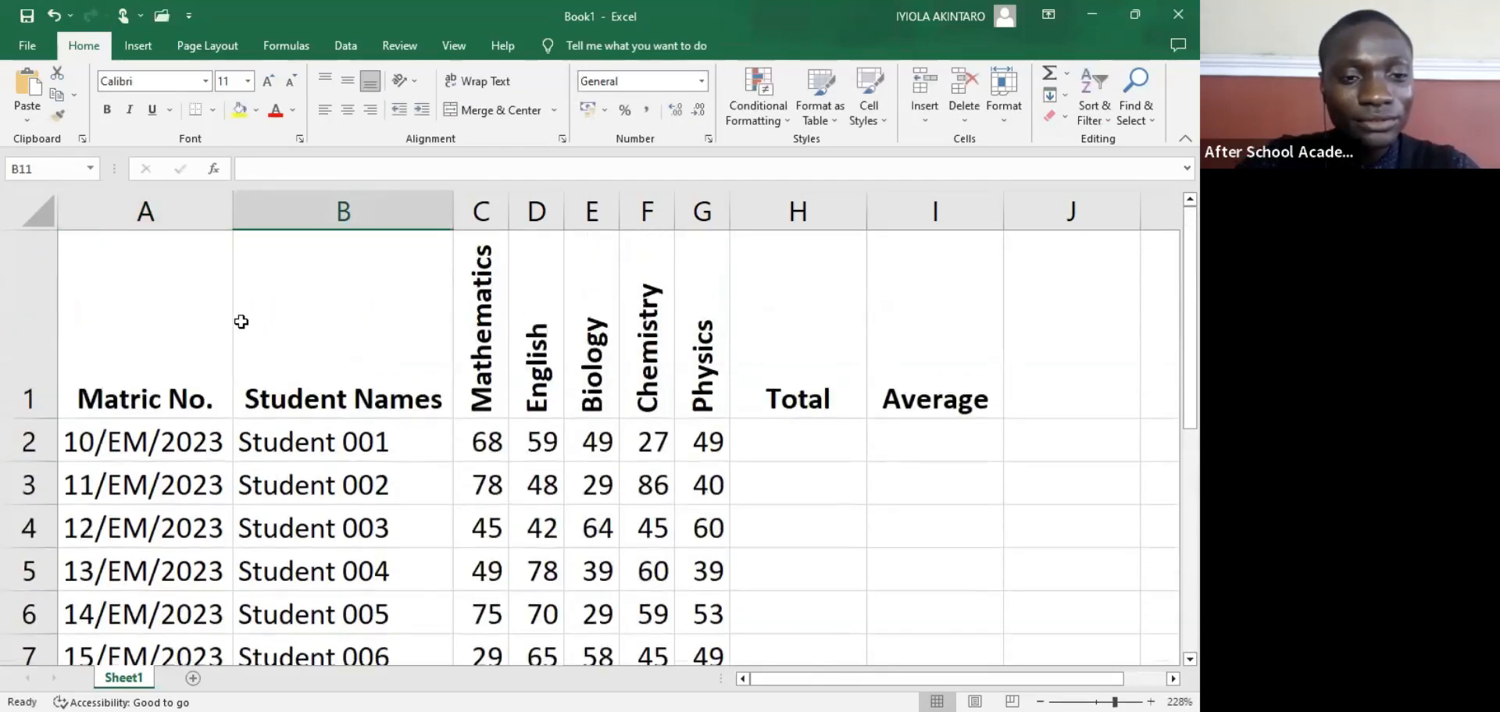
{"action": "scroll", "coordinate": [321, 452], "scroll_direction": "down", "scroll_amount": 2}
{"action": "scroll", "coordinate": [341, 385], "scroll_direction": "up", "scroll_amount": 2}
{"action": "scroll", "coordinate": [230, 211], "scroll_direction": "down", "scroll_amount": 1}
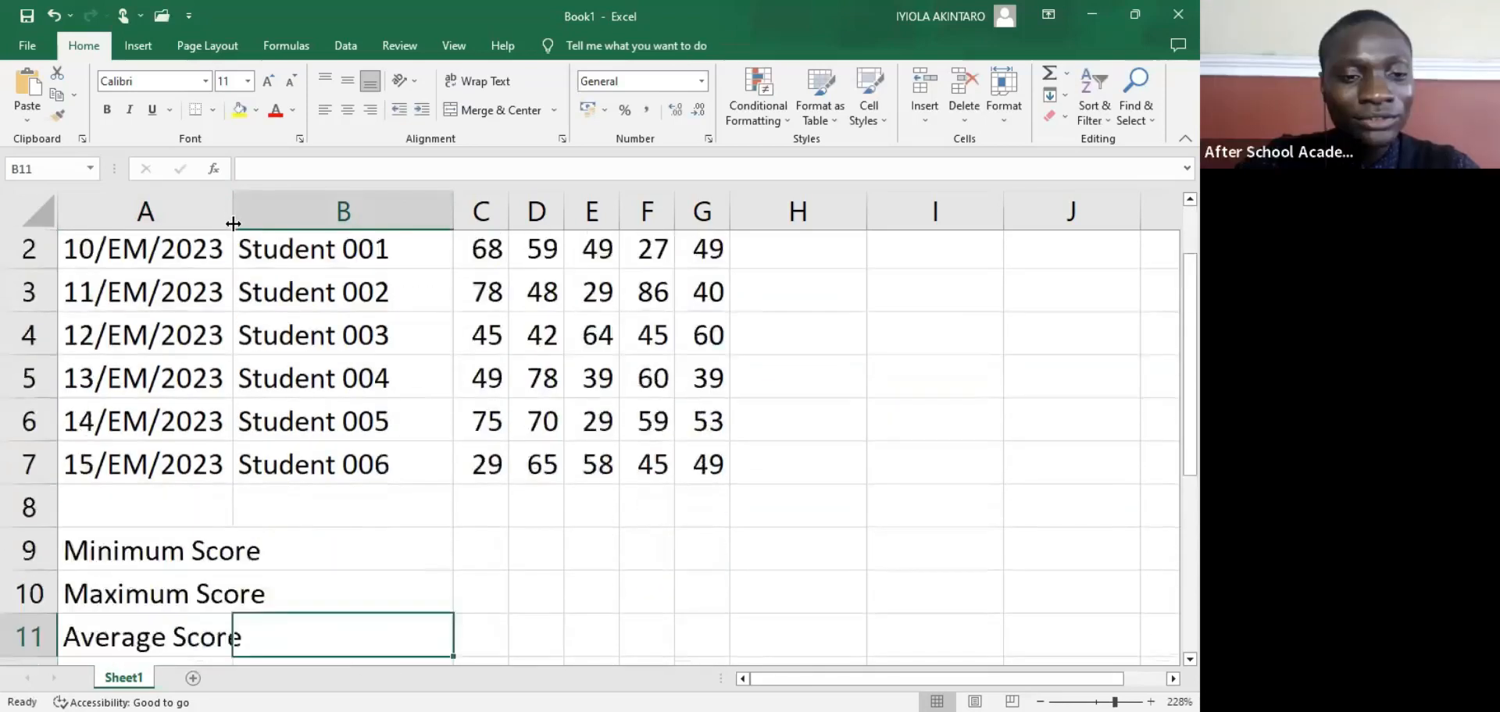
{"action": "left_click_drag", "start_coordinate": [232, 209], "coordinate": [286, 211]}
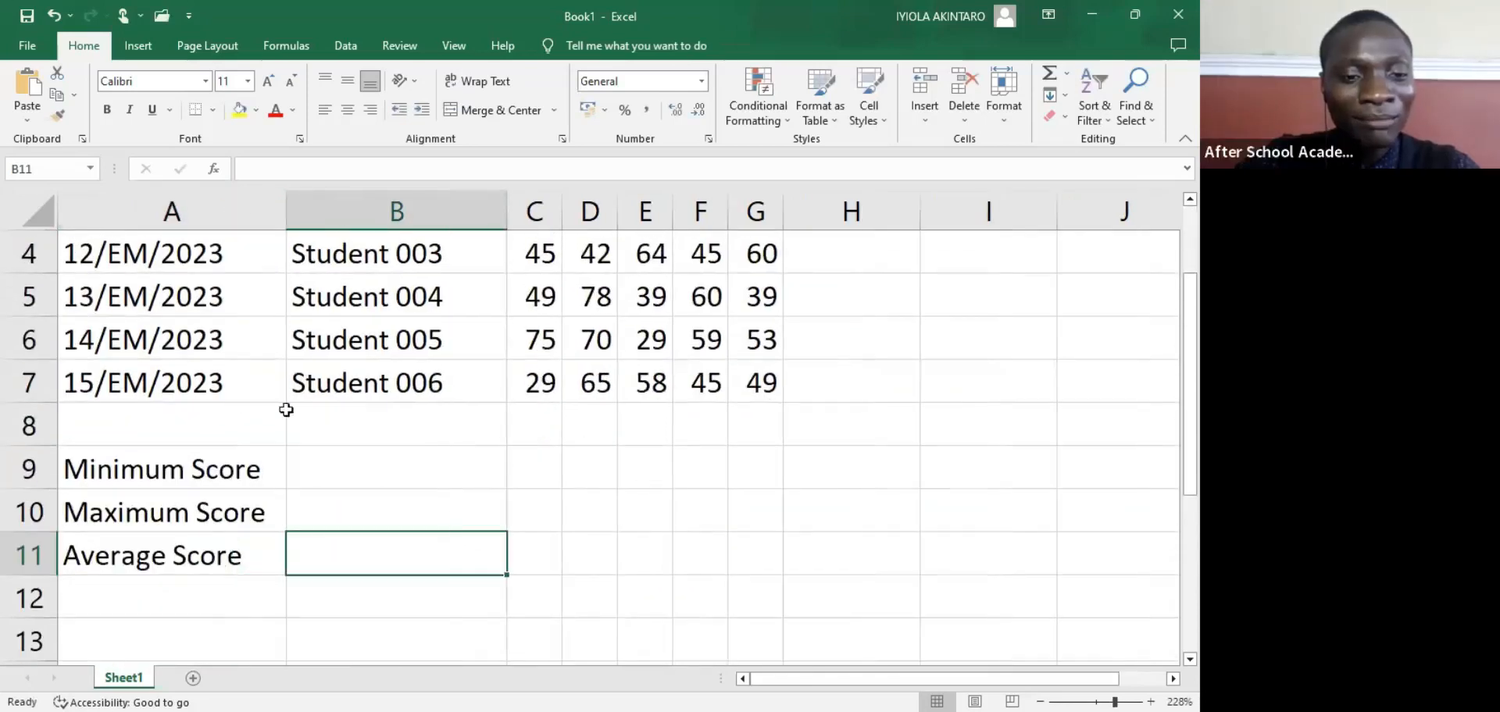
Step: Make rows 9, 10 and 11 with the Minimum, Maximum and Average Score labels bold
{"action": "left_click", "coordinate": [129, 478]}
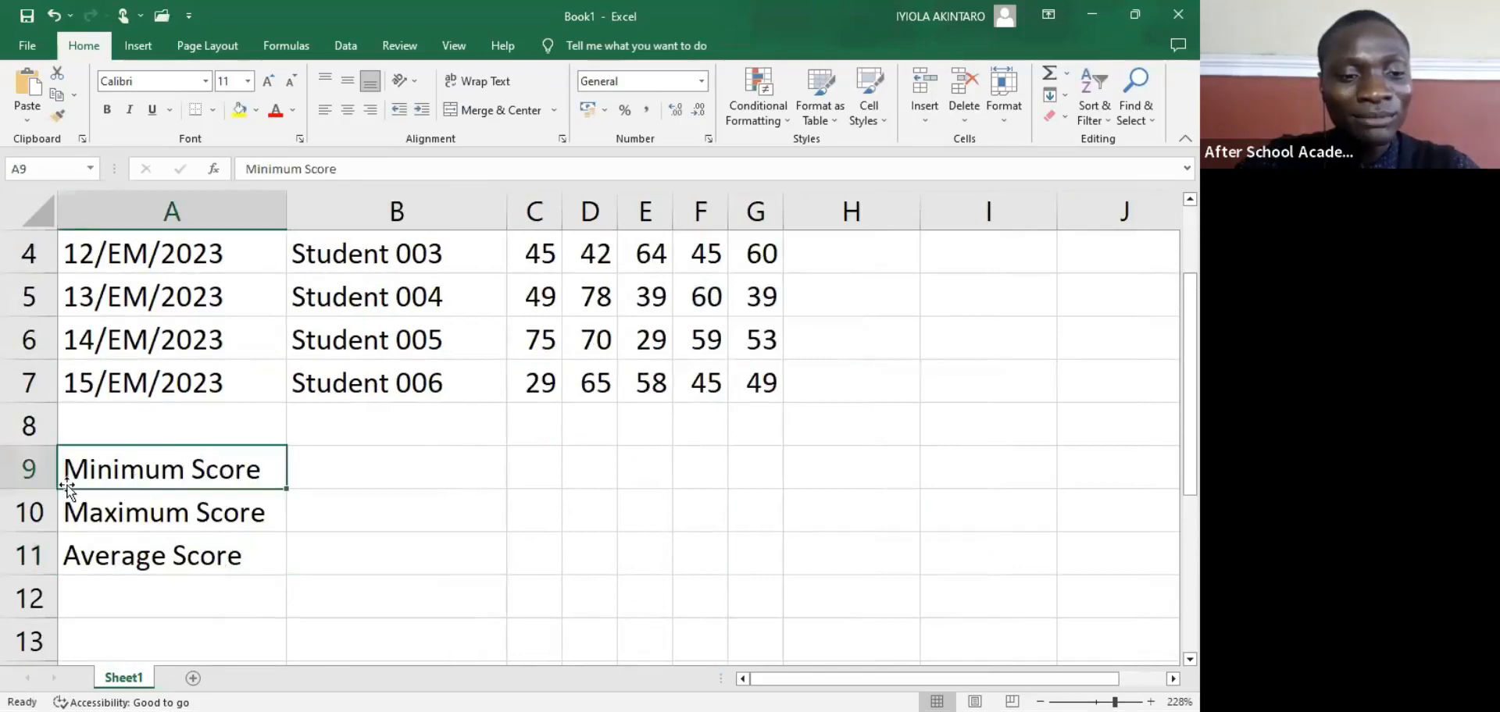
{"action": "left_click", "coordinate": [14, 469]}
{"action": "left_click", "coordinate": [107, 110]}
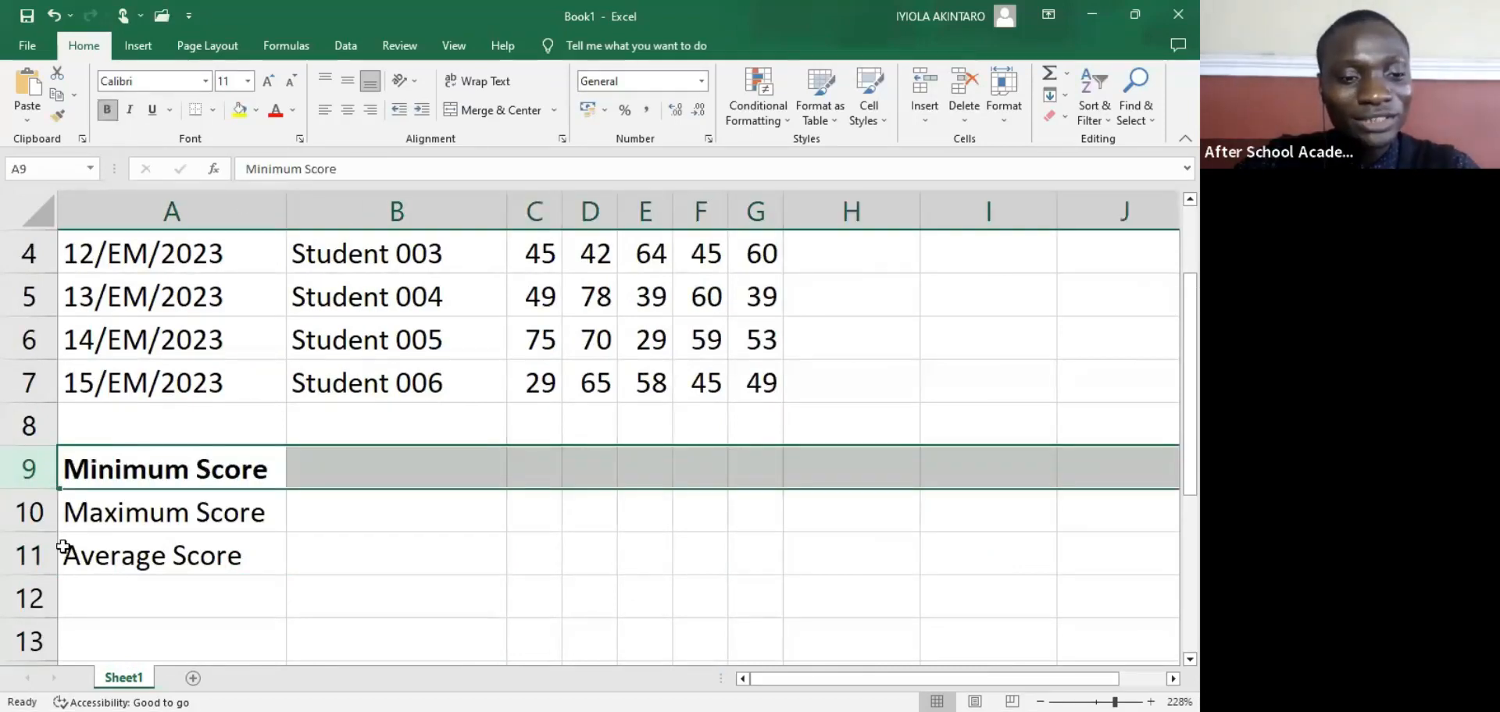
{"action": "left_click", "coordinate": [29, 512]}
{"action": "left_click", "coordinate": [107, 110]}
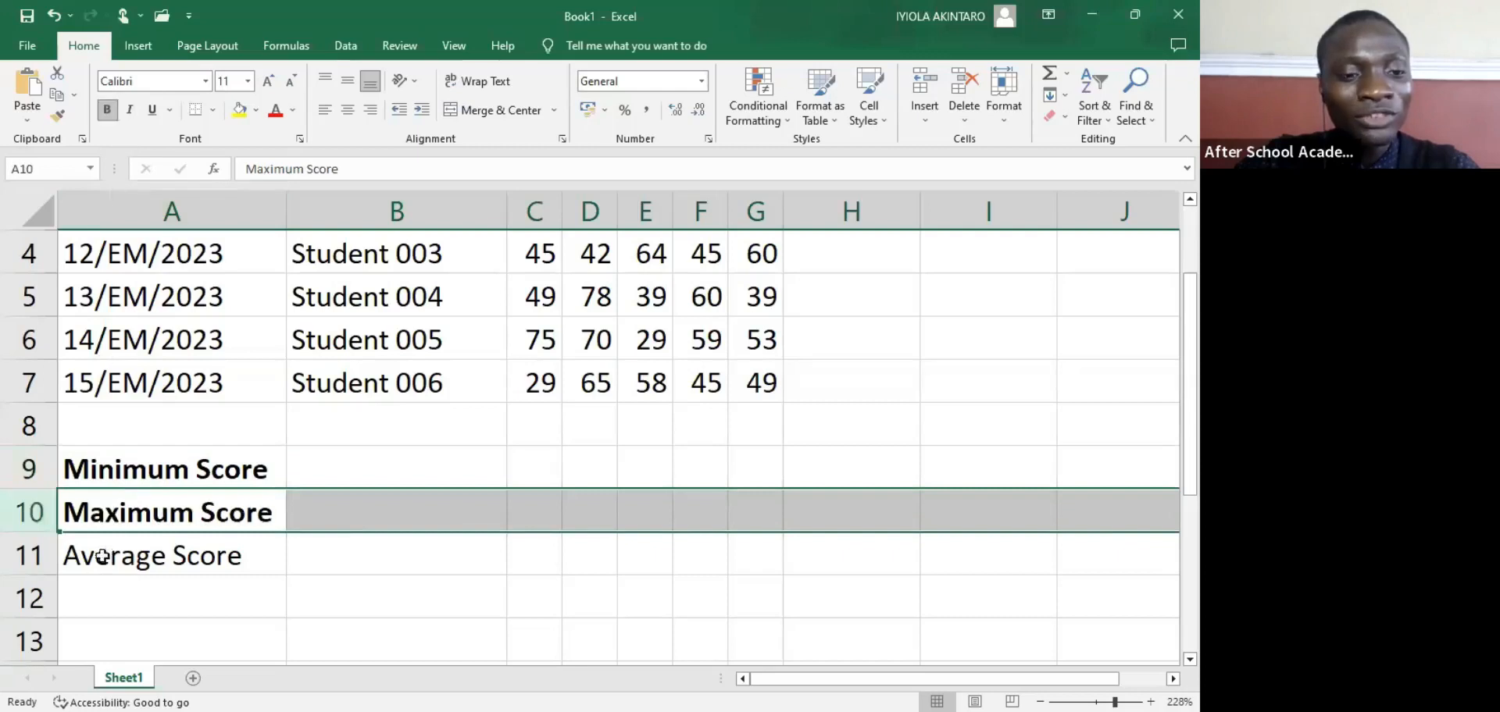
{"action": "left_click", "coordinate": [28, 555]}
{"action": "left_click", "coordinate": [107, 110]}
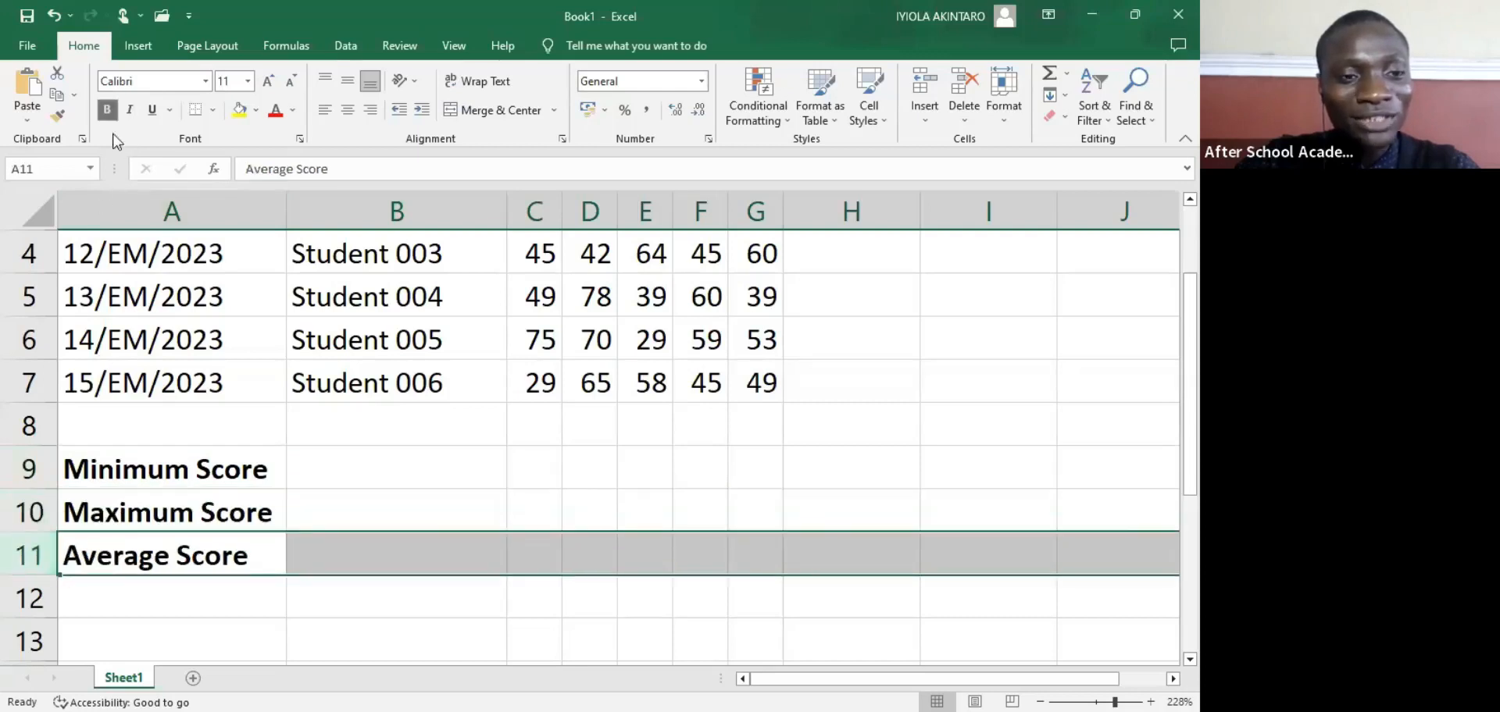
Step: Review the student scores table and the Minimum, Maximum and Average Score labels in A9:A11
{"action": "left_click", "coordinate": [398, 482]}
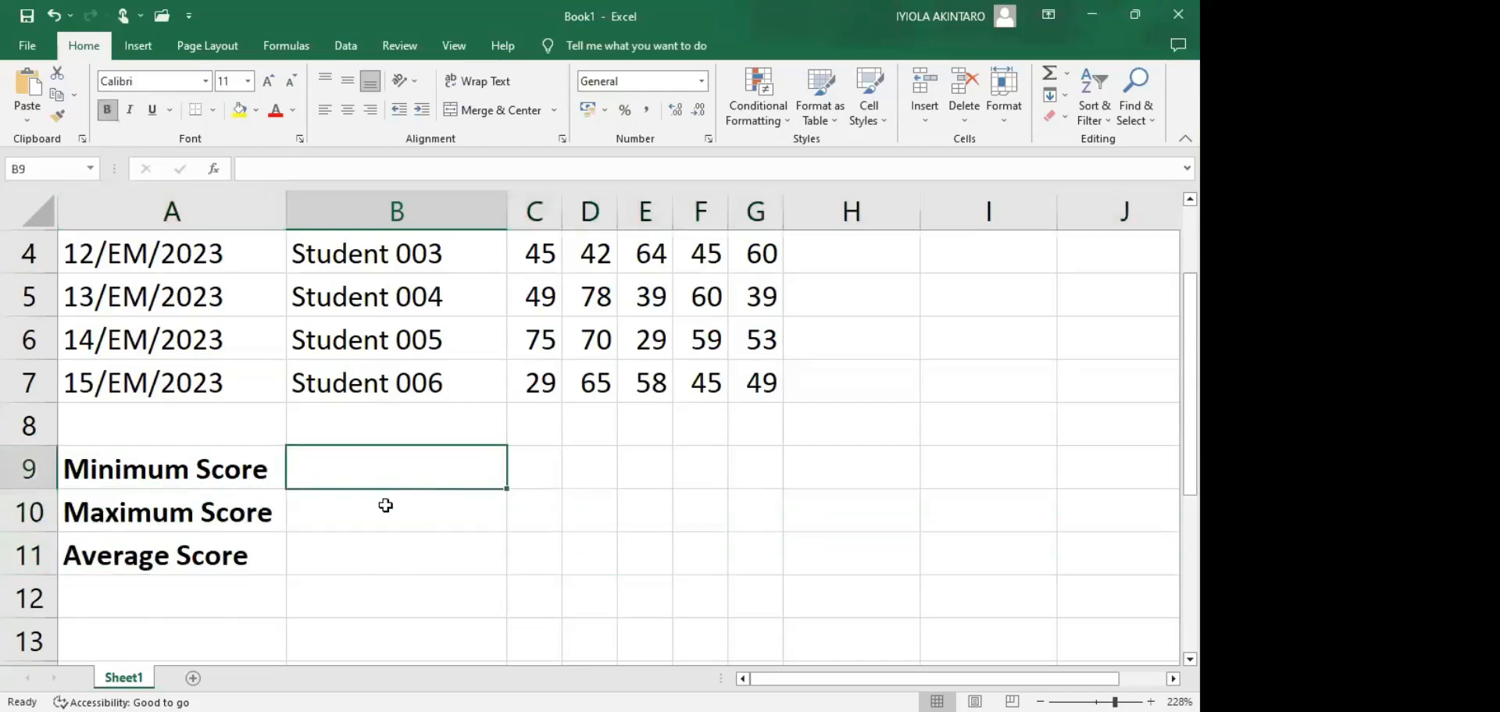
{"action": "scroll", "coordinate": [496, 562], "scroll_direction": "up", "scroll_amount": 1}
{"action": "scroll", "coordinate": [522, 546], "scroll_direction": "down", "scroll_amount": 1}
{"action": "scroll", "coordinate": [464, 552], "scroll_direction": "up", "scroll_amount": 1}
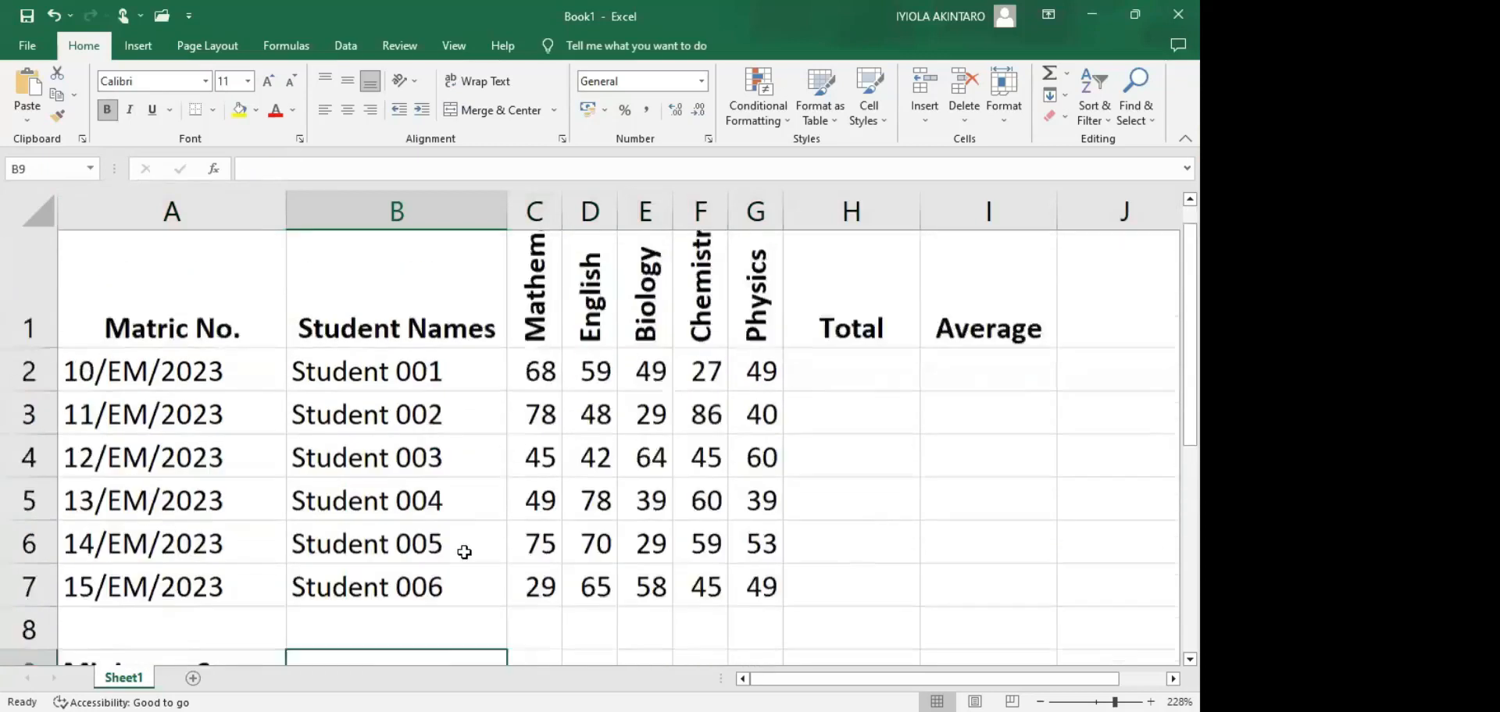
{"action": "scroll", "coordinate": [464, 553], "scroll_direction": "down", "scroll_amount": 1}
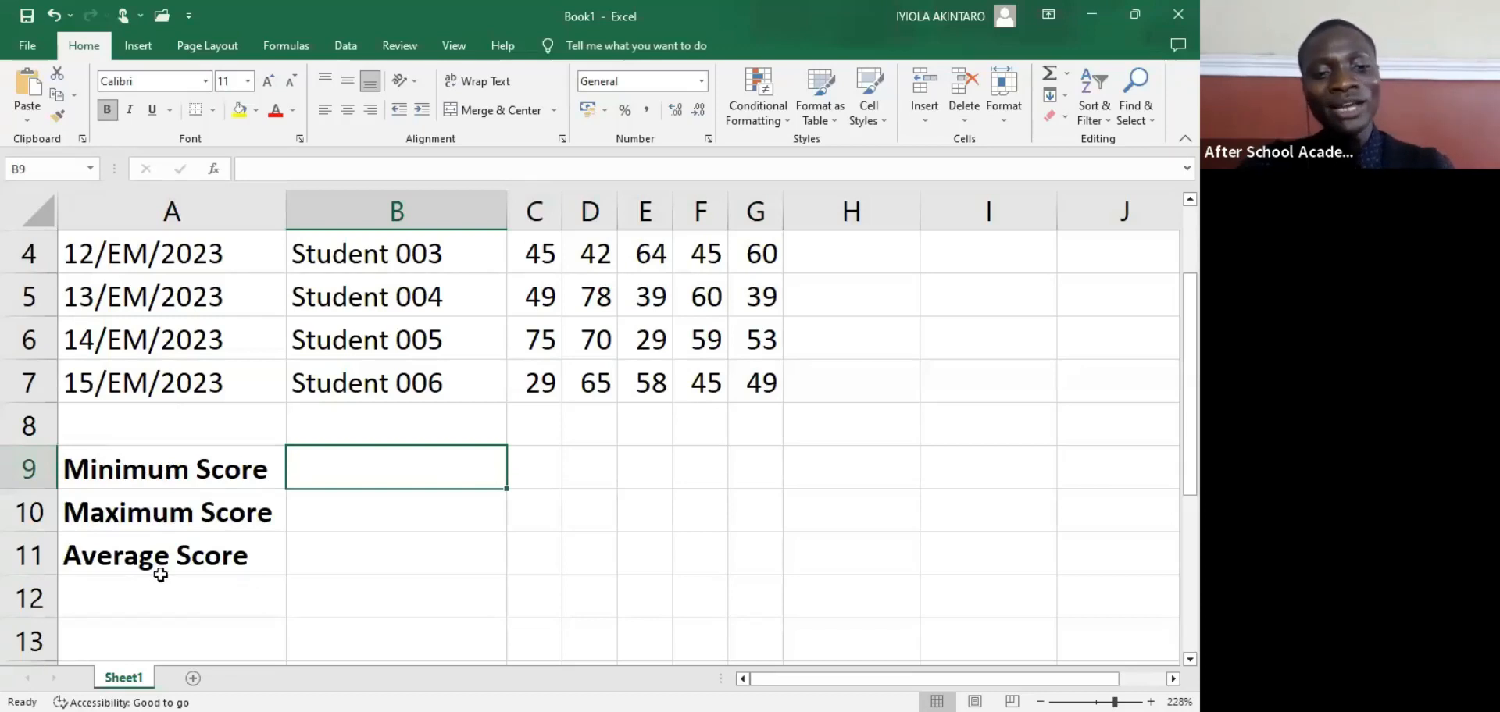
{"action": "left_click", "coordinate": [96, 461]}
{"action": "left_click_drag", "start_coordinate": [94, 467], "coordinate": [167, 555]}
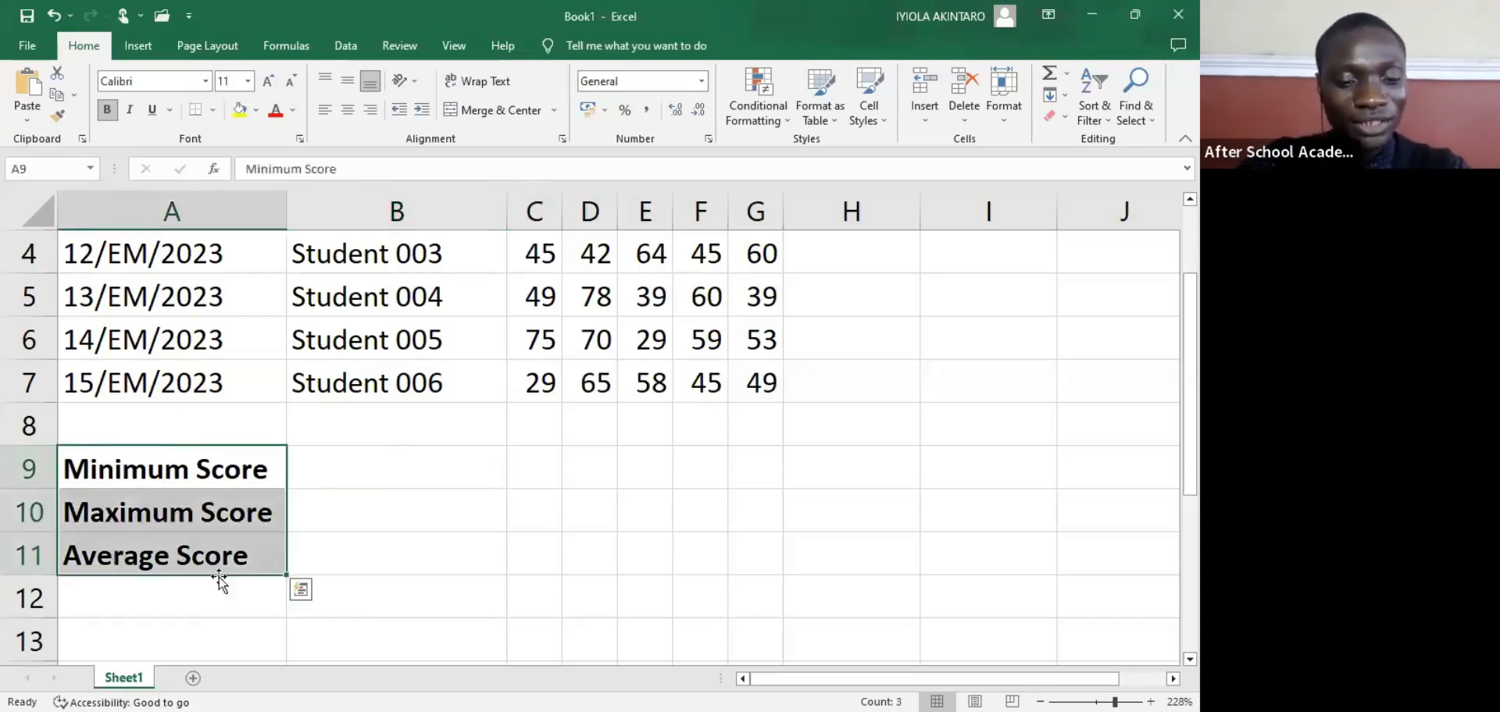
{"action": "left_click", "coordinate": [172, 469]}
{"action": "left_click", "coordinate": [406, 474]}
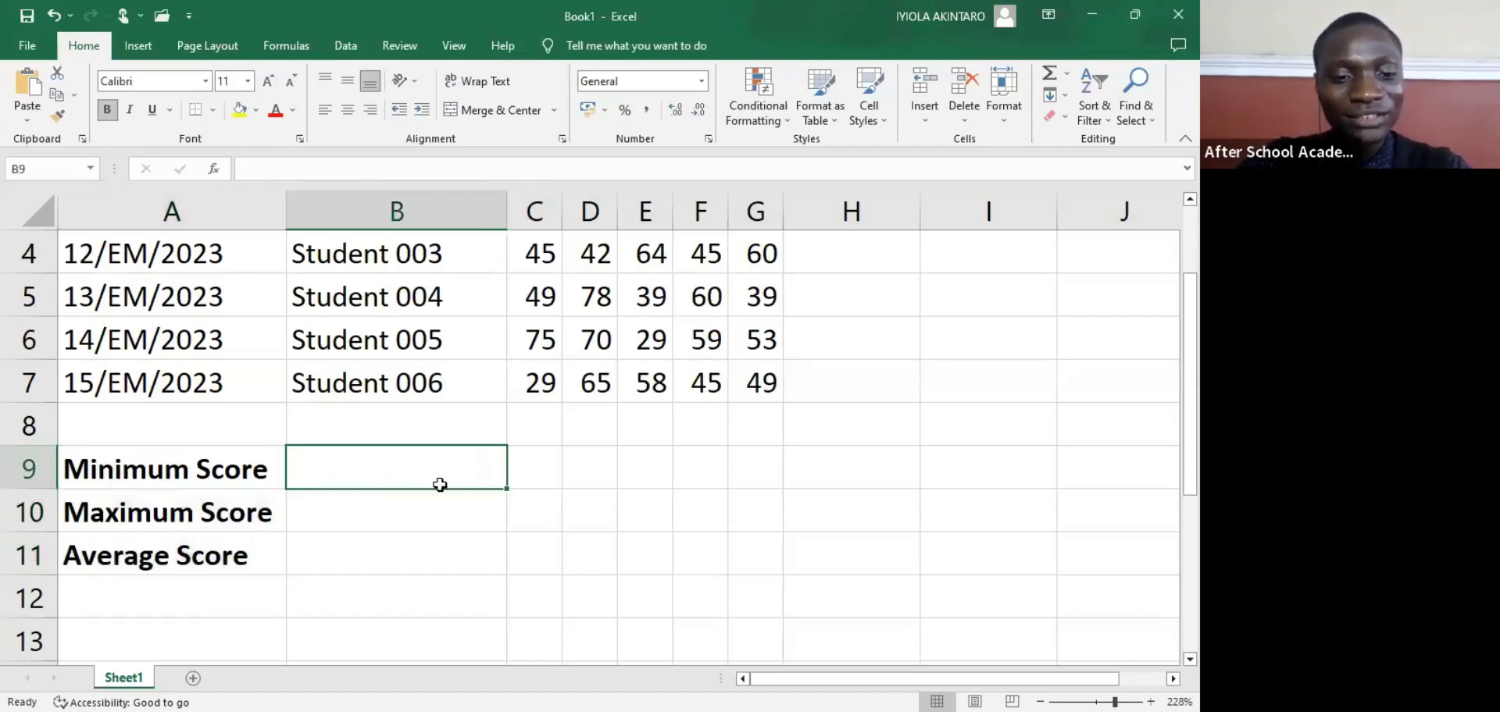
Step: Try to move the Minimum, Maximum and Average Score labels from A9:A11 to B9:B11
{"action": "scroll", "coordinate": [379, 469], "scroll_direction": "up", "scroll_amount": 1}
{"action": "scroll", "coordinate": [201, 496], "scroll_direction": "down", "scroll_amount": 2}
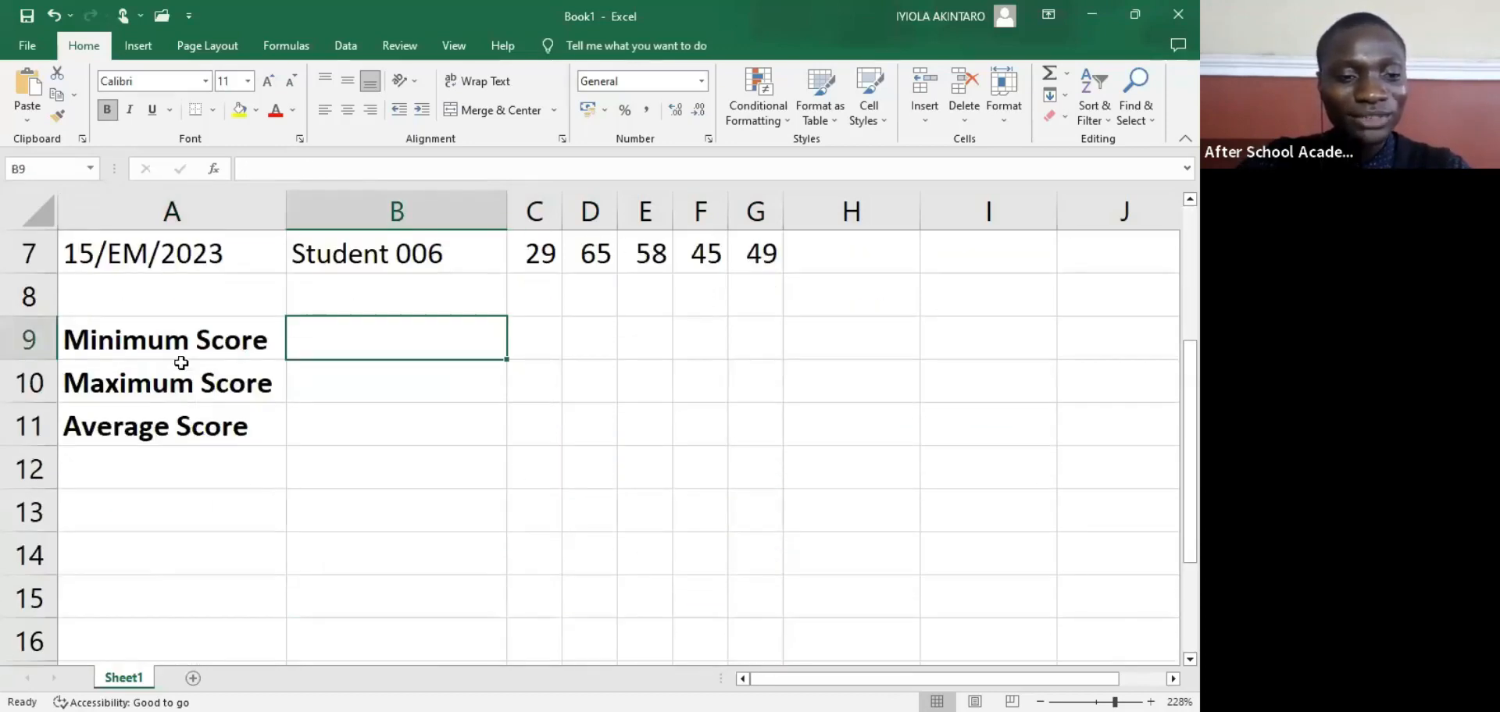
{"action": "left_click", "coordinate": [121, 337]}
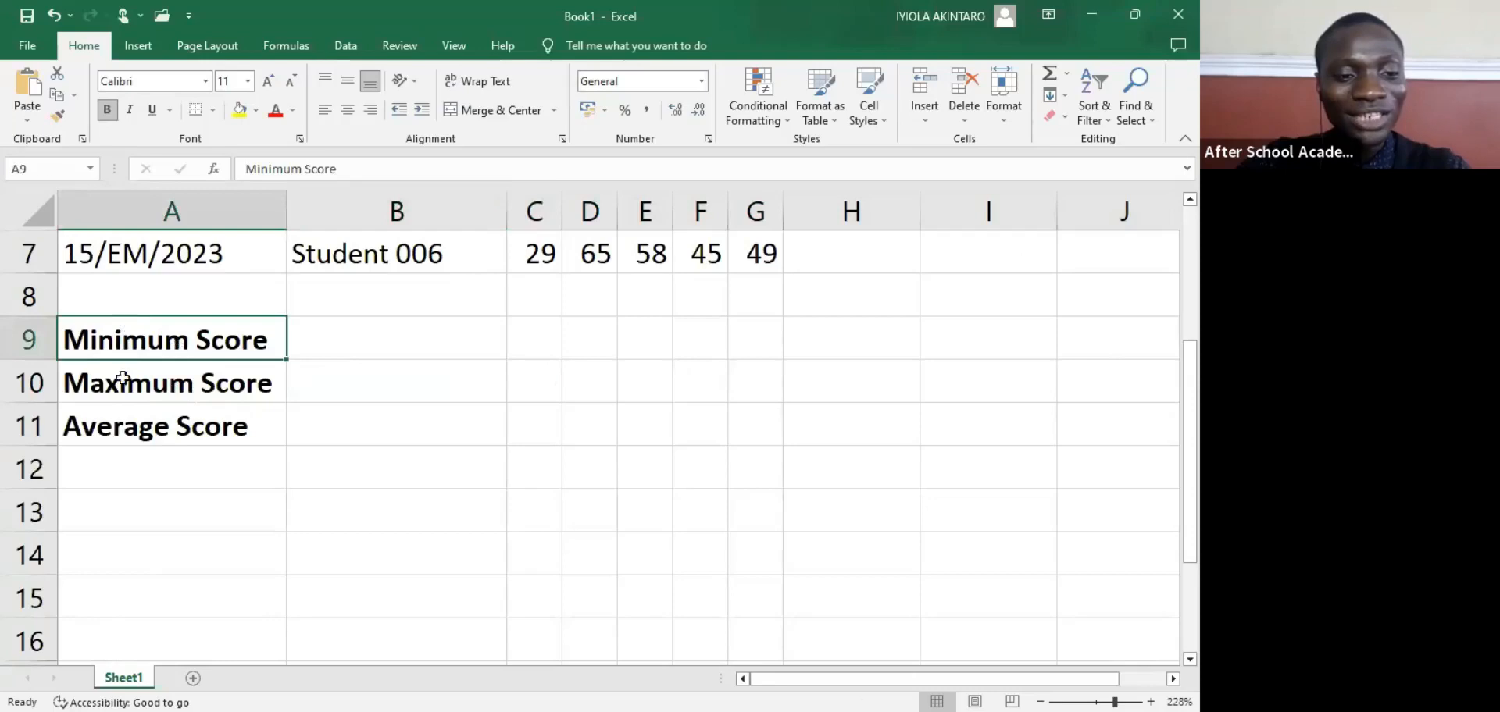
{"action": "left_click", "coordinate": [123, 415], "text": "shift"}
{"action": "key", "text": "ctrl+c"}
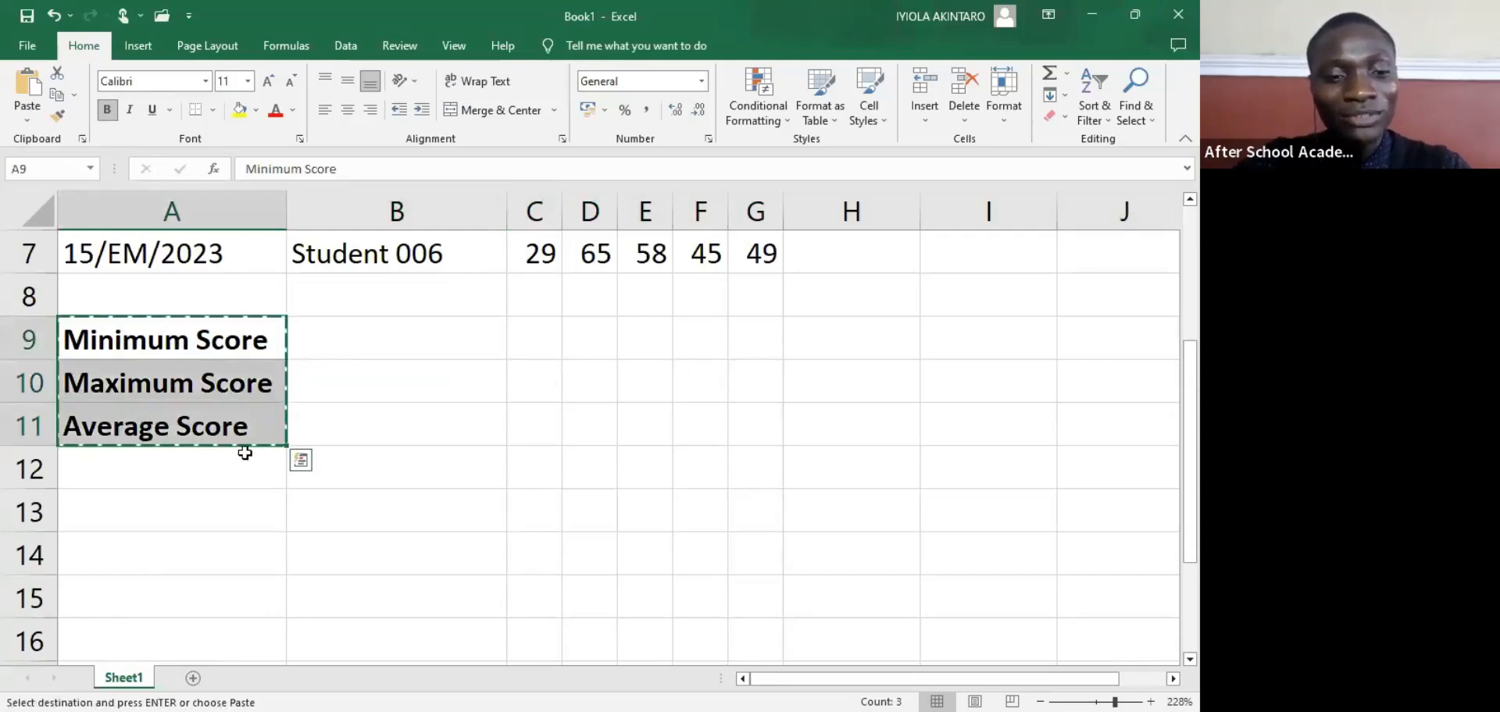
{"action": "left_click", "coordinate": [325, 332]}
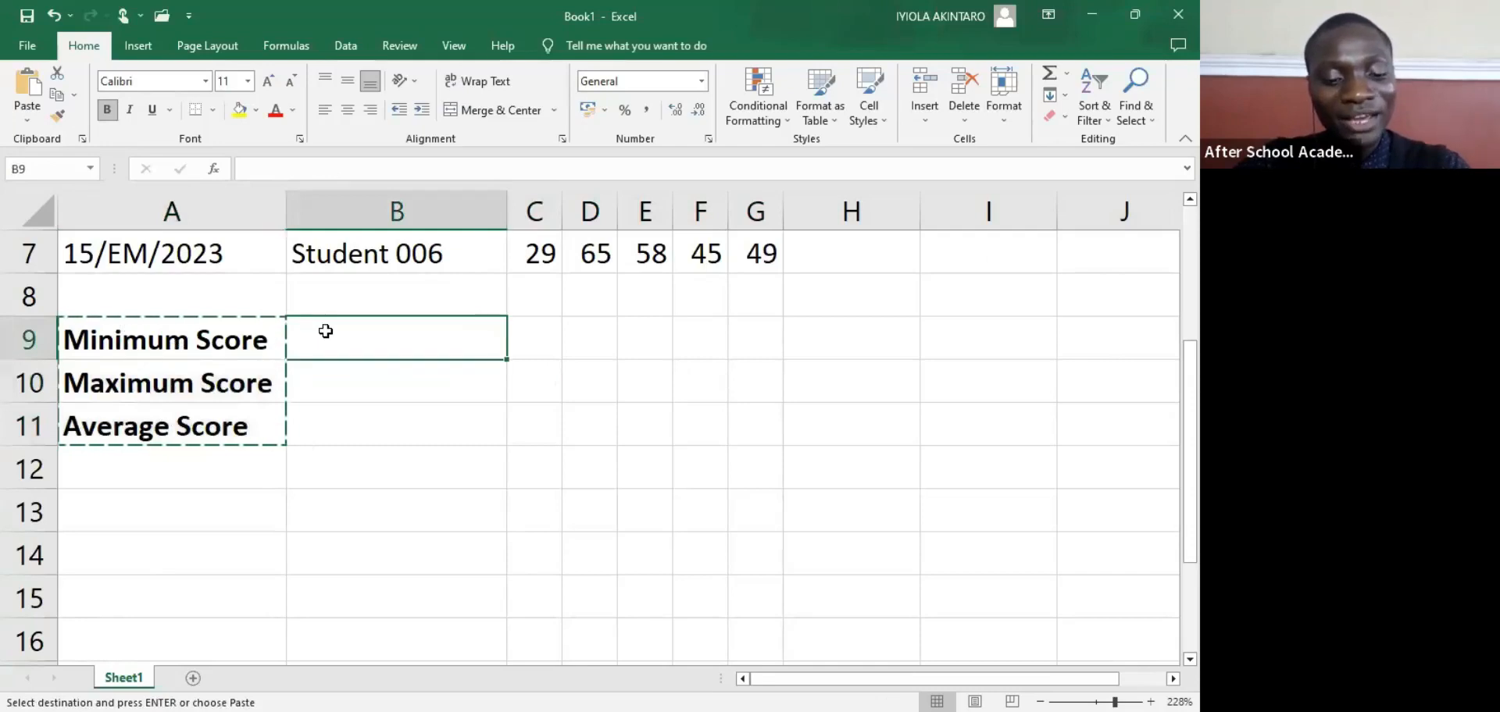
{"action": "key", "text": "ctrl+v"}
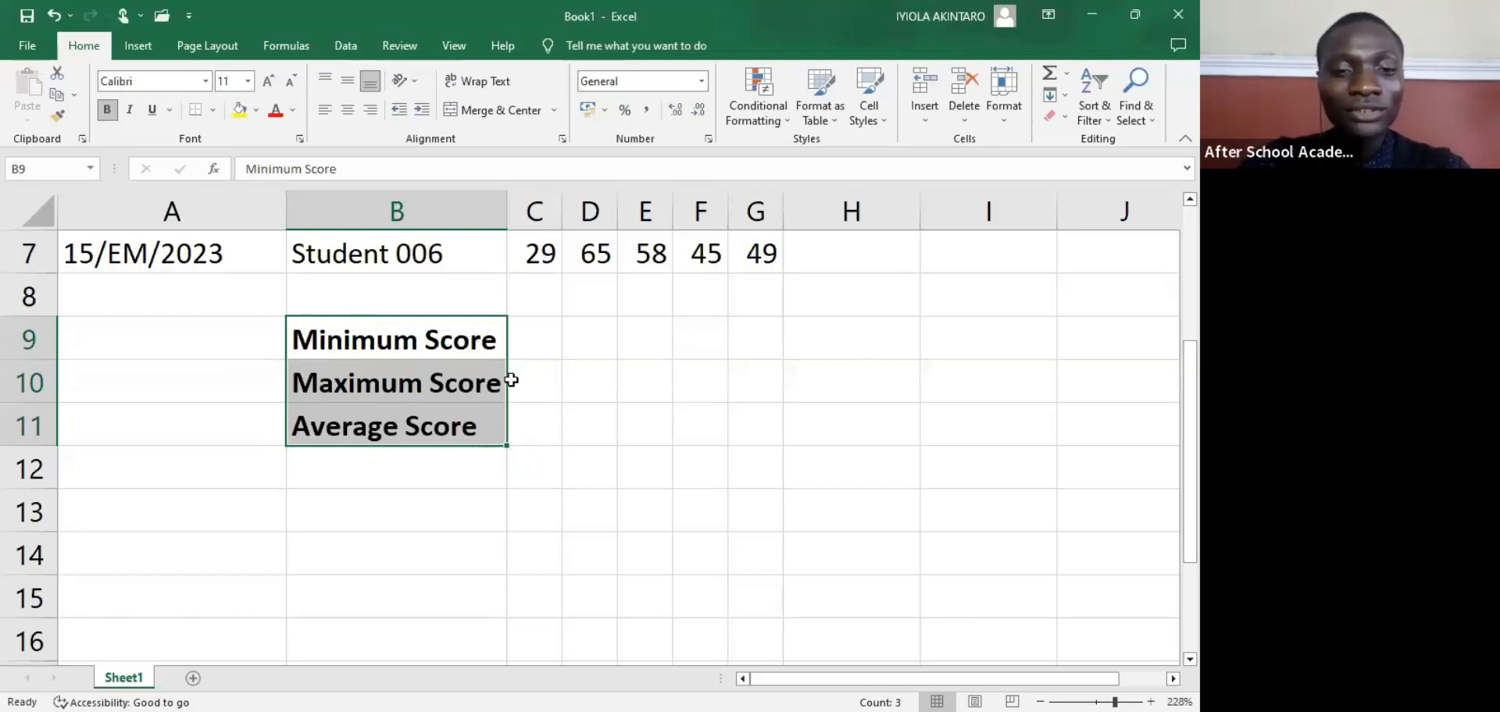
{"action": "scroll", "coordinate": [509, 378], "scroll_direction": "up", "scroll_amount": 1}
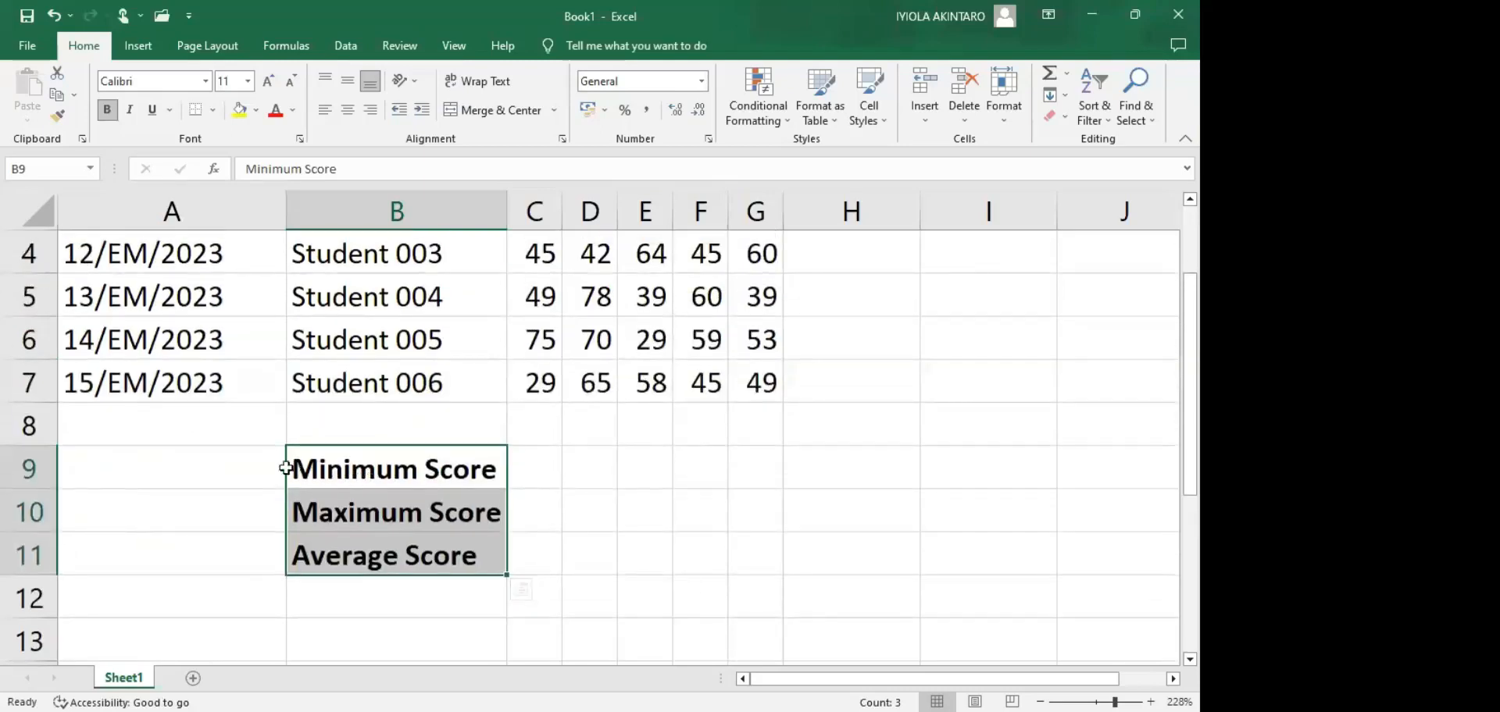
Step: Undo the move of the score labels and cancel the pending cut
{"action": "left_click", "coordinate": [146, 466]}
{"action": "key", "text": "ctrl+z"}
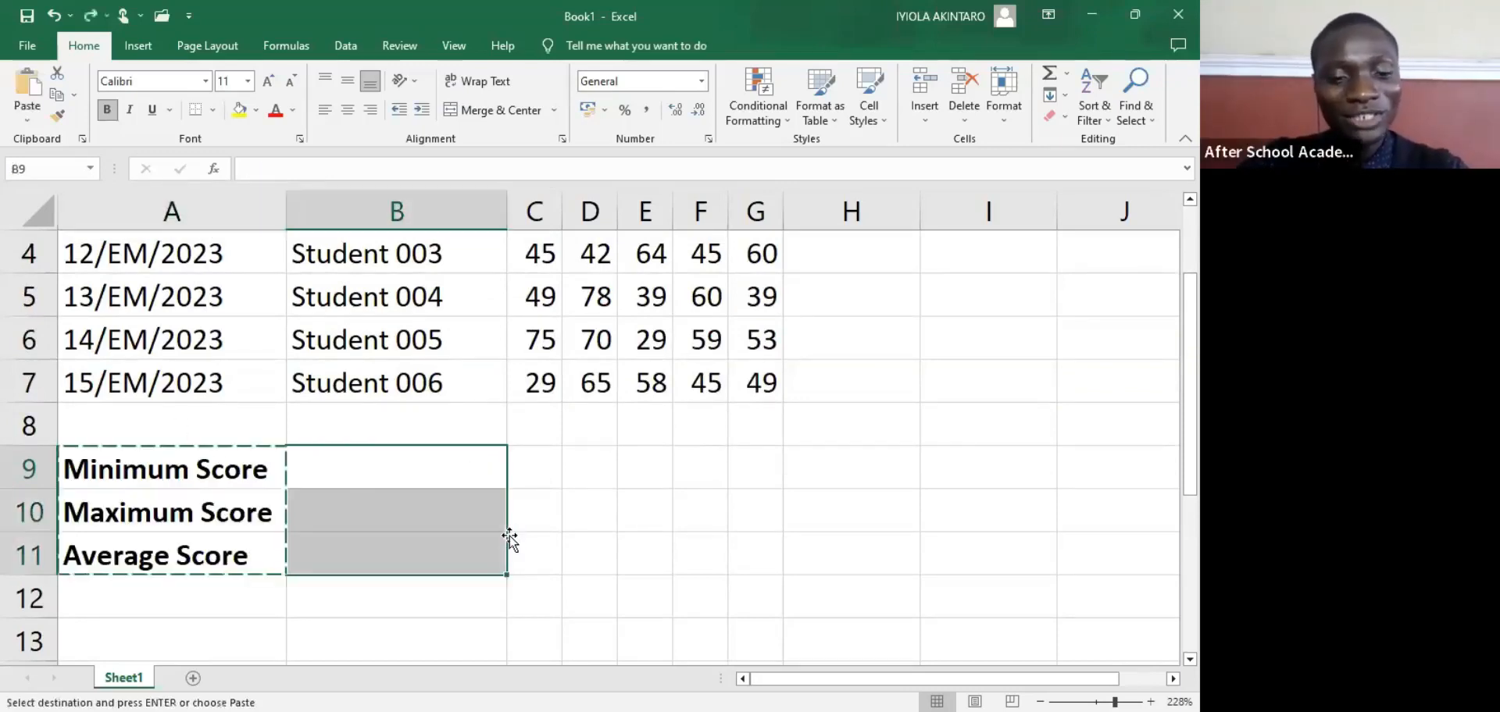
{"action": "key", "text": "Escape"}
Step: Cut the three score labels in A9:A11 and paste them into B9:B11
{"action": "left_click", "coordinate": [123, 474]}
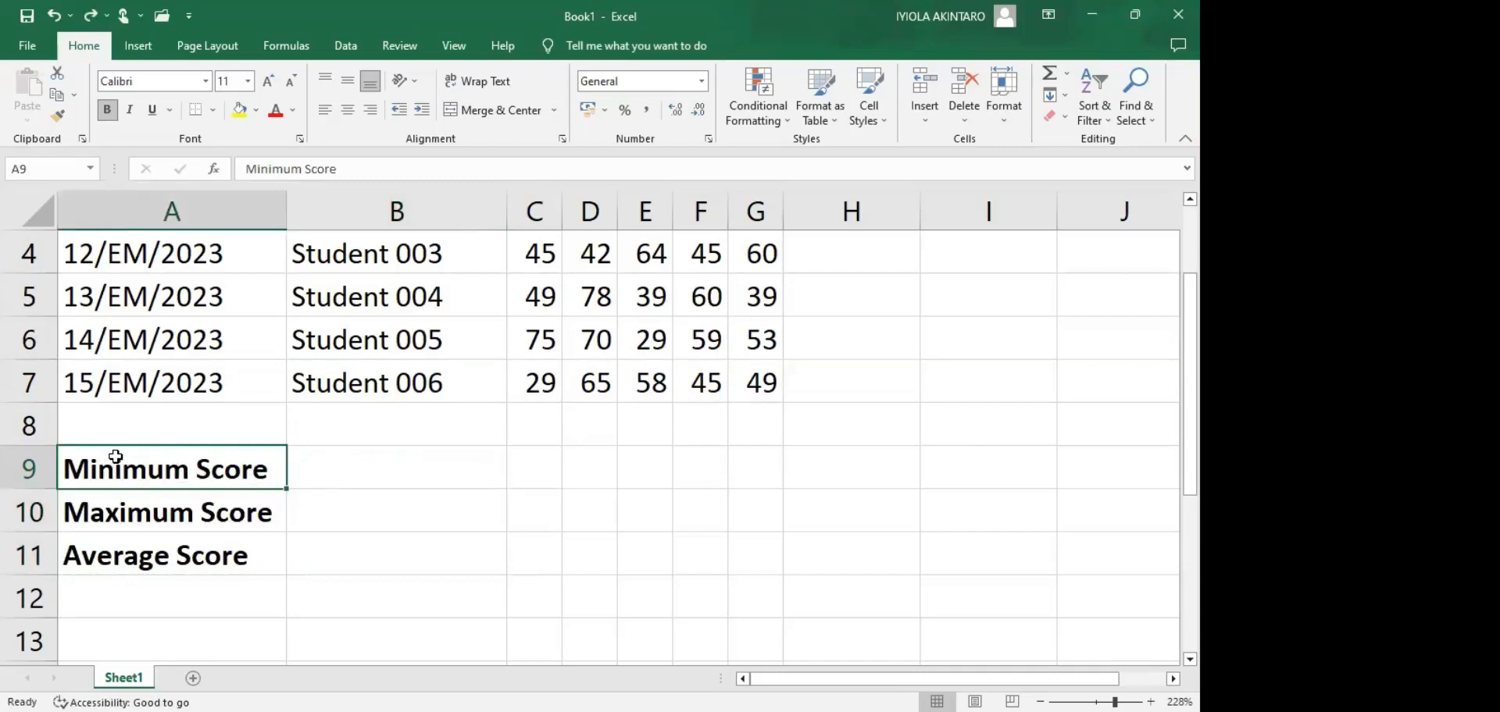
{"action": "left_click_drag", "start_coordinate": [134, 472], "coordinate": [138, 560]}
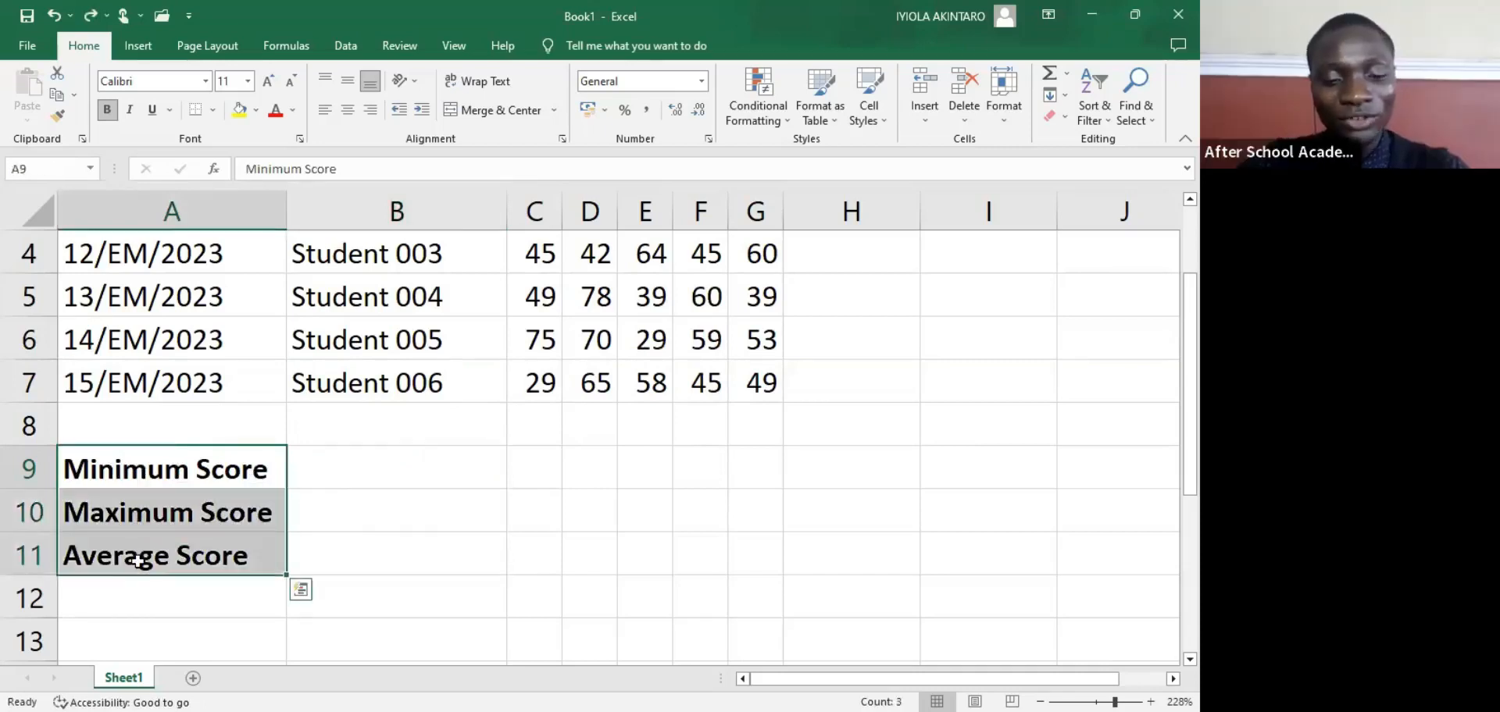
{"action": "left_click", "coordinate": [136, 459]}
{"action": "left_click_drag", "start_coordinate": [136, 459], "coordinate": [132, 569]}
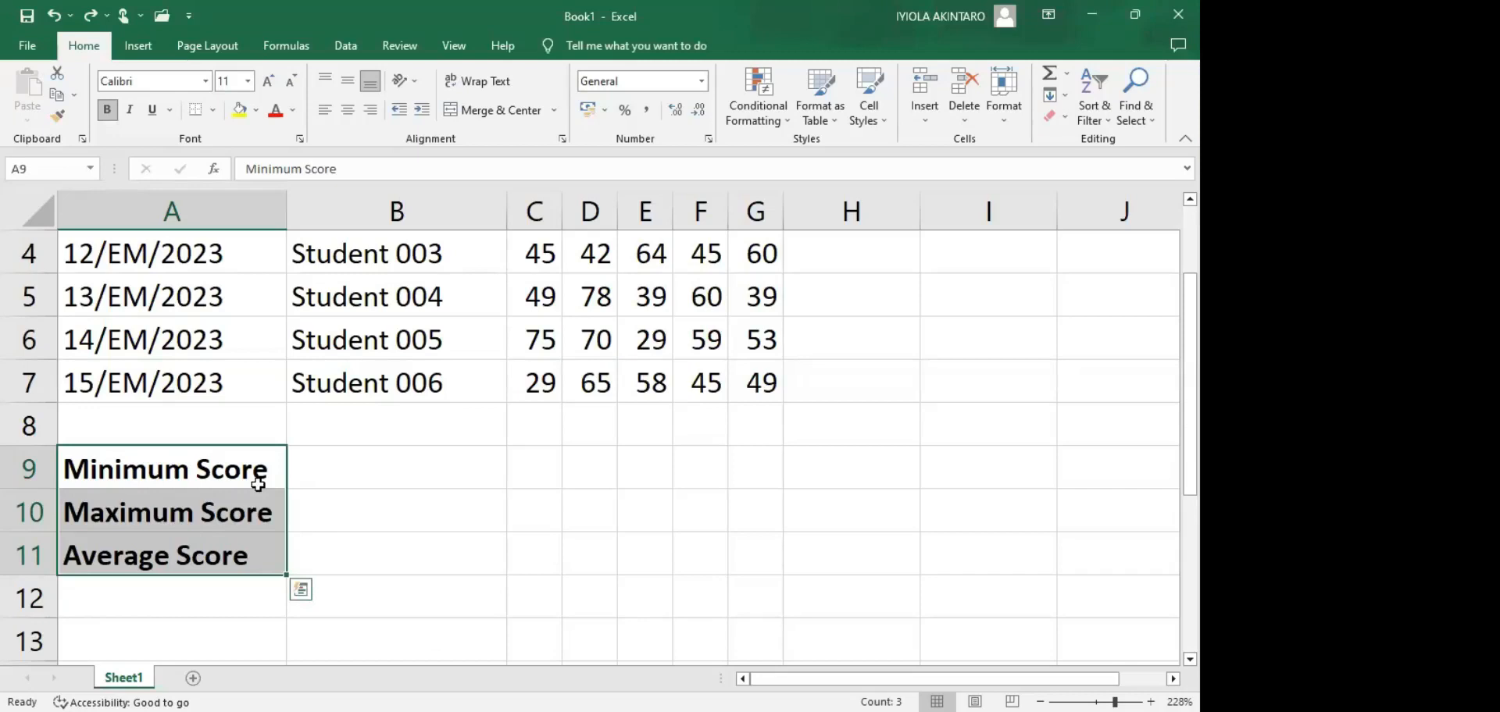
{"action": "key", "text": "ctrl+c"}
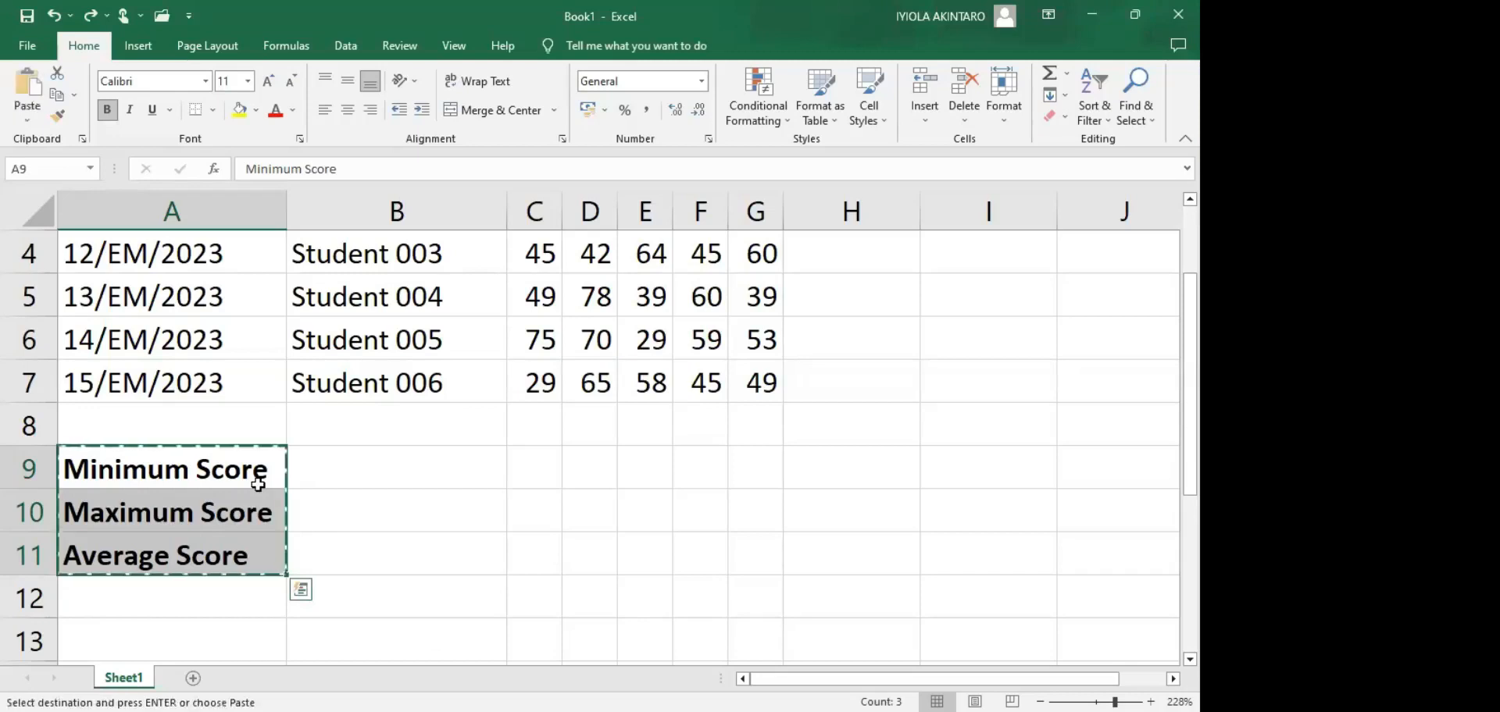
{"action": "left_click", "coordinate": [357, 464]}
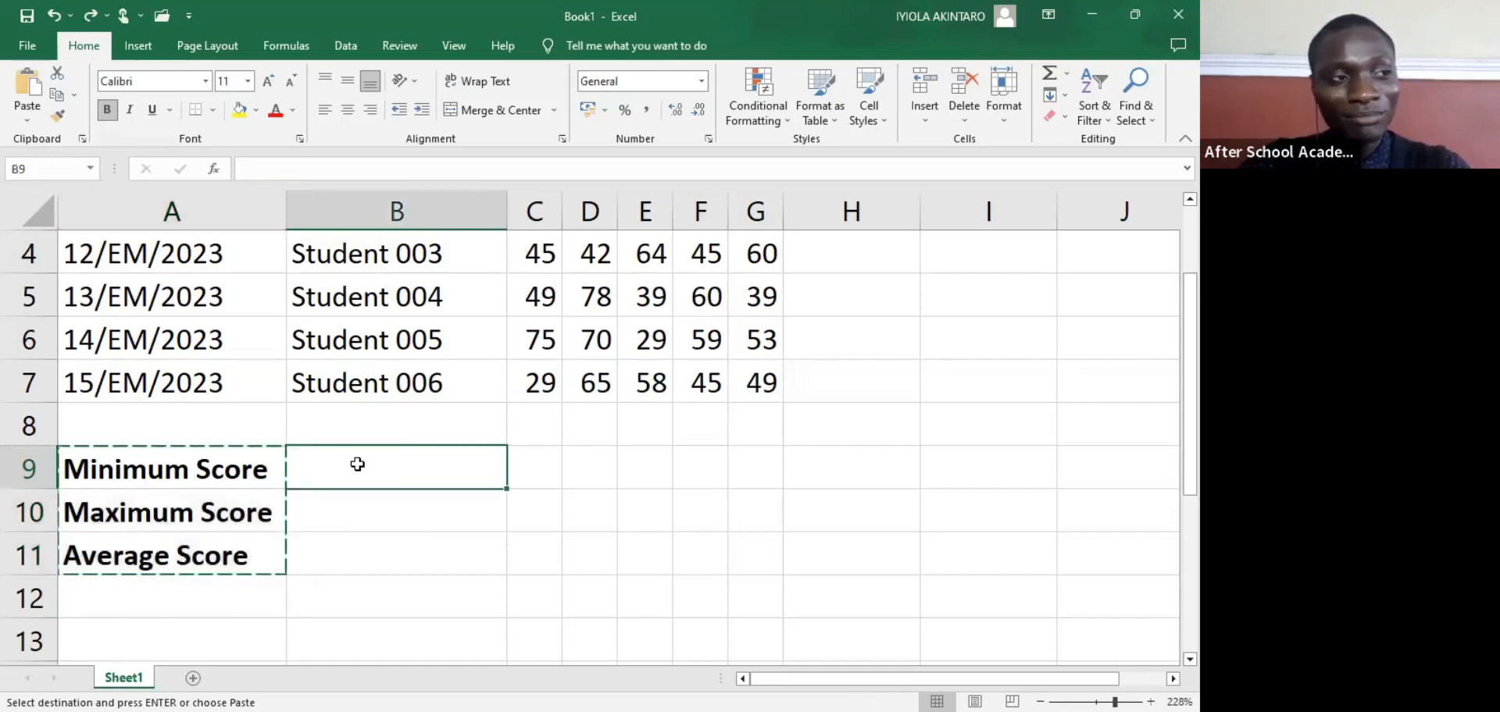
{"action": "key", "text": "ctrl+v"}
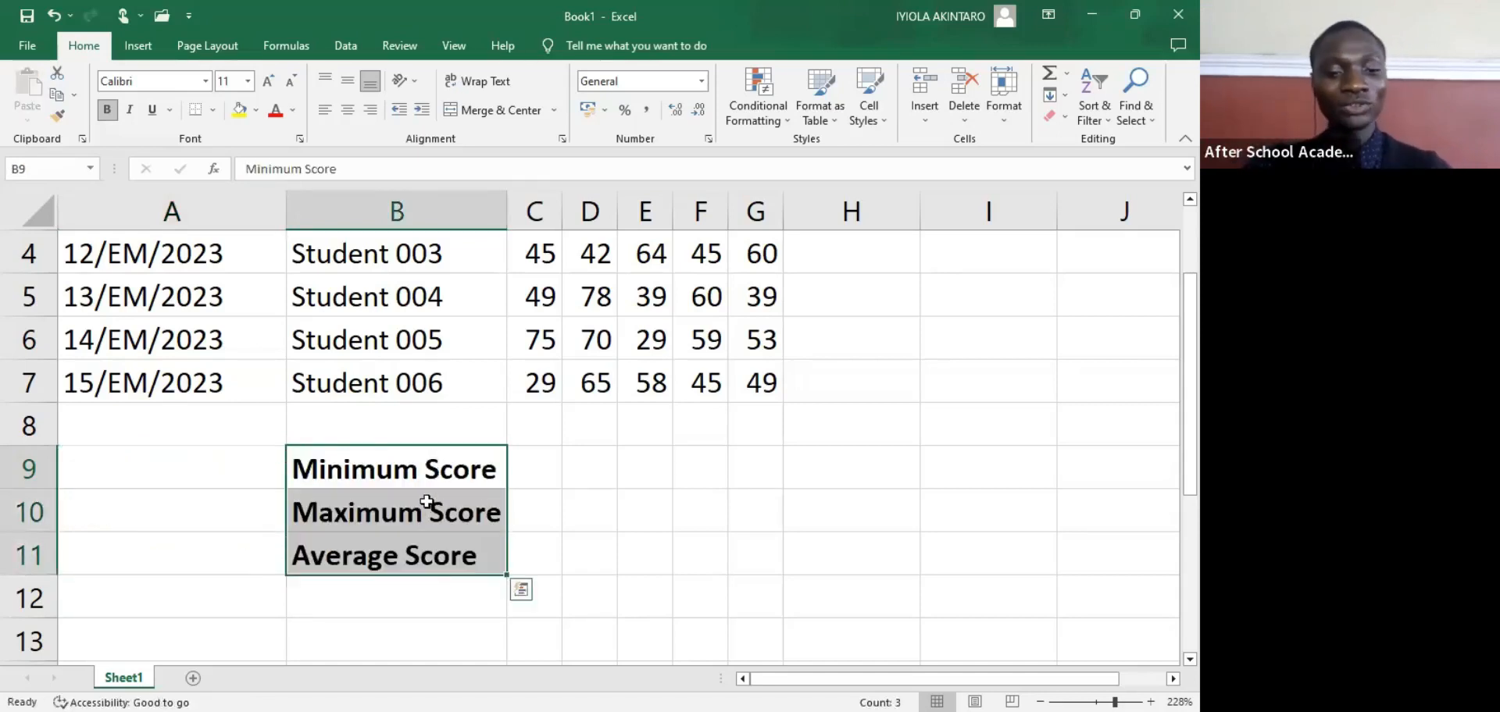
{"action": "scroll", "coordinate": [492, 521], "scroll_direction": "up", "scroll_amount": 1}
{"action": "scroll", "coordinate": [493, 524], "scroll_direction": "down", "scroll_amount": 1}
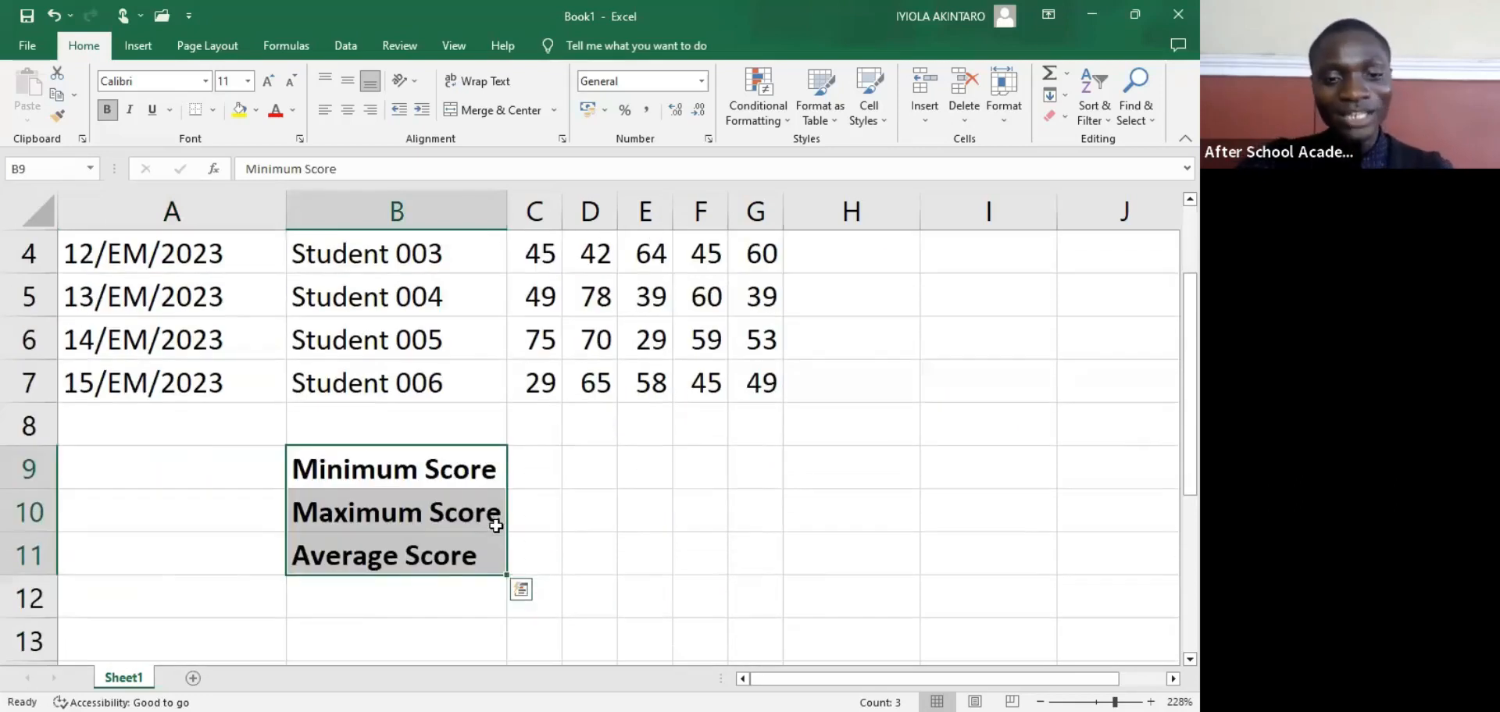
{"action": "left_click", "coordinate": [536, 477]}
{"action": "scroll", "coordinate": [803, 457], "scroll_direction": "up", "scroll_amount": 1}
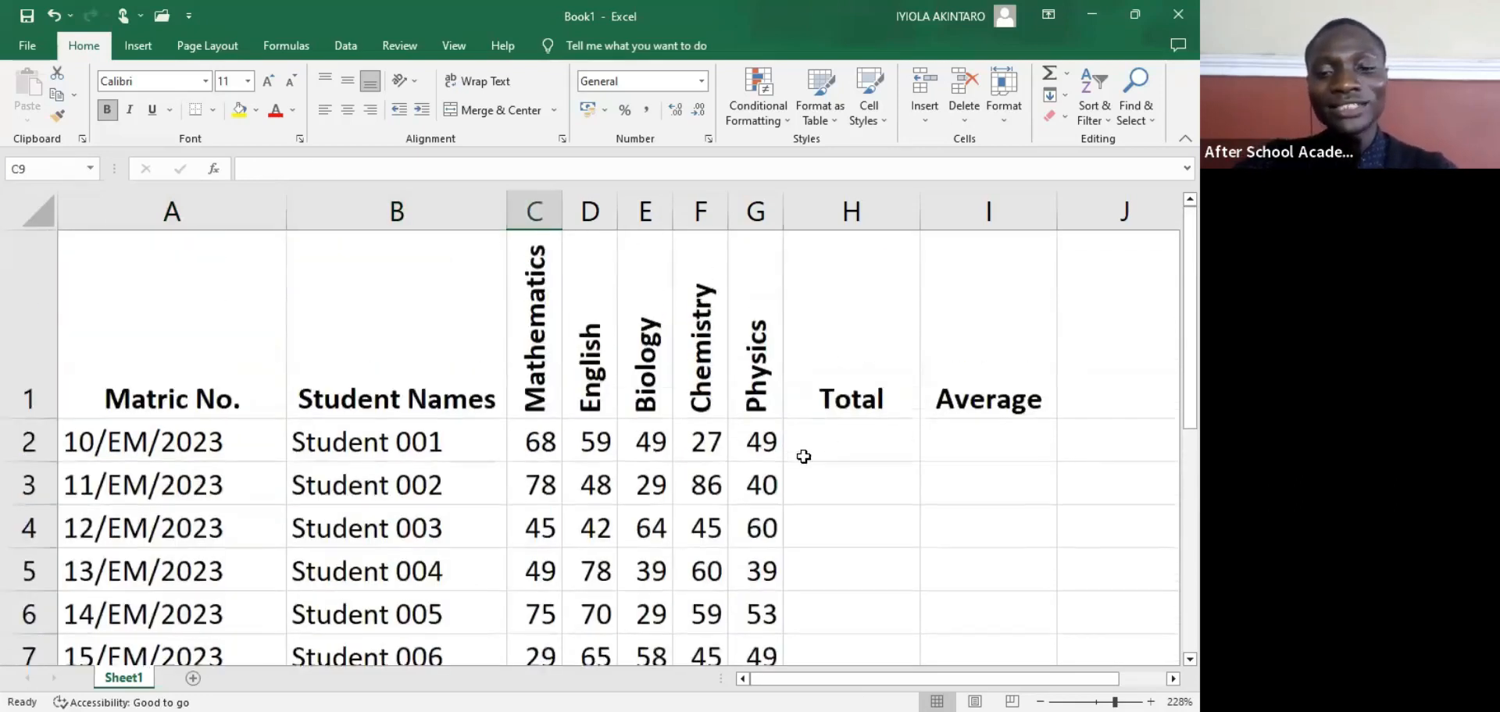
{"action": "scroll", "coordinate": [888, 410], "scroll_direction": "down", "scroll_amount": 1}
{"action": "scroll", "coordinate": [888, 410], "scroll_direction": "up", "scroll_amount": 2}
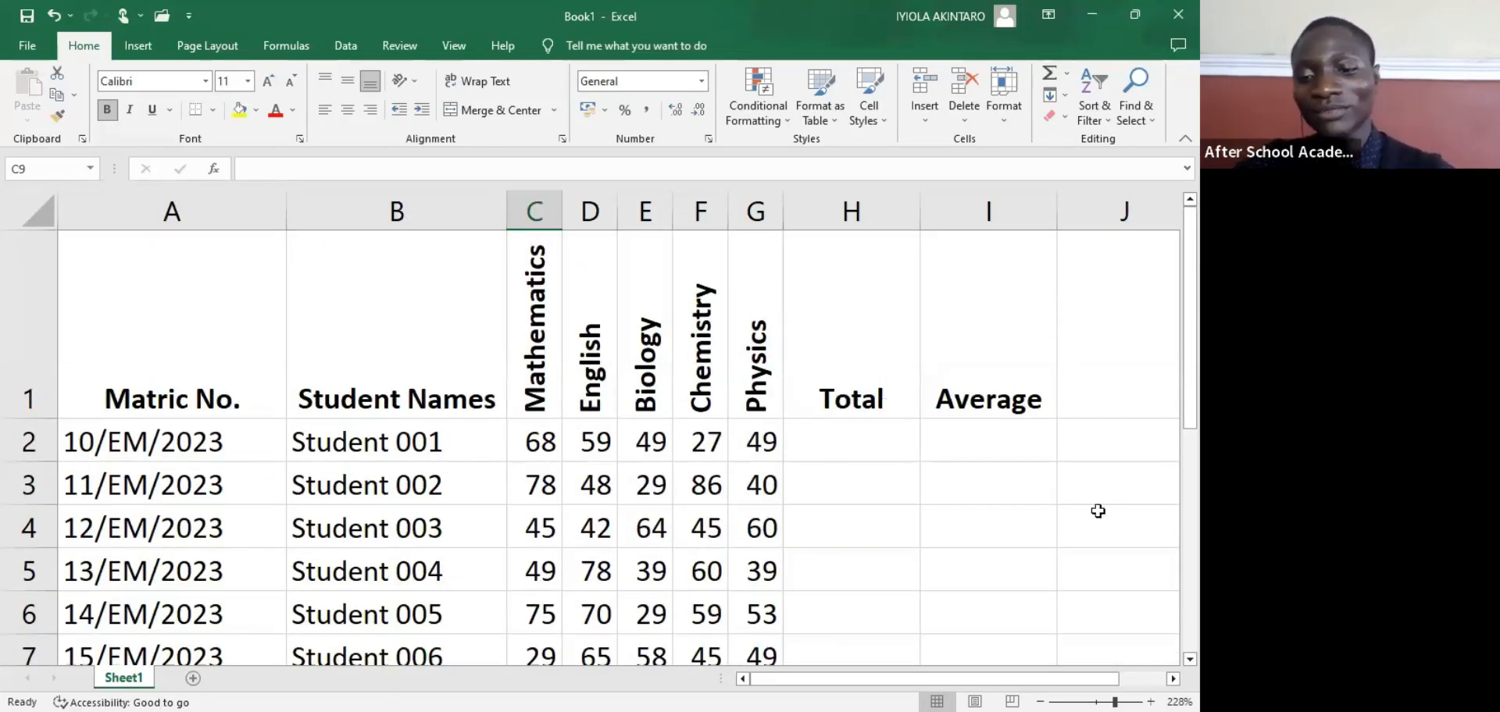
{"action": "left_click", "coordinate": [830, 439]}
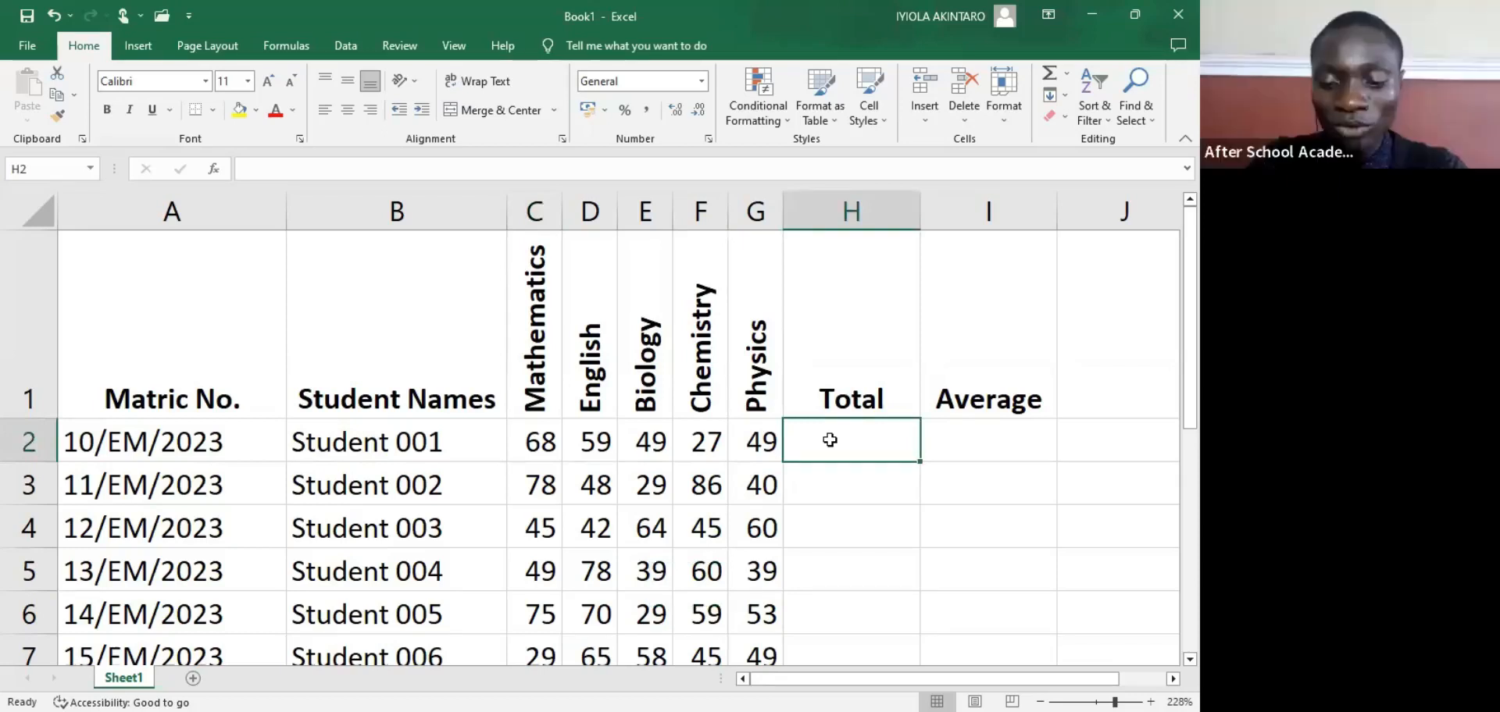
{"action": "type", "text": "="}
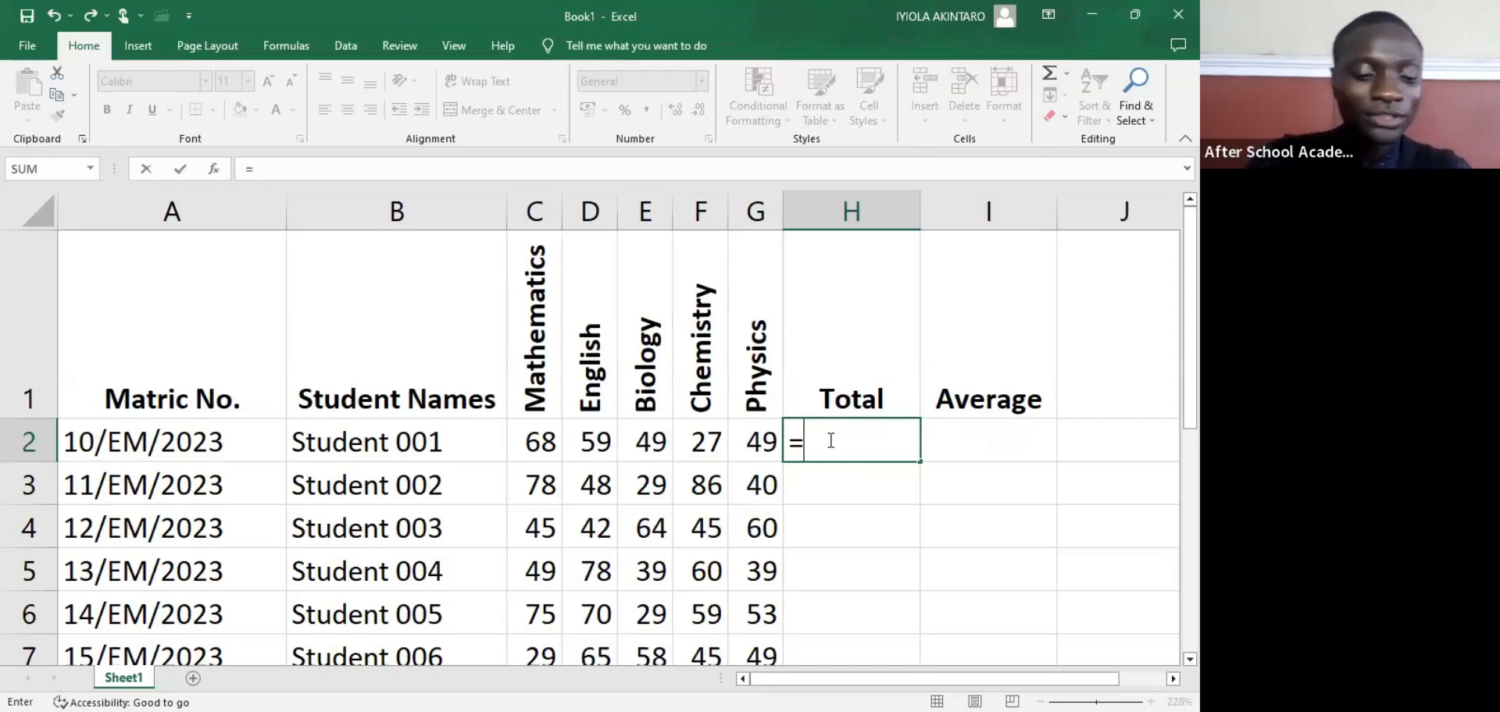
{"action": "type", "text": "s"}
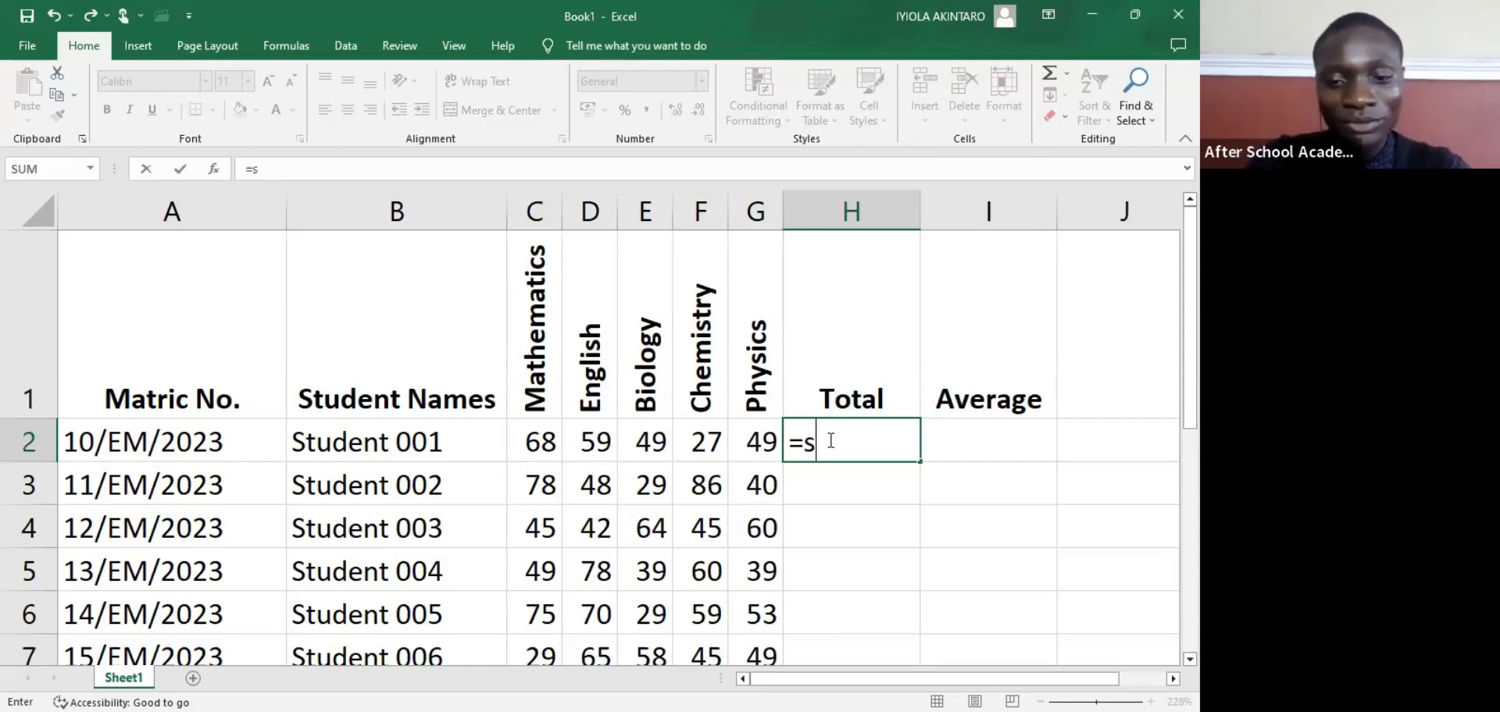
{"action": "type", "text": "um"}
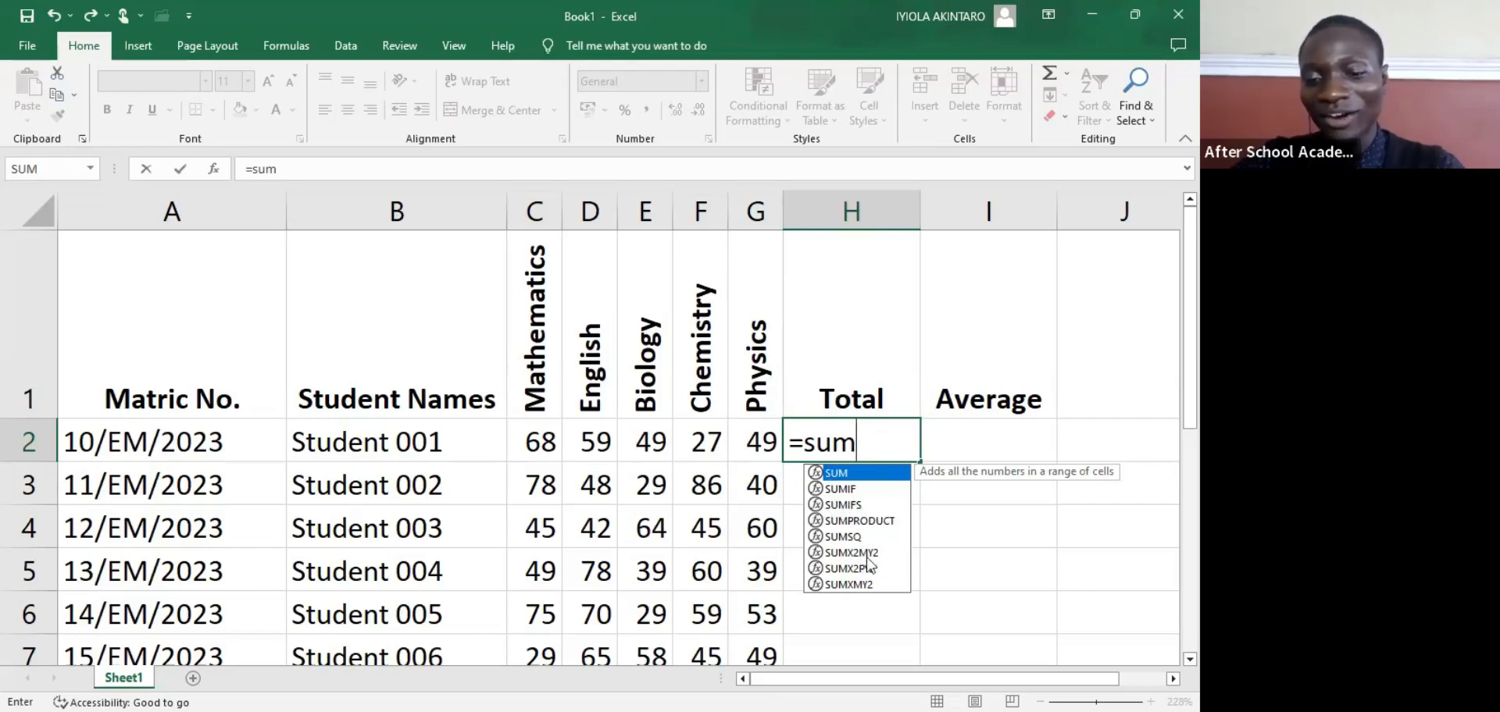
{"action": "double_click", "coordinate": [866, 478]}
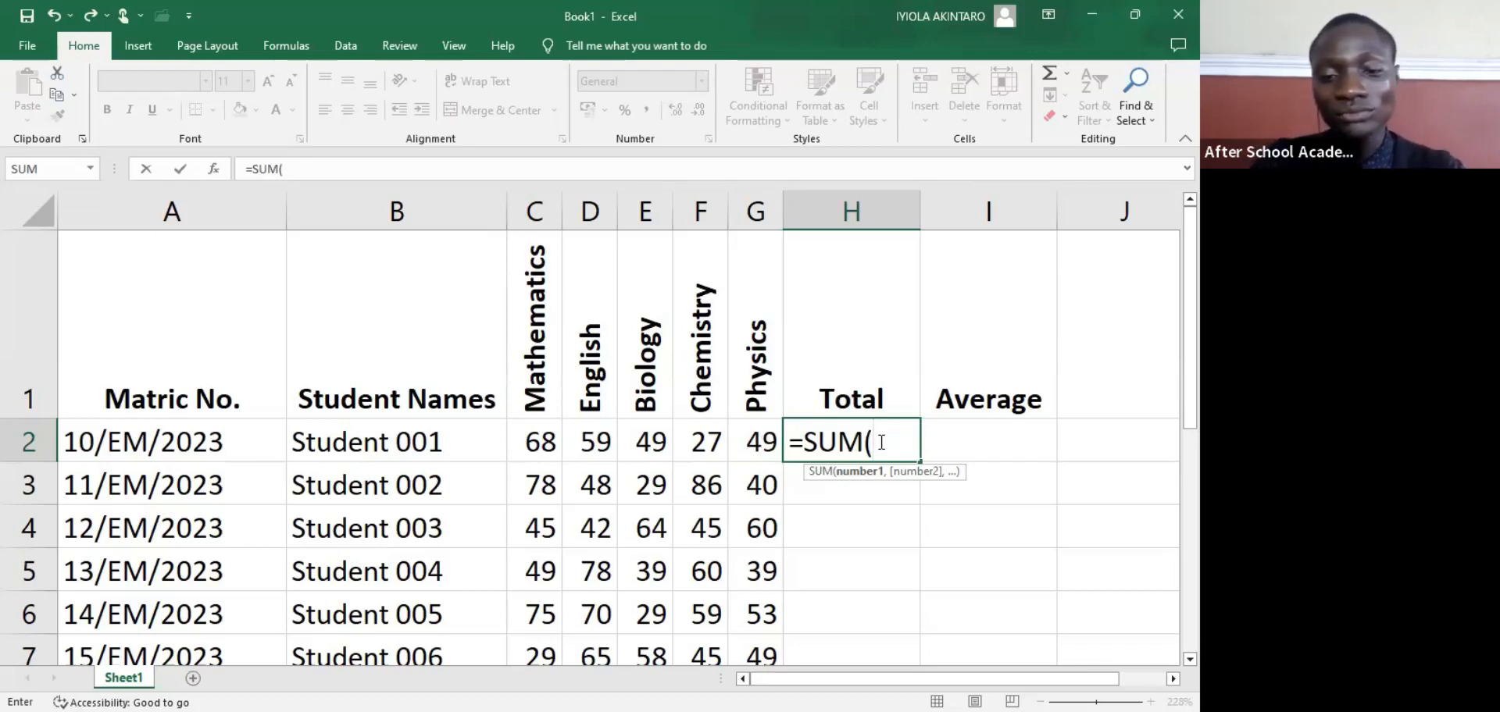
{"action": "type", "text": "c2:"}
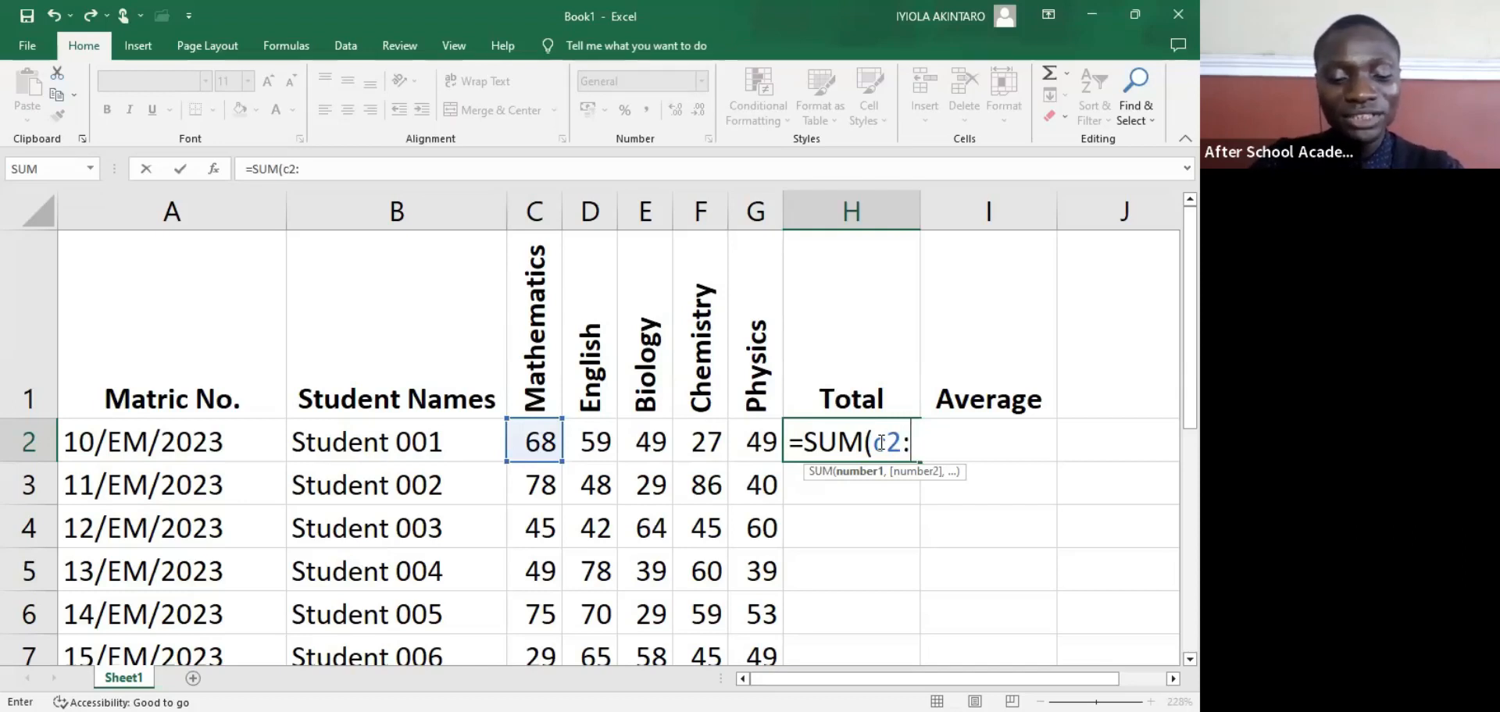
{"action": "type", "text": "g2"}
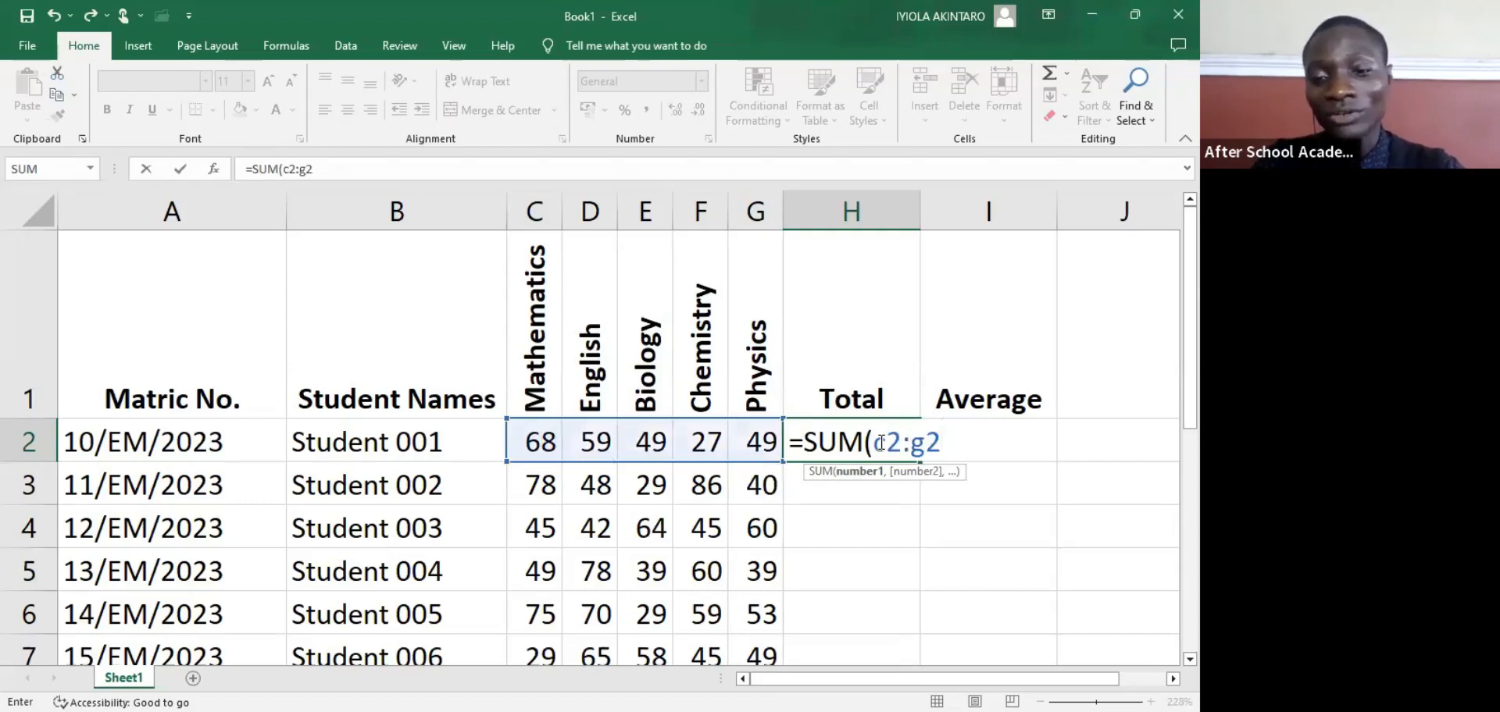
{"action": "type", "text": ")"}
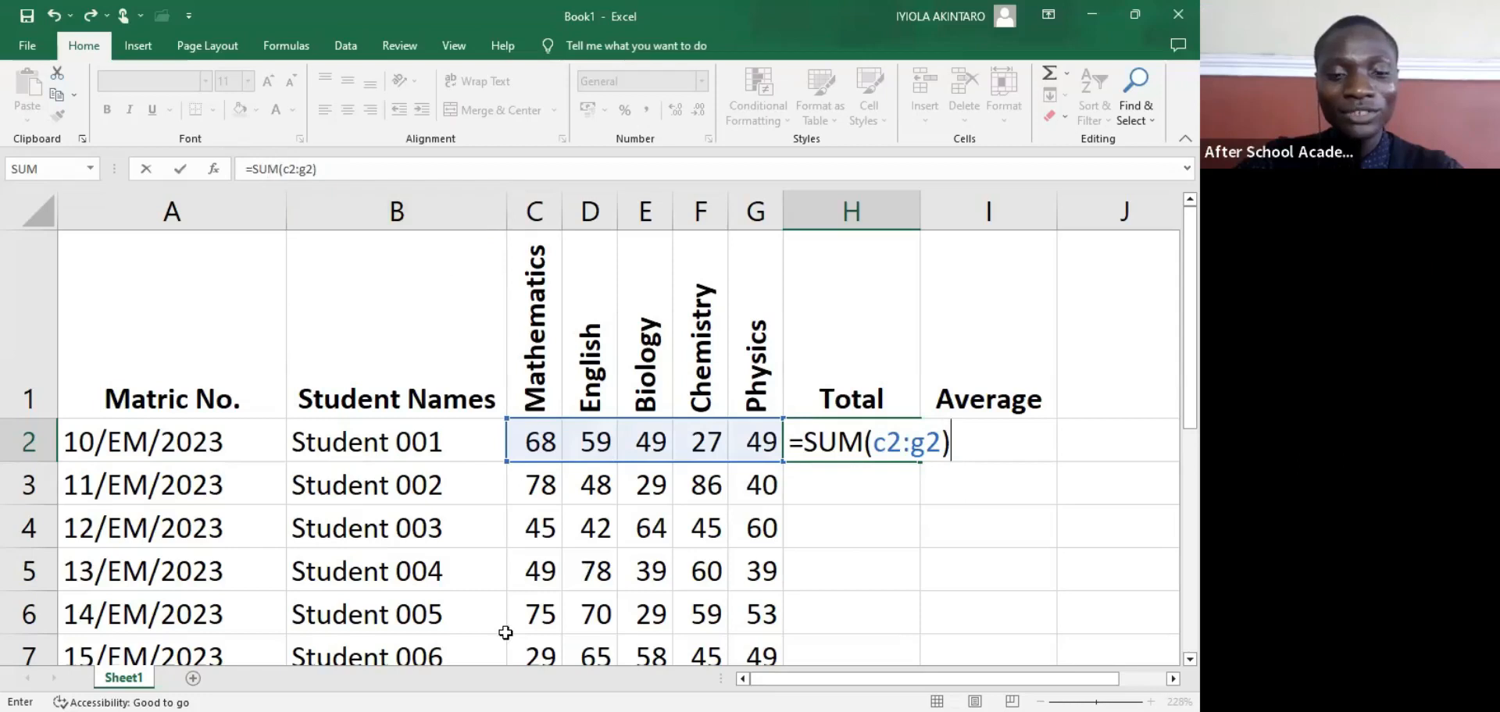
{"action": "left_click_drag", "start_coordinate": [232, 149], "coordinate": [529, 190]}
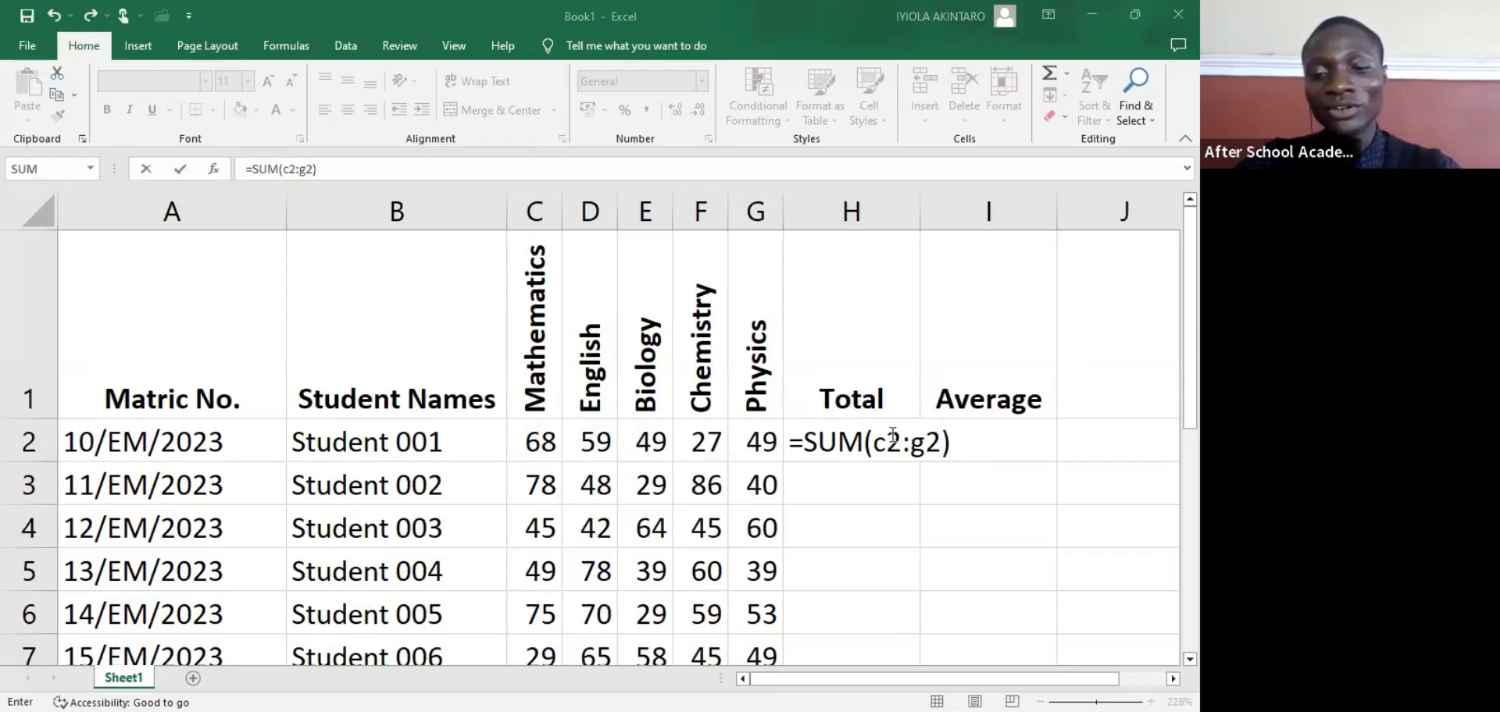
{"action": "left_click", "coordinate": [920, 452]}
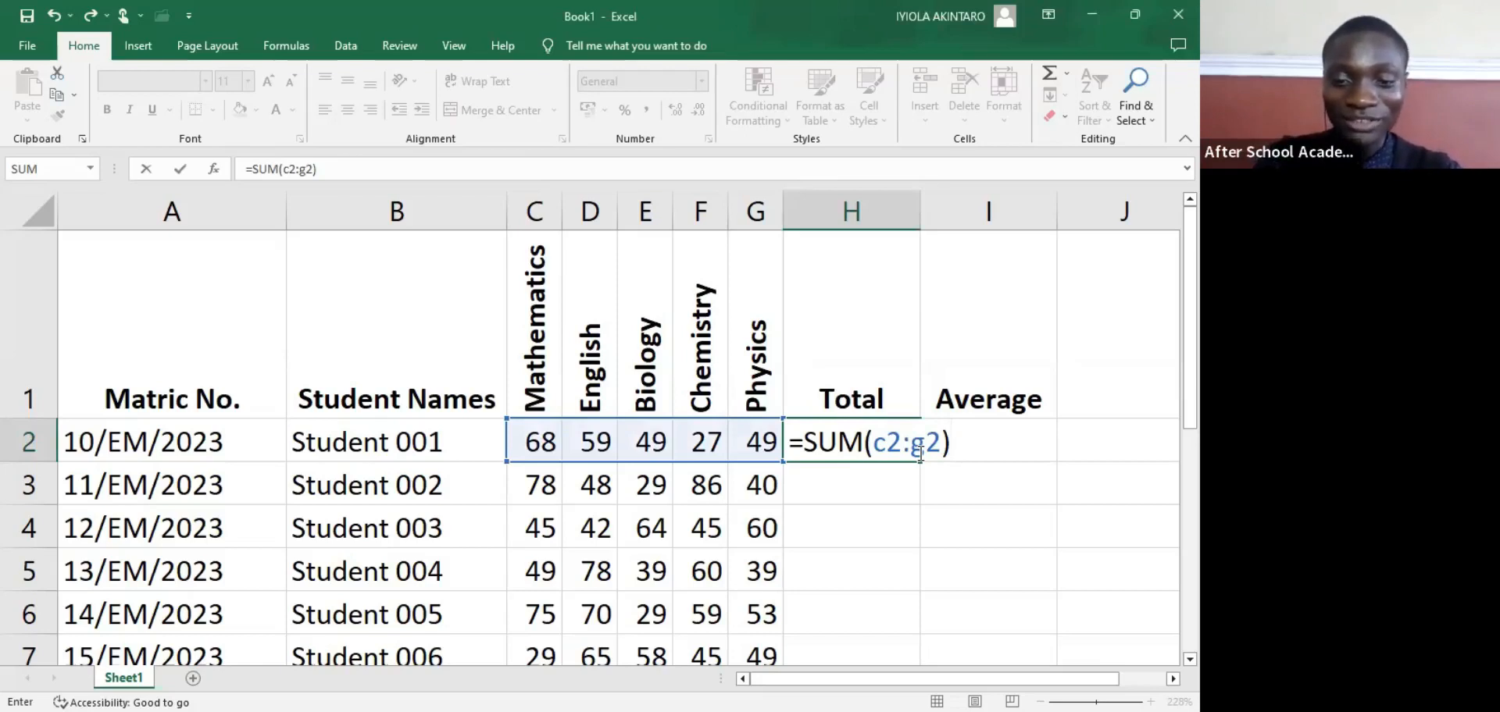
{"action": "key", "text": "Escape"}
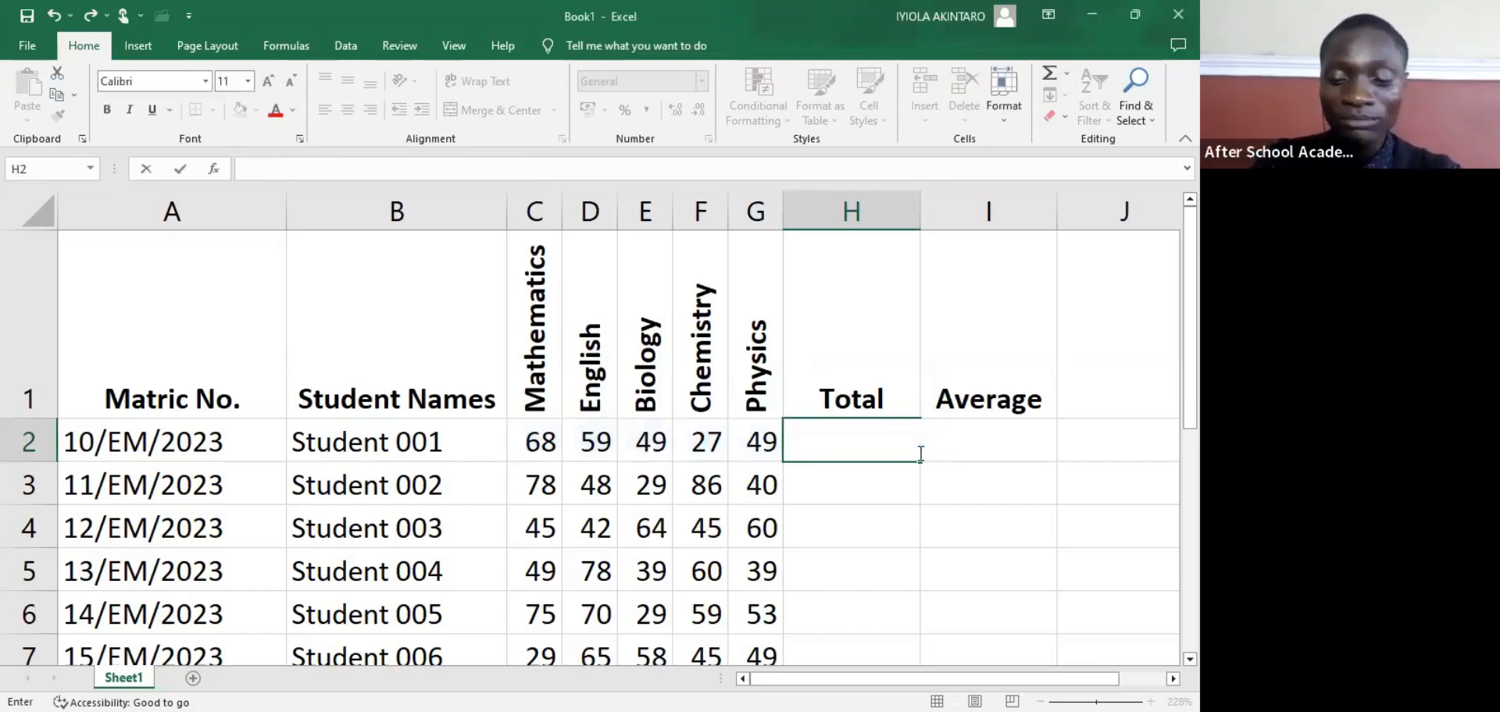
Step: Total Student 001's five subject scores in cell H2 with the formula =SUM(C2:G2)
{"action": "type", "text": "="}
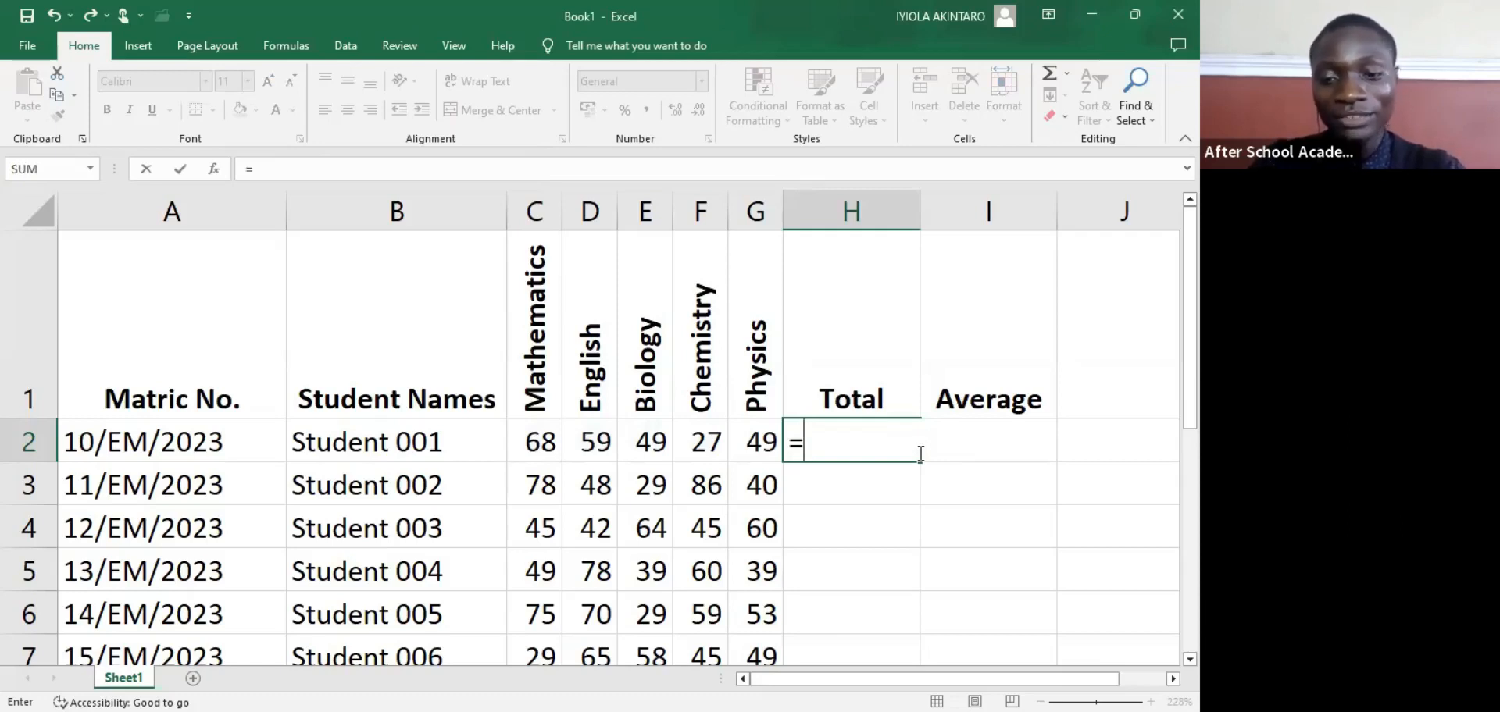
{"action": "type", "text": "sum"}
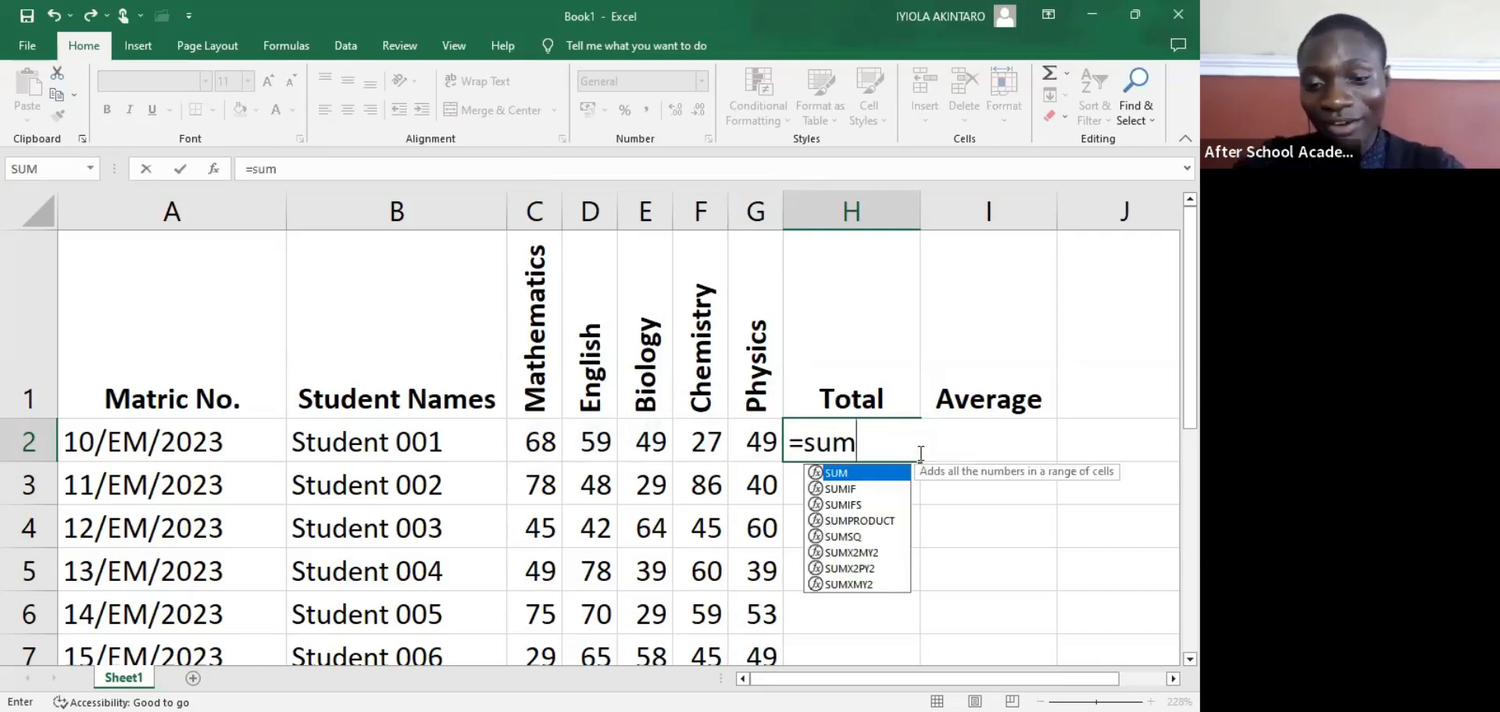
{"action": "double_click", "coordinate": [877, 478]}
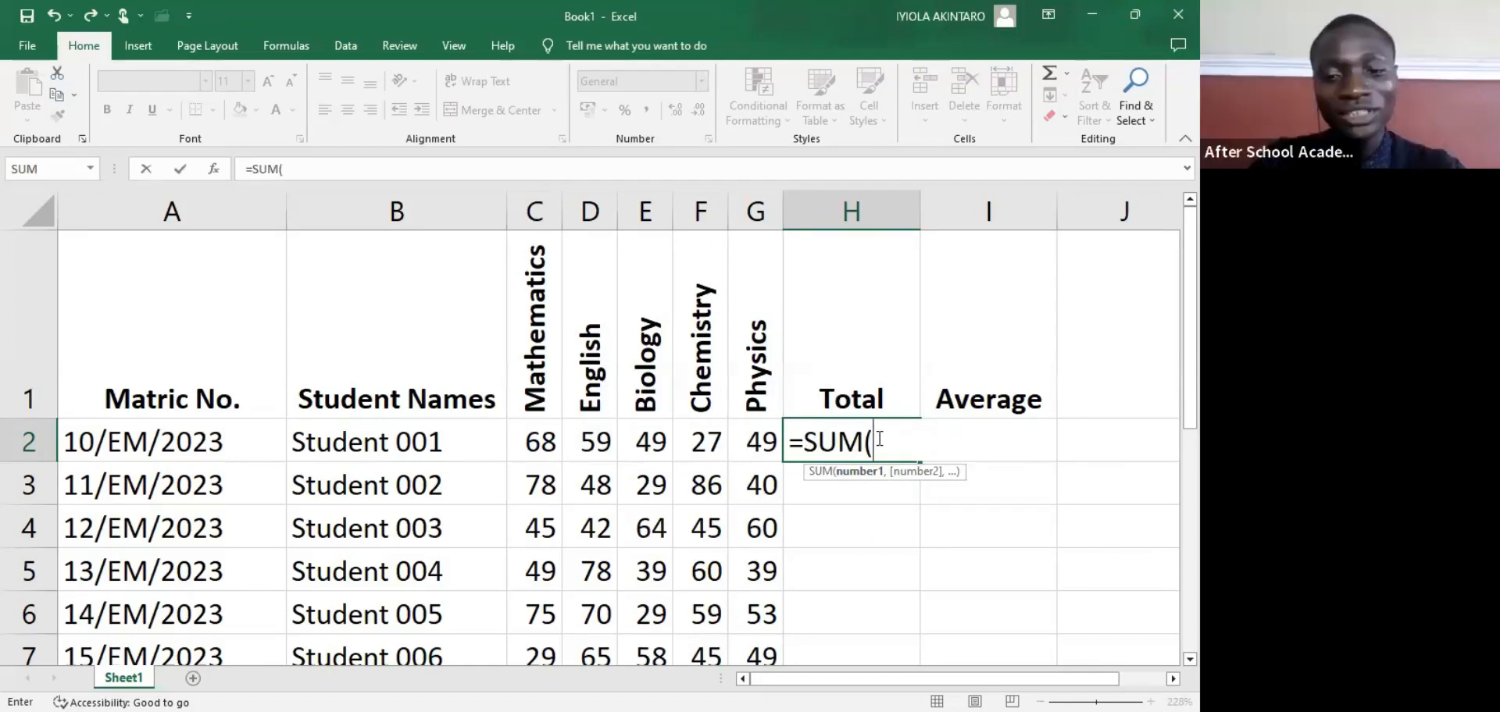
{"action": "type", "text": "c2"}
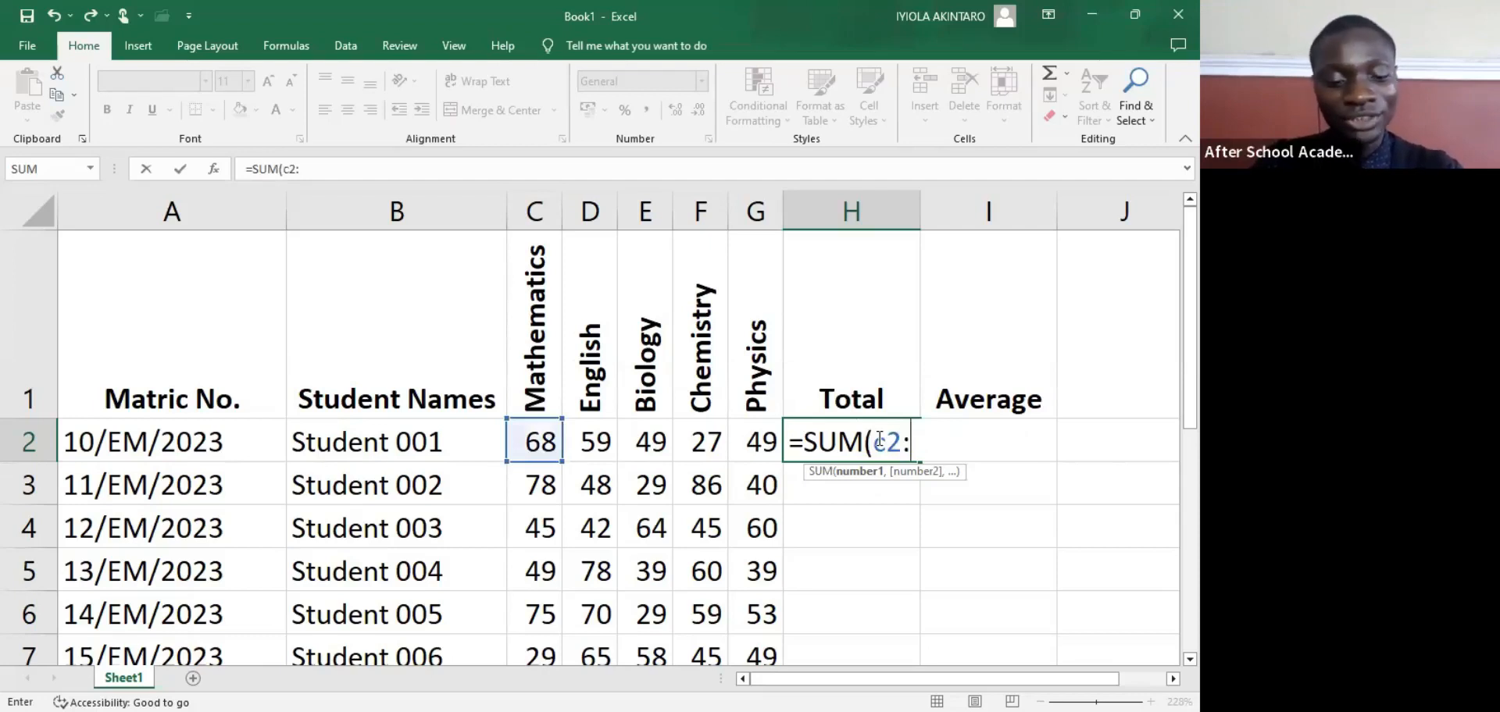
{"action": "type", "text": ":"}
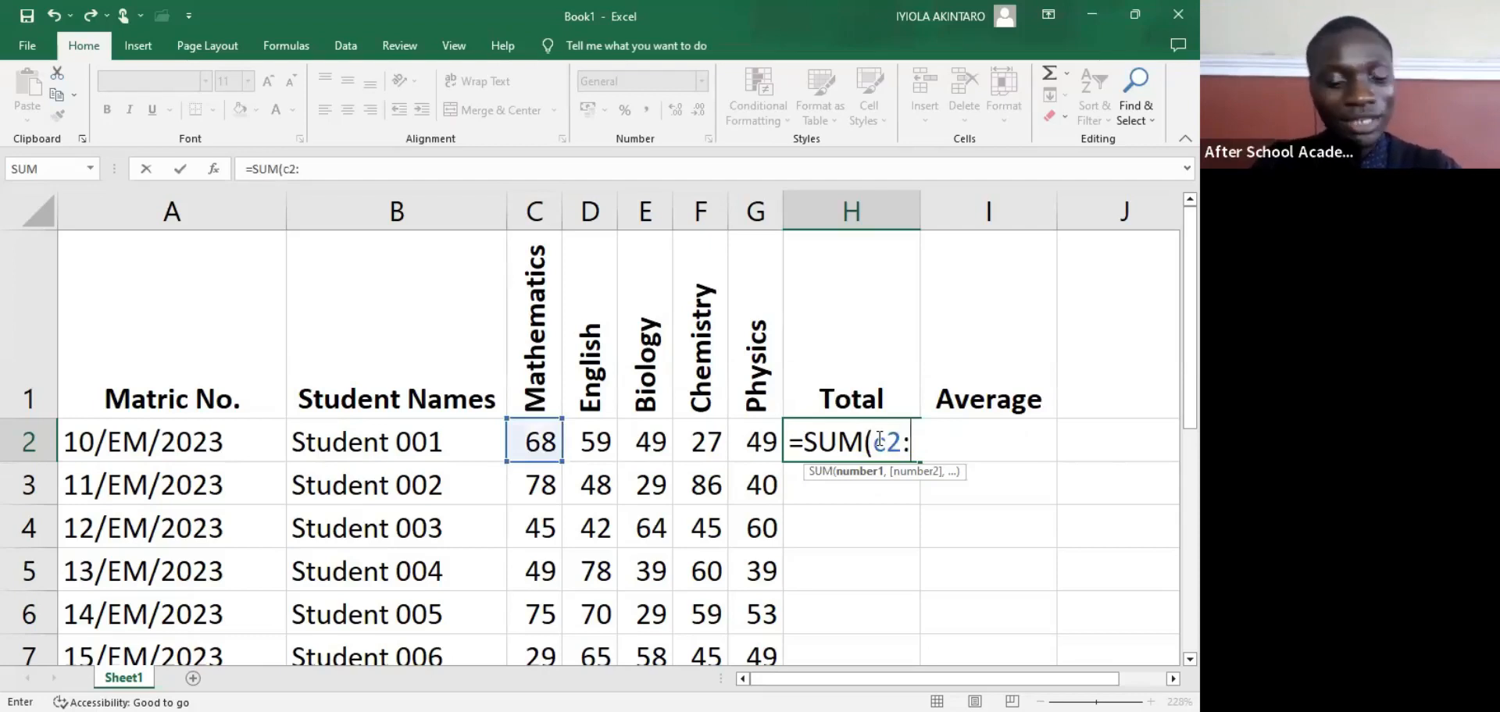
{"action": "type", "text": "g2)"}
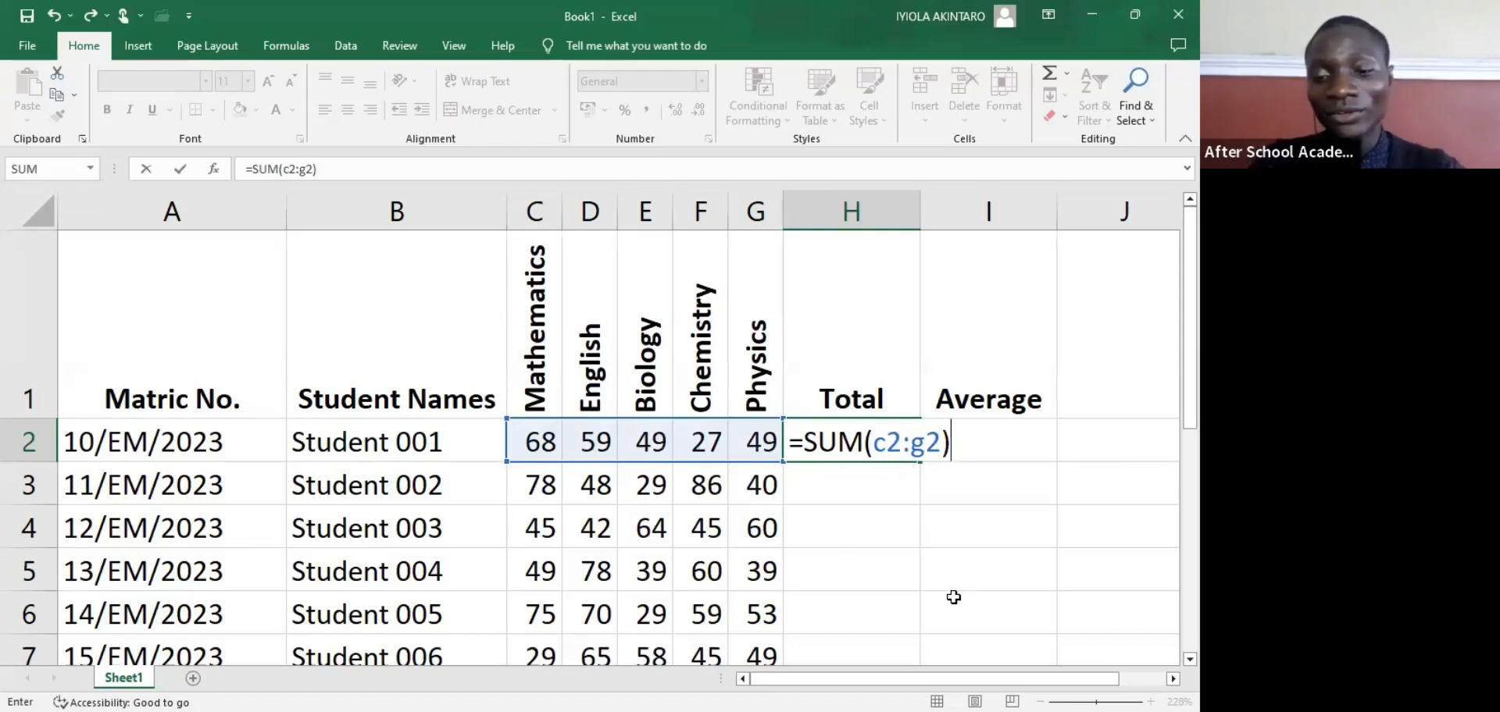
{"action": "key", "text": "Return"}
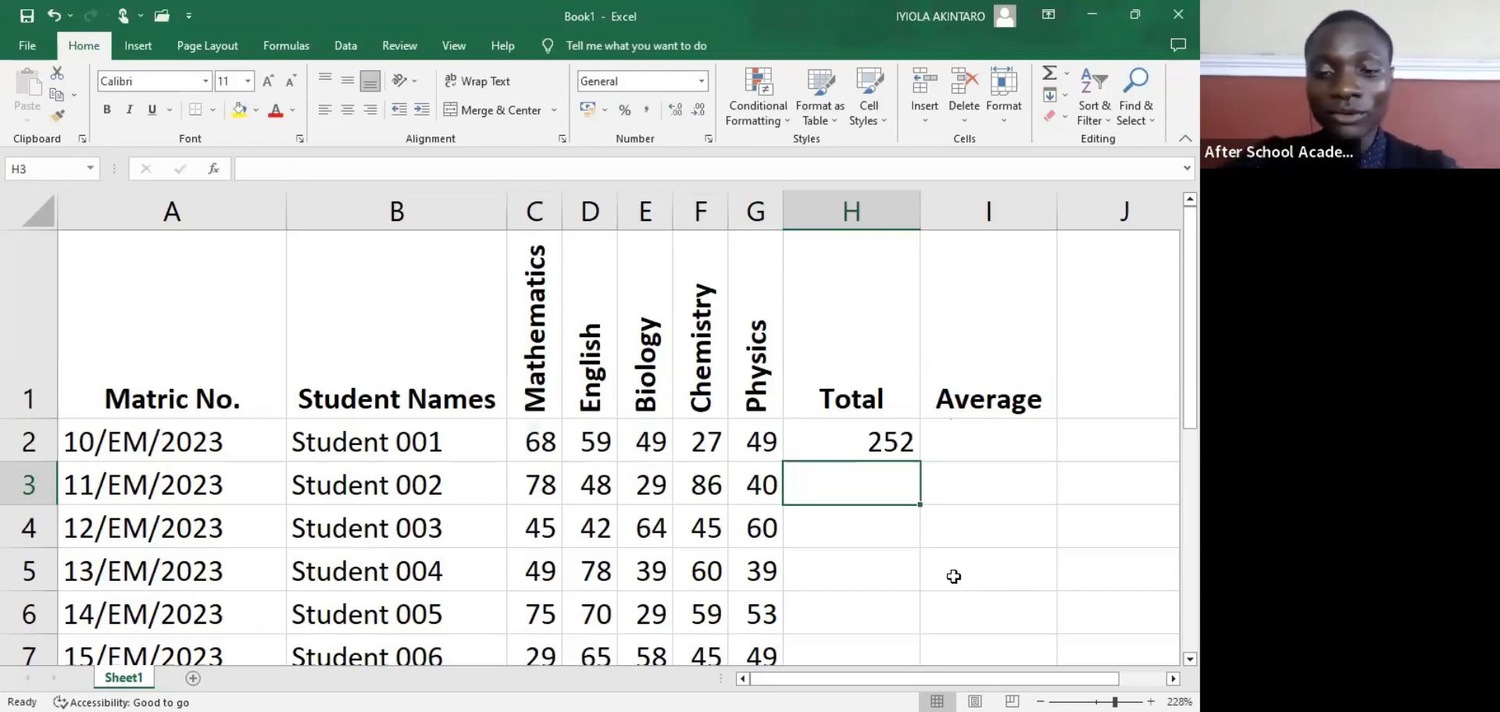
{"action": "left_click", "coordinate": [890, 445]}
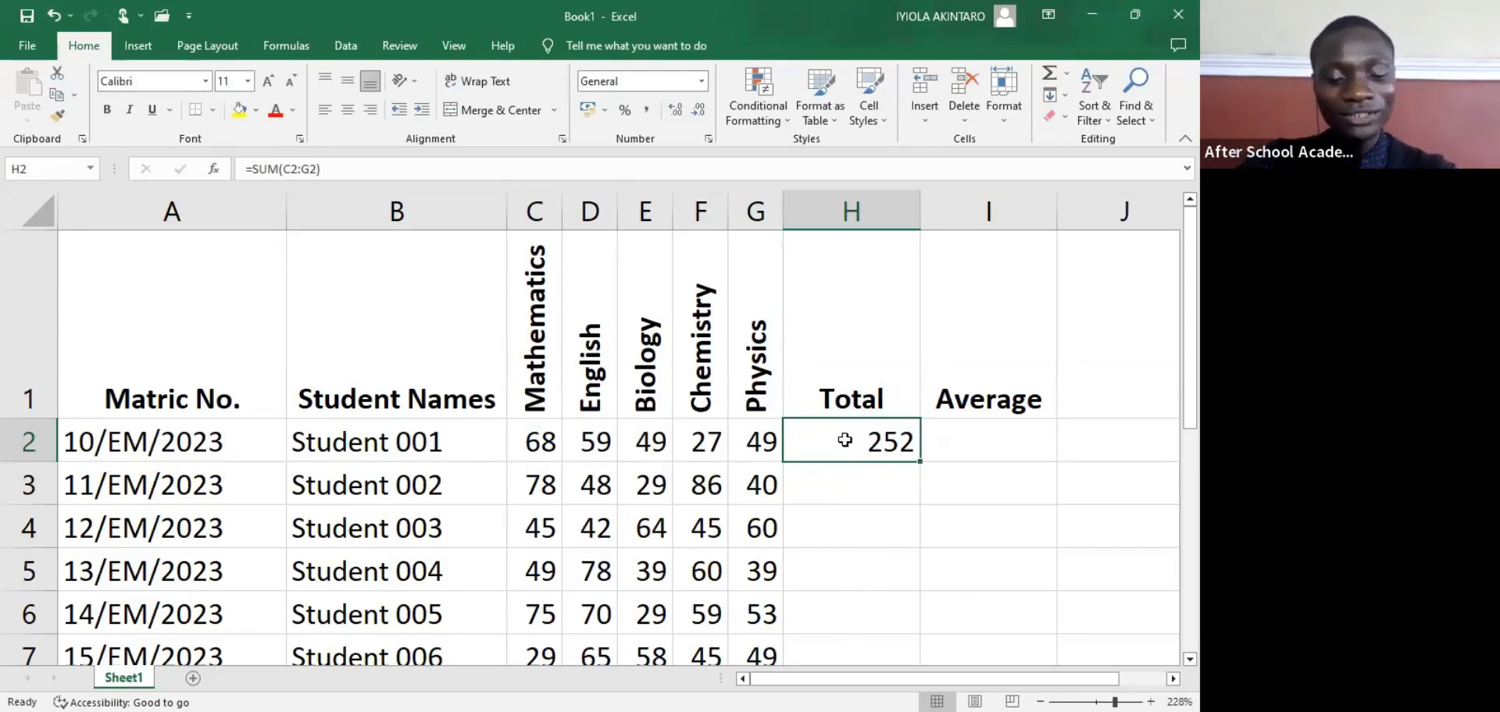
Step: Copy Student 001's total formula from H2 into H3 and H4 for Students 002 and 003
{"action": "key", "text": "ctrl+c"}
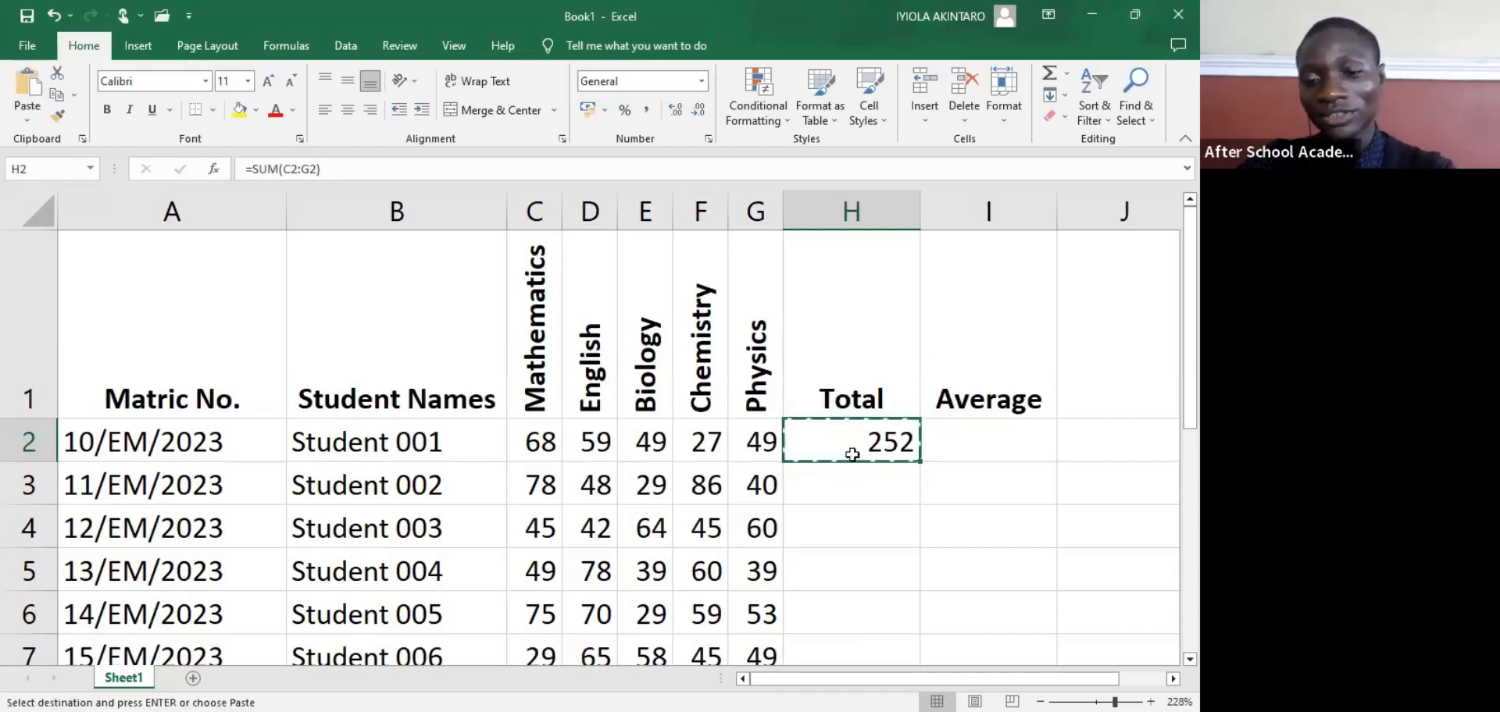
{"action": "left_click", "coordinate": [864, 492]}
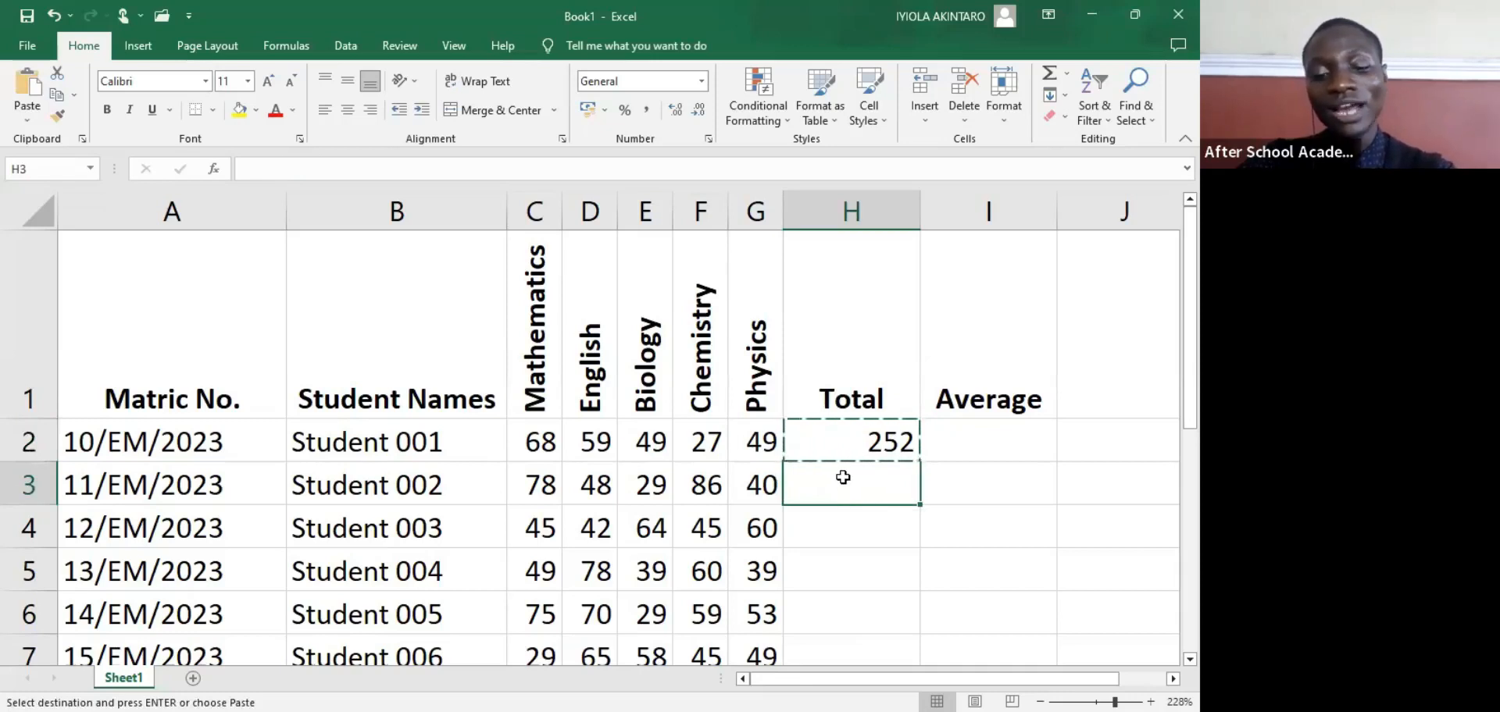
{"action": "key", "text": "ctrl+v"}
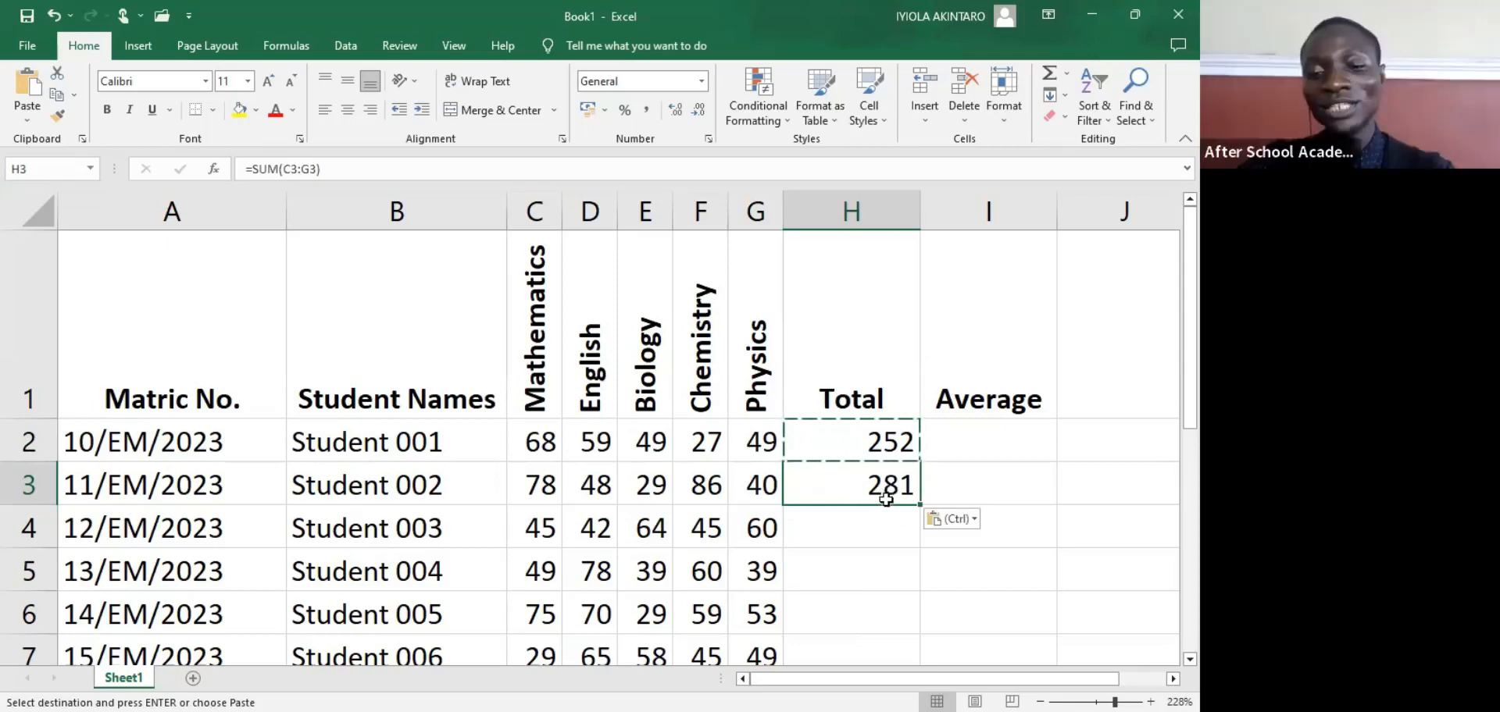
{"action": "left_click", "coordinate": [853, 533]}
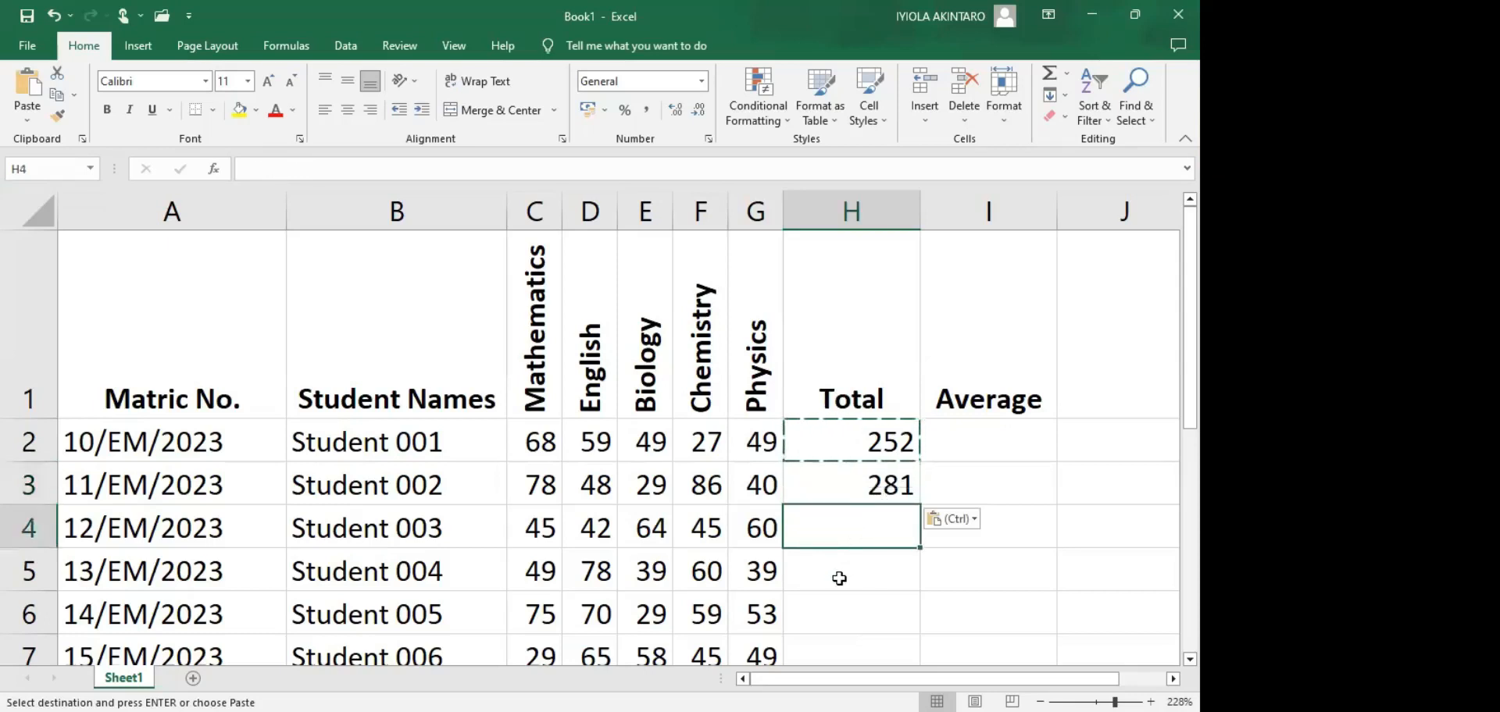
{"action": "key", "text": "ctrl+v"}
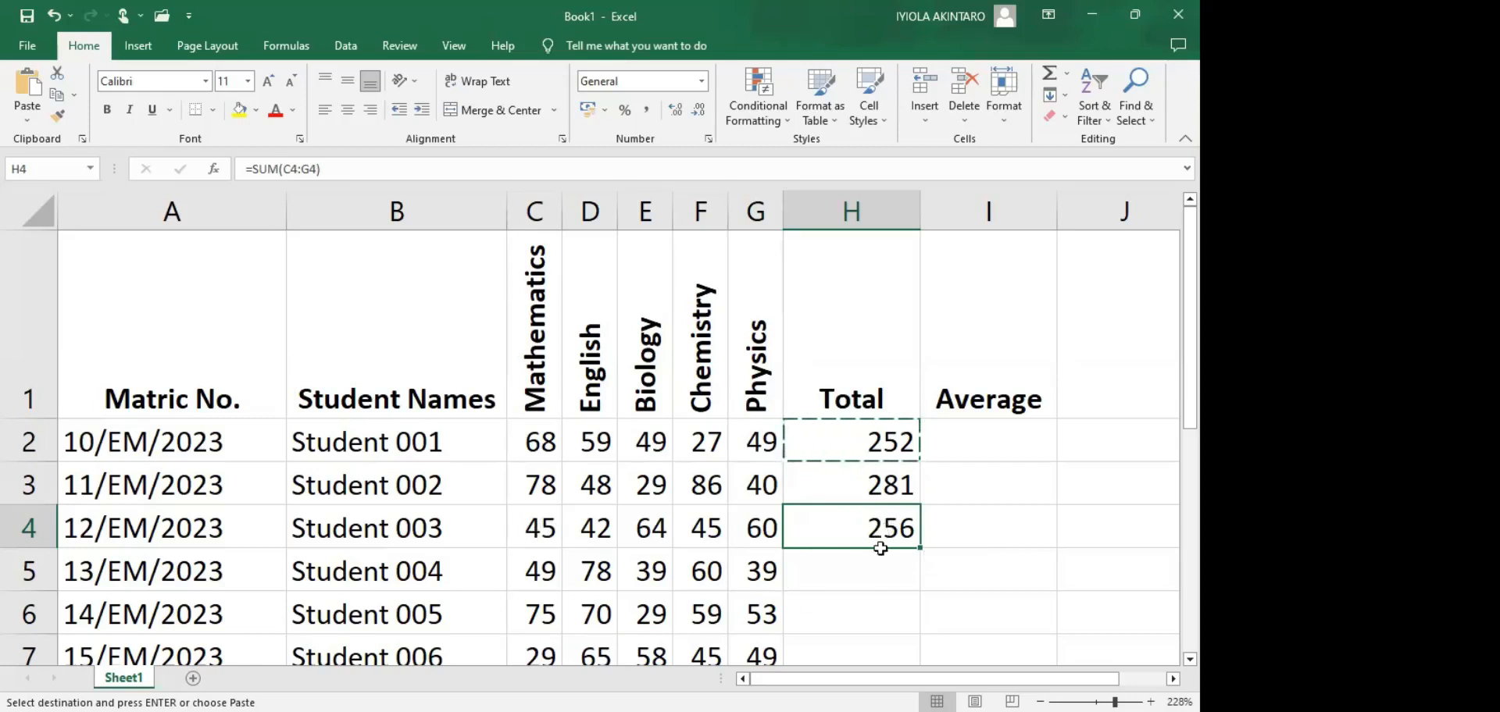
Step: Paste the copied total formula into H5, H6 and H7 for Students 004 to 006
{"action": "scroll", "coordinate": [881, 546], "scroll_direction": "down", "scroll_amount": 1}
{"action": "left_click", "coordinate": [873, 295]}
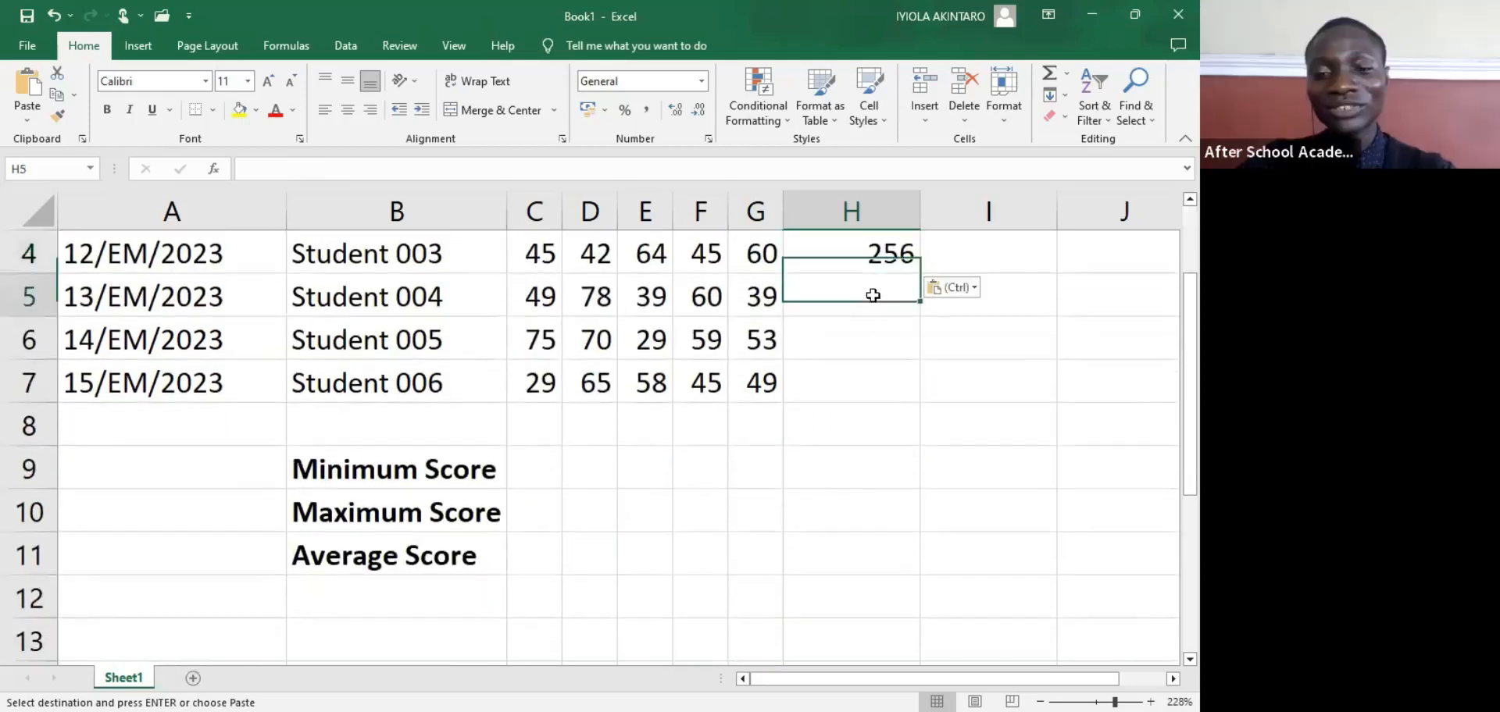
{"action": "key", "text": "ctrl+v"}
{"action": "left_click", "coordinate": [884, 343]}
{"action": "key", "text": "ctrl+v"}
{"action": "left_click", "coordinate": [884, 380]}
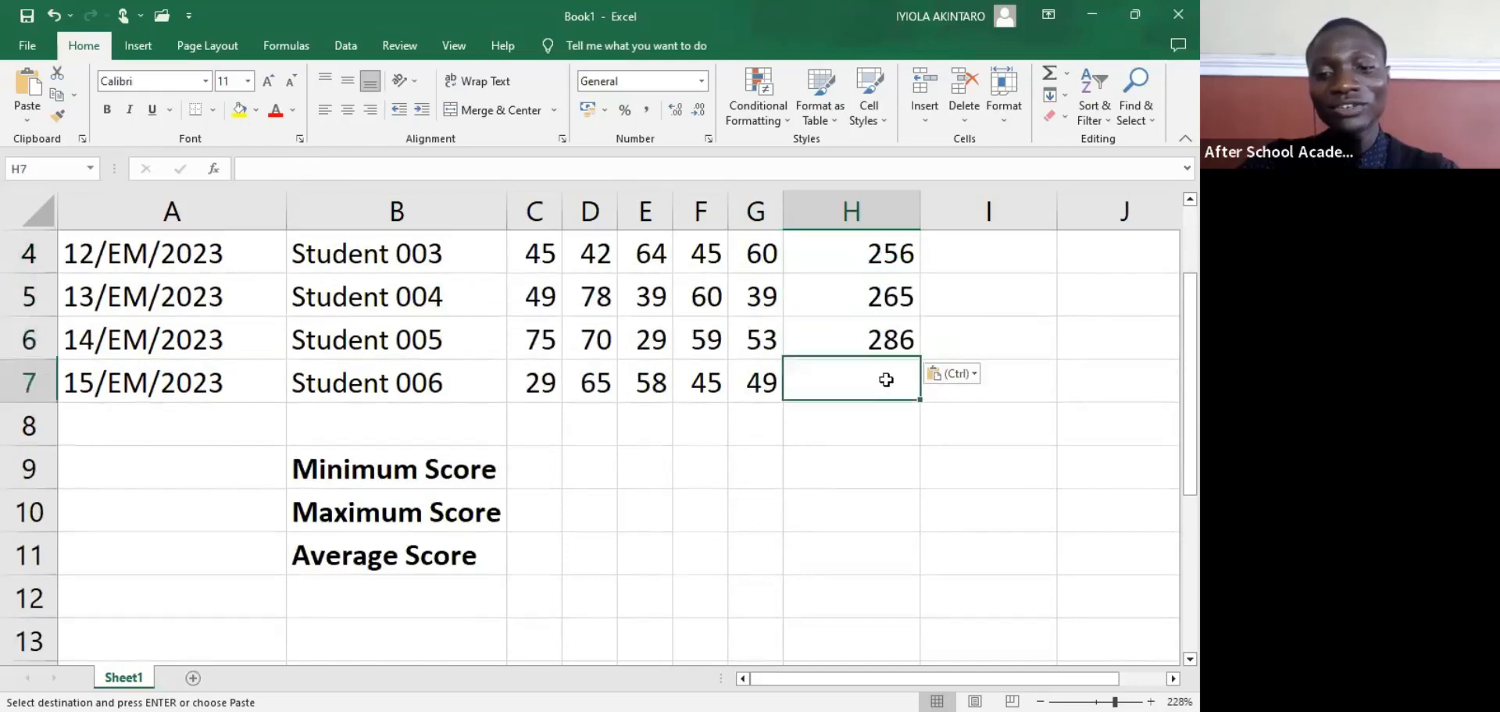
{"action": "key", "text": "ctrl+v"}
{"action": "scroll", "coordinate": [884, 454], "scroll_direction": "up", "scroll_amount": 1}
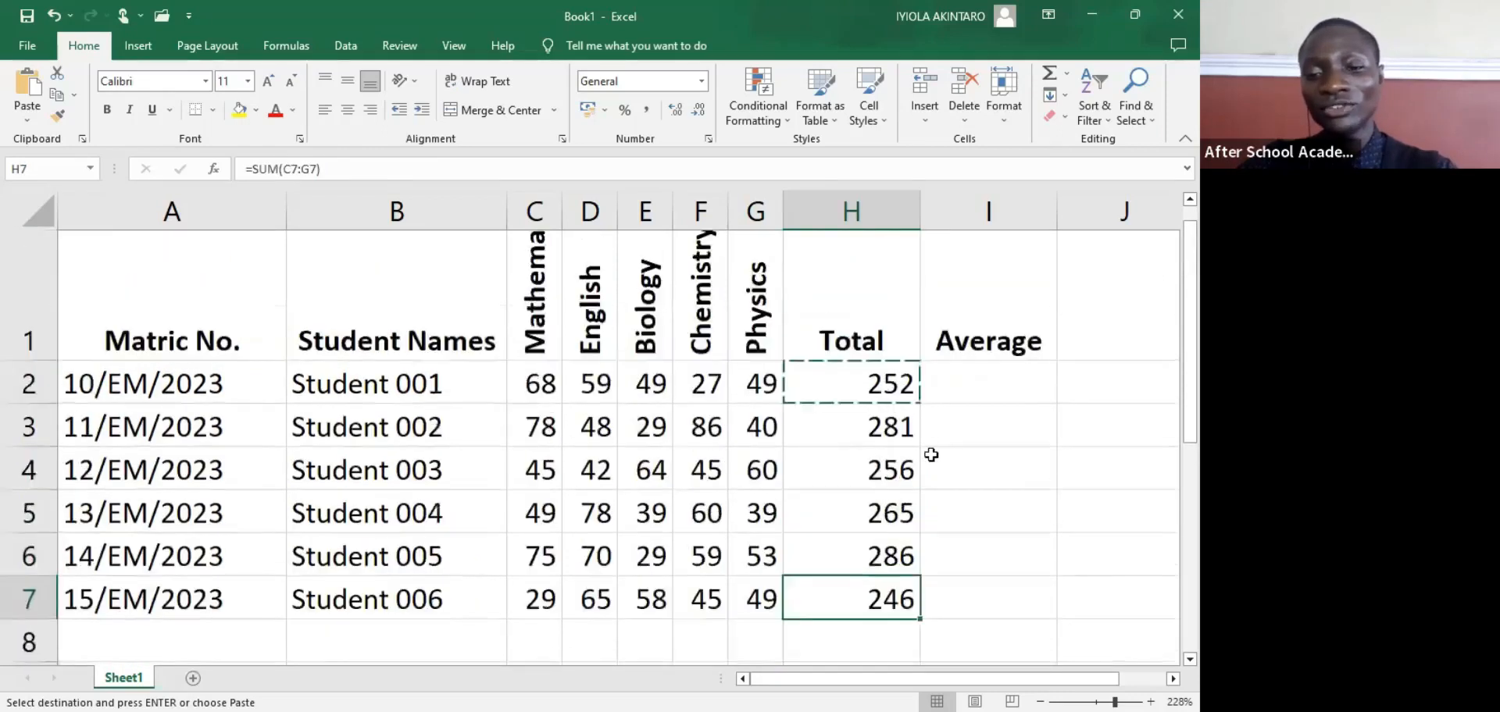
{"action": "scroll", "coordinate": [878, 456], "scroll_direction": "down", "scroll_amount": 1}
{"action": "scroll", "coordinate": [876, 457], "scroll_direction": "up", "scroll_amount": 1}
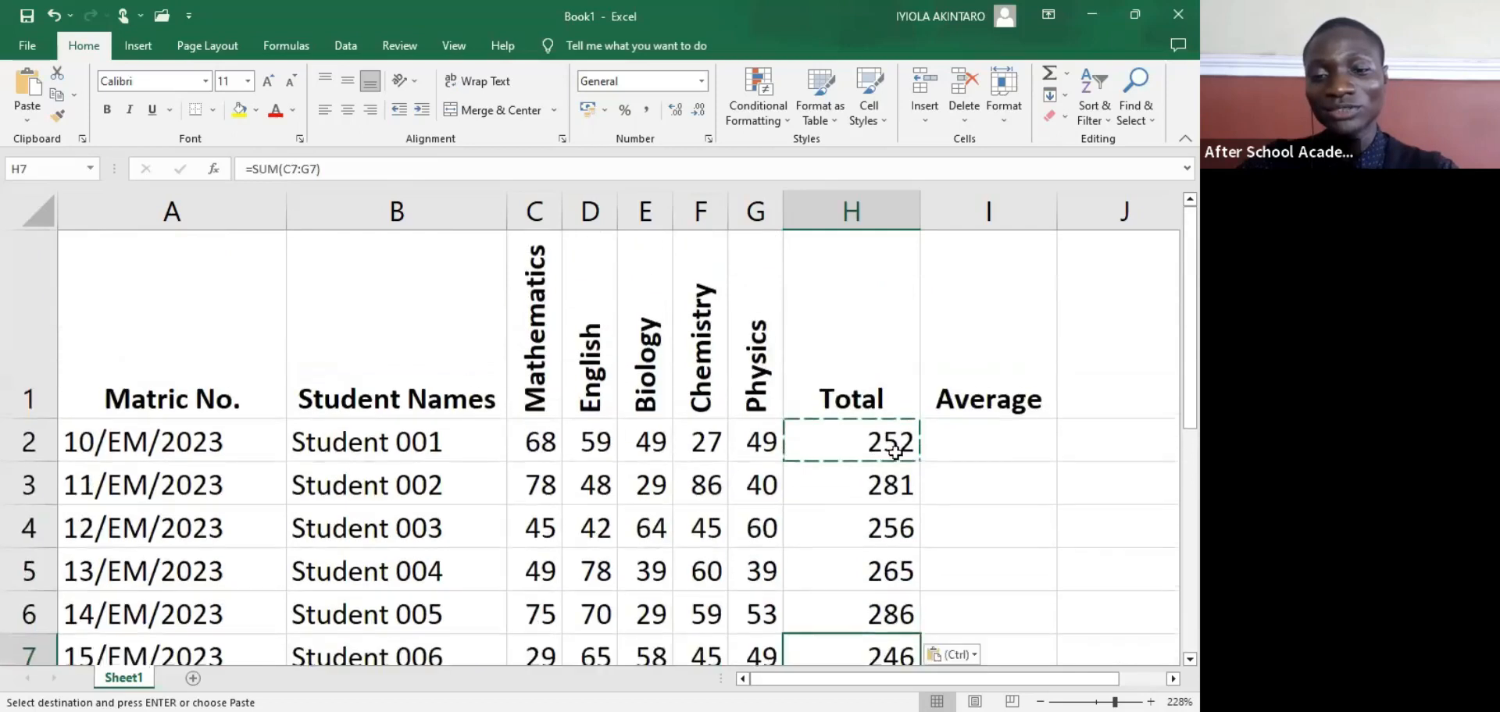
Step: Clear all six students' totals in H2:H7
{"action": "left_click_drag", "start_coordinate": [1170, 368], "coordinate": [1174, 400]}
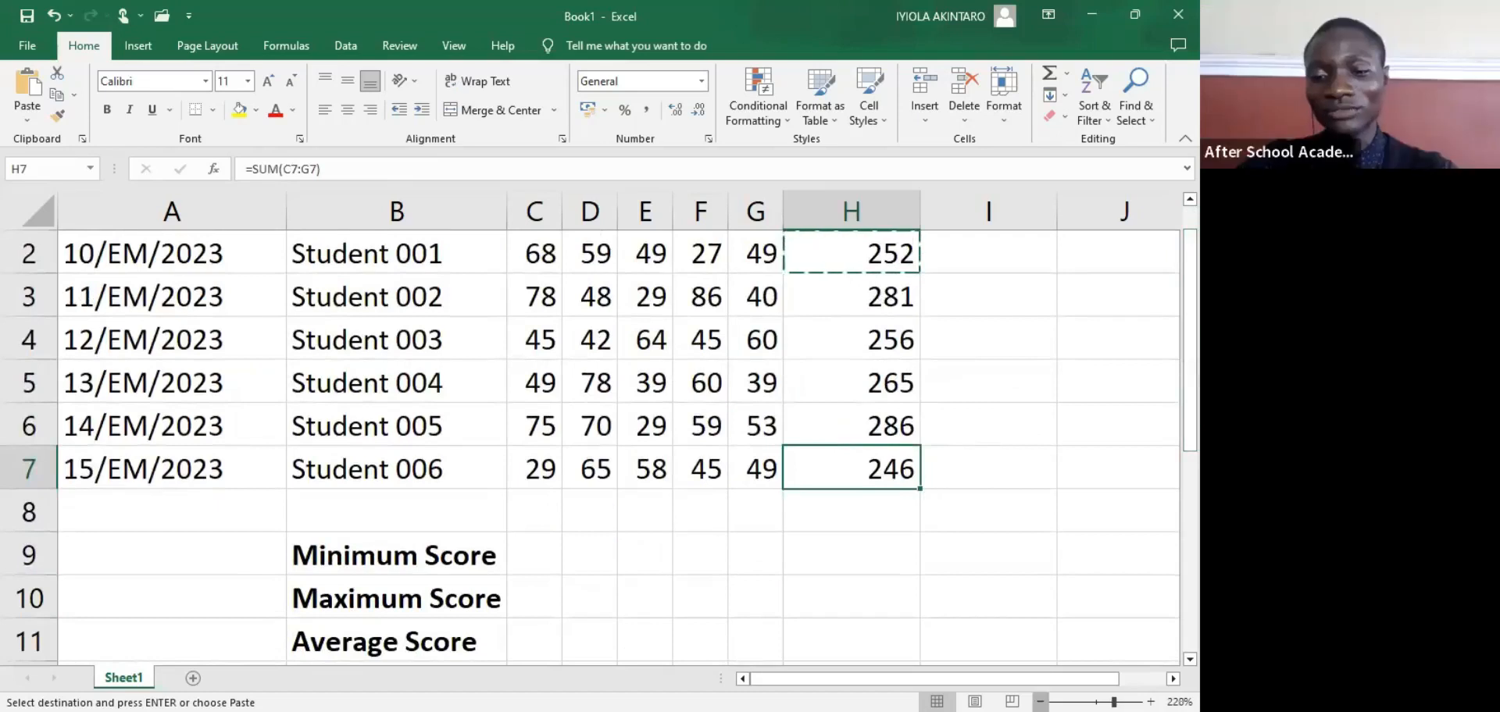
{"action": "left_click", "coordinate": [1040, 701]}
{"action": "left_click_drag", "start_coordinate": [1175, 364], "coordinate": [1170, 368]}
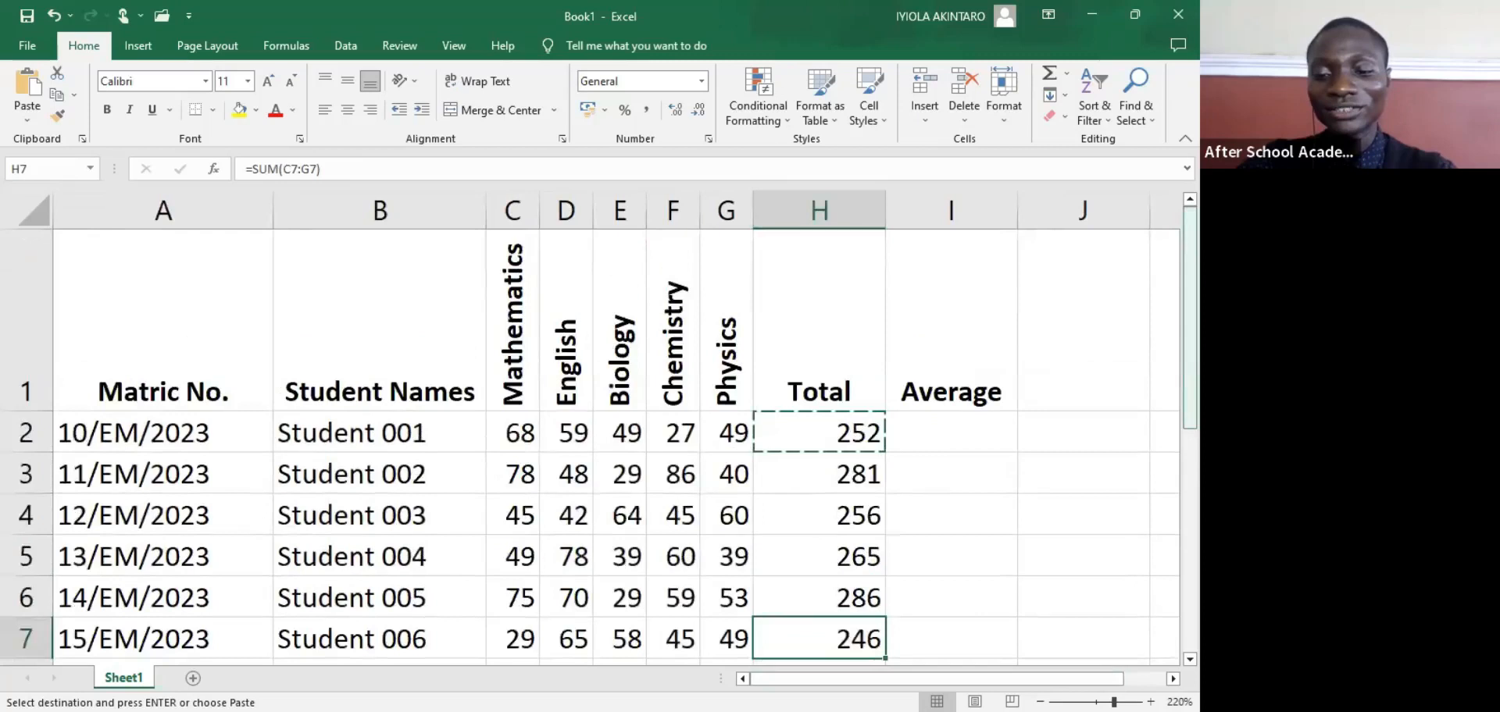
{"action": "left_click", "coordinate": [1040, 701]}
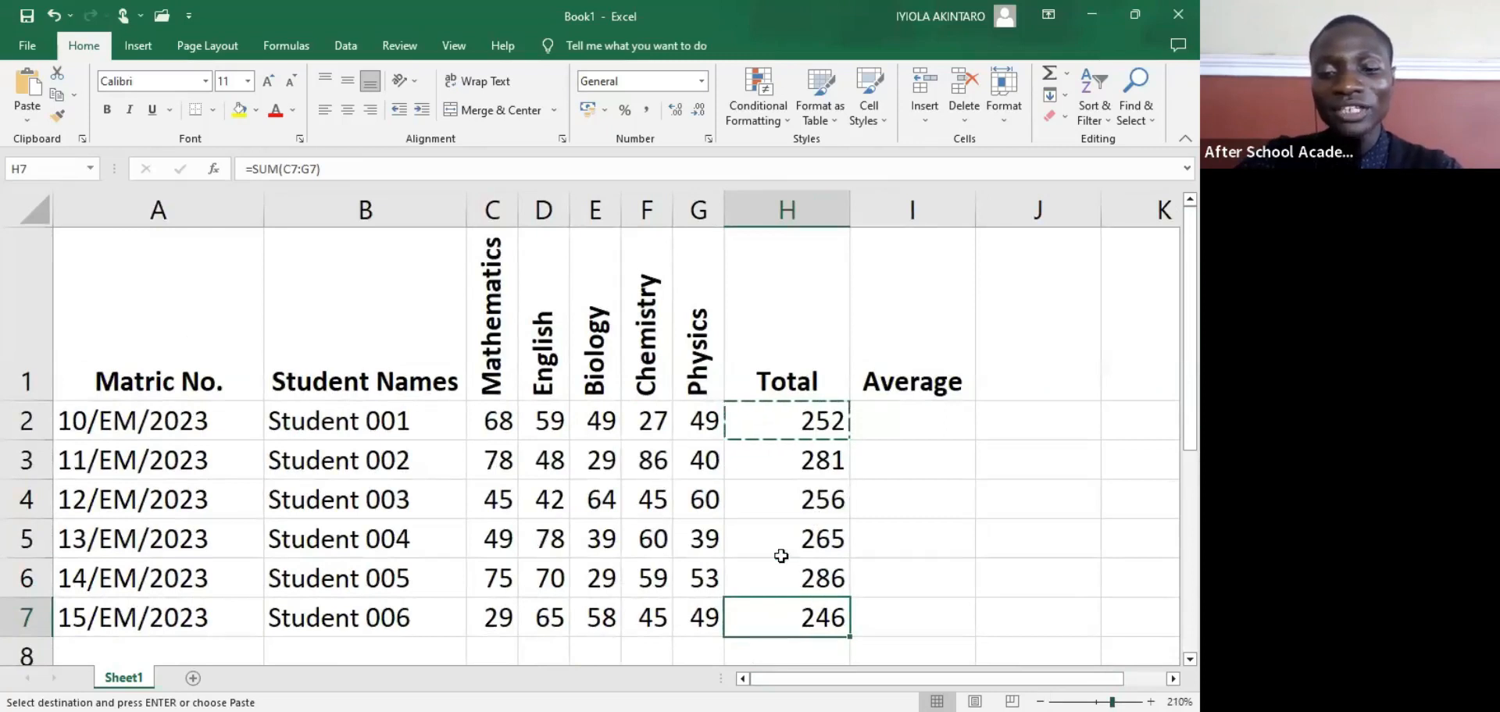
{"action": "left_click", "coordinate": [770, 437]}
{"action": "left_click_drag", "start_coordinate": [764, 418], "coordinate": [792, 603]}
{"action": "key", "text": "ctrl+v"}
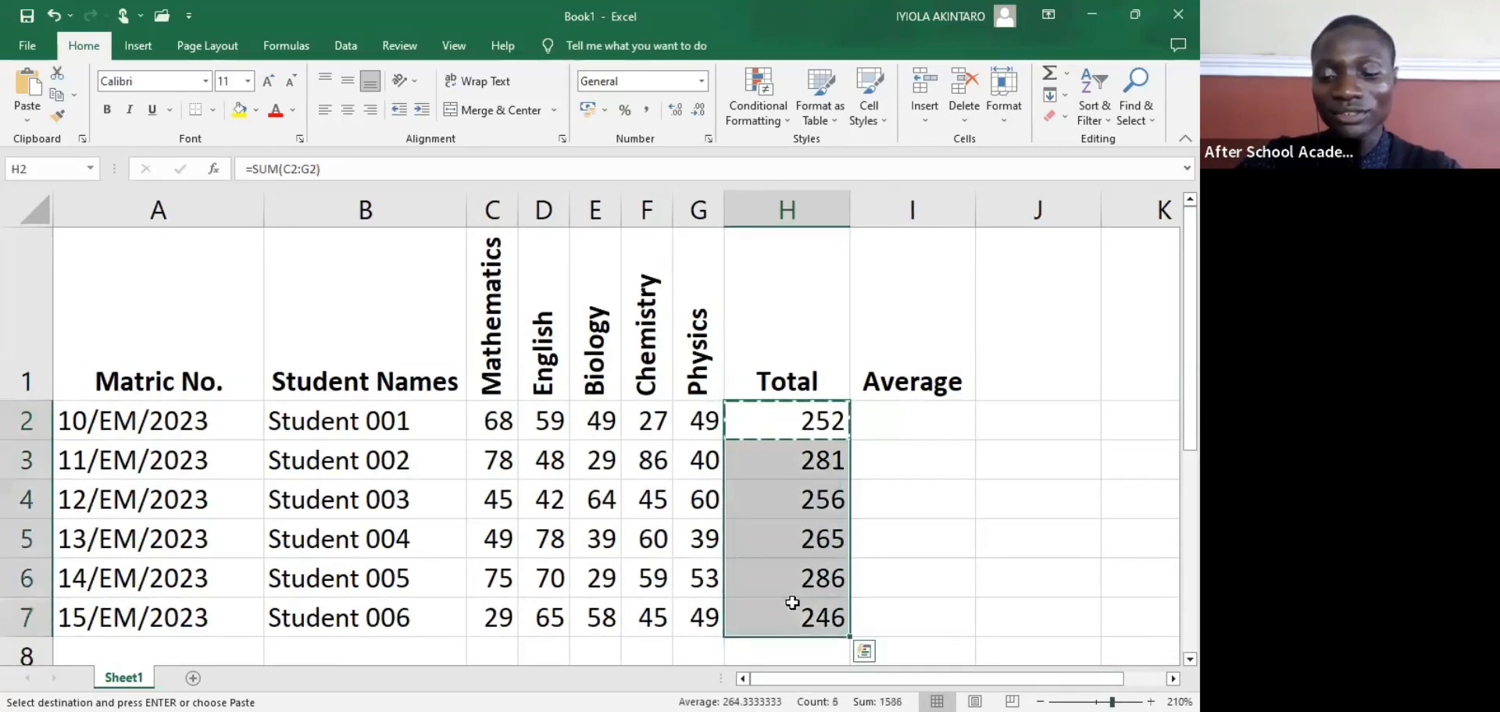
{"action": "key", "text": "Delete"}
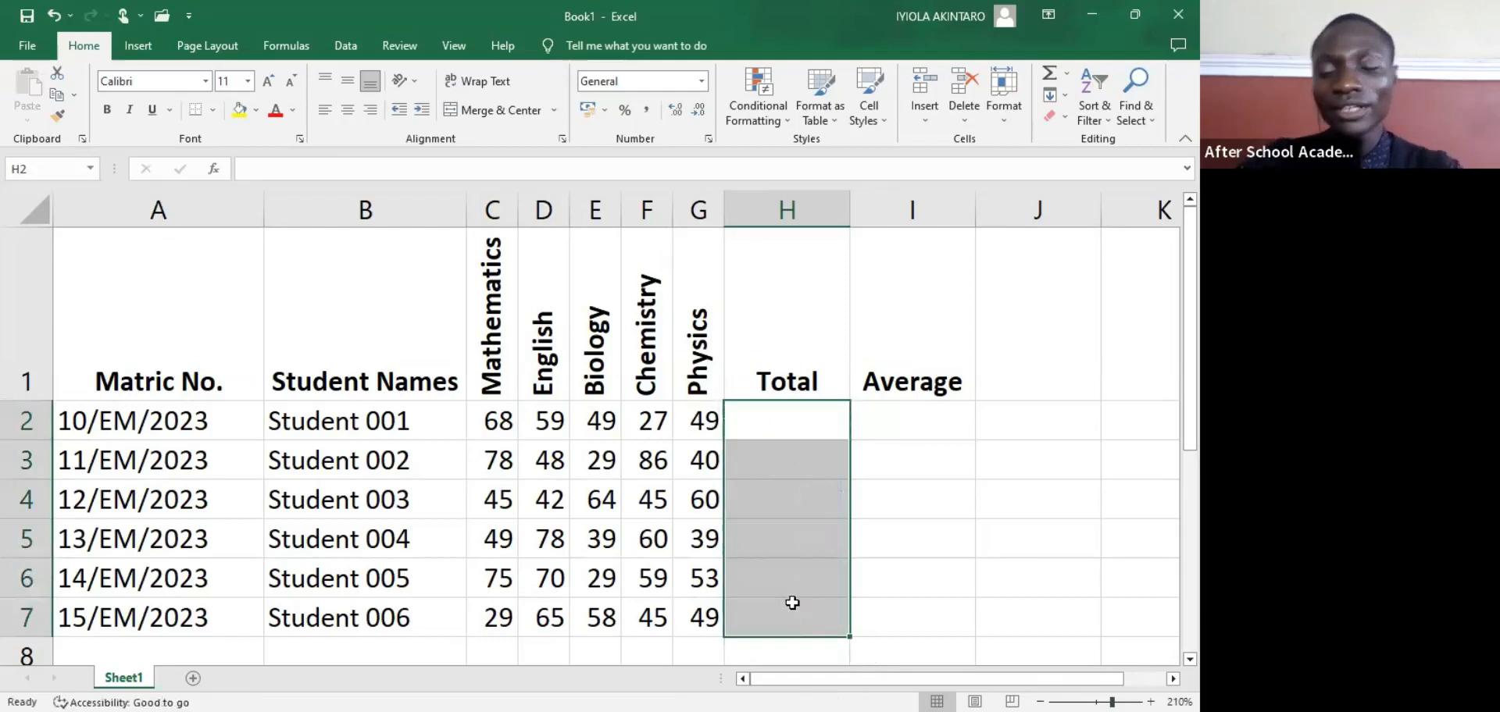
Step: Undo the deletion of the totals and clear only H3:H7, keeping the formula in H2
{"action": "key", "text": "ctrl+v"}
{"action": "left_click_drag", "start_coordinate": [781, 461], "coordinate": [809, 611]}
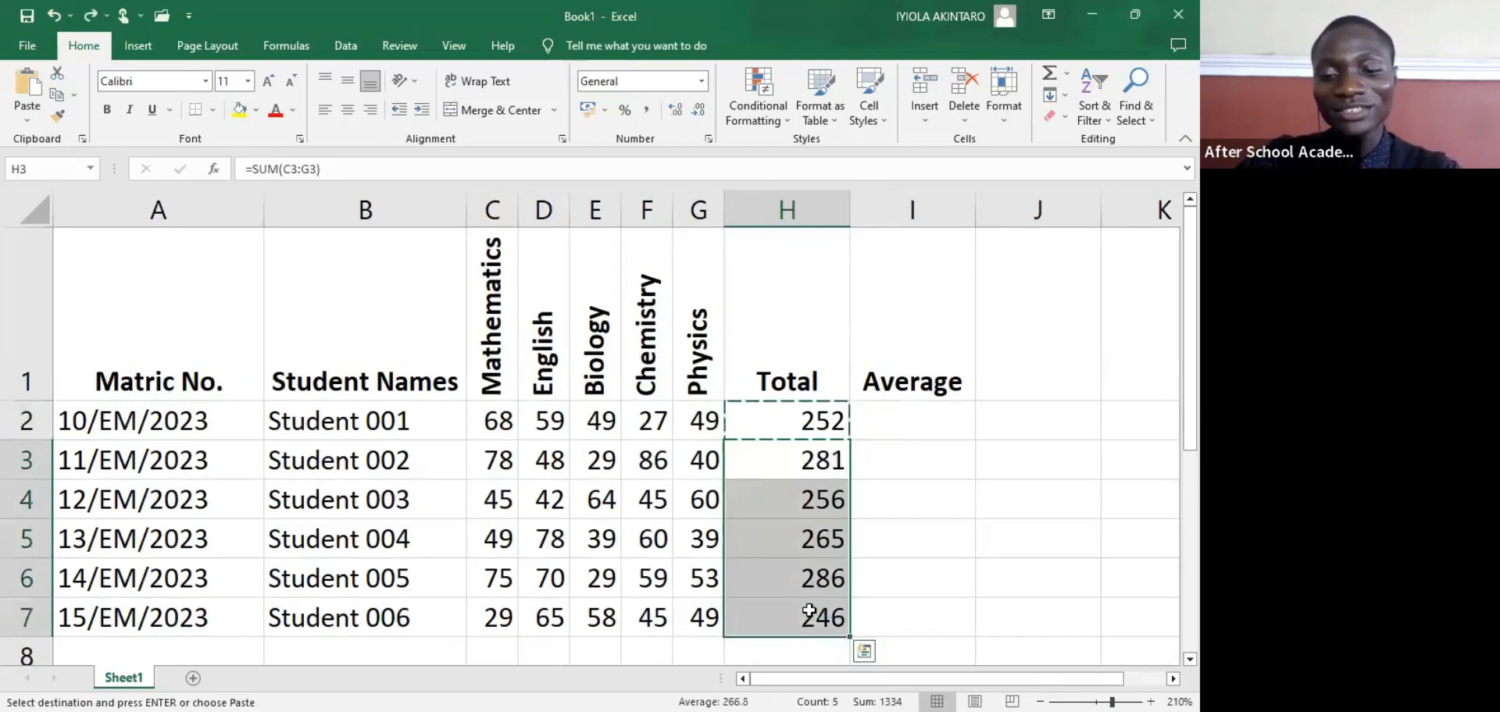
{"action": "key", "text": "Delete"}
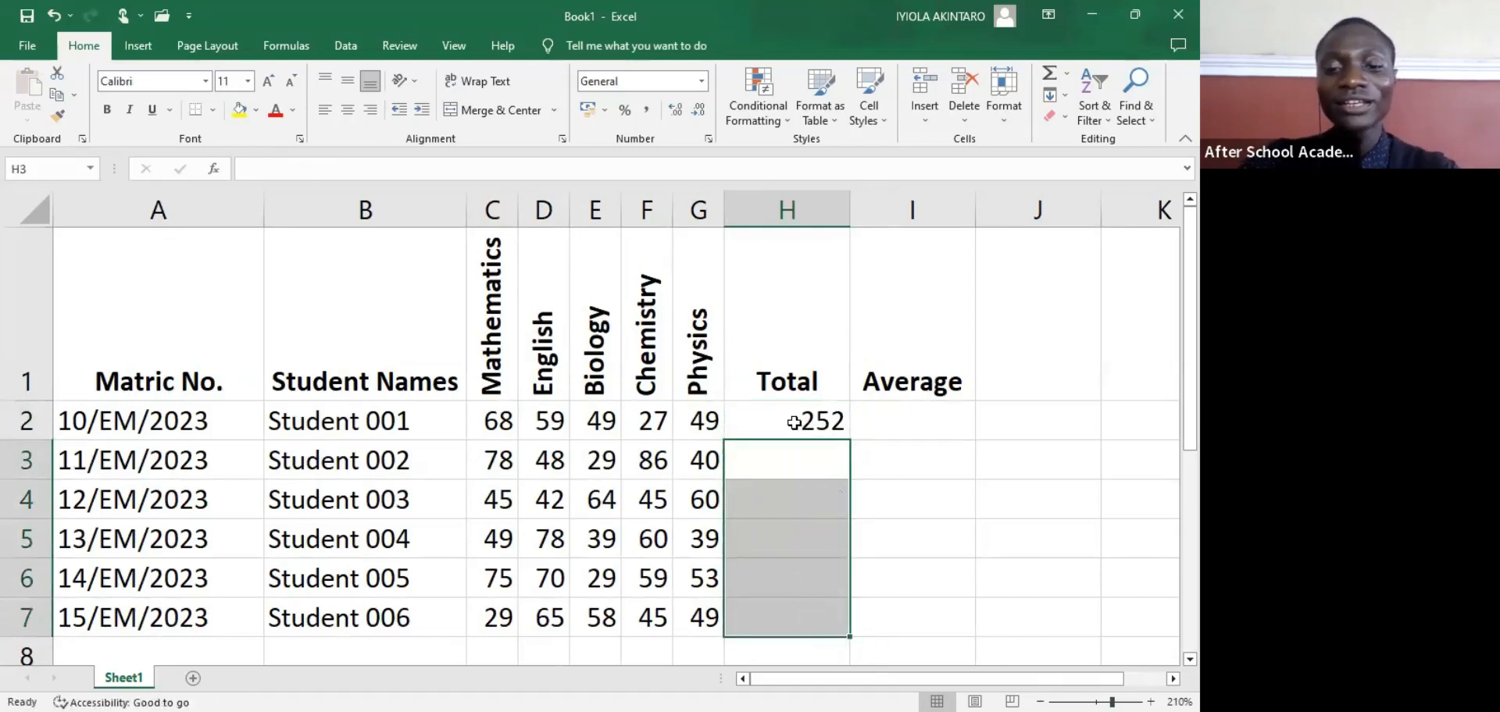
Step: Extend the SUM formula in H2 down through H7 with the fill handle
{"action": "left_click", "coordinate": [838, 422]}
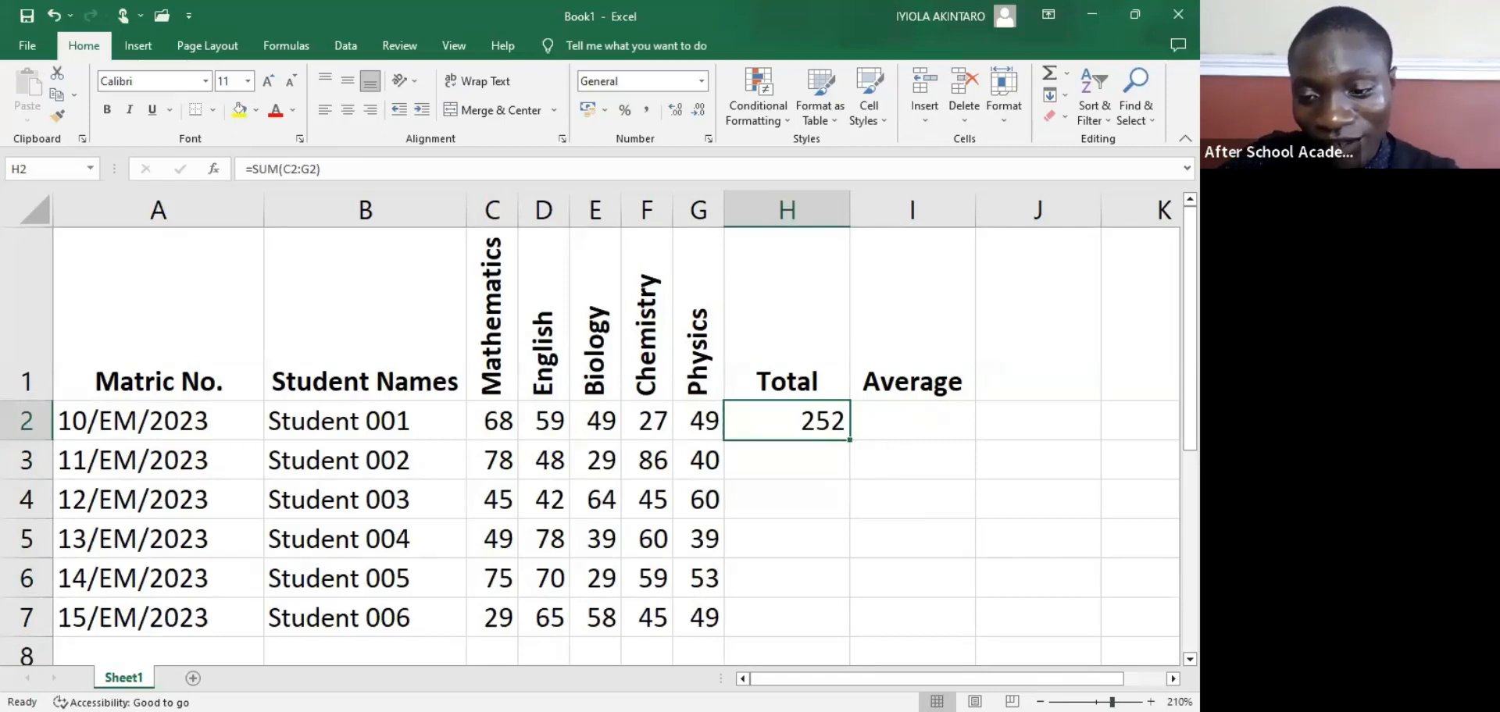
{"action": "left_click", "coordinate": [1151, 702]}
{"action": "left_click", "coordinate": [1150, 701]}
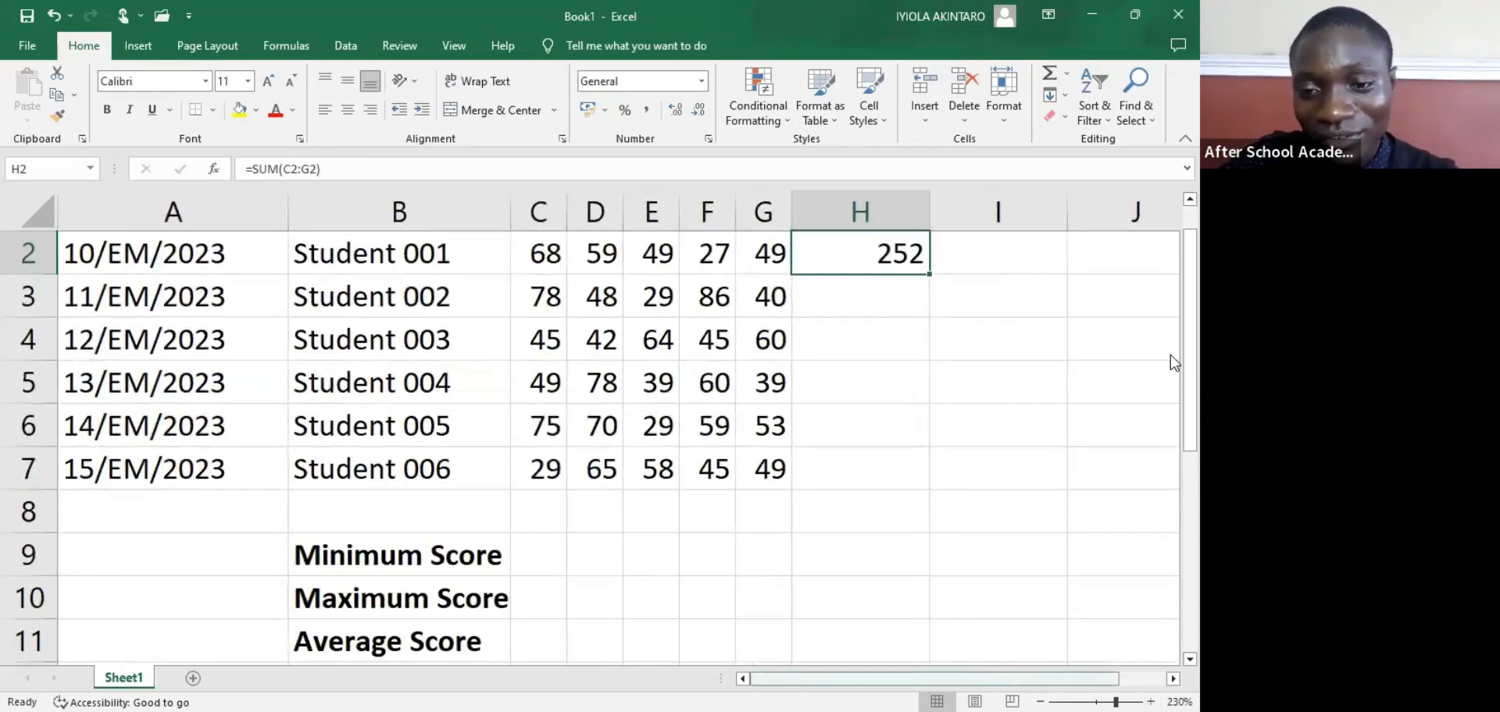
{"action": "scroll", "coordinate": [1170, 355], "scroll_direction": "up", "scroll_amount": 1}
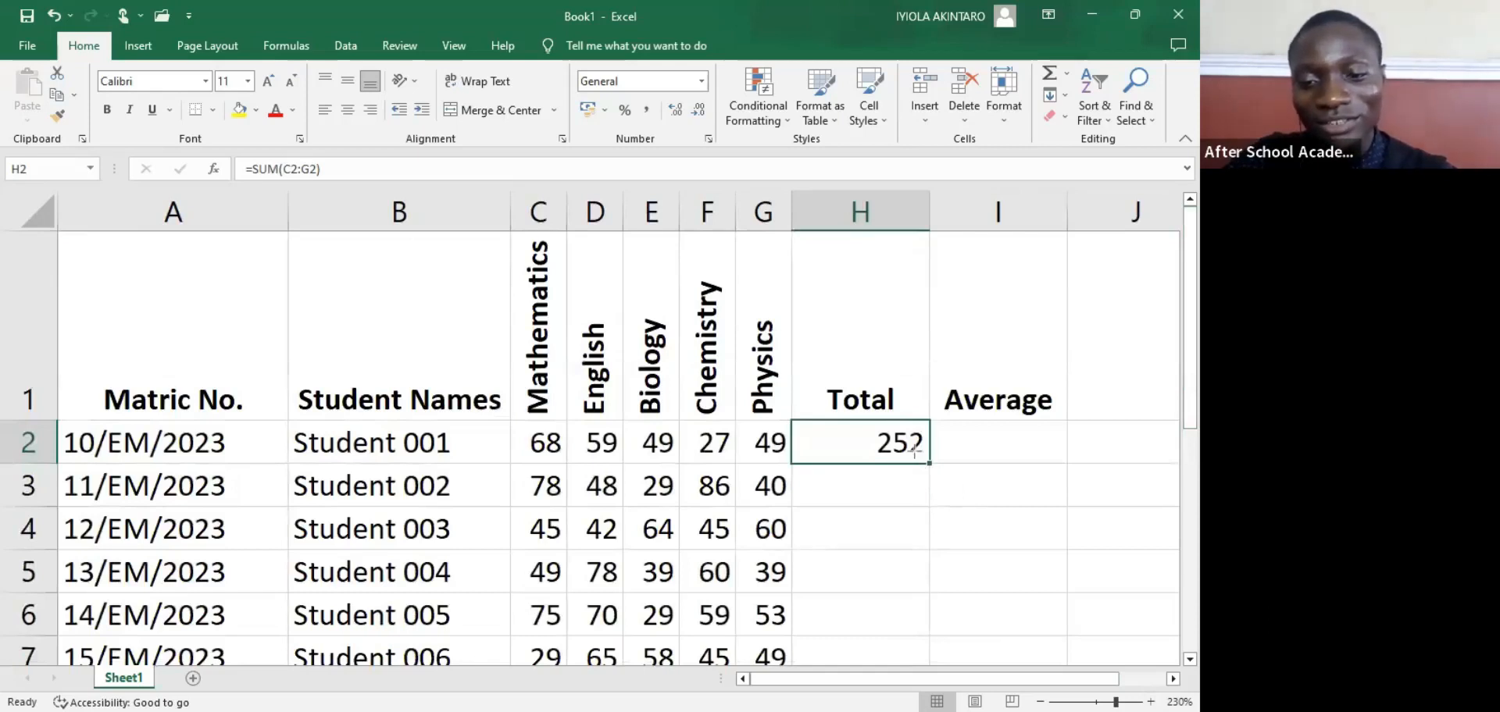
{"action": "left_click_drag", "start_coordinate": [914, 451], "coordinate": [958, 479]}
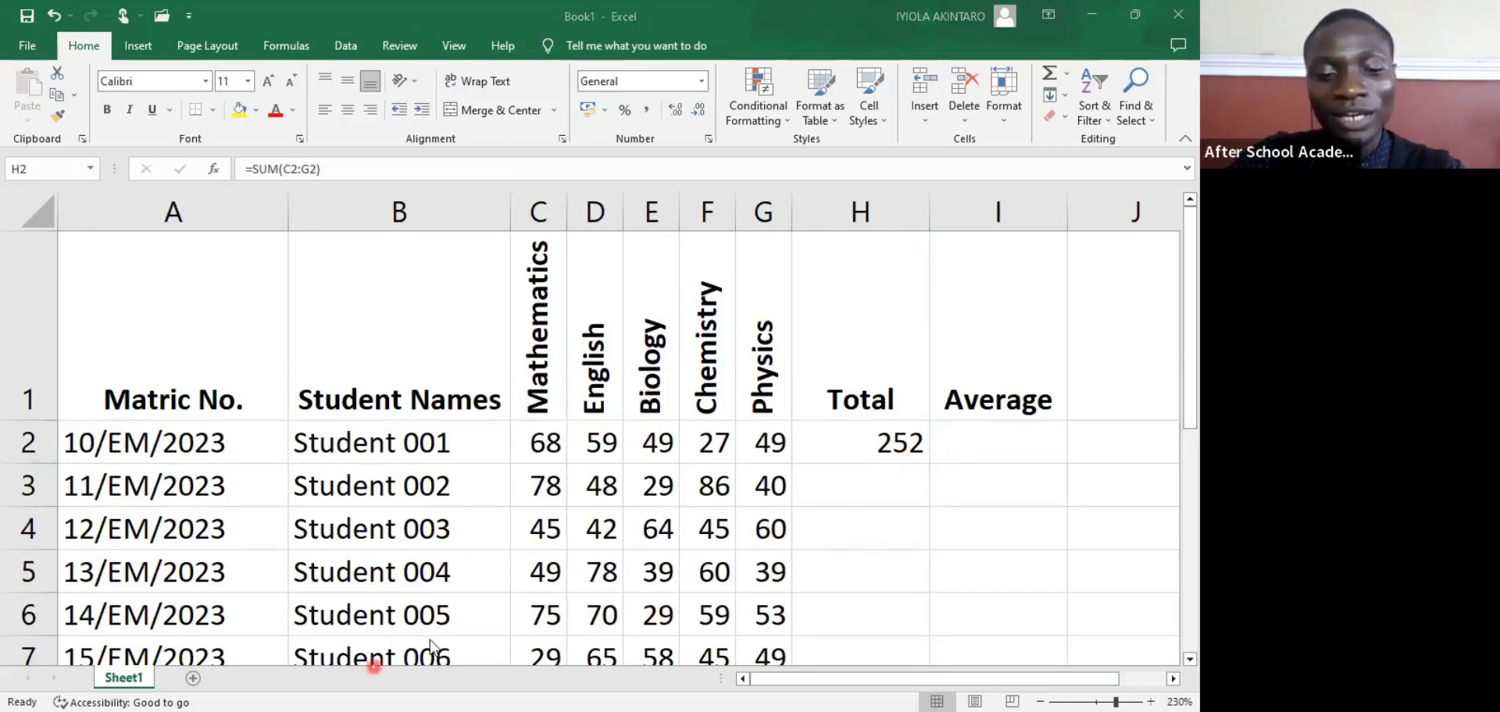
{"action": "left_click", "coordinate": [877, 436]}
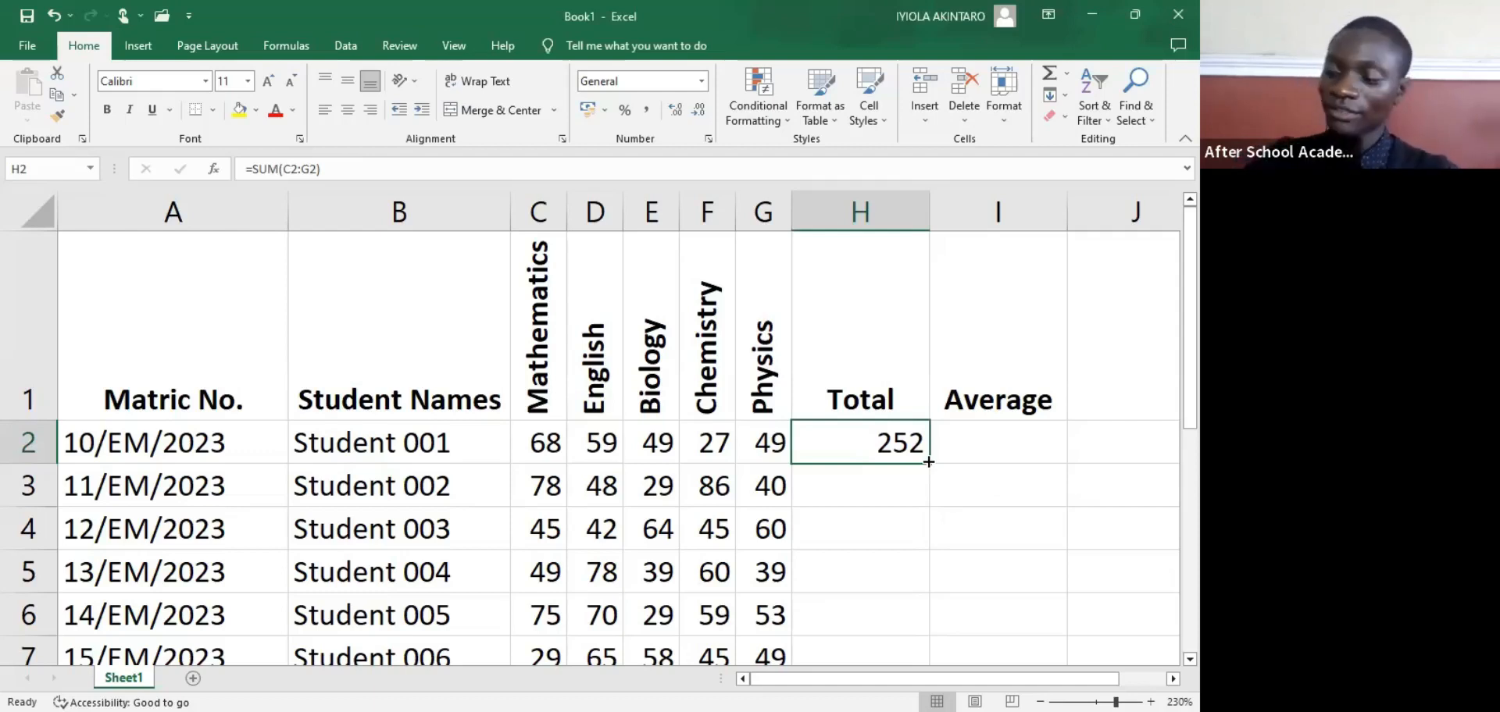
{"action": "left_click_drag", "start_coordinate": [928, 462], "coordinate": [928, 462]}
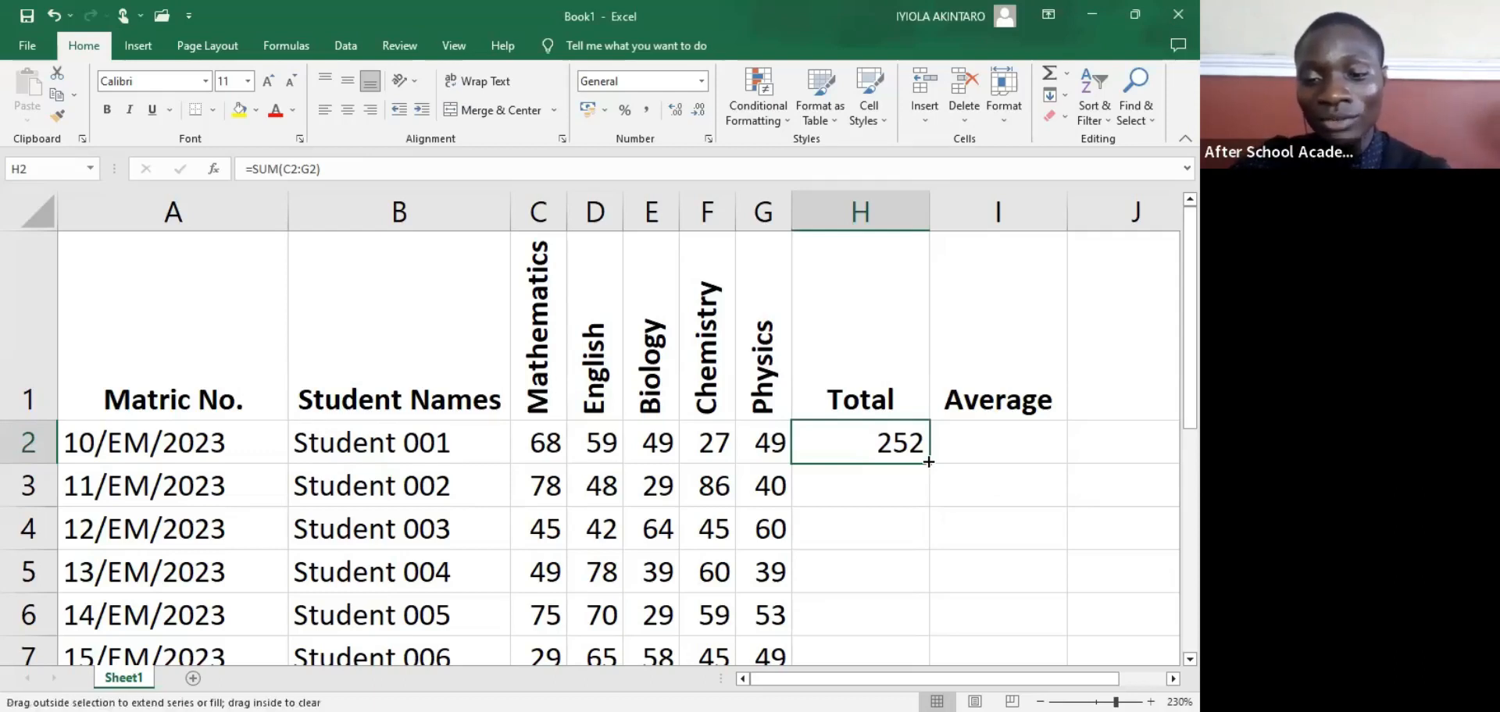
{"action": "left_click_drag", "start_coordinate": [928, 462], "coordinate": [902, 479]}
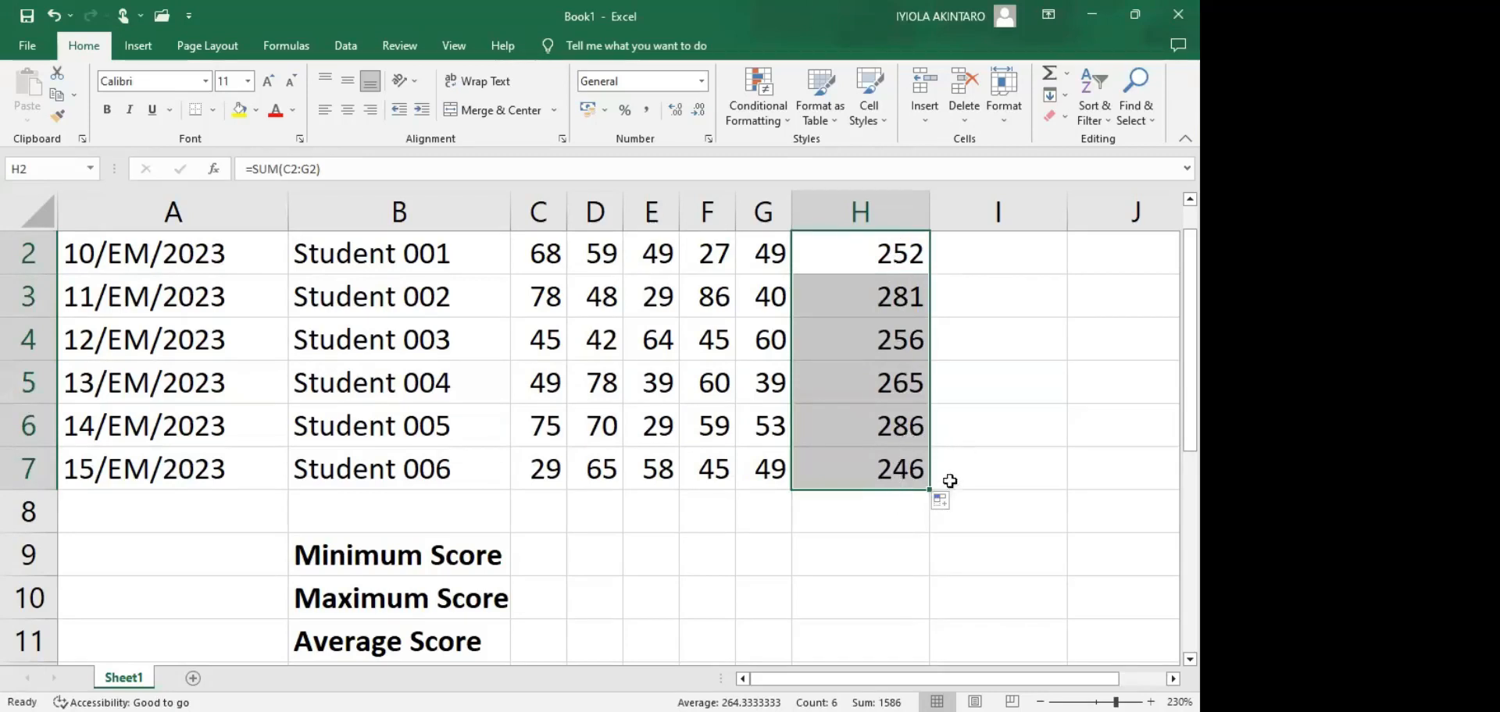
Step: Undo the fill of the total formula in H3:H7
{"action": "left_click", "coordinate": [966, 287]}
{"action": "left_click", "coordinate": [889, 242]}
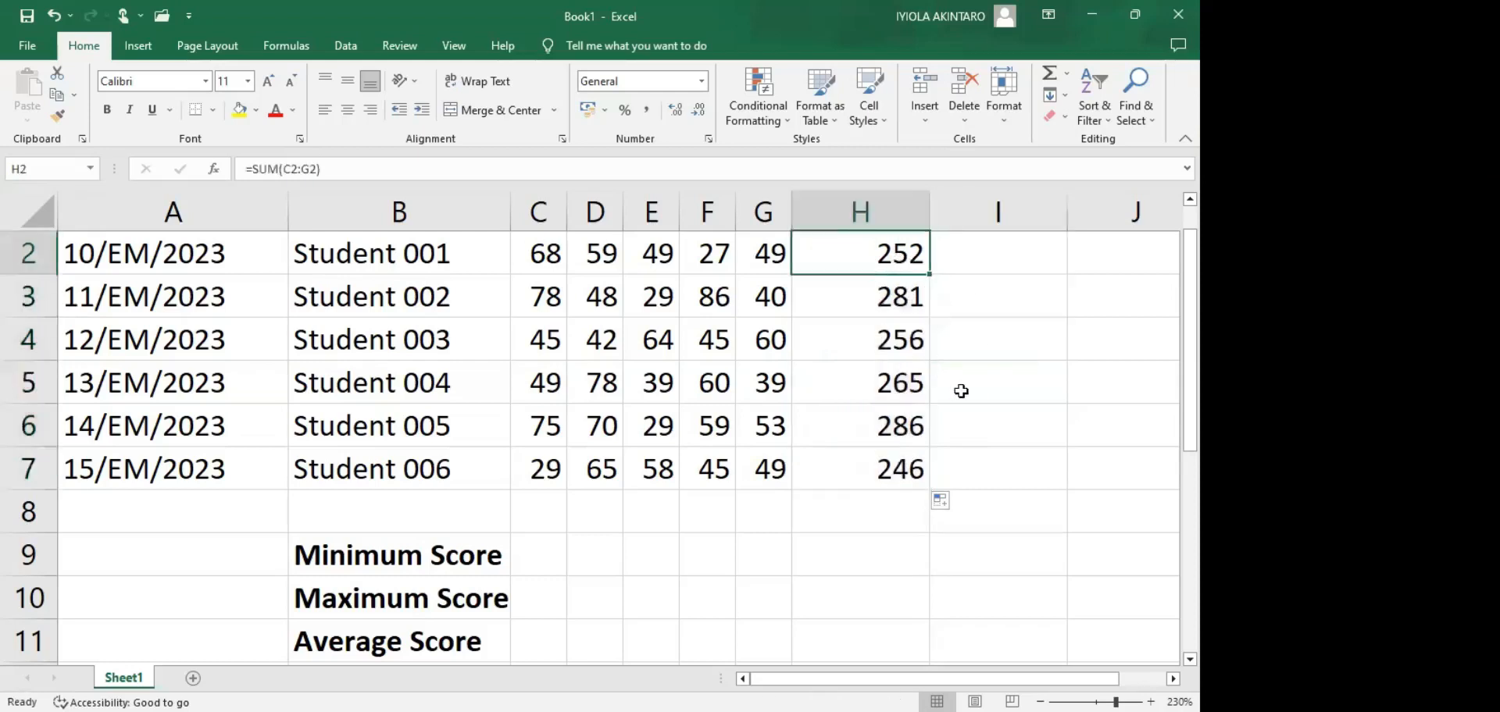
{"action": "key", "text": "ctrl+z"}
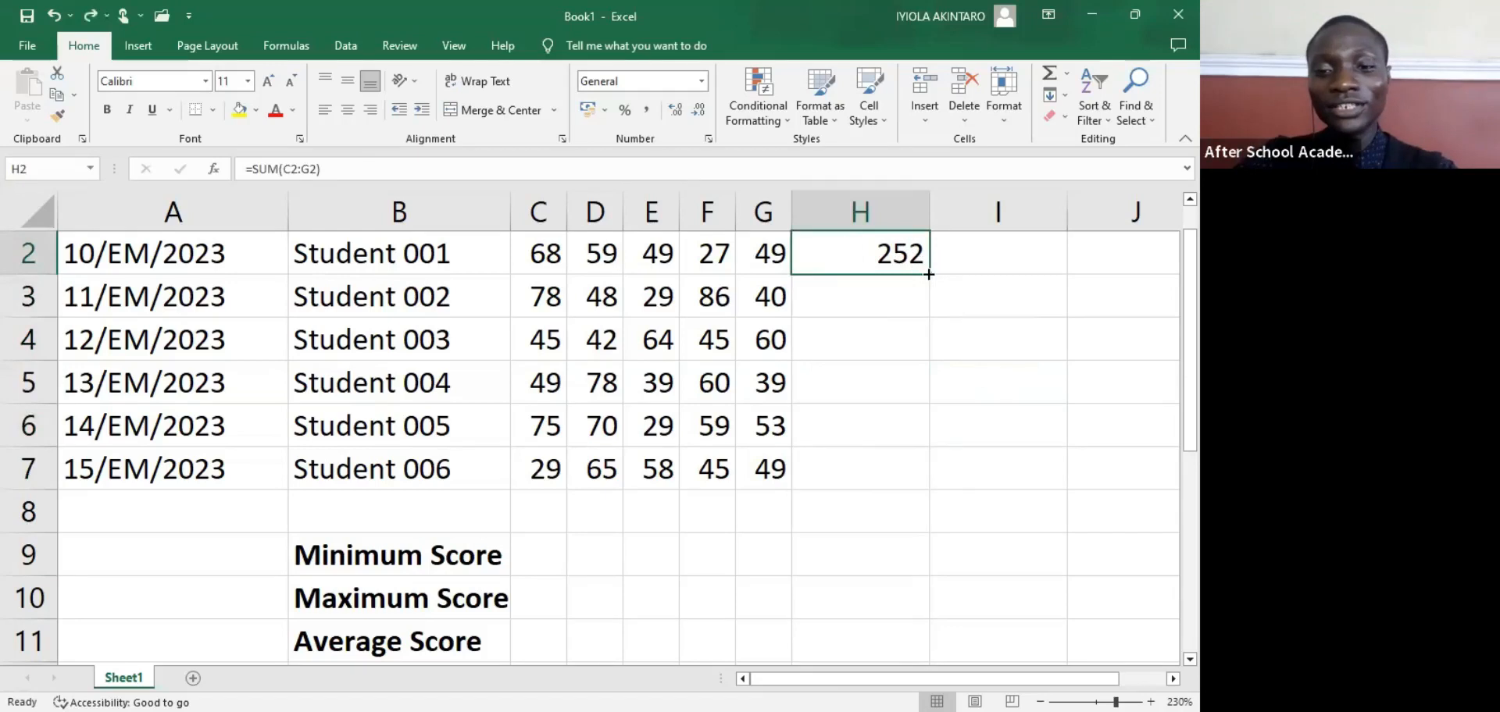
Step: Fill the total formula from H2 down to H7 for the remaining five students
{"action": "left_click_drag", "start_coordinate": [928, 274], "coordinate": [914, 482]}
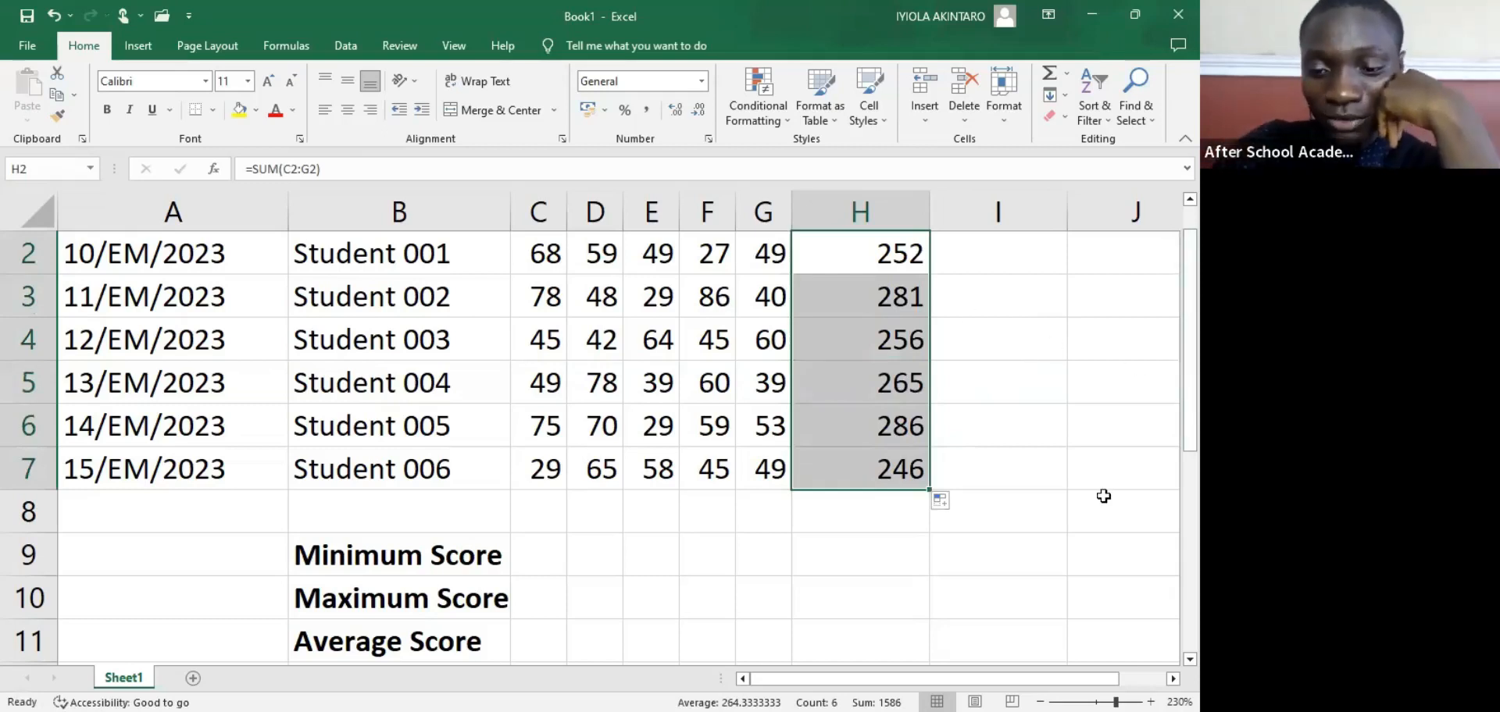
{"action": "left_click", "coordinate": [1040, 702]}
{"action": "left_click", "coordinate": [1040, 702]}
{"action": "left_click", "coordinate": [1039, 702]}
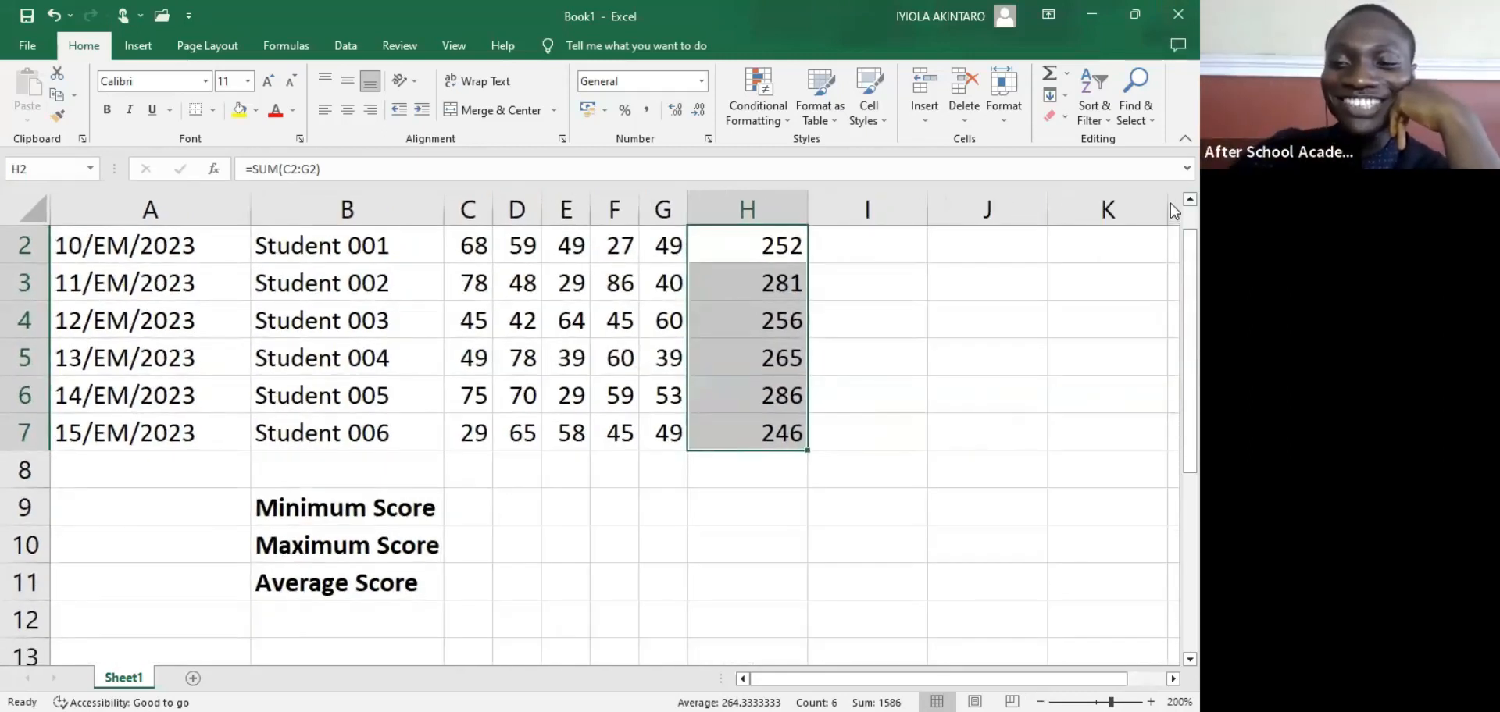
{"action": "scroll", "coordinate": [1170, 203], "scroll_direction": "up", "scroll_amount": 1}
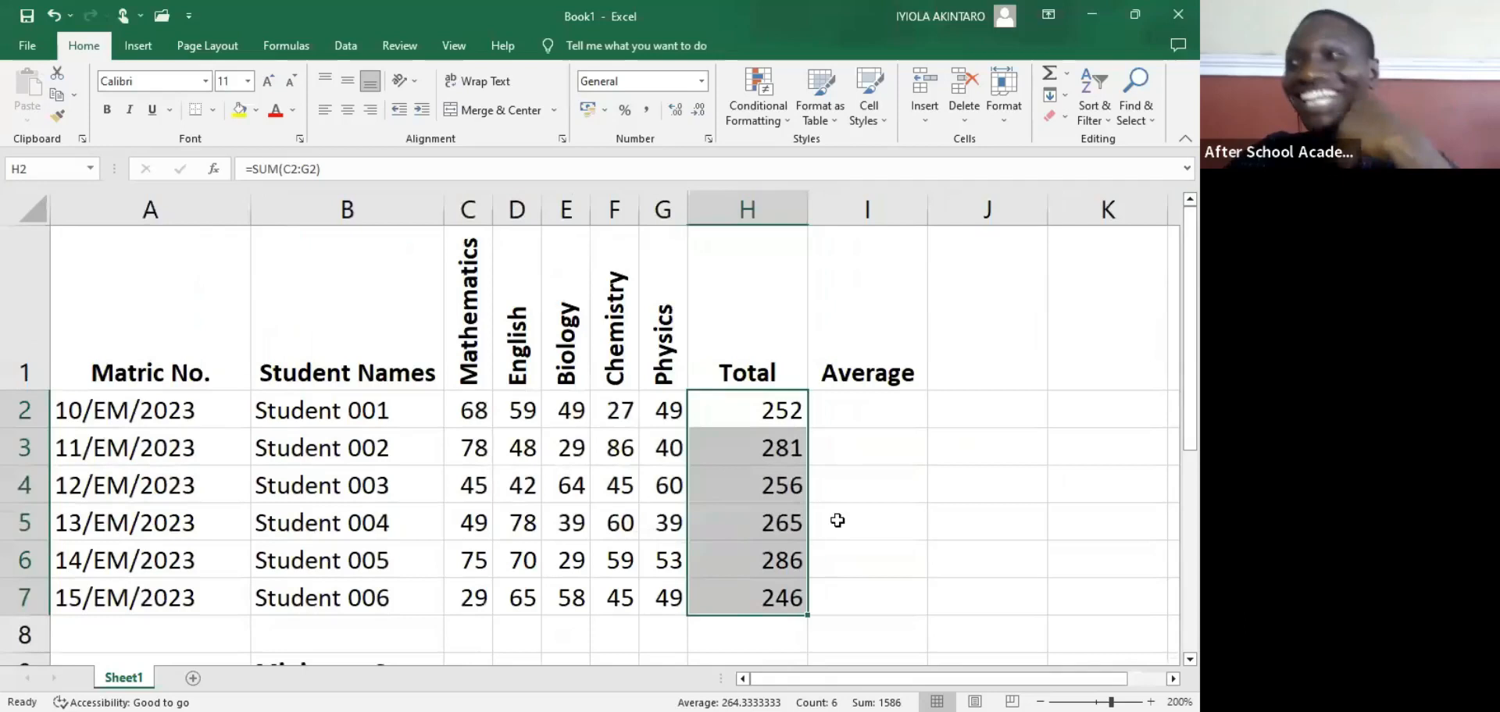
{"action": "left_click", "coordinate": [882, 387]}
{"action": "left_click", "coordinate": [870, 407]}
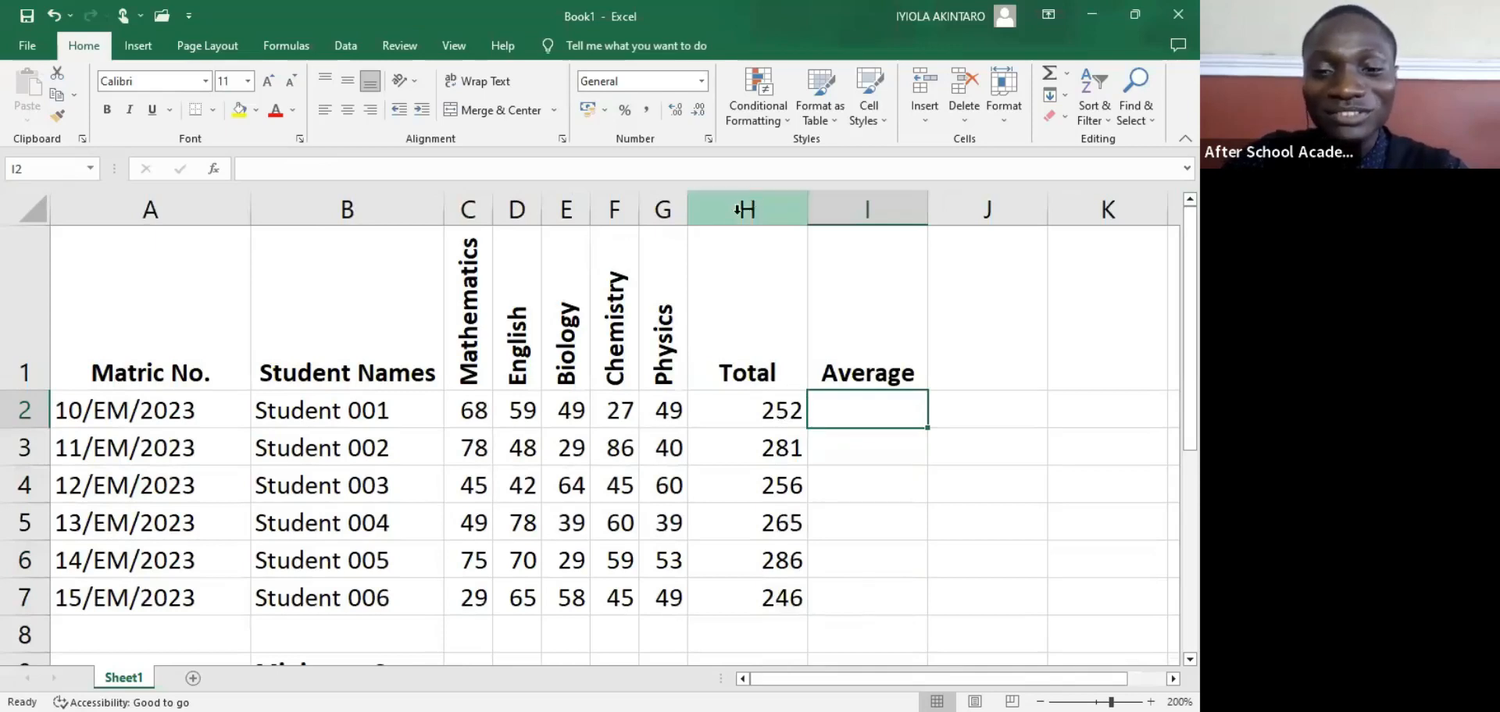
{"action": "left_click", "coordinate": [23, 408]}
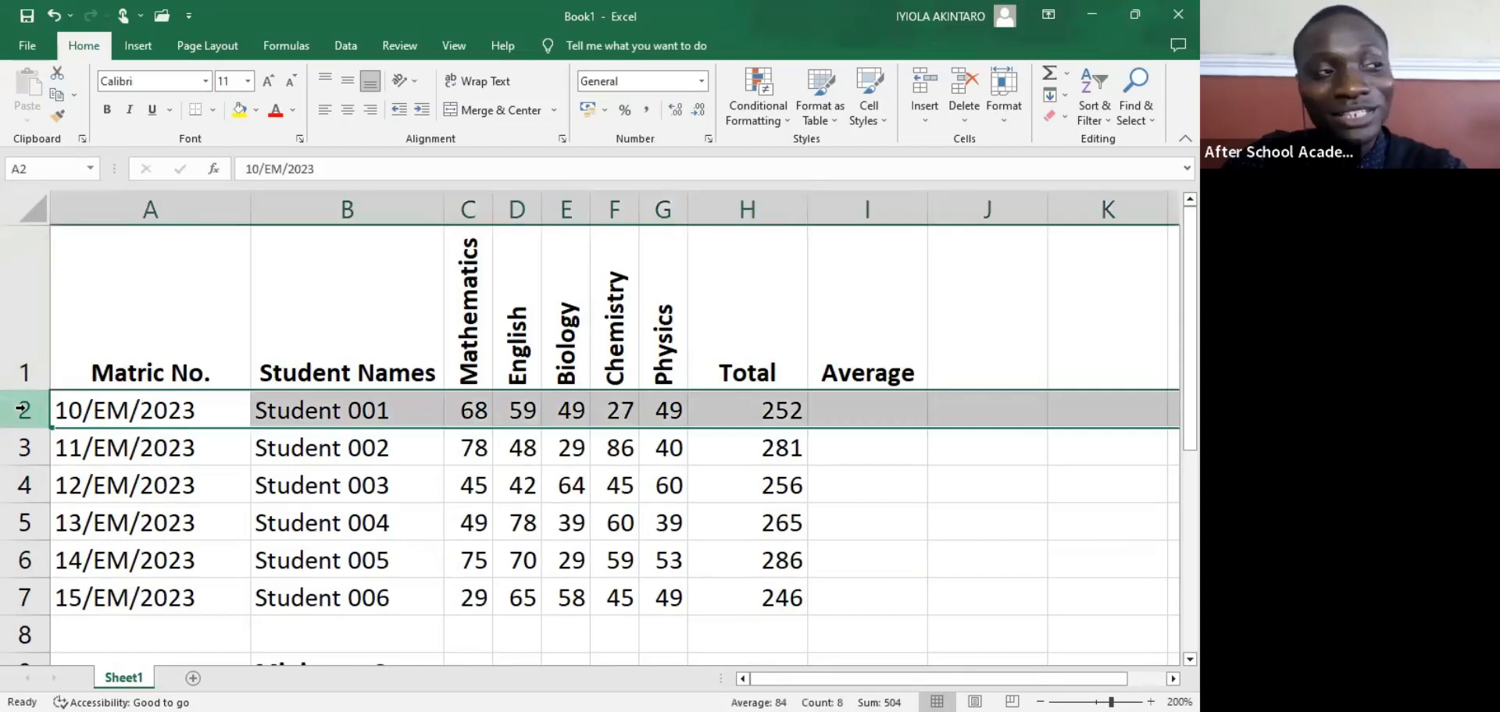
Step: Make the entire Total column H bold, including all the students' totals
{"action": "left_click", "coordinate": [752, 197]}
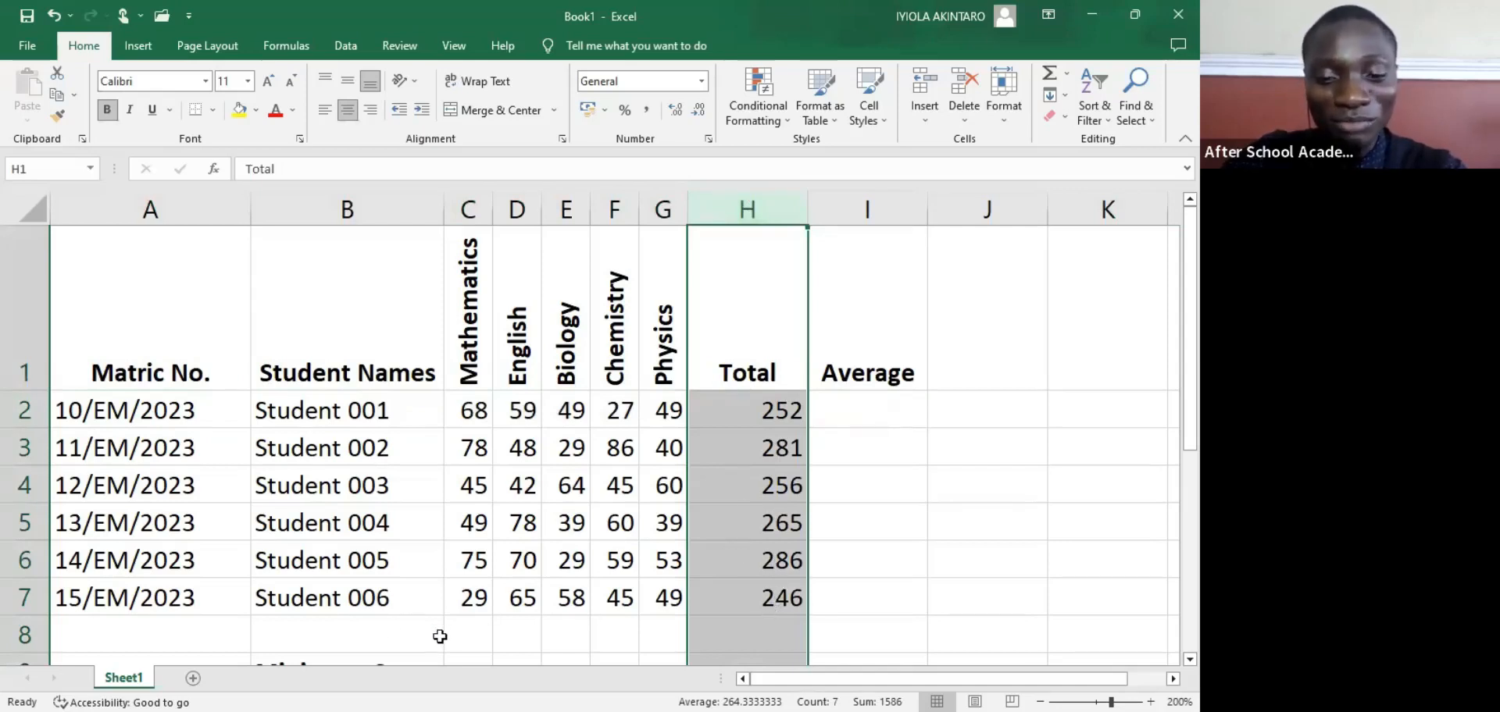
{"action": "left_click", "coordinate": [108, 112]}
{"action": "left_click", "coordinate": [108, 112]}
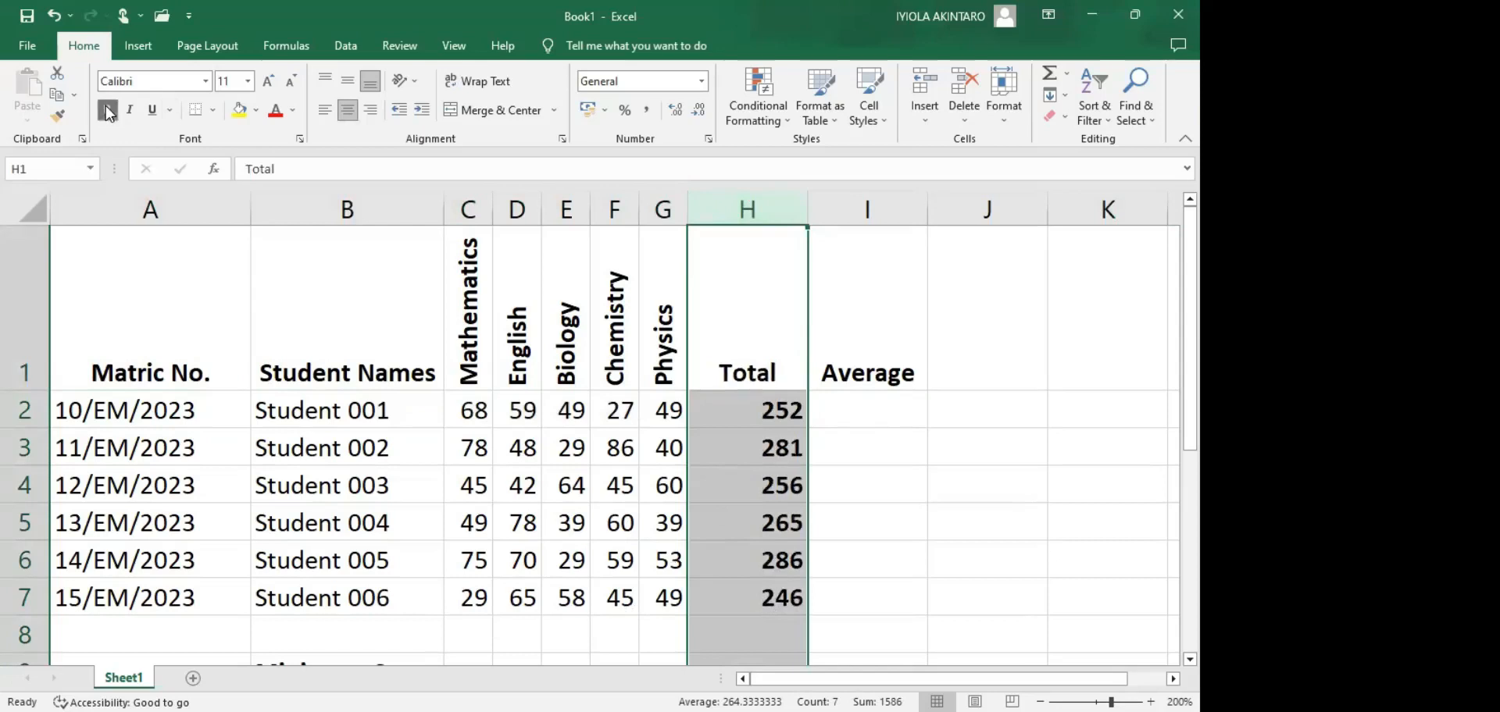
Step: Compare the total formulas in cells H2 and H3
{"action": "left_click", "coordinate": [753, 436]}
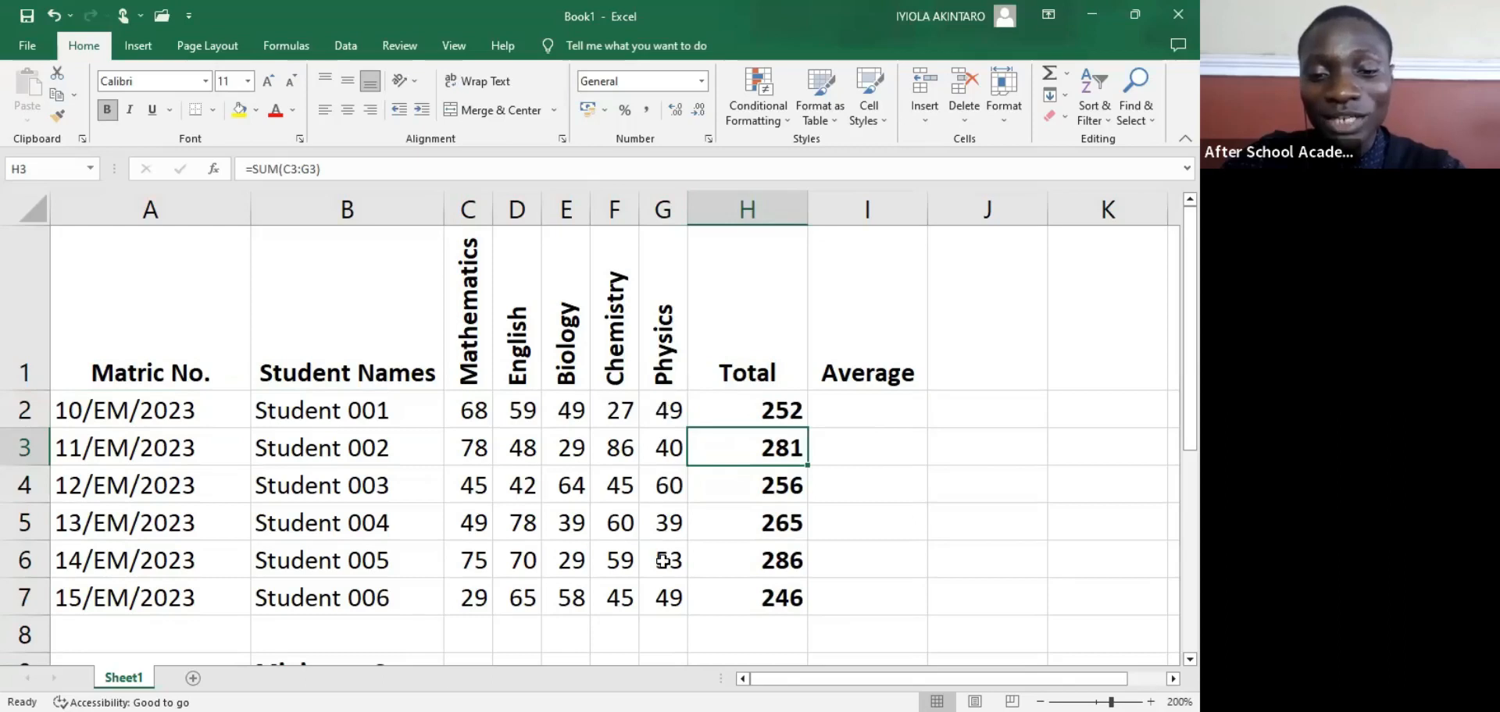
{"action": "left_click", "coordinate": [760, 411]}
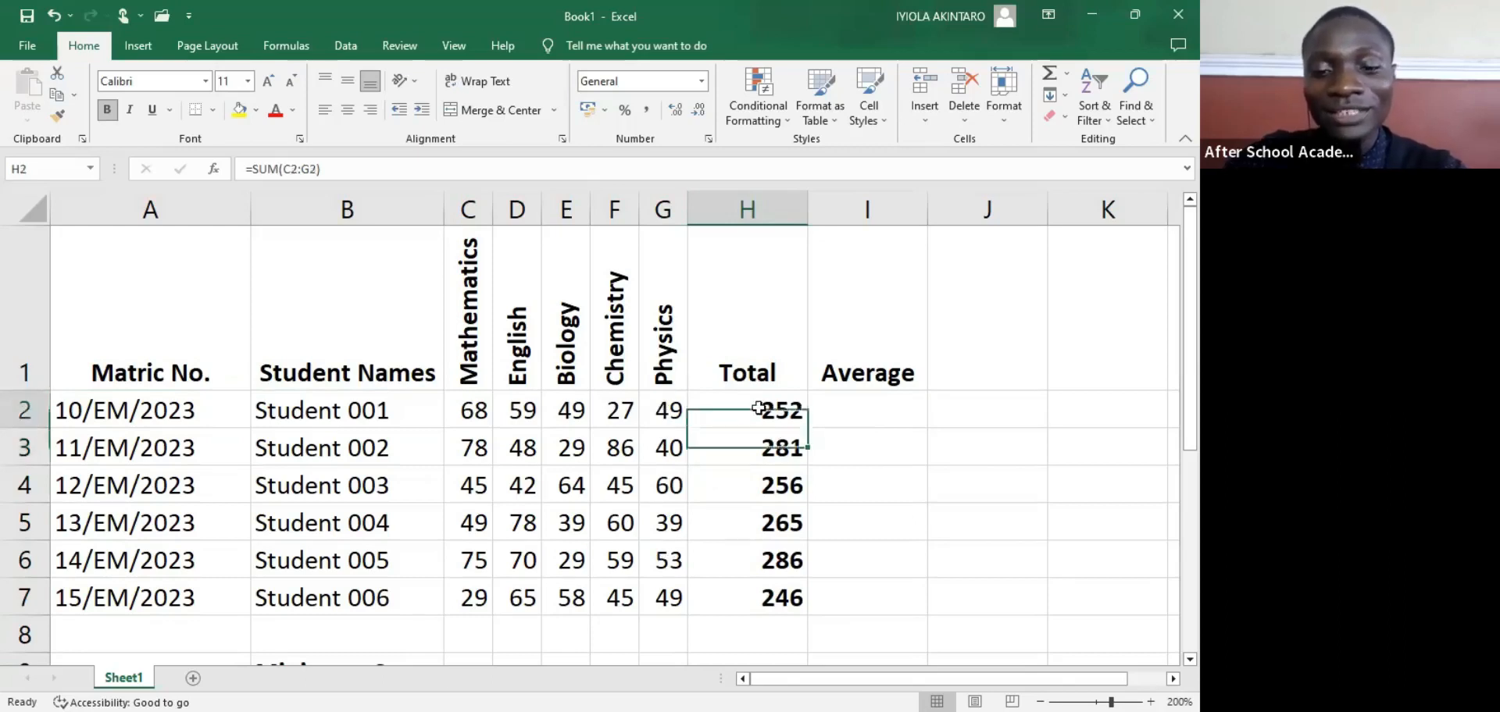
{"action": "left_click", "coordinate": [762, 448]}
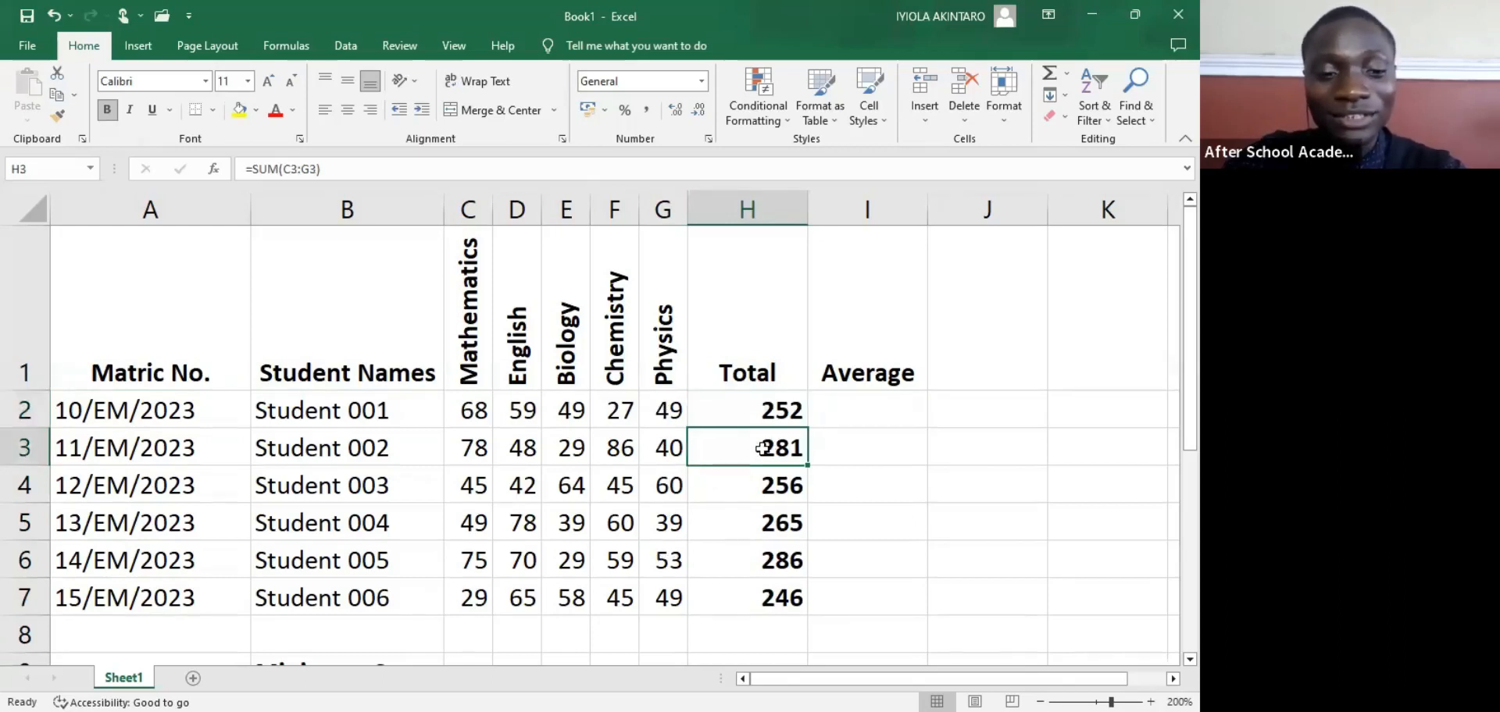
Step: Review the rows of Student 001 to Student 006 and the total formula in cell H2
{"action": "left_click", "coordinate": [782, 411]}
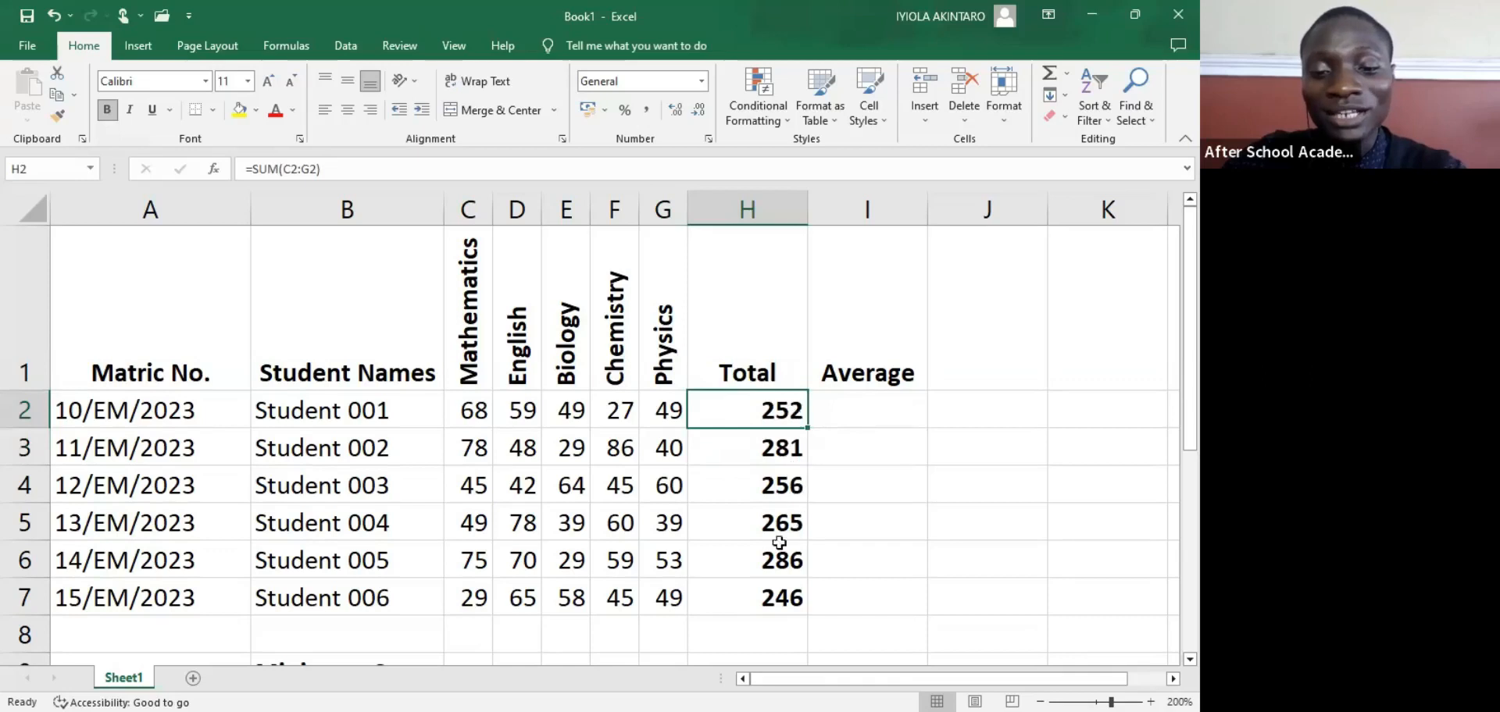
{"action": "left_click", "coordinate": [278, 407]}
{"action": "left_click", "coordinate": [272, 446]}
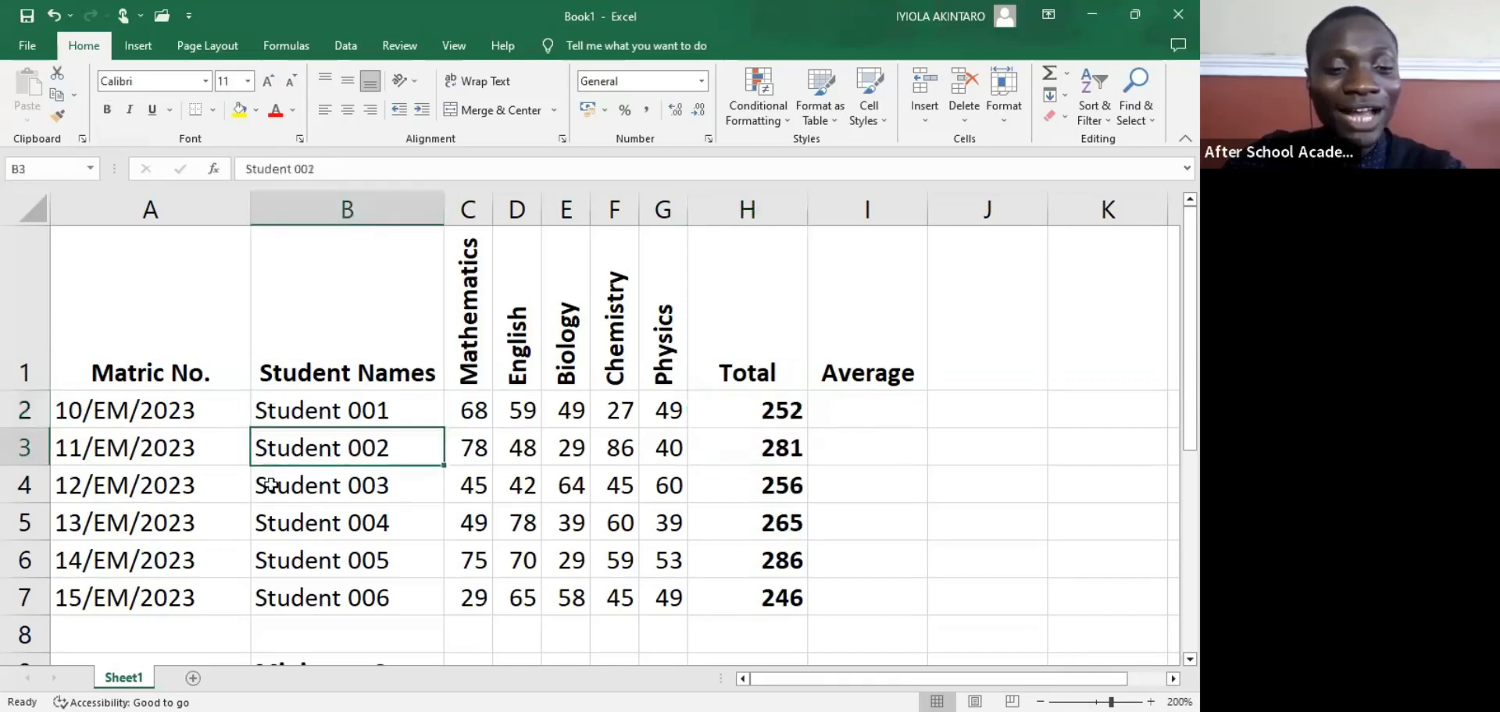
{"action": "left_click", "coordinate": [270, 485]}
{"action": "left_click", "coordinate": [271, 522]}
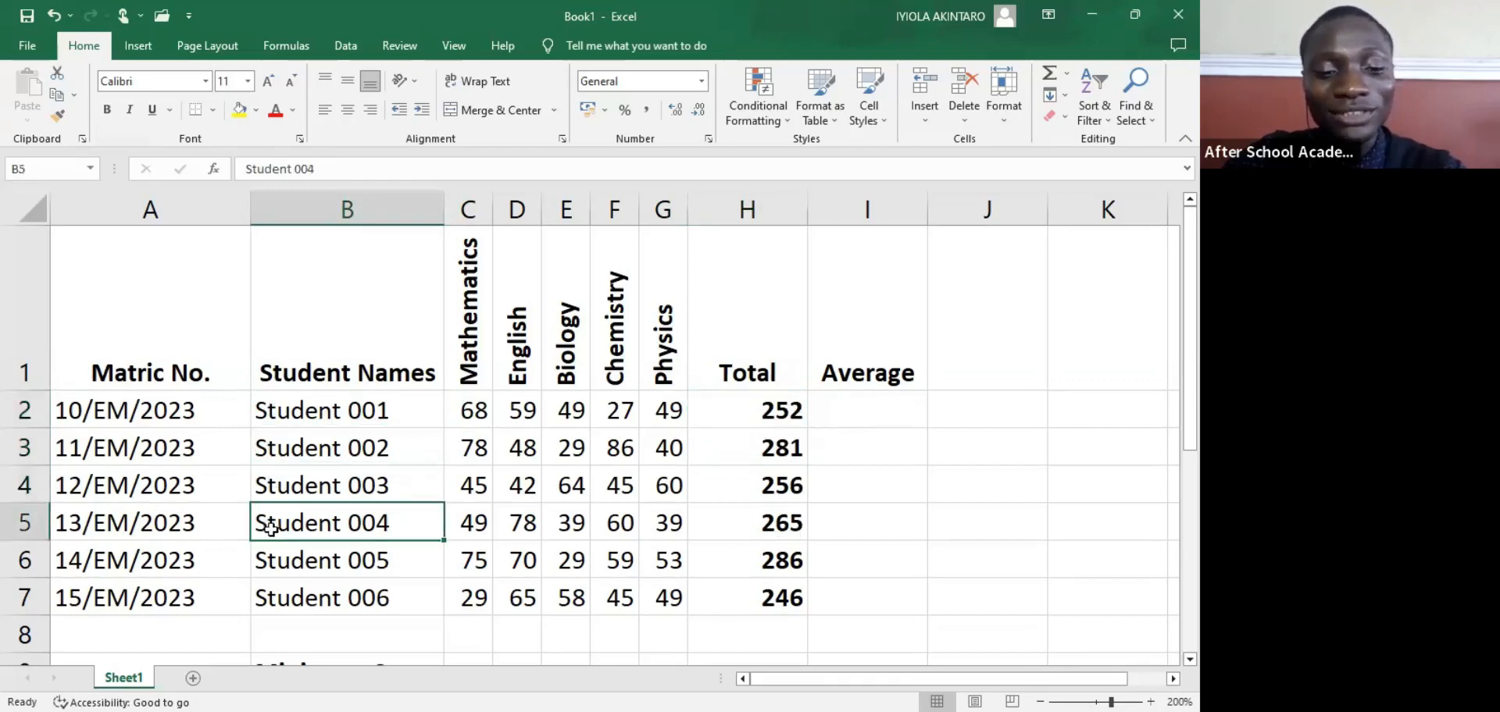
{"action": "left_click", "coordinate": [268, 572]}
{"action": "left_click", "coordinate": [272, 608]}
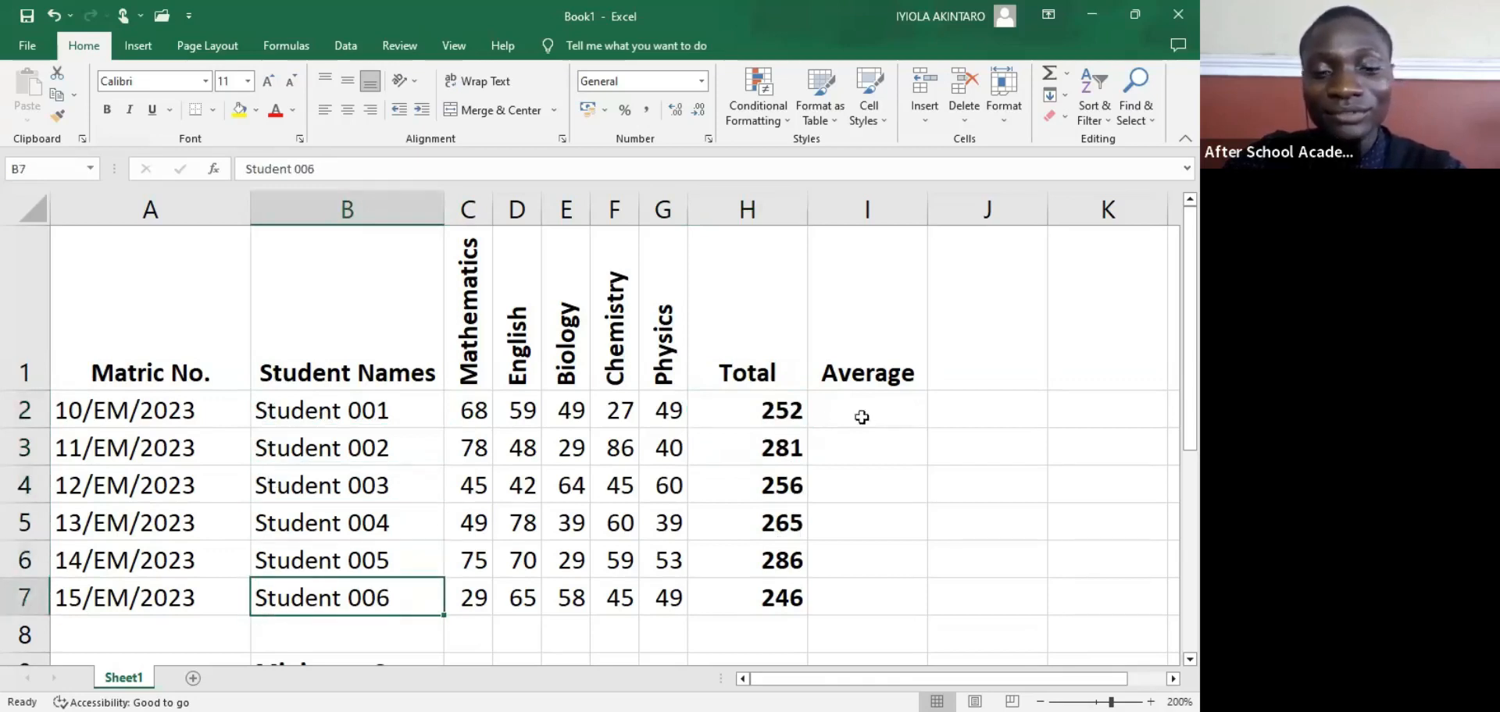
{"action": "left_click", "coordinate": [419, 397]}
{"action": "left_click", "coordinate": [783, 410]}
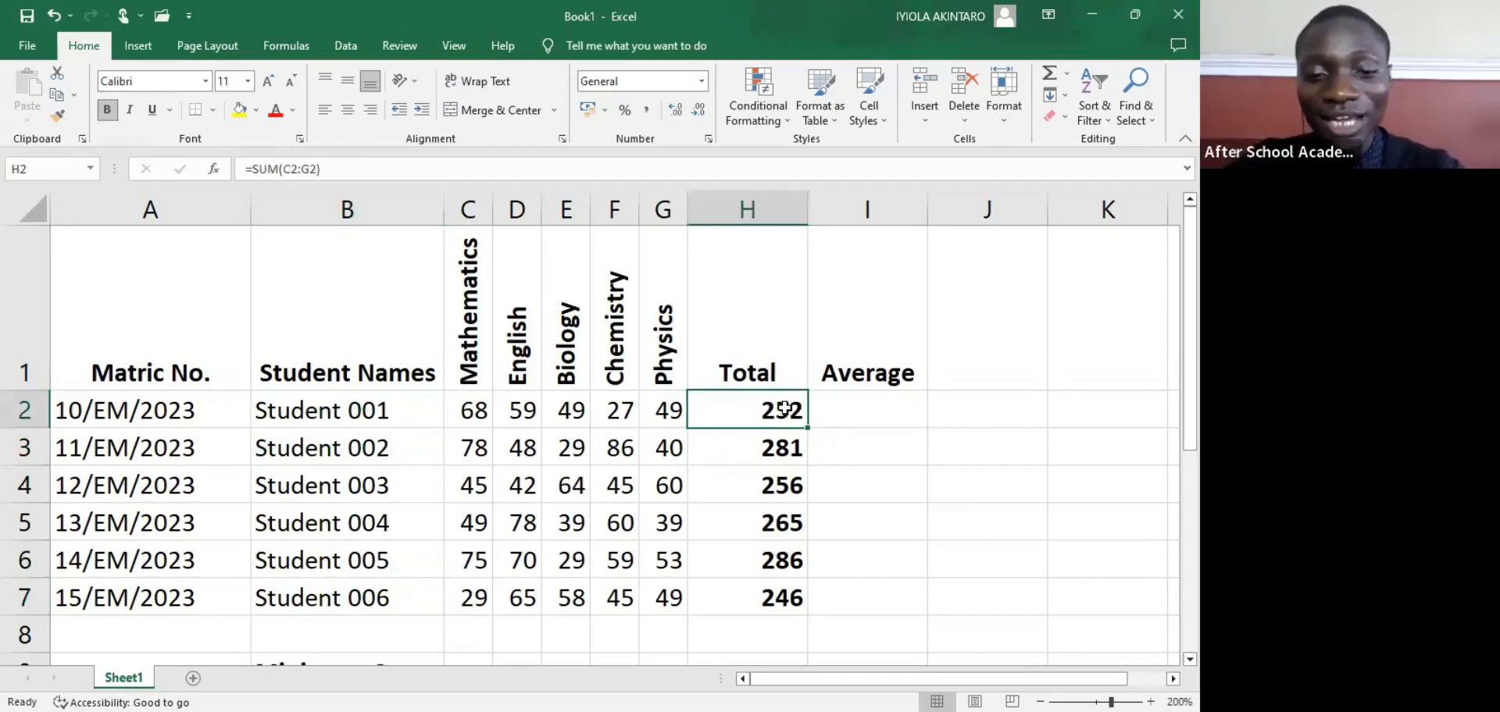
Step: Enter the formula =AVERAGE(C2:G2) in cell I2 to average Student 001's five subject scores
{"action": "left_click", "coordinate": [881, 423]}
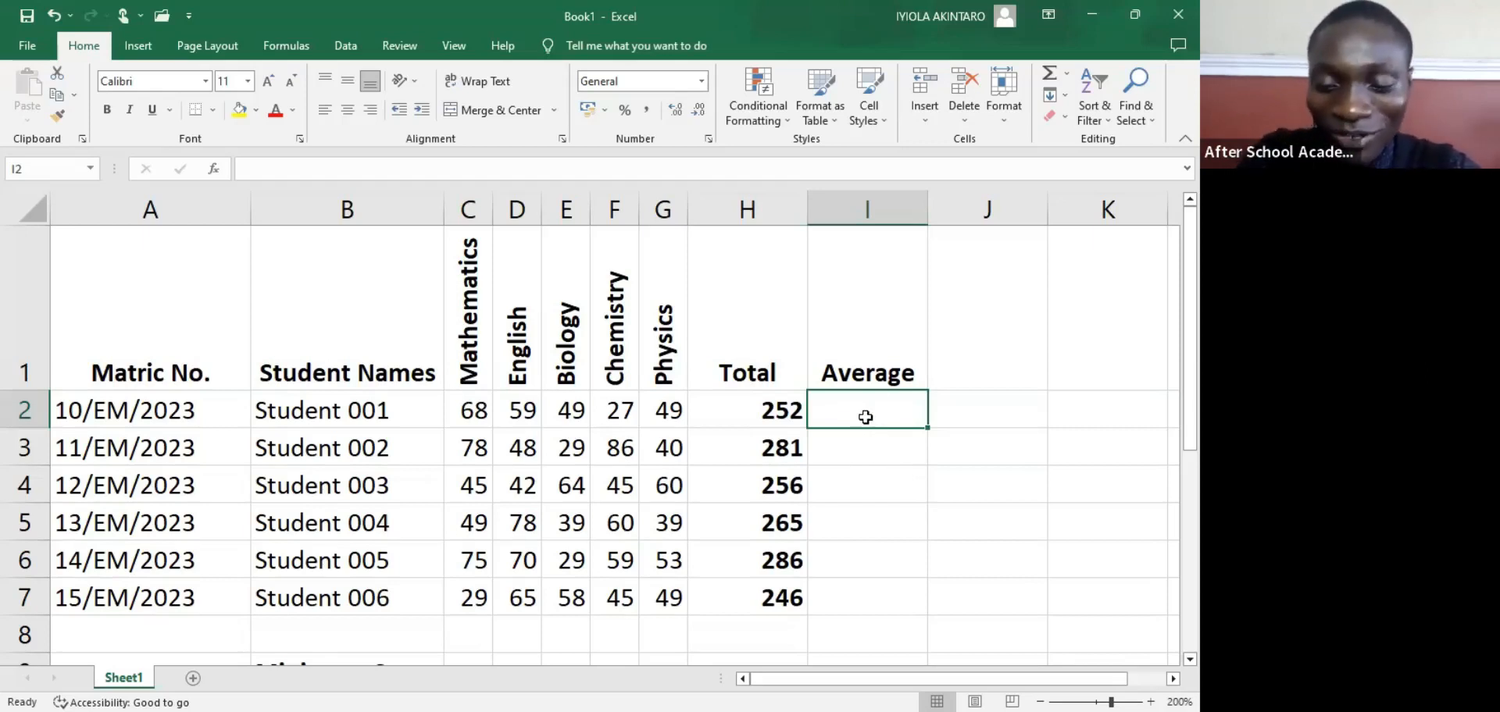
{"action": "type", "text": "="}
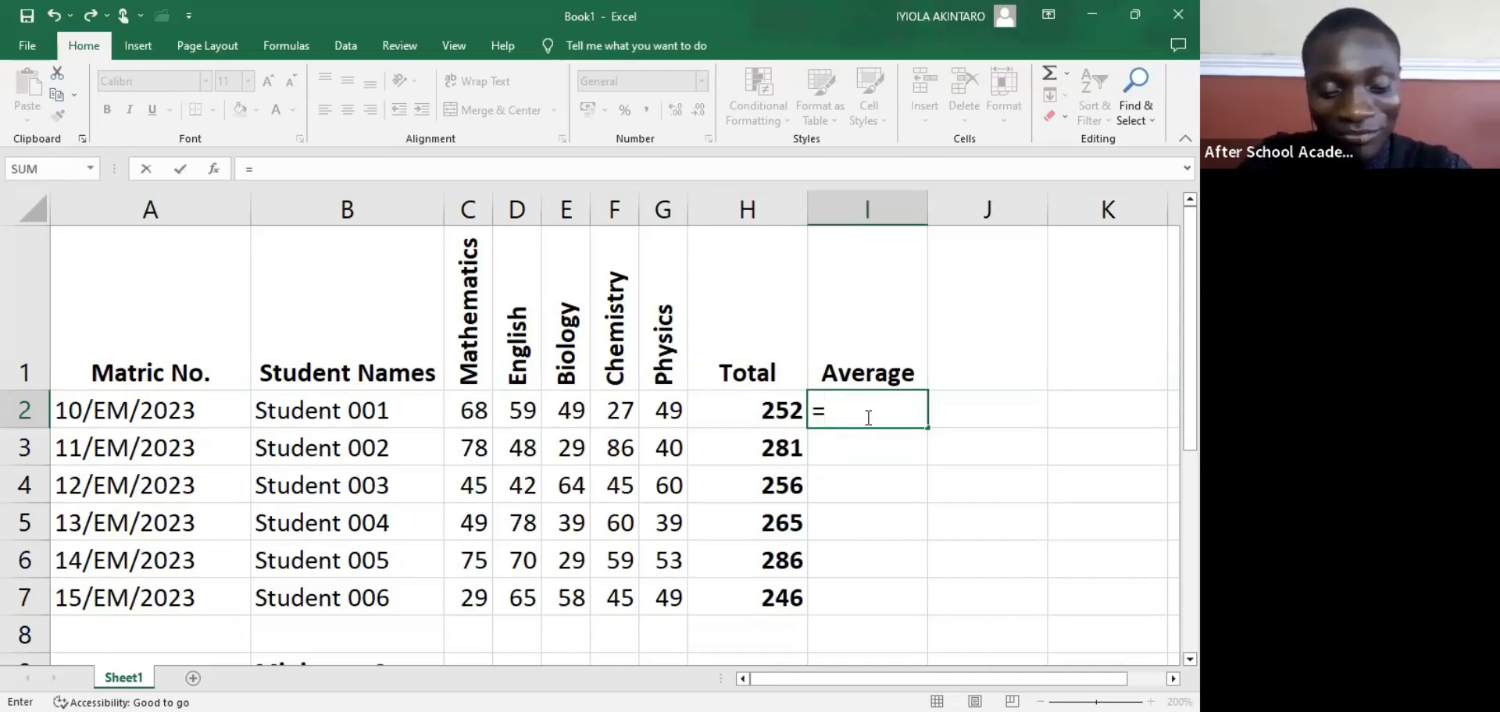
{"action": "type", "text": "aver"}
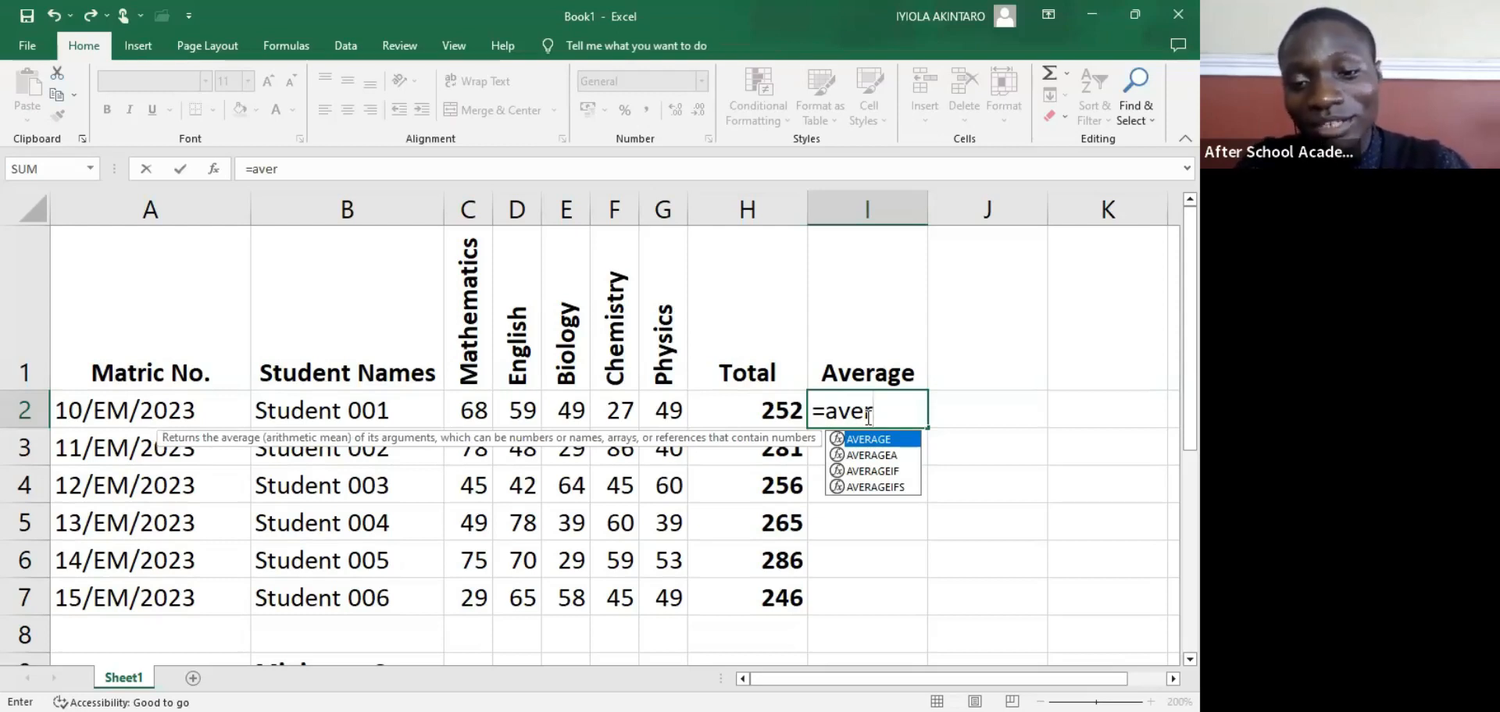
{"action": "key", "text": "Tab"}
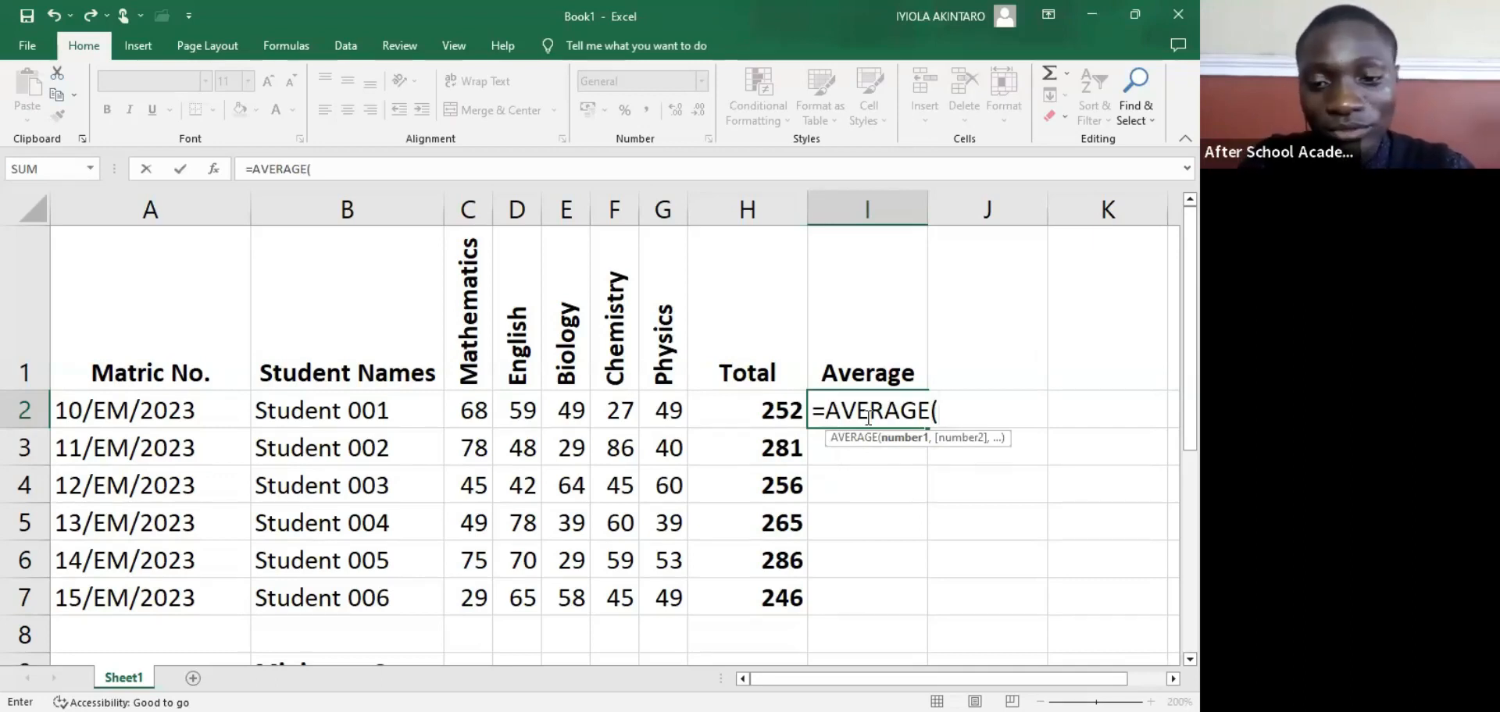
{"action": "type", "text": "c2:"}
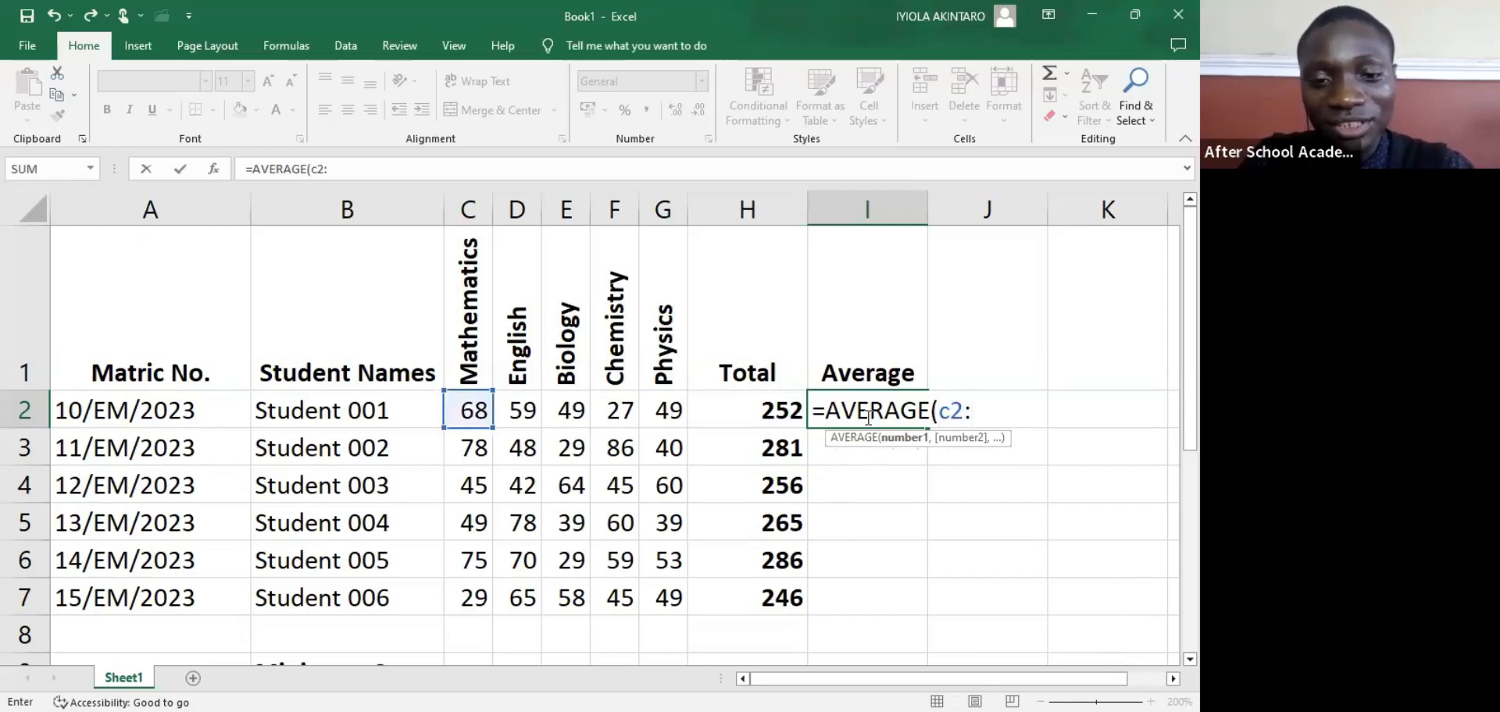
{"action": "type", "text": "g"}
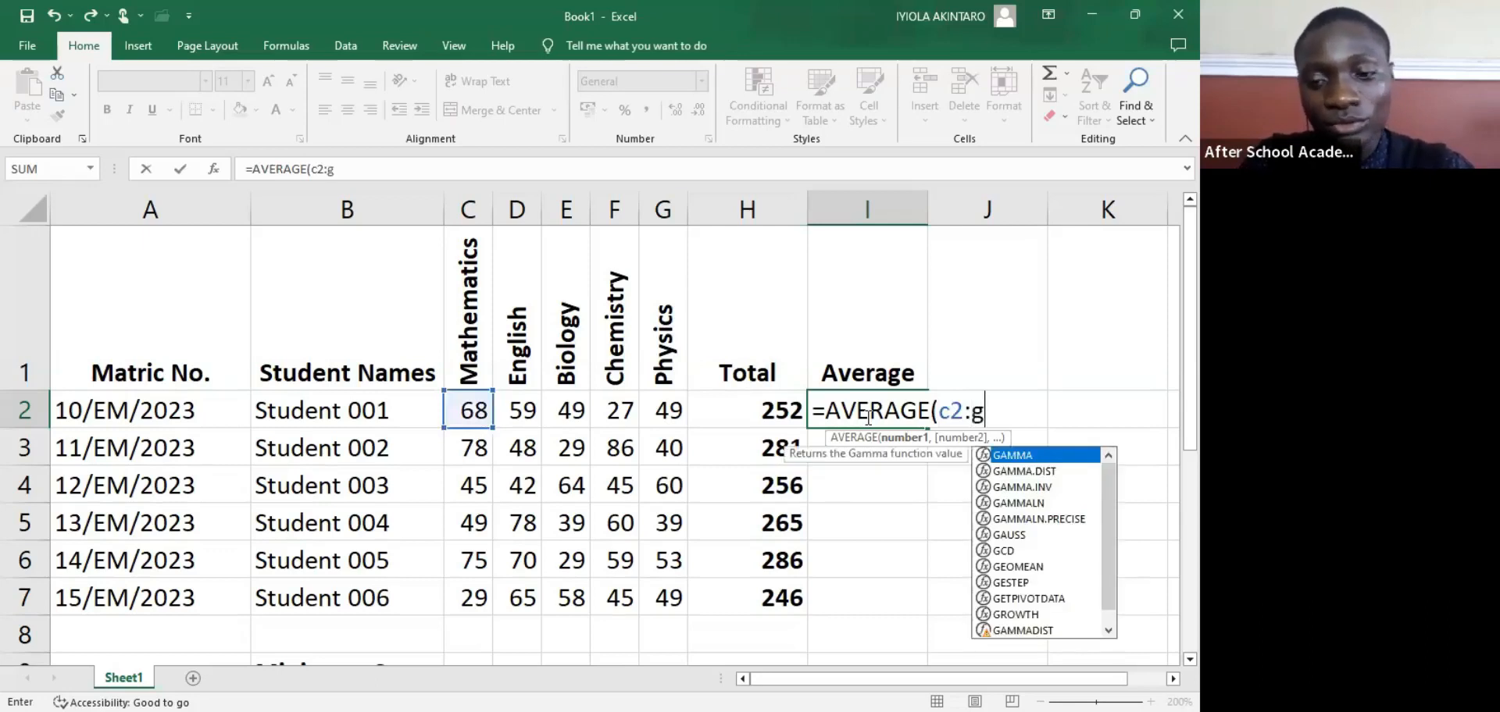
{"action": "type", "text": "2"}
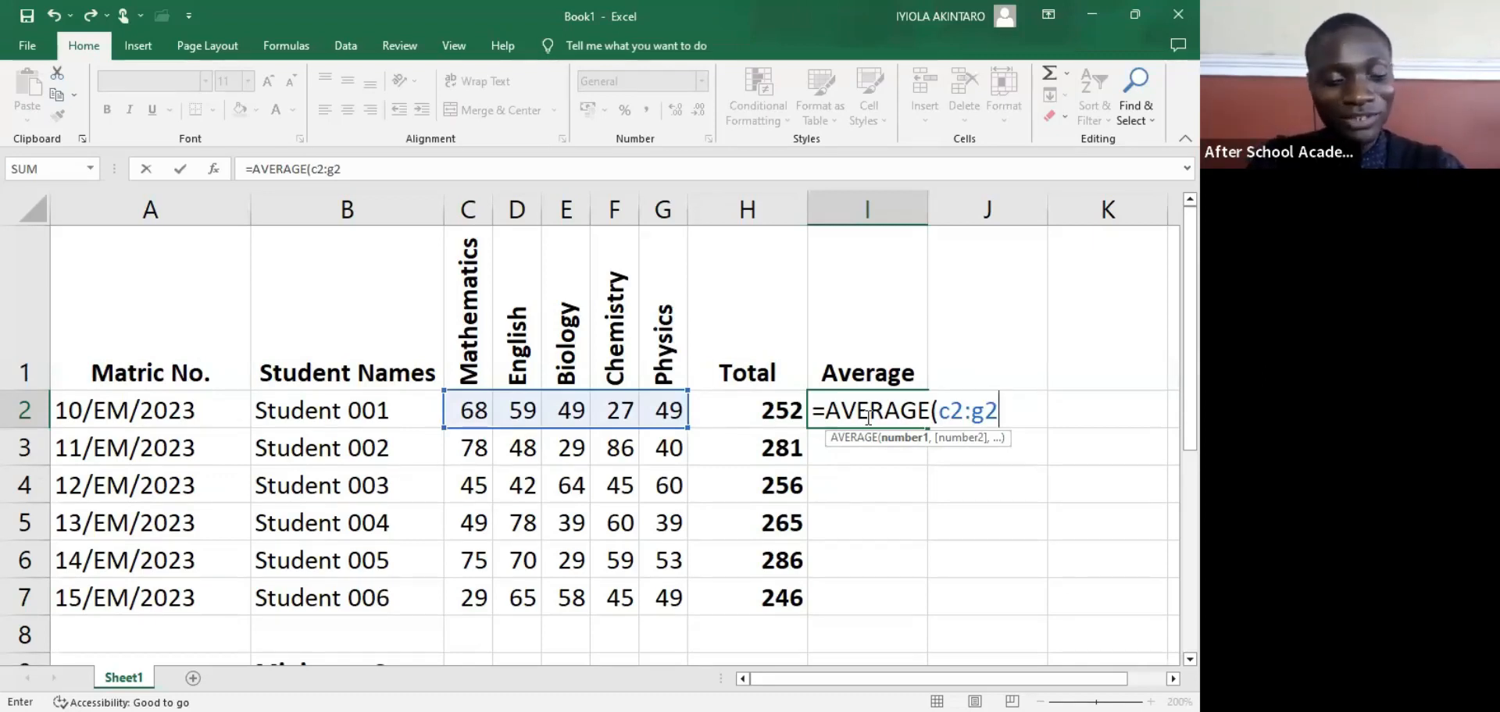
{"action": "type", "text": ")"}
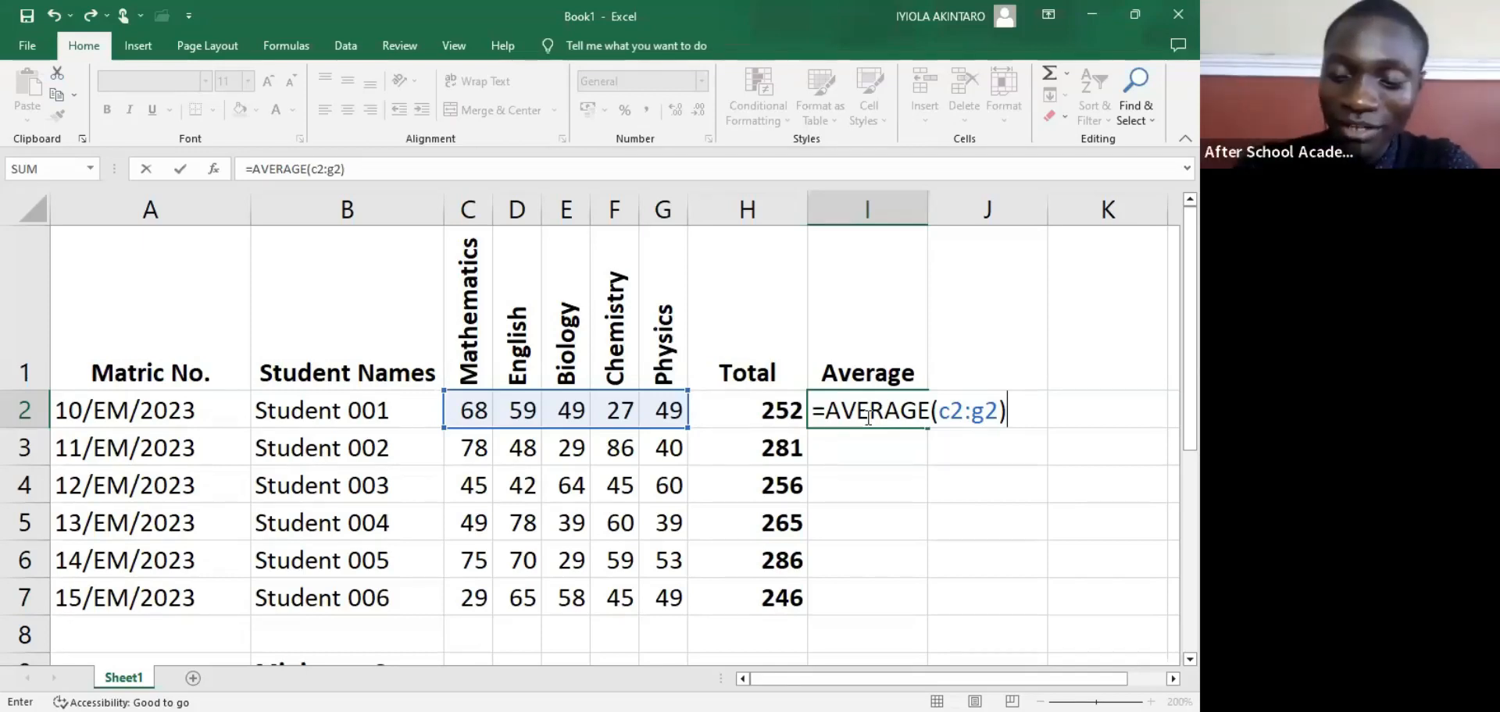
{"action": "key", "text": "Return"}
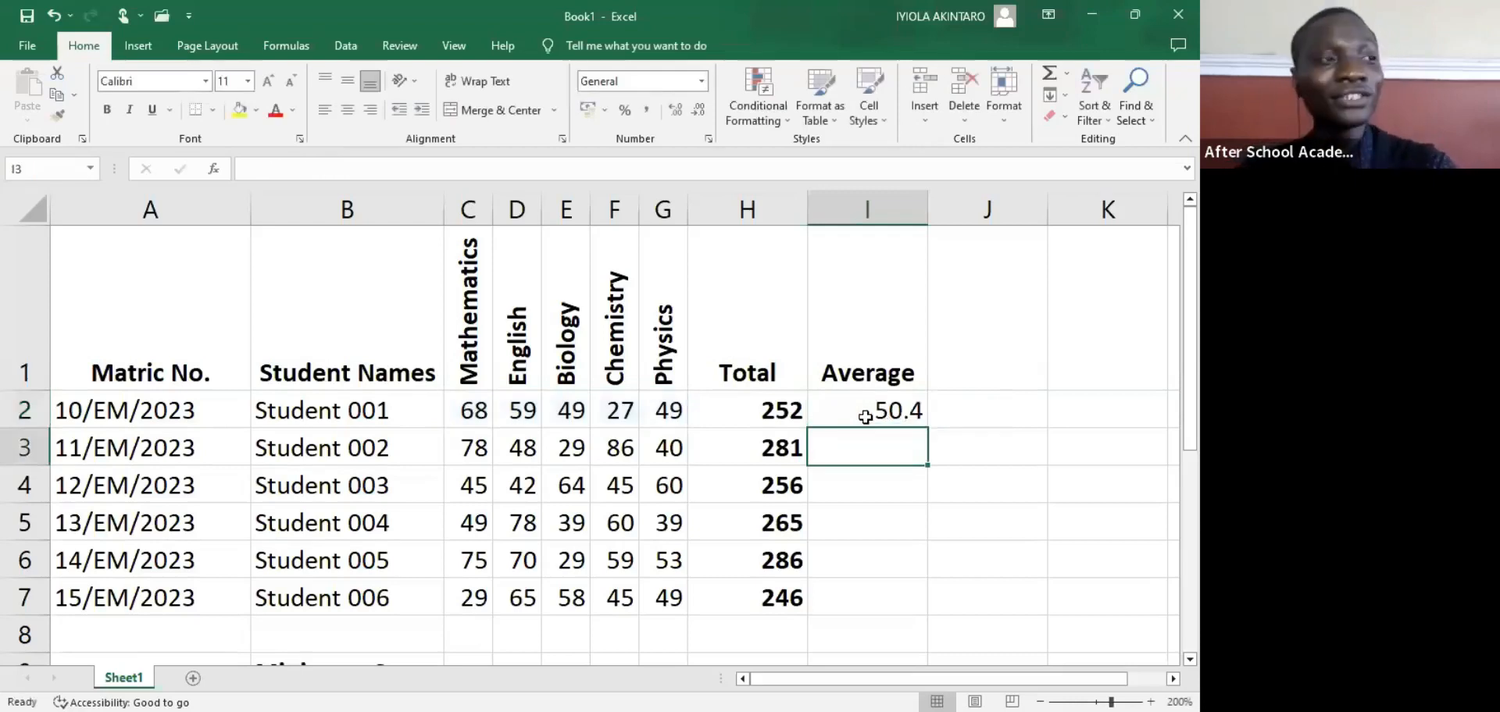
Step: Fill the average formula from I2 down to I7 for the remaining five students
{"action": "left_click", "coordinate": [875, 411]}
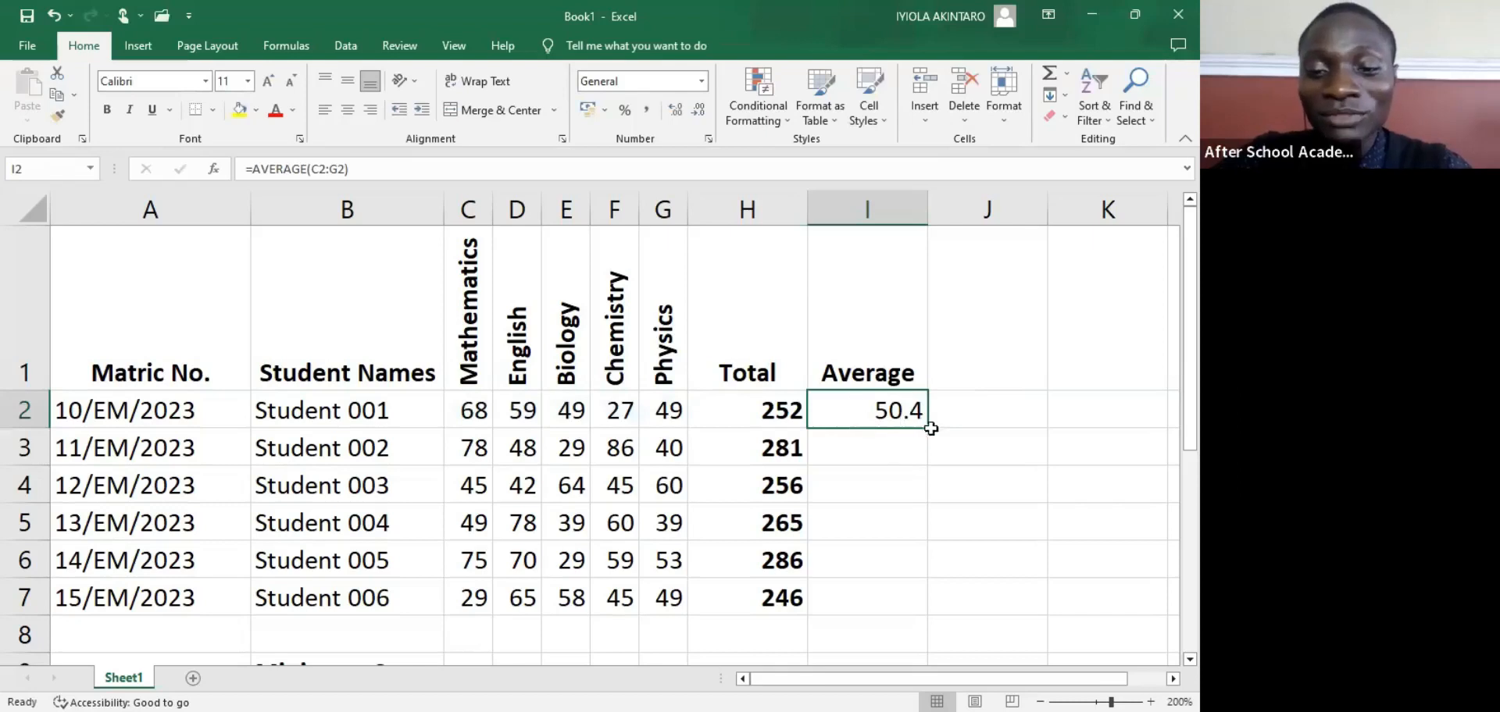
{"action": "left_click_drag", "start_coordinate": [927, 427], "coordinate": [925, 613]}
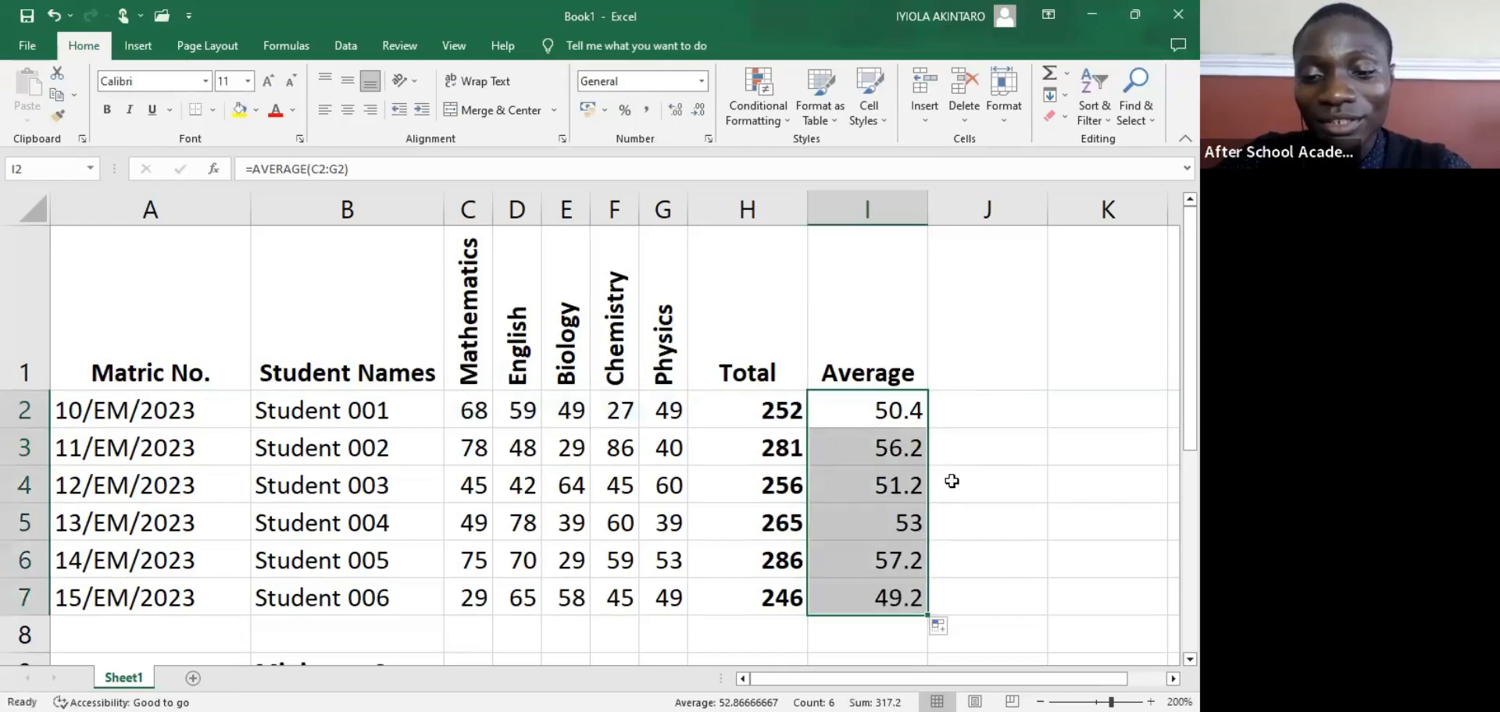
{"action": "left_click", "coordinate": [985, 404]}
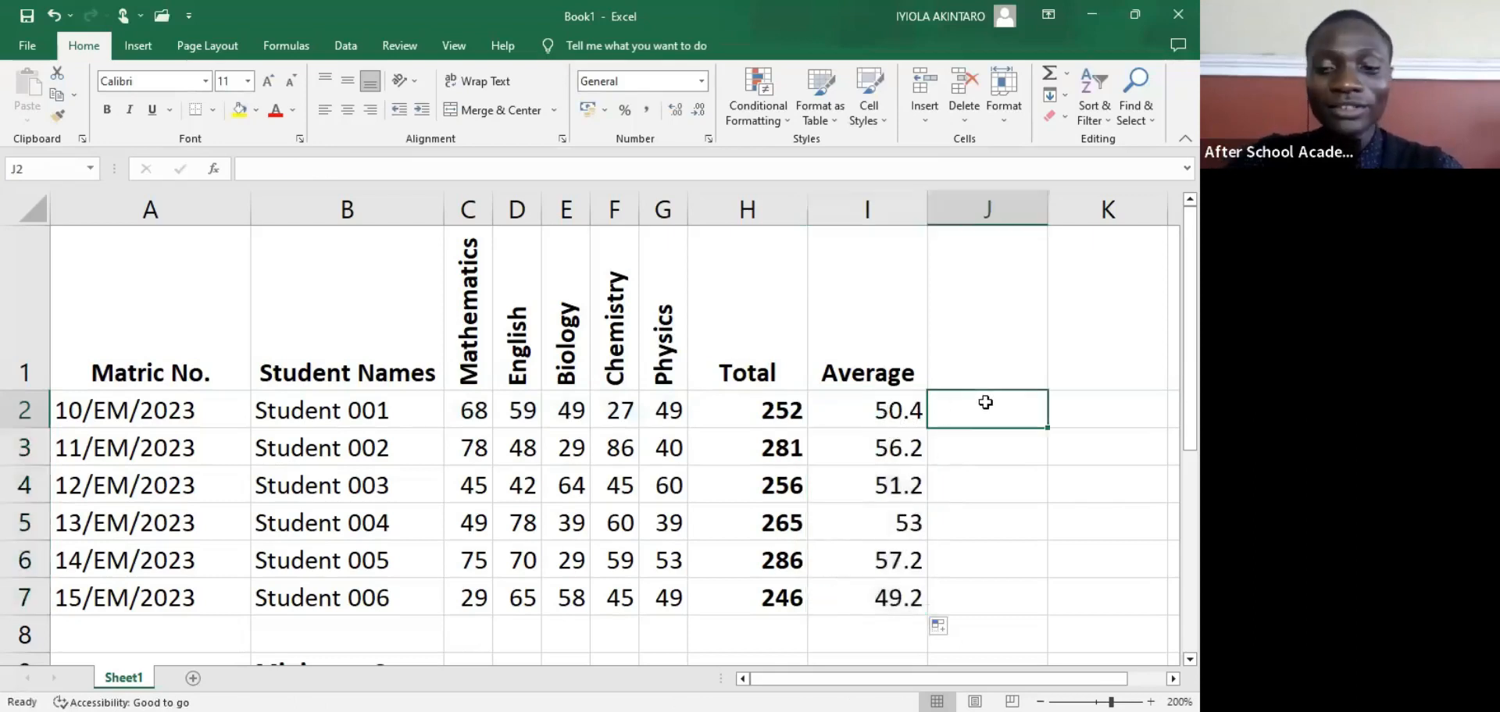
Step: Examine the average formulas in cells I2 through I7, comparing the row each one refers to
{"action": "left_click", "coordinate": [891, 402]}
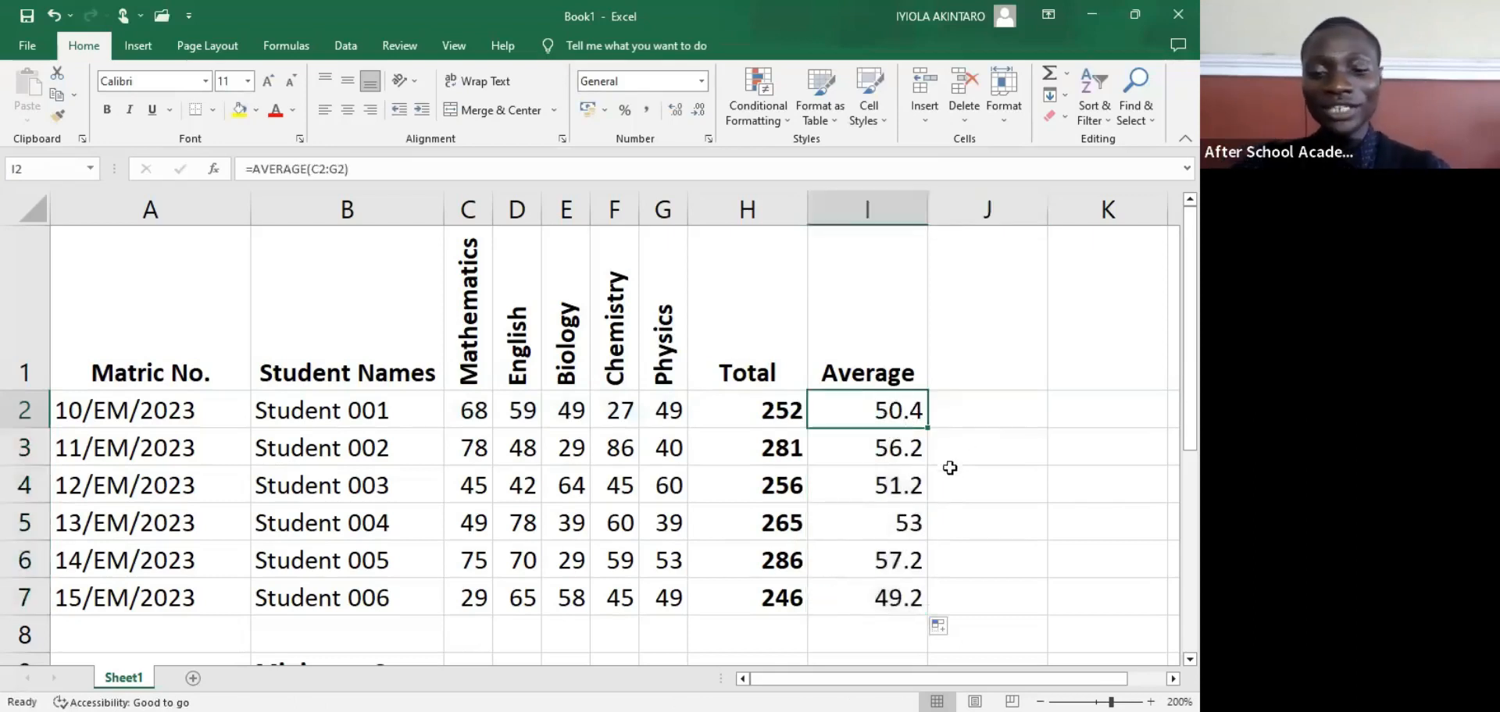
{"action": "left_click", "coordinate": [875, 450]}
{"action": "left_click", "coordinate": [878, 493]}
{"action": "left_click", "coordinate": [877, 533]}
{"action": "left_click", "coordinate": [877, 569]}
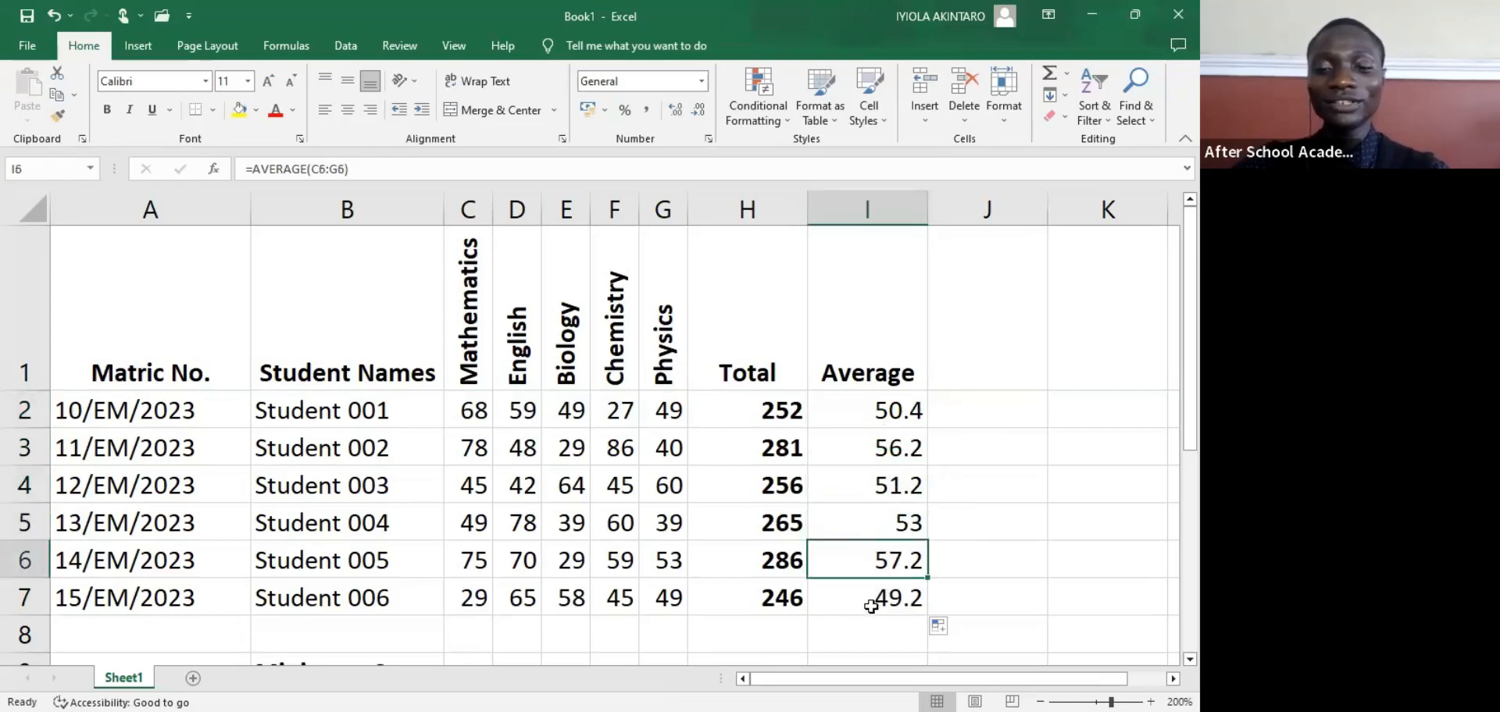
{"action": "left_click", "coordinate": [873, 600]}
{"action": "left_click", "coordinate": [852, 423]}
{"action": "left_click", "coordinate": [857, 447]}
{"action": "left_click", "coordinate": [864, 483]}
{"action": "left_click", "coordinate": [866, 522]}
{"action": "left_click", "coordinate": [867, 557]}
{"action": "left_click", "coordinate": [869, 599]}
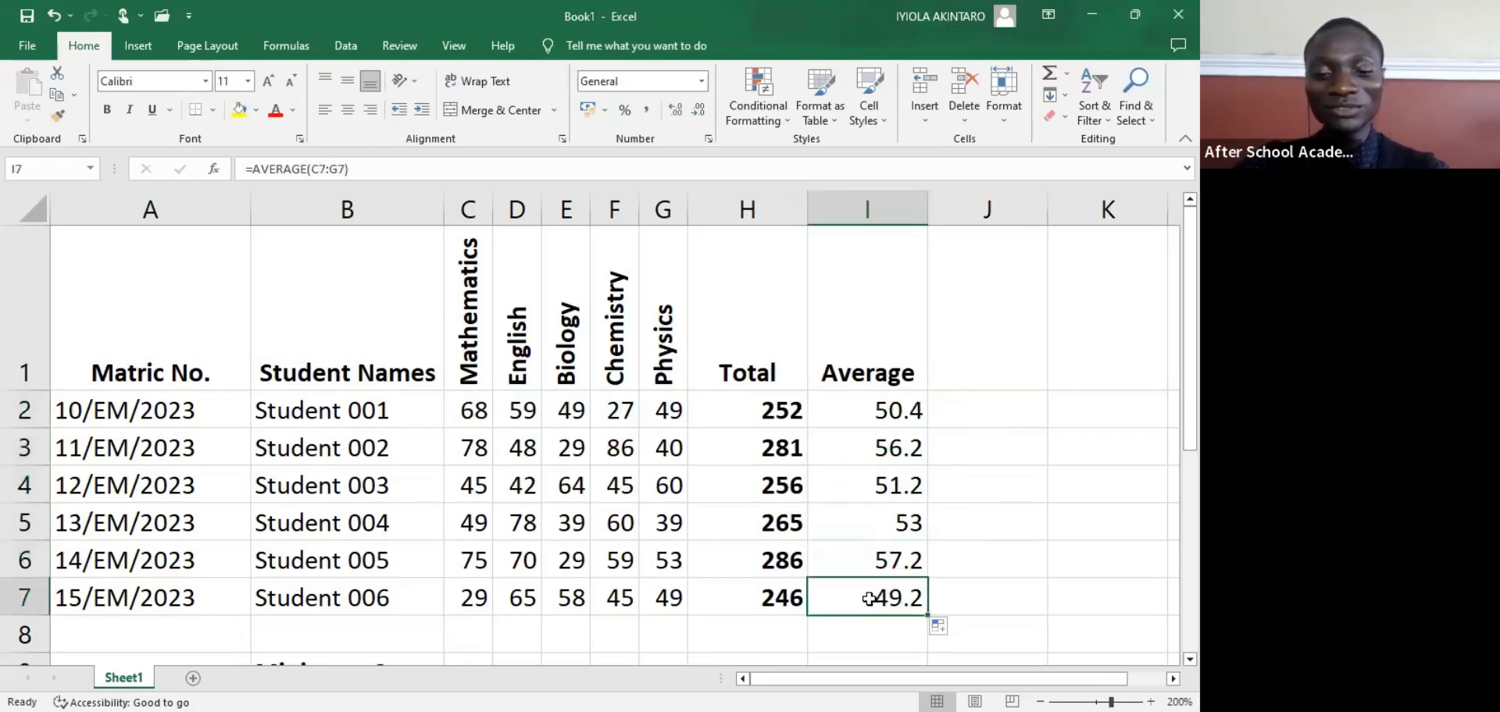
{"action": "left_click", "coordinate": [890, 414]}
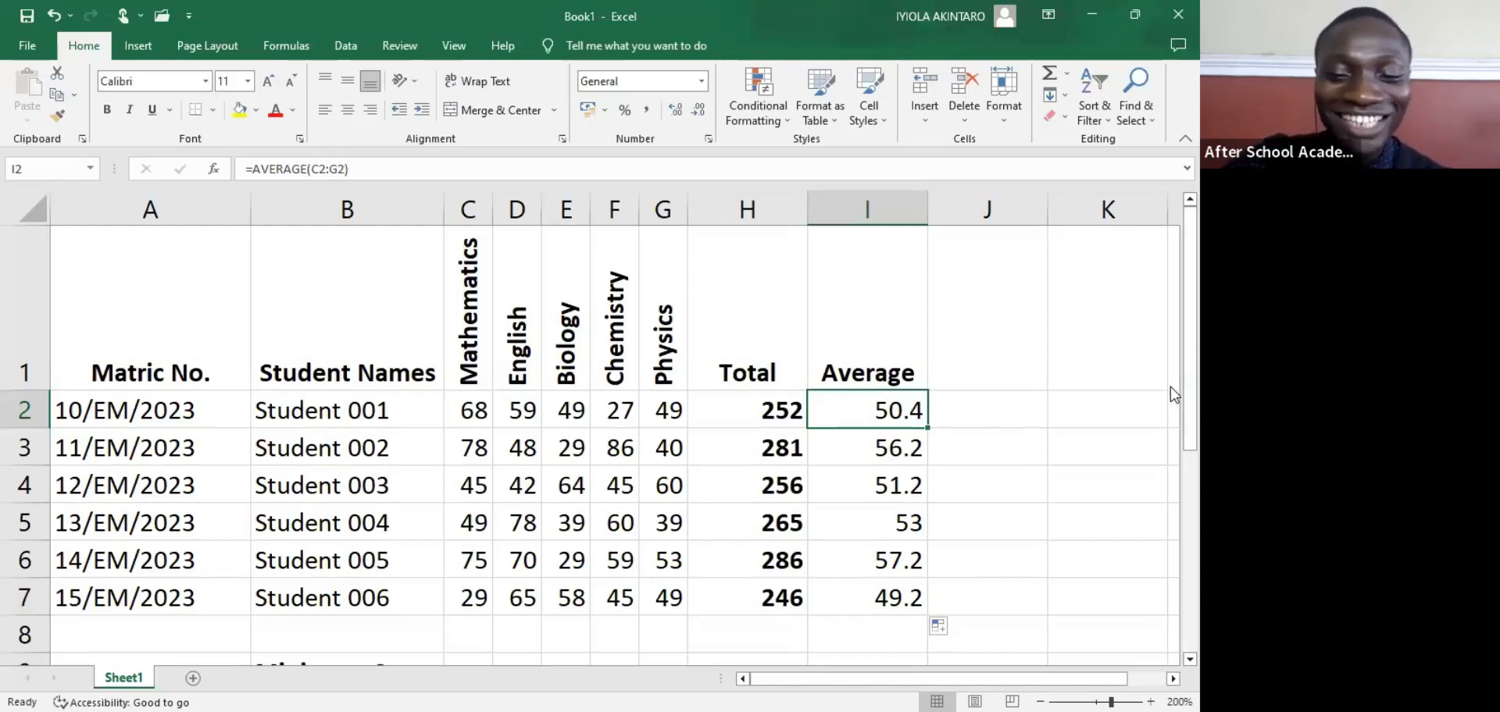
Step: Enter the formula =MIN(C2:C7) in cell C9 as the Mathematics minimum score
{"action": "mouse_move", "coordinate": [1170, 378]}
{"action": "left_mouse_down"}
{"action": "mouse_move", "coordinate": [1170, 364]}
{"action": "mouse_move", "coordinate": [1171, 390]}
{"action": "left_mouse_up"}
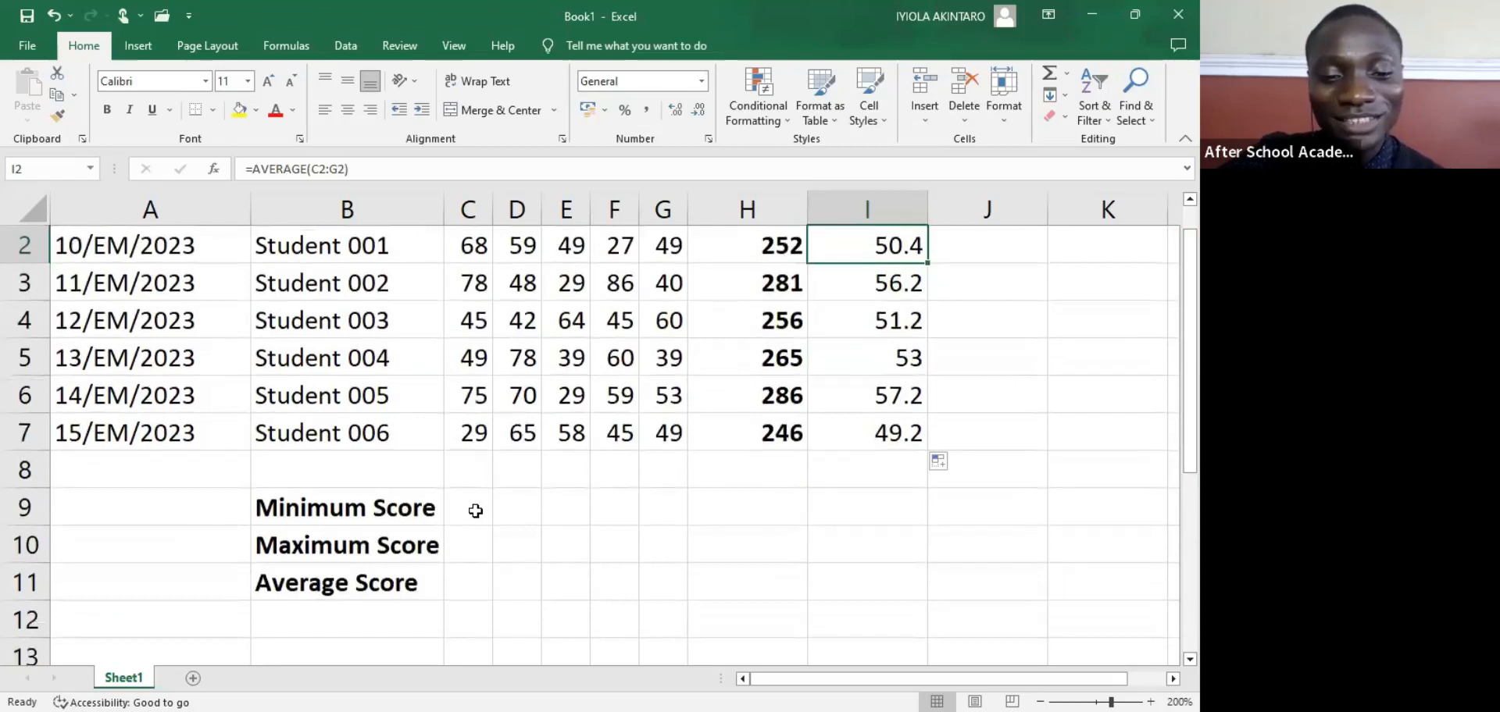
{"action": "left_click", "coordinate": [475, 509]}
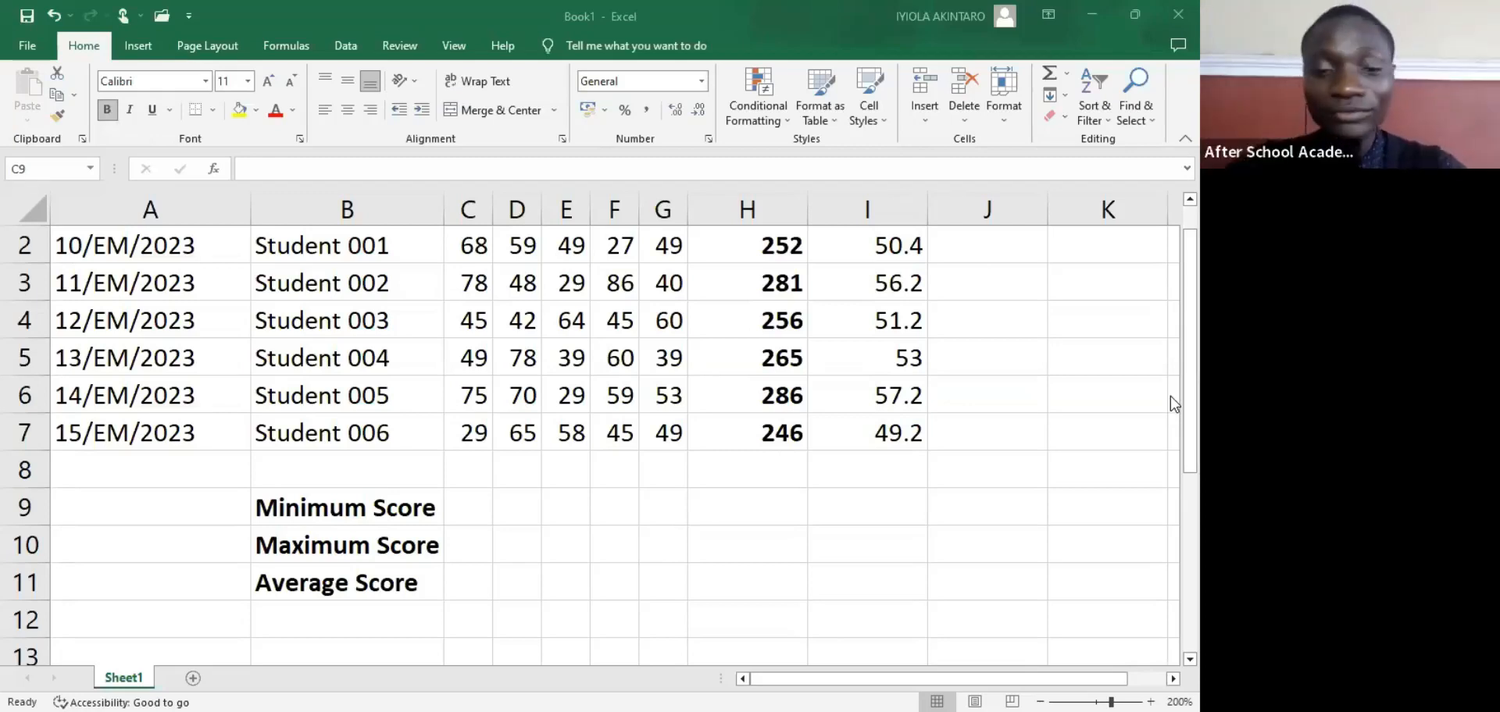
{"action": "left_click", "coordinate": [478, 517]}
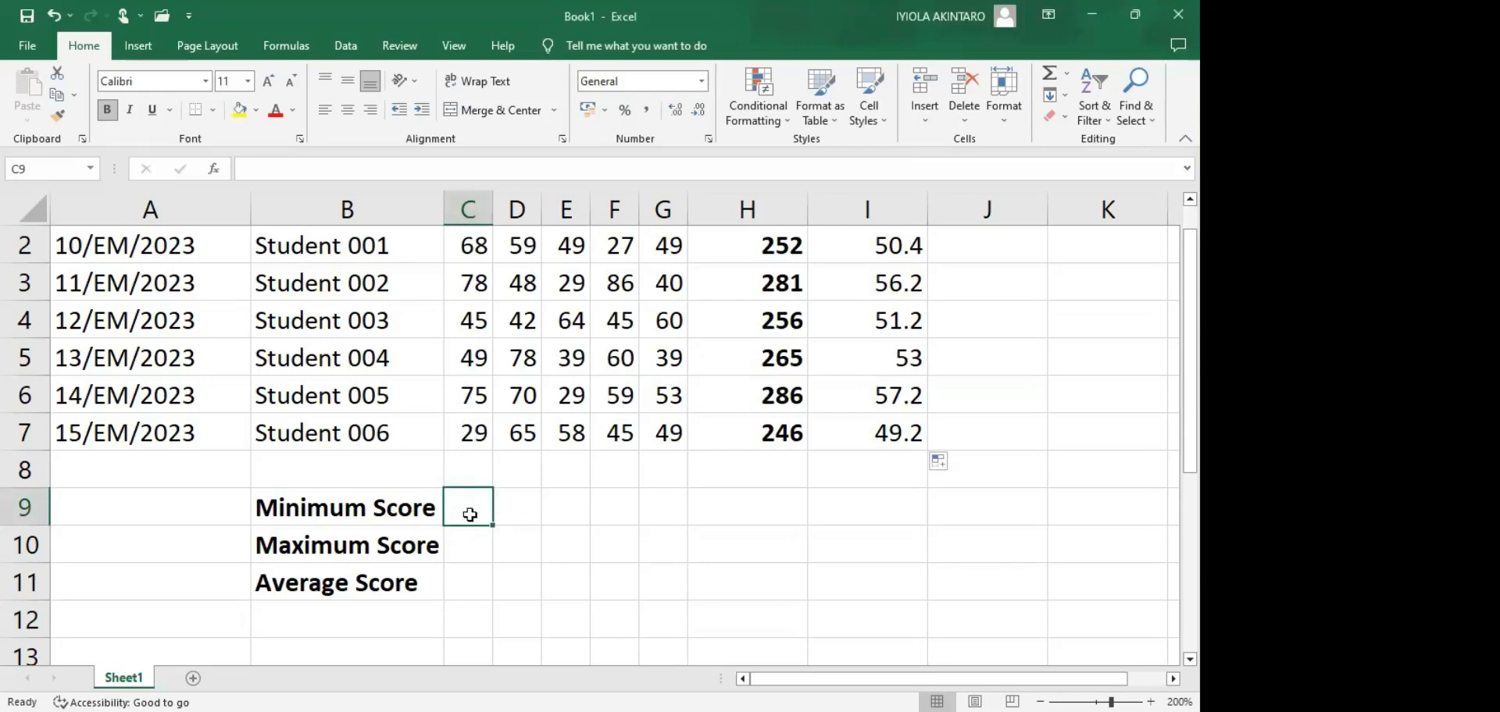
{"action": "type", "text": "="}
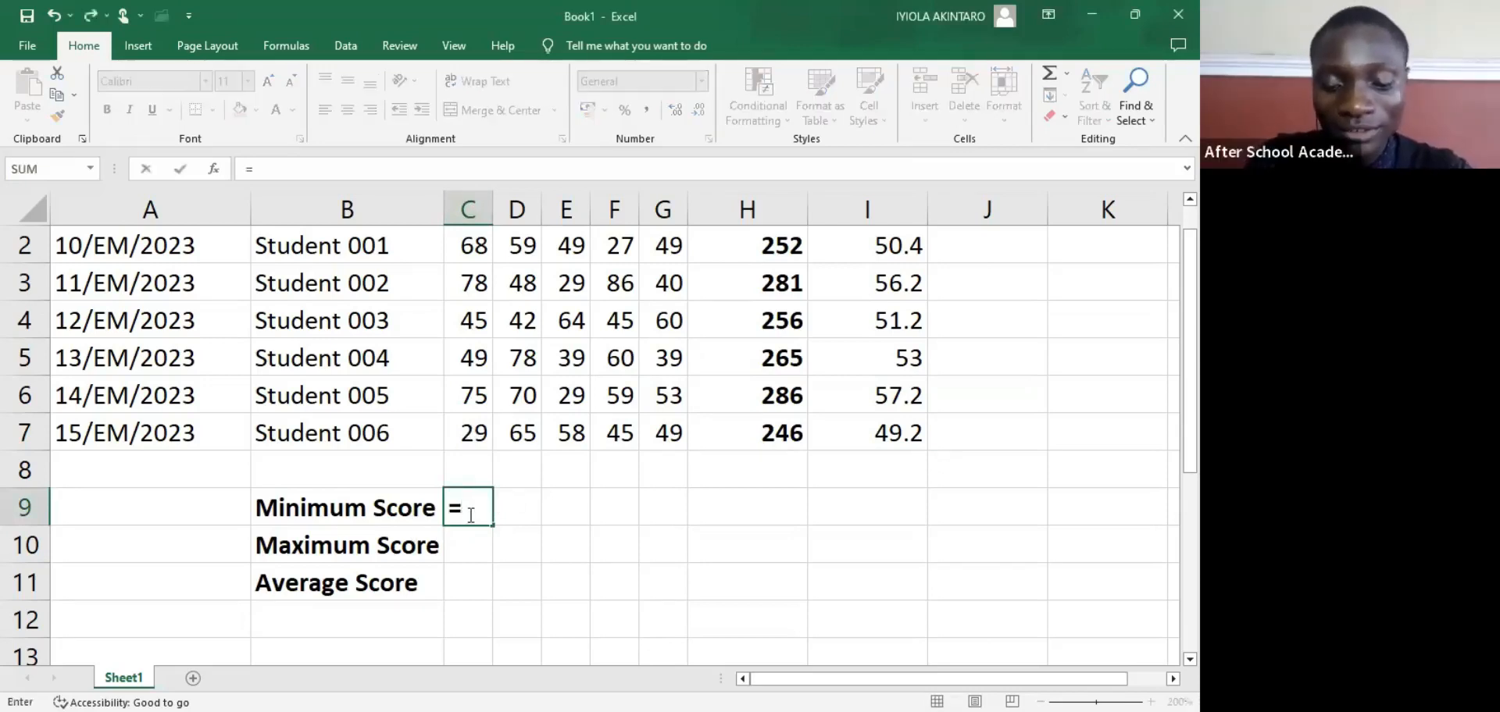
{"action": "type", "text": "m"}
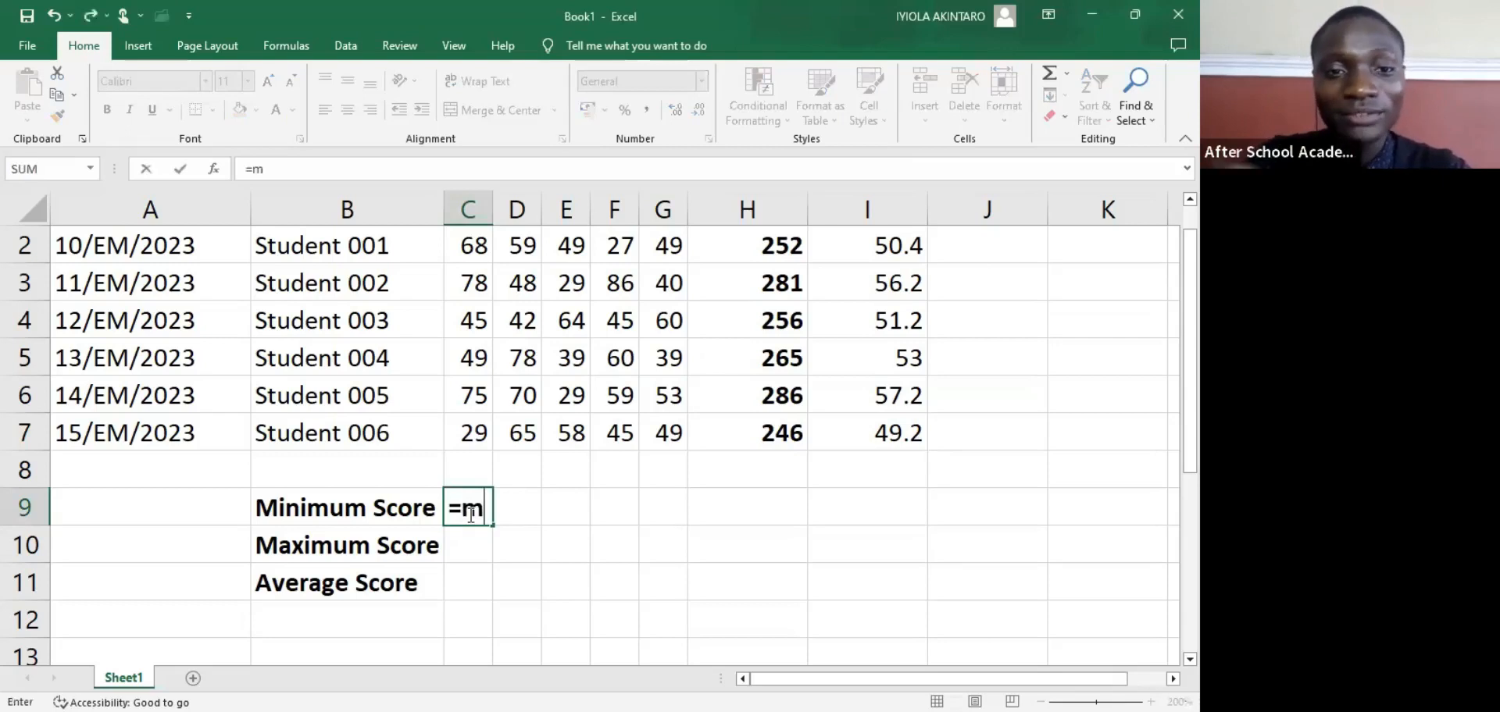
{"action": "type", "text": "in"}
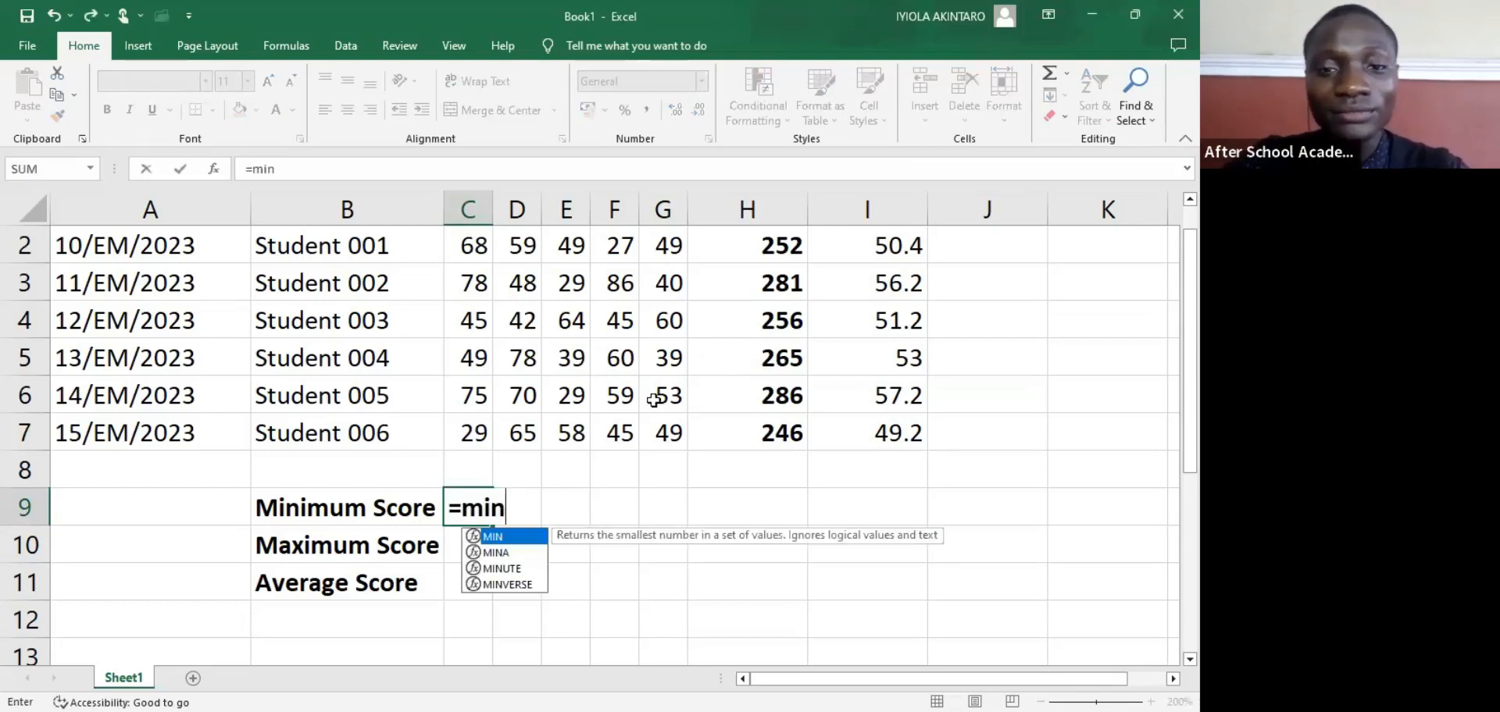
{"action": "double_click", "coordinate": [514, 538]}
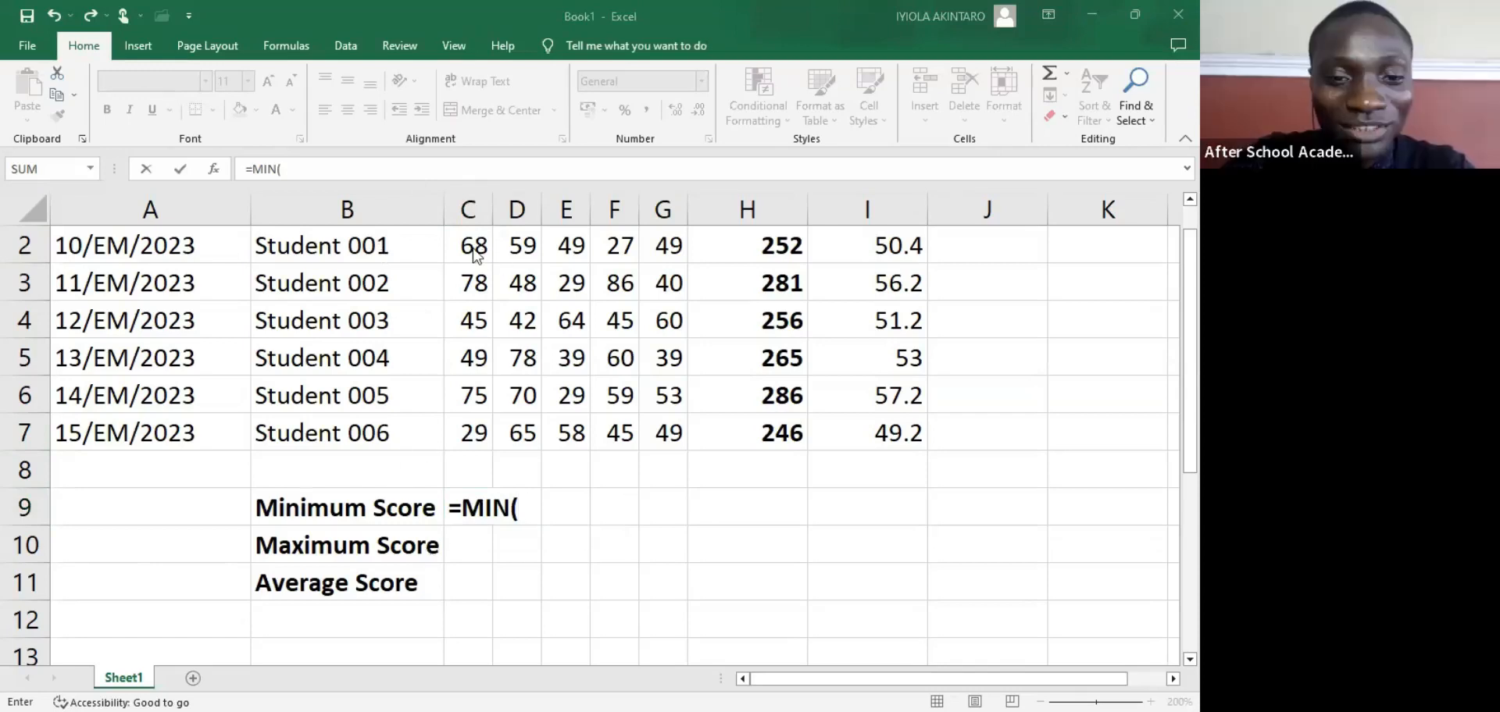
{"action": "left_click", "coordinate": [539, 508]}
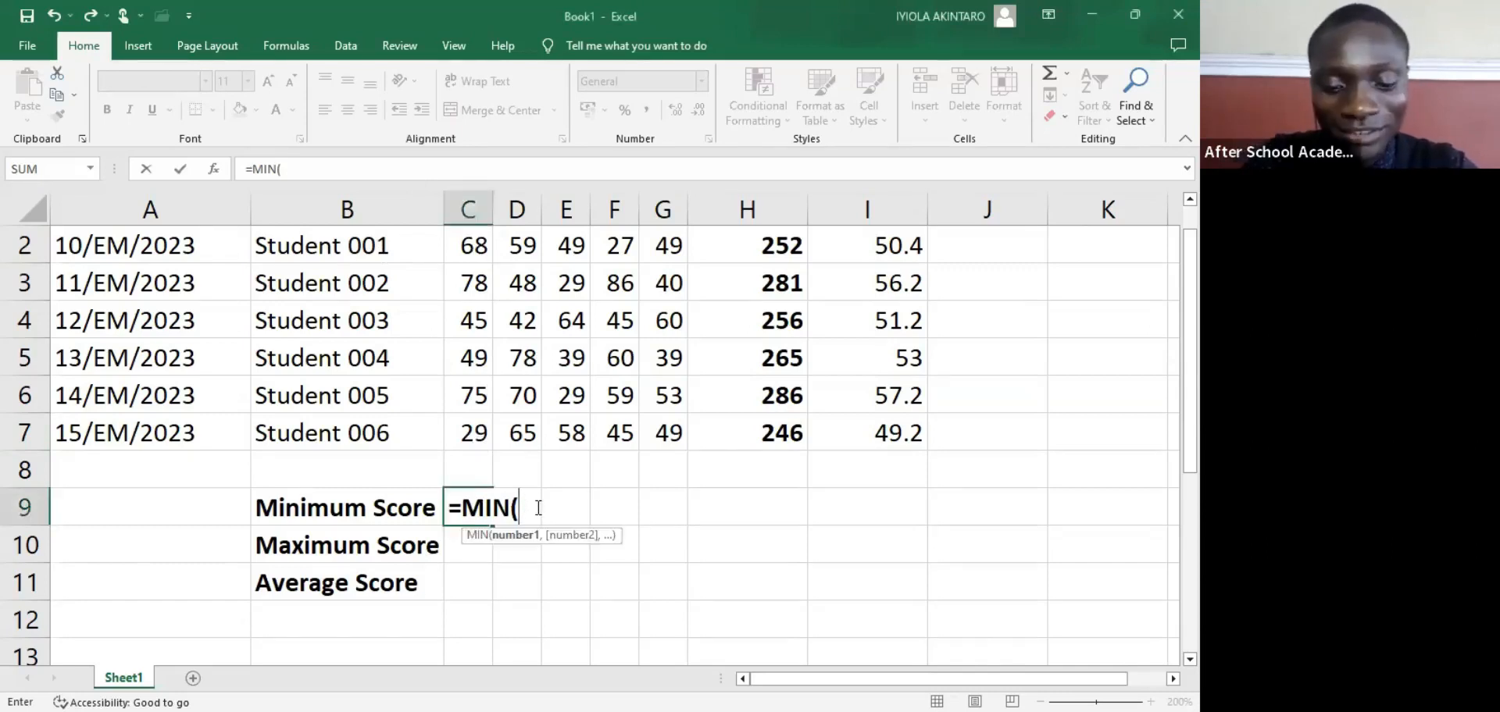
{"action": "type", "text": "c2"}
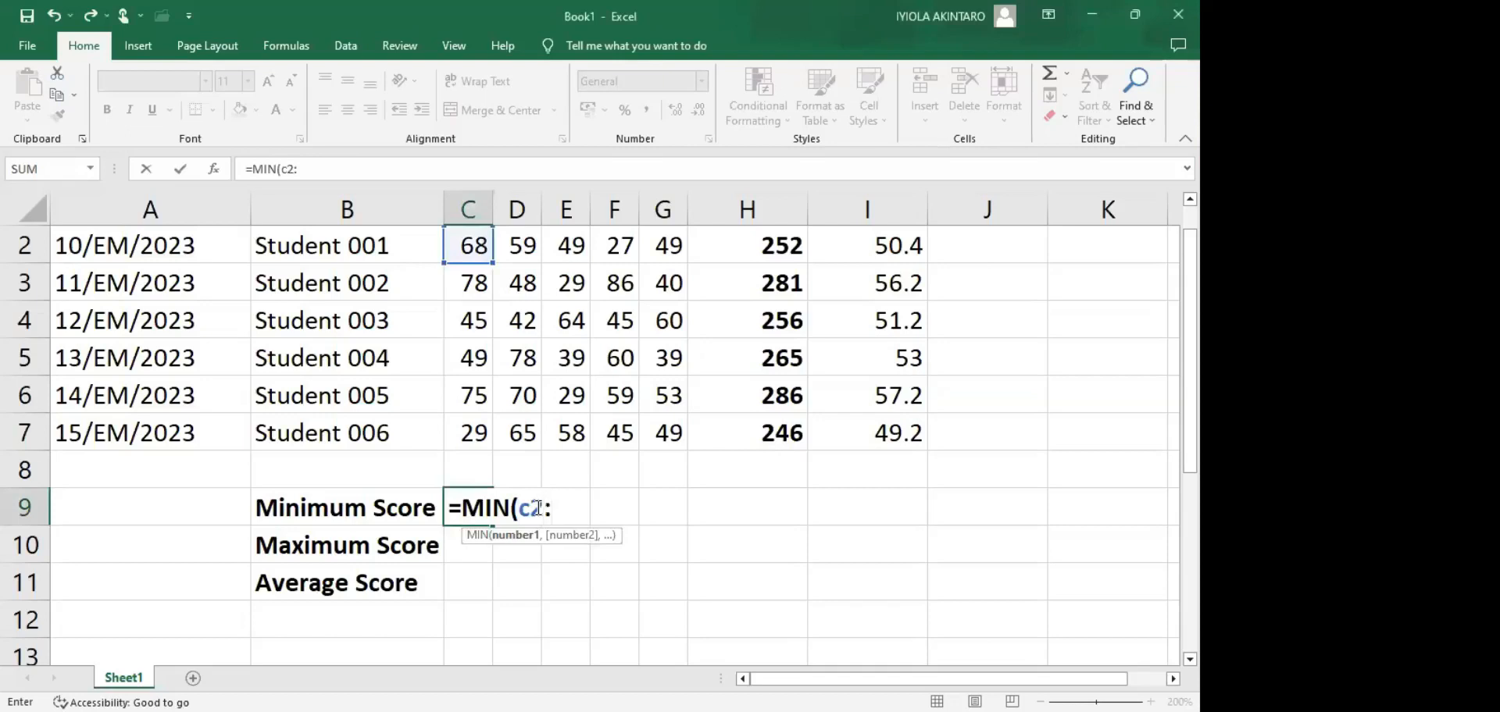
{"action": "type", "text": ":c7"}
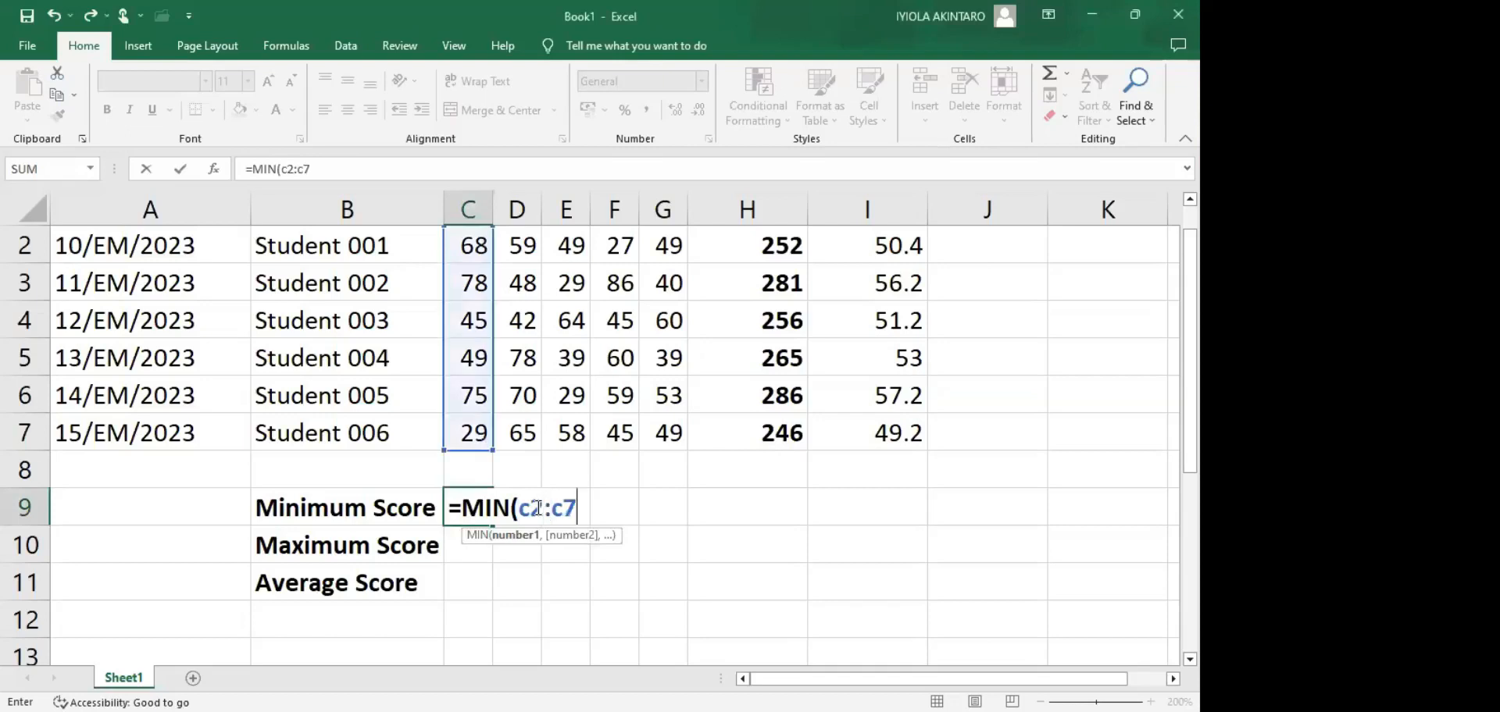
{"action": "type", "text": ")"}
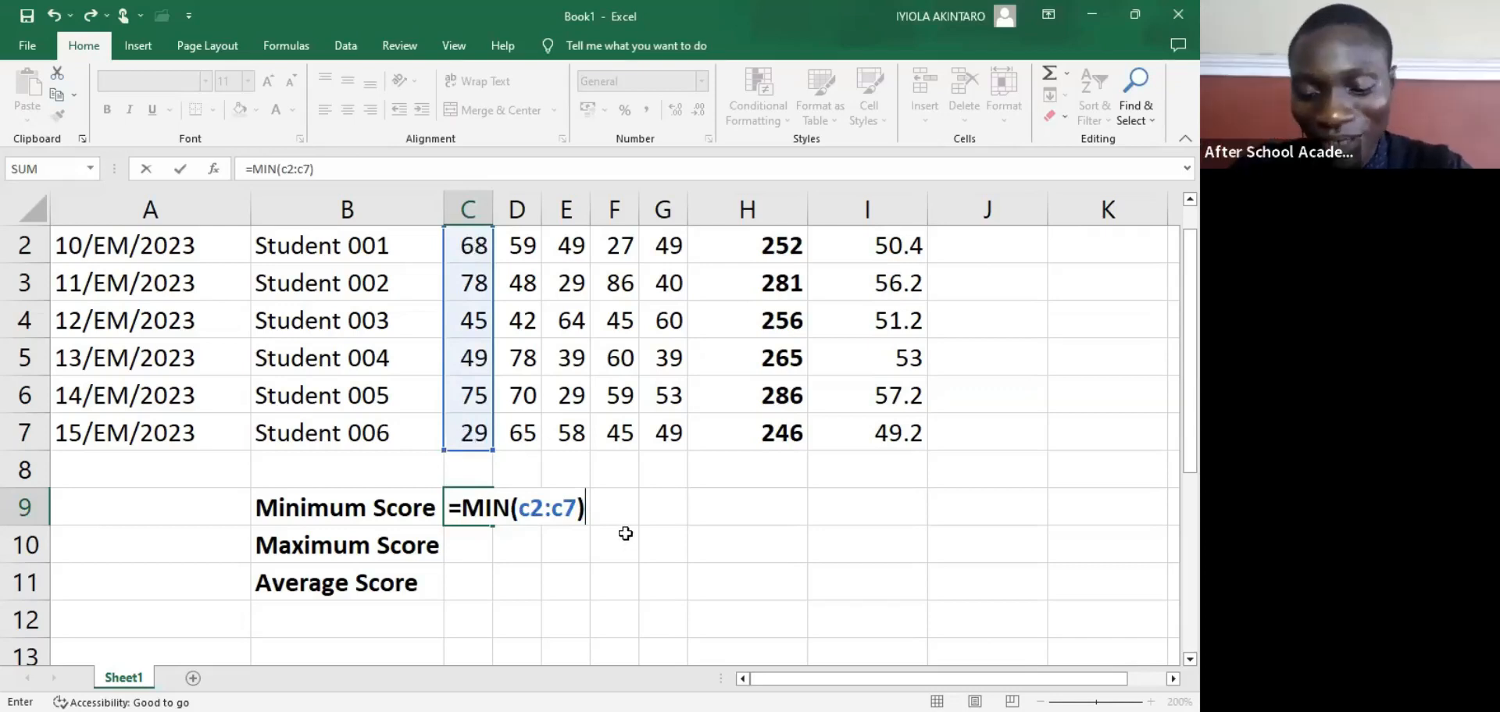
{"action": "key", "text": "Return"}
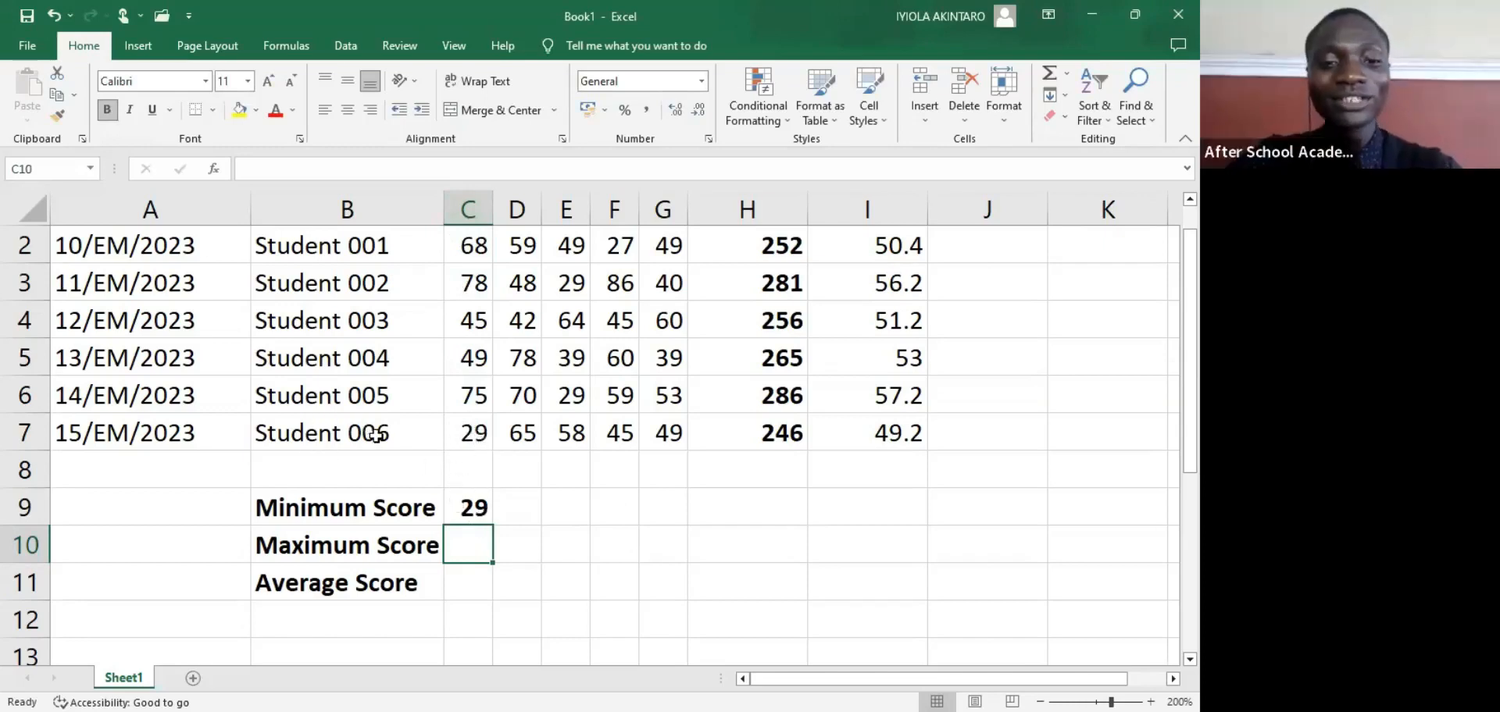
Step: Fill the minimum score formula from C9 across row 9 to the Average column, cell I9
{"action": "left_click", "coordinate": [469, 508]}
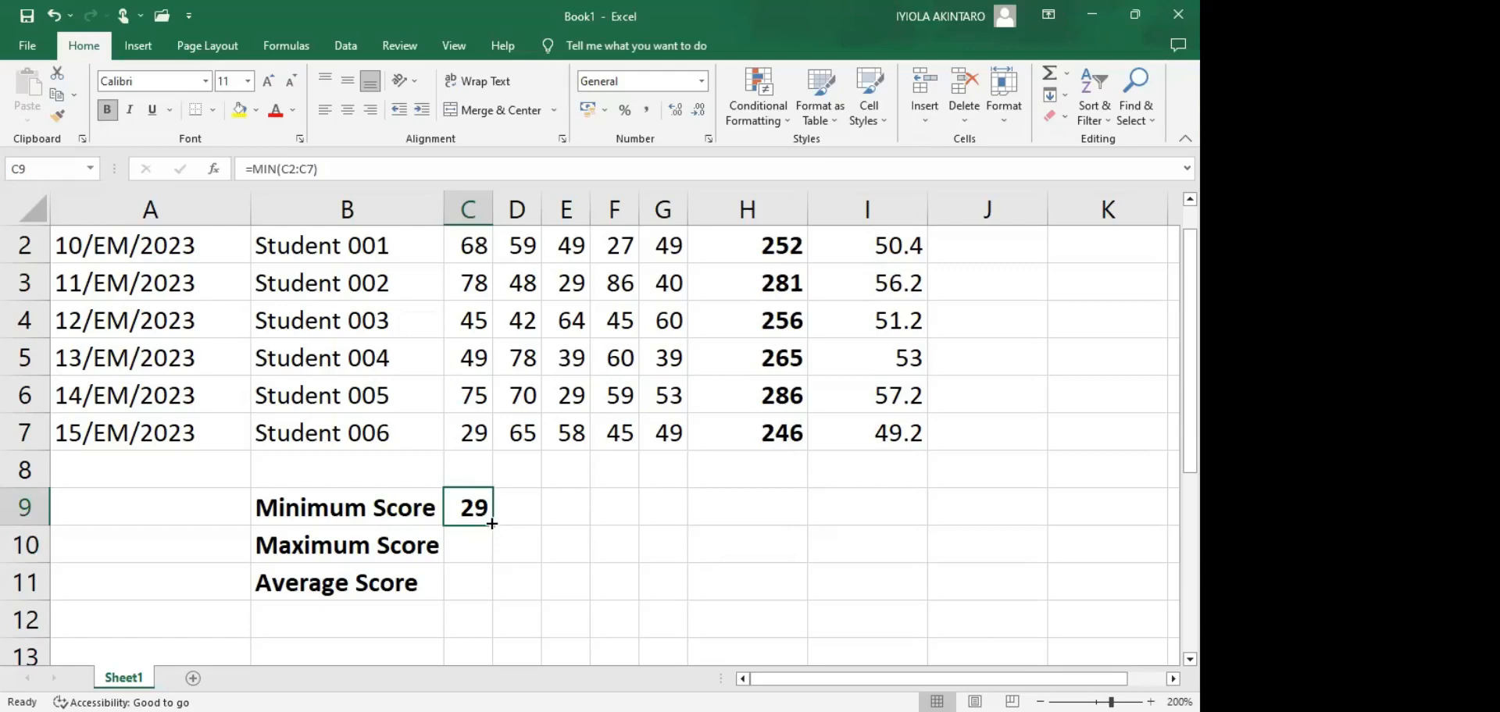
{"action": "left_click_drag", "start_coordinate": [491, 524], "coordinate": [897, 529]}
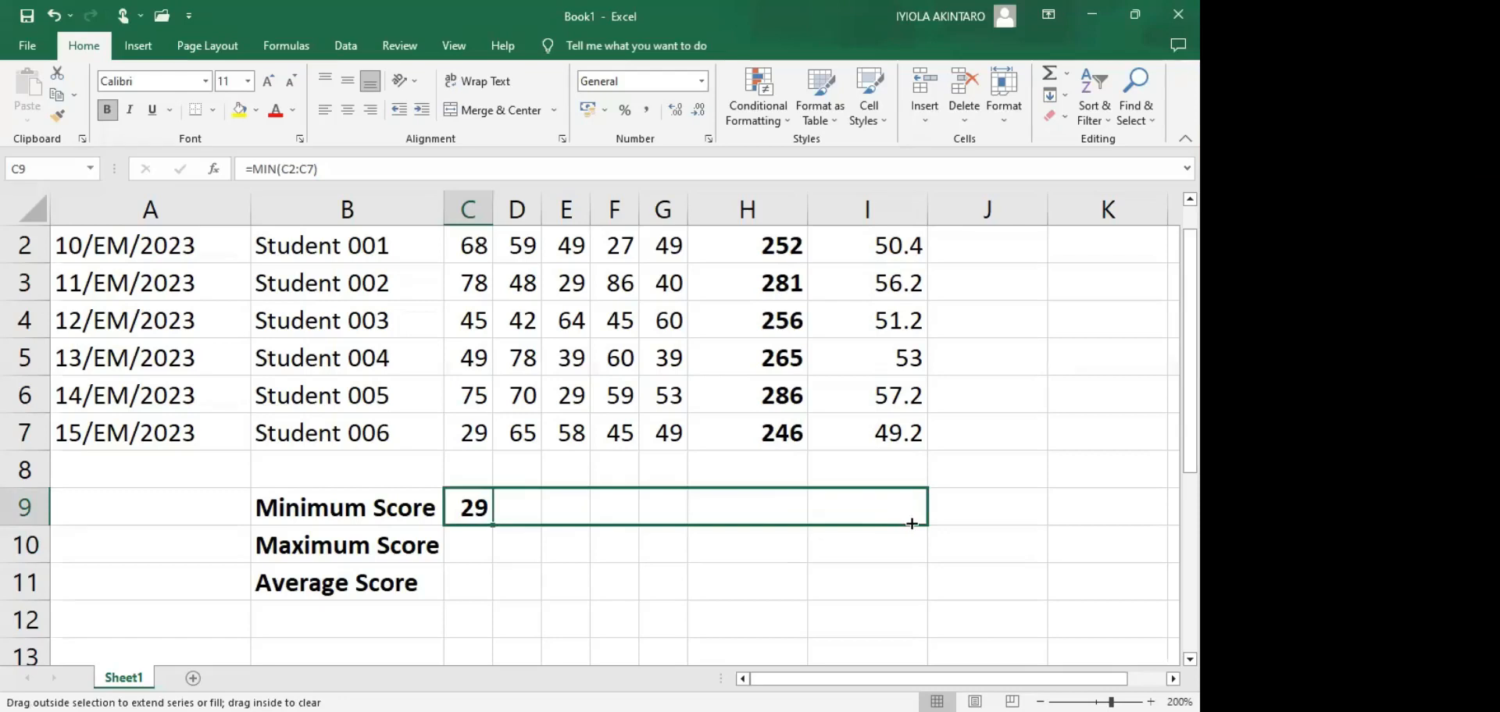
Step: Extend the minimum score formula along row 9 through the Total and Average columns, ending at cell I9
{"action": "left_click_drag", "start_coordinate": [771, 510], "coordinate": [909, 512]}
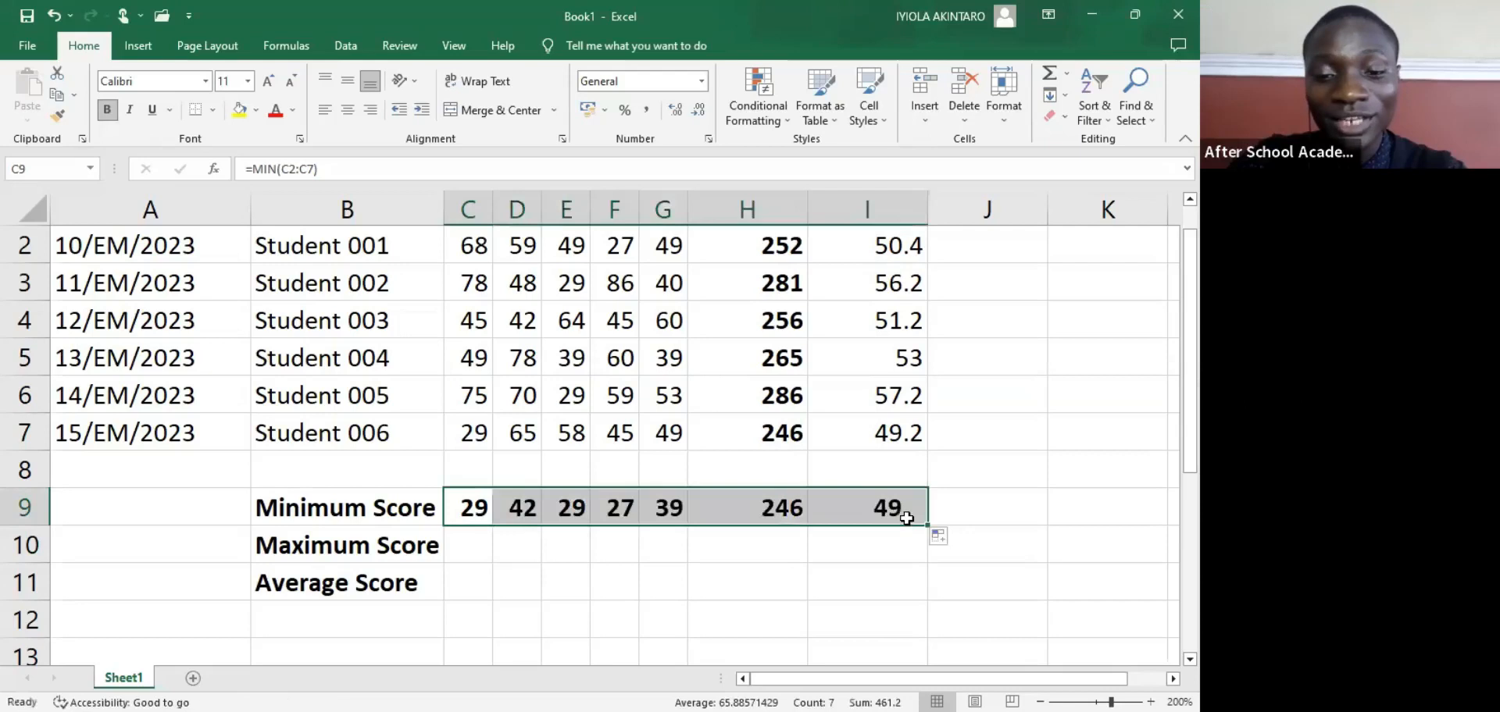
{"action": "left_click", "coordinate": [505, 553]}
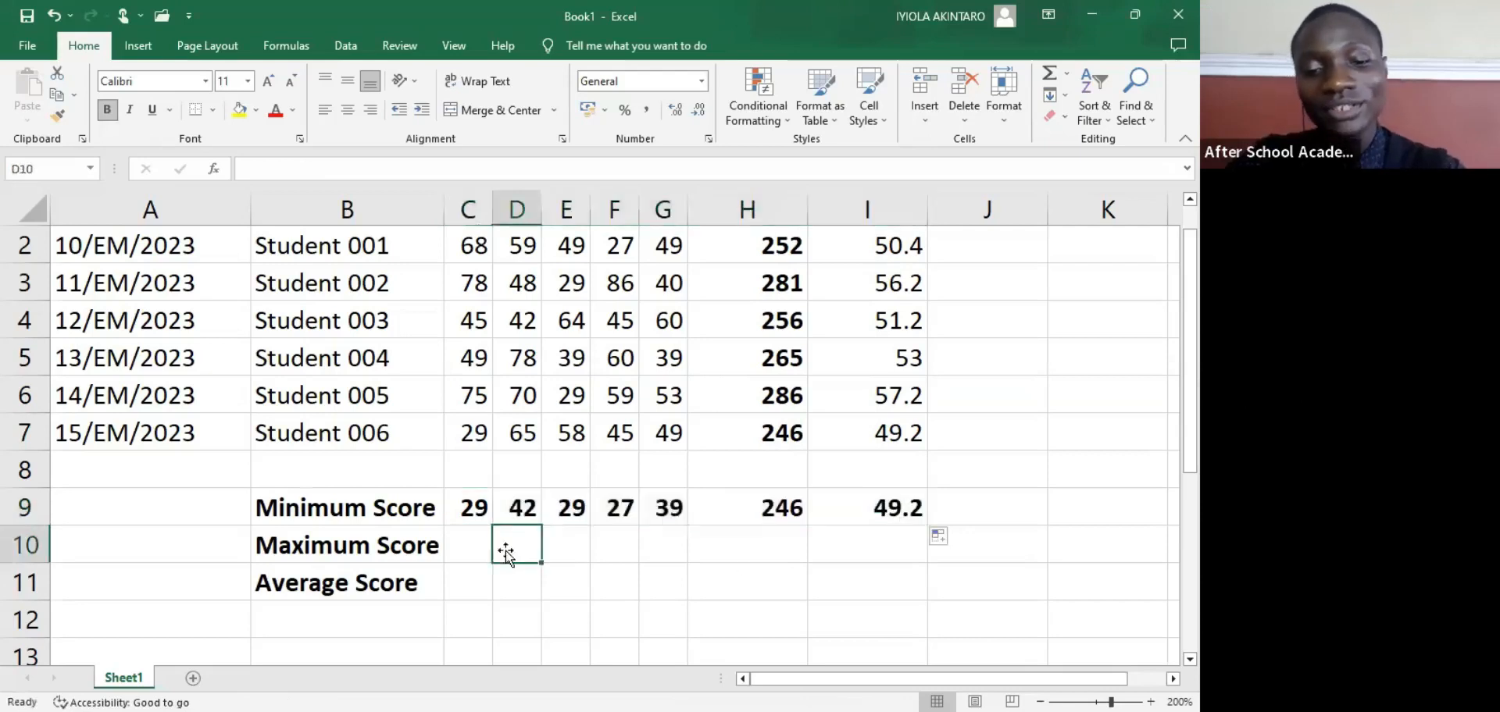
{"action": "left_click", "coordinate": [429, 551]}
Step: Examine the minimum score formulas in D9, F9, G9, H9 and I9, comparing each with the scores in its column
{"action": "left_click", "coordinate": [527, 516]}
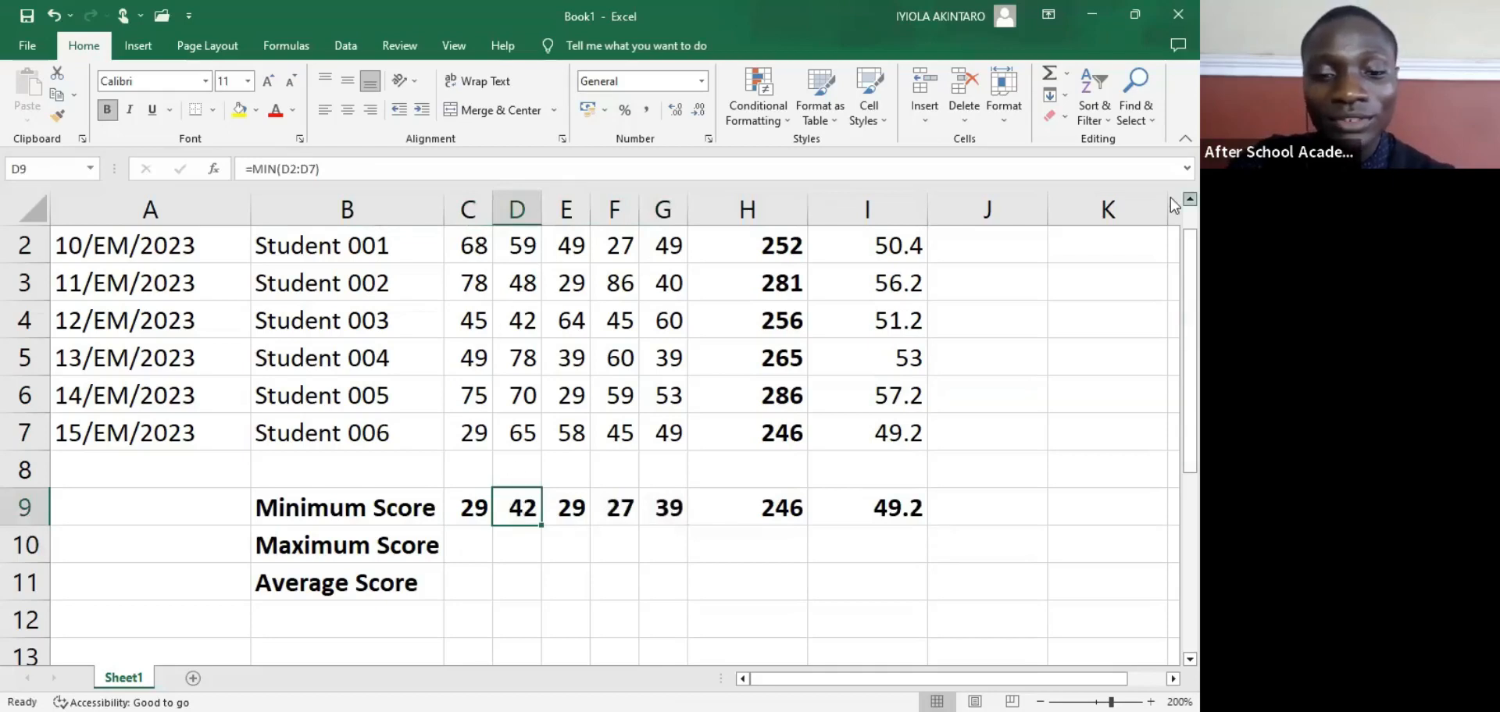
{"action": "scroll", "coordinate": [1170, 197], "scroll_direction": "up", "scroll_amount": 1}
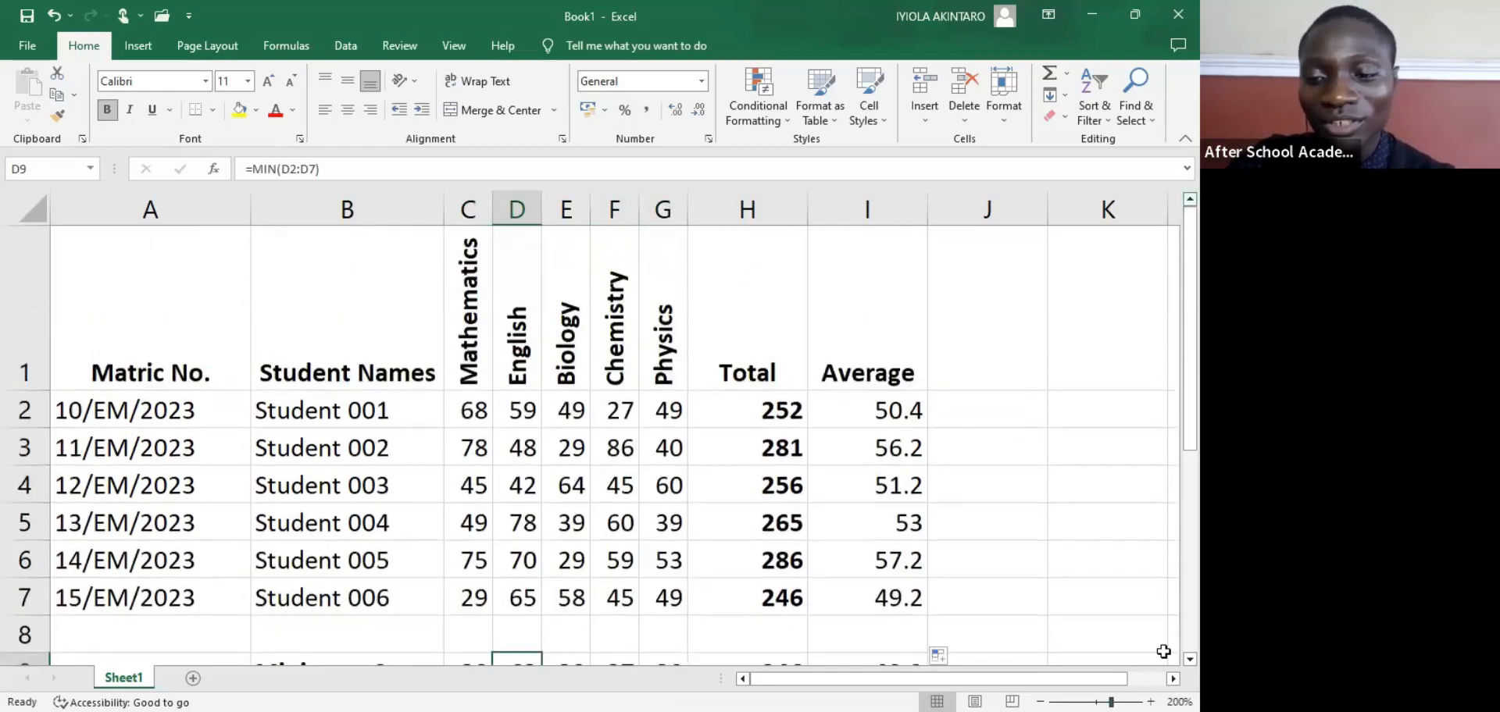
{"action": "scroll", "coordinate": [1079, 660], "scroll_direction": "down", "scroll_amount": 1}
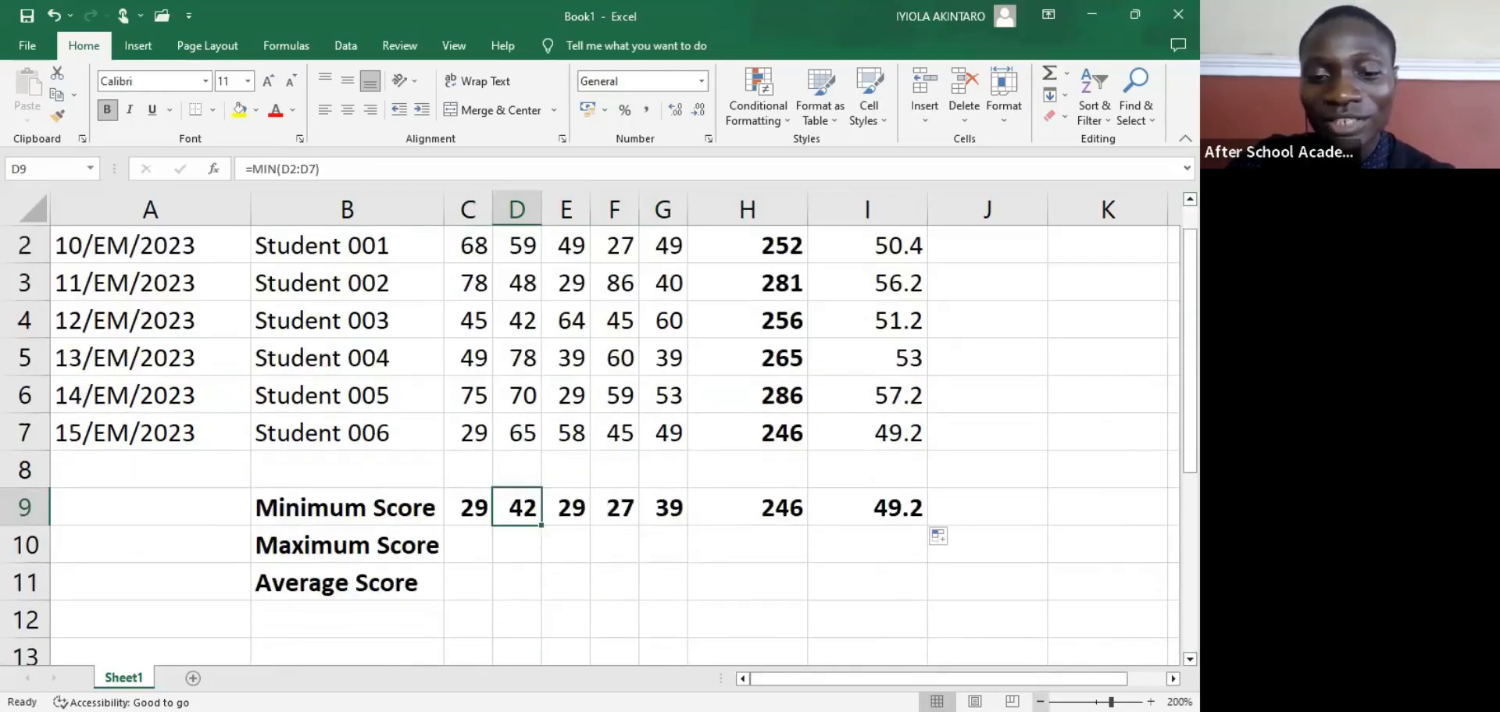
{"action": "left_click", "coordinate": [1040, 701]}
{"action": "left_click", "coordinate": [1039, 702]}
{"action": "left_click", "coordinate": [1040, 702]}
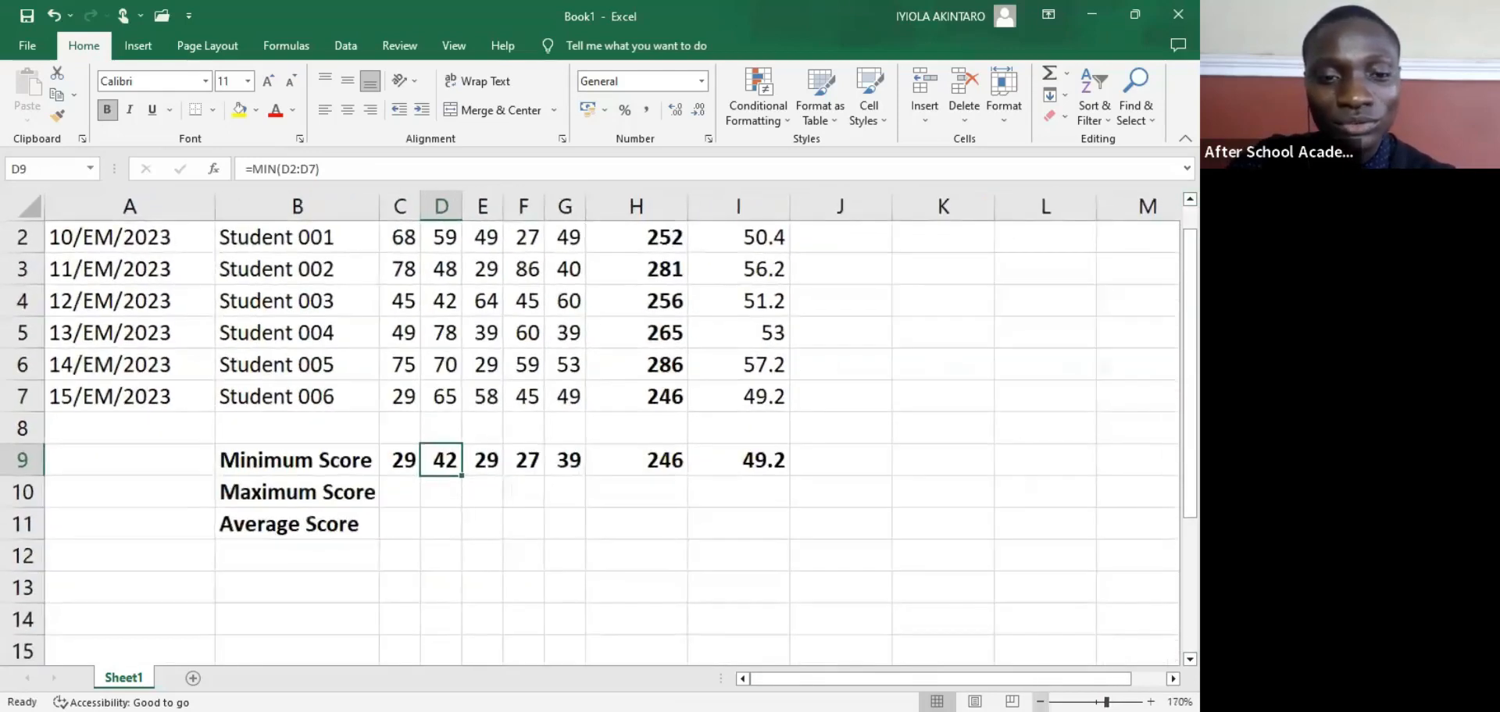
{"action": "left_click", "coordinate": [1040, 702]}
{"action": "scroll", "coordinate": [468, 390], "scroll_direction": "up", "scroll_amount": 1}
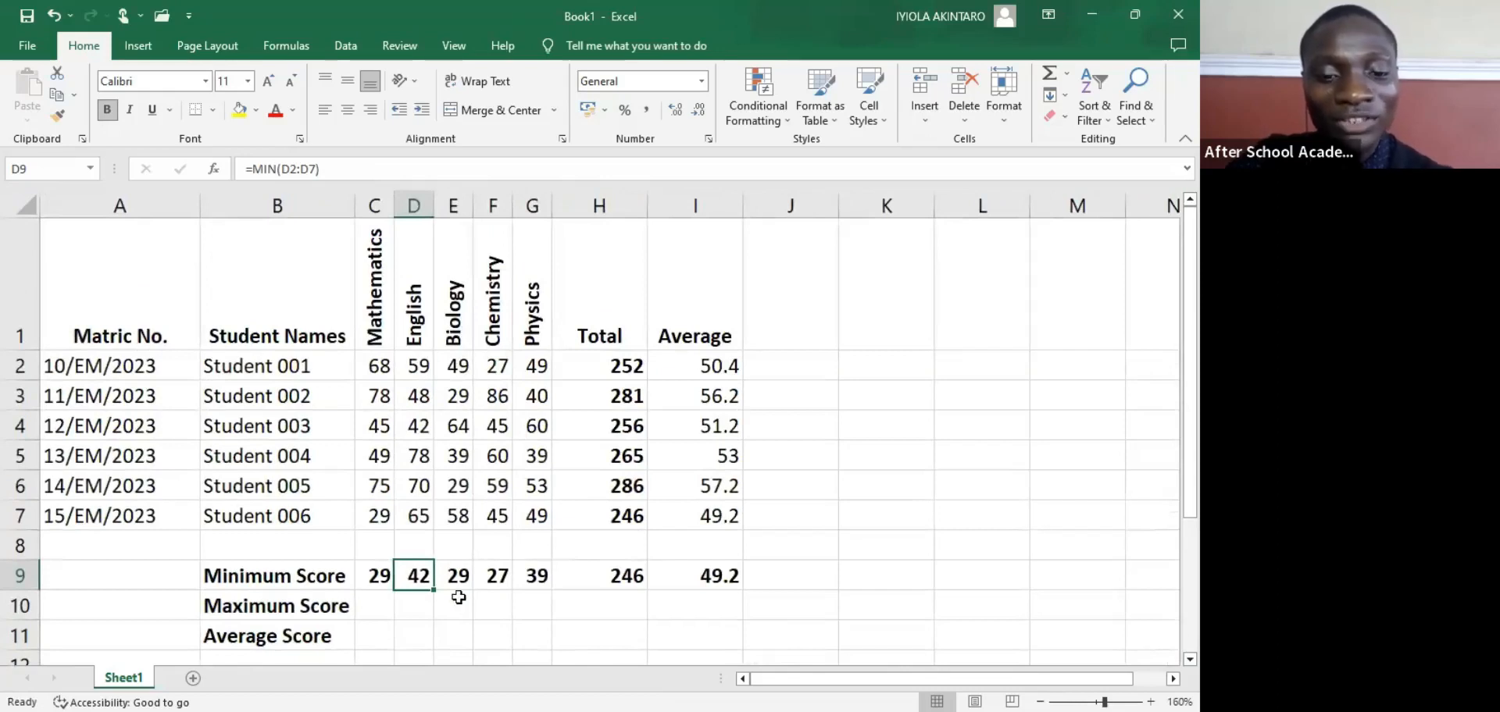
{"action": "left_click", "coordinate": [503, 582]}
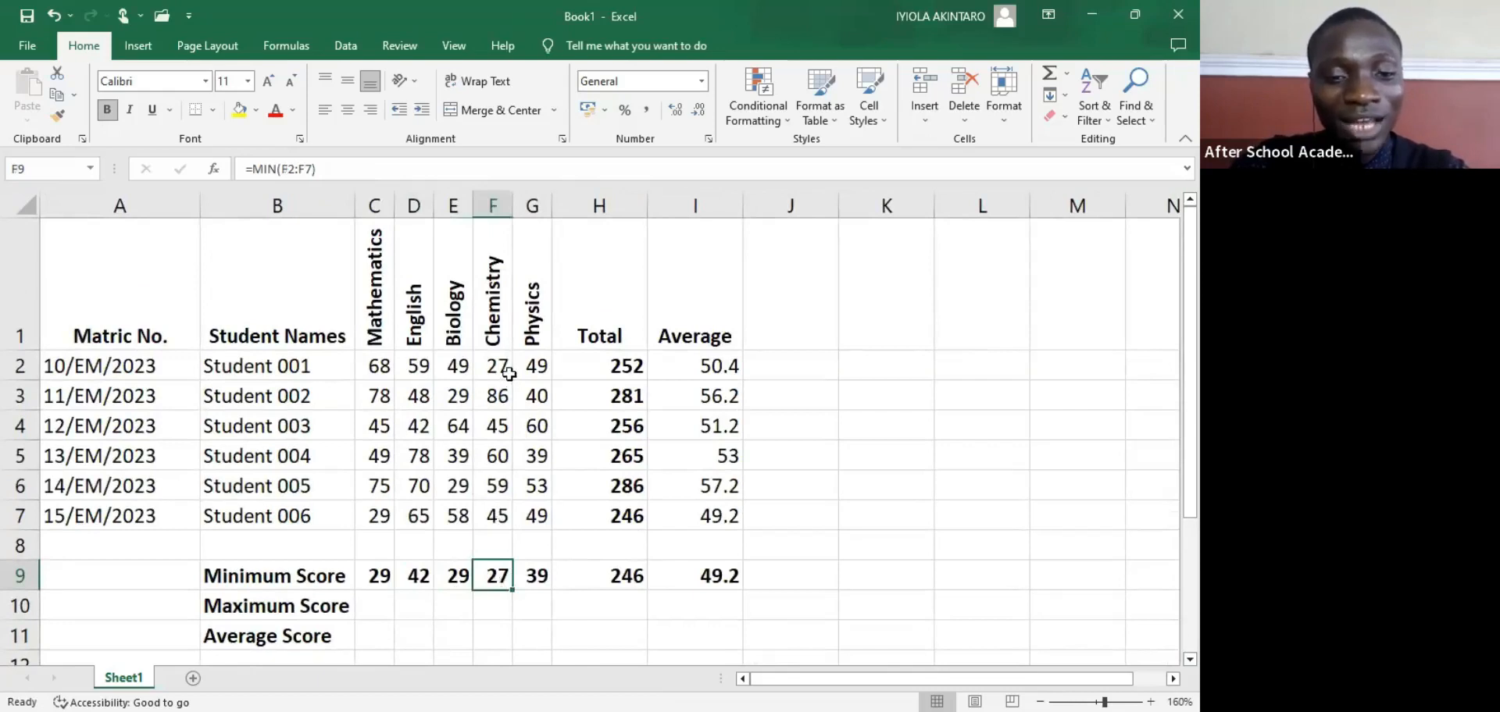
{"action": "left_click", "coordinate": [537, 578]}
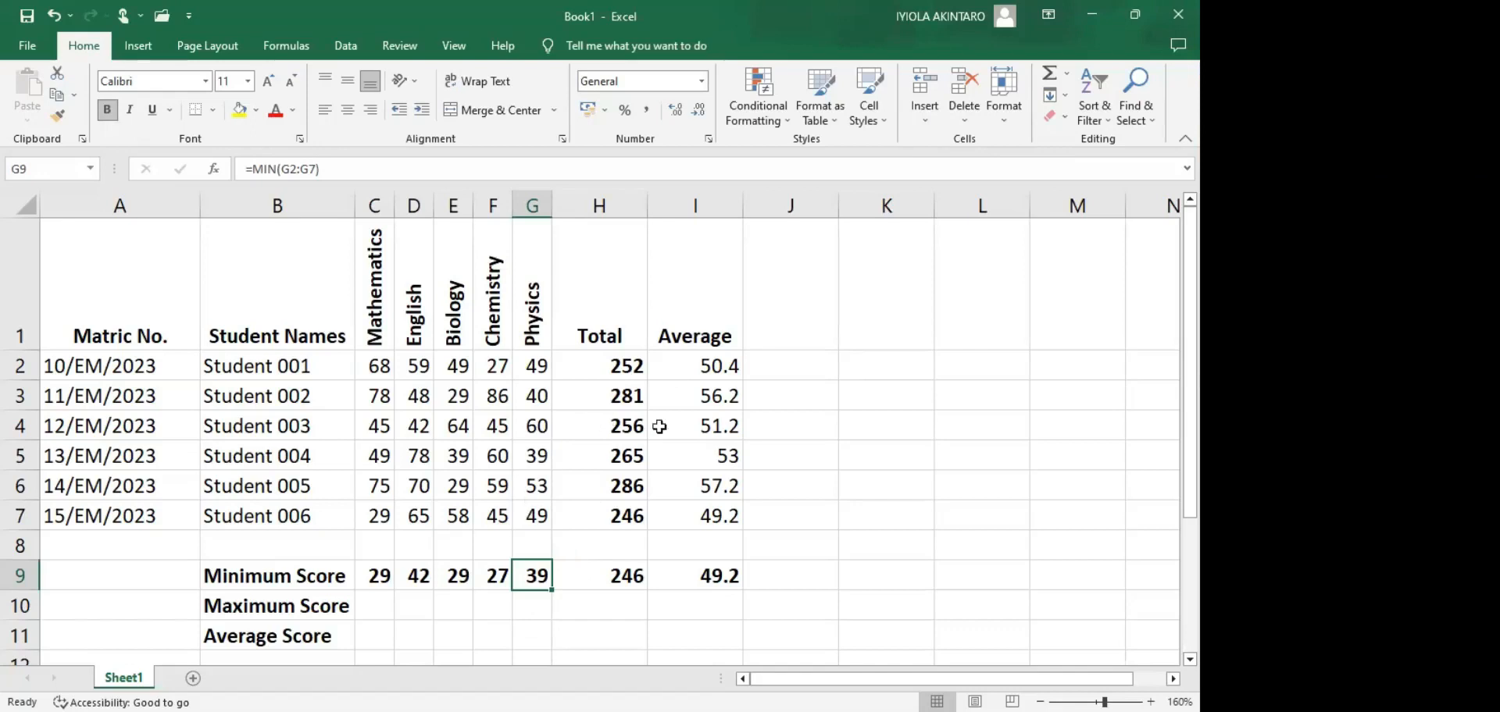
{"action": "left_click", "coordinate": [617, 582]}
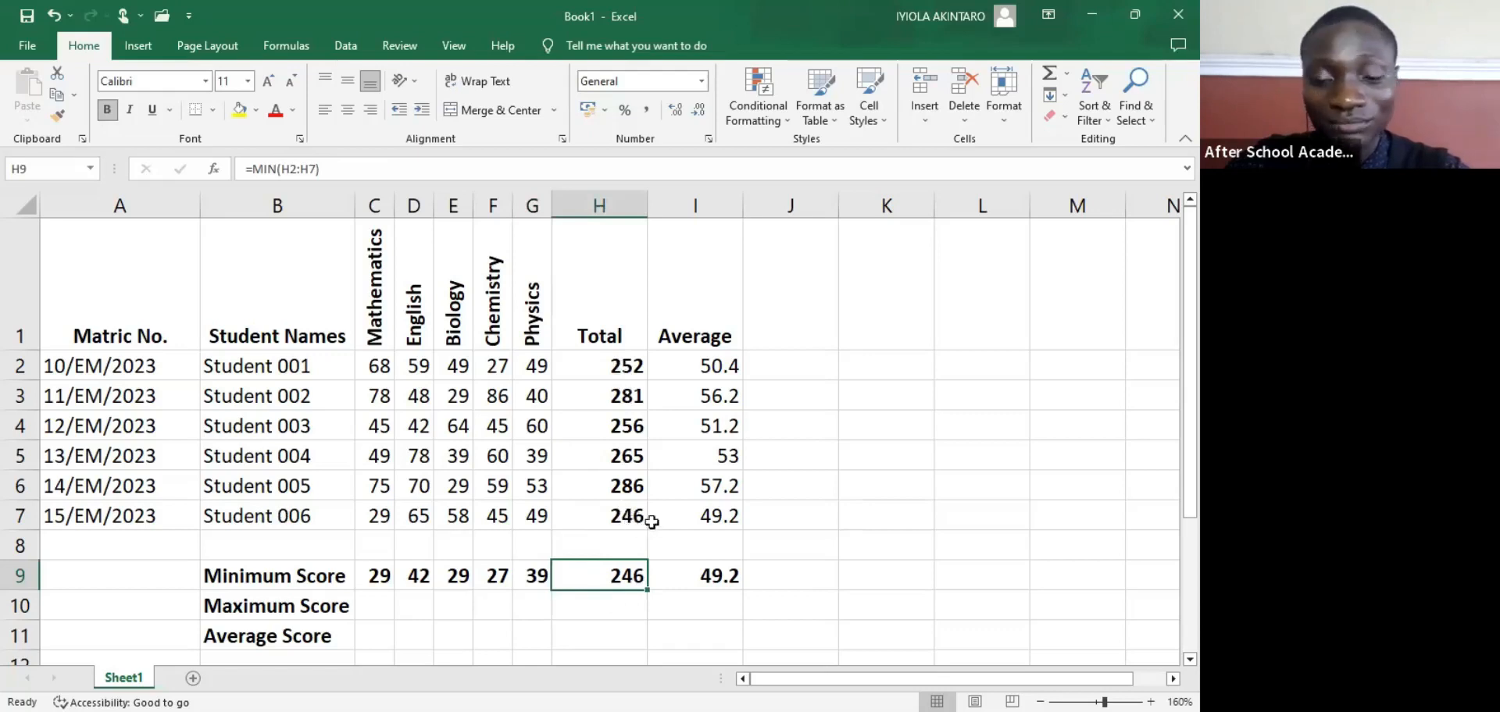
{"action": "left_click", "coordinate": [713, 573]}
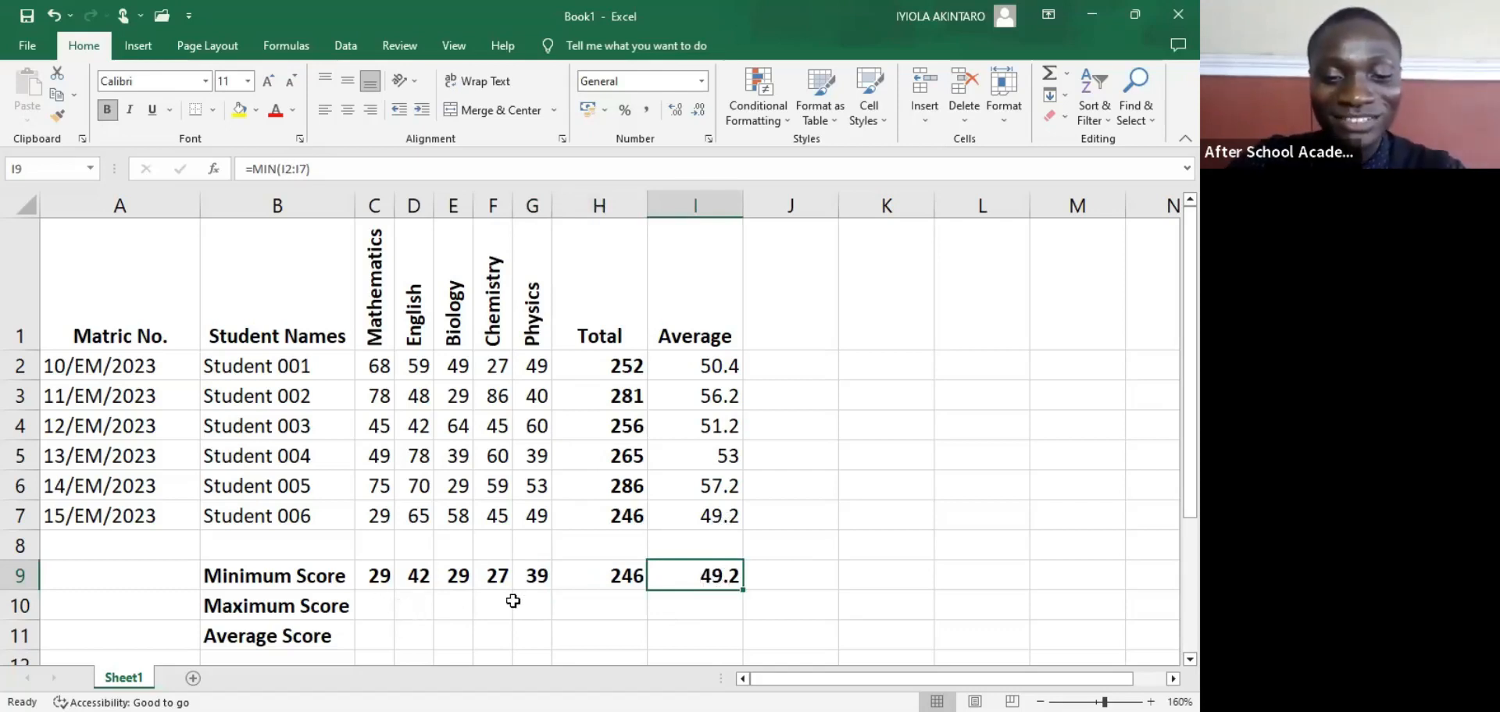
Step: Enter the formula =MAX(C2:C7) in cell C10 as the Mathematics maximum score
{"action": "left_click", "coordinate": [378, 607]}
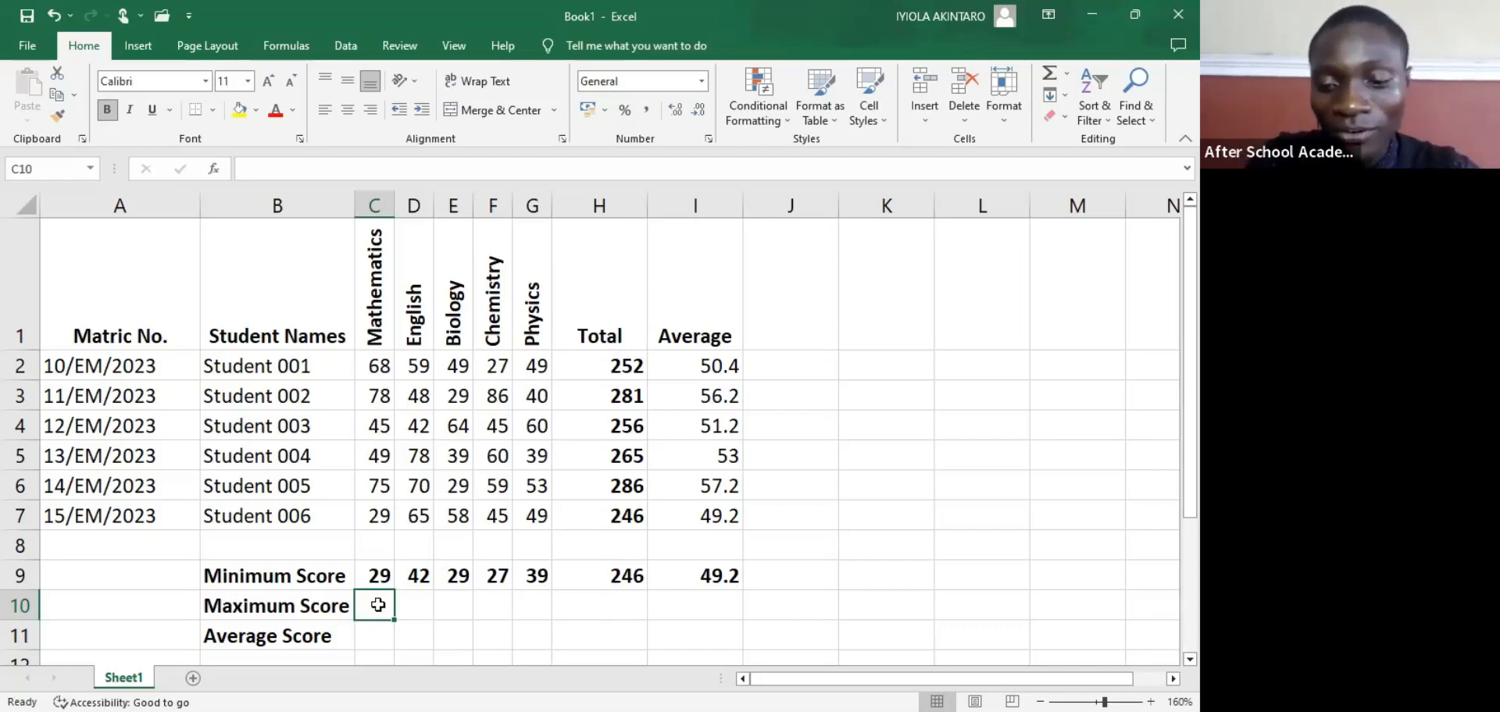
{"action": "type", "text": "="}
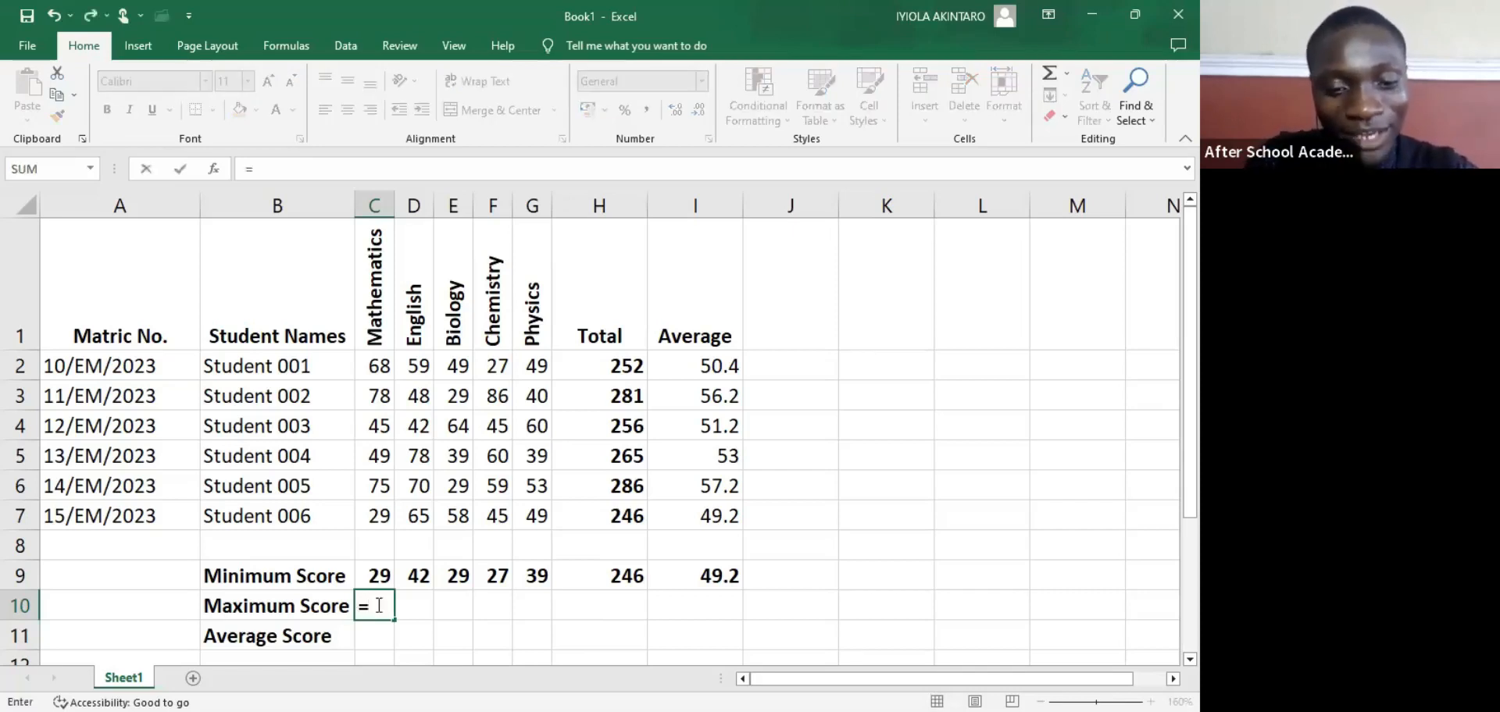
{"action": "type", "text": "ma"}
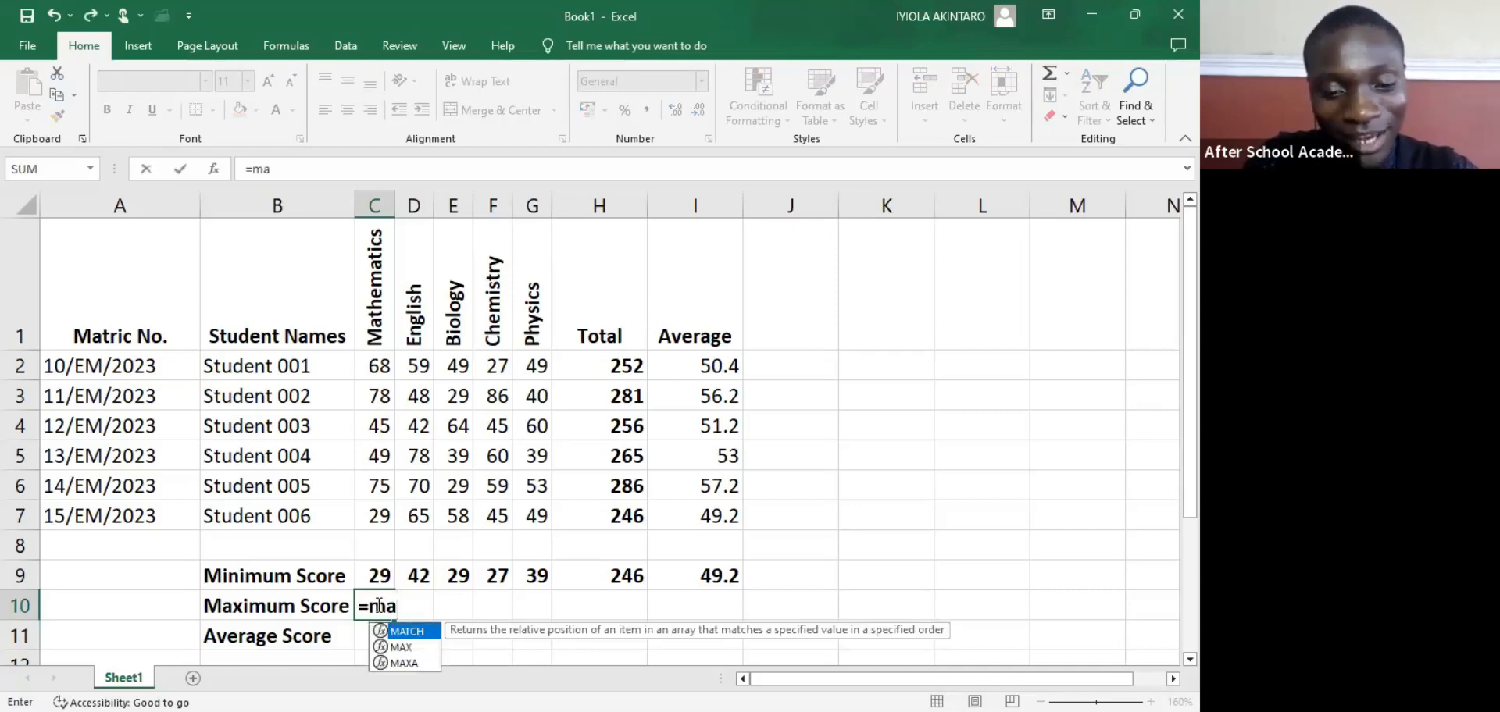
{"action": "type", "text": "x"}
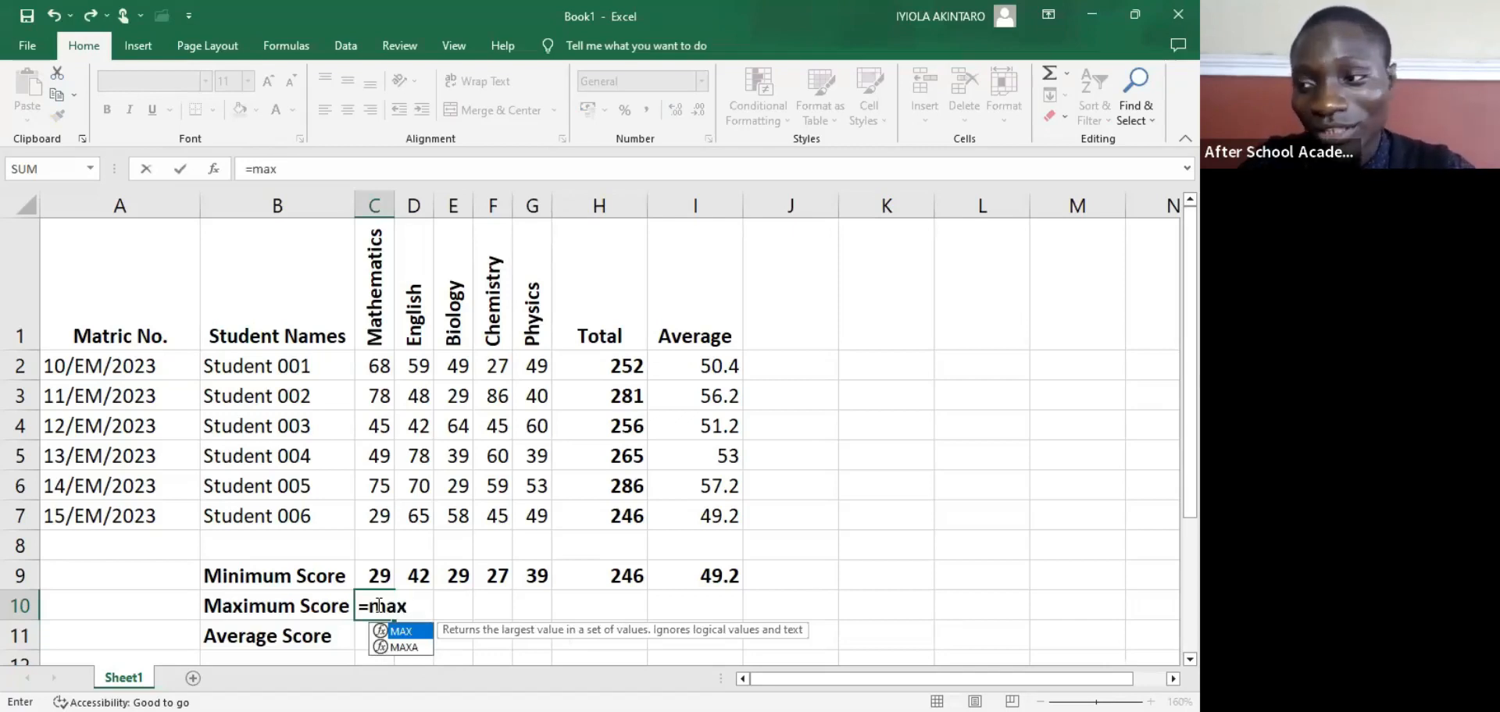
{"action": "key", "text": "Tab"}
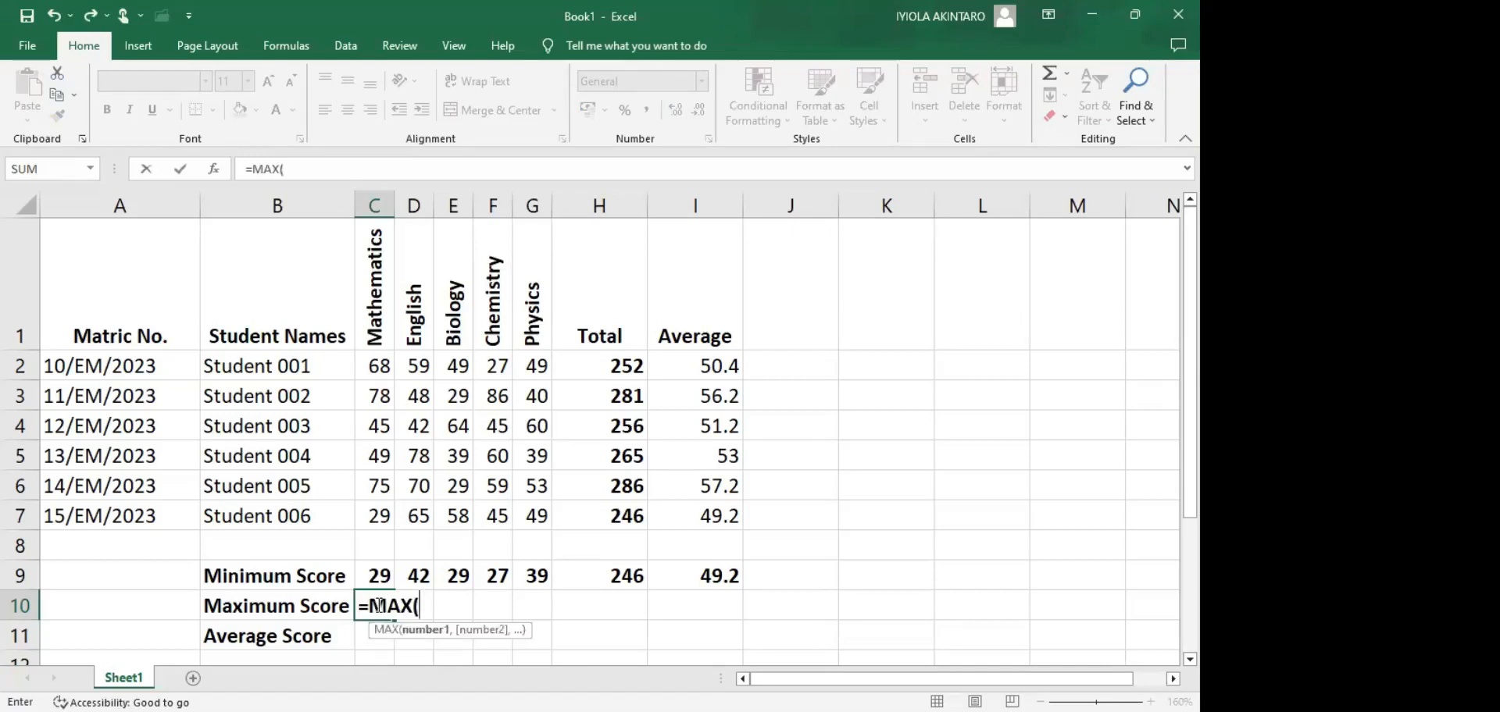
{"action": "type", "text": "c2:"}
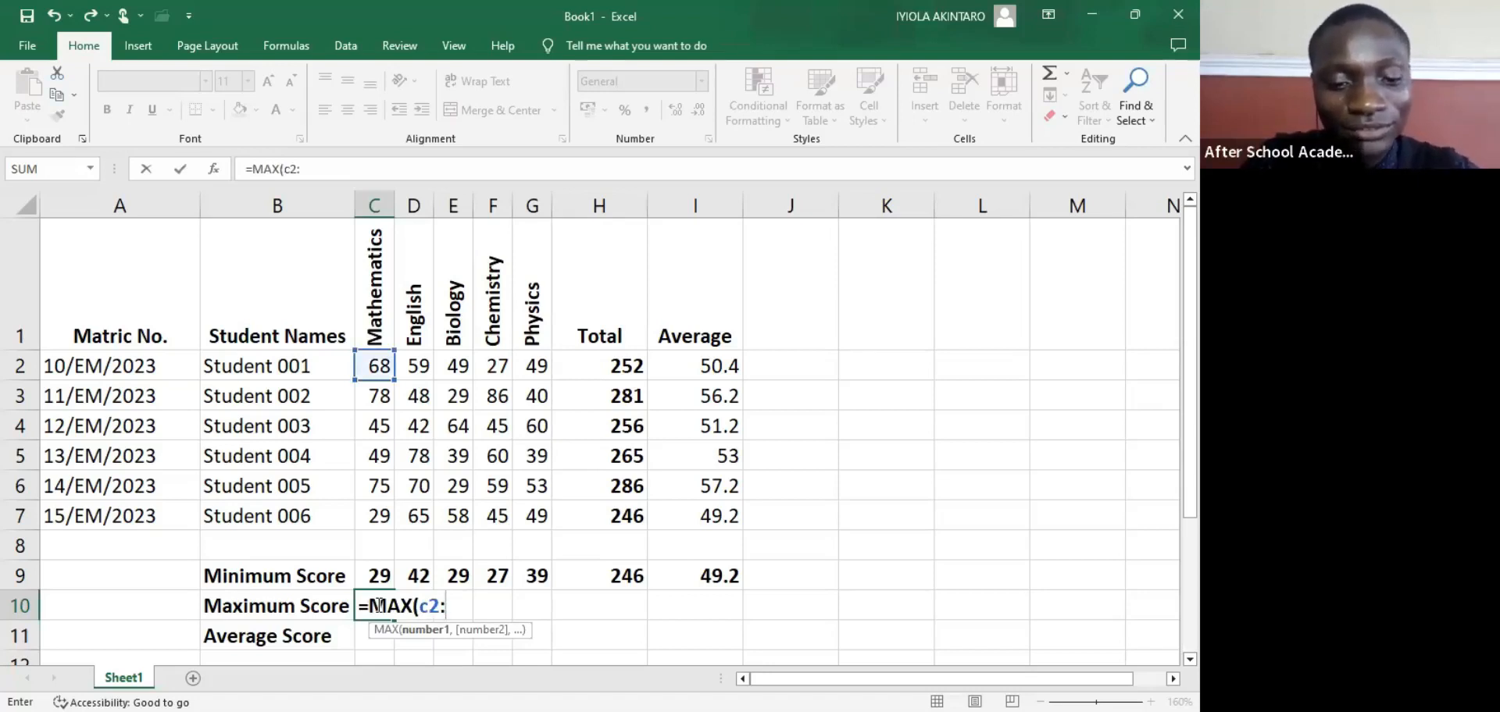
{"action": "type", "text": "c7)"}
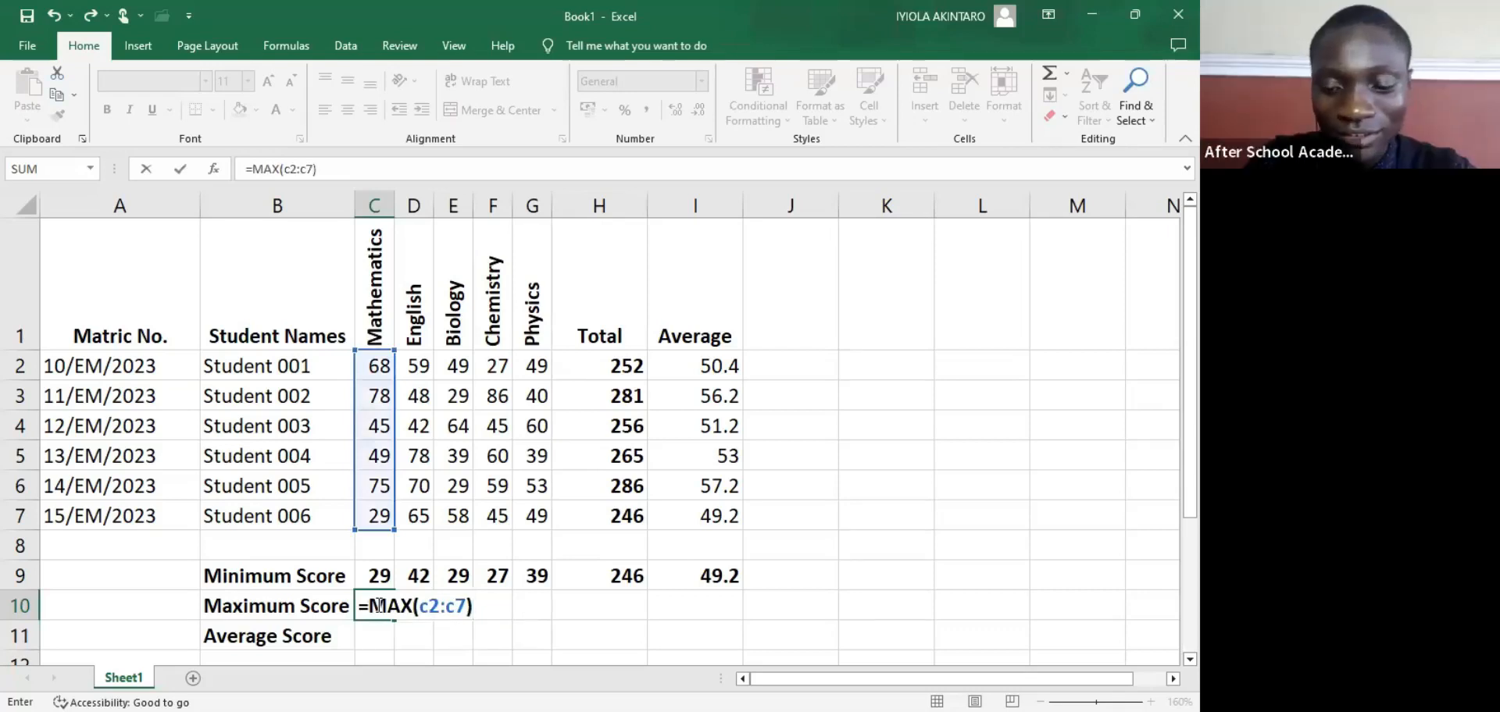
{"action": "key", "text": "Return"}
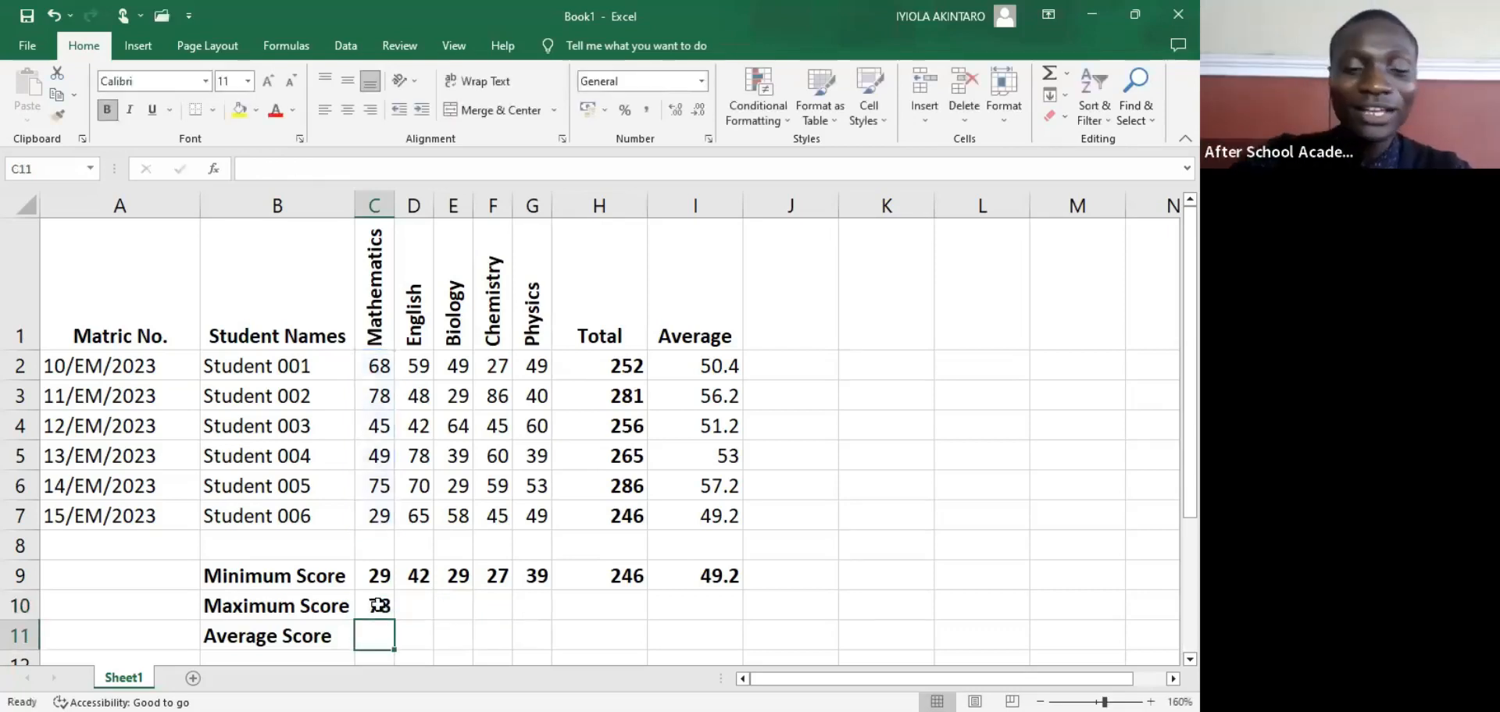
Step: Fill the maximum score formula from C10 across row 10 to the Average column, cell I10
{"action": "left_click", "coordinate": [382, 606]}
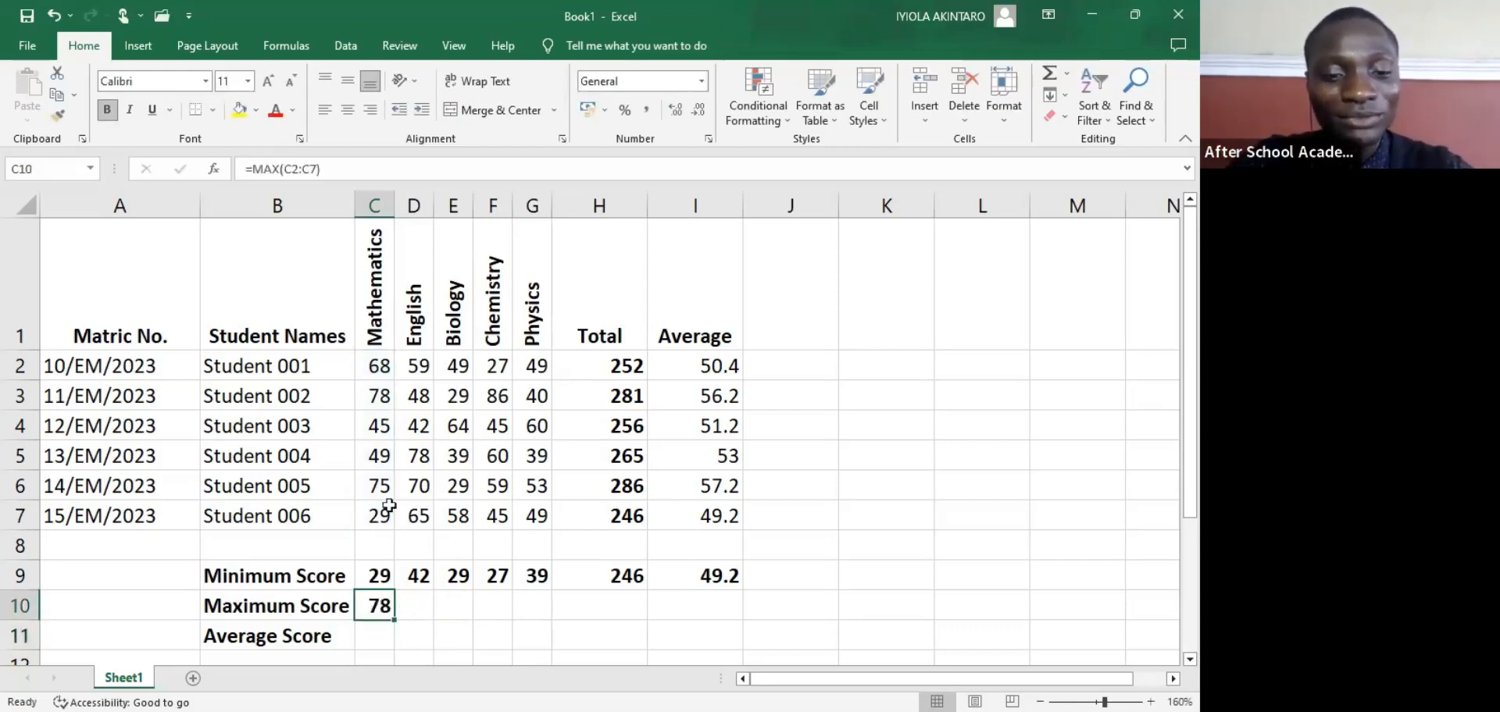
{"action": "left_click", "coordinate": [310, 399]}
{"action": "left_click", "coordinate": [377, 396]}
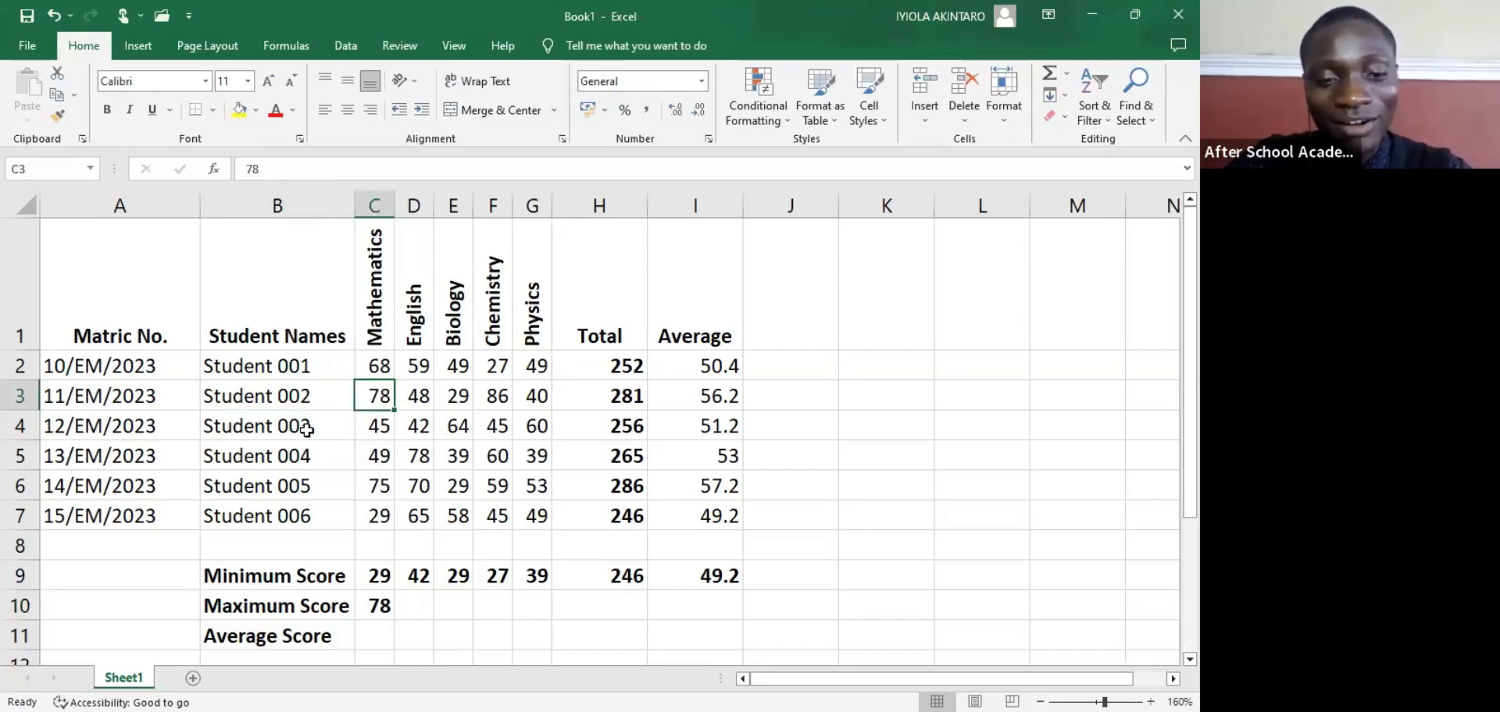
{"action": "left_click", "coordinate": [382, 608]}
{"action": "mouse_move", "coordinate": [394, 619]}
{"action": "left_mouse_down"}
{"action": "mouse_move", "coordinate": [454, 617]}
{"action": "mouse_move", "coordinate": [378, 621]}
{"action": "mouse_move", "coordinate": [395, 618]}
{"action": "left_mouse_up"}
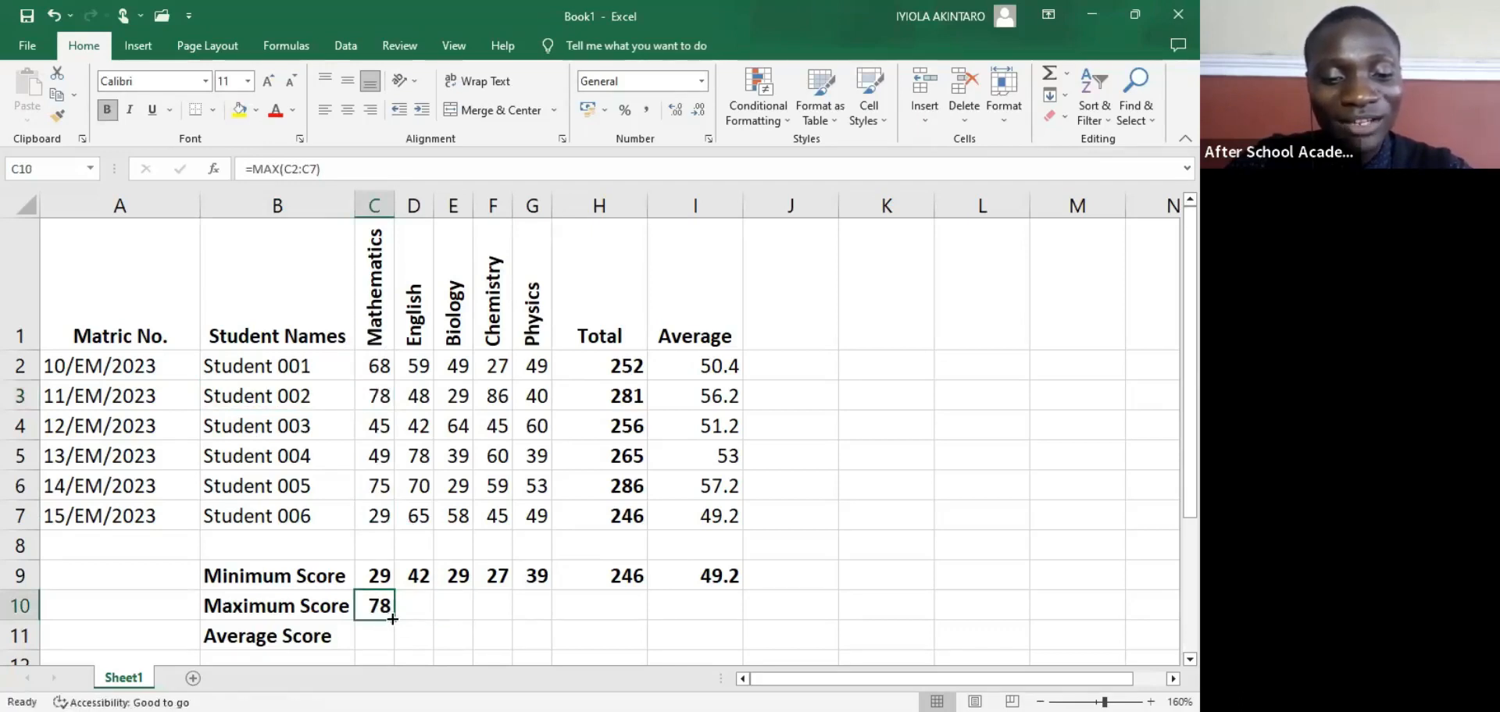
{"action": "left_click_drag", "start_coordinate": [392, 619], "coordinate": [728, 617]}
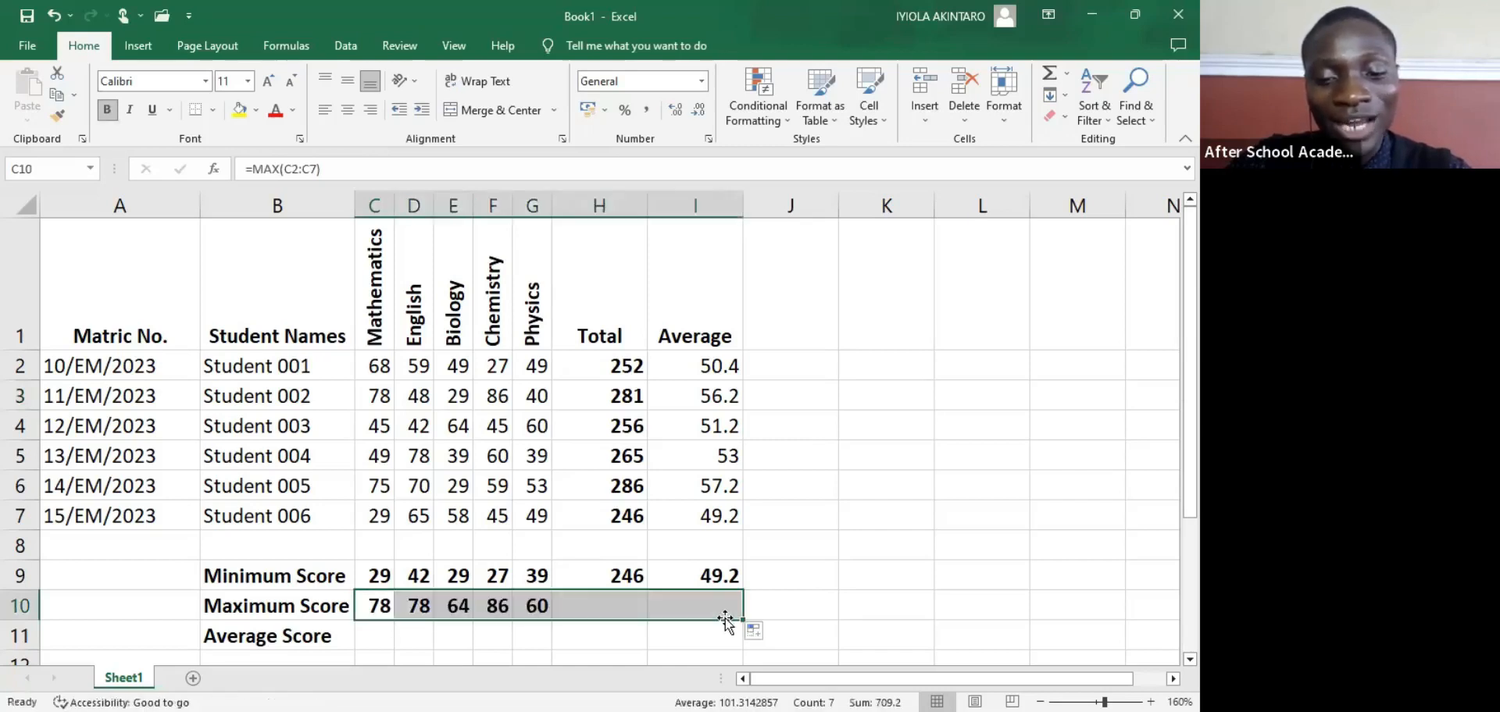
Step: Examine the maximum scores in D10 through I10, locating the matching entry in each subject, Total and Average column
{"action": "left_click", "coordinate": [422, 609]}
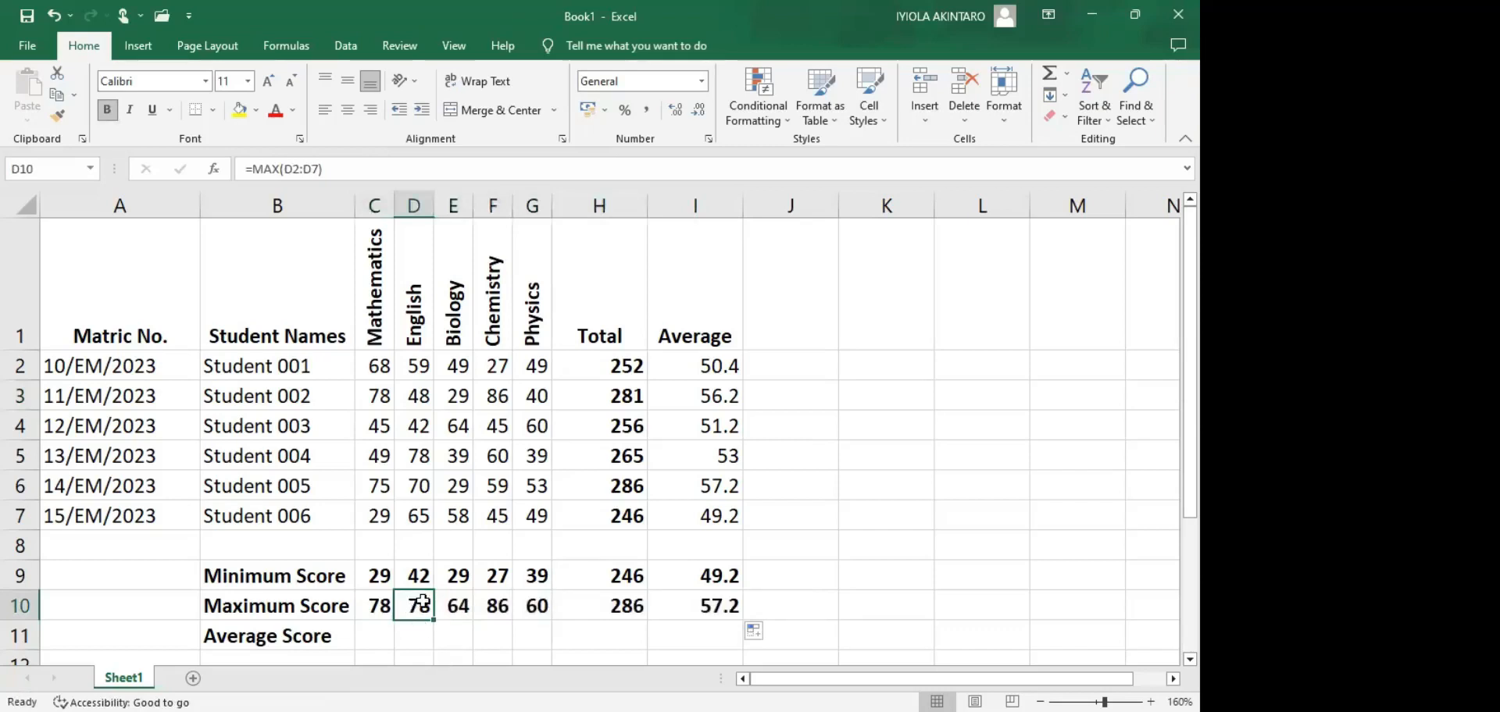
{"action": "left_click", "coordinate": [422, 457]}
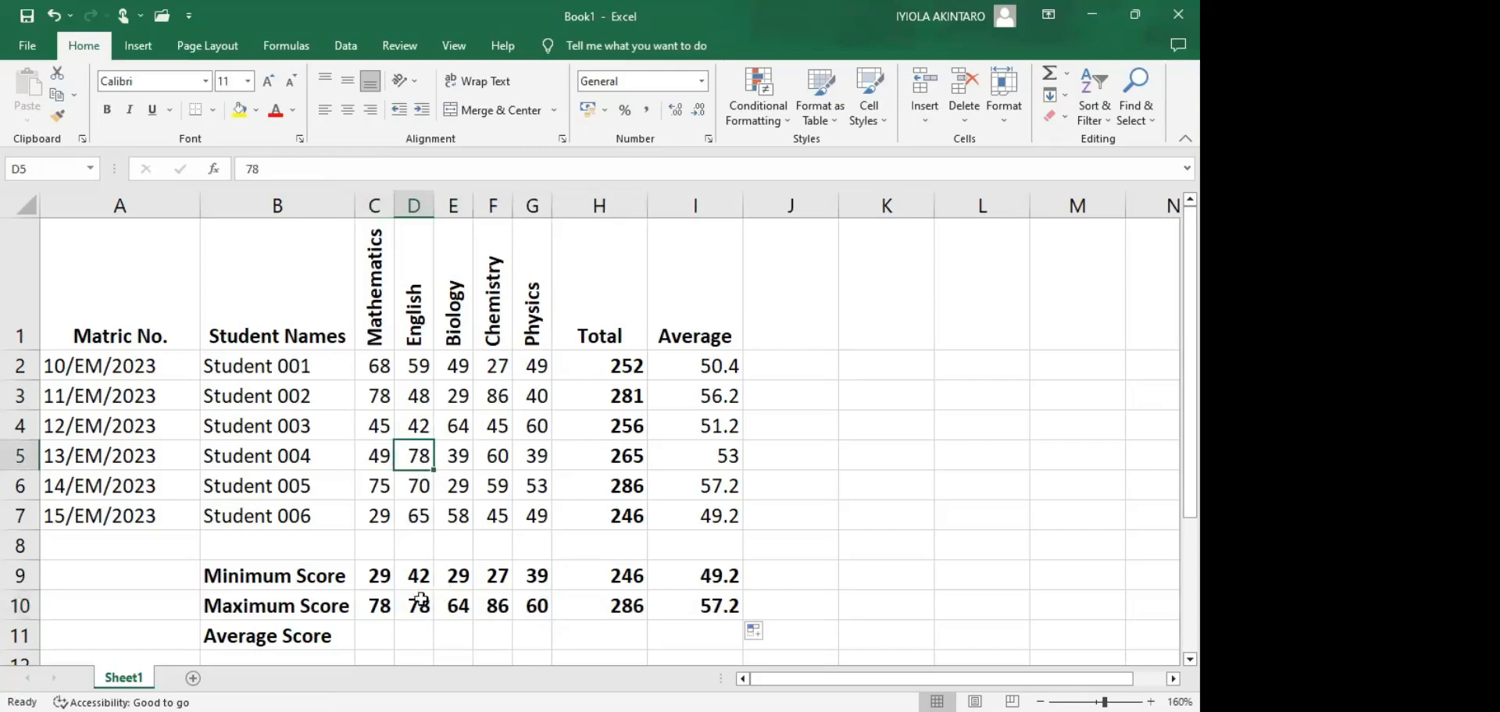
{"action": "left_click", "coordinate": [467, 606]}
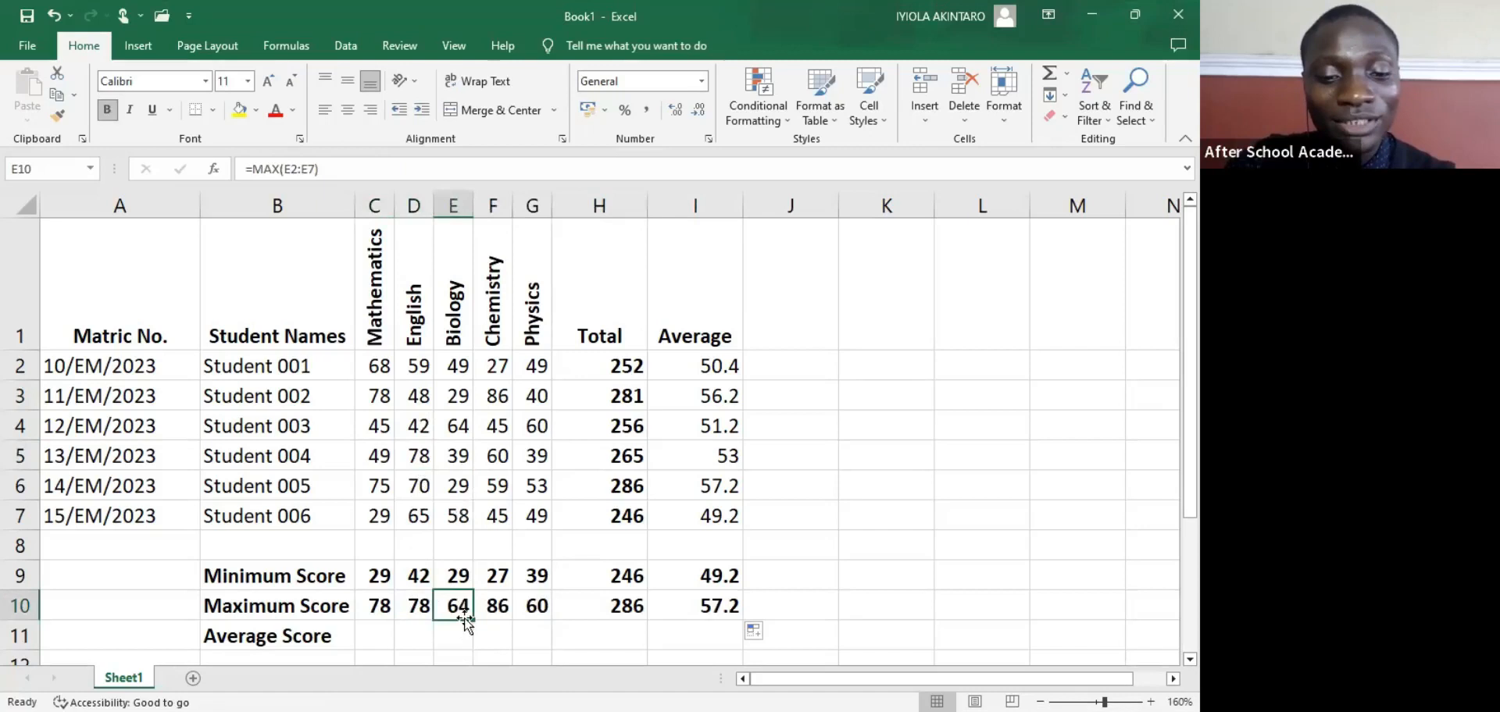
{"action": "left_click", "coordinate": [464, 434]}
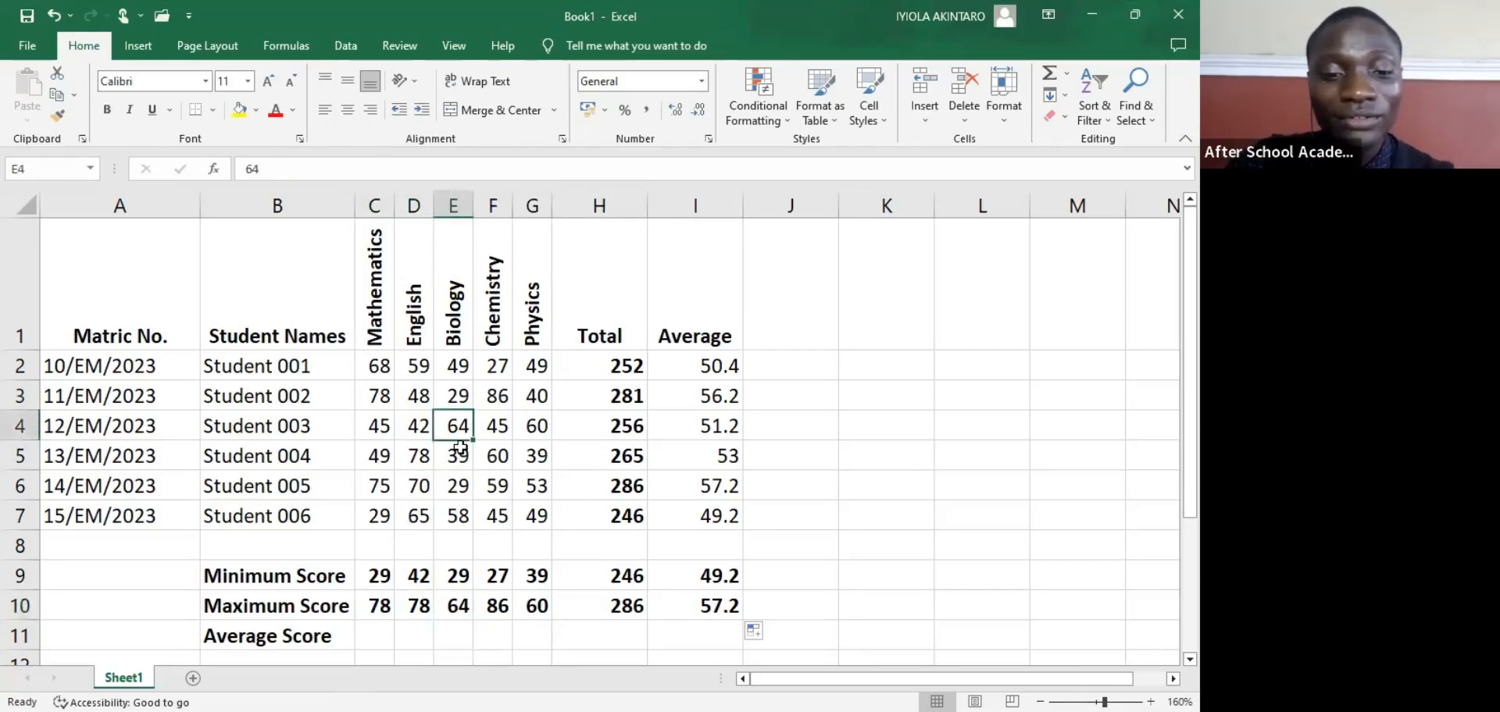
{"action": "left_click", "coordinate": [497, 605]}
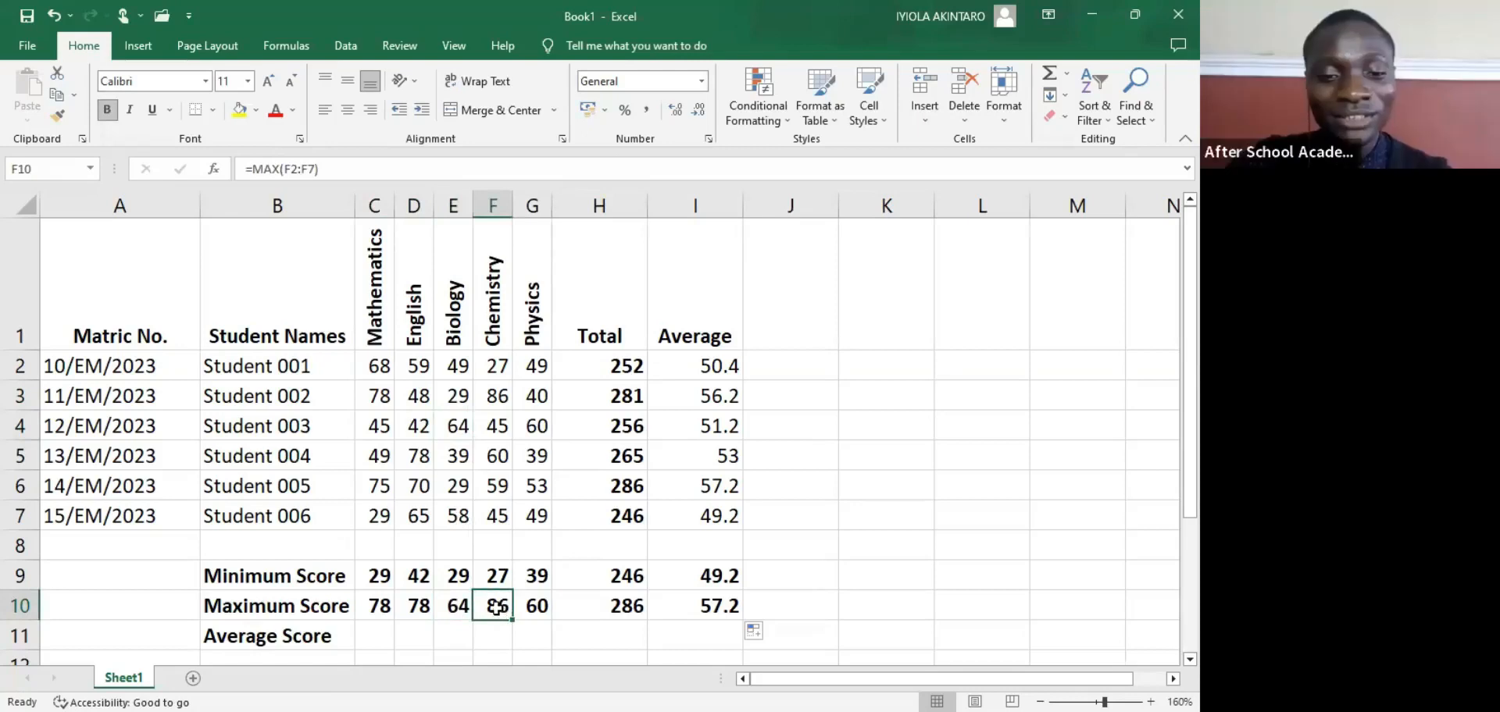
{"action": "left_click", "coordinate": [536, 607]}
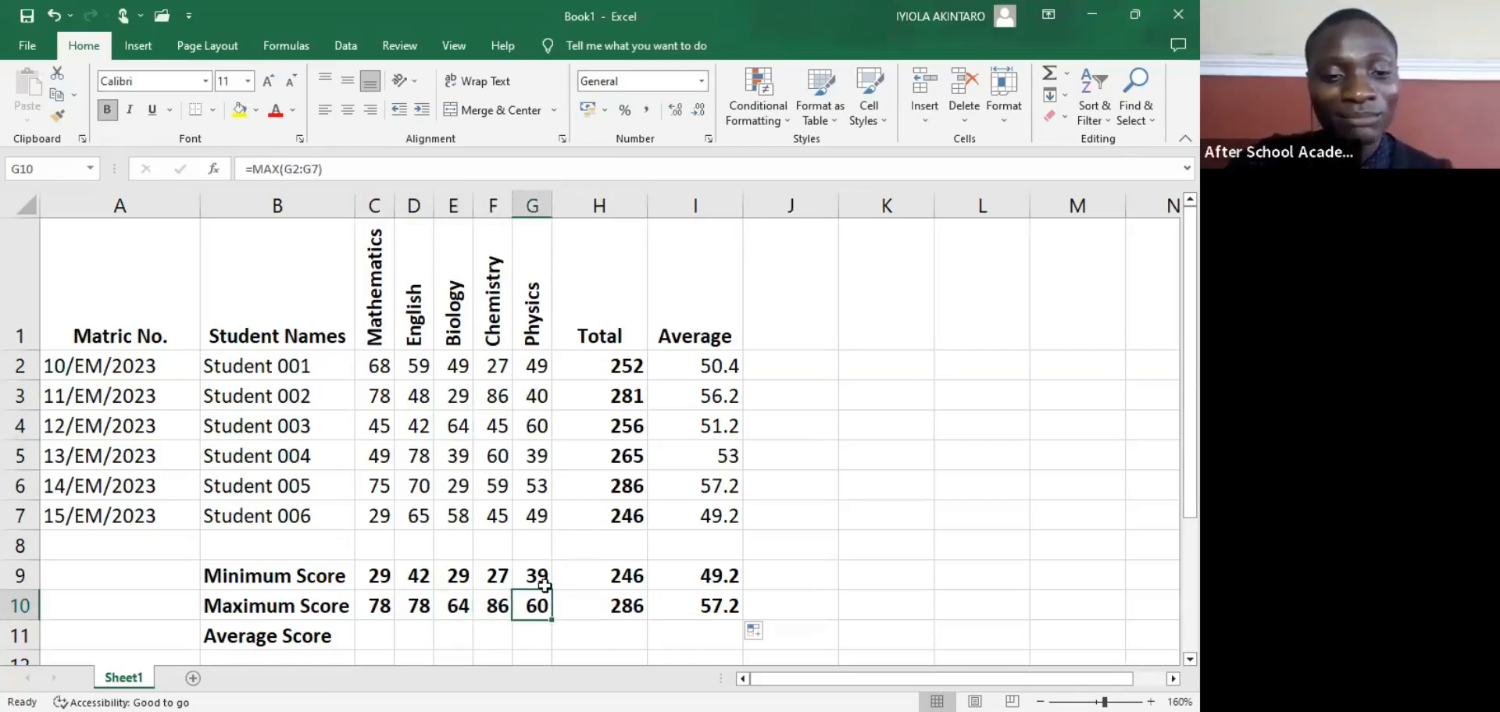
{"action": "left_click", "coordinate": [537, 427]}
{"action": "left_click", "coordinate": [631, 617]}
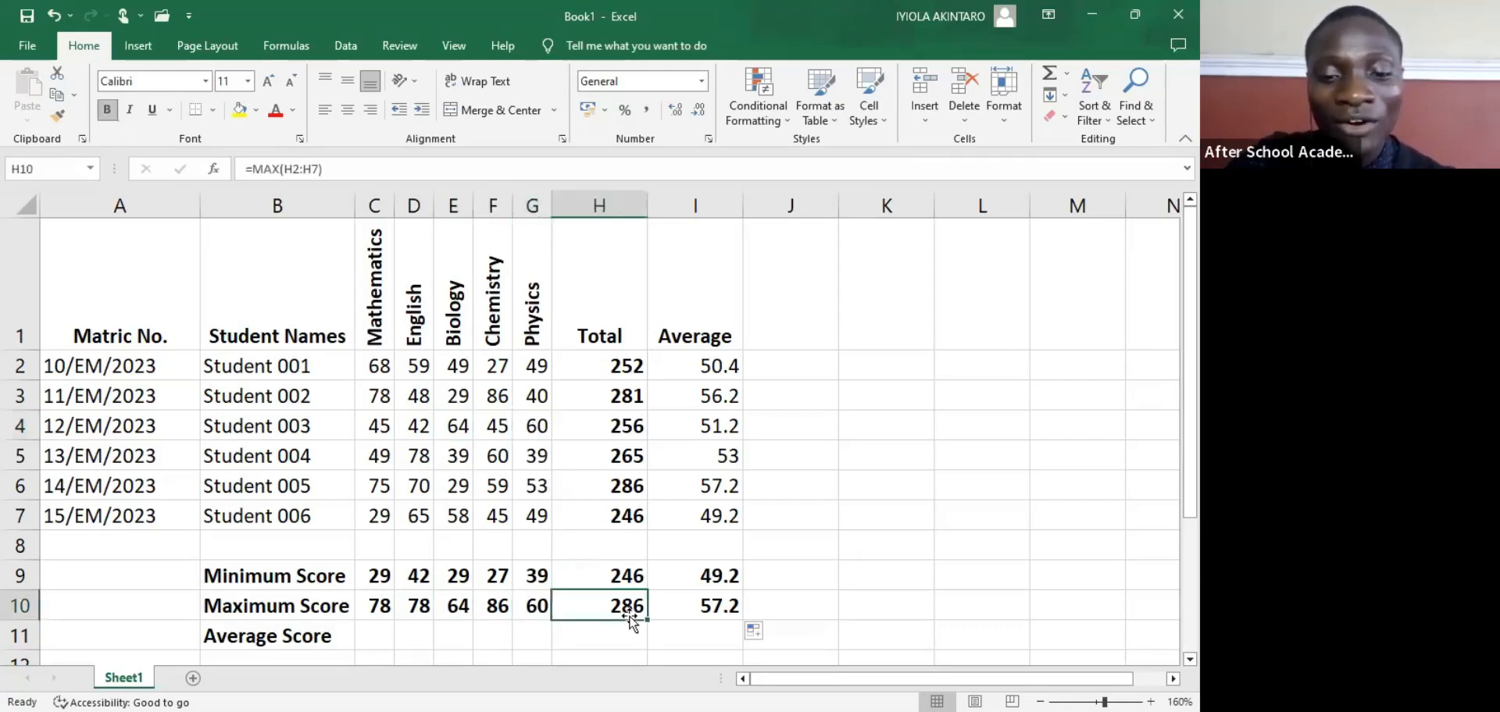
{"action": "left_click", "coordinate": [615, 485]}
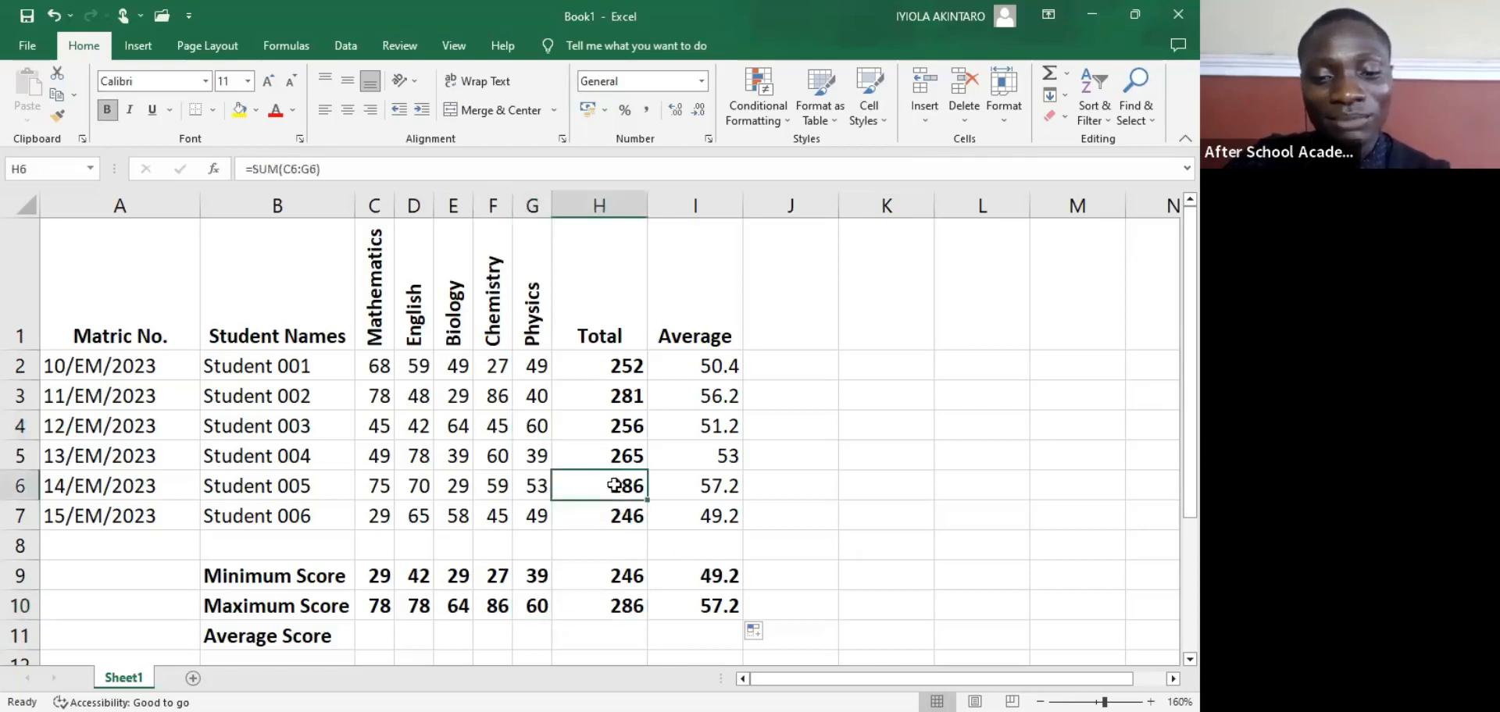
{"action": "left_click", "coordinate": [269, 497]}
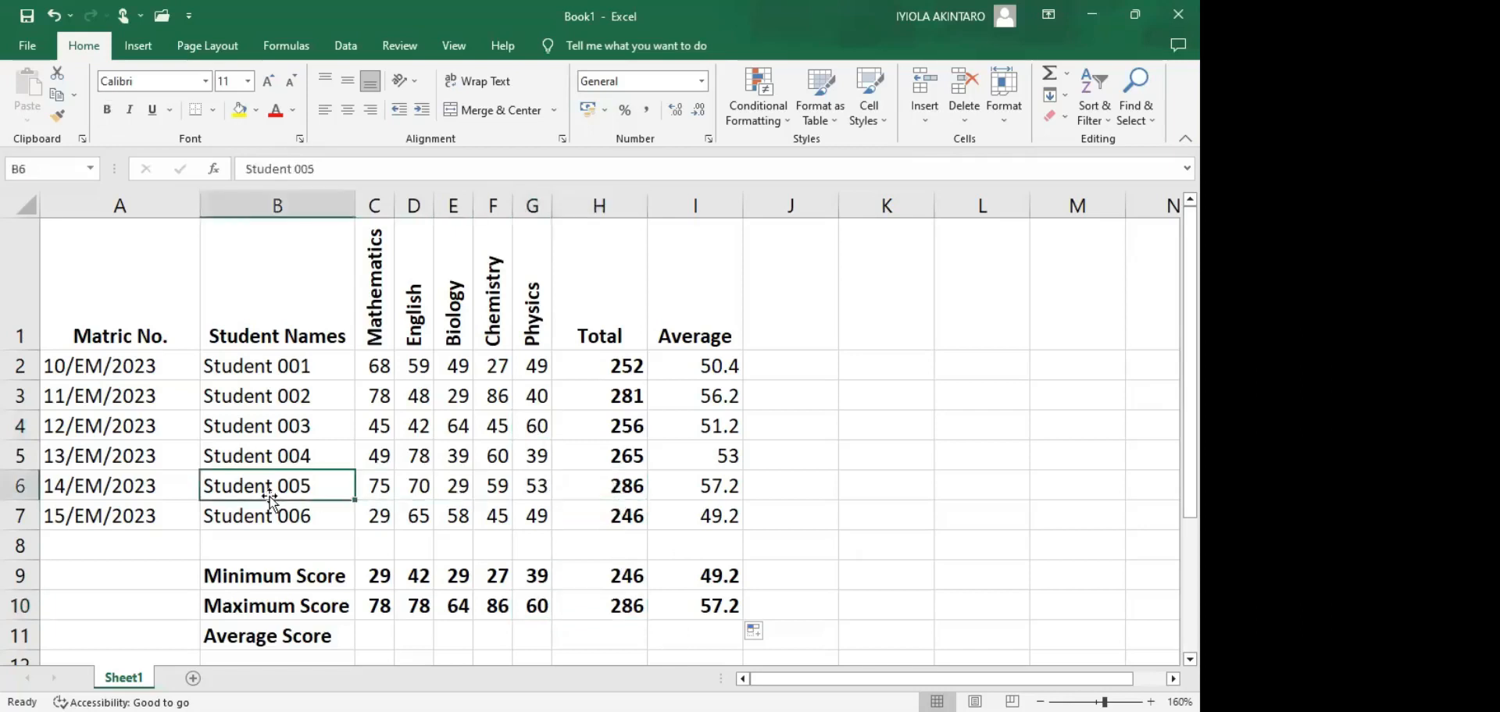
{"action": "left_click", "coordinate": [717, 605]}
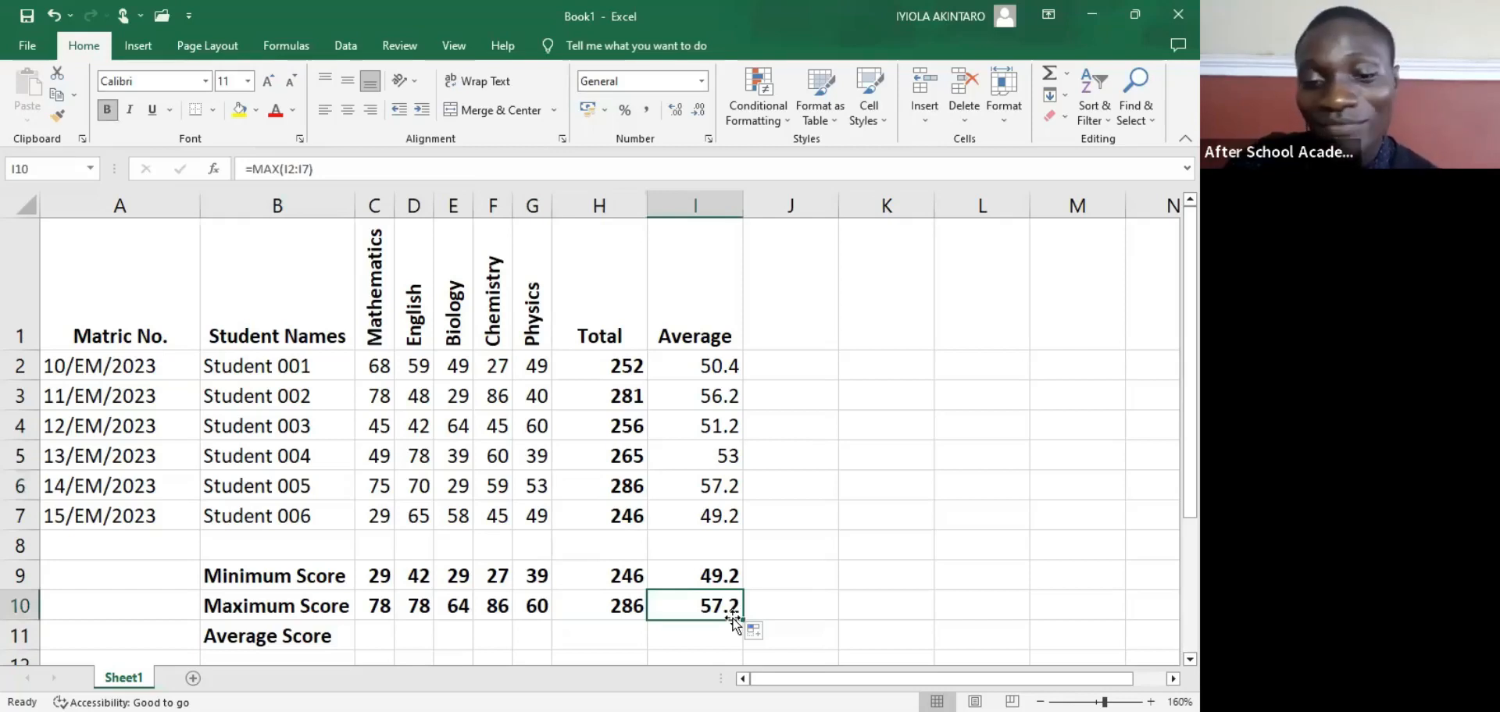
{"action": "left_click", "coordinate": [273, 477]}
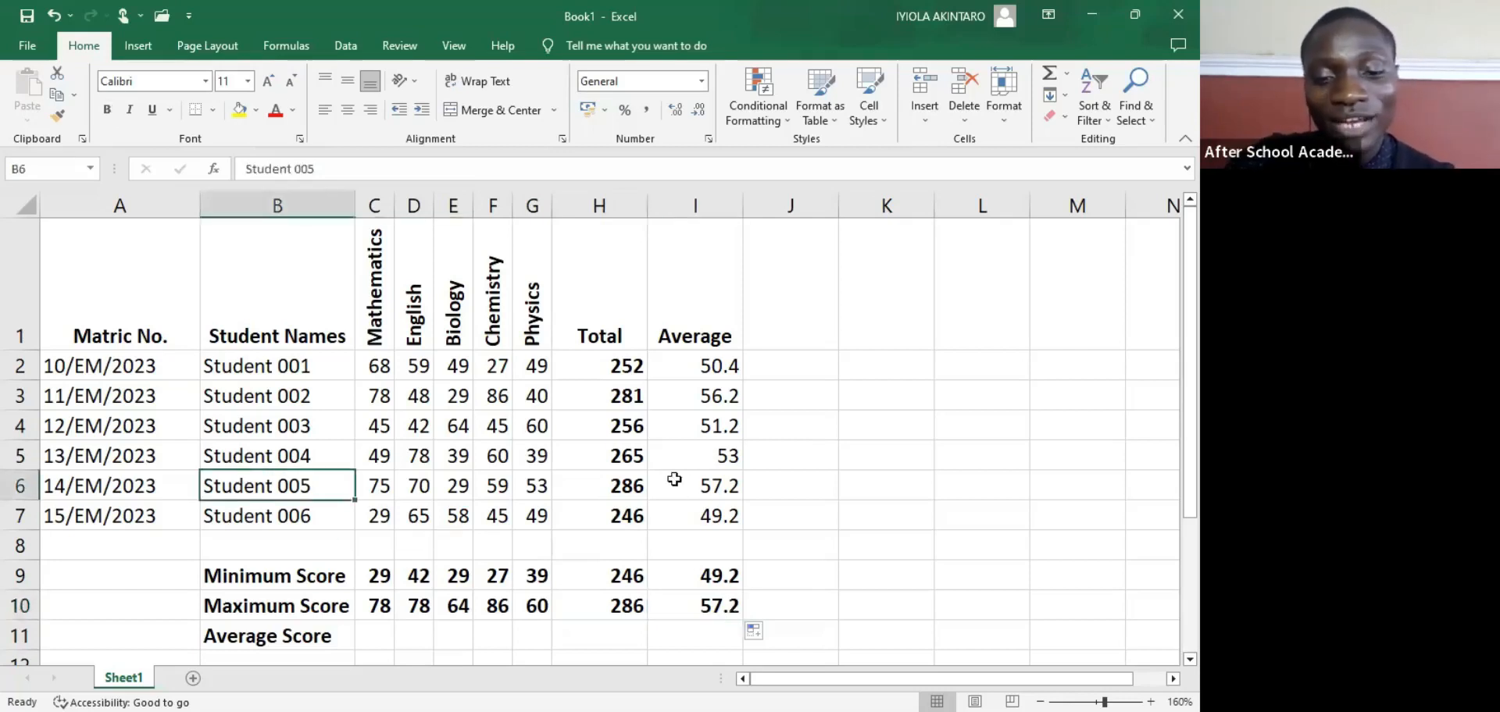
{"action": "left_click", "coordinate": [707, 486]}
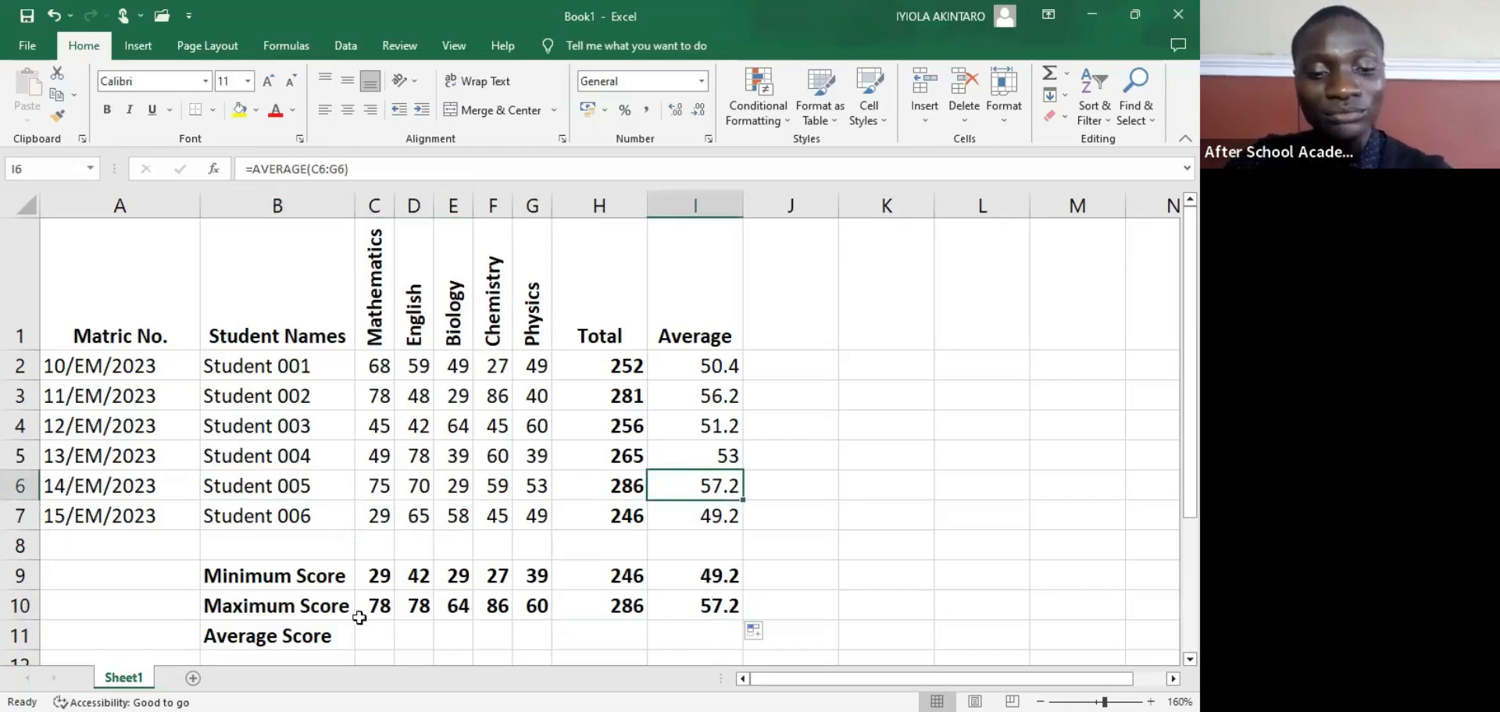
Step: Enter the formula =AVERAGE(C2:C7) in cell C11 as the Mathematics average score
{"action": "left_click", "coordinate": [378, 635]}
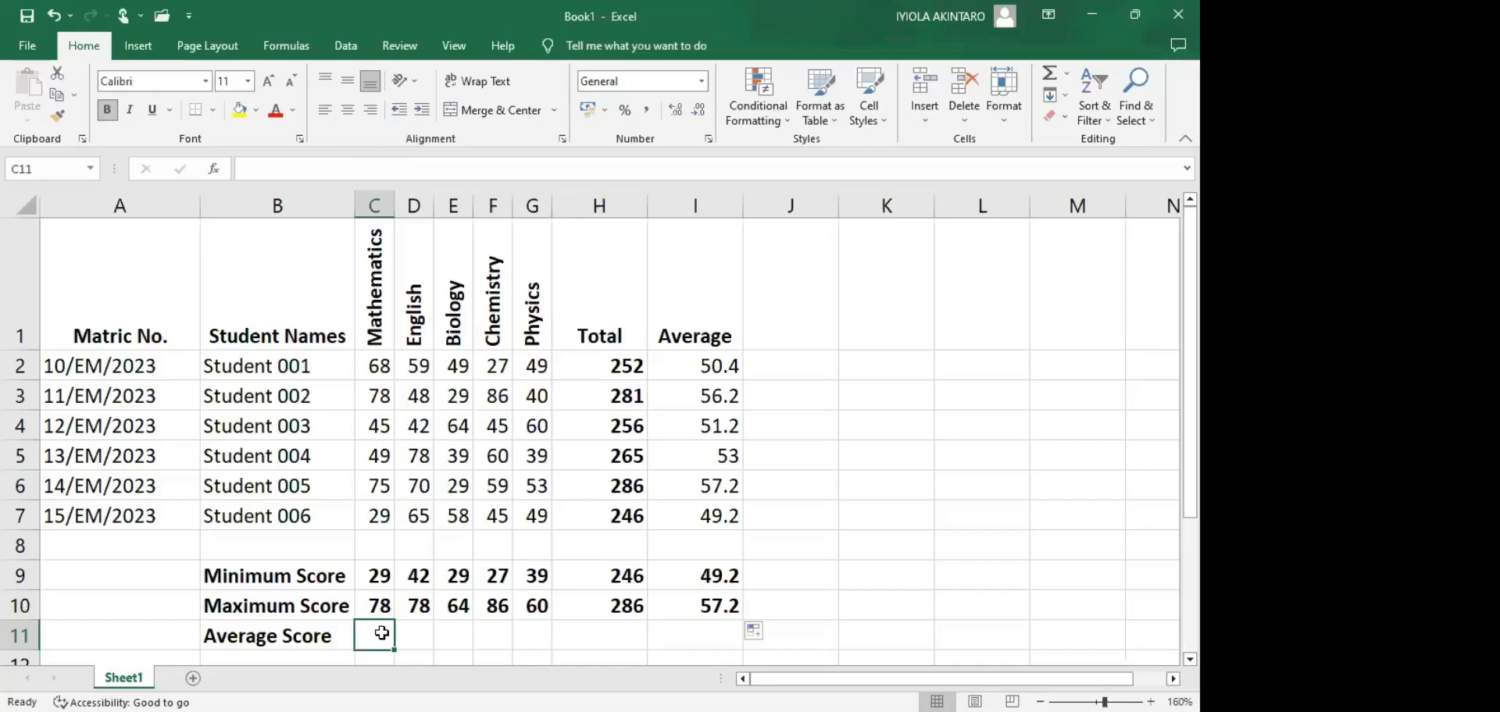
{"action": "type", "text": "="}
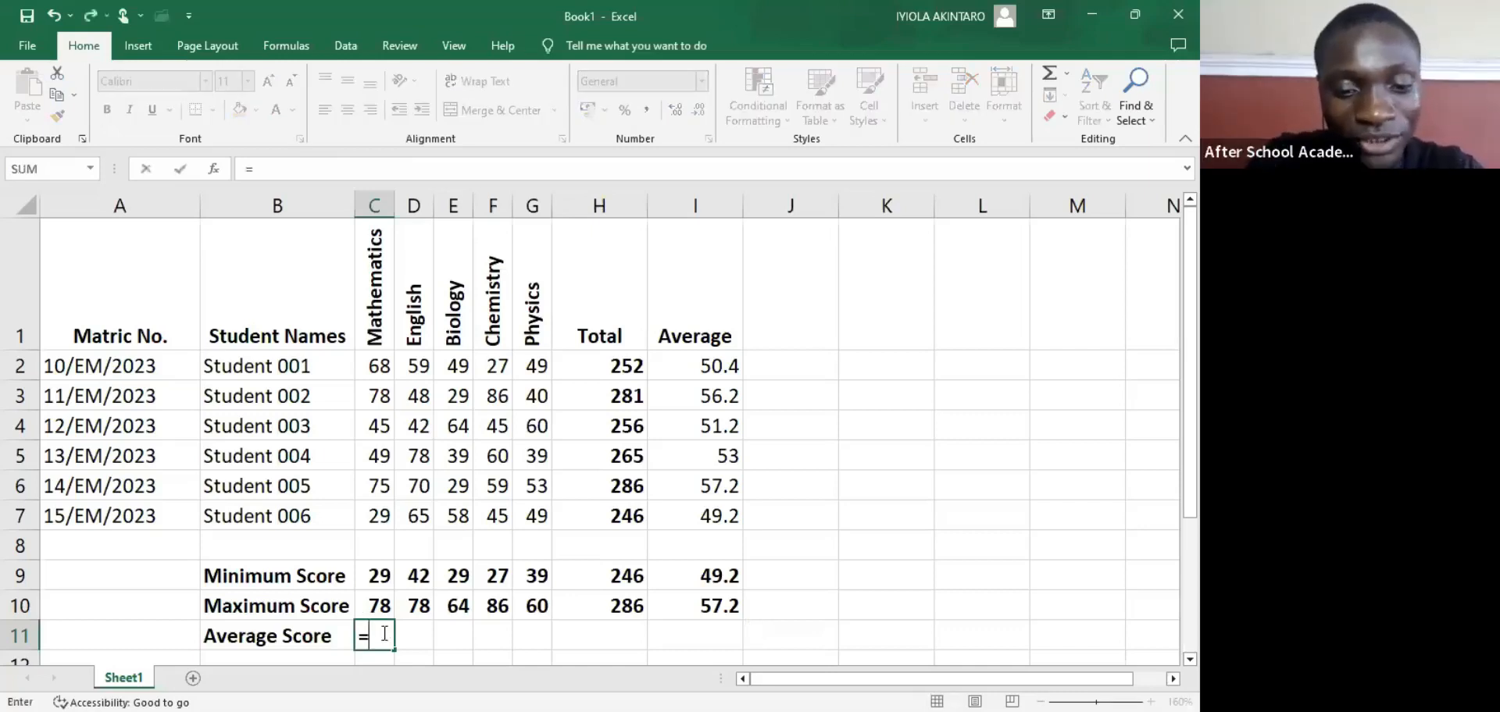
{"action": "type", "text": "aver"}
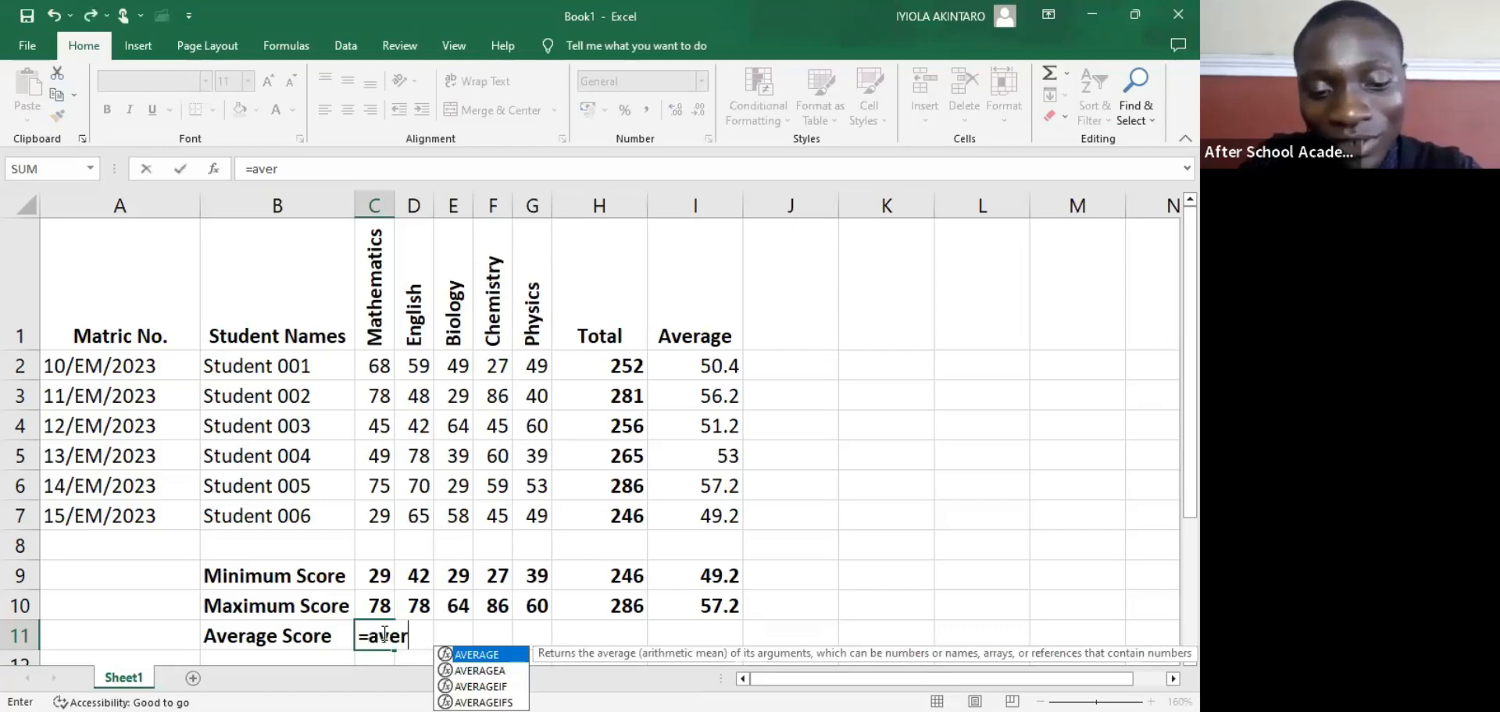
{"action": "key", "text": "Tab"}
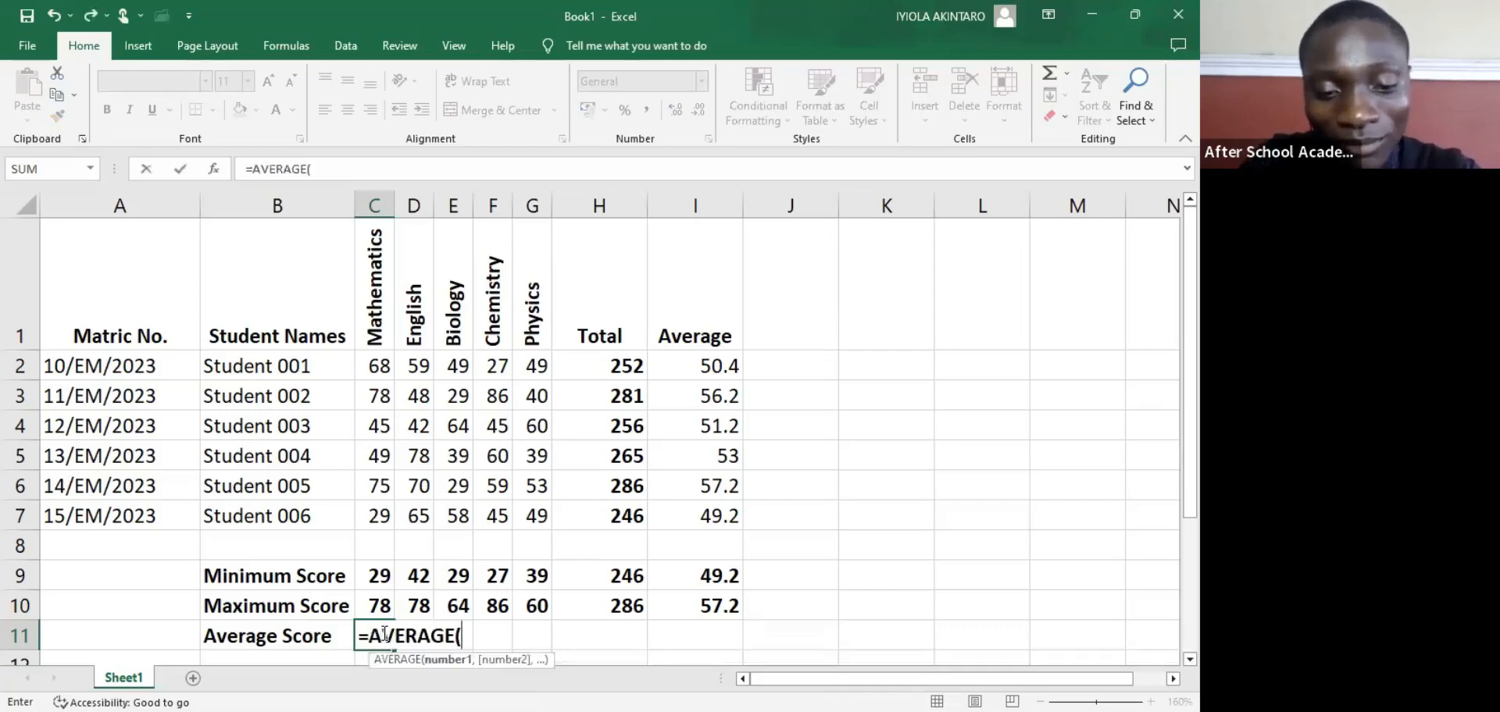
{"action": "type", "text": "c2:"}
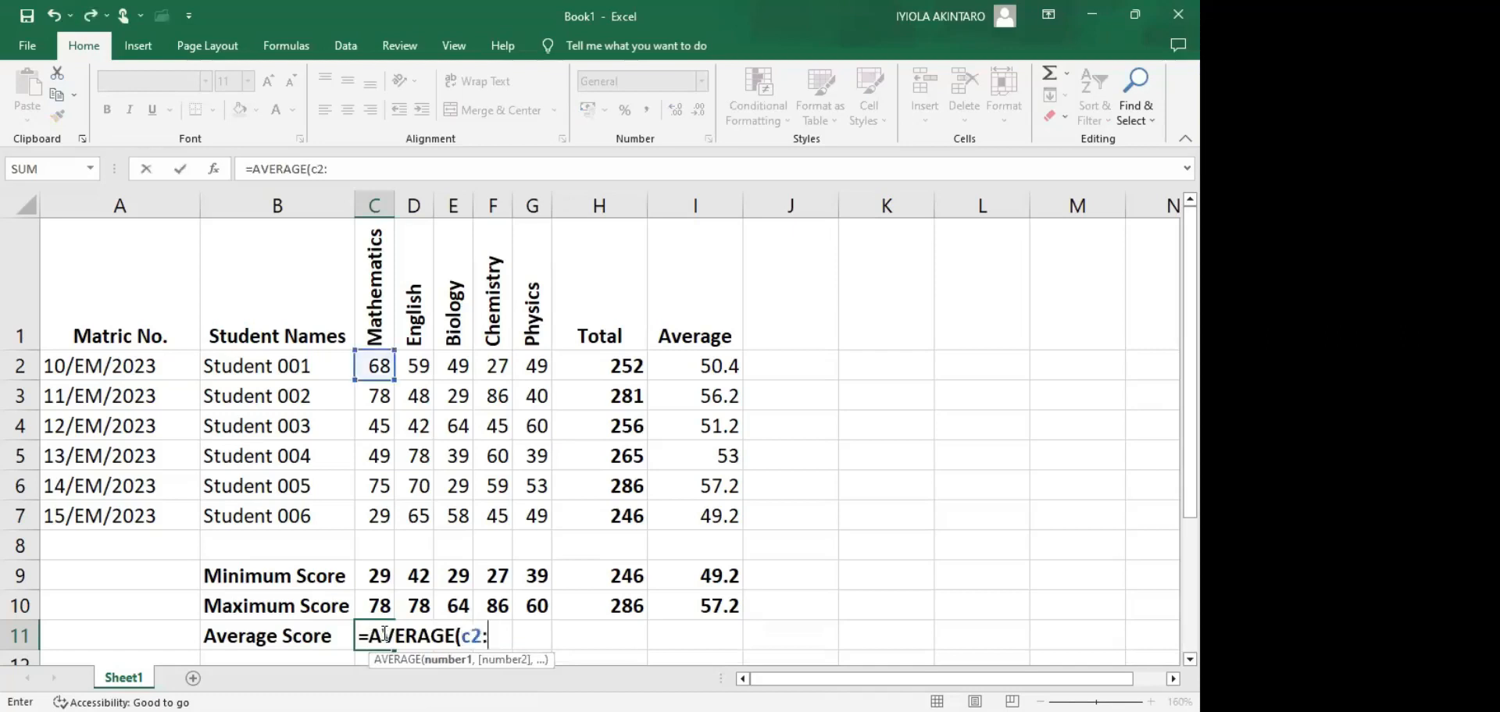
{"action": "type", "text": "c7)"}
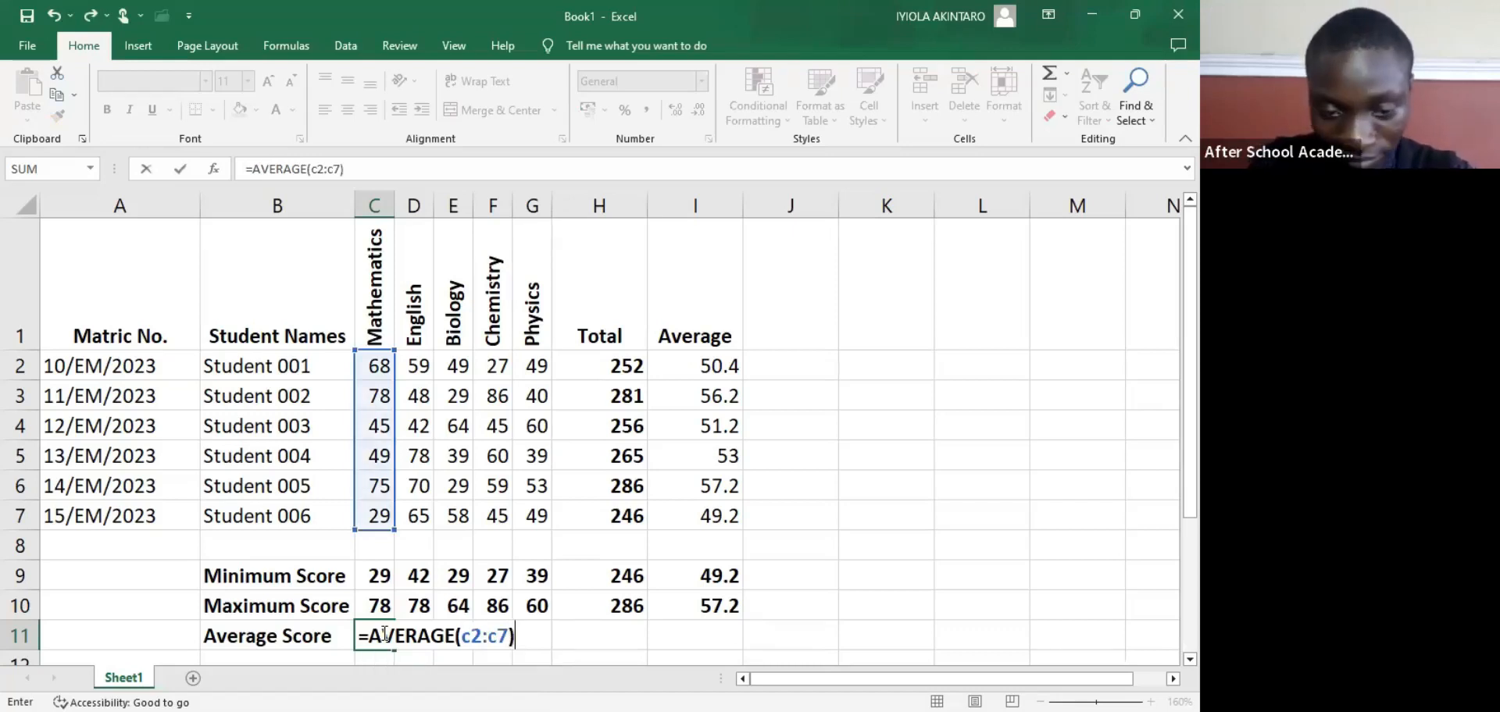
{"action": "key", "text": "Return"}
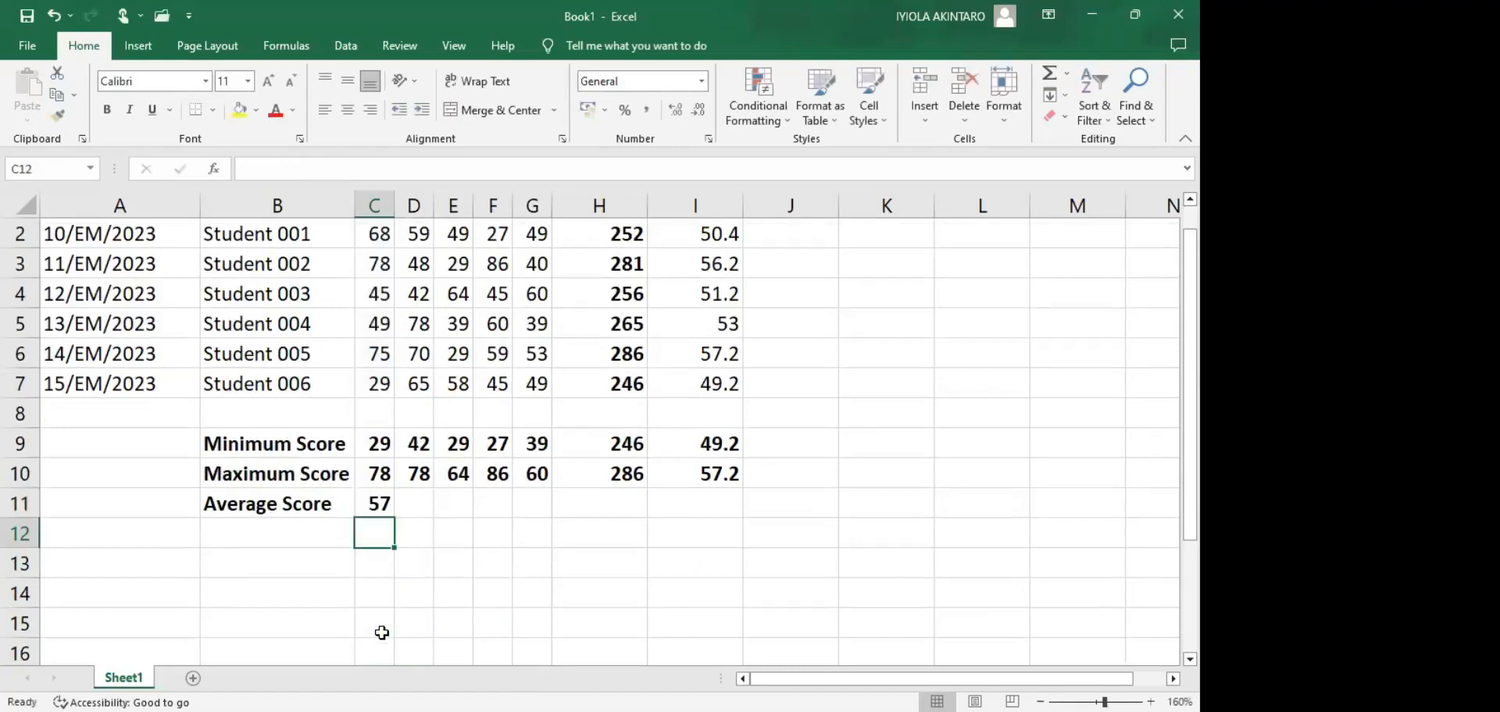
Step: Fill the average score formula from C11 across row 11 to the Average column, cell I11
{"action": "left_click", "coordinate": [373, 499]}
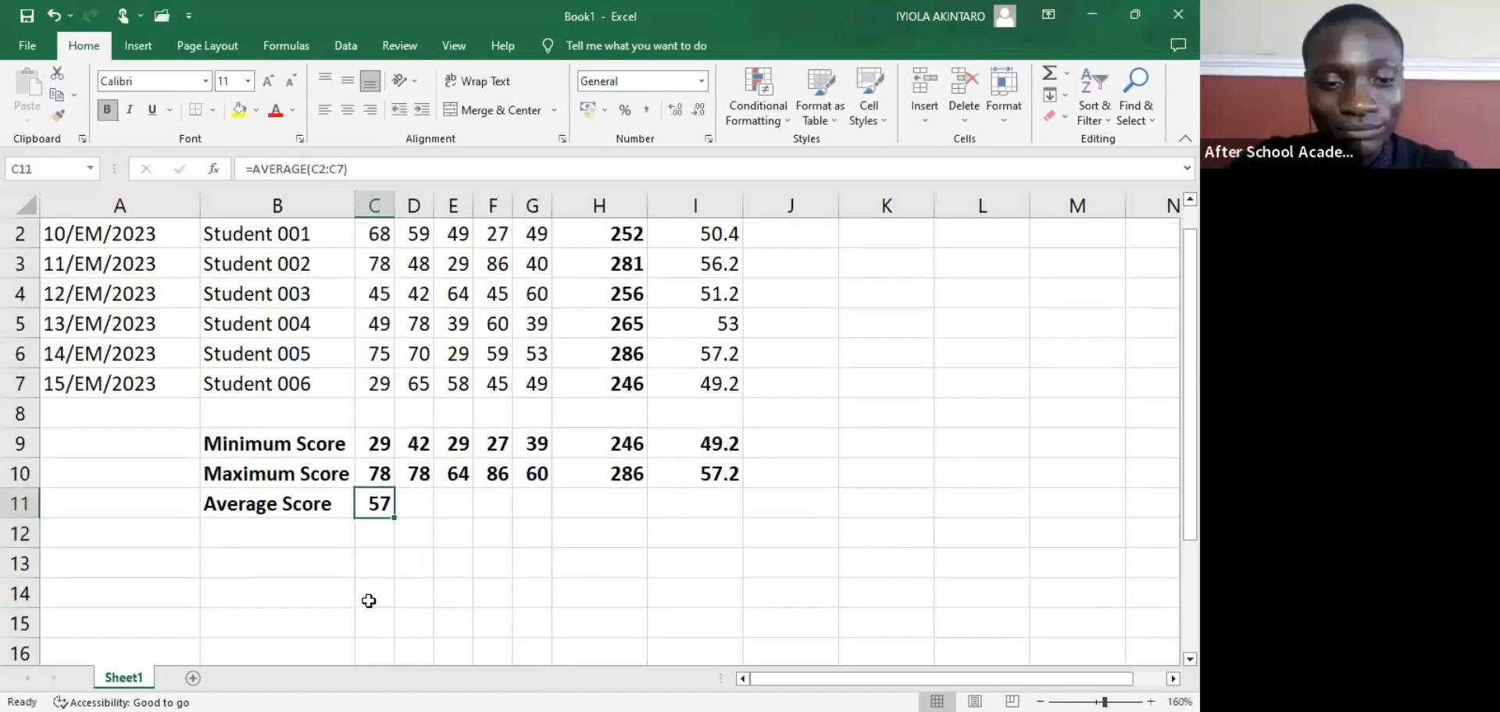
{"action": "left_click_drag", "start_coordinate": [395, 518], "coordinate": [680, 561]}
{"action": "left_click", "coordinate": [380, 501]}
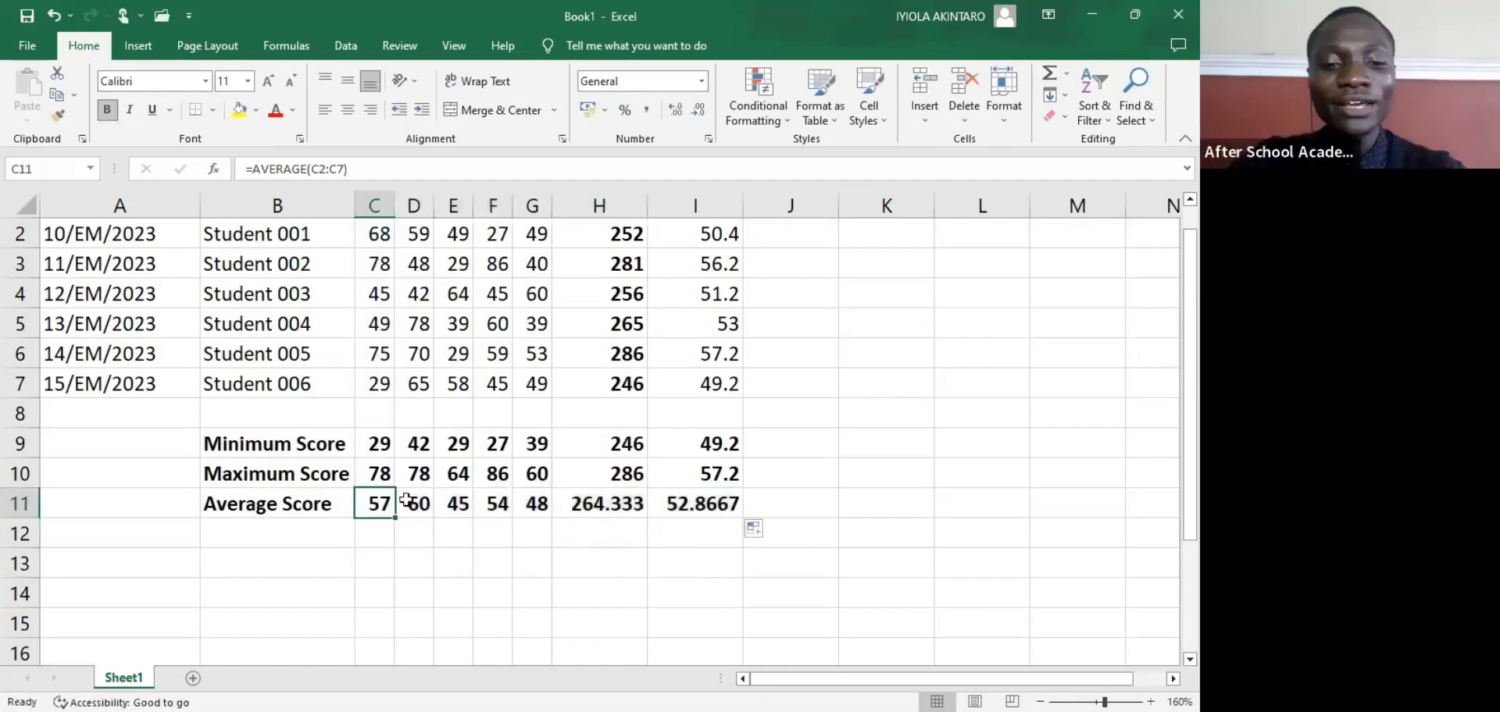
{"action": "scroll", "coordinate": [401, 546], "scroll_direction": "up", "scroll_amount": 1}
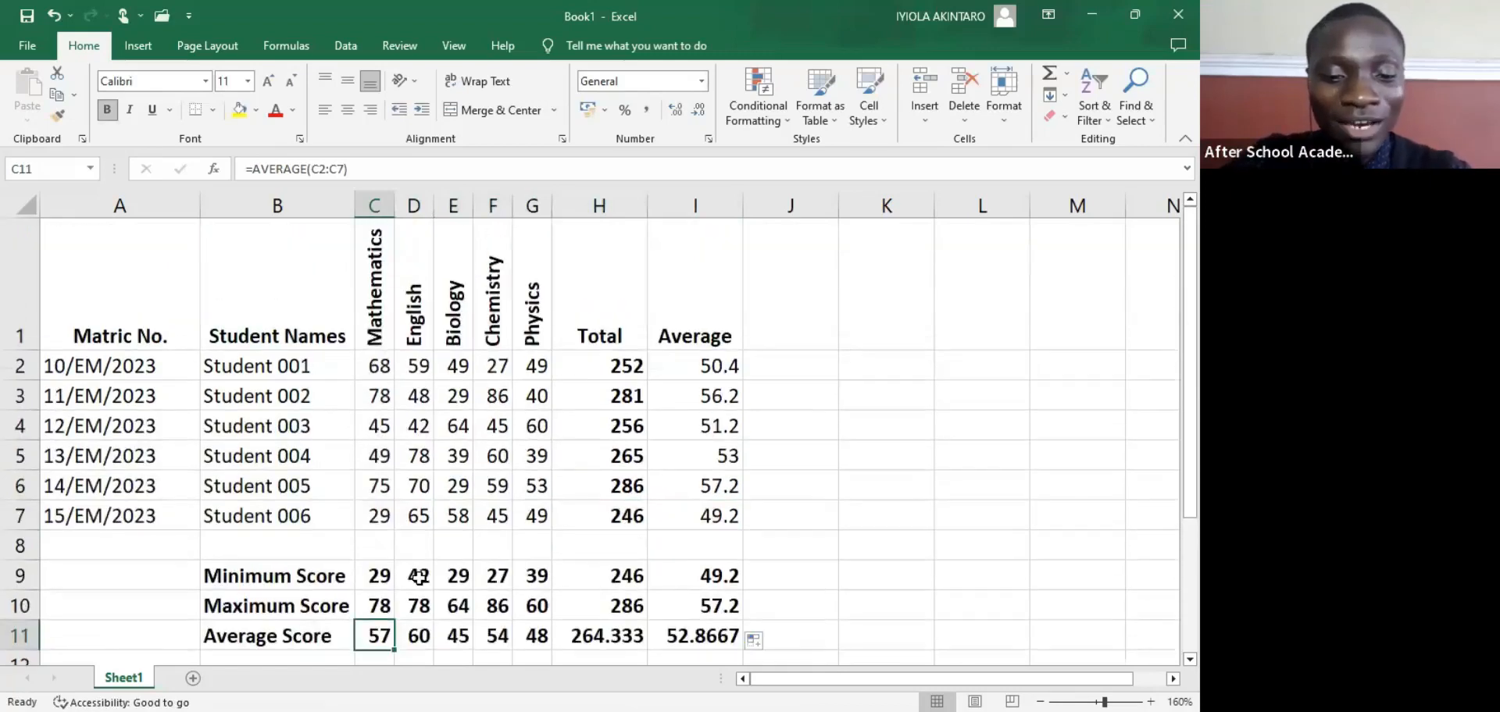
Step: Examine the average score formulas in row 11 for Biology, Physics, Chemistry, Mathematics and English
{"action": "left_click", "coordinate": [462, 639]}
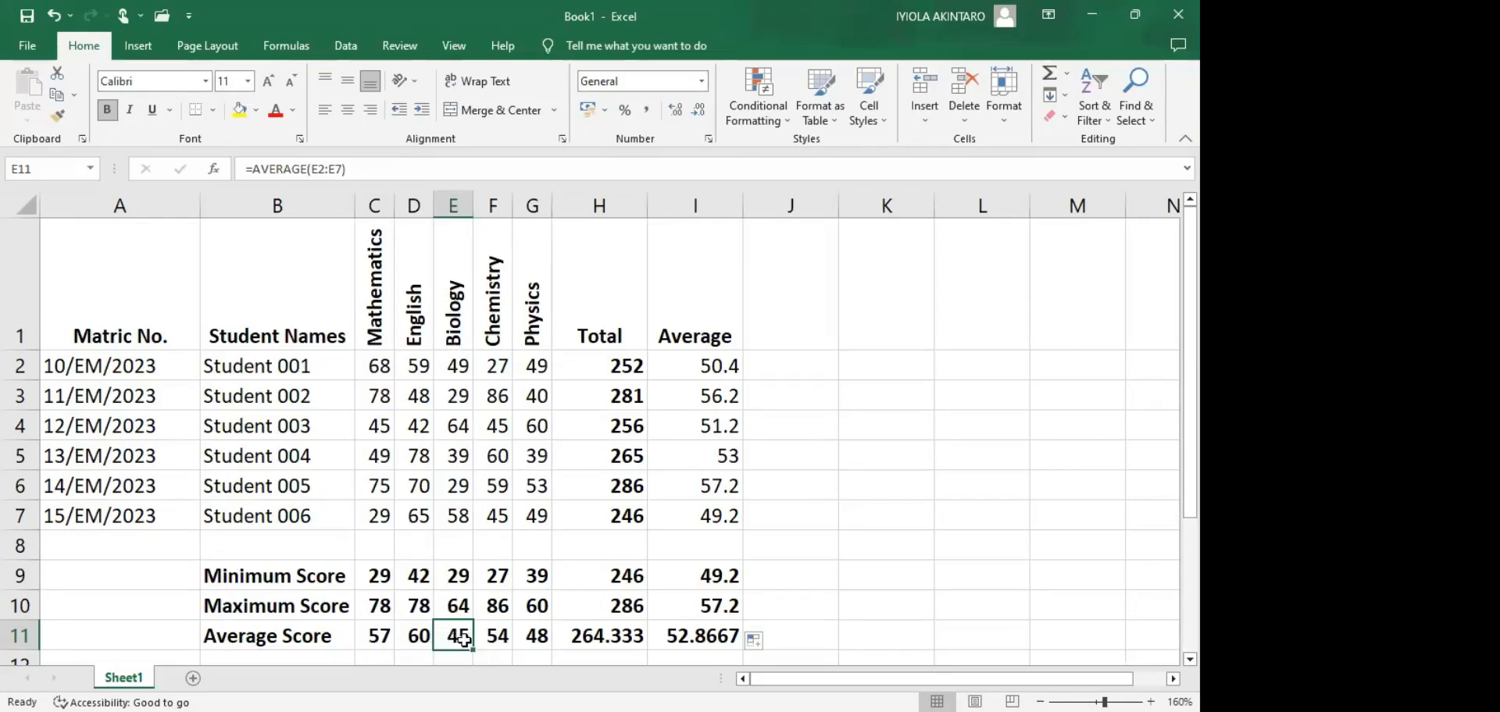
{"action": "left_click", "coordinate": [539, 634]}
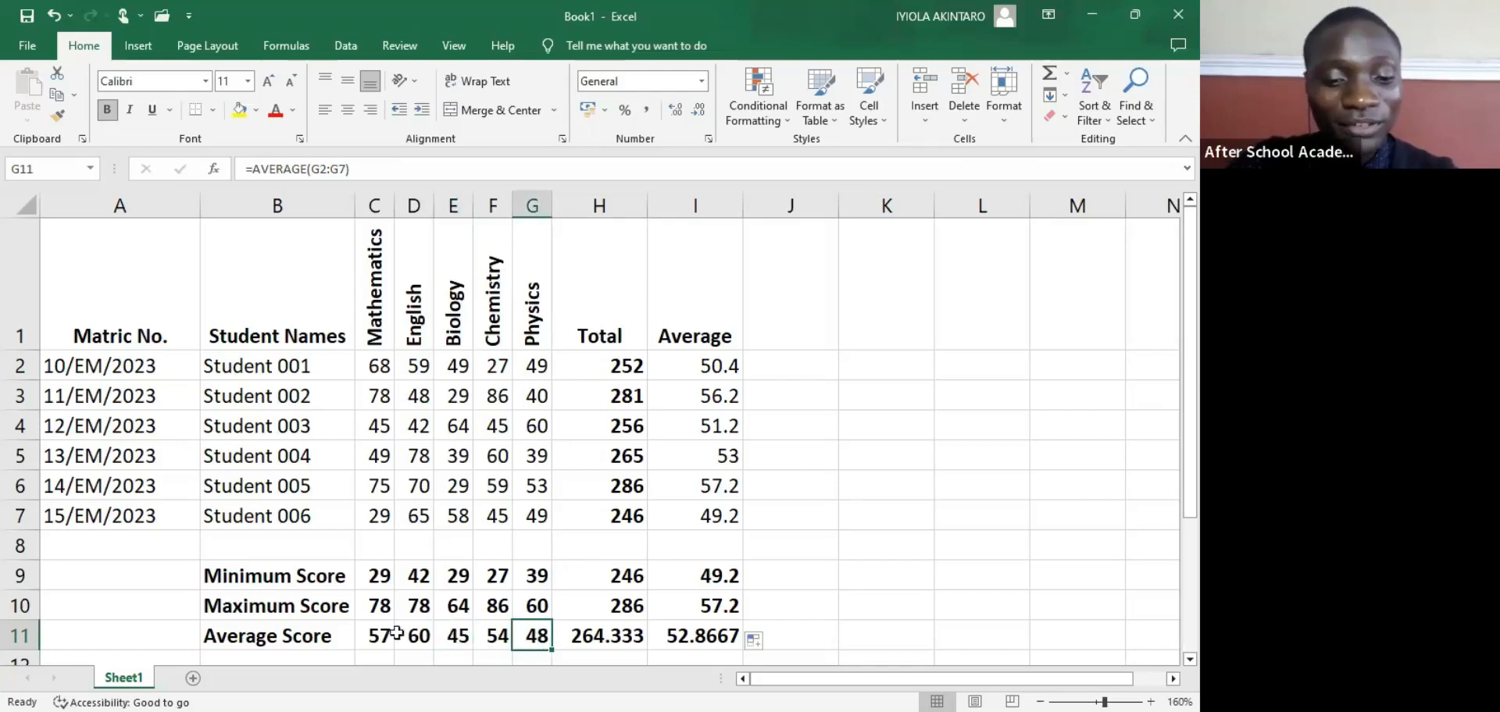
{"action": "left_click", "coordinate": [504, 635]}
{"action": "left_click", "coordinate": [378, 639]}
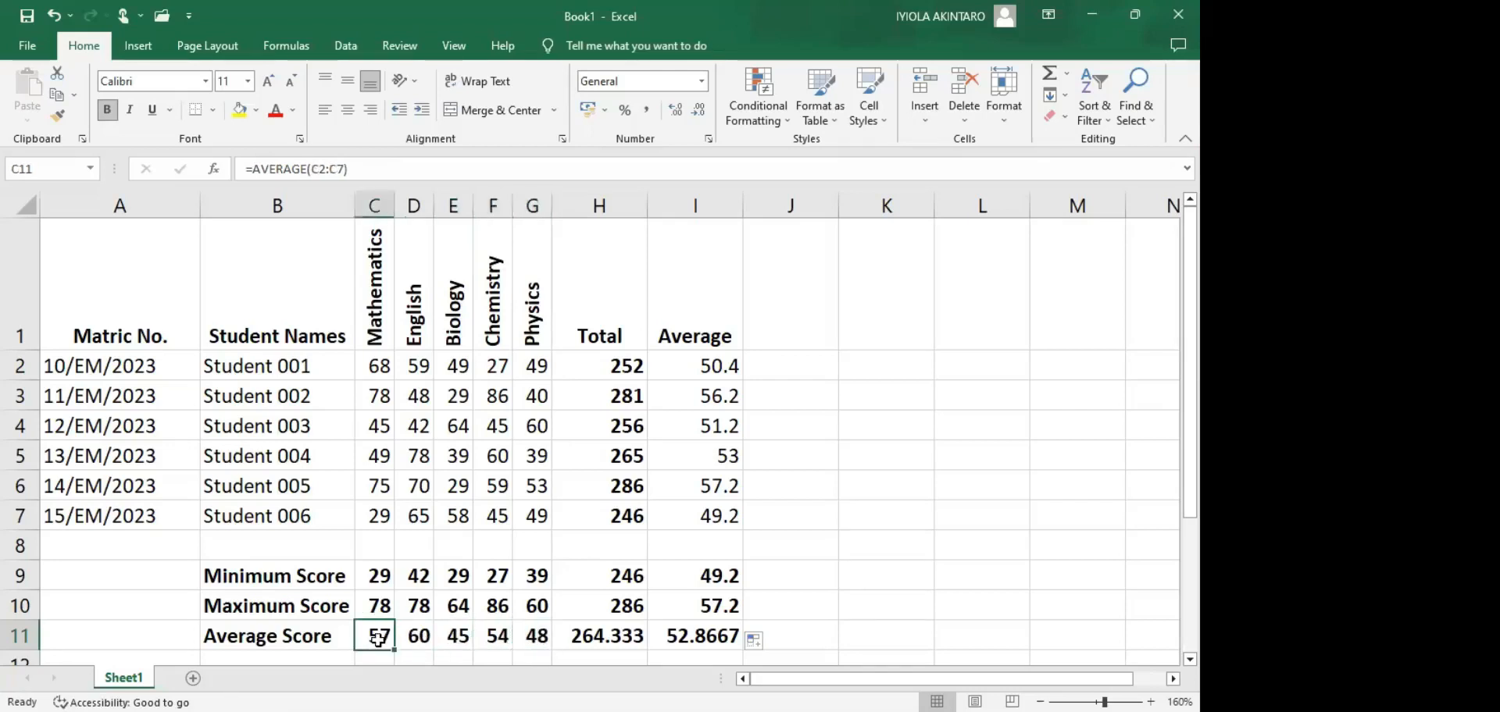
{"action": "left_click", "coordinate": [422, 639]}
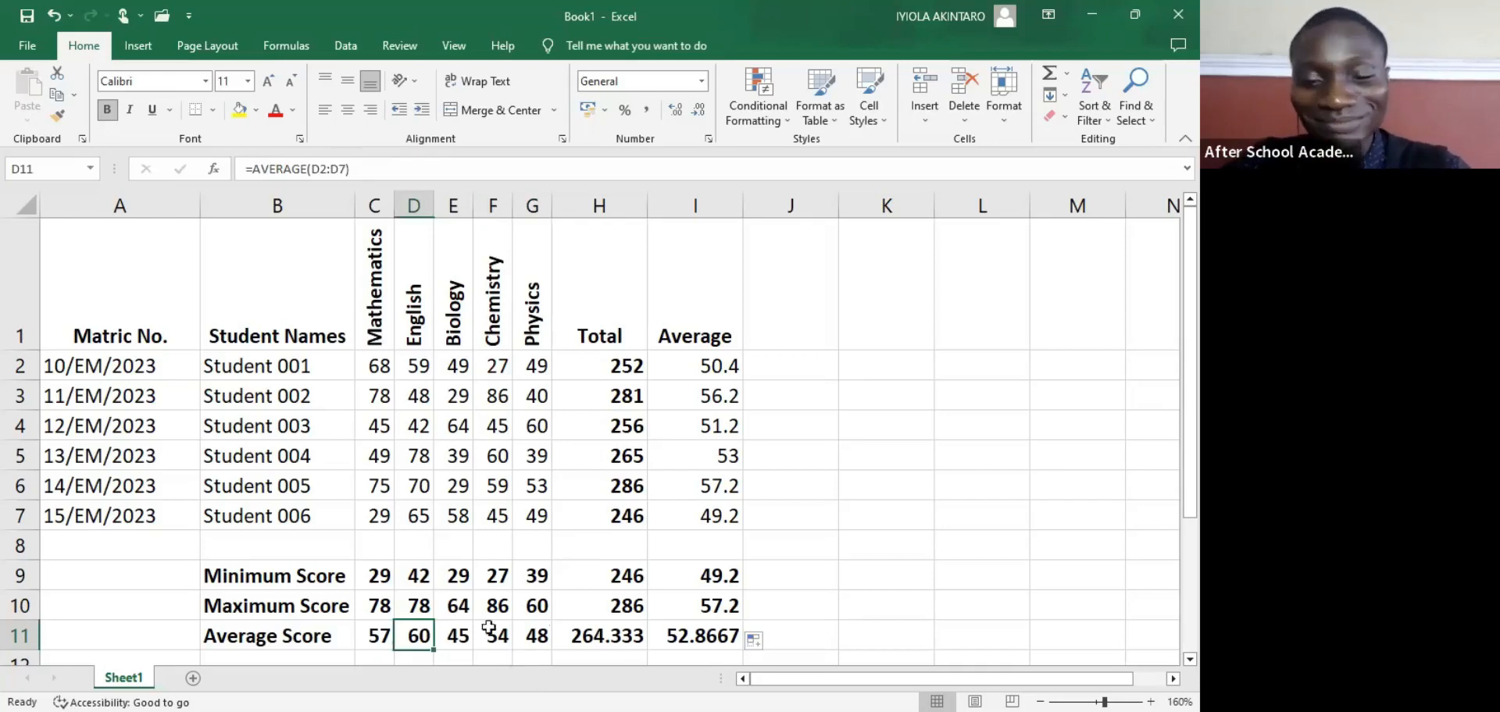
{"action": "scroll", "coordinate": [493, 567], "scroll_direction": "down", "scroll_amount": 2}
{"action": "scroll", "coordinate": [493, 568], "scroll_direction": "up", "scroll_amount": 2}
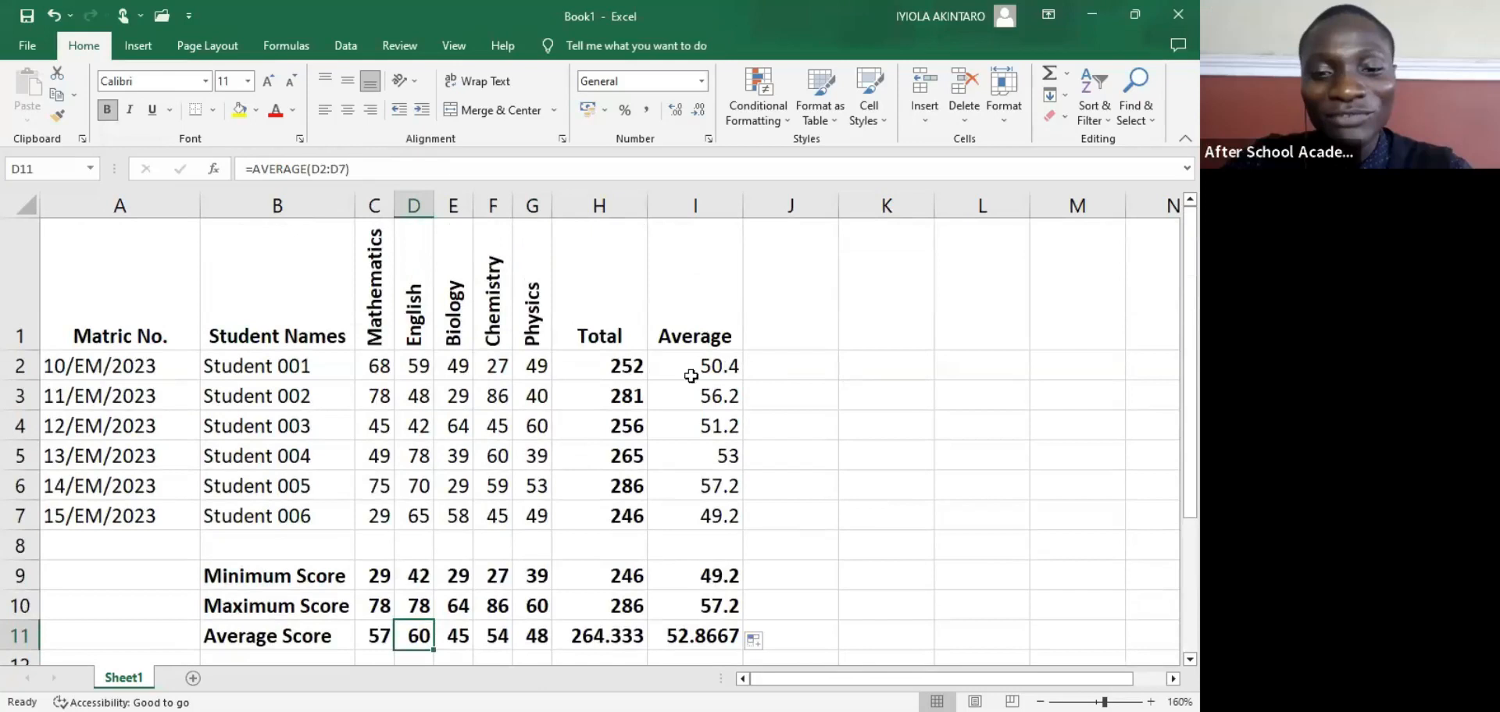
Step: Examine the students' totals in column H and averages in column I row by row, comparing the formulas behind them
{"action": "left_click", "coordinate": [686, 346]}
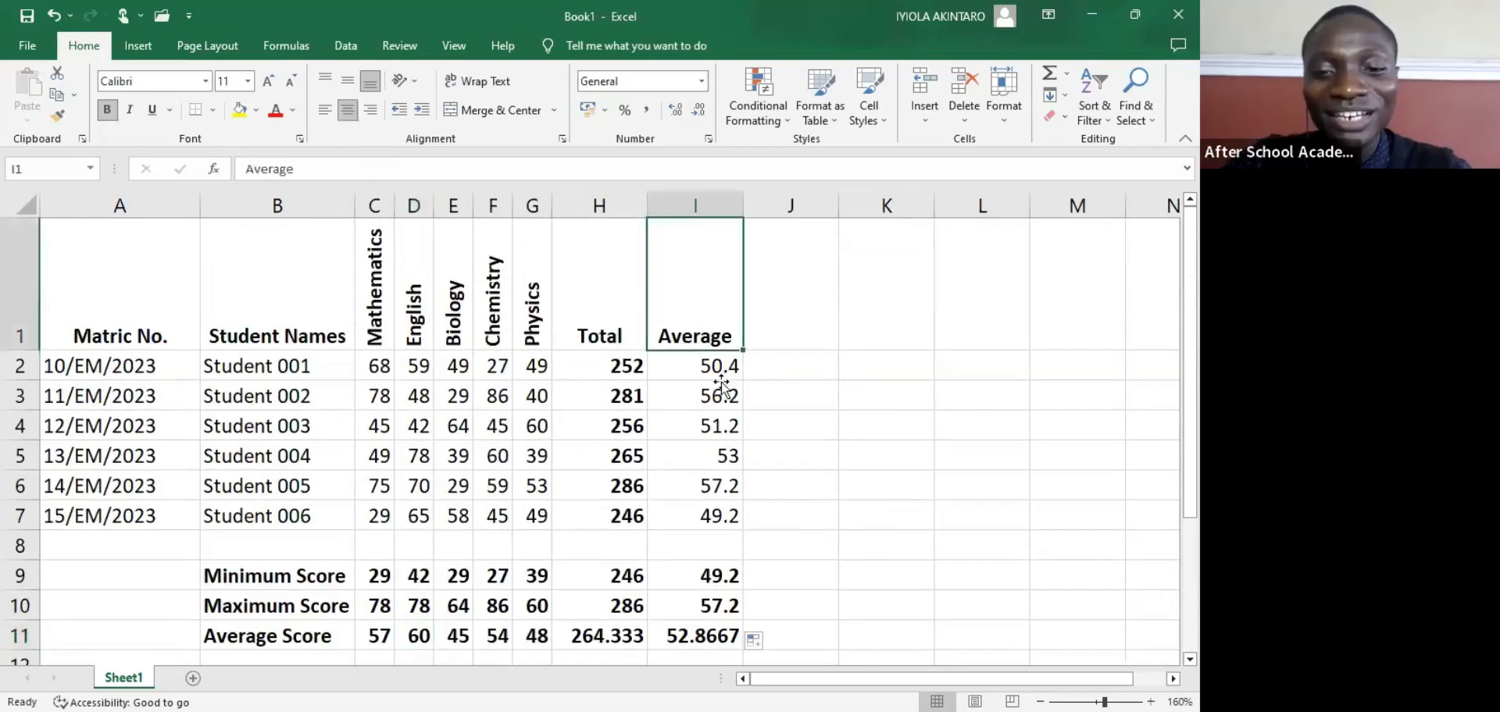
{"action": "left_click", "coordinate": [720, 384]}
{"action": "left_click", "coordinate": [693, 369]}
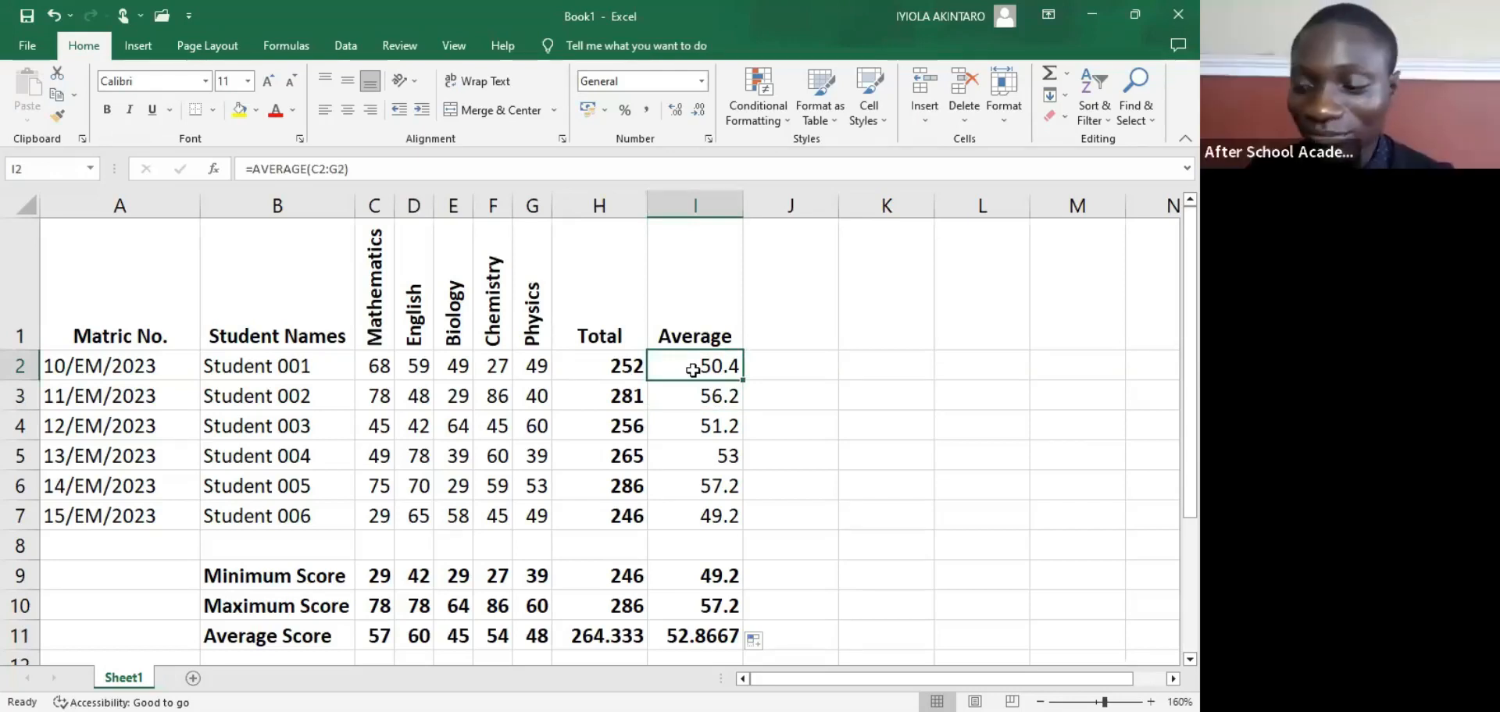
{"action": "left_click", "coordinate": [621, 366]}
{"action": "left_click", "coordinate": [621, 396]}
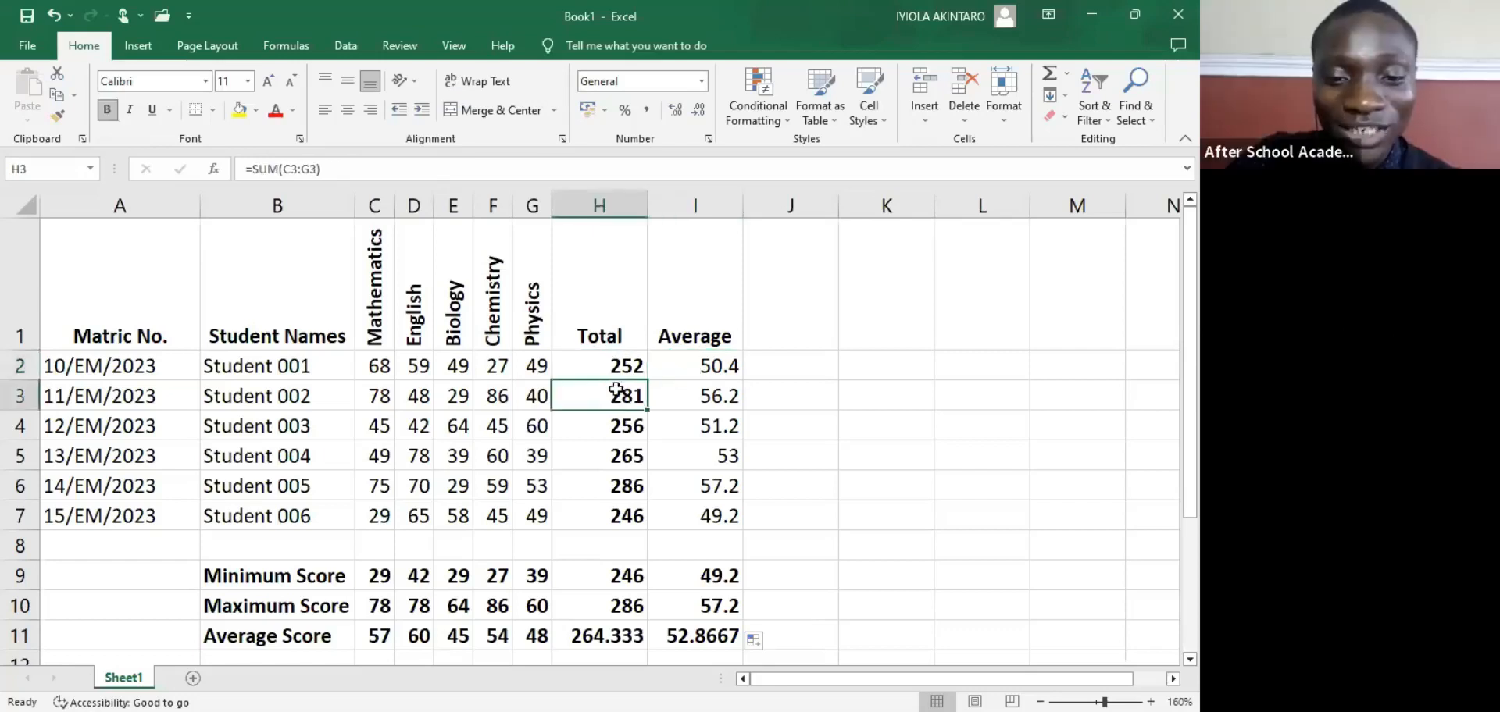
{"action": "left_click", "coordinate": [615, 425]}
{"action": "left_click", "coordinate": [621, 456]}
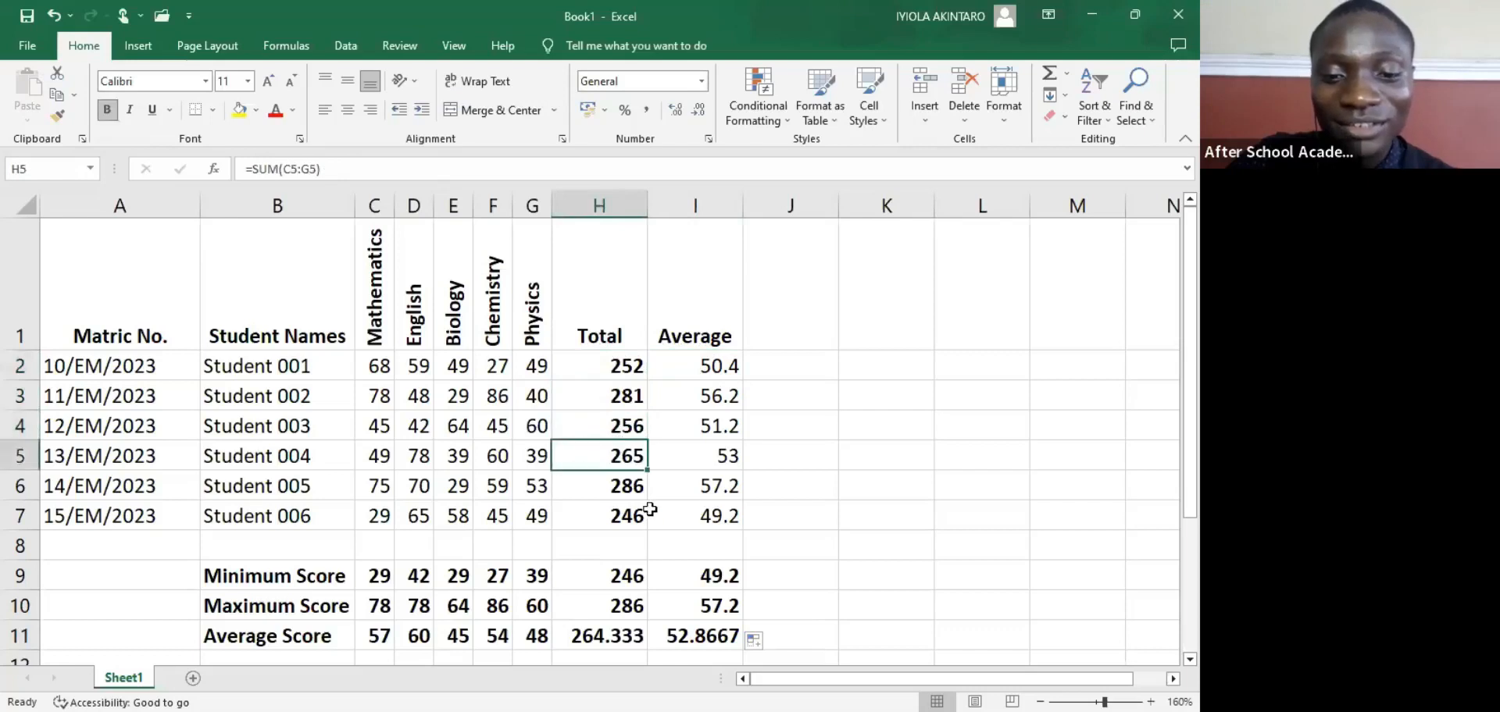
{"action": "left_click", "coordinate": [720, 525]}
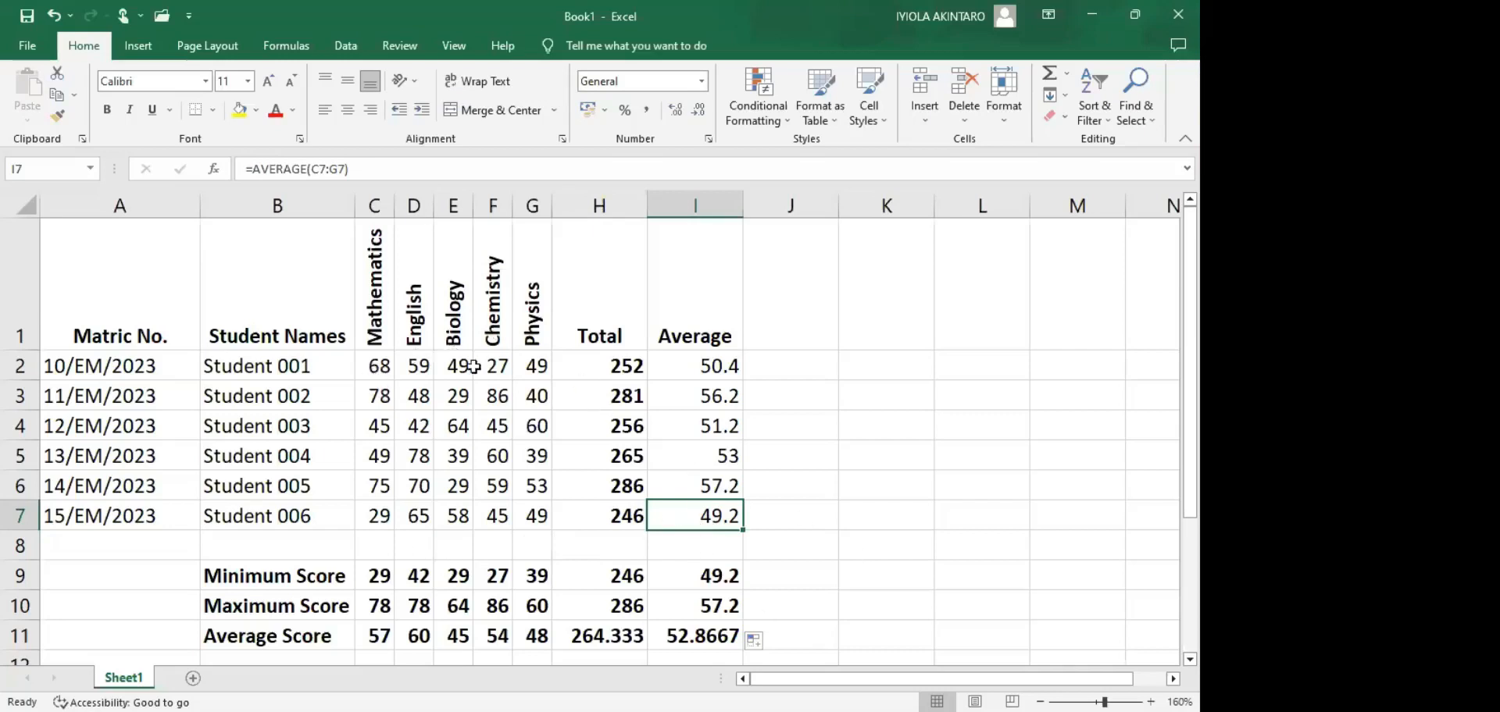
{"action": "left_click", "coordinate": [726, 364]}
{"action": "left_click", "coordinate": [703, 394]}
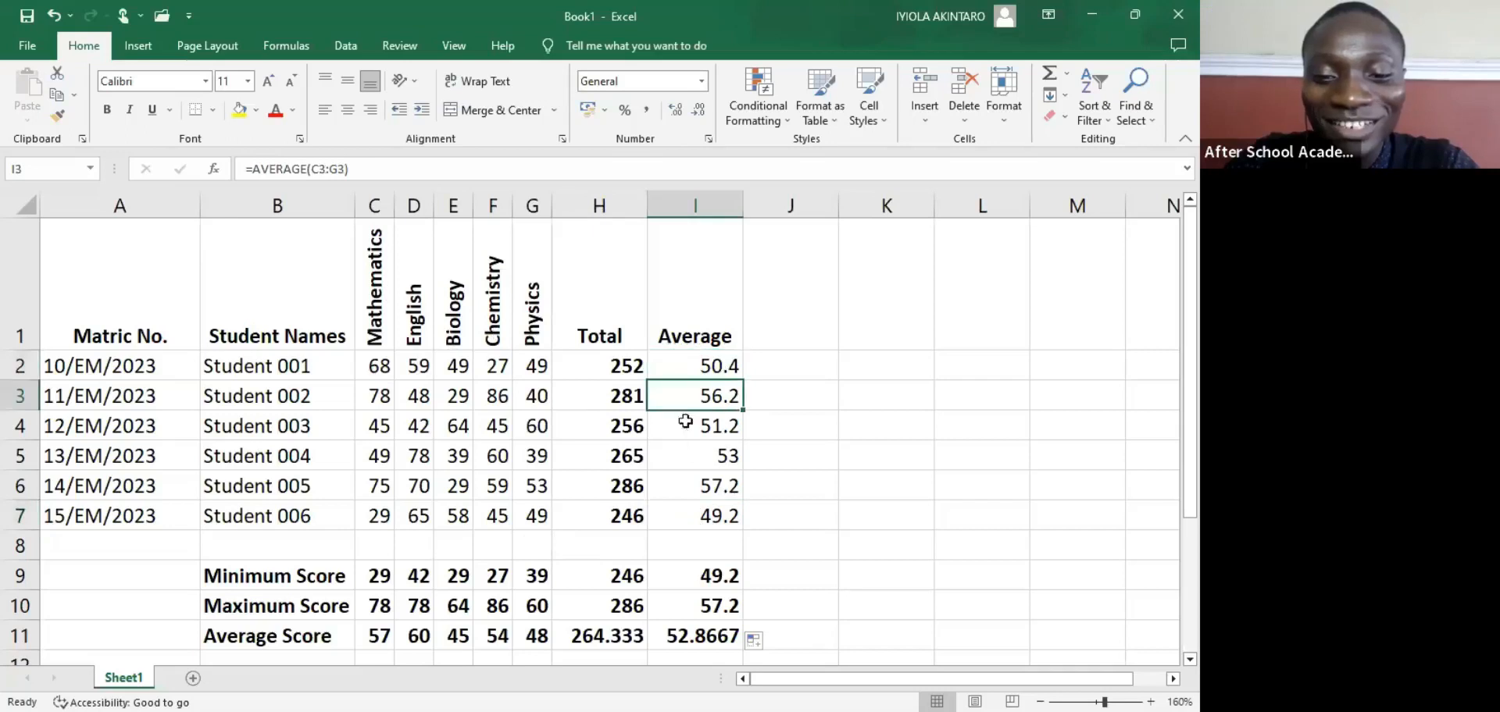
{"action": "left_click", "coordinate": [688, 425]}
{"action": "left_click", "coordinate": [704, 473]}
{"action": "left_click", "coordinate": [703, 457]}
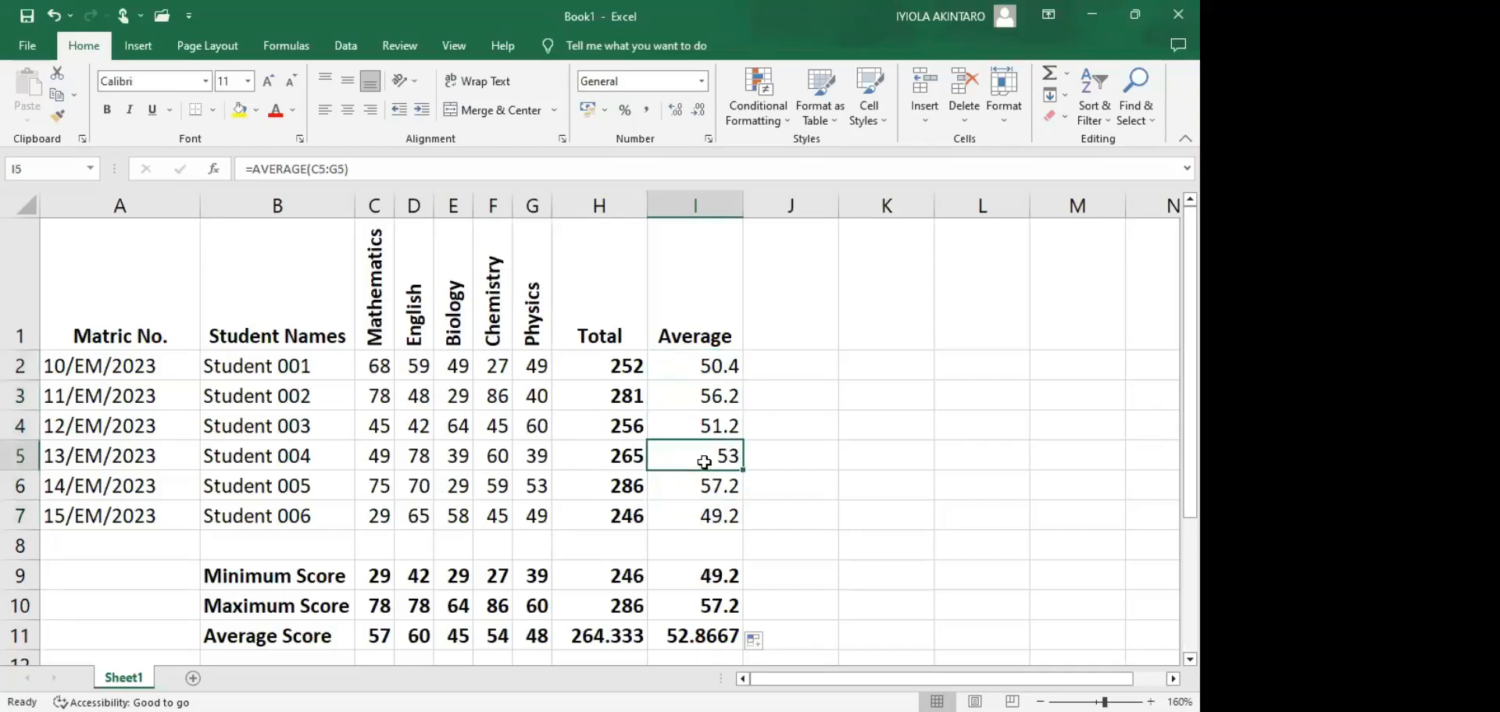
{"action": "left_click", "coordinate": [707, 368]}
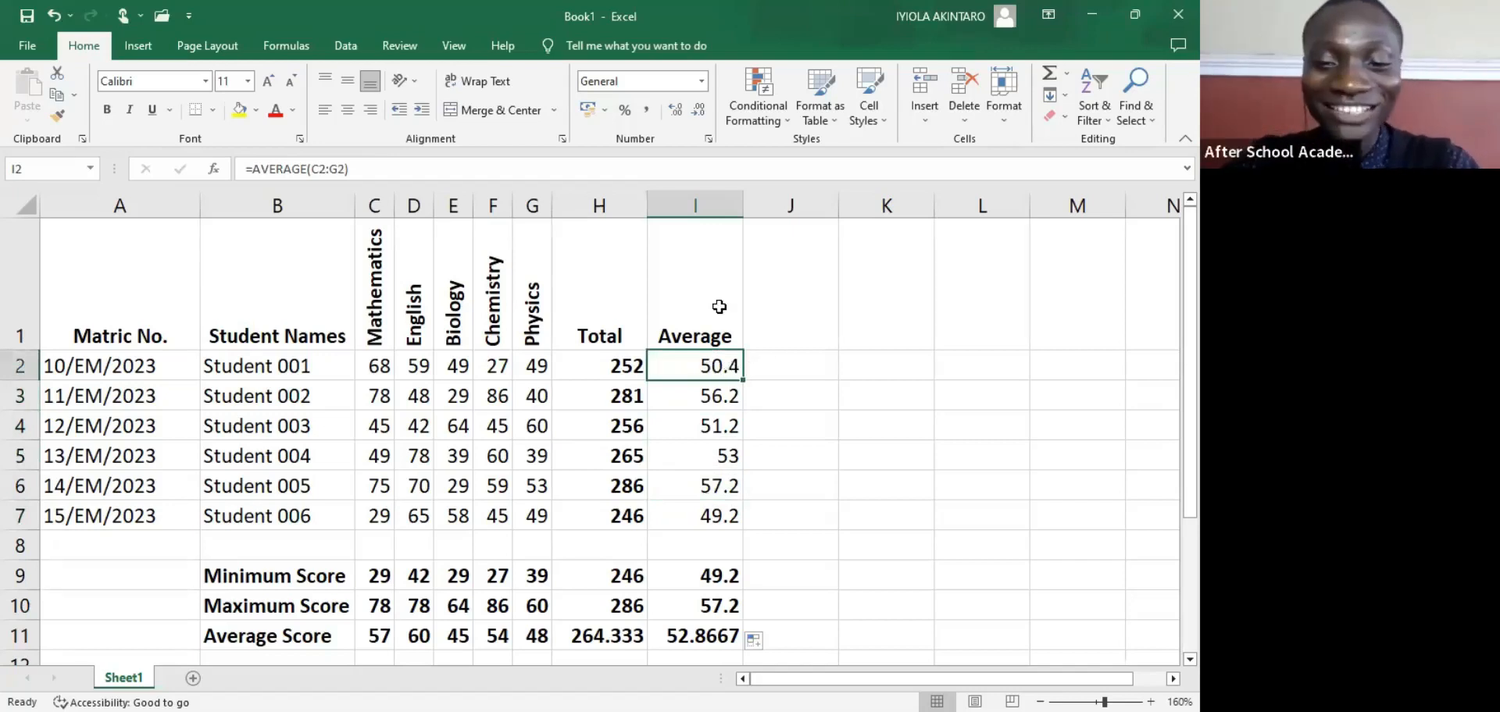
Step: Apply the 3 Traffic Lights (Unrimmed) icon set to the Mathematics scores C2:C7 and autofit the width of column C
{"action": "left_click", "coordinate": [388, 360]}
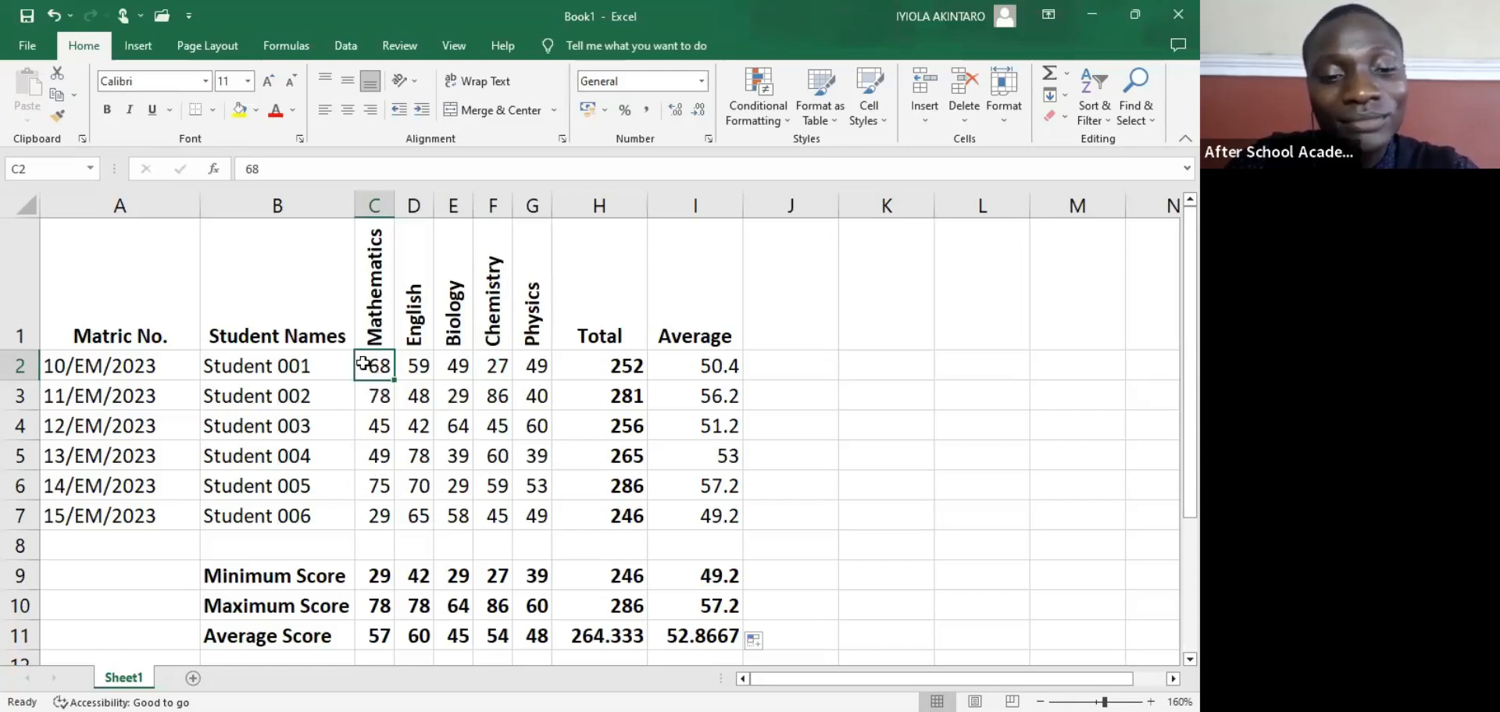
{"action": "left_click_drag", "start_coordinate": [367, 363], "coordinate": [376, 521]}
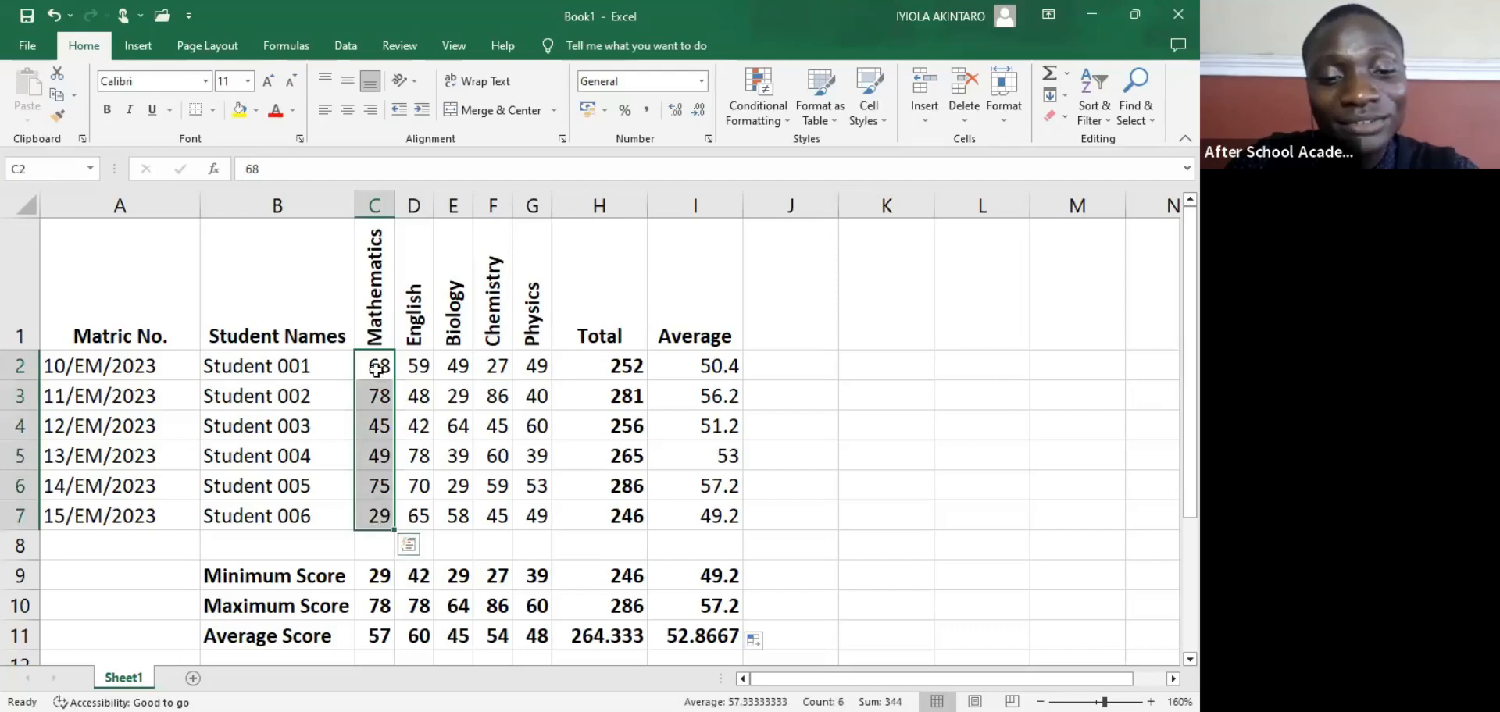
{"action": "left_click_drag", "start_coordinate": [370, 357], "coordinate": [364, 517]}
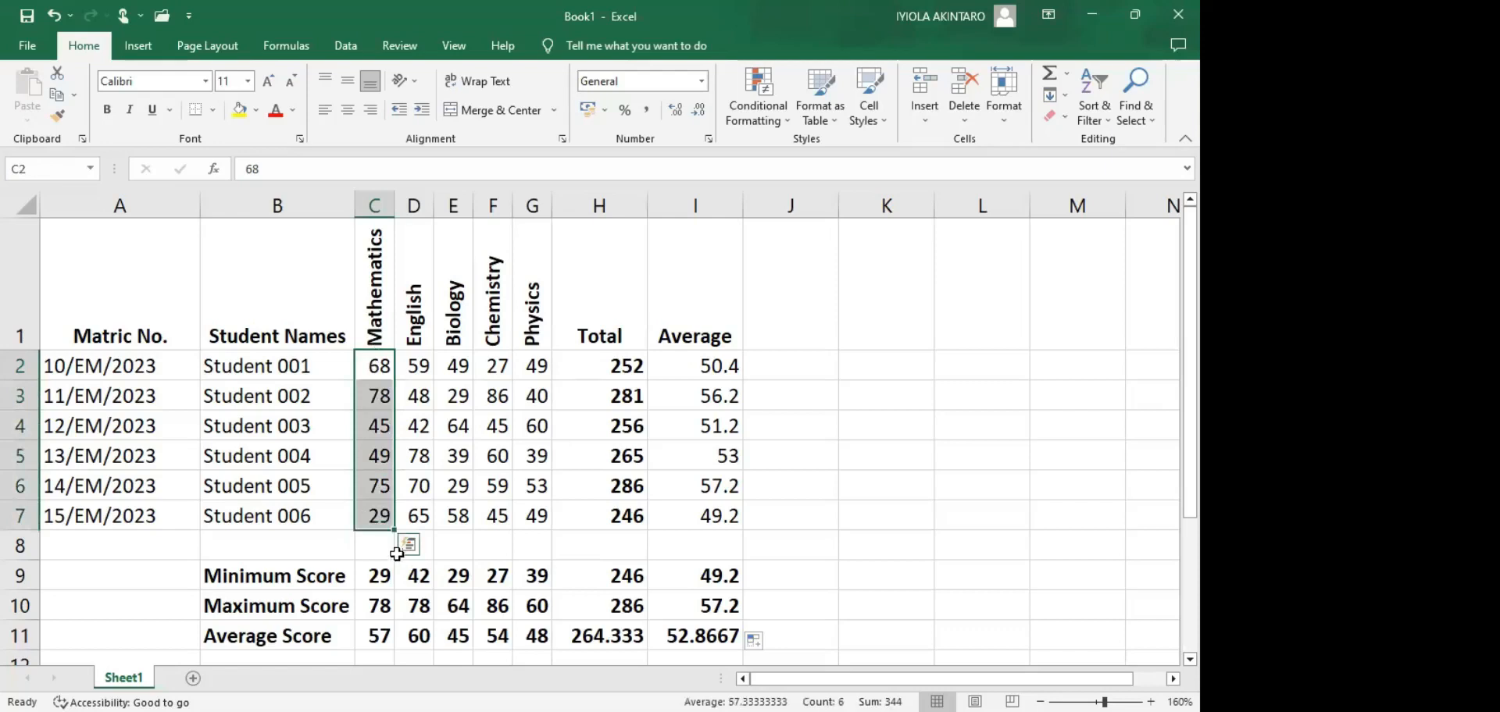
{"action": "left_click_drag", "start_coordinate": [358, 364], "coordinate": [378, 514]}
{"action": "left_click", "coordinate": [767, 106]}
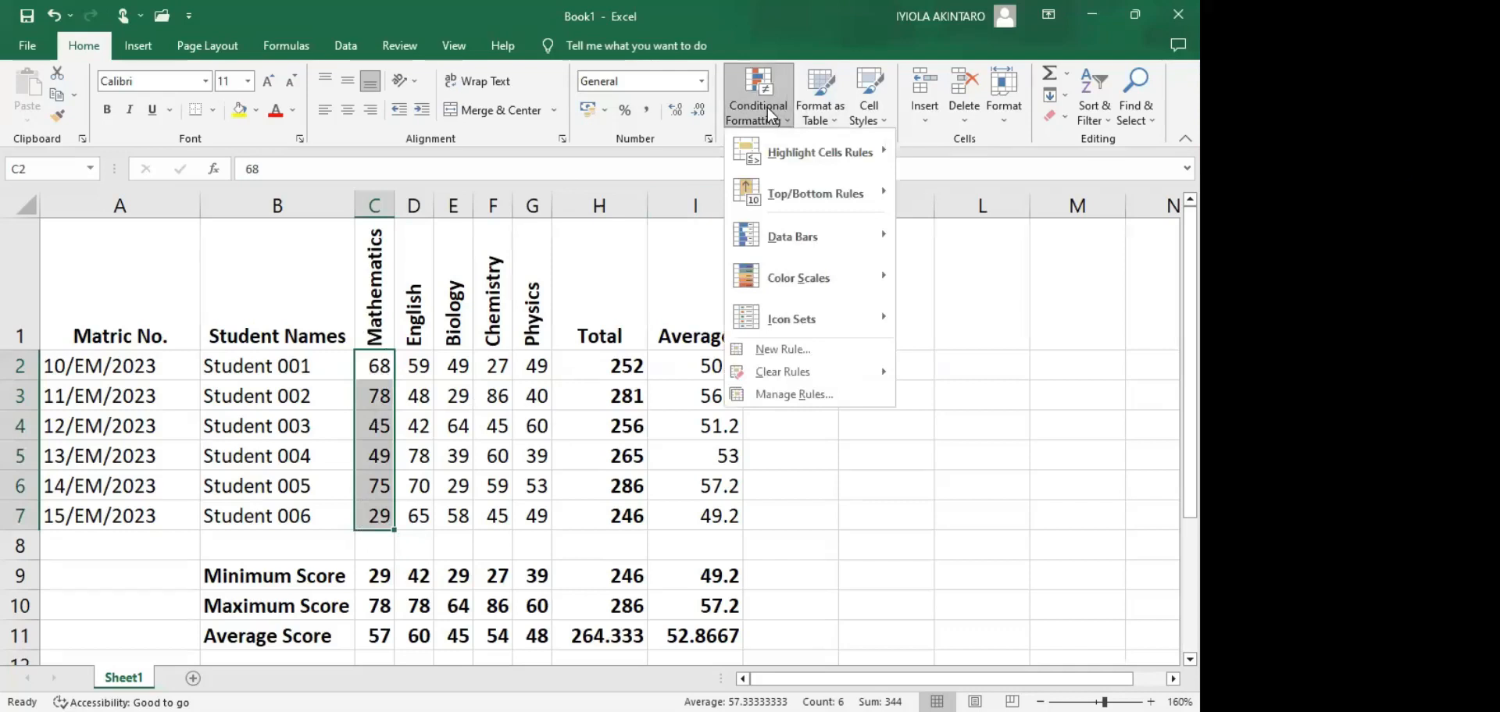
{"action": "mouse_move", "coordinate": [784, 156]}
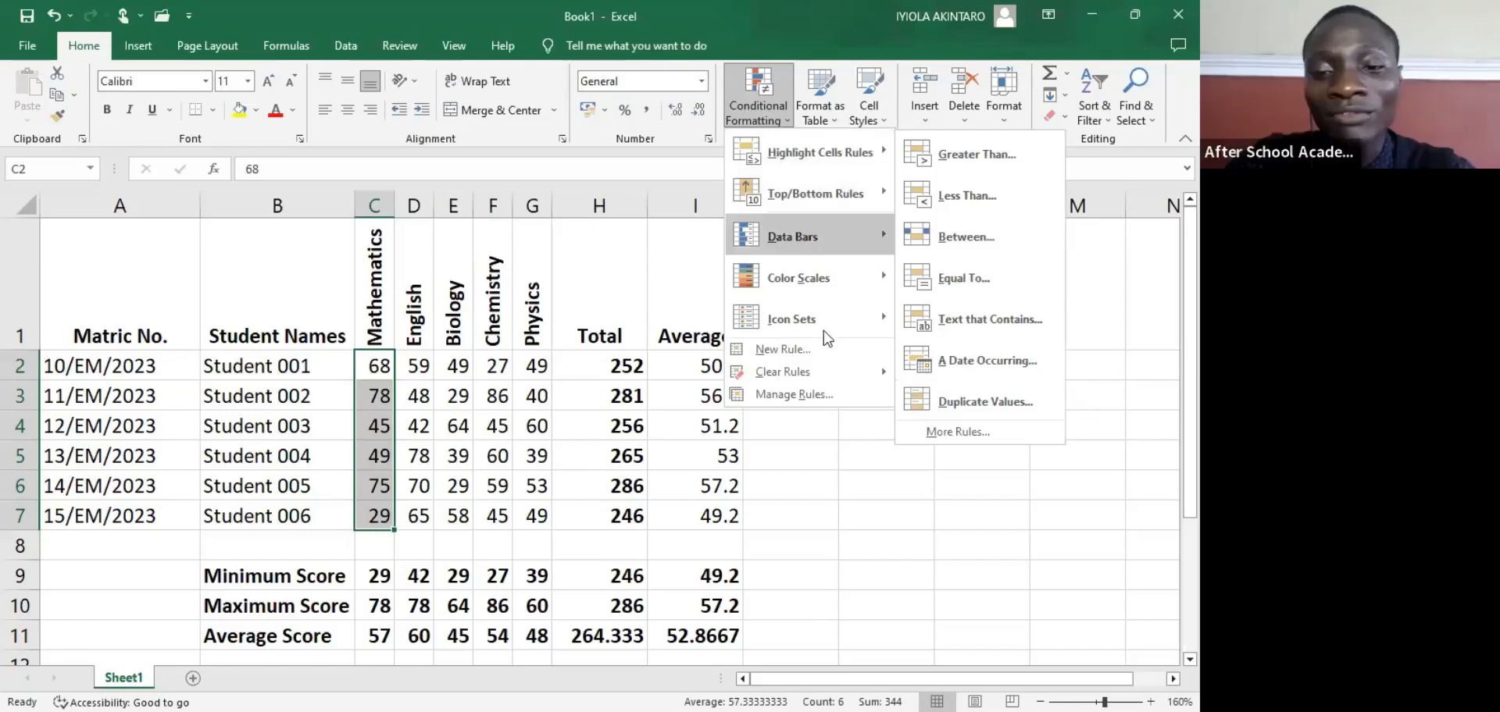
{"action": "mouse_move", "coordinate": [834, 323]}
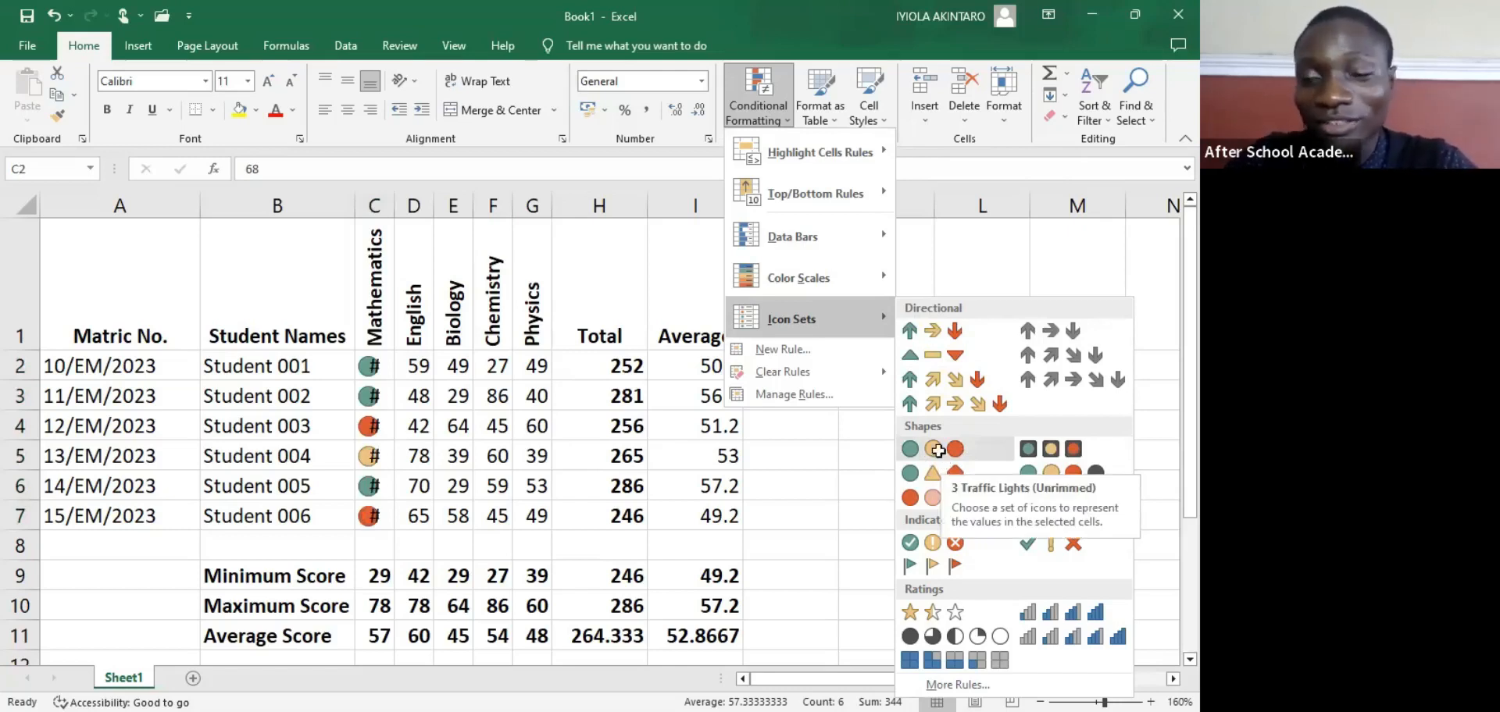
{"action": "left_click", "coordinate": [938, 450]}
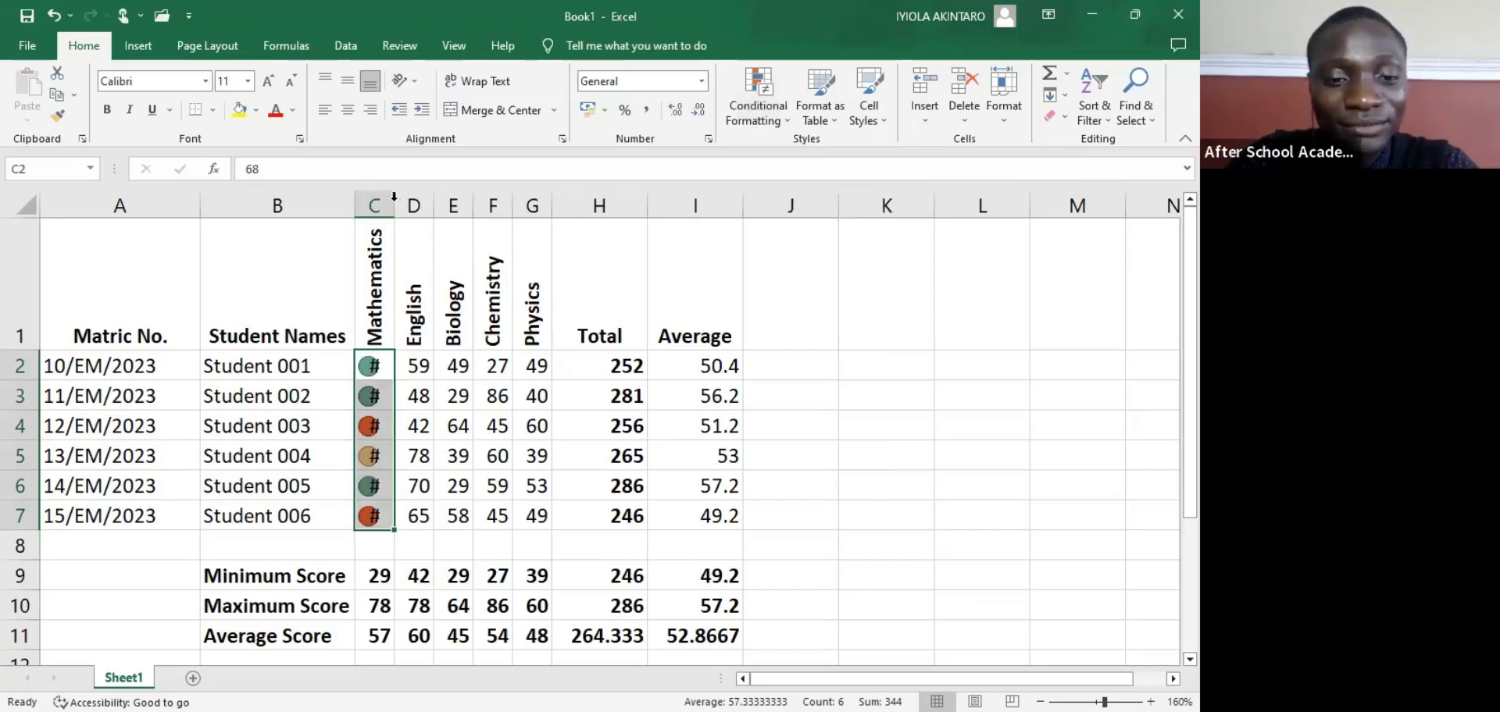
{"action": "double_click", "coordinate": [394, 197]}
{"action": "left_click", "coordinate": [512, 371]}
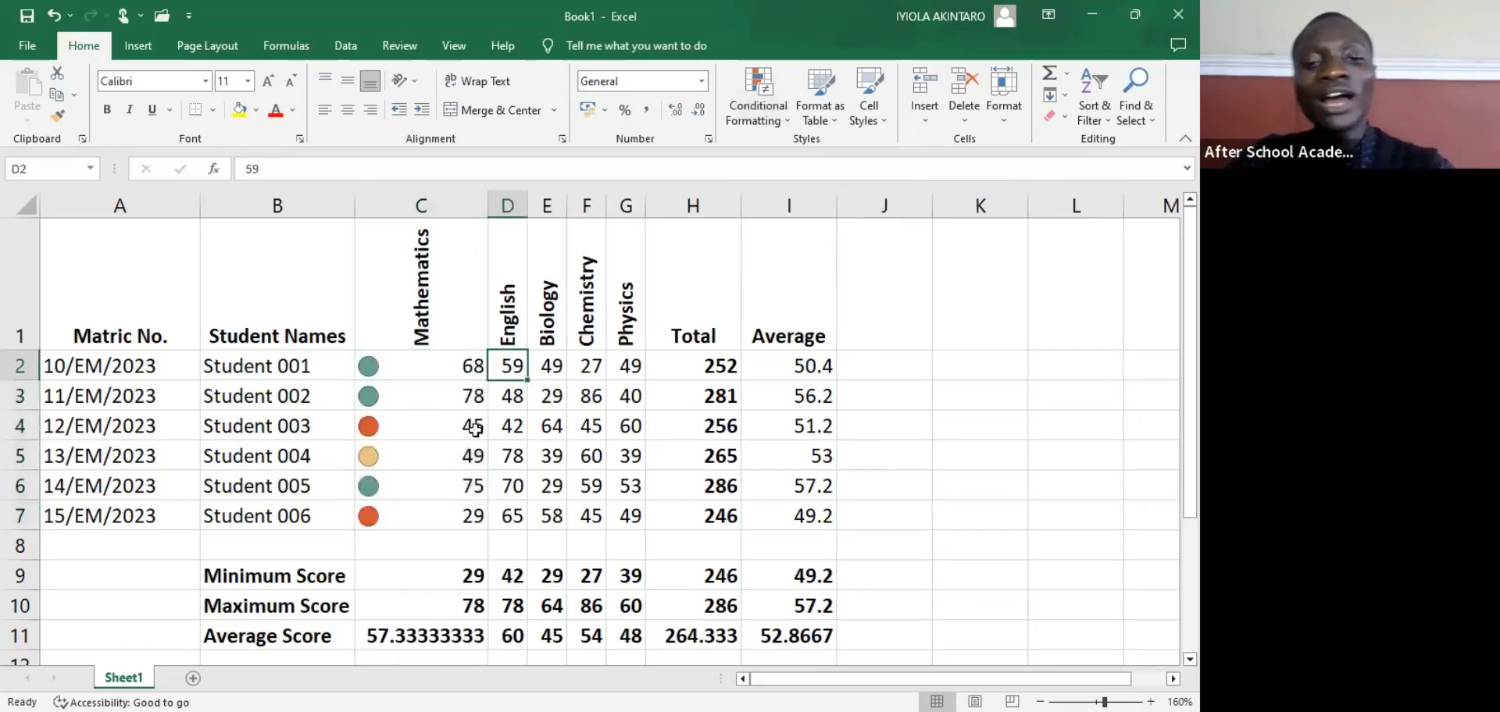
Step: Examine the traffic light icons in the Mathematics column, comparing the icon colours with the scores in C2, C3 and C6
{"action": "left_click", "coordinate": [389, 369]}
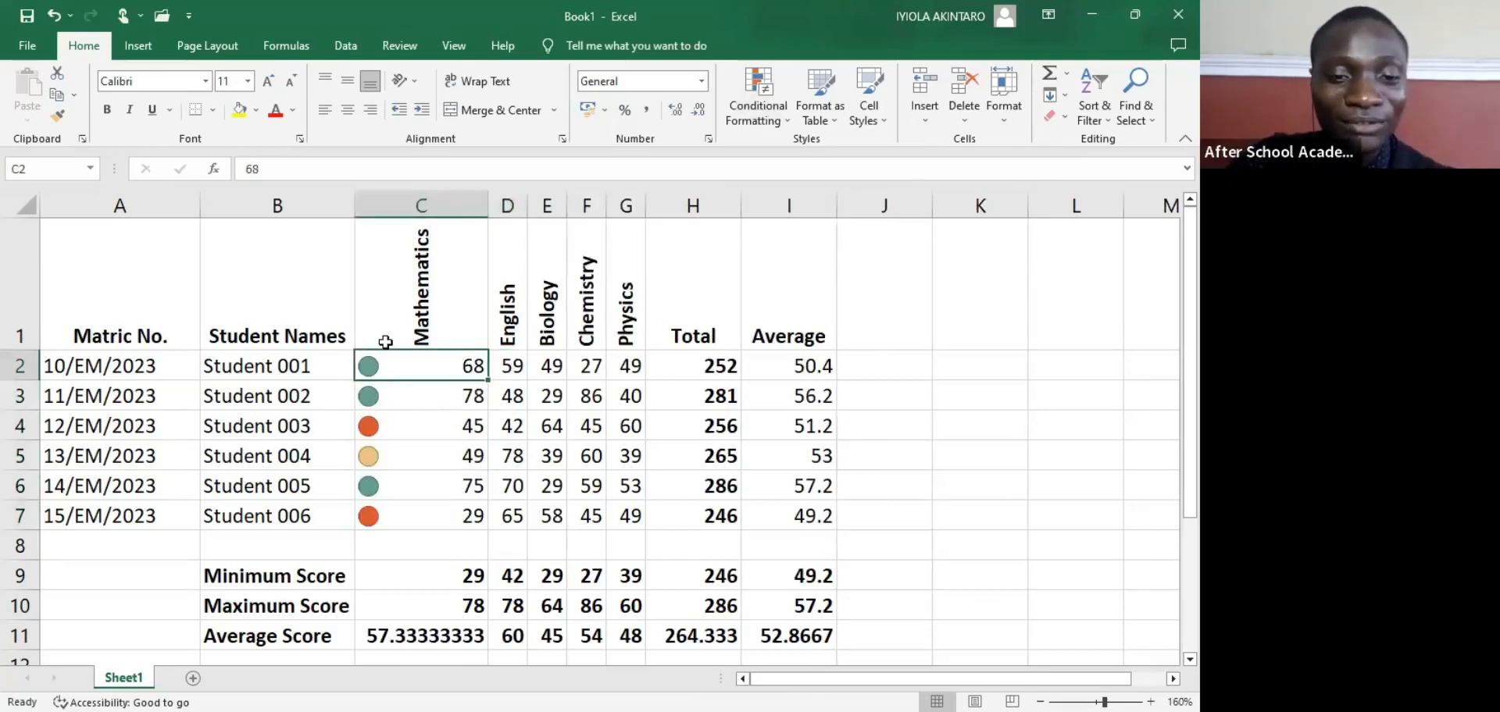
{"action": "left_click", "coordinate": [419, 412]}
{"action": "left_click", "coordinate": [418, 389]}
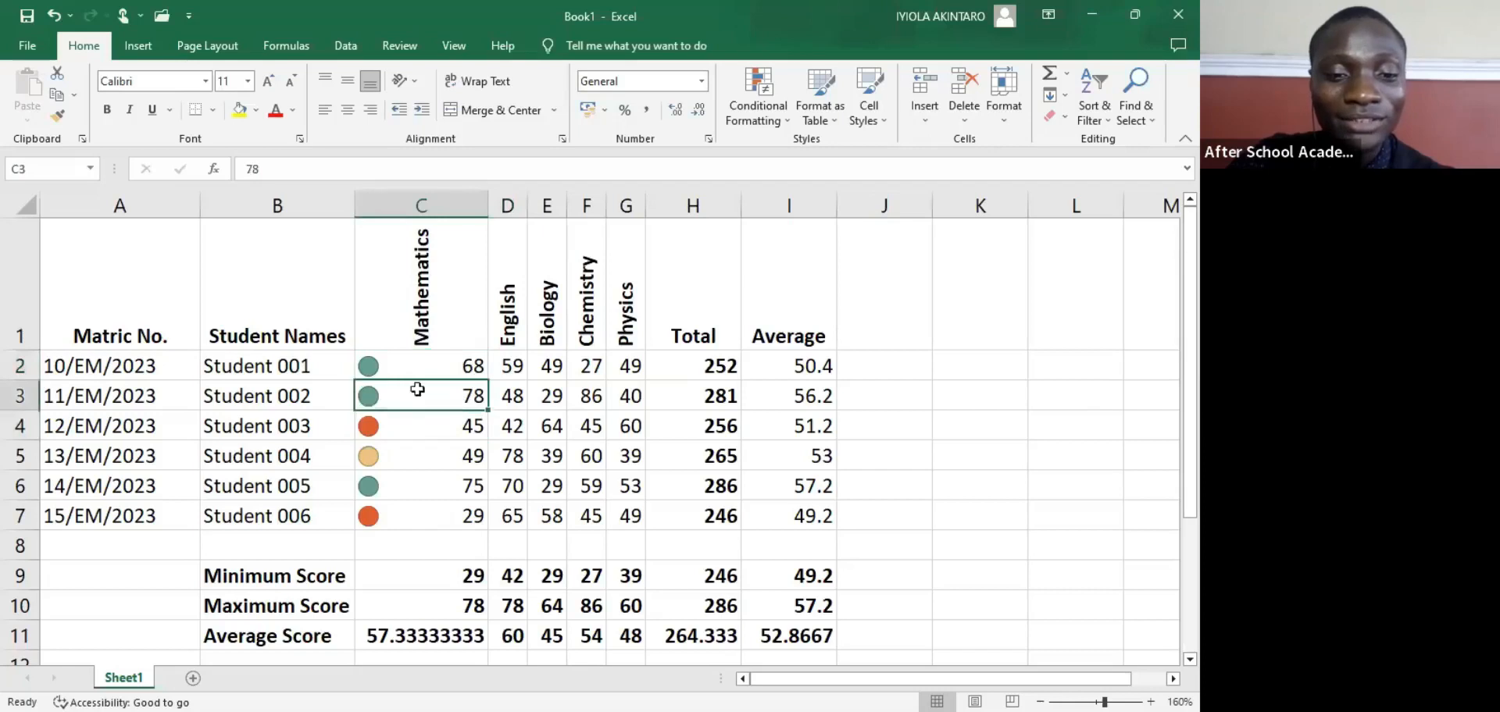
{"action": "left_click", "coordinate": [388, 366]}
{"action": "left_click", "coordinate": [387, 392]}
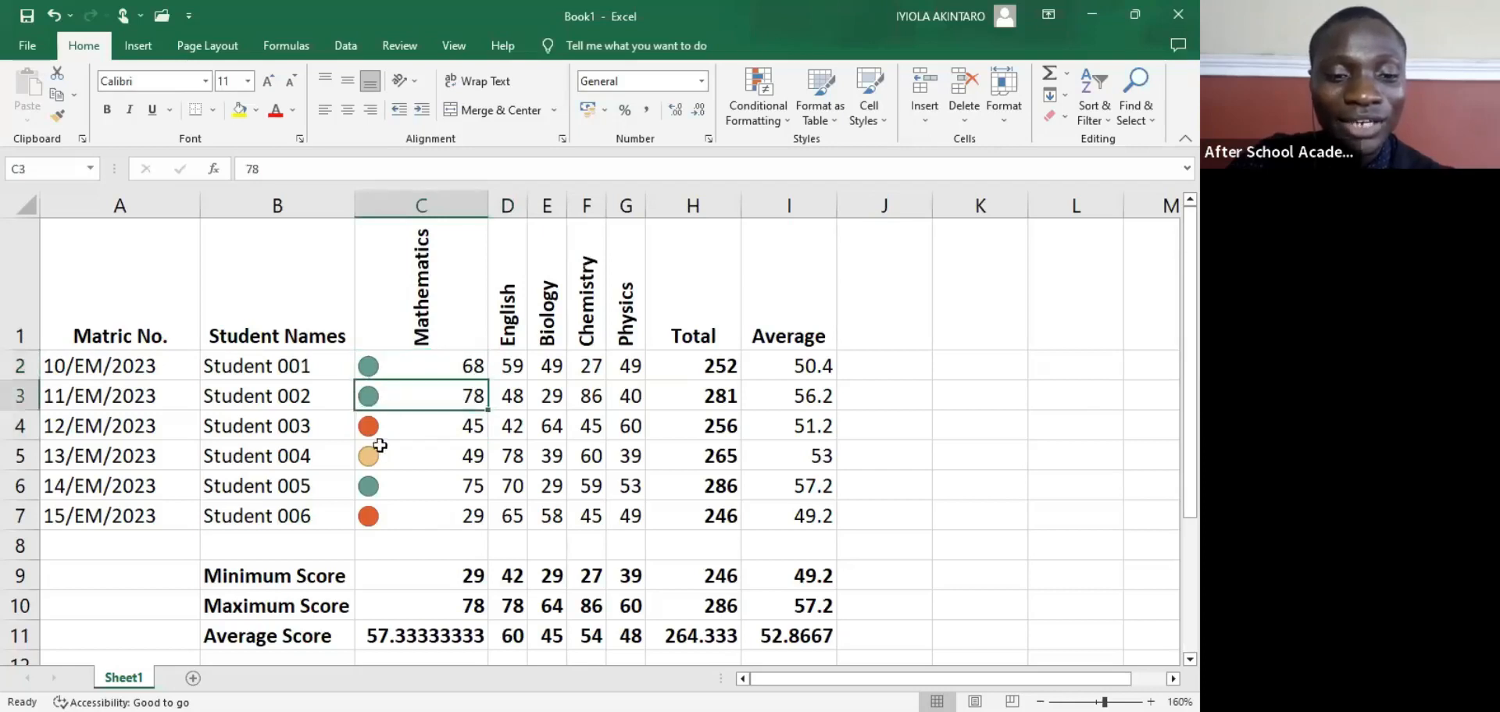
{"action": "left_click", "coordinate": [376, 492]}
{"action": "left_click", "coordinate": [378, 398]}
{"action": "left_click", "coordinate": [378, 372]}
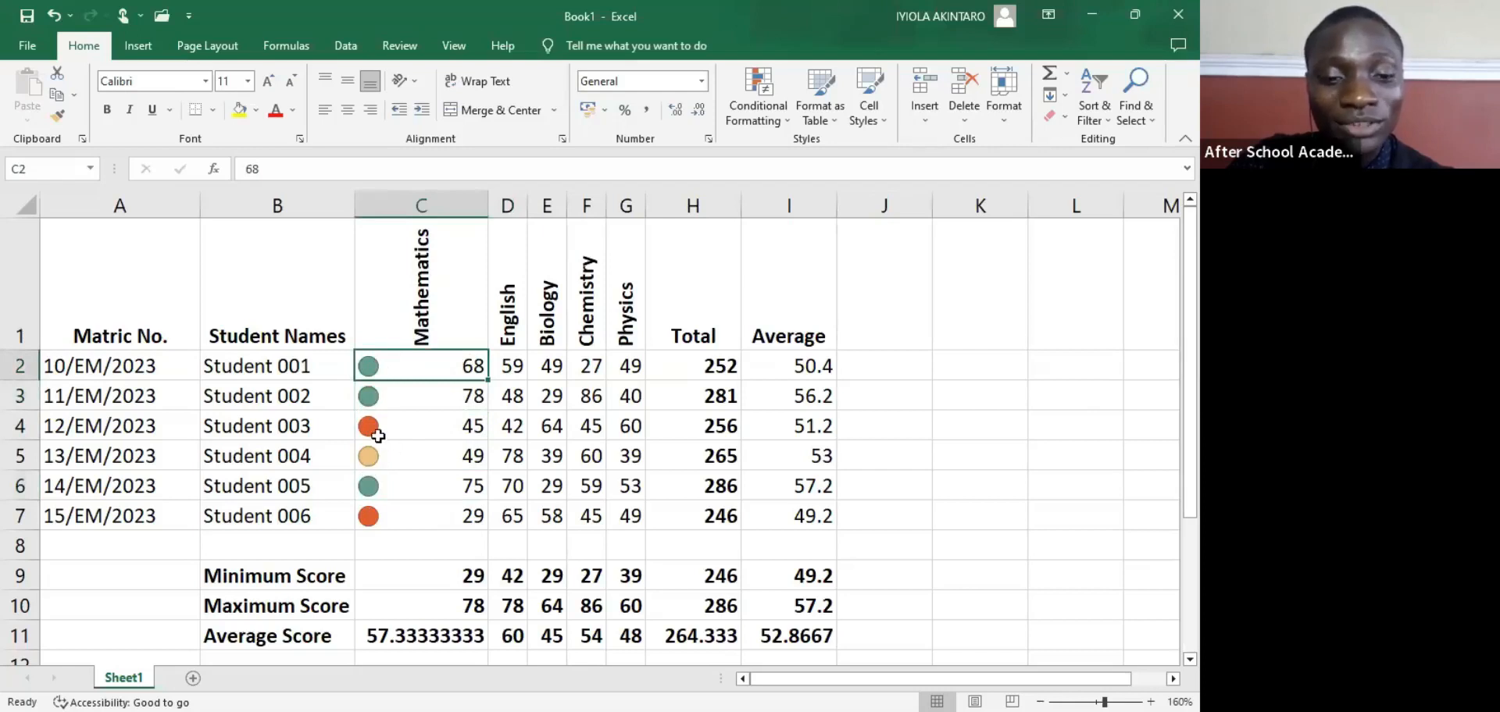
Step: Compare the green, yellow and red icons across the Mathematics scores C2:C7 to see how the scores are grouped
{"action": "left_click", "coordinate": [378, 430]}
{"action": "left_click", "coordinate": [369, 456]}
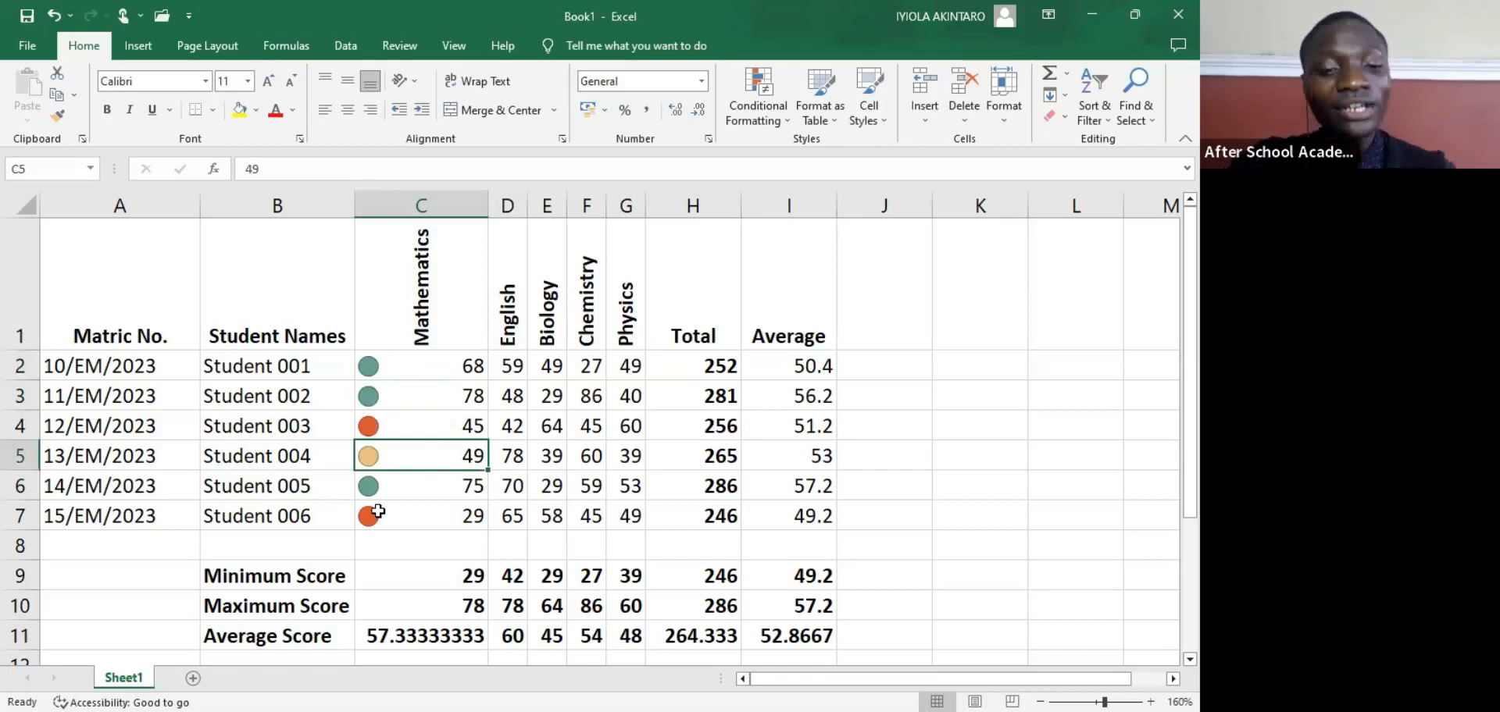
{"action": "left_click", "coordinate": [390, 363]}
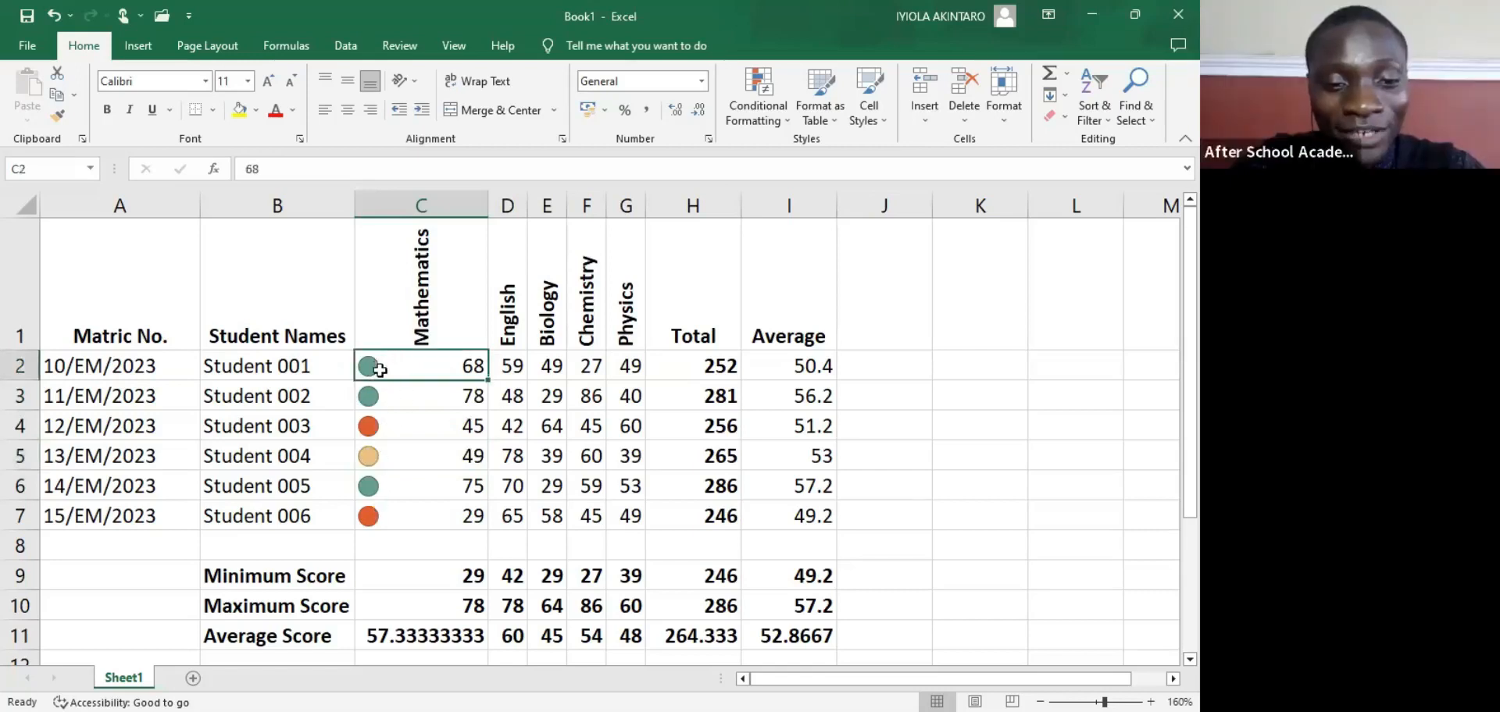
{"action": "left_click", "coordinate": [374, 399]}
{"action": "left_click", "coordinate": [389, 363]}
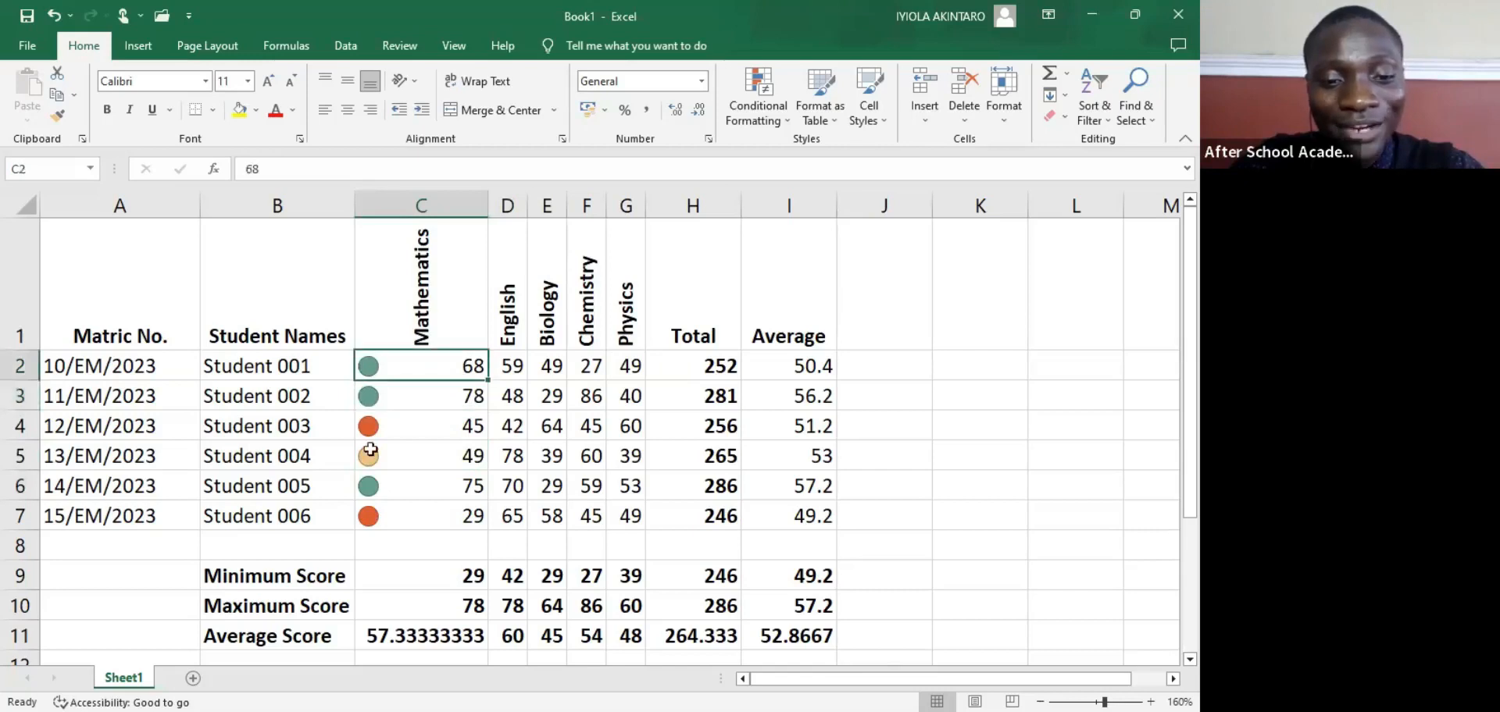
{"action": "left_click", "coordinate": [374, 492]}
{"action": "left_click", "coordinate": [384, 370]}
{"action": "left_click", "coordinate": [393, 395]}
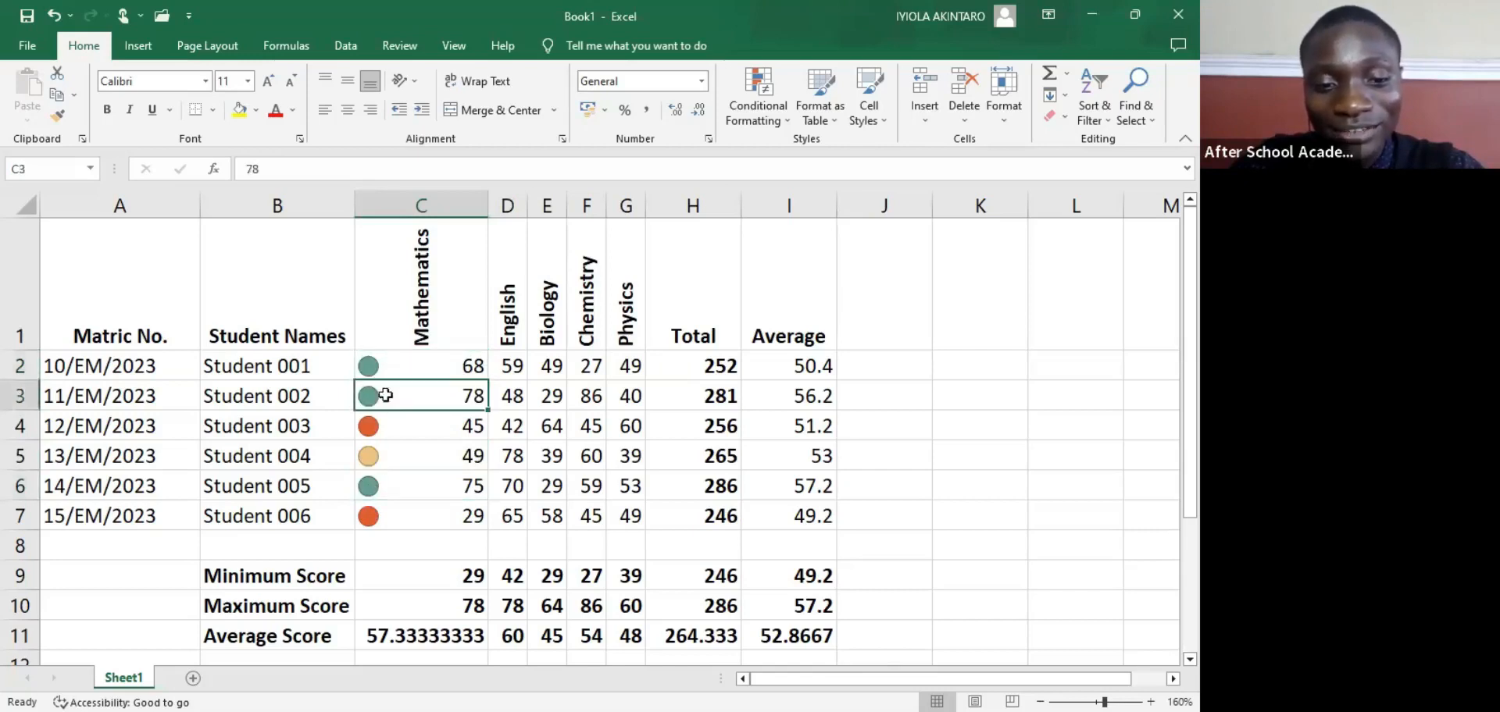
{"action": "left_click", "coordinate": [391, 490]}
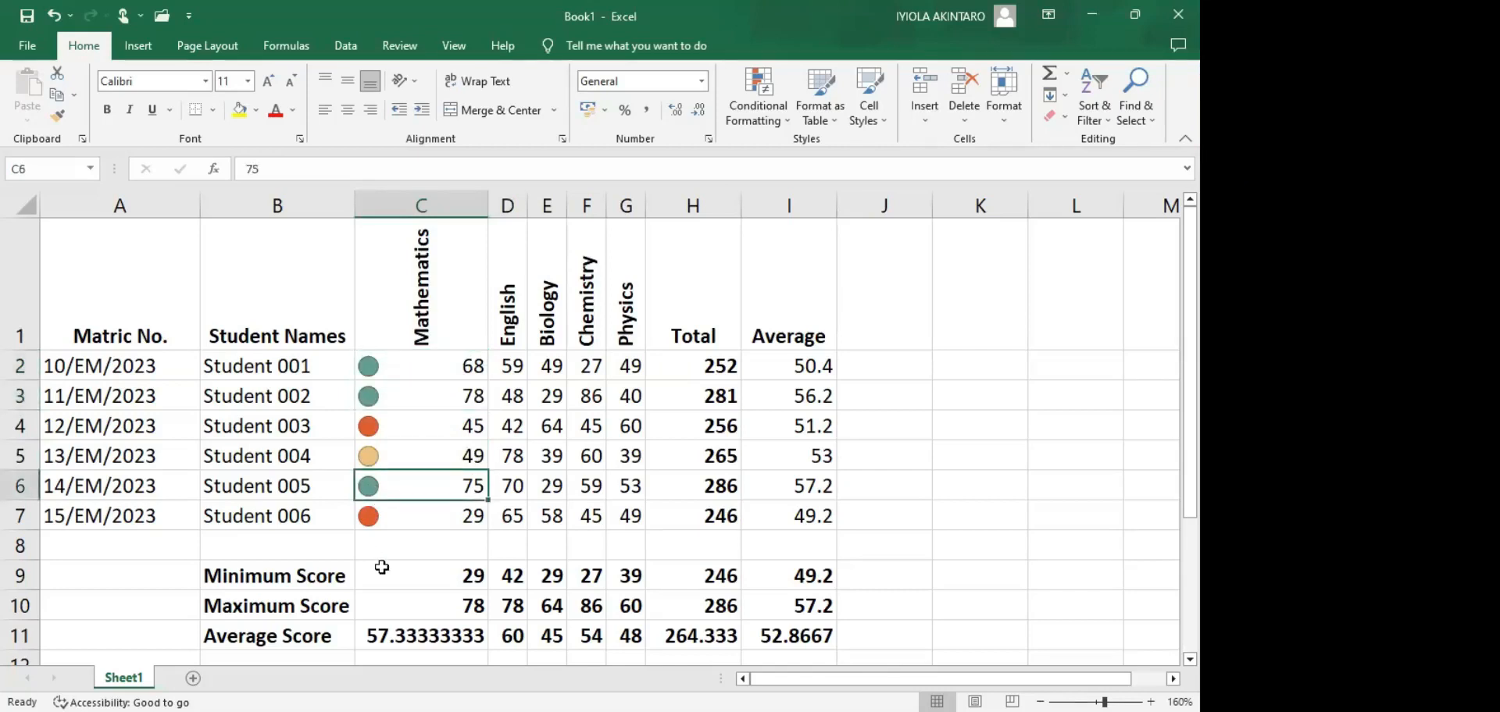
{"action": "left_click", "coordinate": [389, 455]}
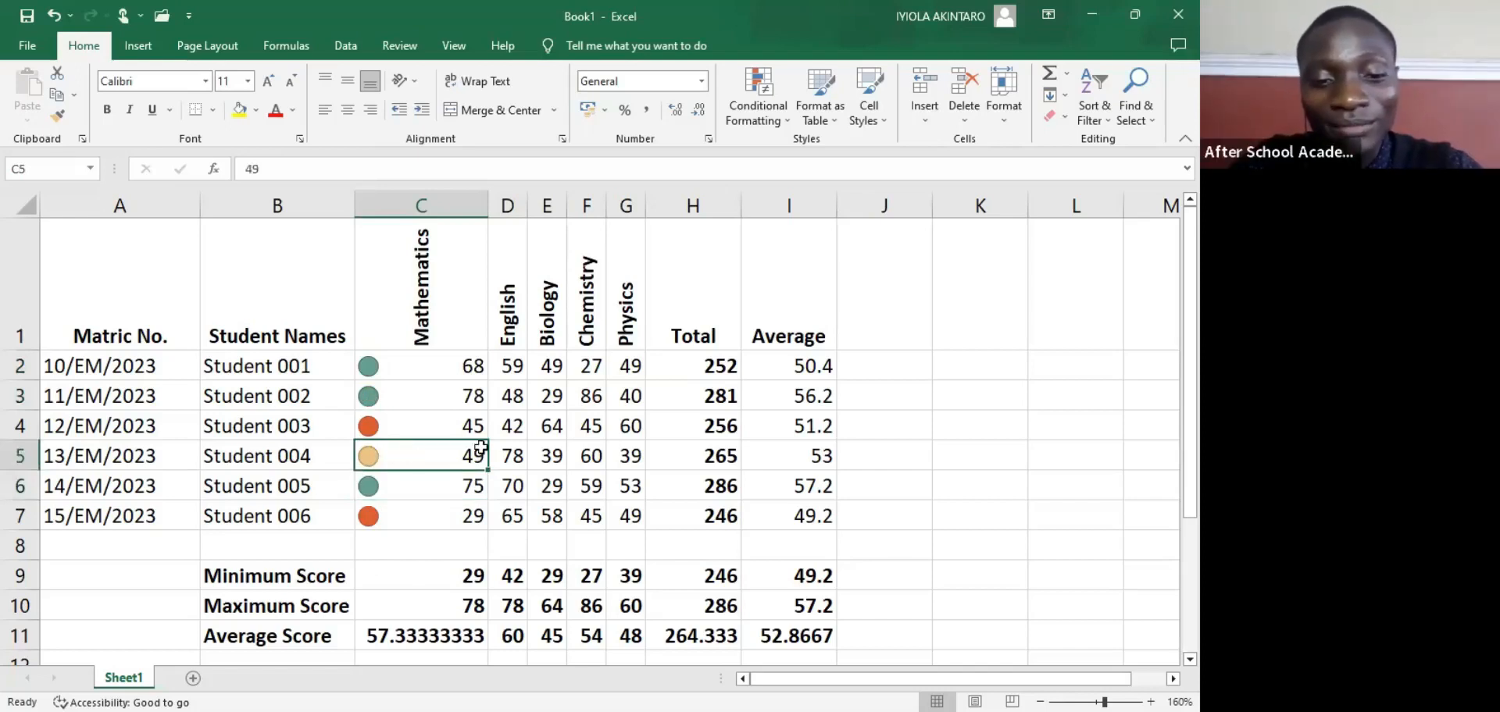
{"action": "left_click", "coordinate": [403, 433]}
{"action": "left_click", "coordinate": [385, 526]}
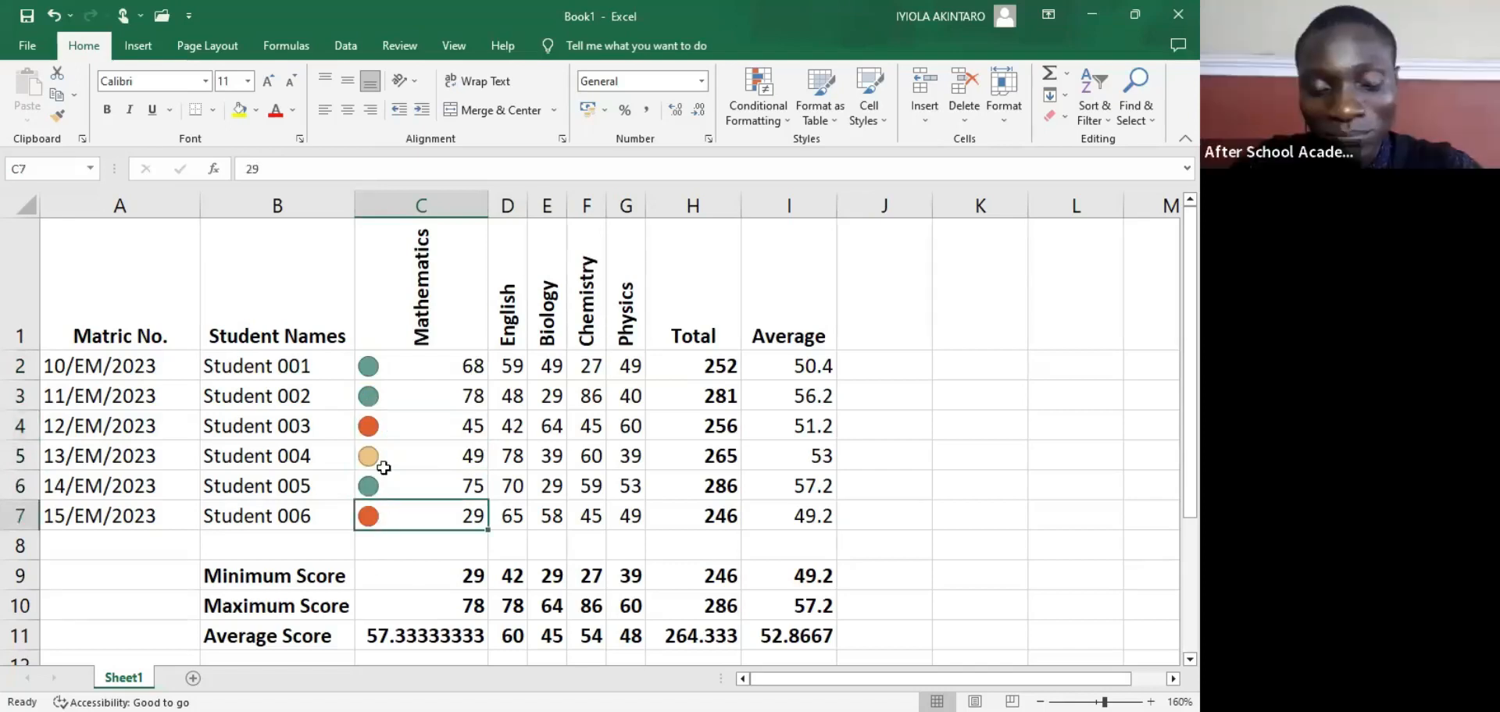
{"action": "left_click", "coordinate": [435, 368]}
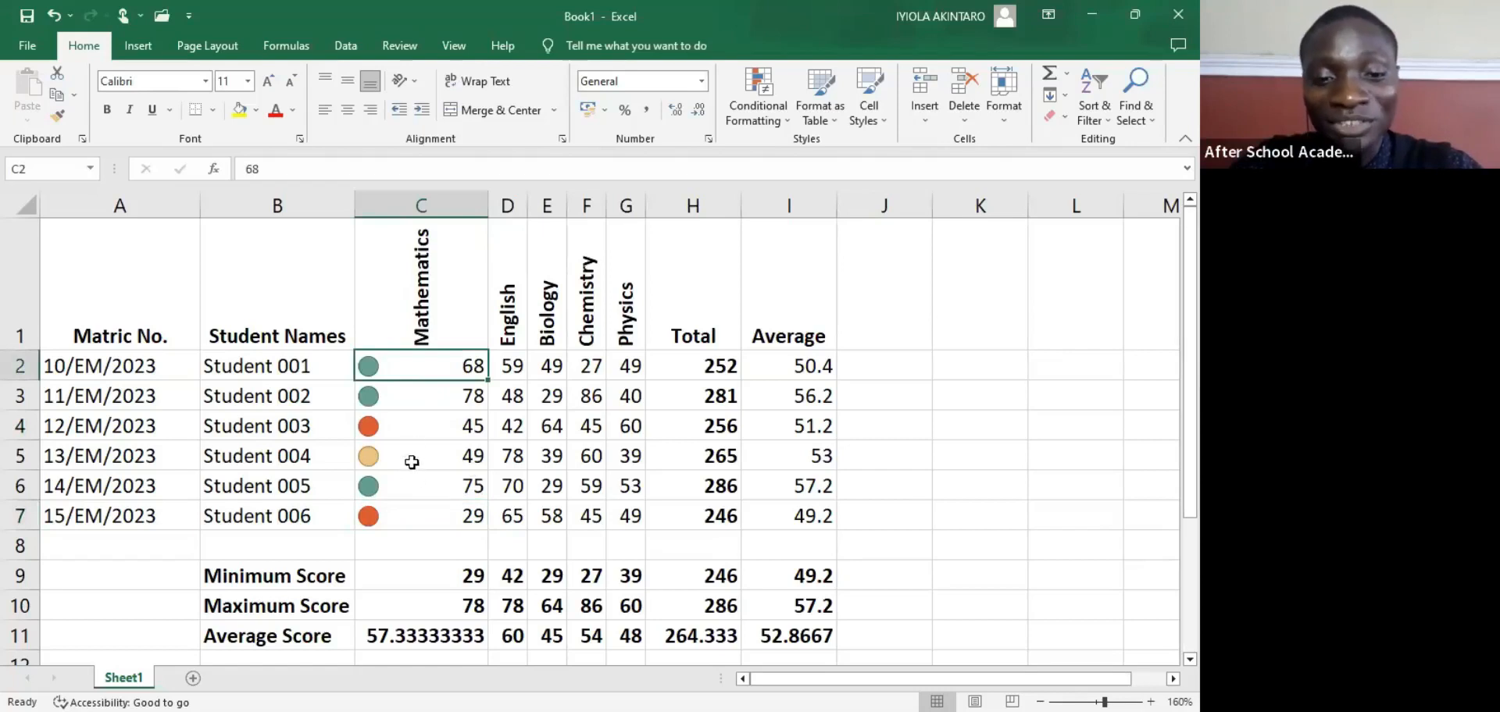
Step: Apply the 3 Traffic Lights (Rimmed) icon set to the English scores D2:D7 and autofit the width of column D
{"action": "left_click", "coordinate": [508, 367]}
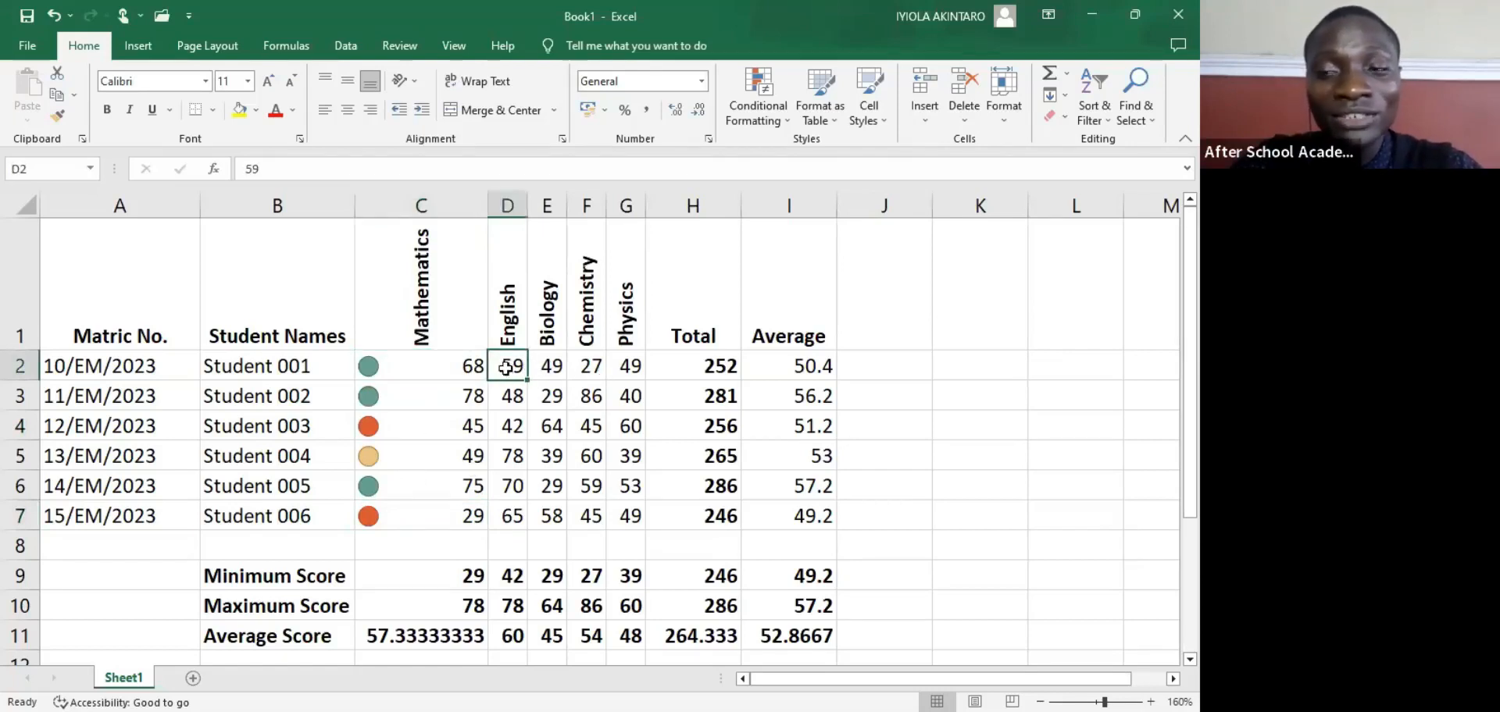
{"action": "left_click_drag", "start_coordinate": [506, 366], "coordinate": [512, 512]}
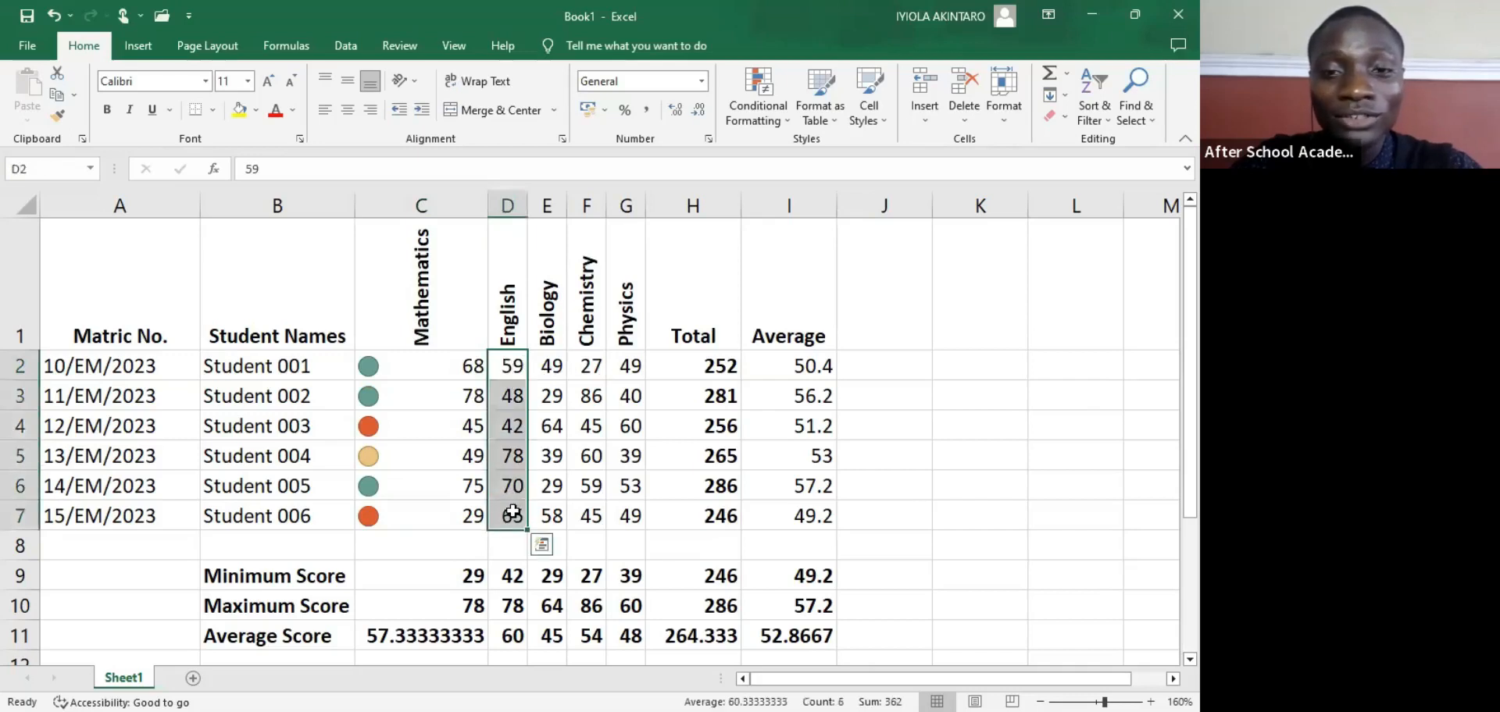
{"action": "left_click", "coordinate": [767, 106]}
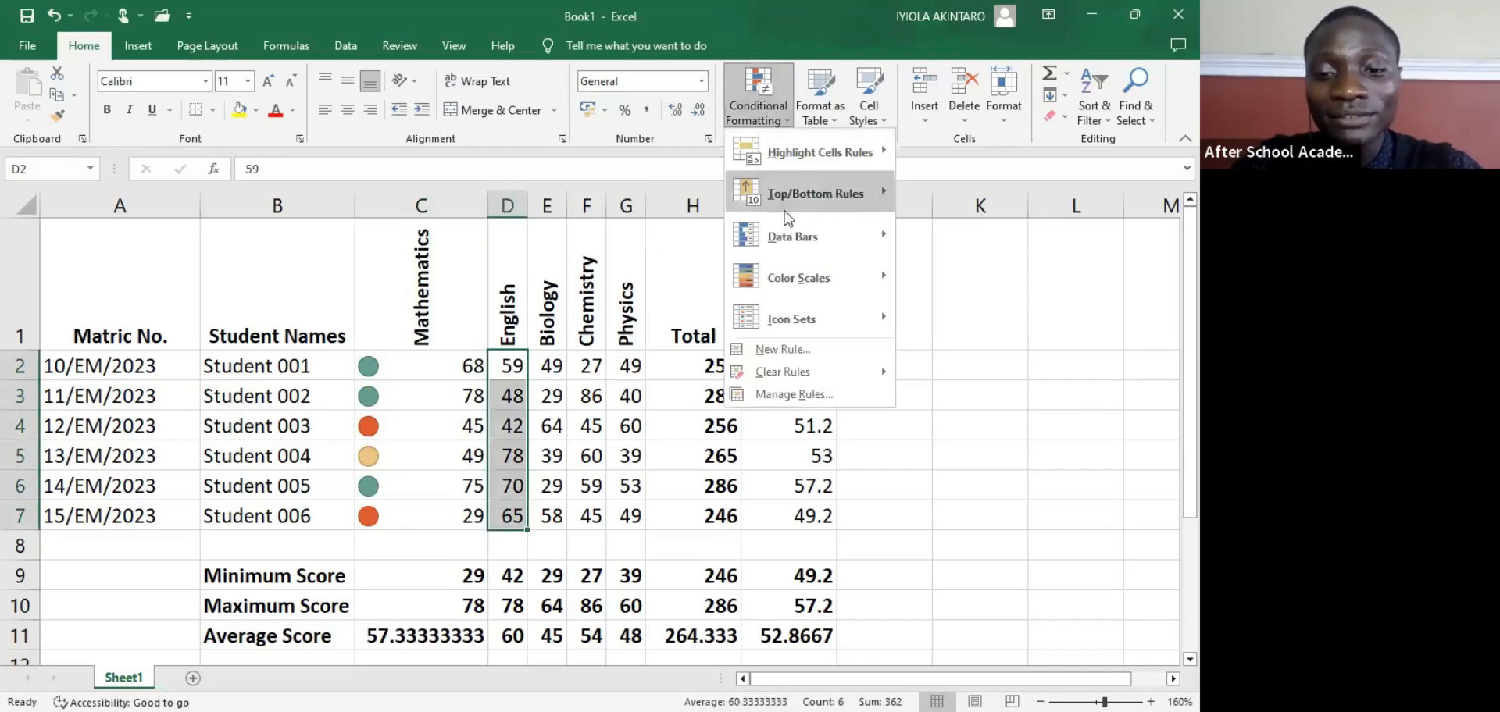
{"action": "mouse_move", "coordinate": [835, 313]}
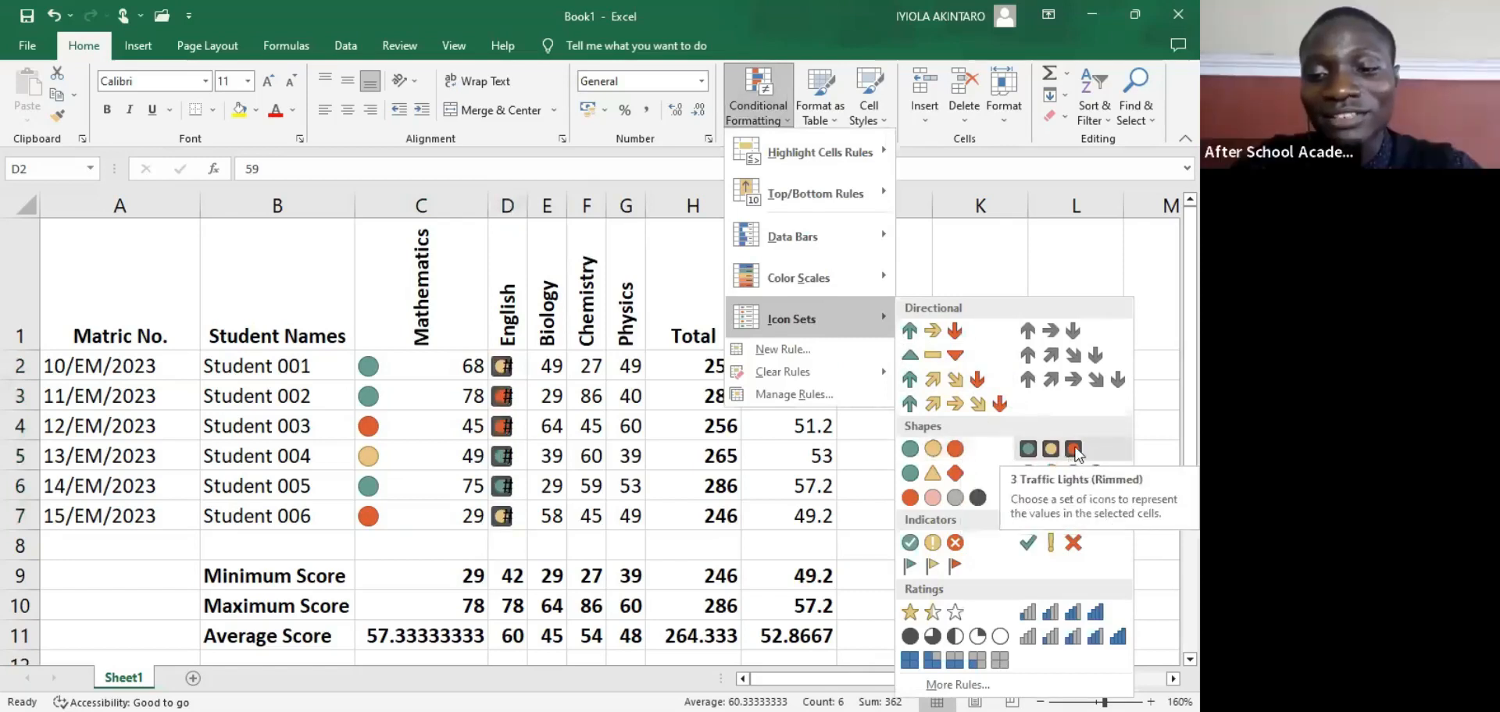
{"action": "left_click", "coordinate": [1076, 452]}
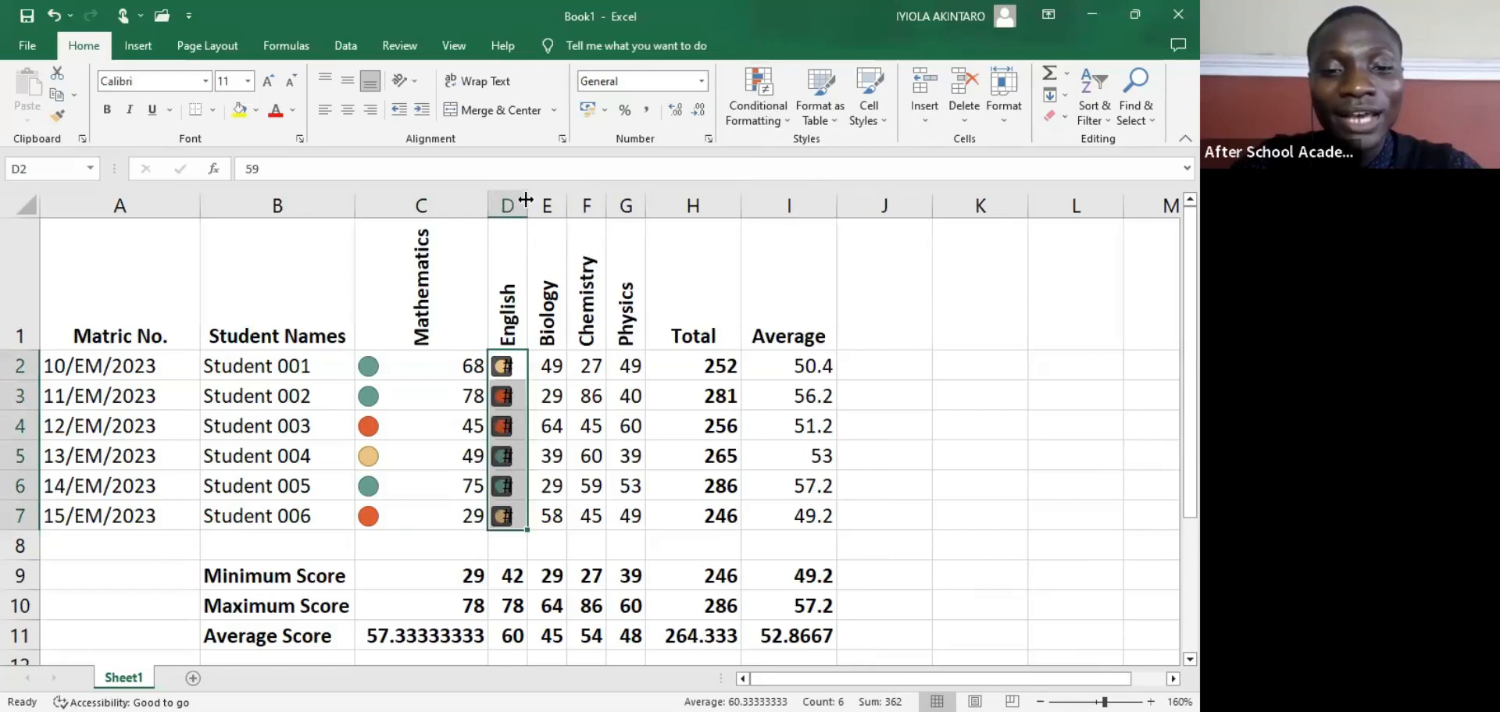
{"action": "double_click", "coordinate": [526, 200]}
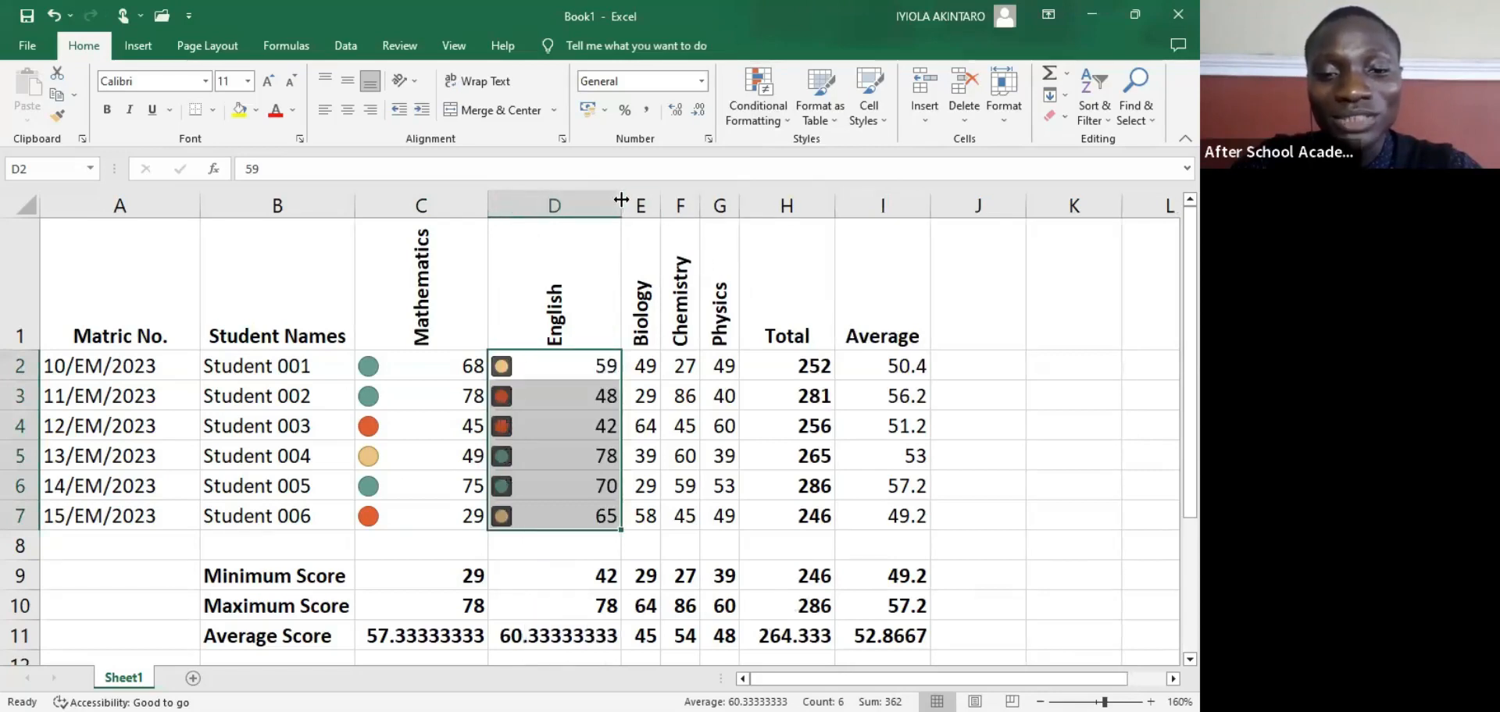
{"action": "left_click", "coordinate": [683, 369]}
Step: Examine the rimmed traffic light icons in the English column, comparing the icon colours with the scores in D2:D7
{"action": "left_click", "coordinate": [543, 368]}
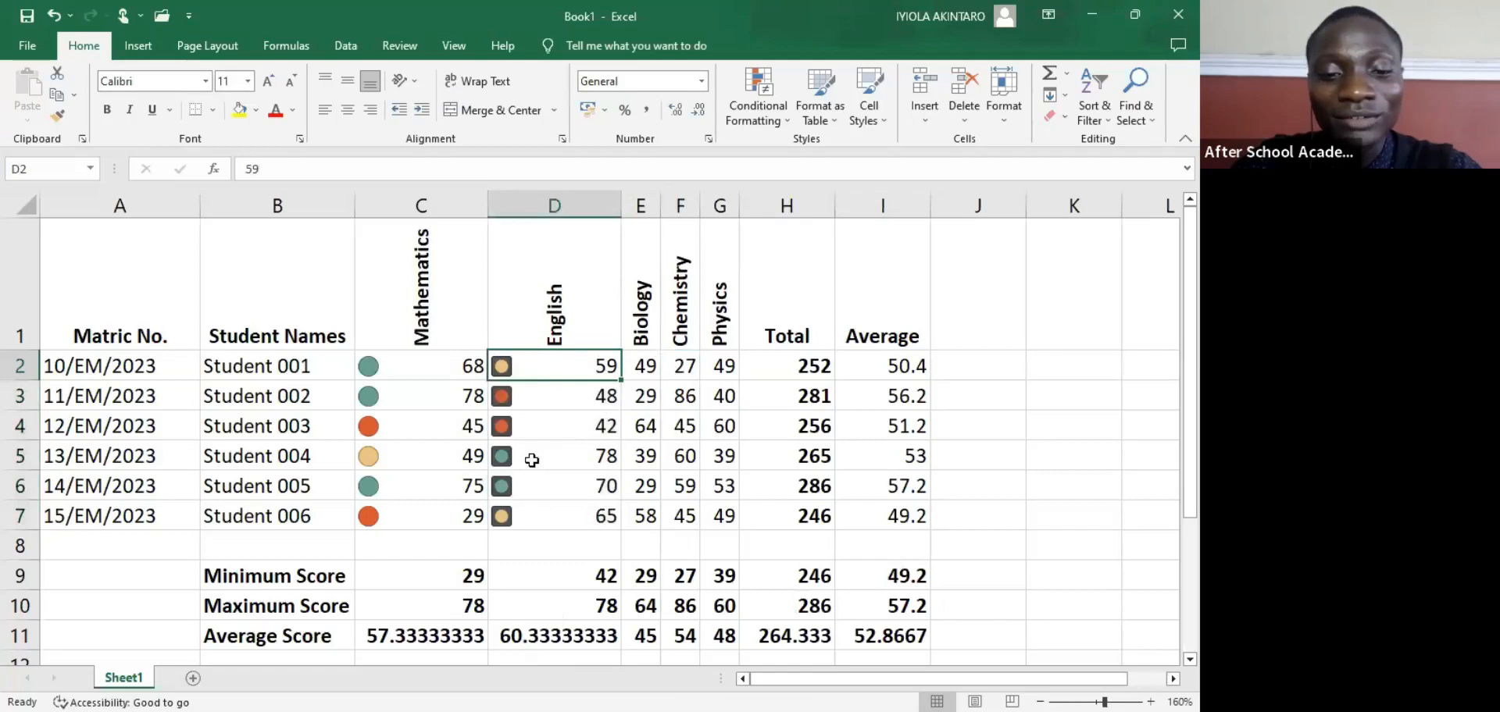
{"action": "left_click", "coordinate": [531, 460]}
{"action": "left_click", "coordinate": [538, 482]}
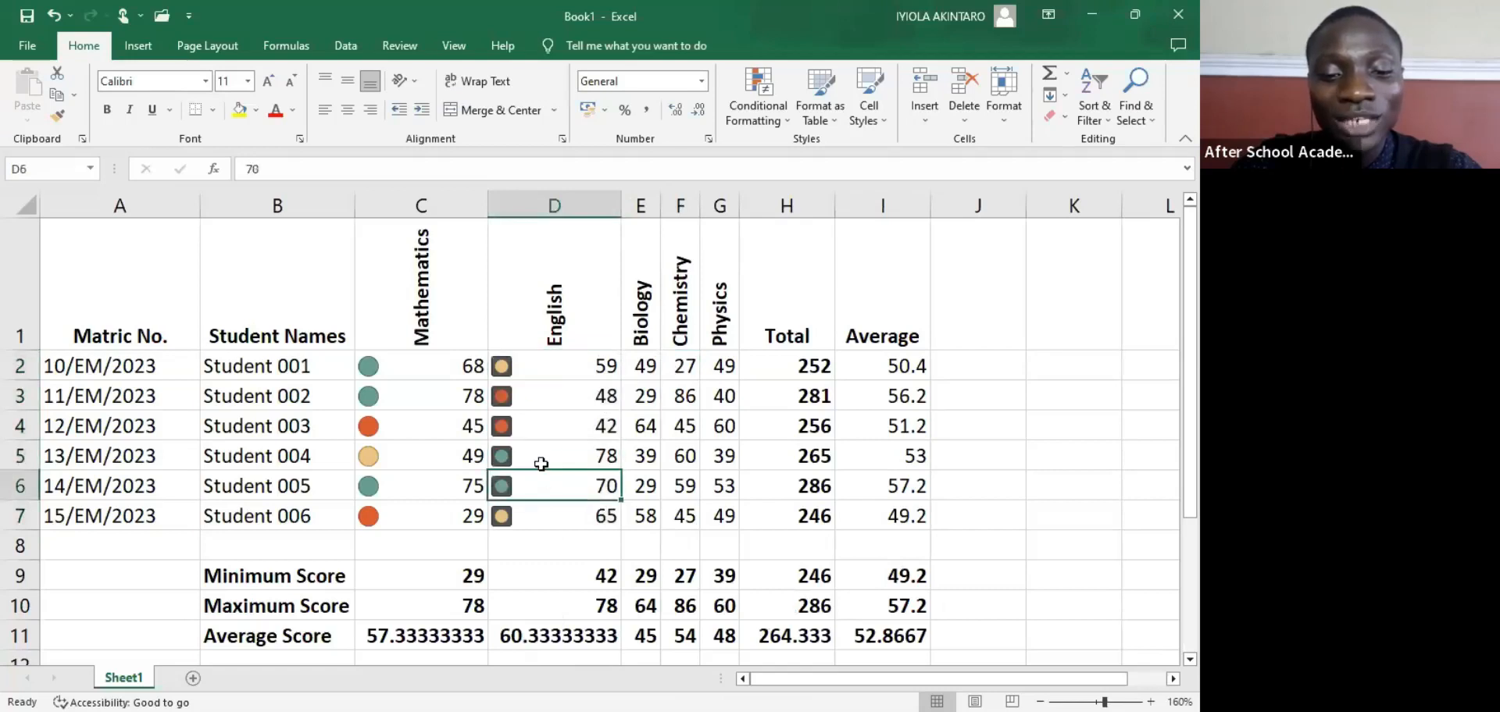
{"action": "left_click", "coordinate": [539, 461]}
{"action": "left_click", "coordinate": [537, 478]}
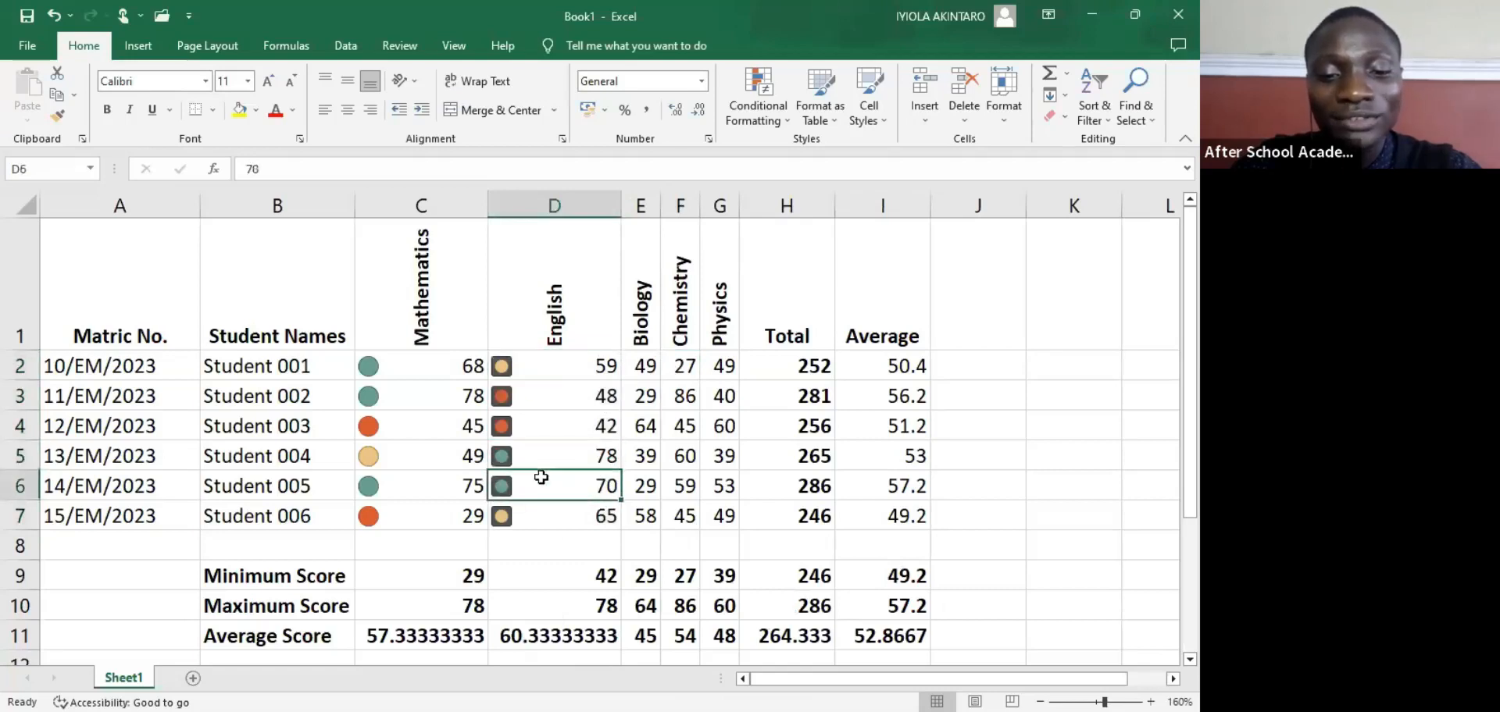
{"action": "left_click", "coordinate": [549, 400]}
{"action": "left_click", "coordinate": [542, 422]}
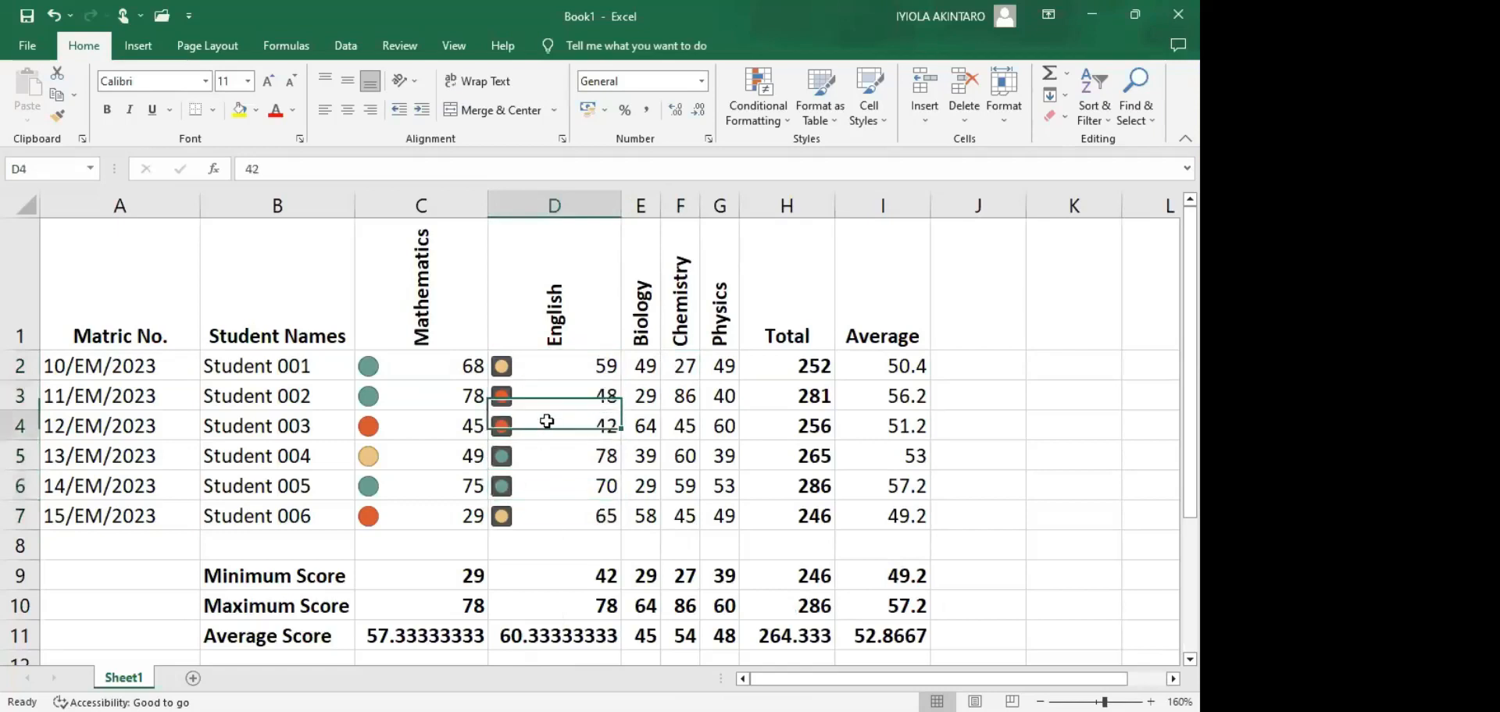
{"action": "left_click", "coordinate": [545, 510]}
{"action": "left_click", "coordinate": [546, 361]}
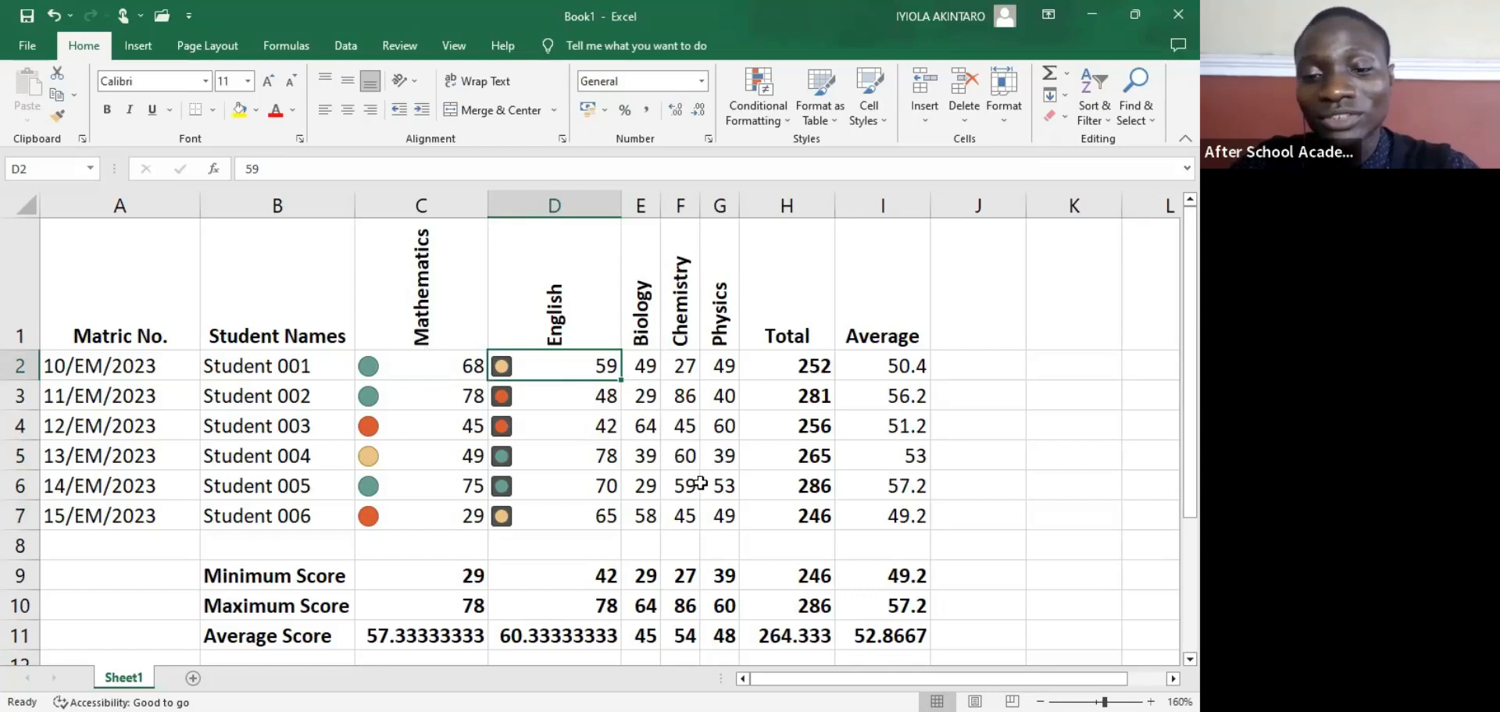
Step: Apply the 3 Arrows (Colored) icon set to the students' totals in H2:H7
{"action": "left_click", "coordinate": [767, 360]}
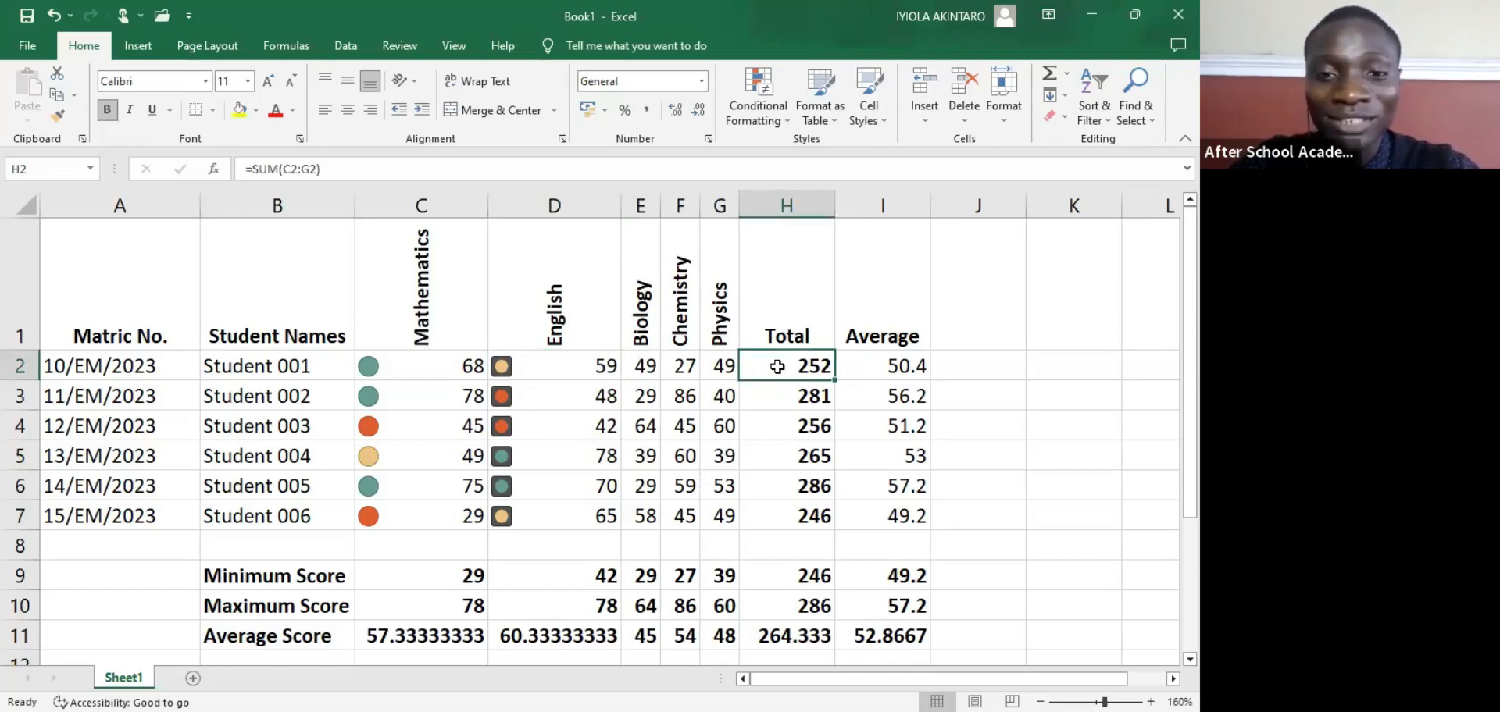
{"action": "left_click_drag", "start_coordinate": [777, 367], "coordinate": [773, 502]}
{"action": "left_click", "coordinate": [766, 106]}
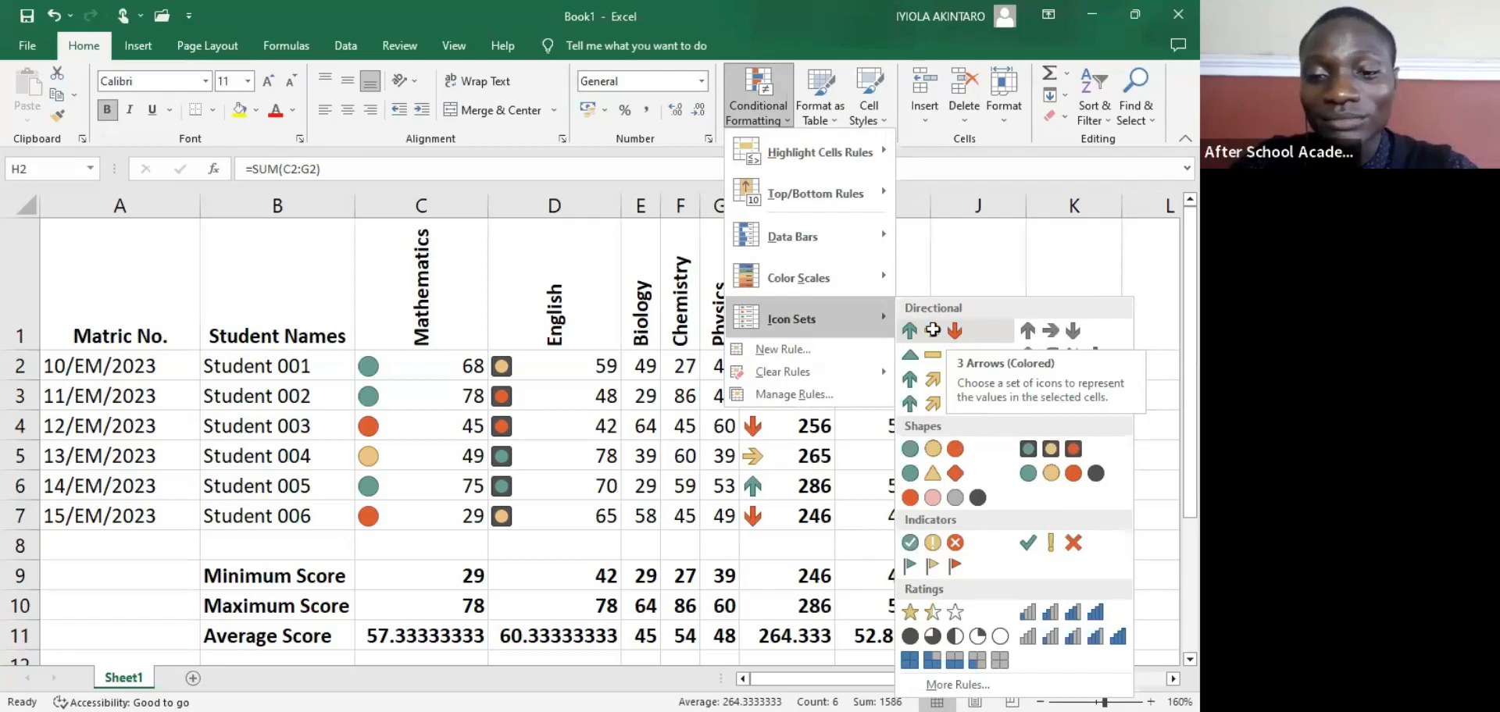
{"action": "left_click", "coordinate": [882, 365]}
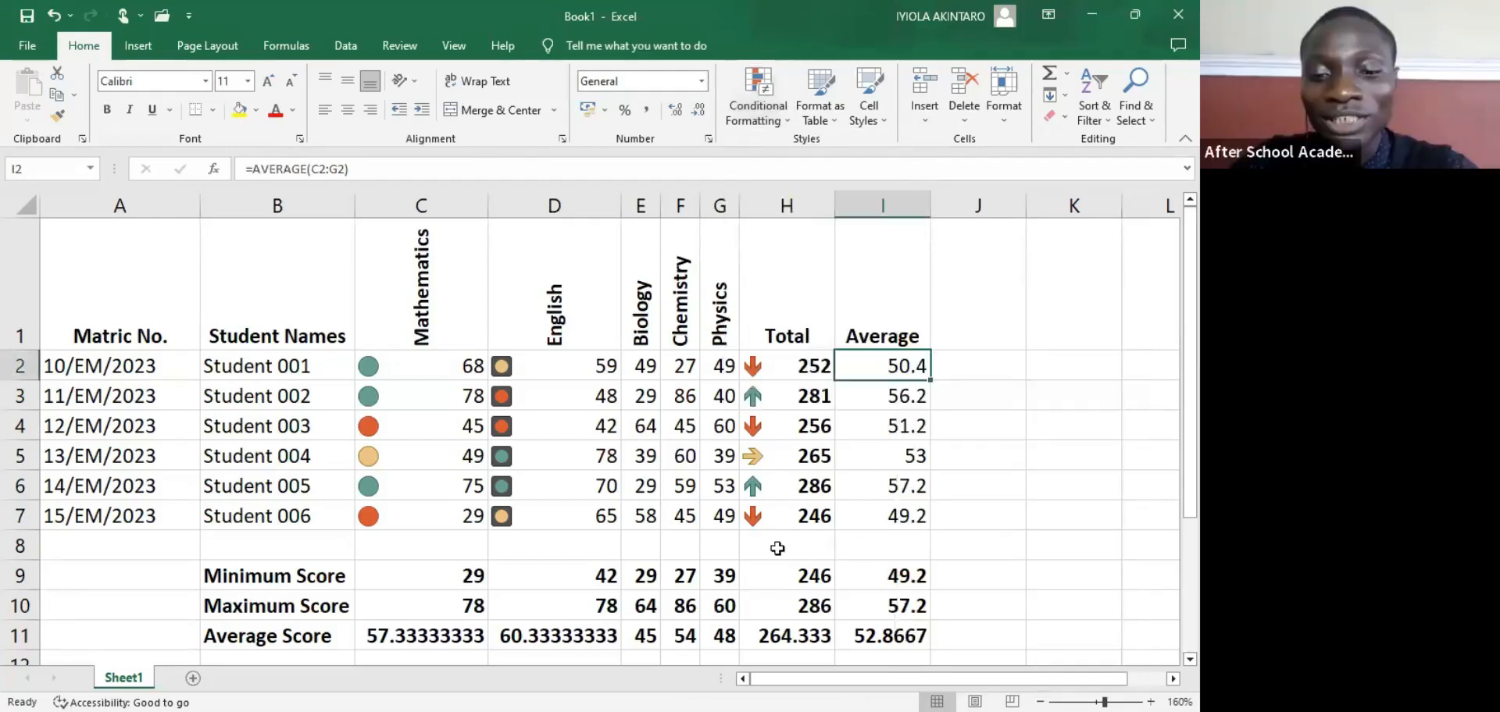
Step: Examine the coloured arrows in the Total column, comparing the arrow directions with the totals in H2:H7
{"action": "left_click", "coordinate": [767, 364]}
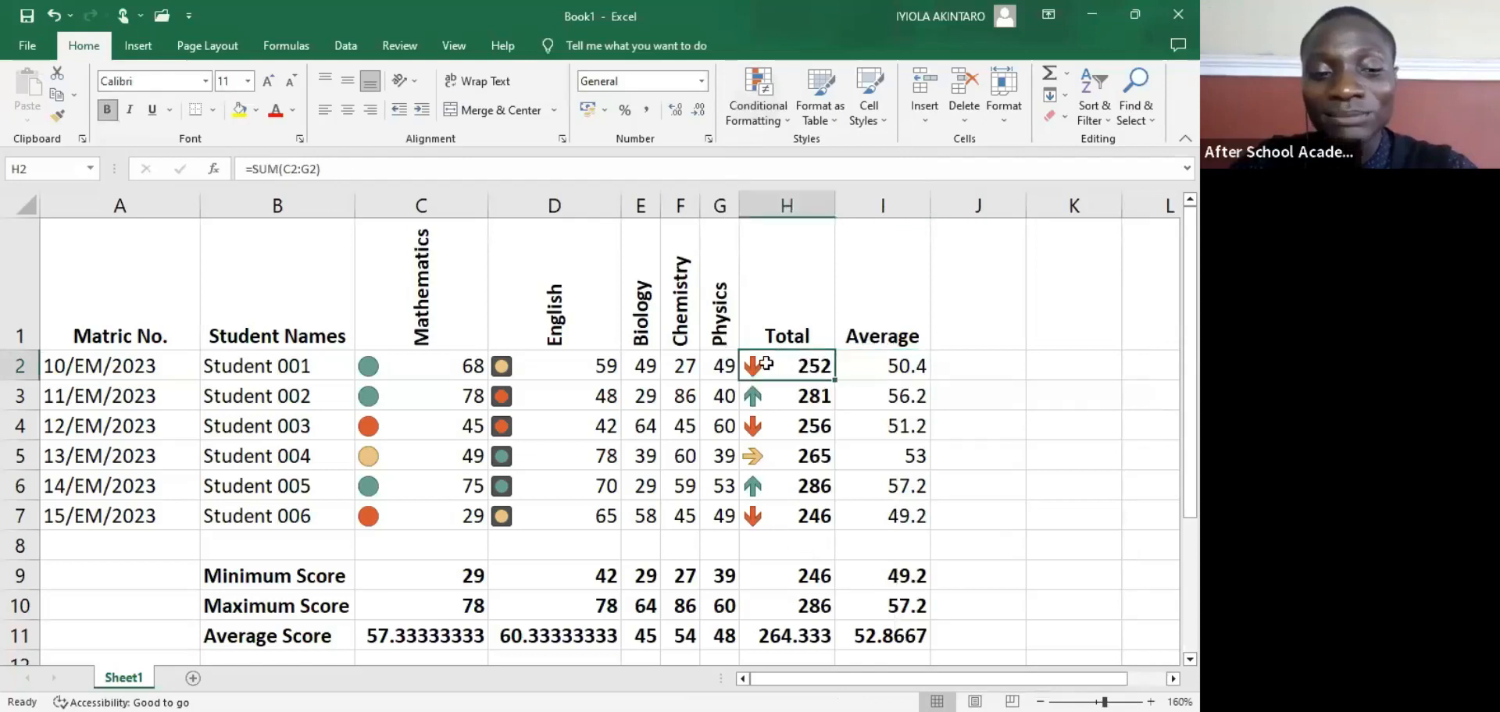
{"action": "left_click", "coordinate": [762, 423]}
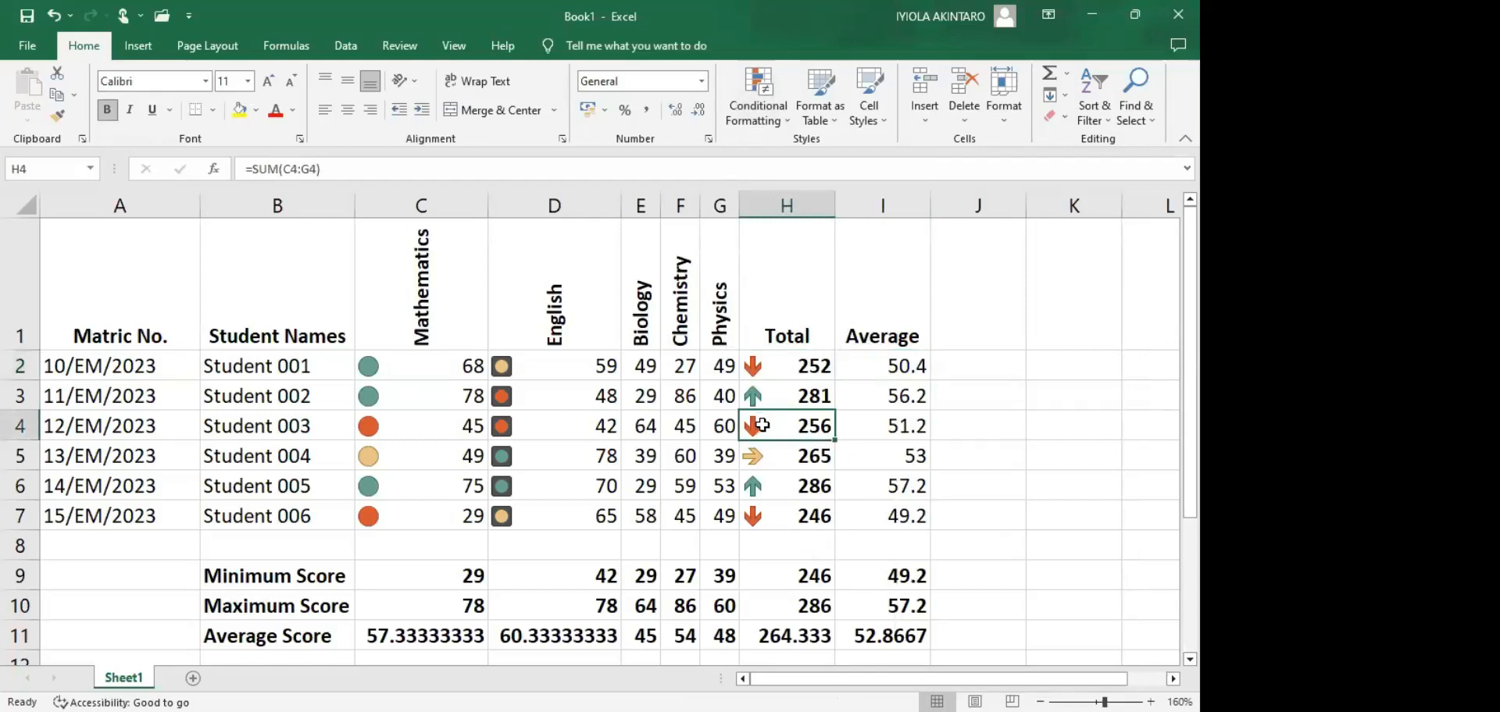
{"action": "left_click", "coordinate": [770, 517]}
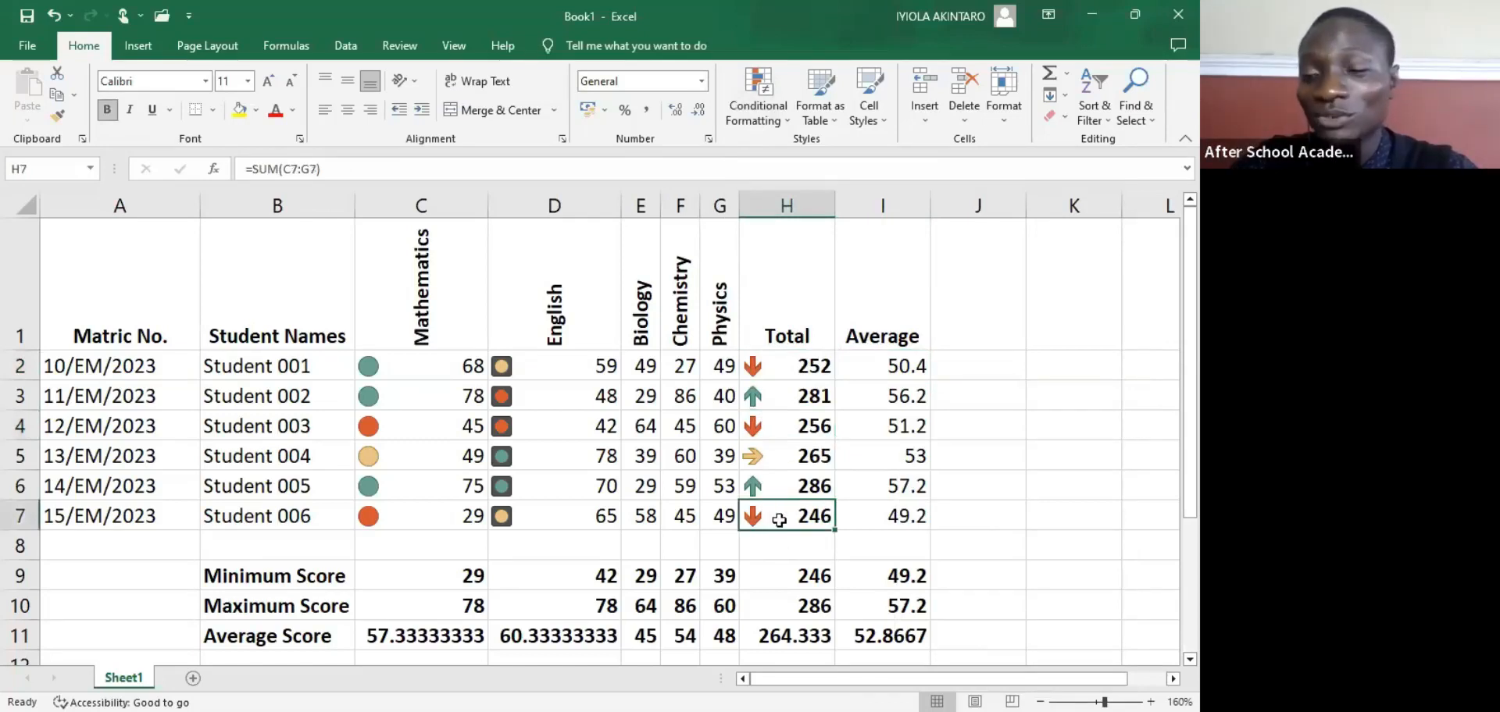
{"action": "left_click", "coordinate": [769, 487]}
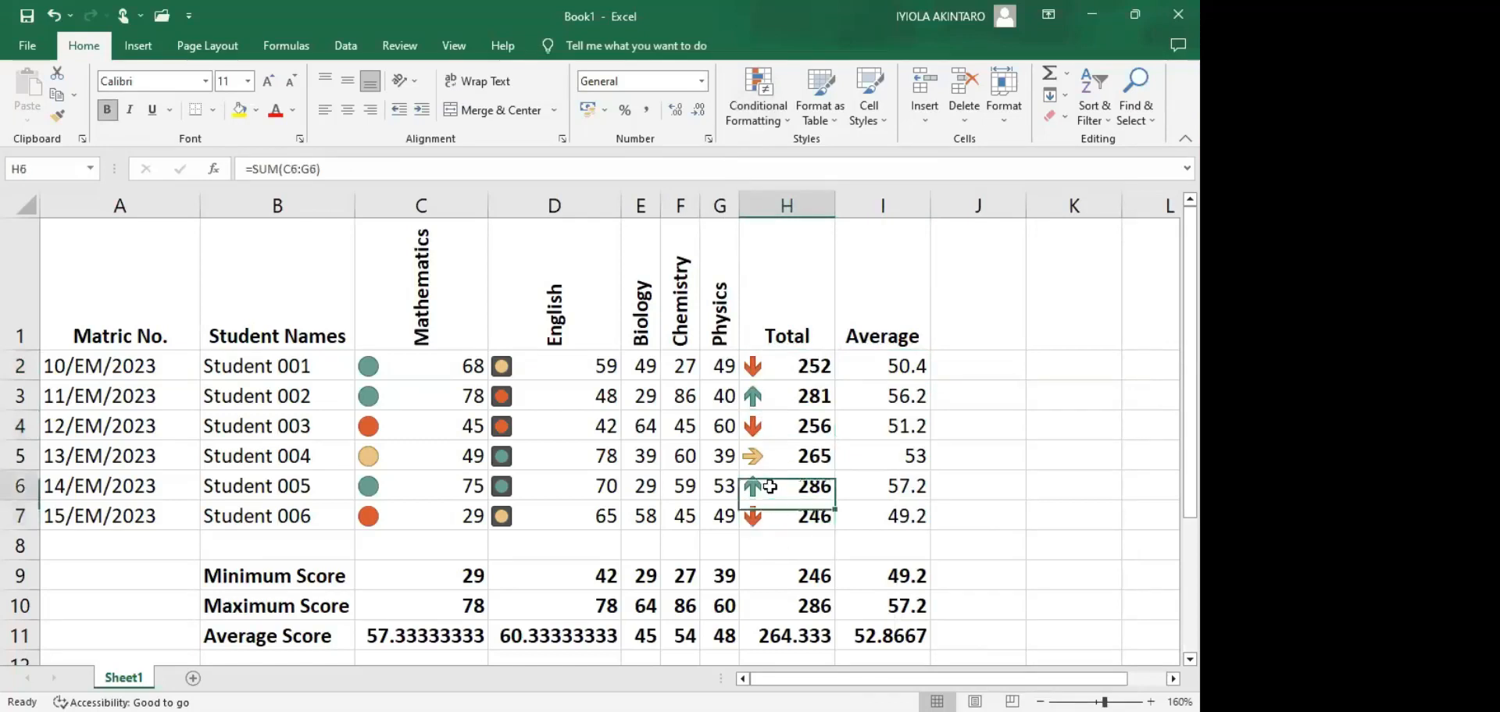
{"action": "left_click", "coordinate": [766, 392]}
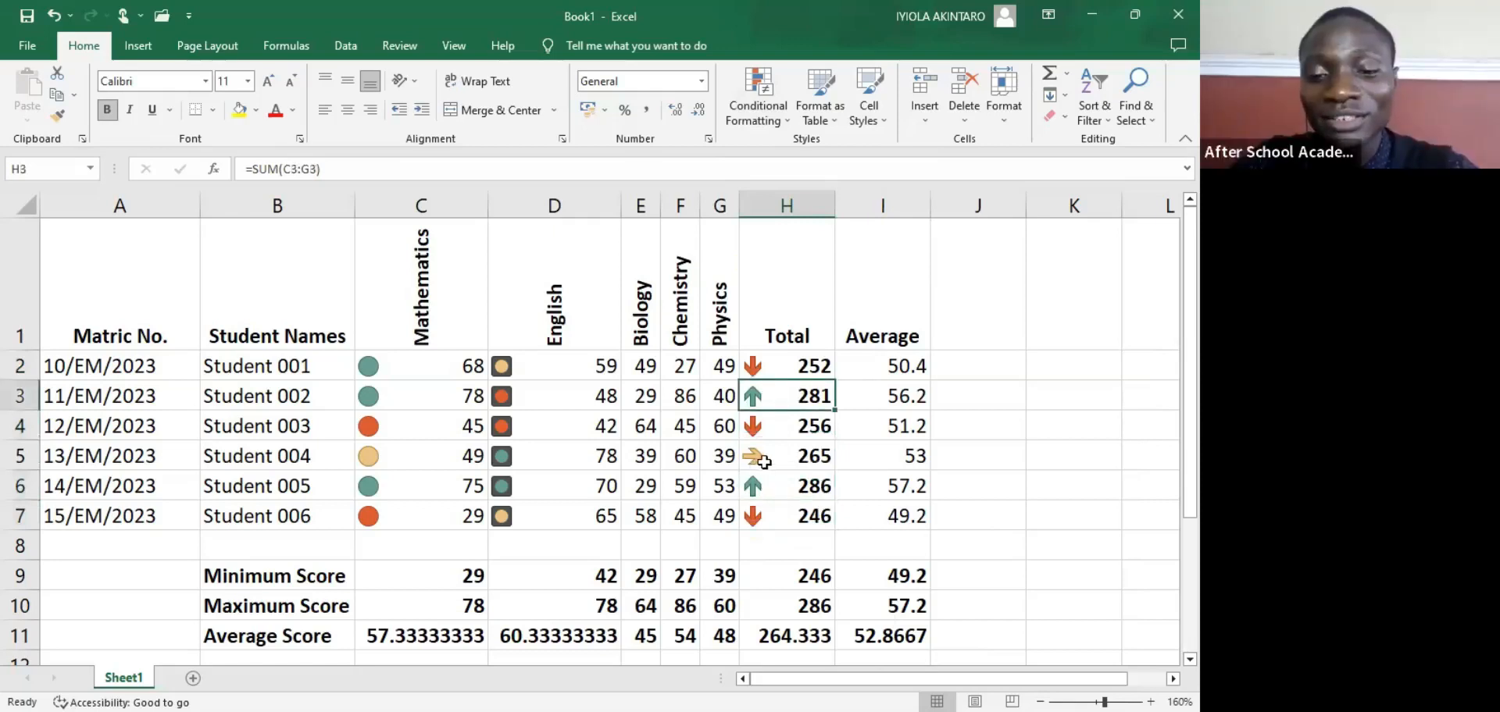
{"action": "left_click", "coordinate": [764, 458]}
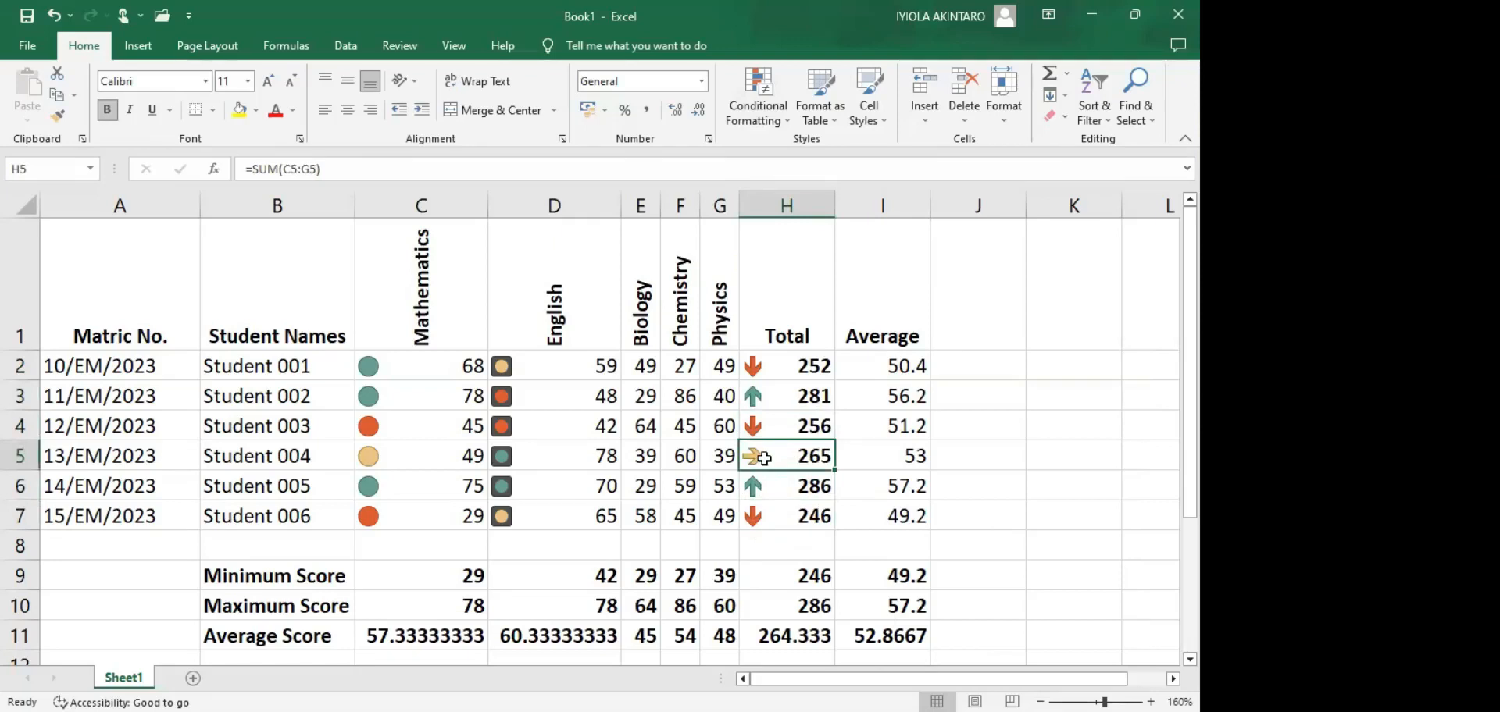
{"action": "key", "text": "Up"}
{"action": "key", "text": "Up"}
{"action": "key", "text": "Up"}
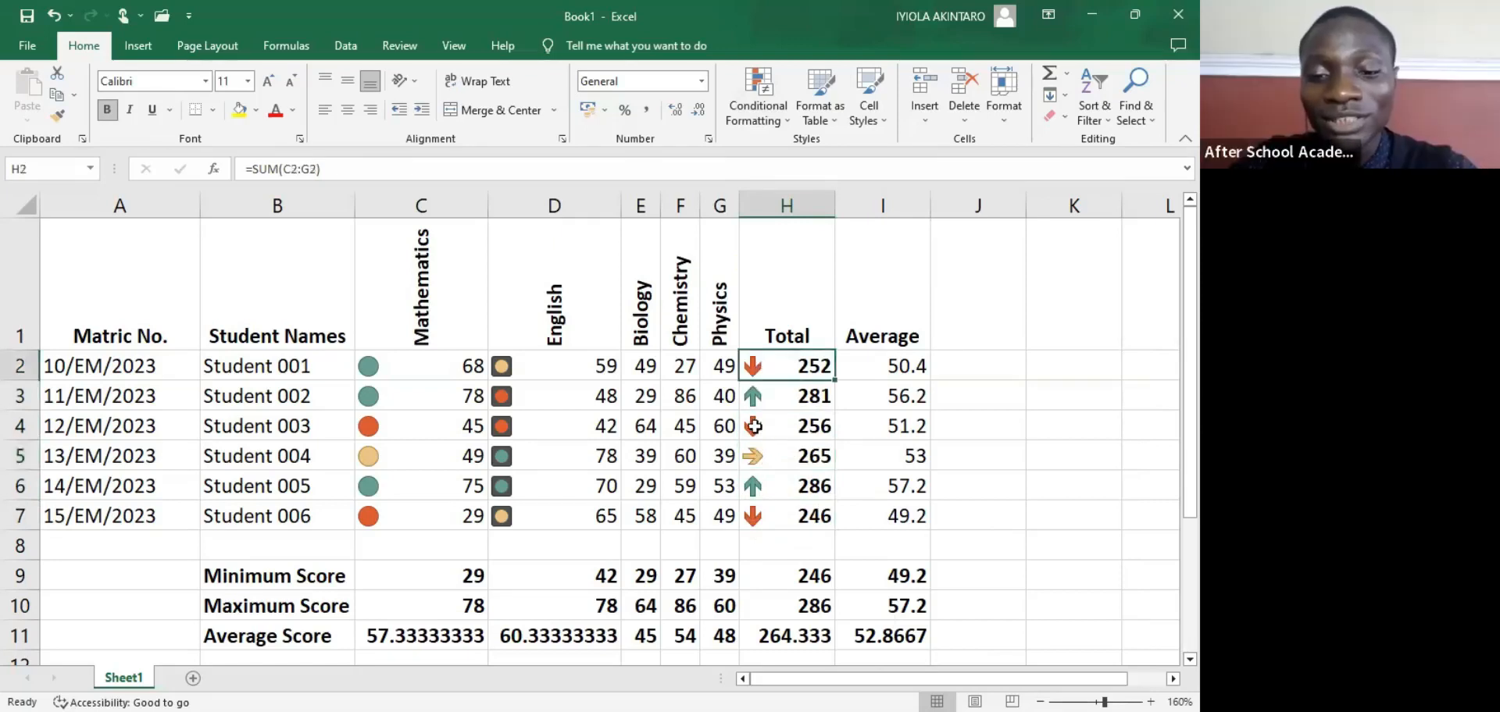
{"action": "left_click", "coordinate": [769, 432]}
{"action": "left_click", "coordinate": [760, 522]}
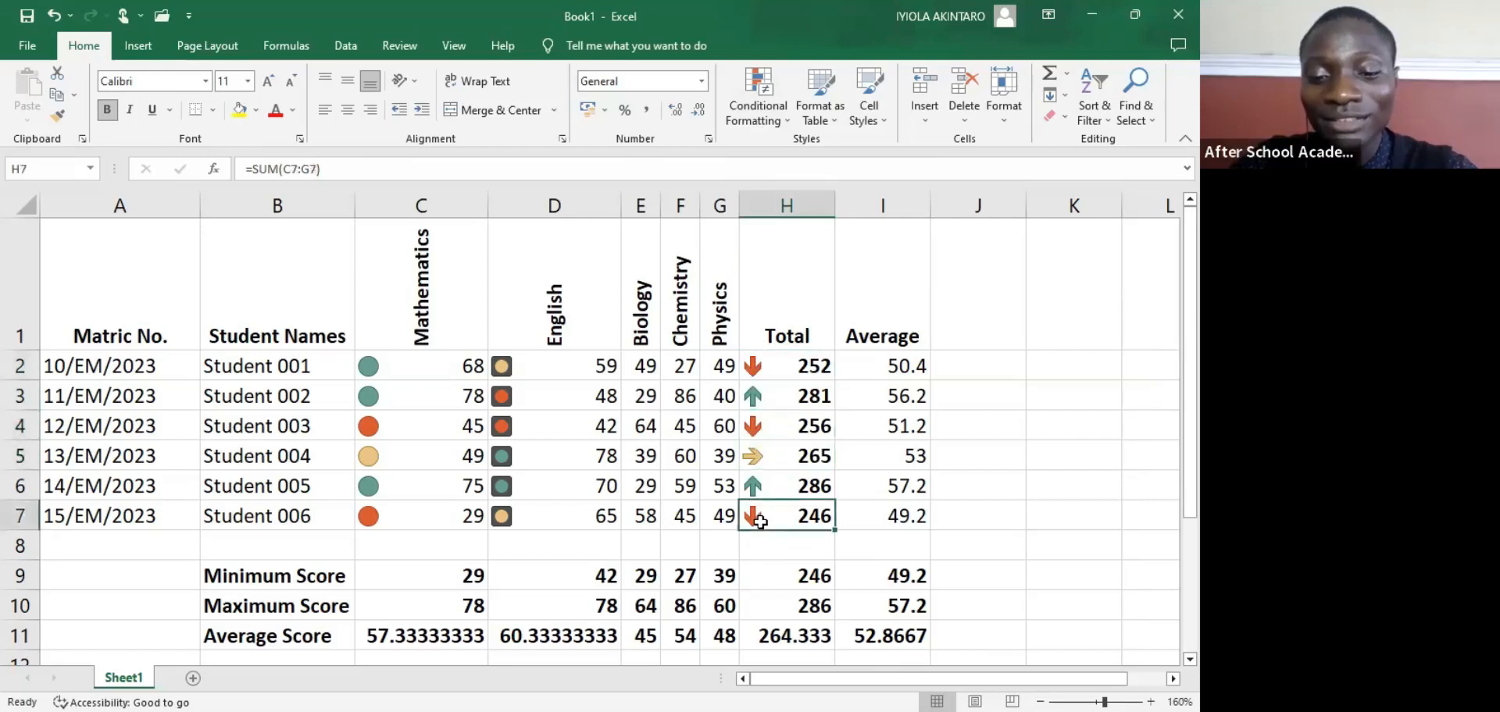